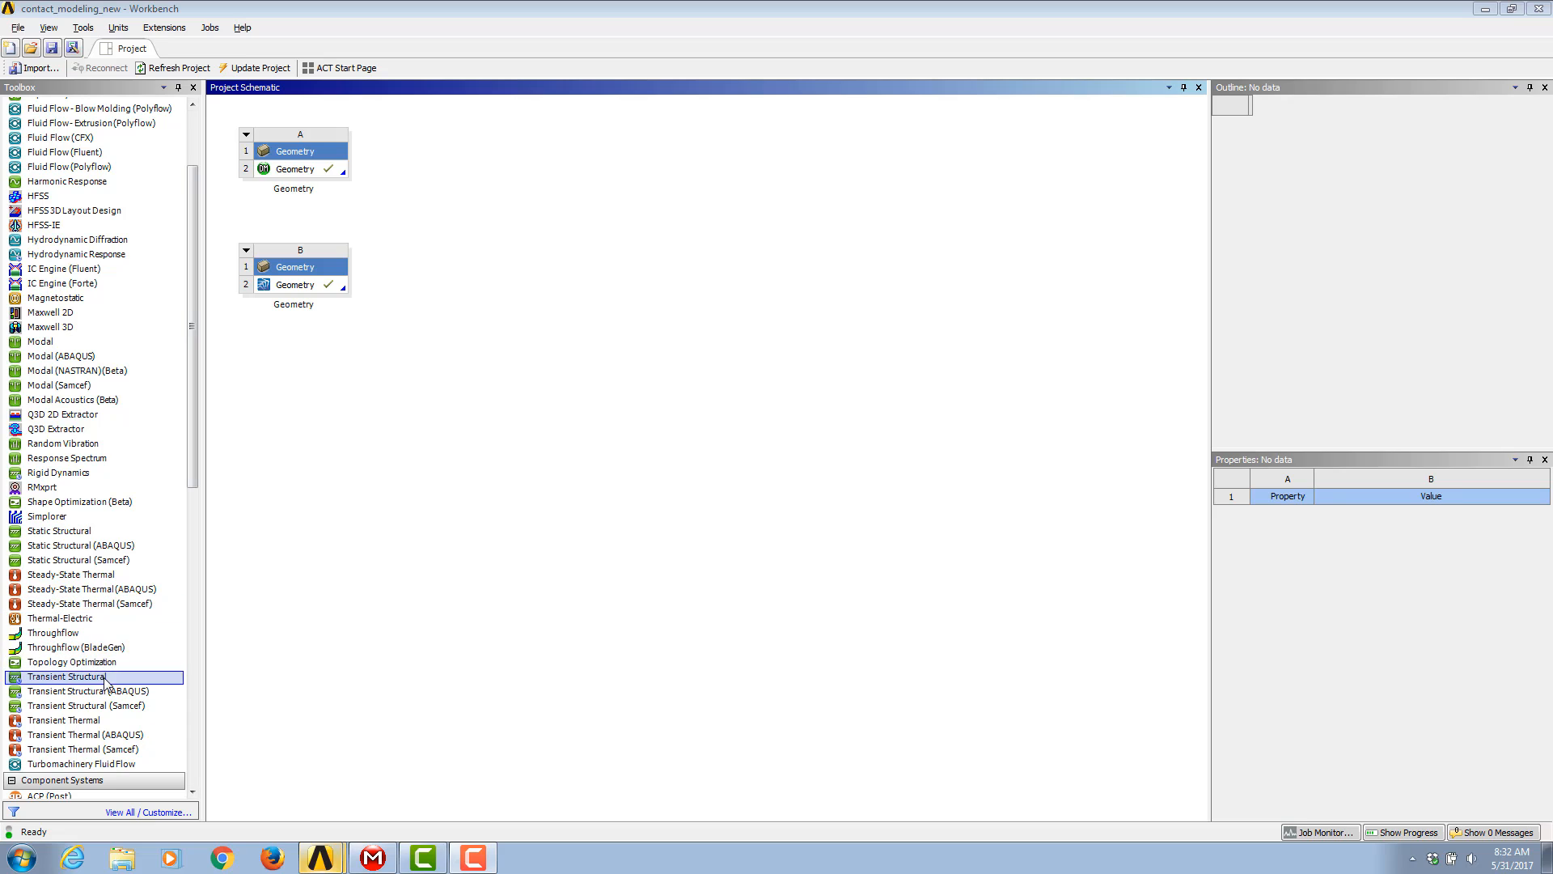
Step: Create a Transient Structural system linked to the geometry in system A and open its model in Mechanical
drag(95, 682, 312, 173)
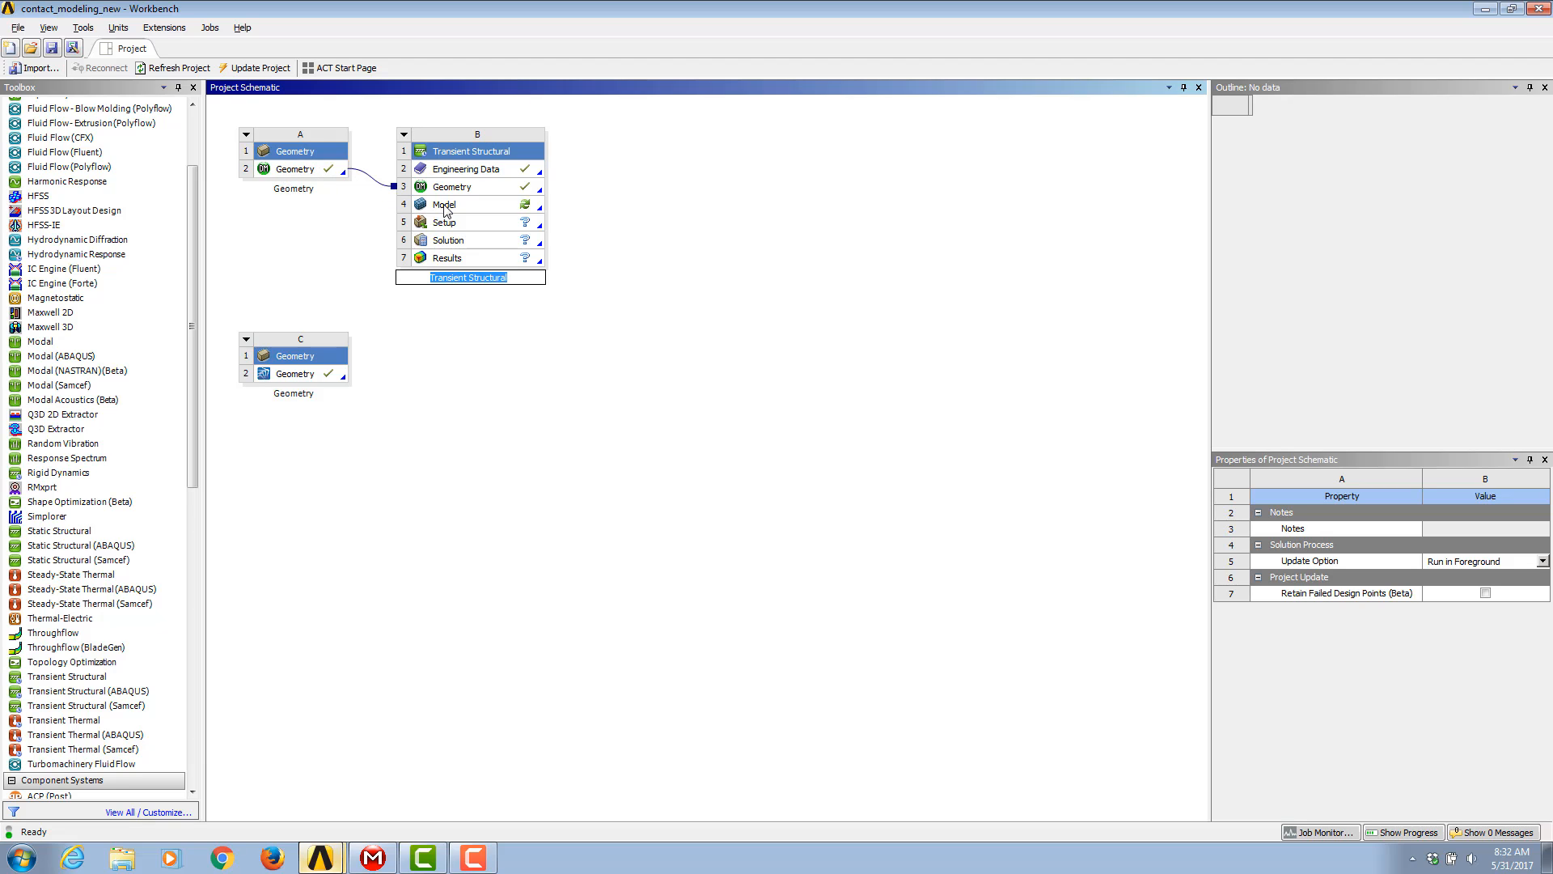
double_click(476, 212)
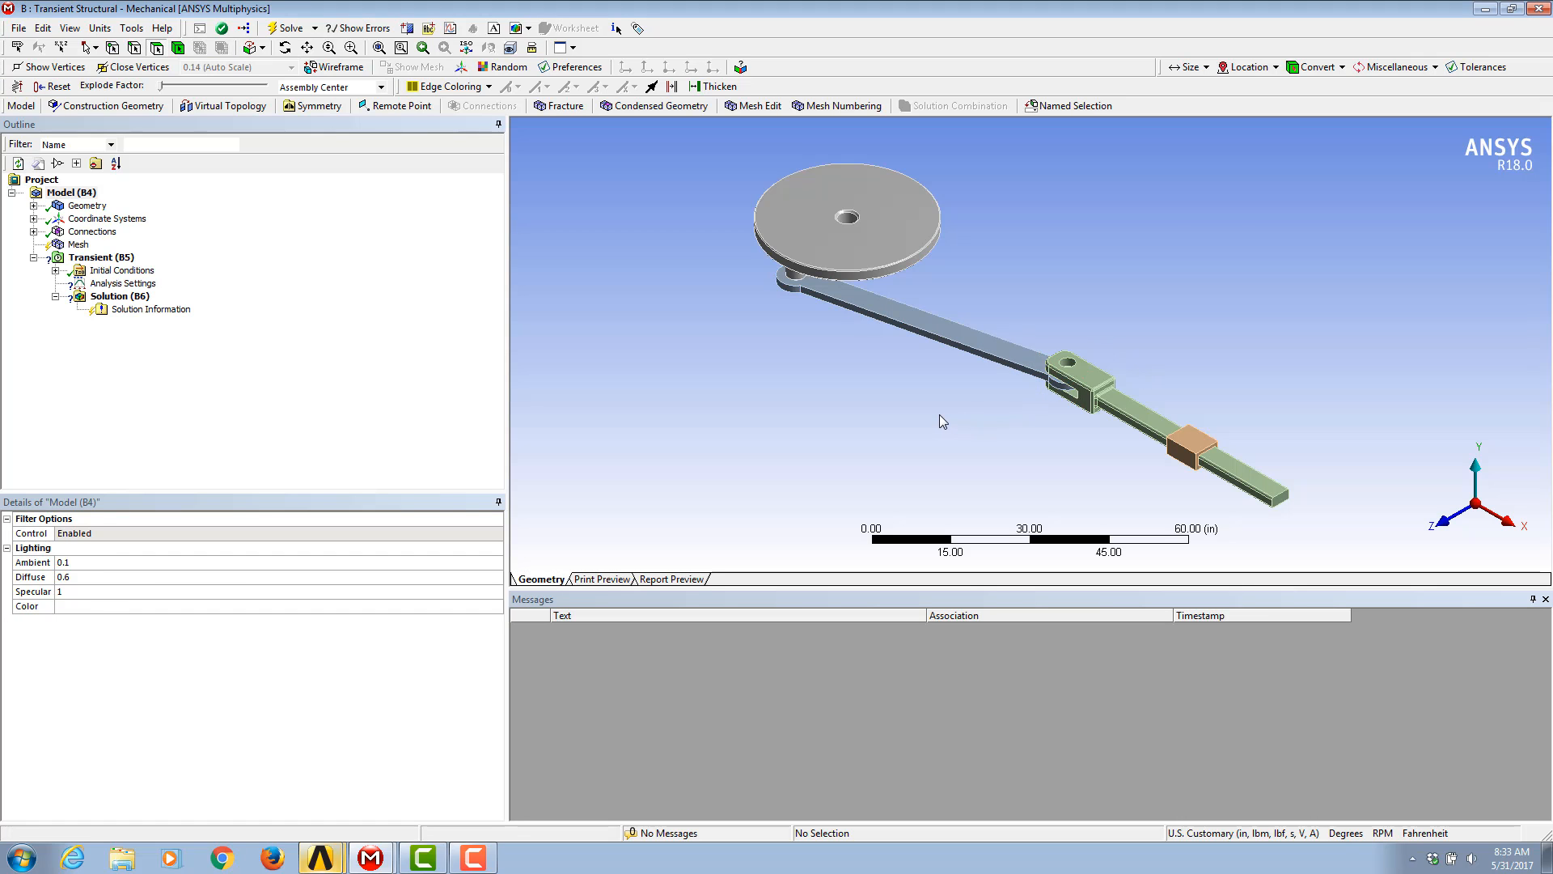
Step: Review the automatically detected contact regions under Connections, checking the contact and target bodies of each
middle_drag(939, 420, 1108, 170)
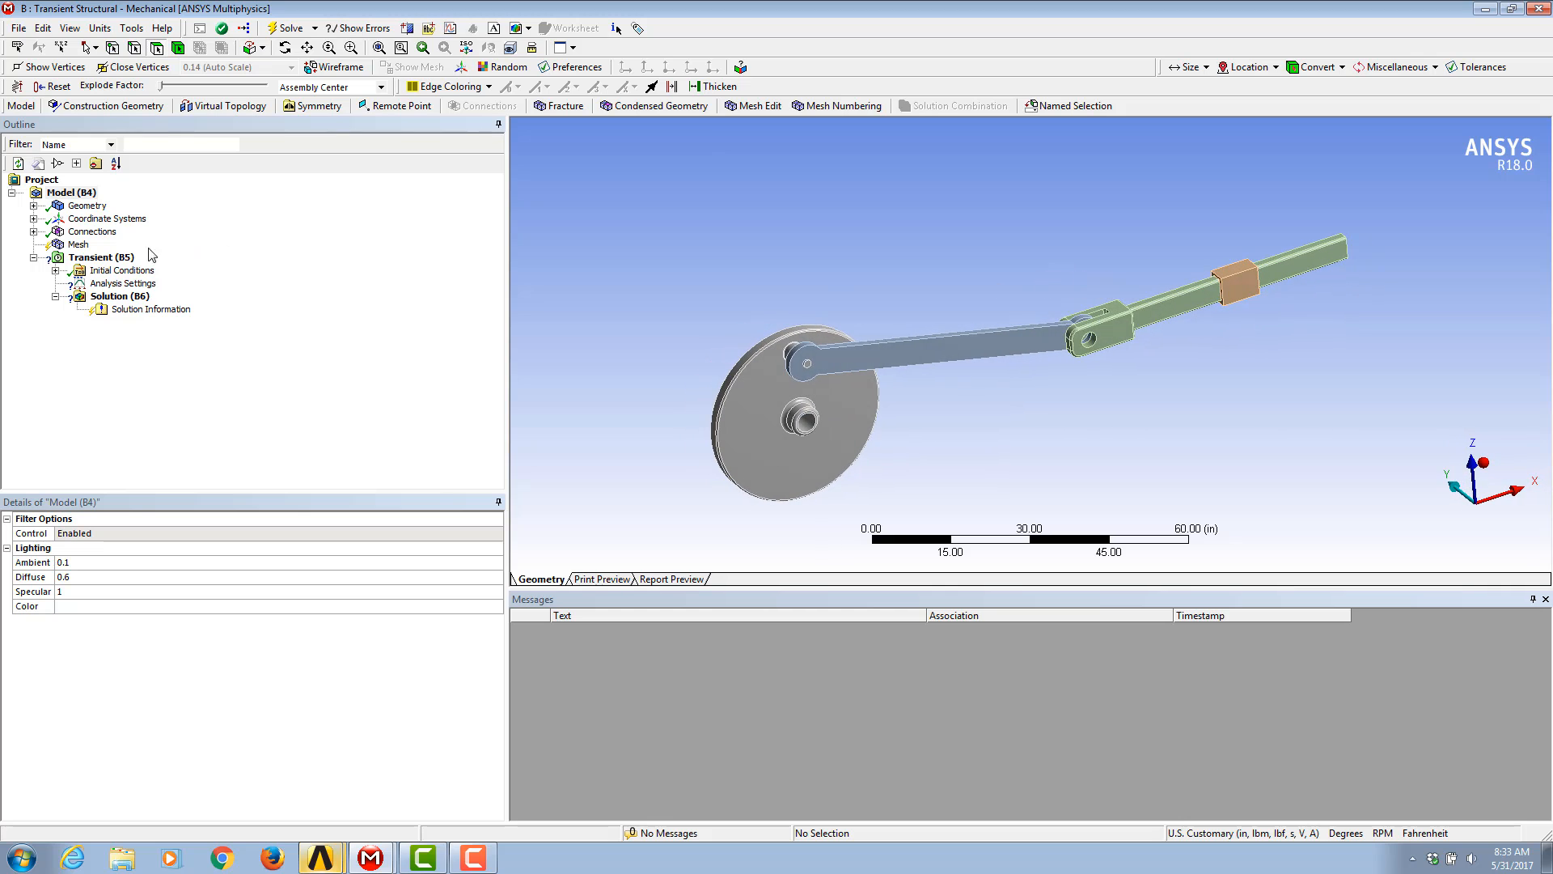
click(33, 231)
click(107, 244)
click(55, 244)
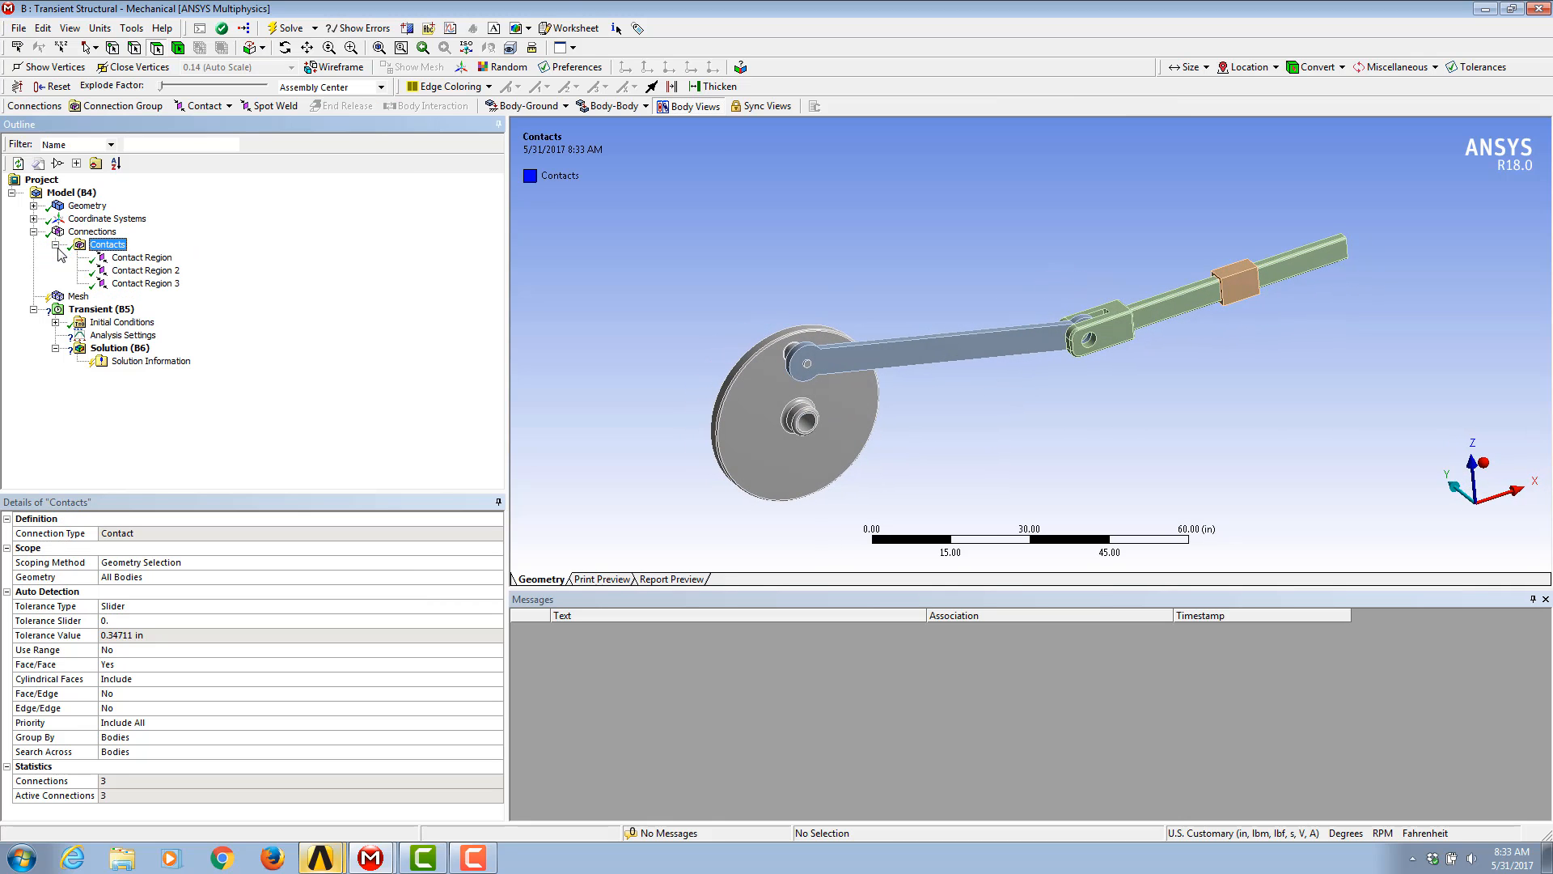
click(127, 257)
click(133, 271)
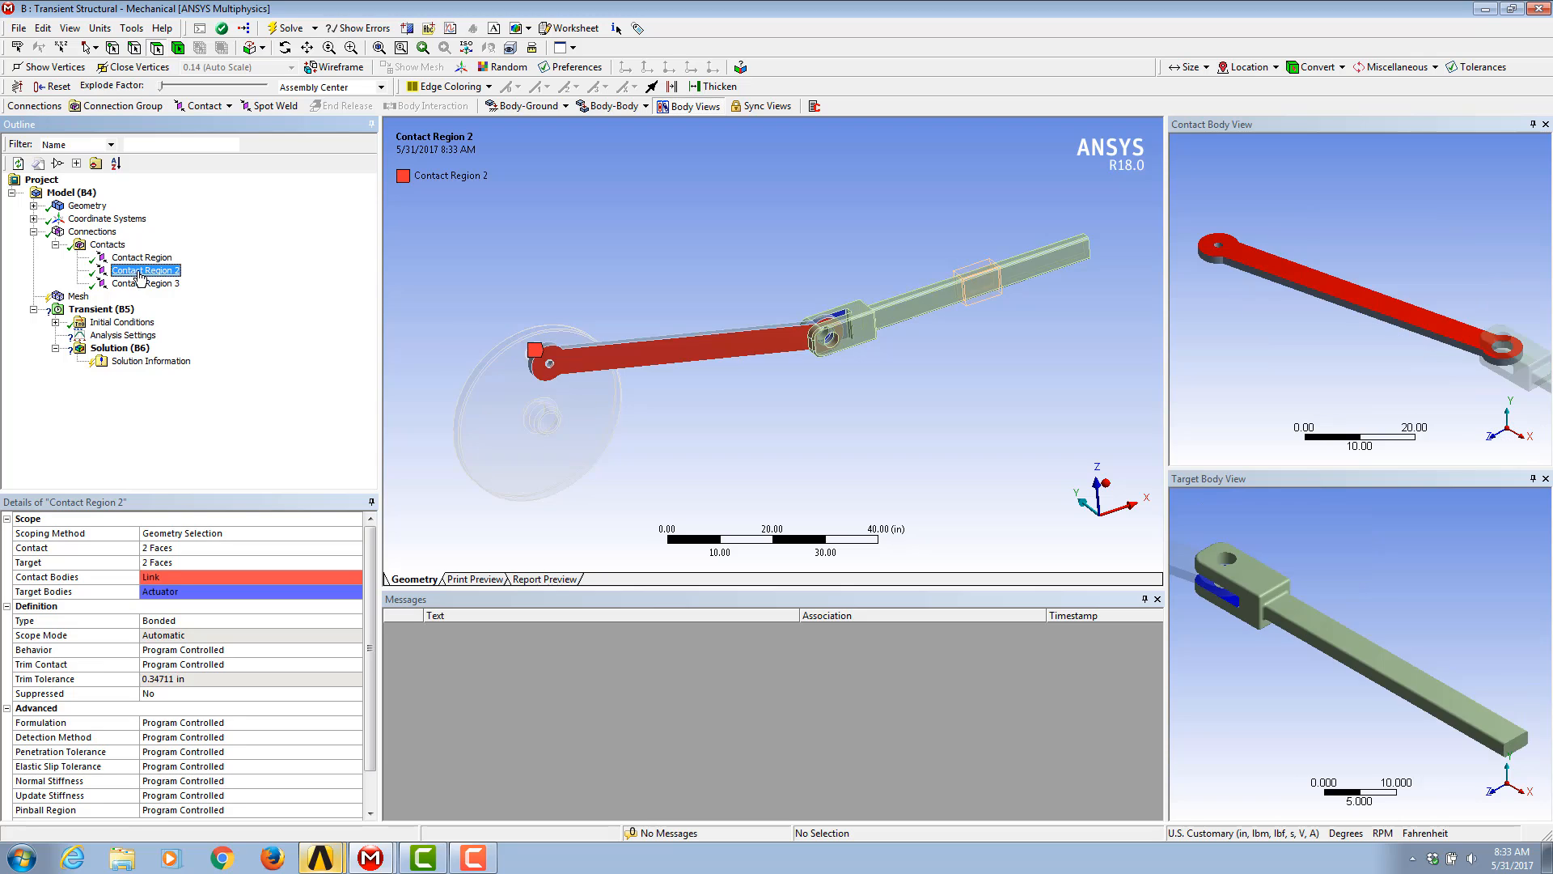
click(142, 283)
click(144, 271)
click(149, 258)
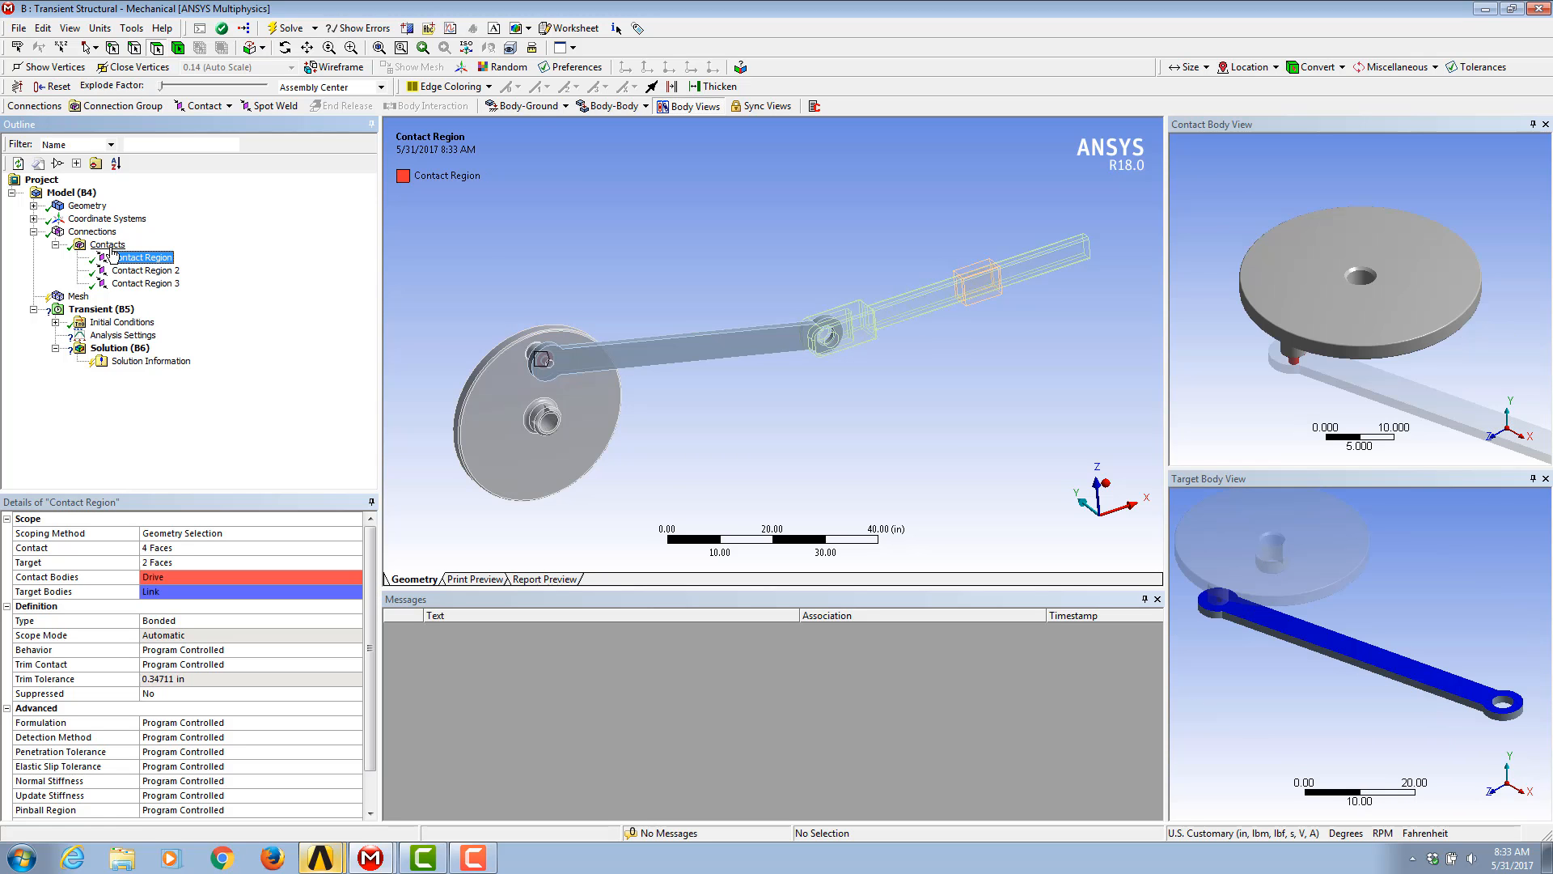
click(139, 270)
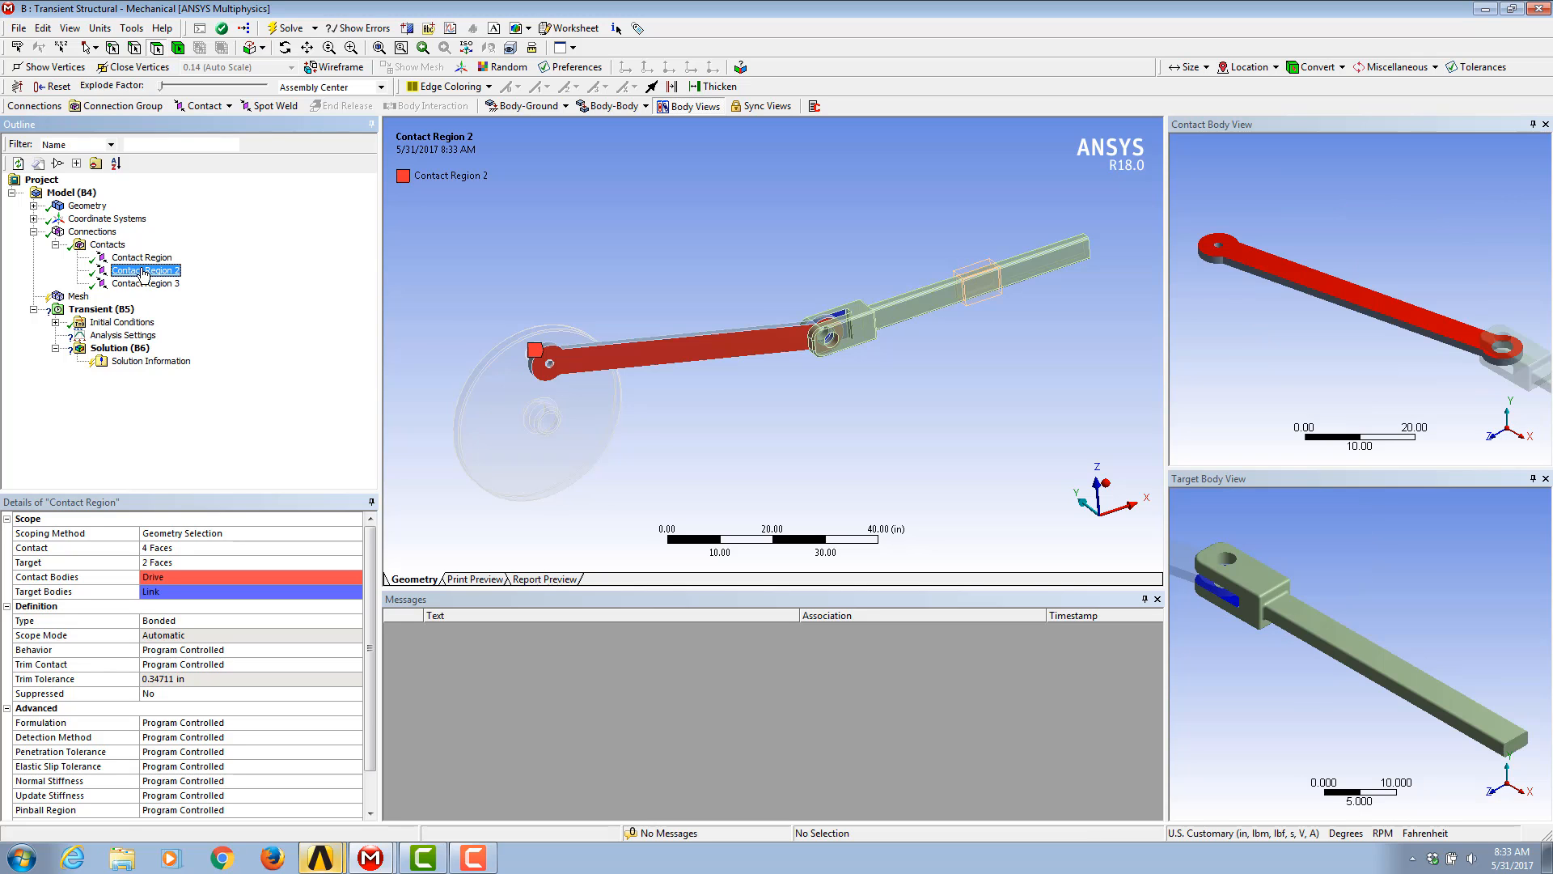
click(146, 259)
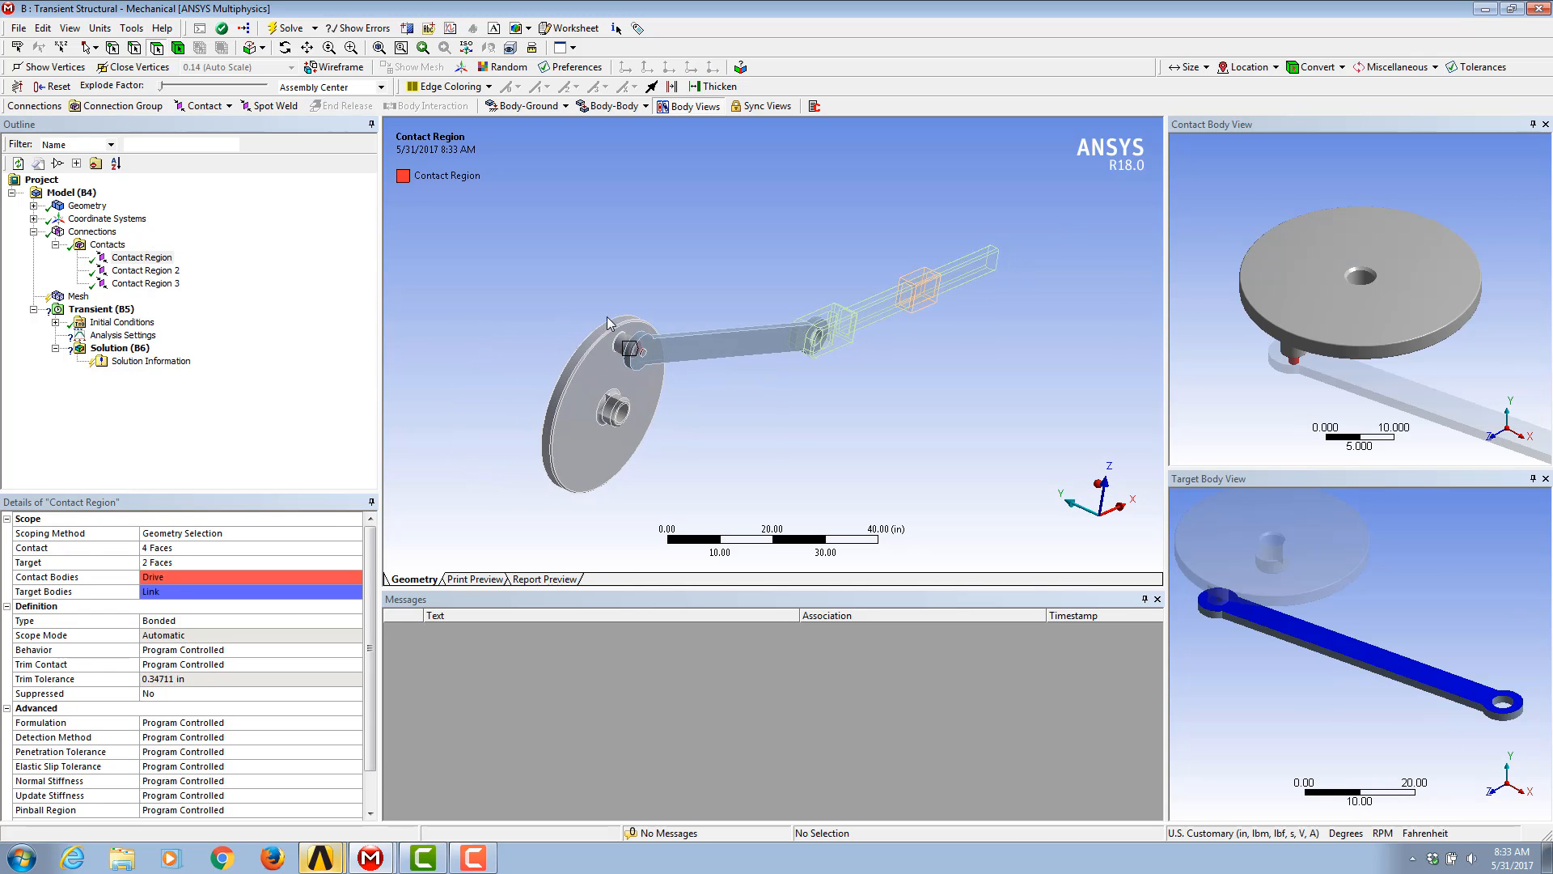
Step: Examine the cylindrical pin face of the drive where it contacts the link in the first contact region
drag(512, 318, 720, 441)
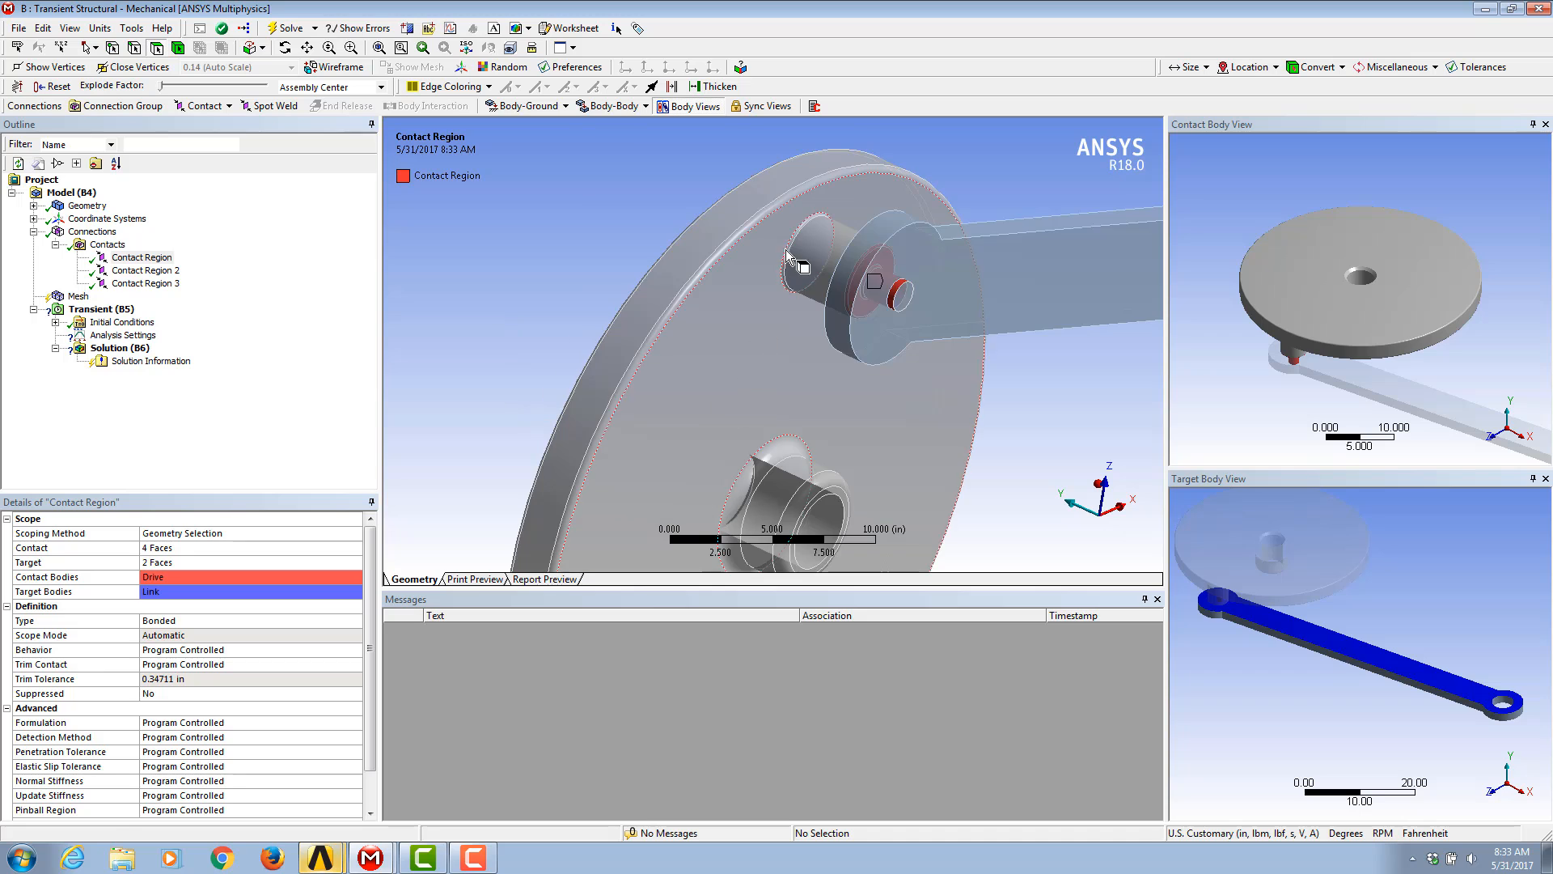
drag(812, 229, 989, 340)
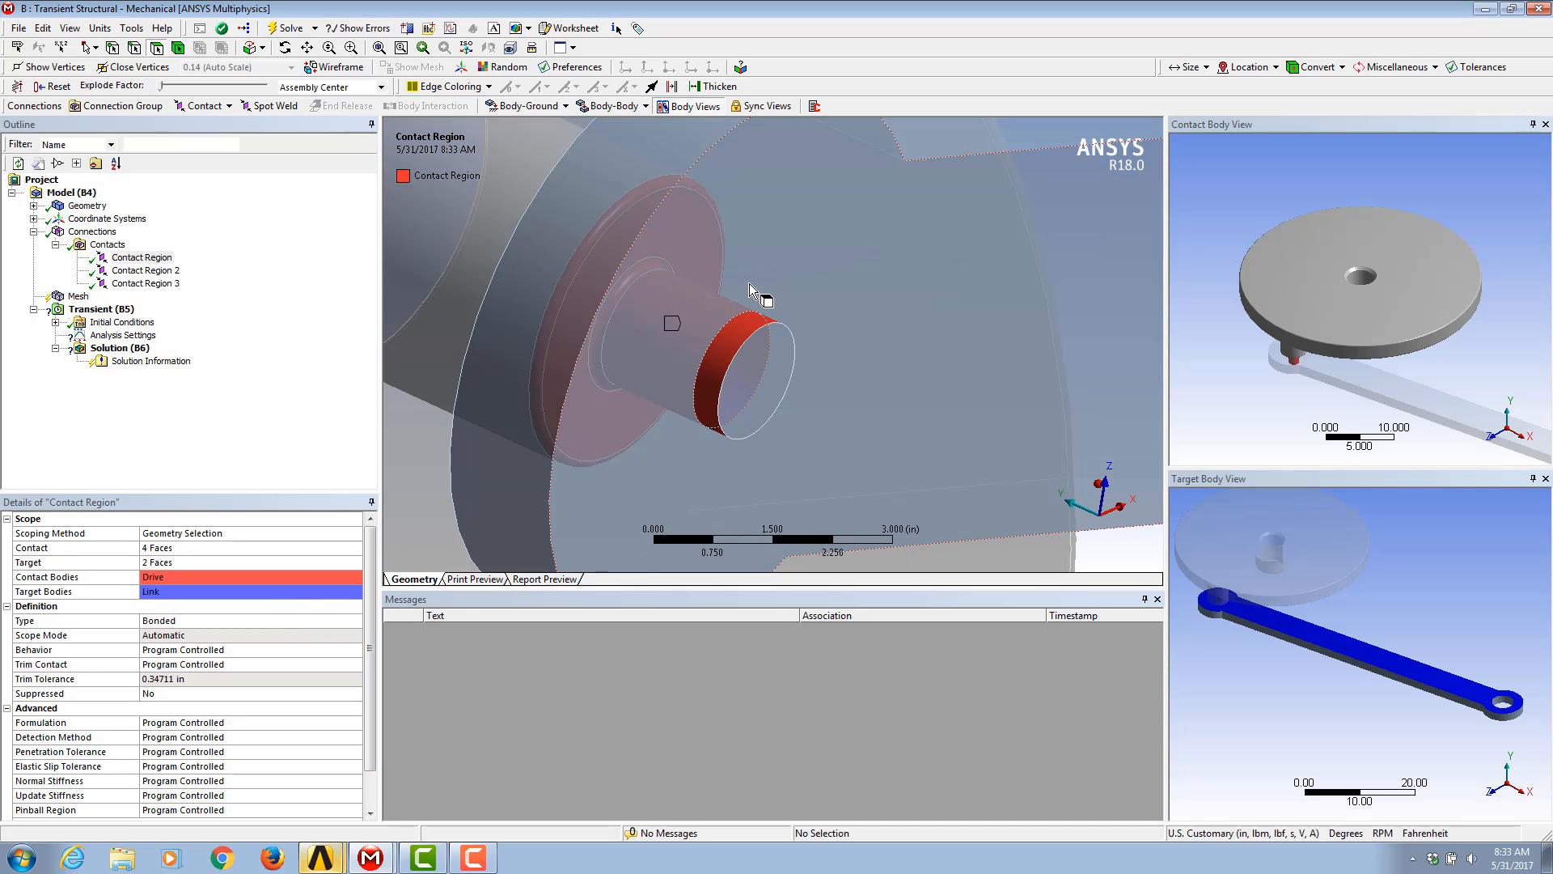
click(752, 323)
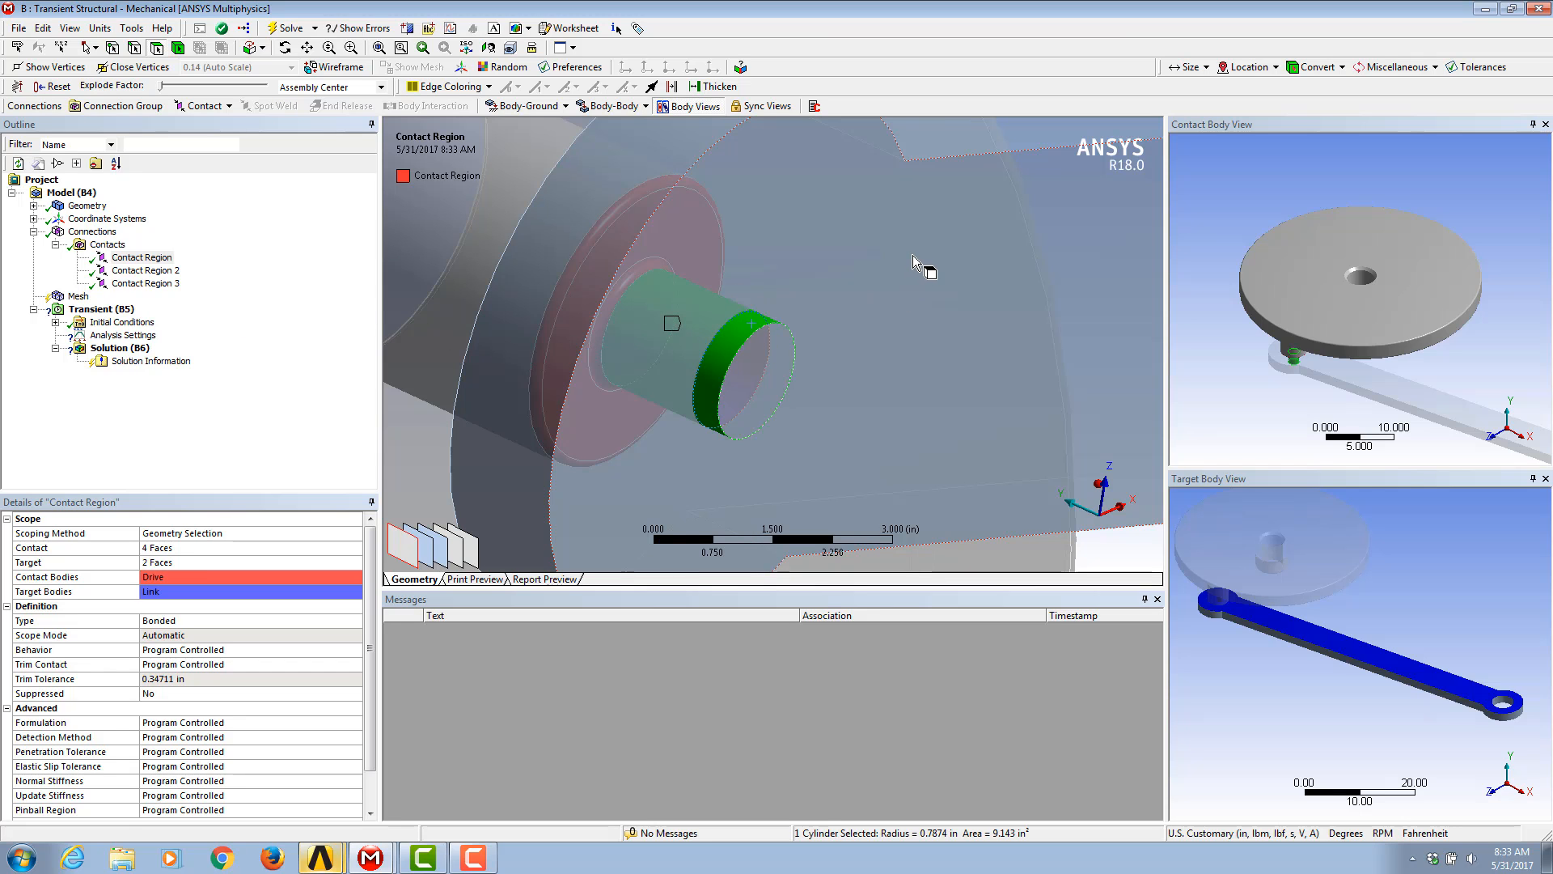
scroll(914, 261, down, 4)
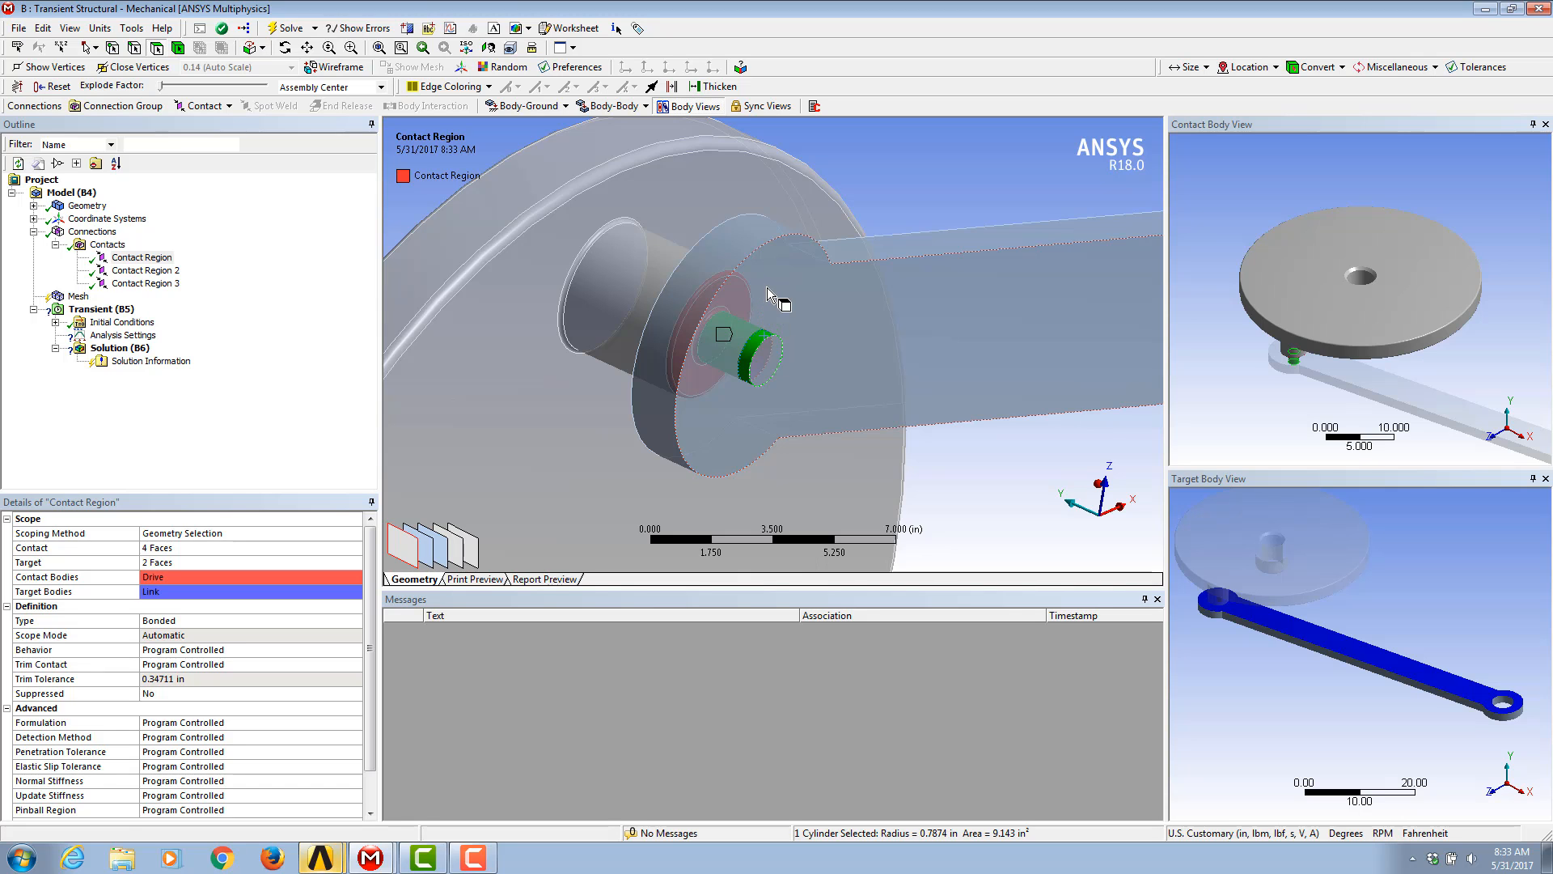
scroll(734, 334, down, 5)
scroll(734, 334, down, 4)
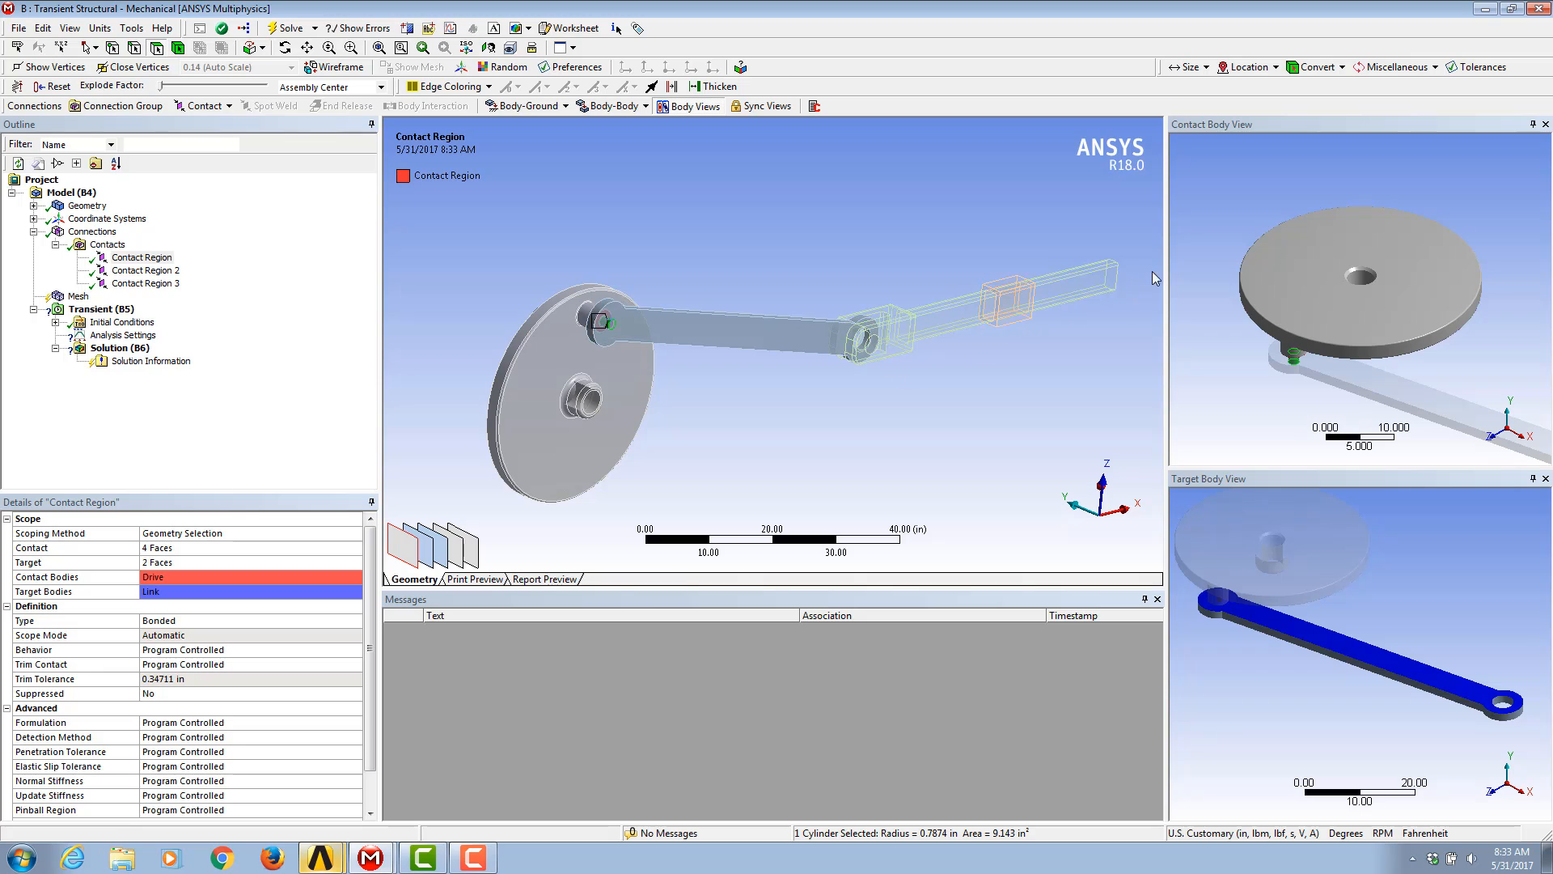
Step: Suppress the whole Contacts group under Connections
click(101, 246)
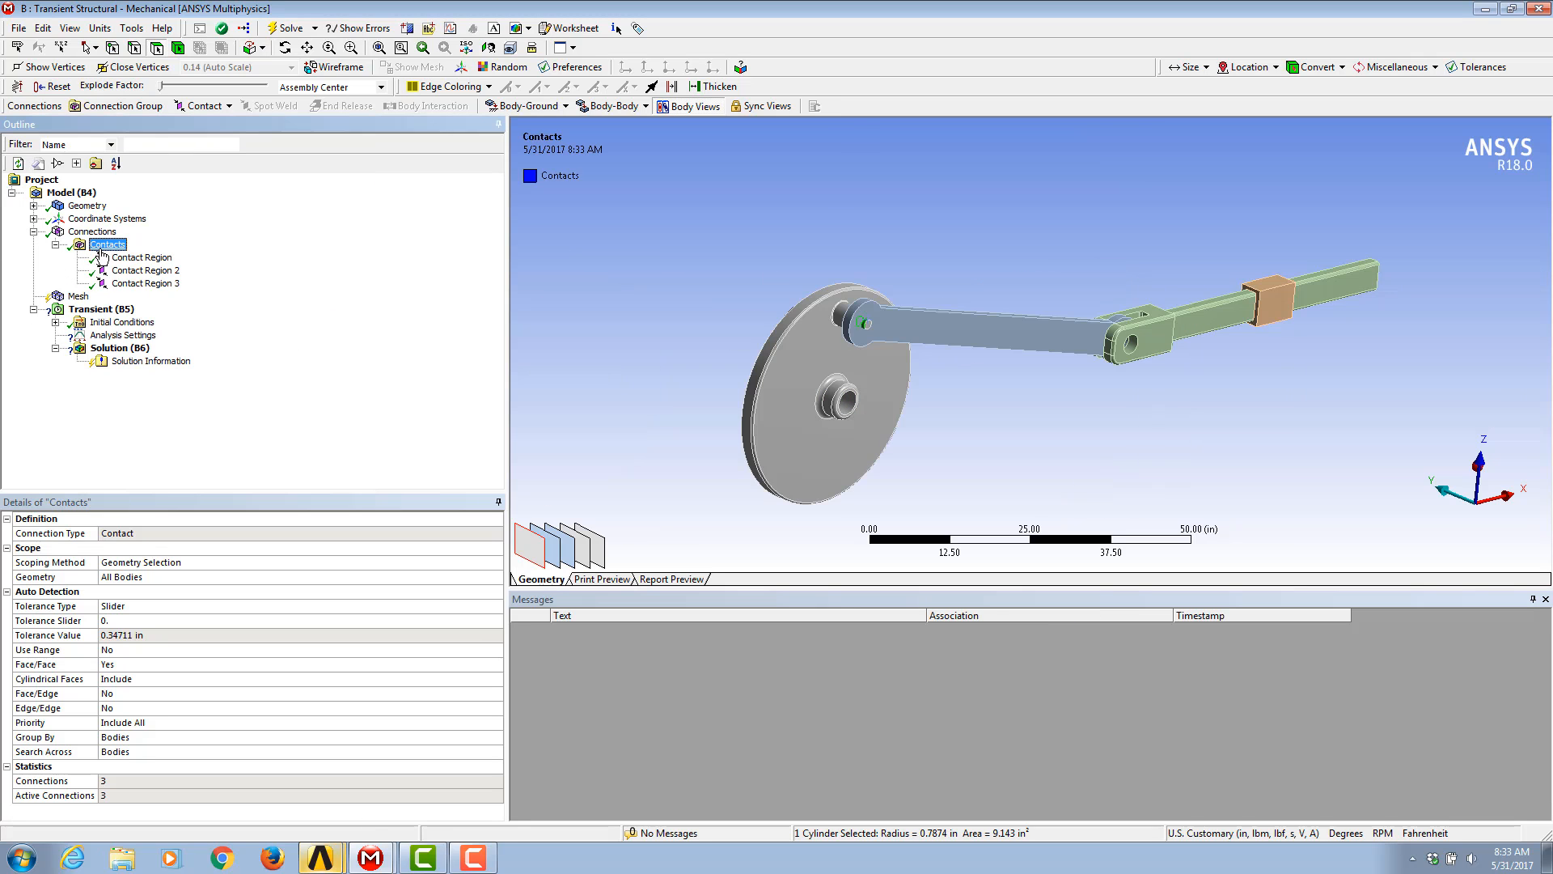
right_click(102, 253)
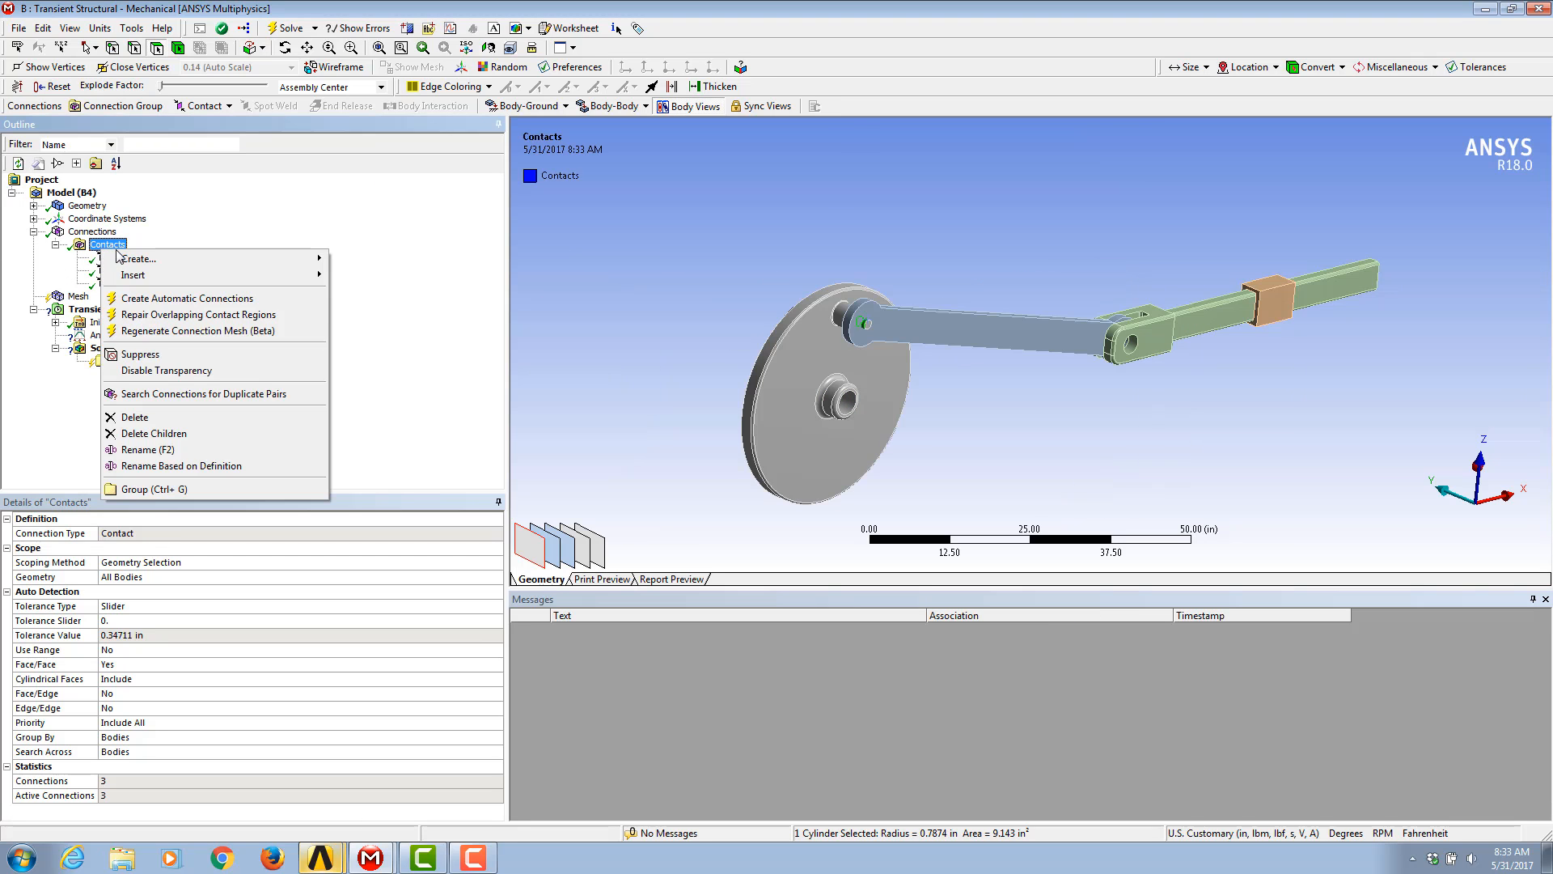
click(156, 356)
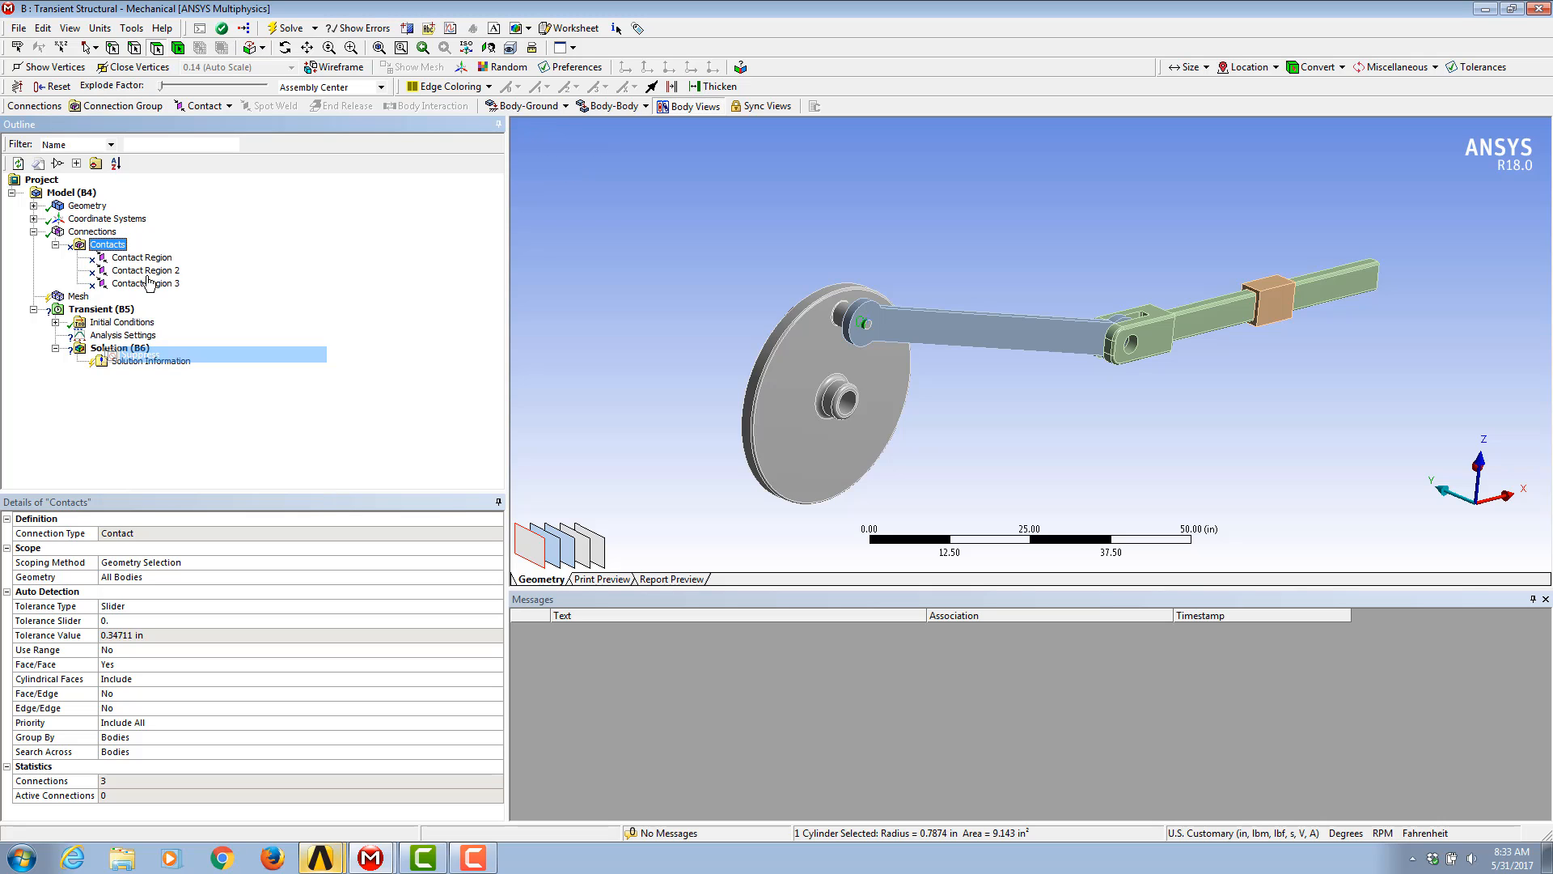
Step: Add a new connection group under Connections and set its connection type to Joint
click(101, 233)
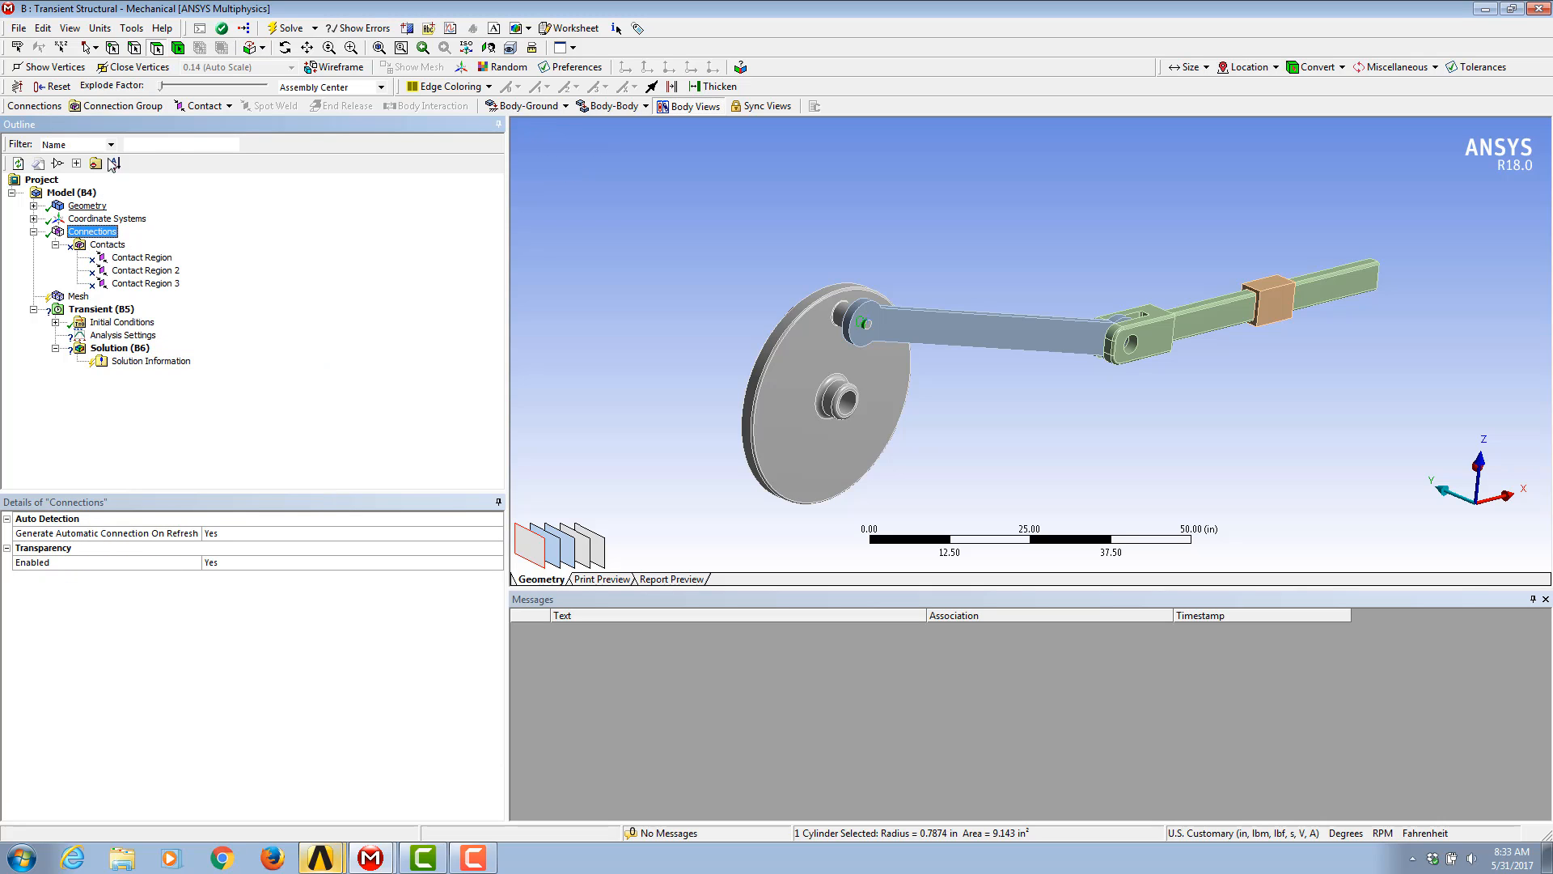
click(692, 288)
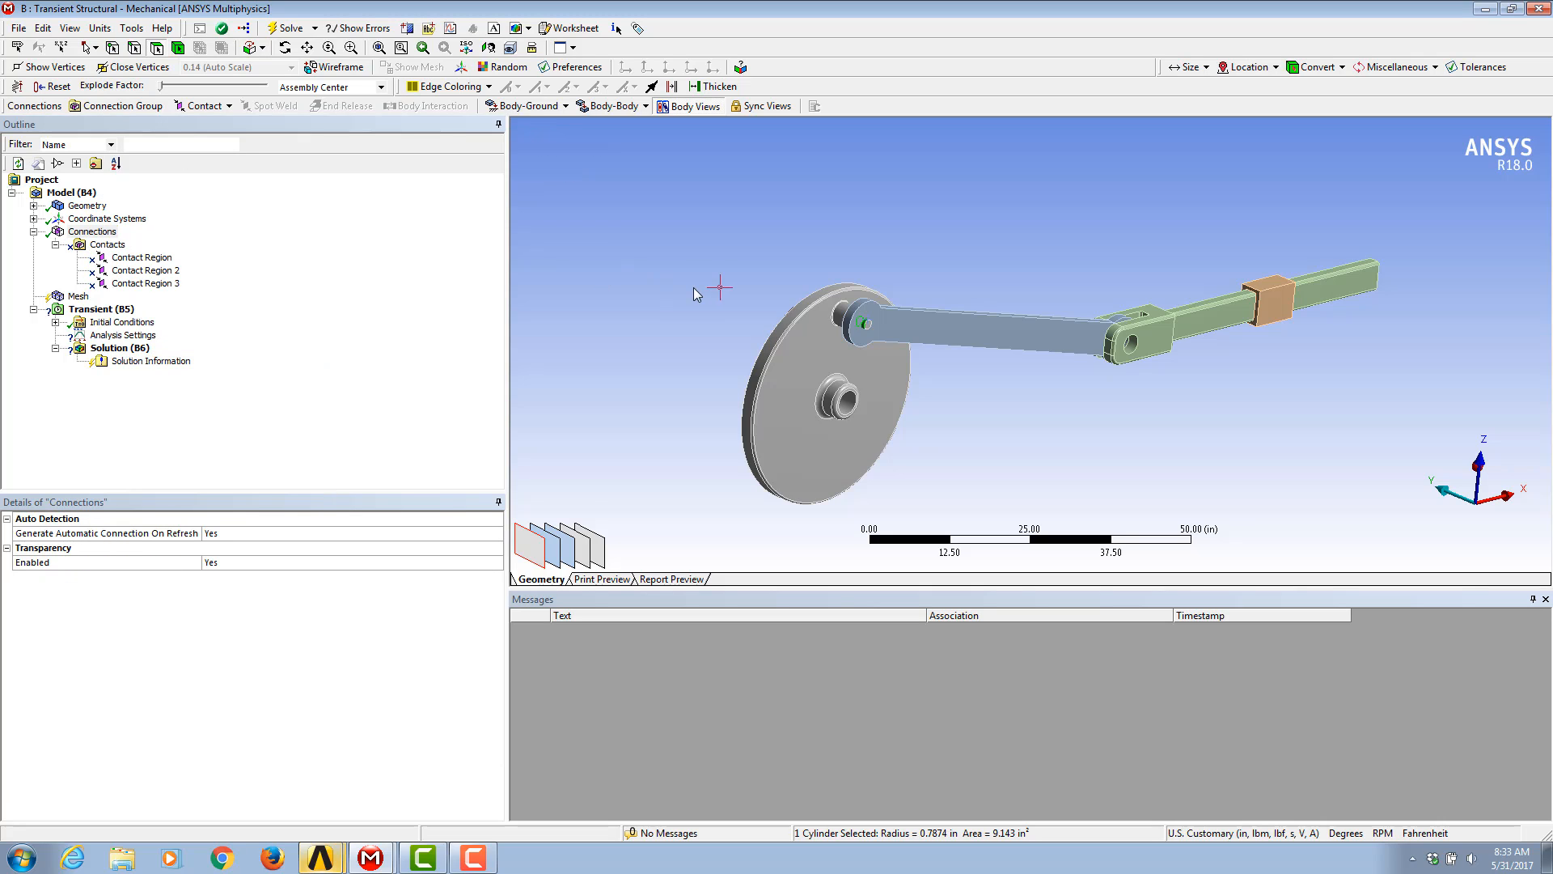
click(126, 107)
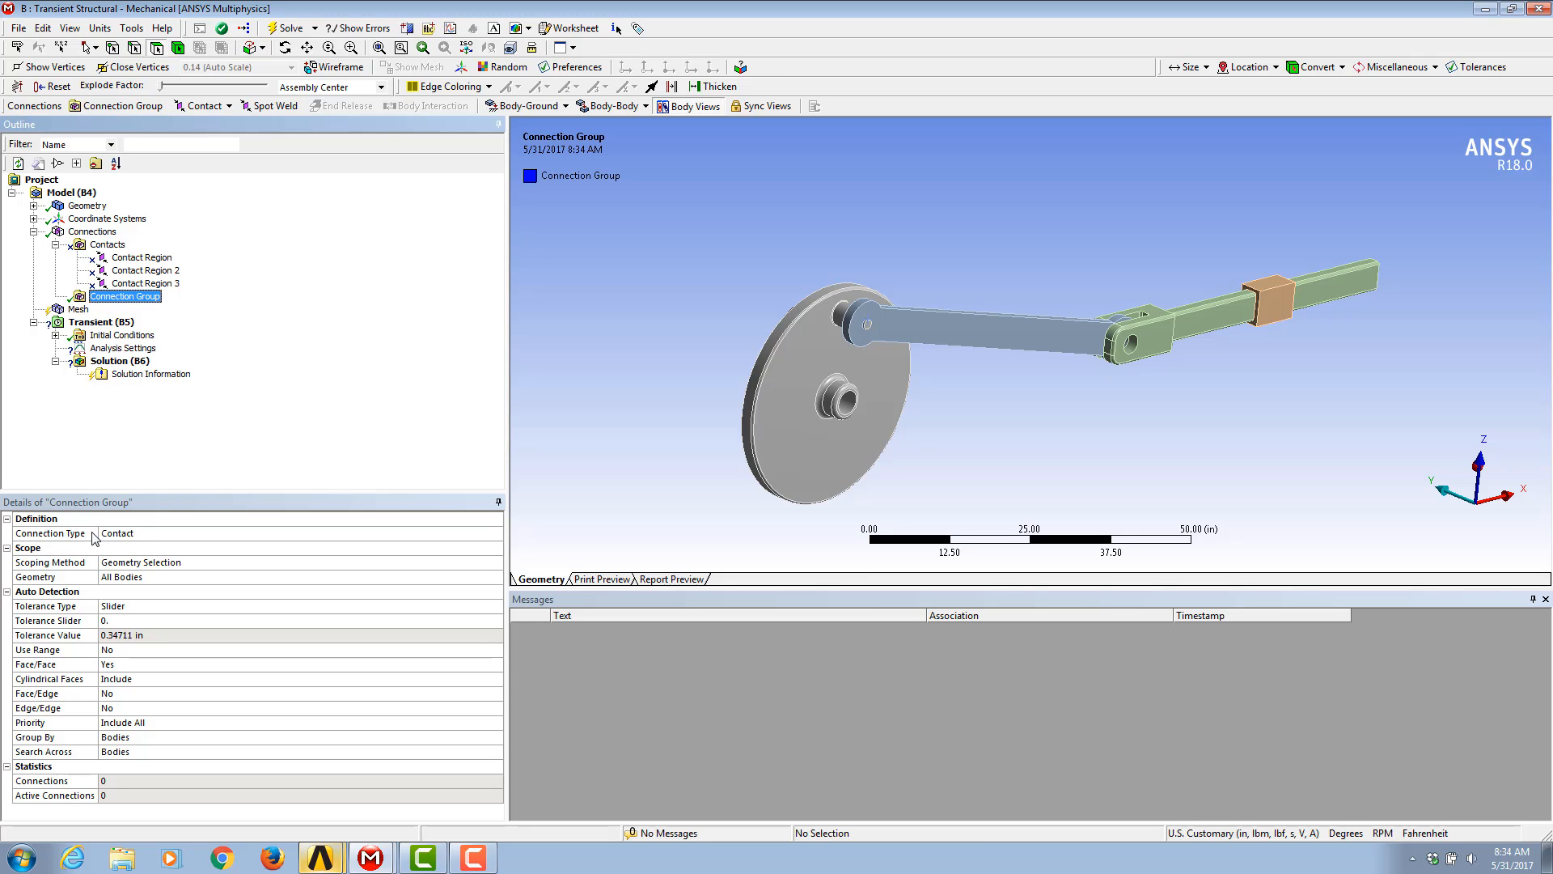
click(81, 537)
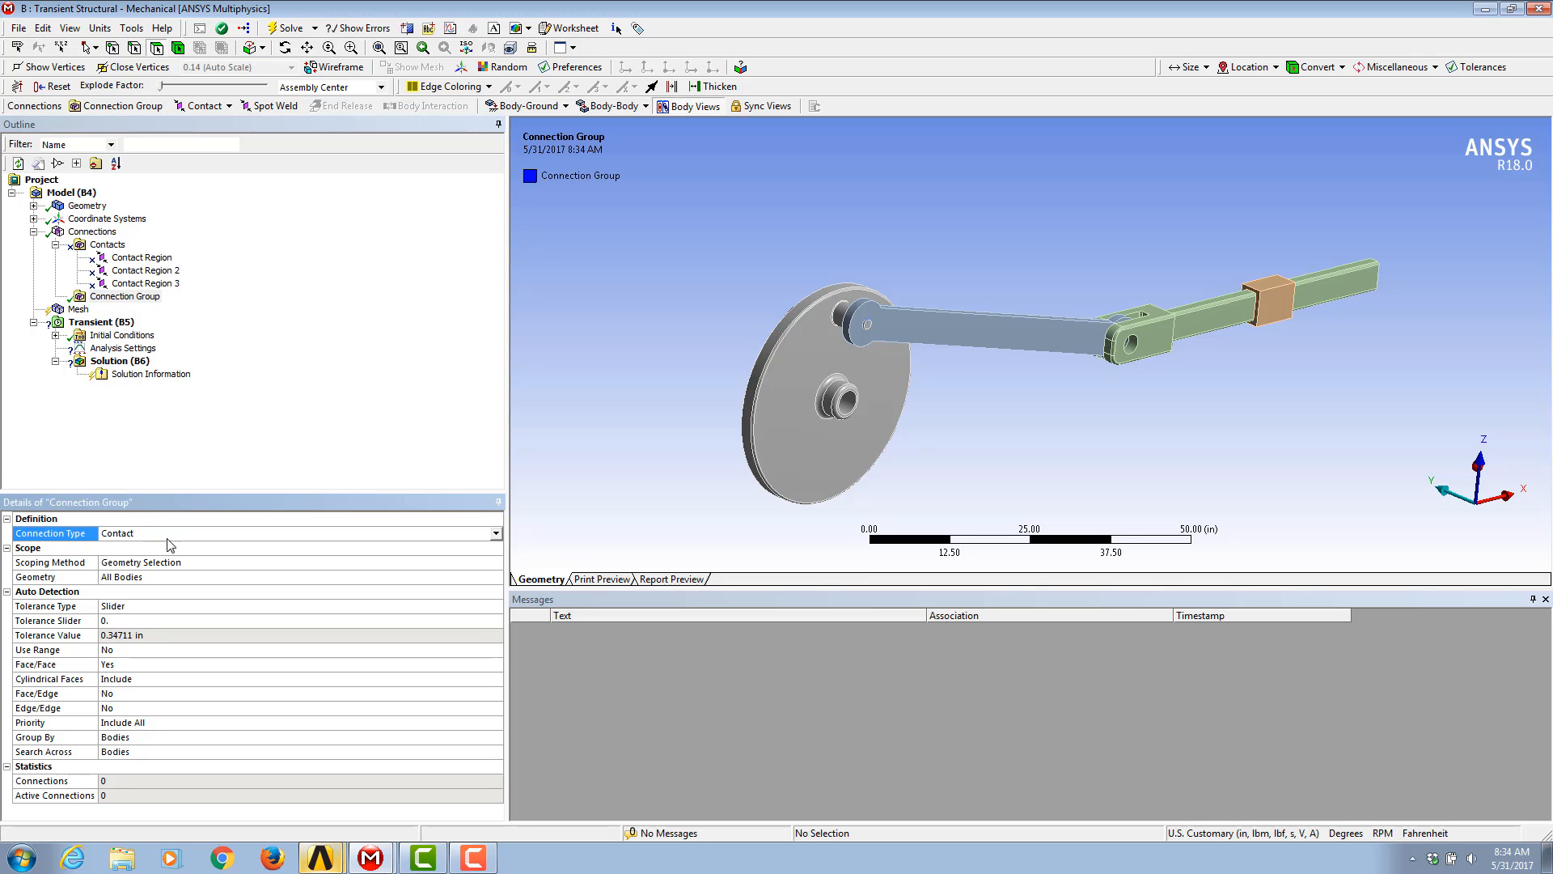
click(496, 533)
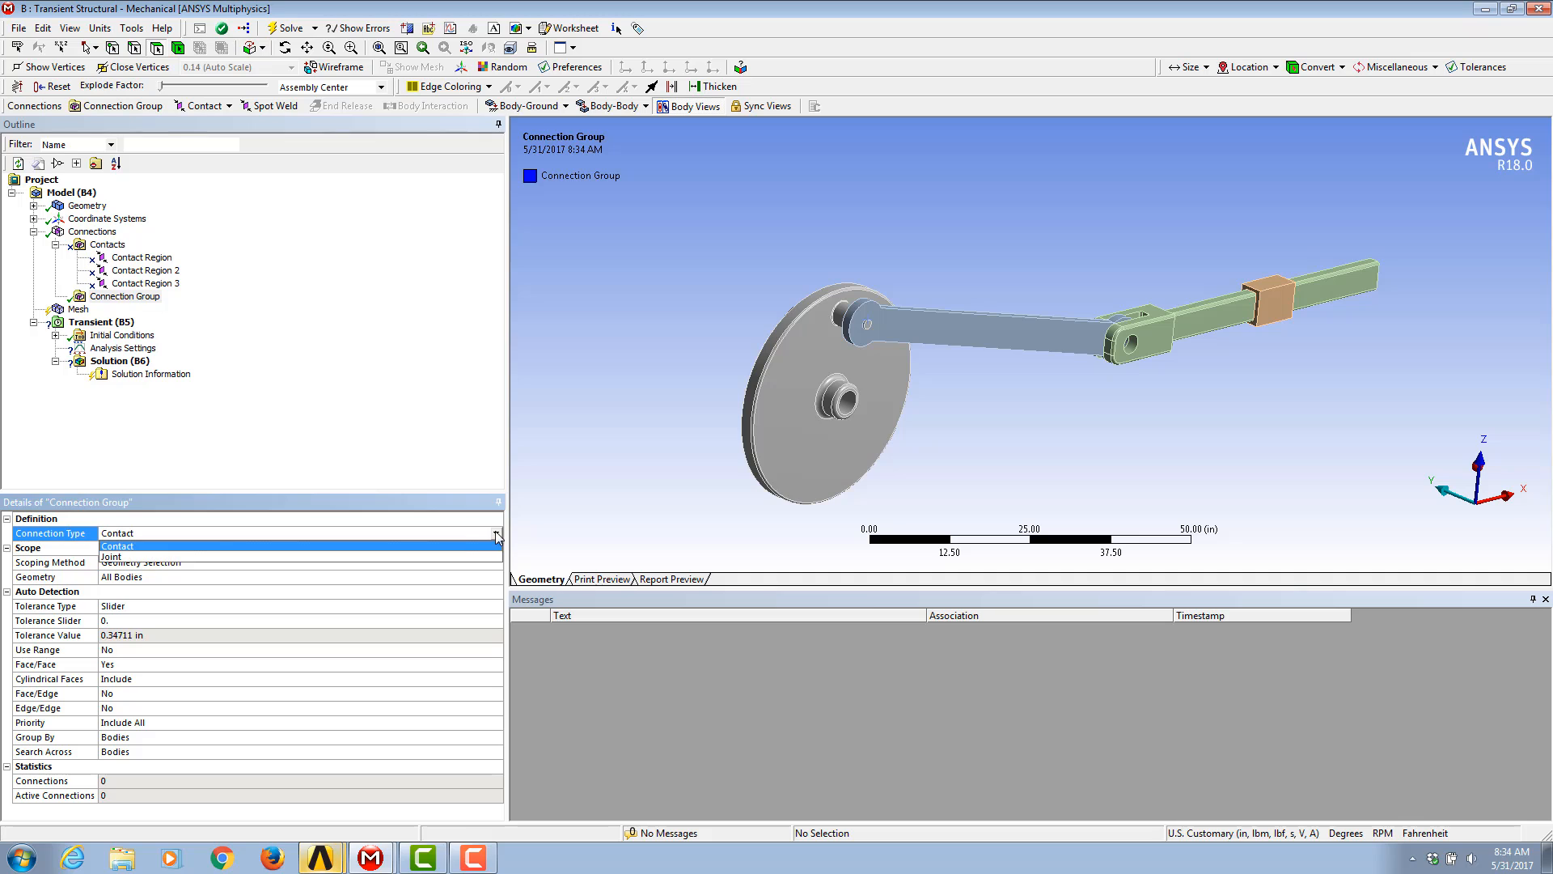
click(451, 557)
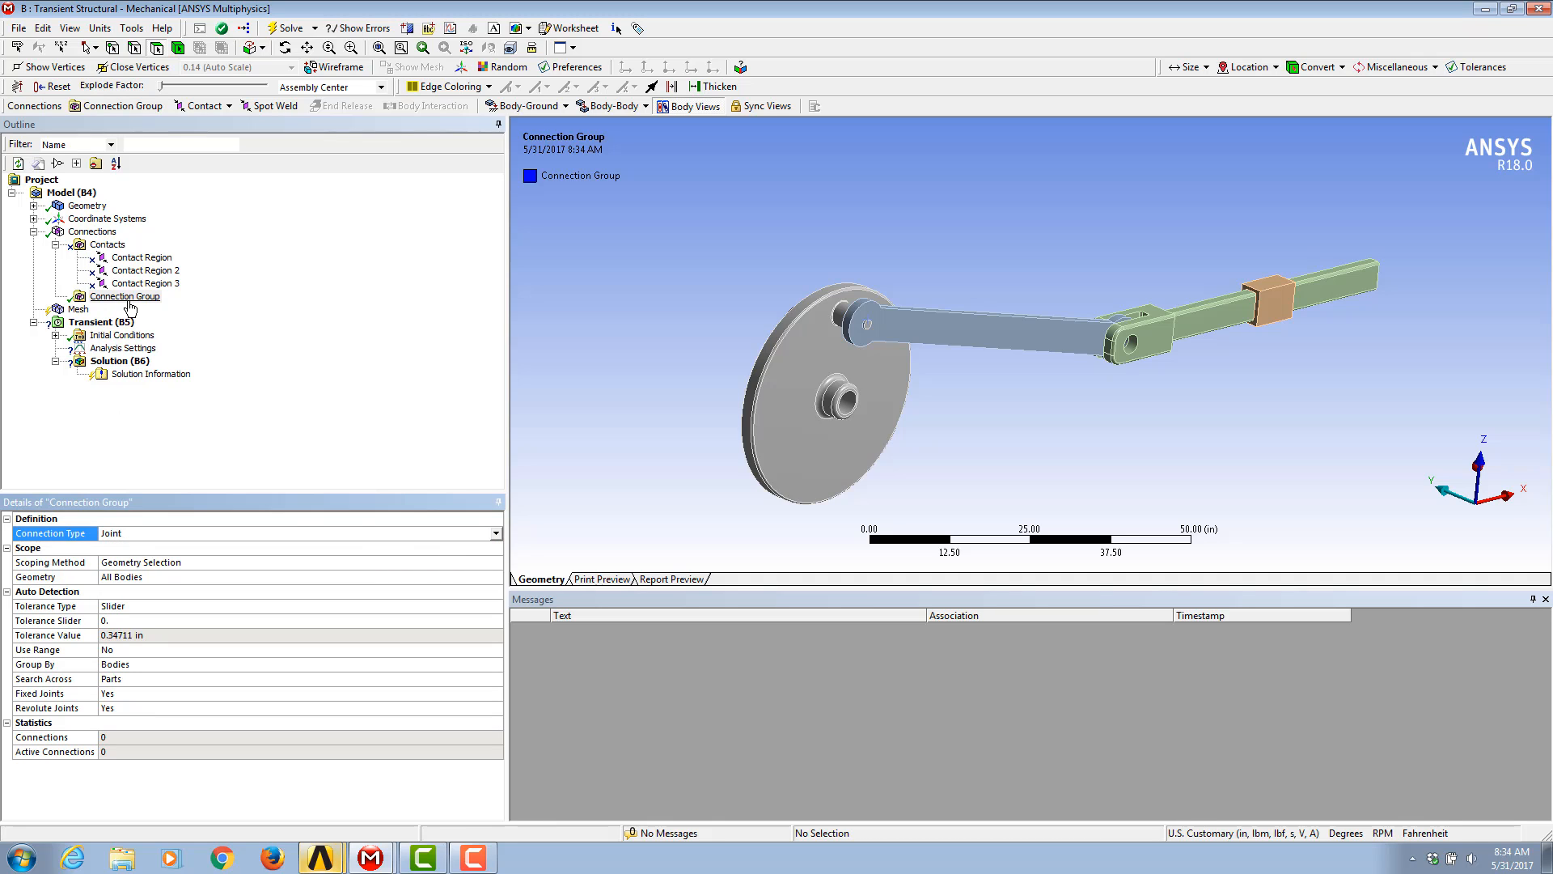
Step: Generate automatic connections for the new joint connection group and expand the group to list its joints
right_click(127, 296)
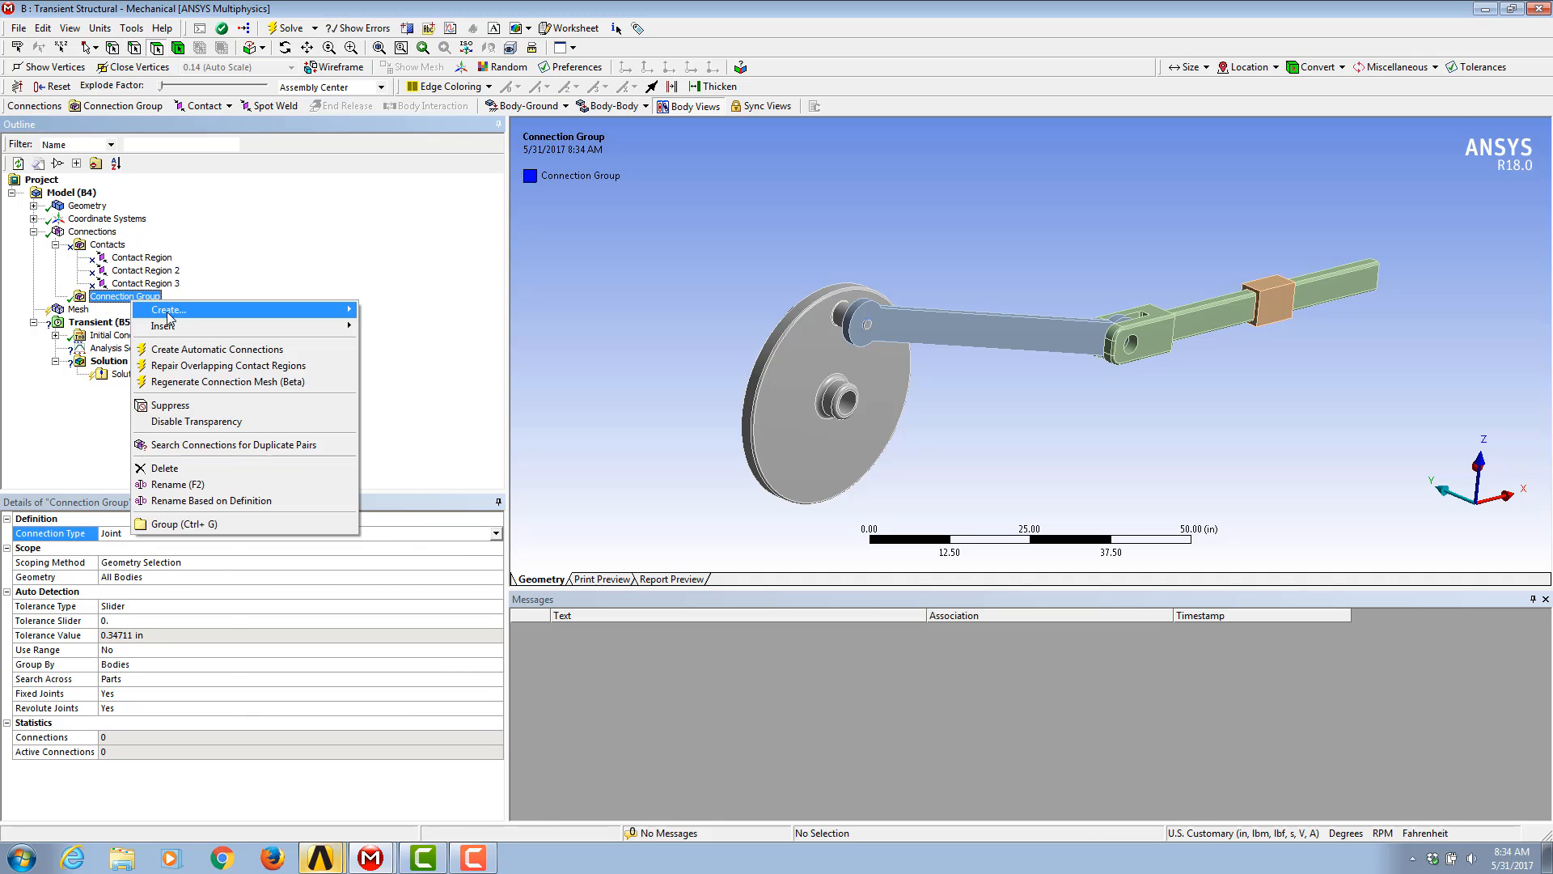
click(189, 349)
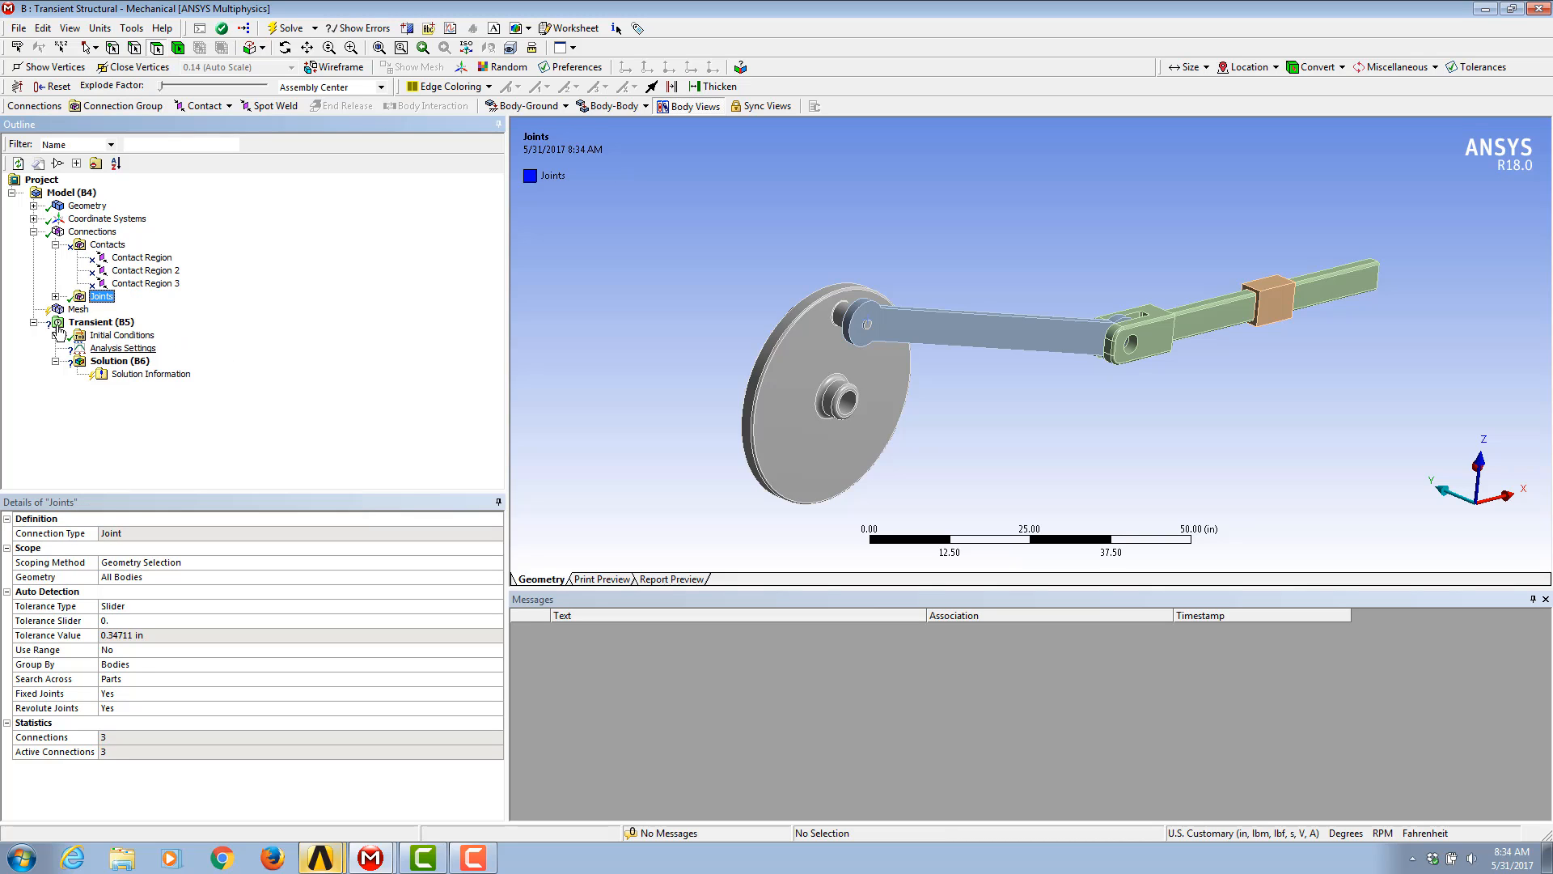
click(55, 296)
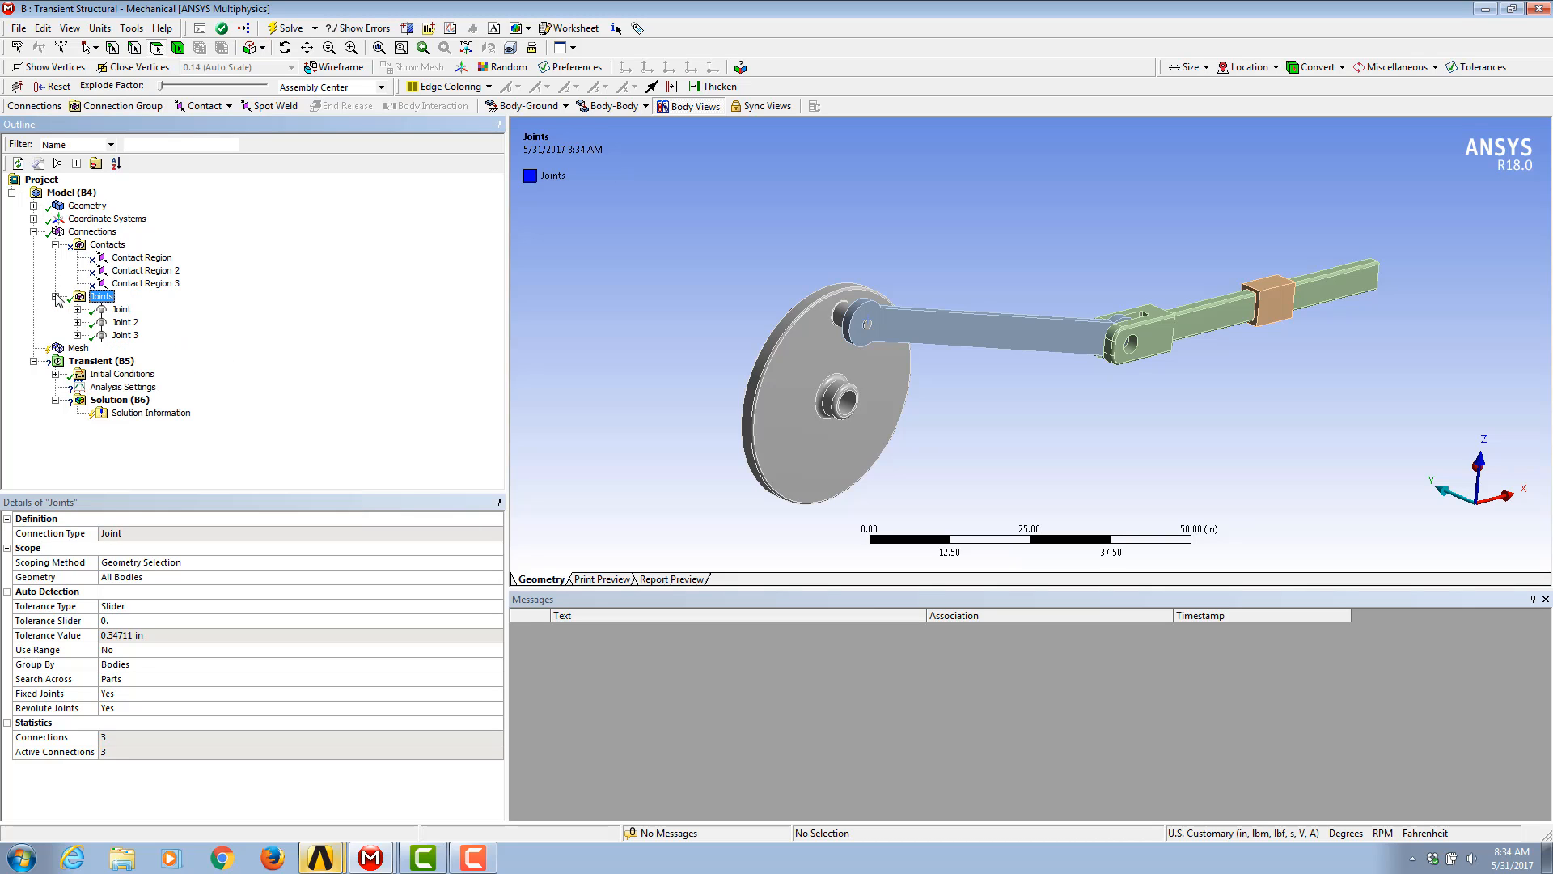
Step: Look through the generated joints, examining closely the first joint's axes and its Drive and Link bodies
click(118, 312)
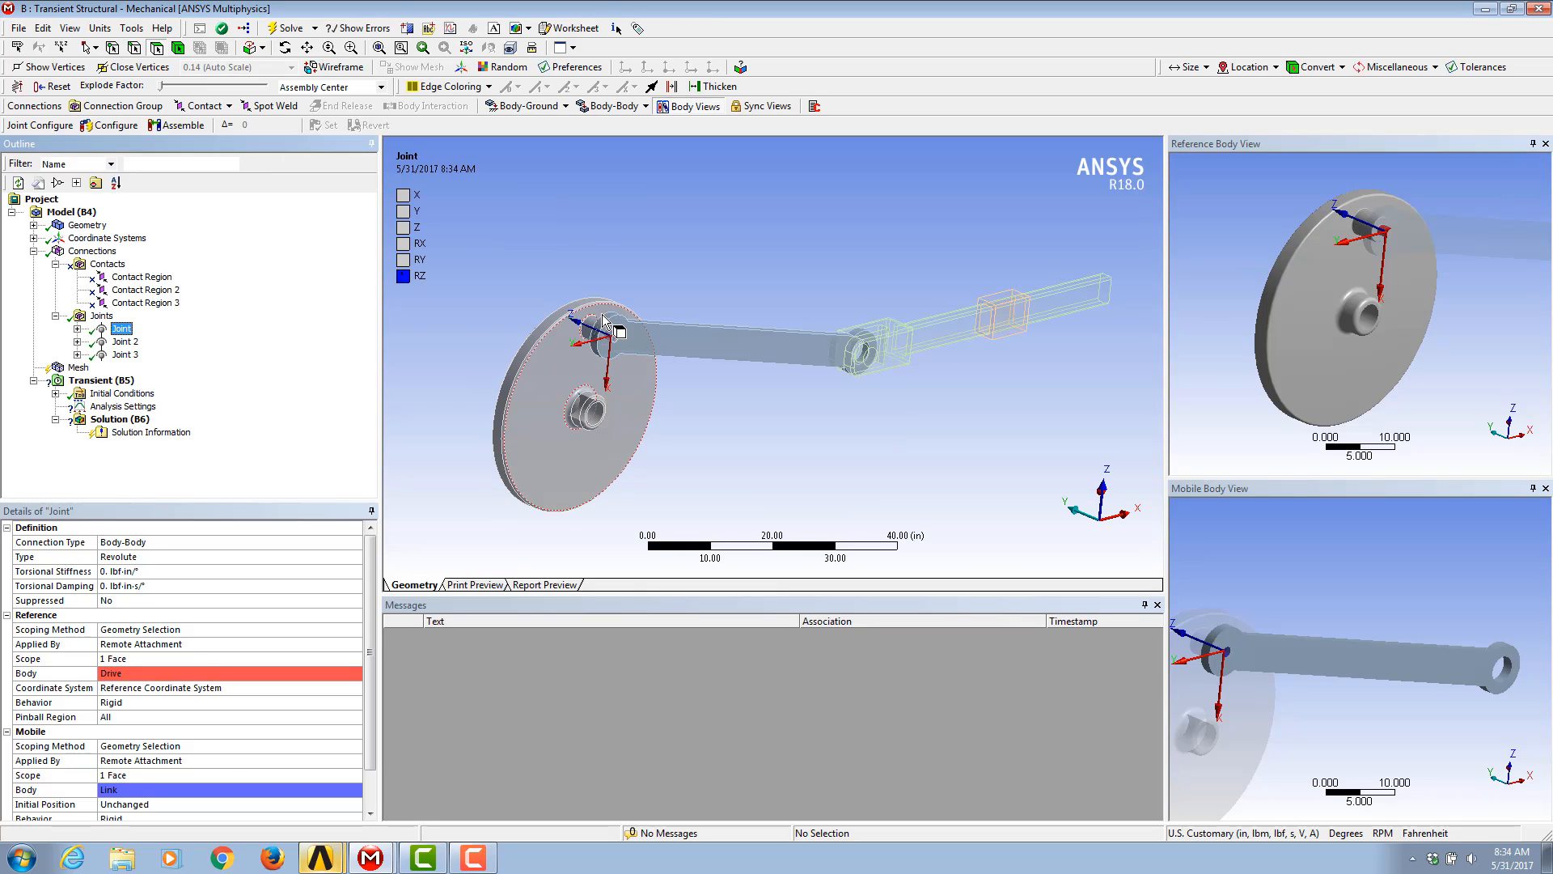
ctrl+middle_drag(596, 315, 628, 323)
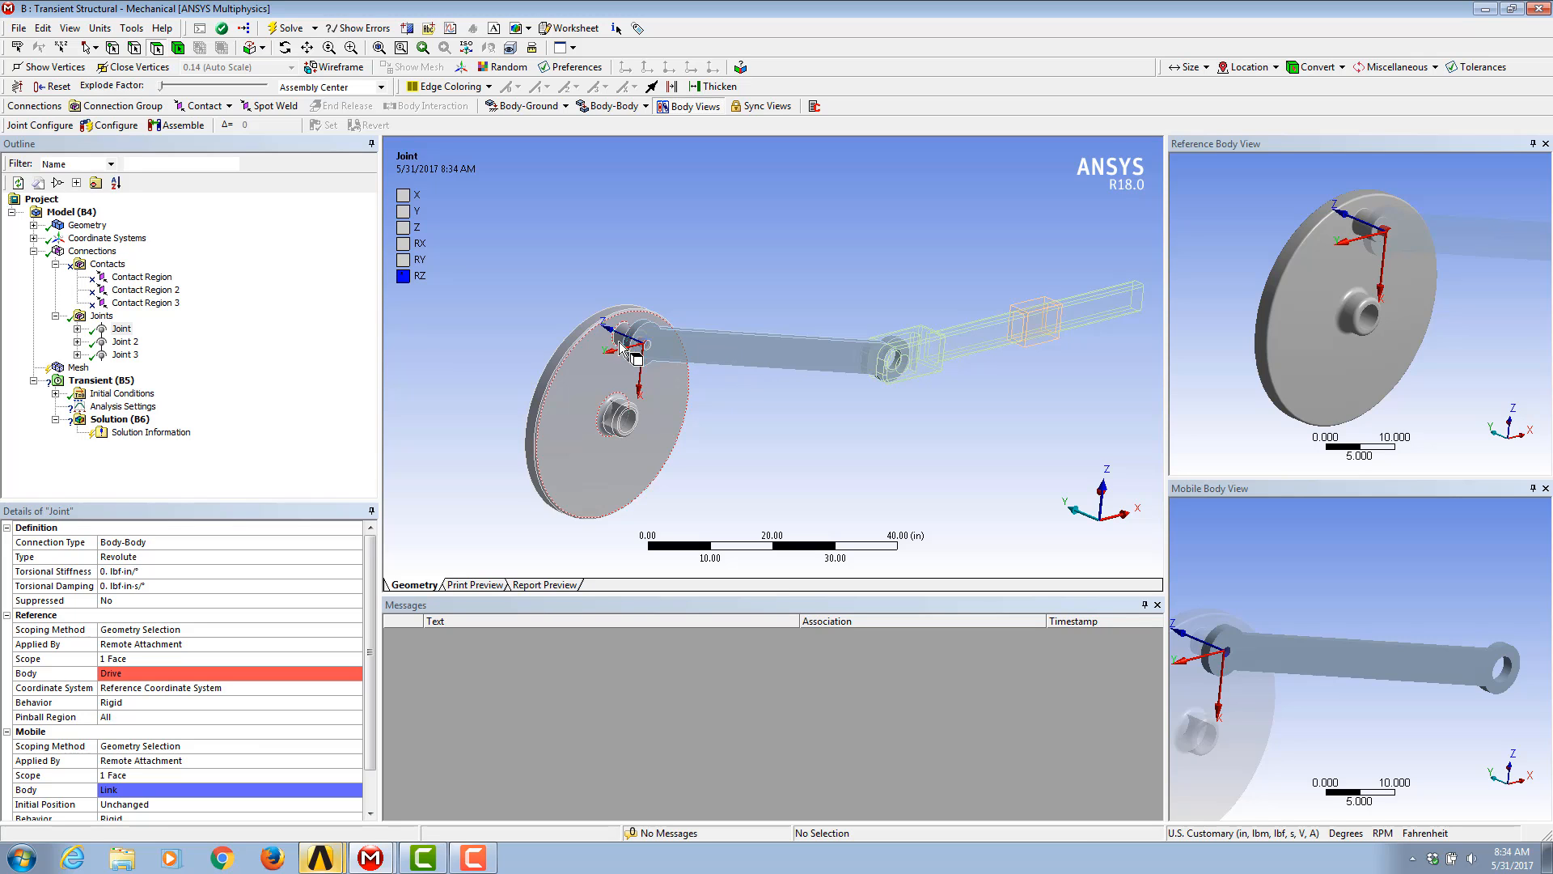
right_drag(616, 317, 746, 406)
shift+middle_drag(676, 234, 677, 401)
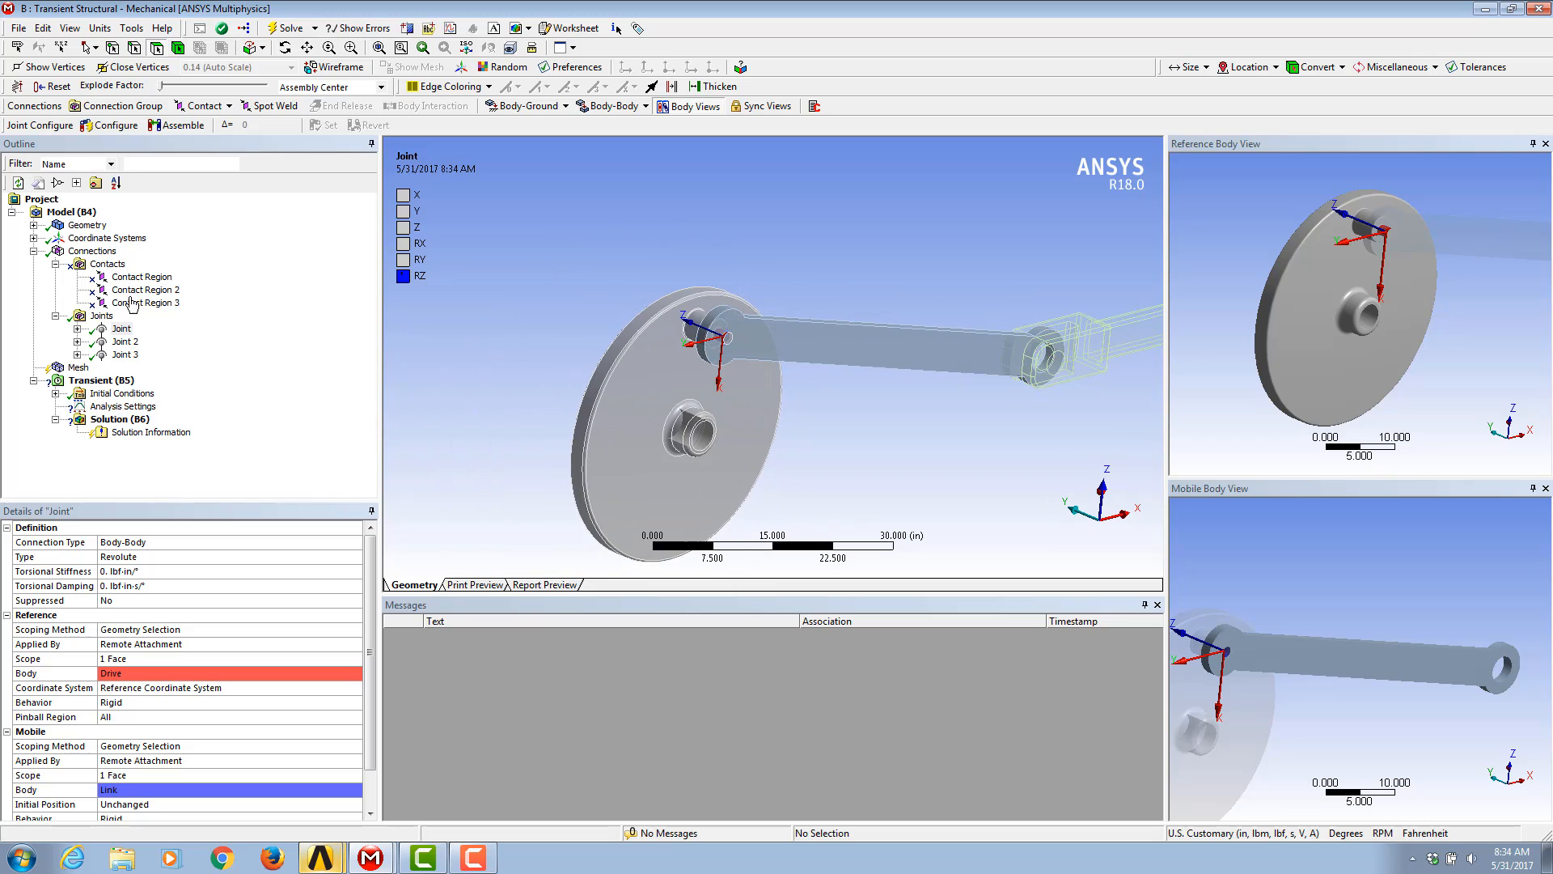
click(120, 341)
click(122, 354)
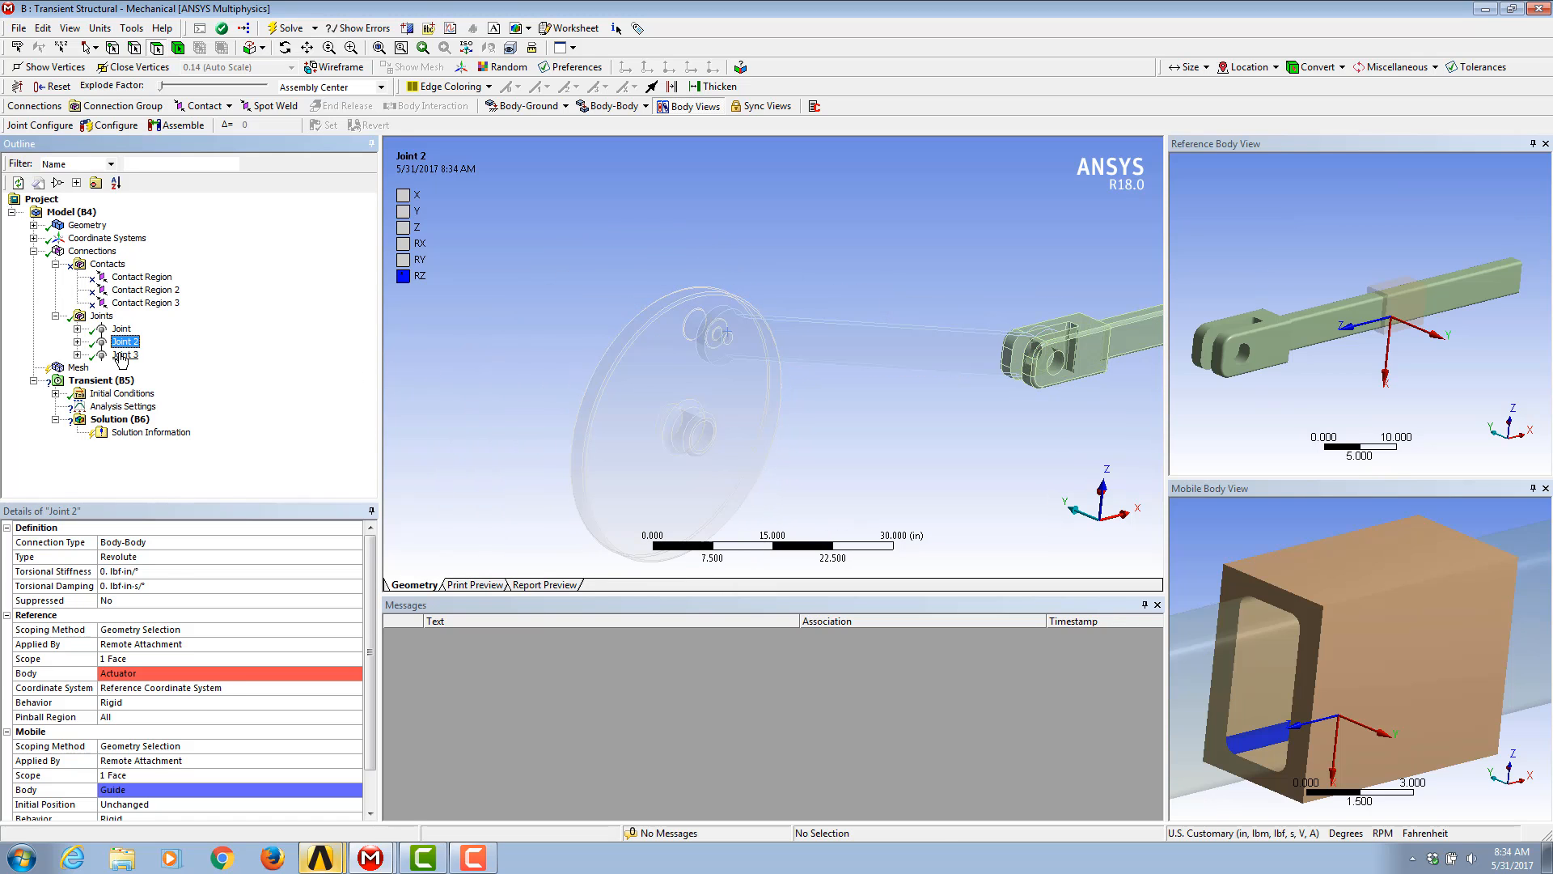
middle_drag(760, 357, 865, 344)
click(121, 329)
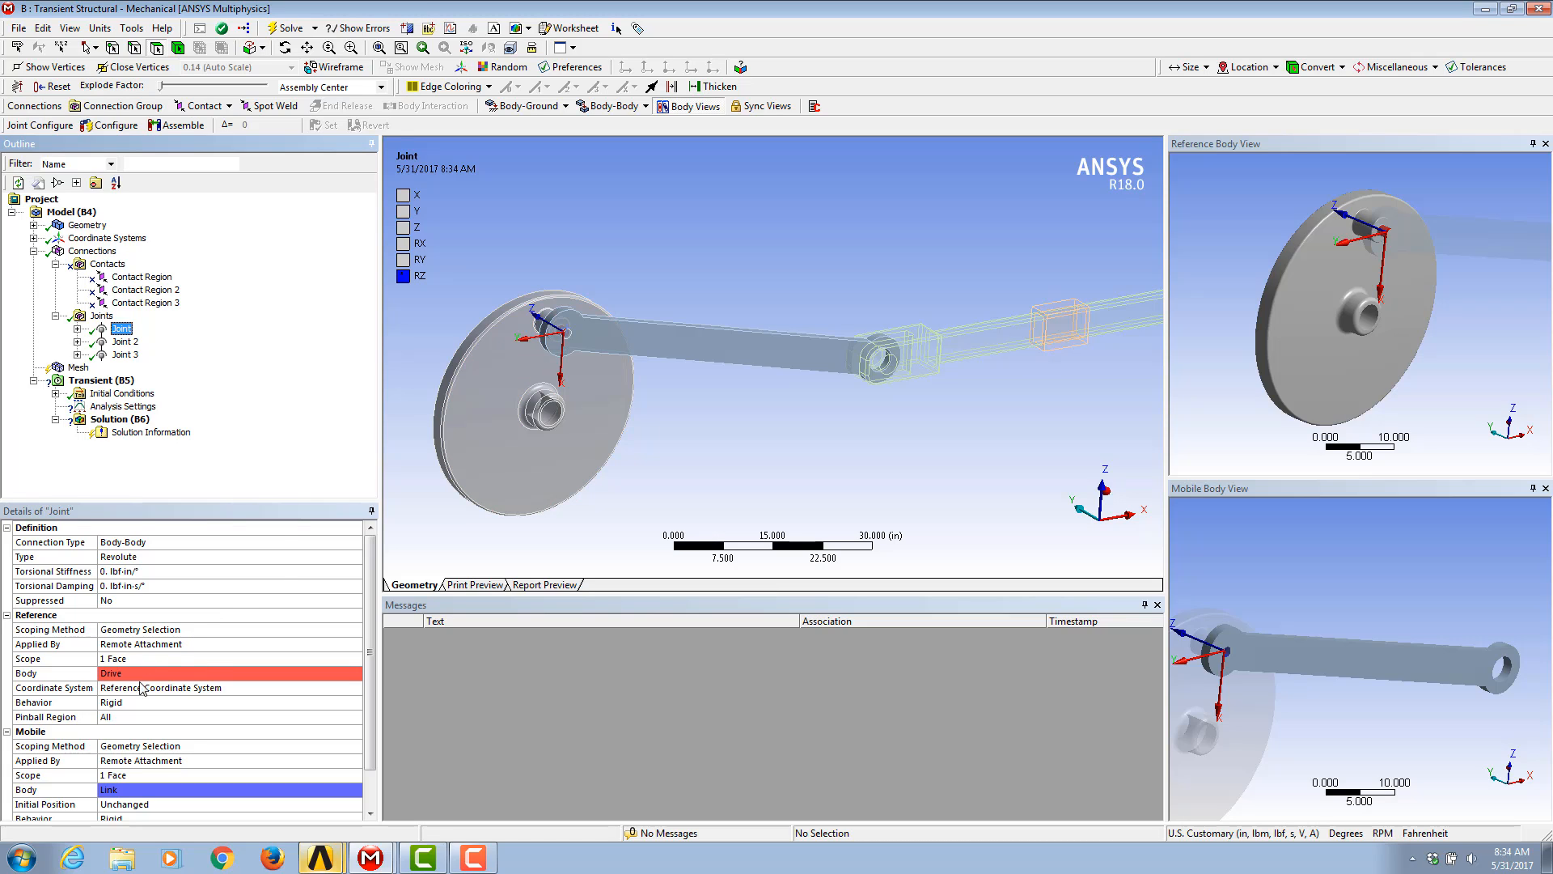
ctrl+middle_drag(644, 445, 697, 448)
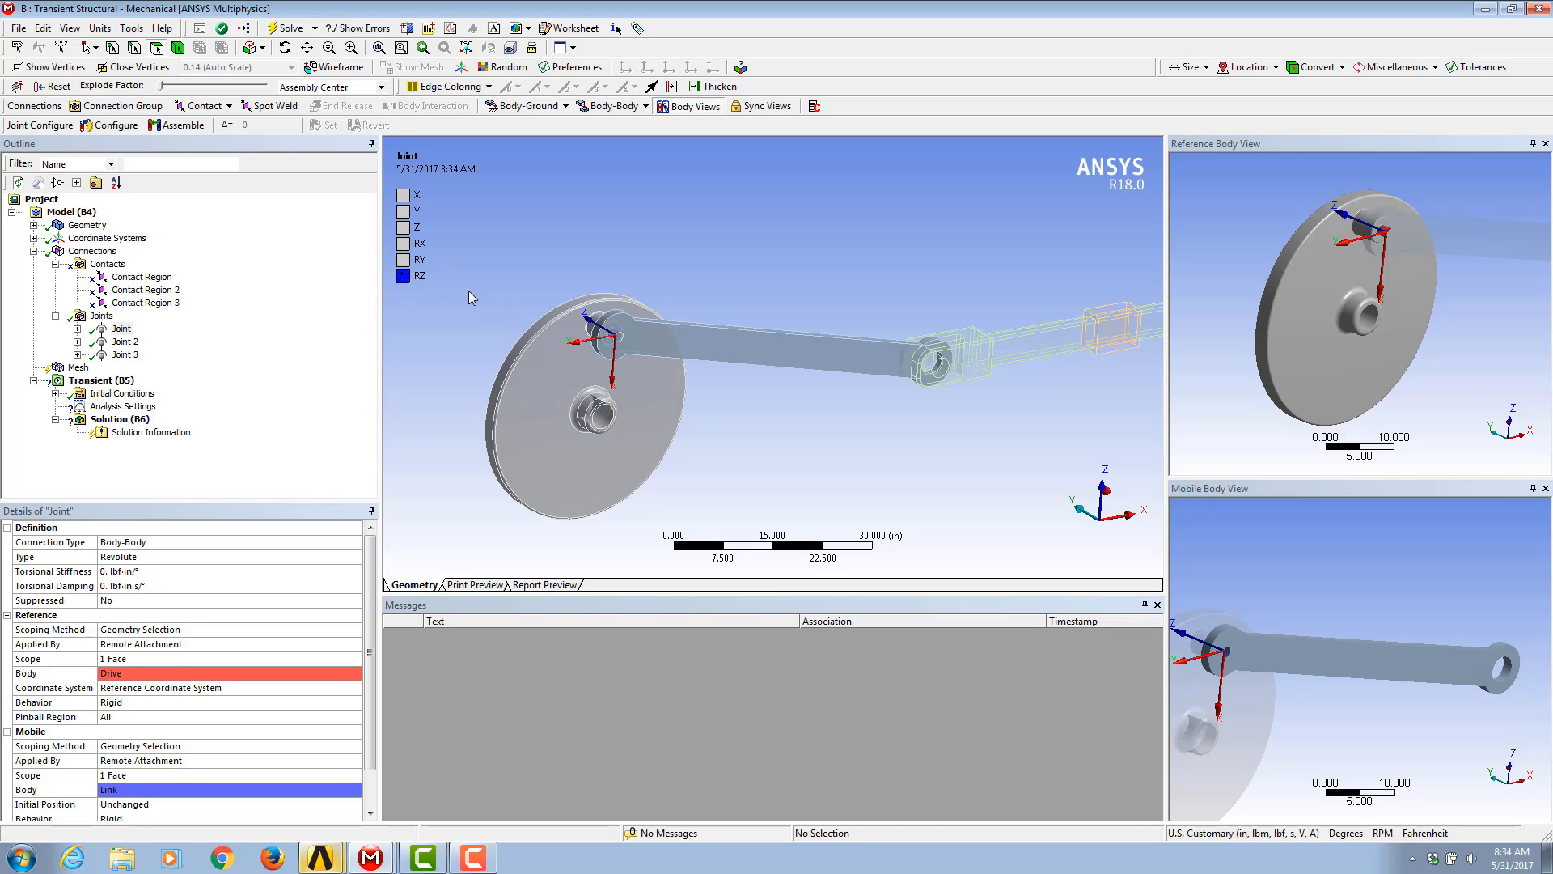
middle_drag(590, 342, 637, 343)
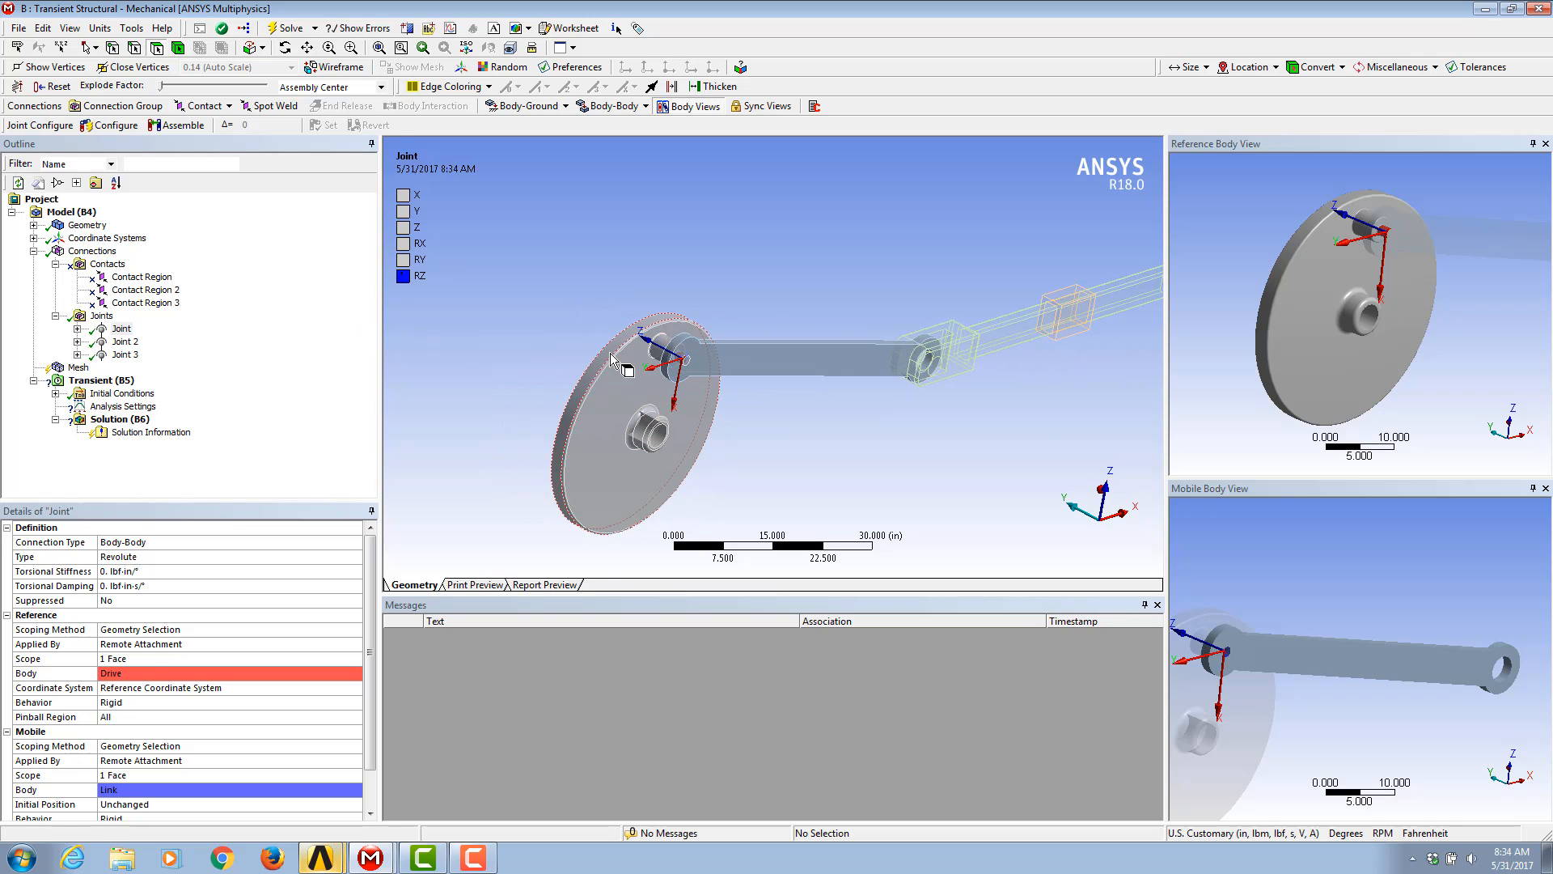
Step: Examine Joint 2 between the actuator and the guide up close, checking its coordinate system and scoped faces
click(125, 343)
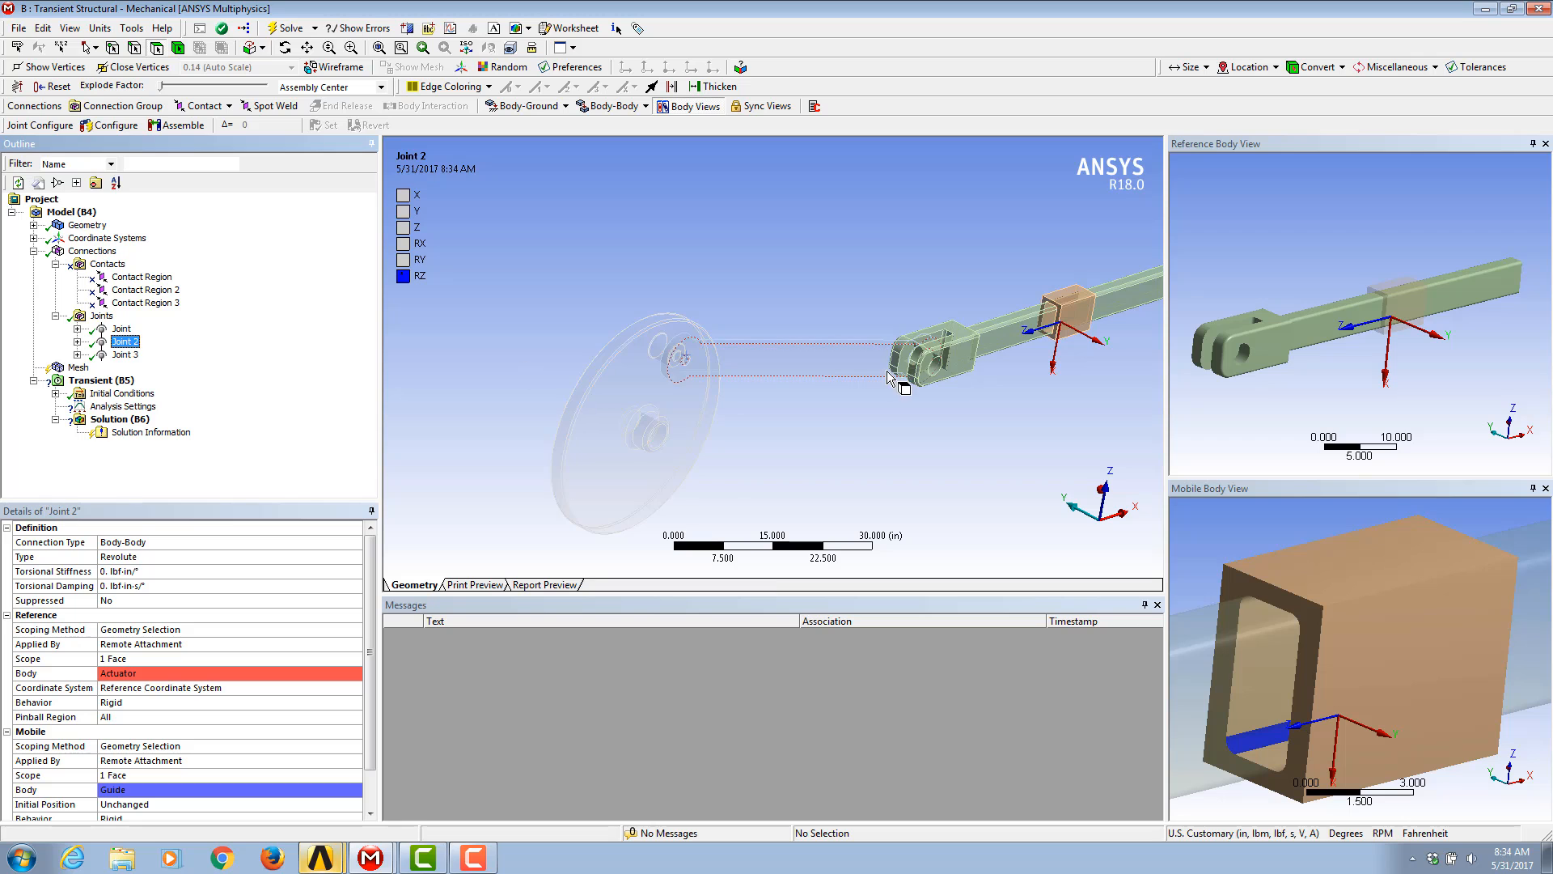
middle_drag(769, 389, 717, 350)
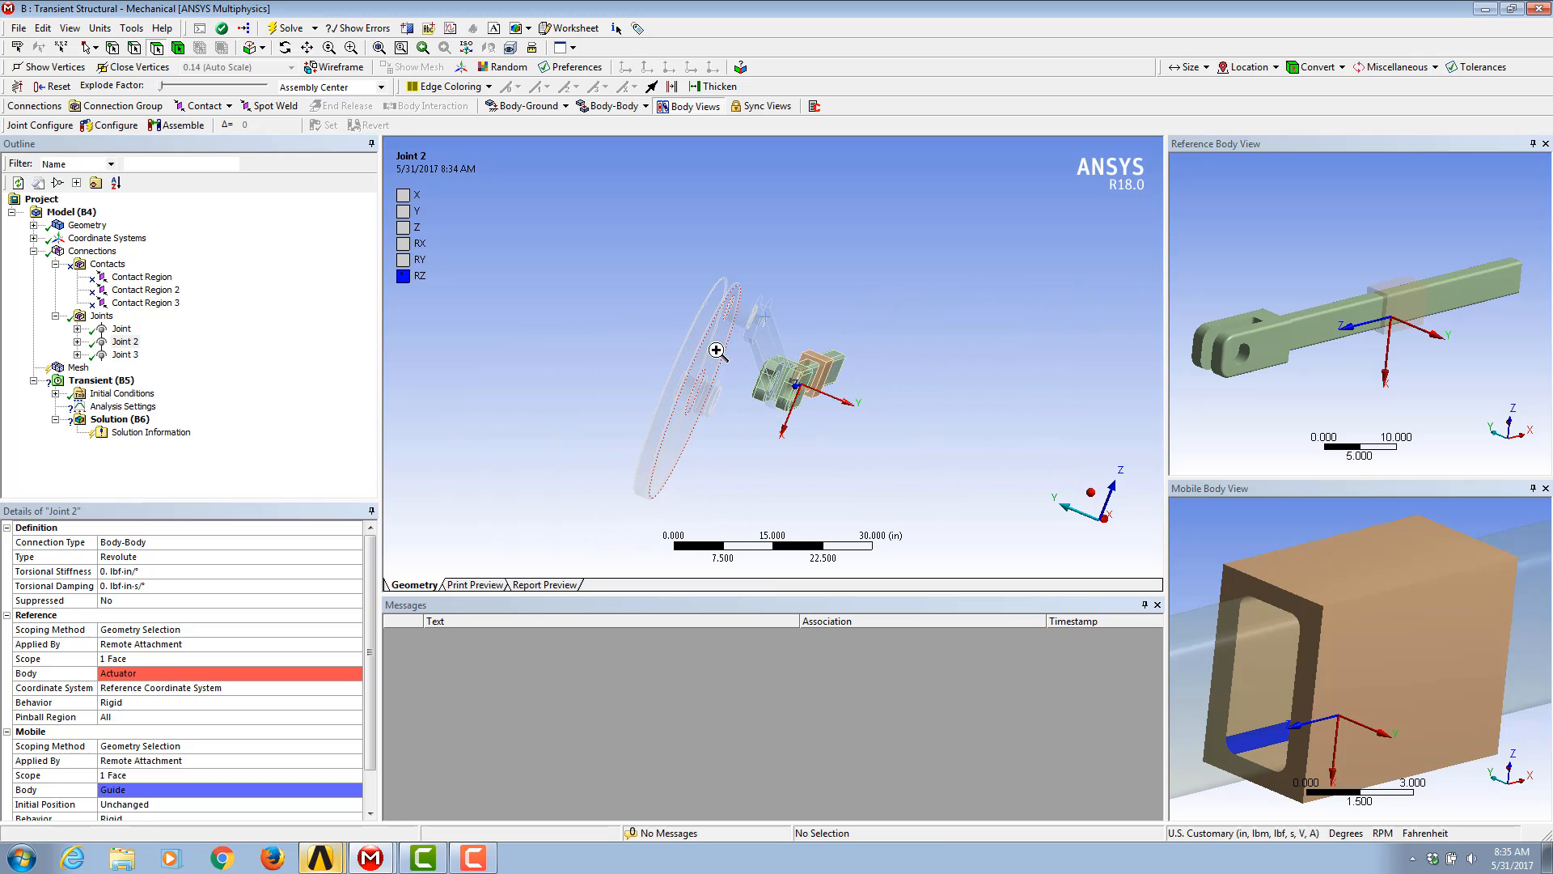
right_drag(716, 350, 874, 422)
middle_drag(846, 430, 922, 420)
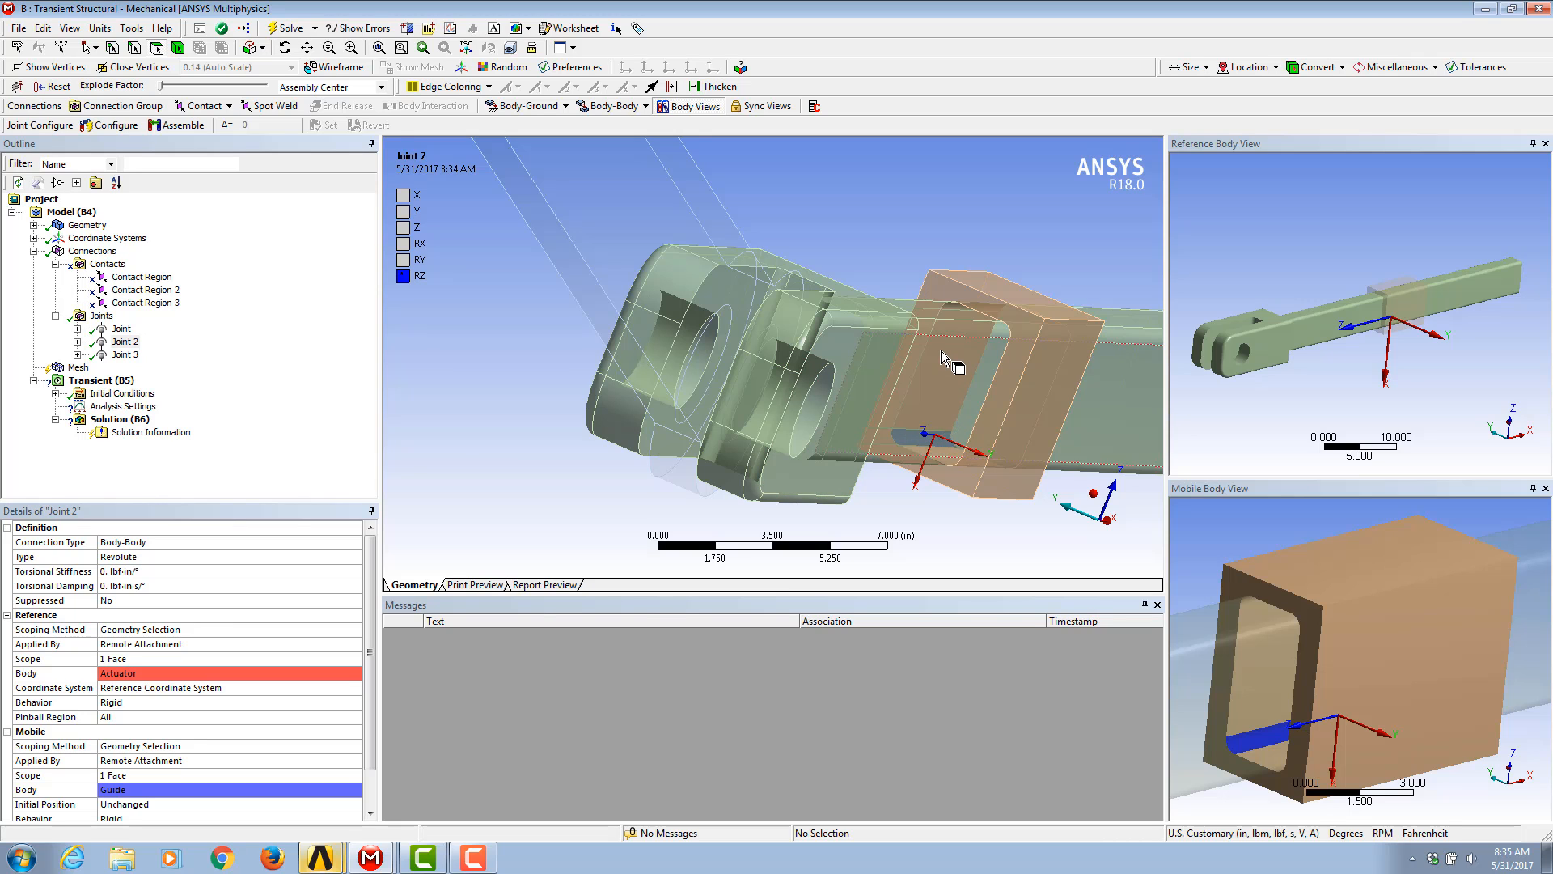
Step: Suppress Joint 2 between the actuator and guide, and the fixed Joint 3 between the link and actuator
scroll(862, 380, down, 2)
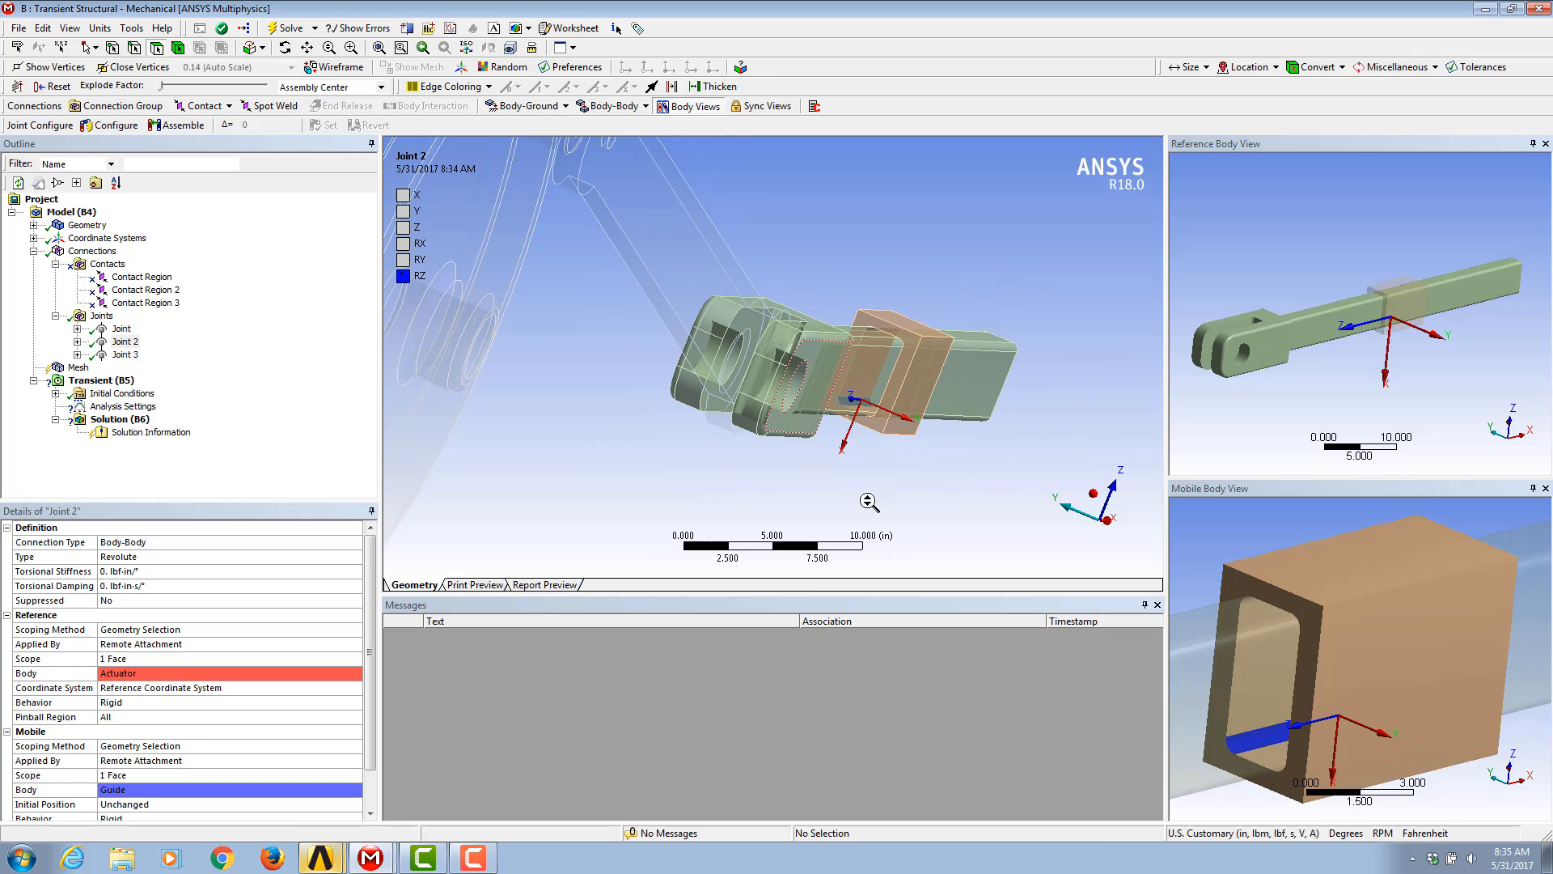
right_click(134, 341)
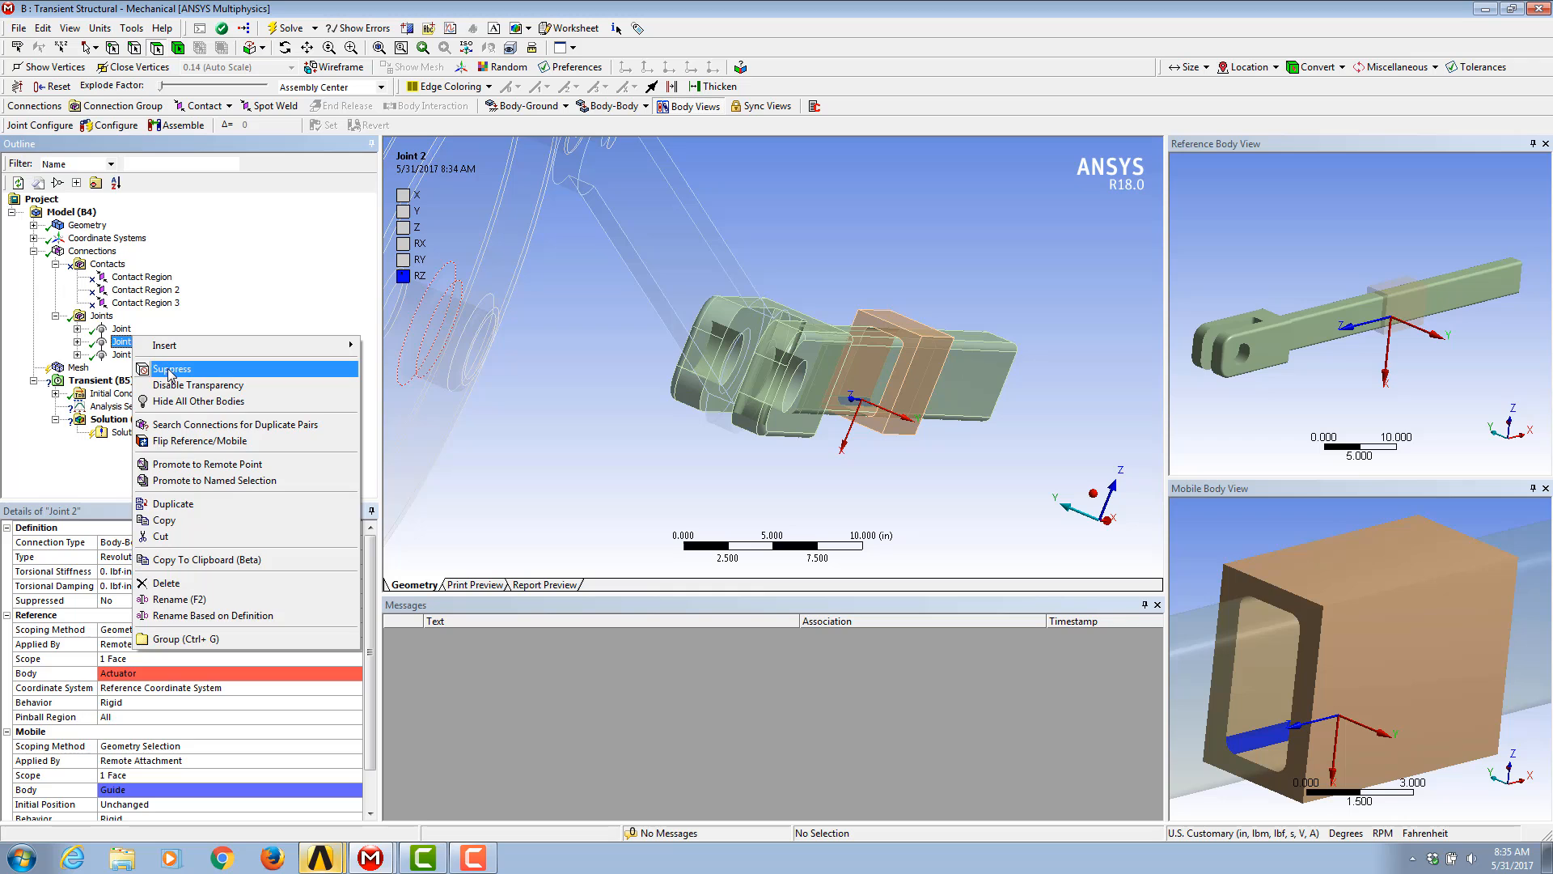
click(170, 370)
click(114, 356)
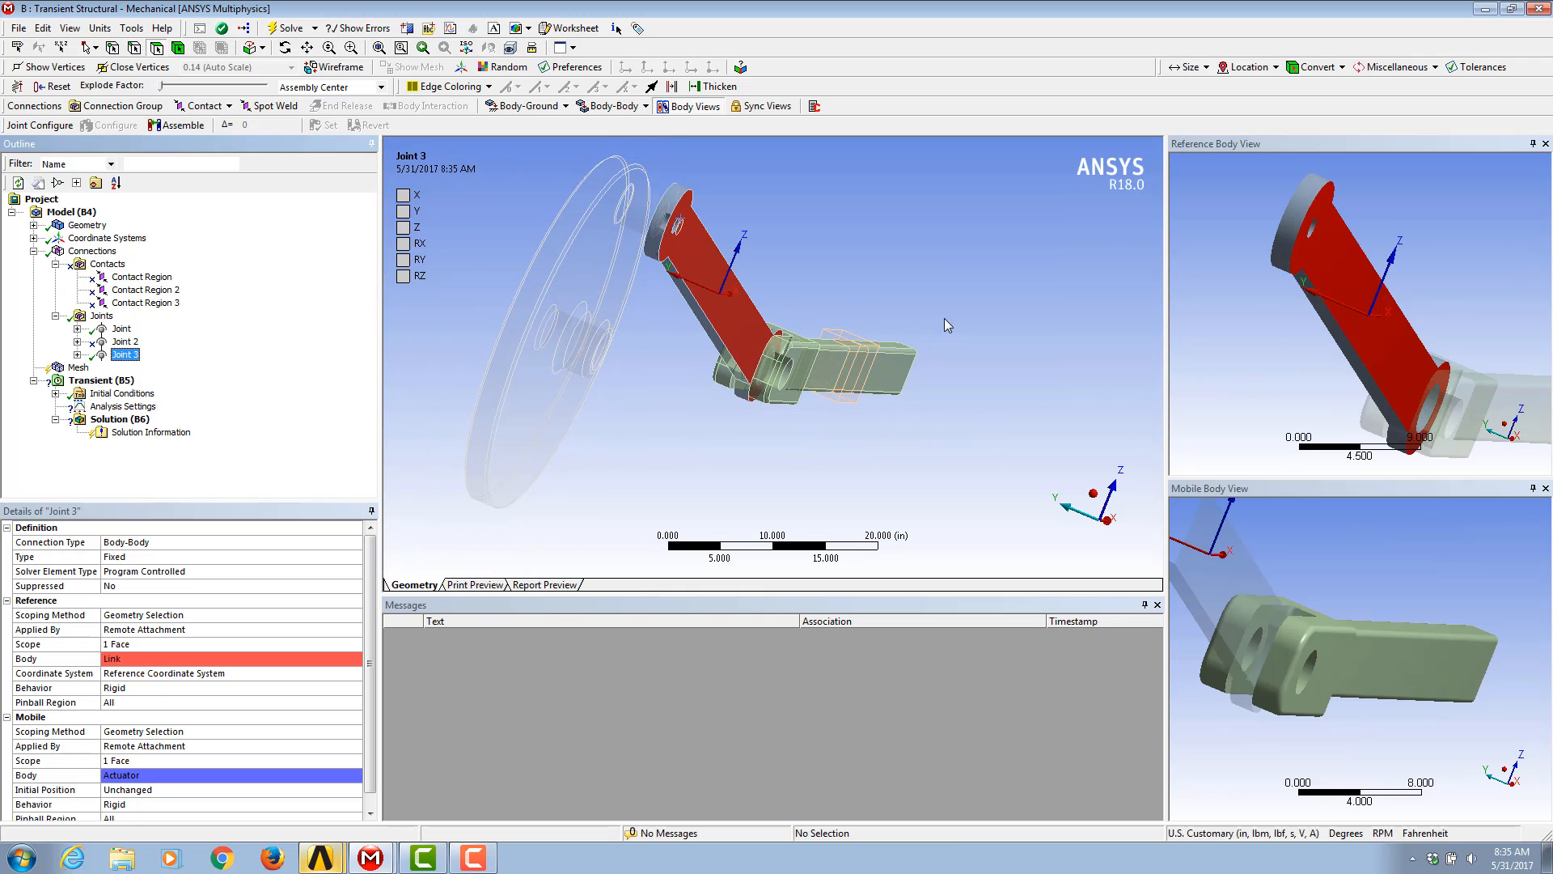
middle_drag(944, 320, 915, 377)
mouse_move(1335, 589)
middle_down()
mouse_move(1396, 594)
mouse_move(1388, 577)
mouse_move(1344, 576)
middle_up()
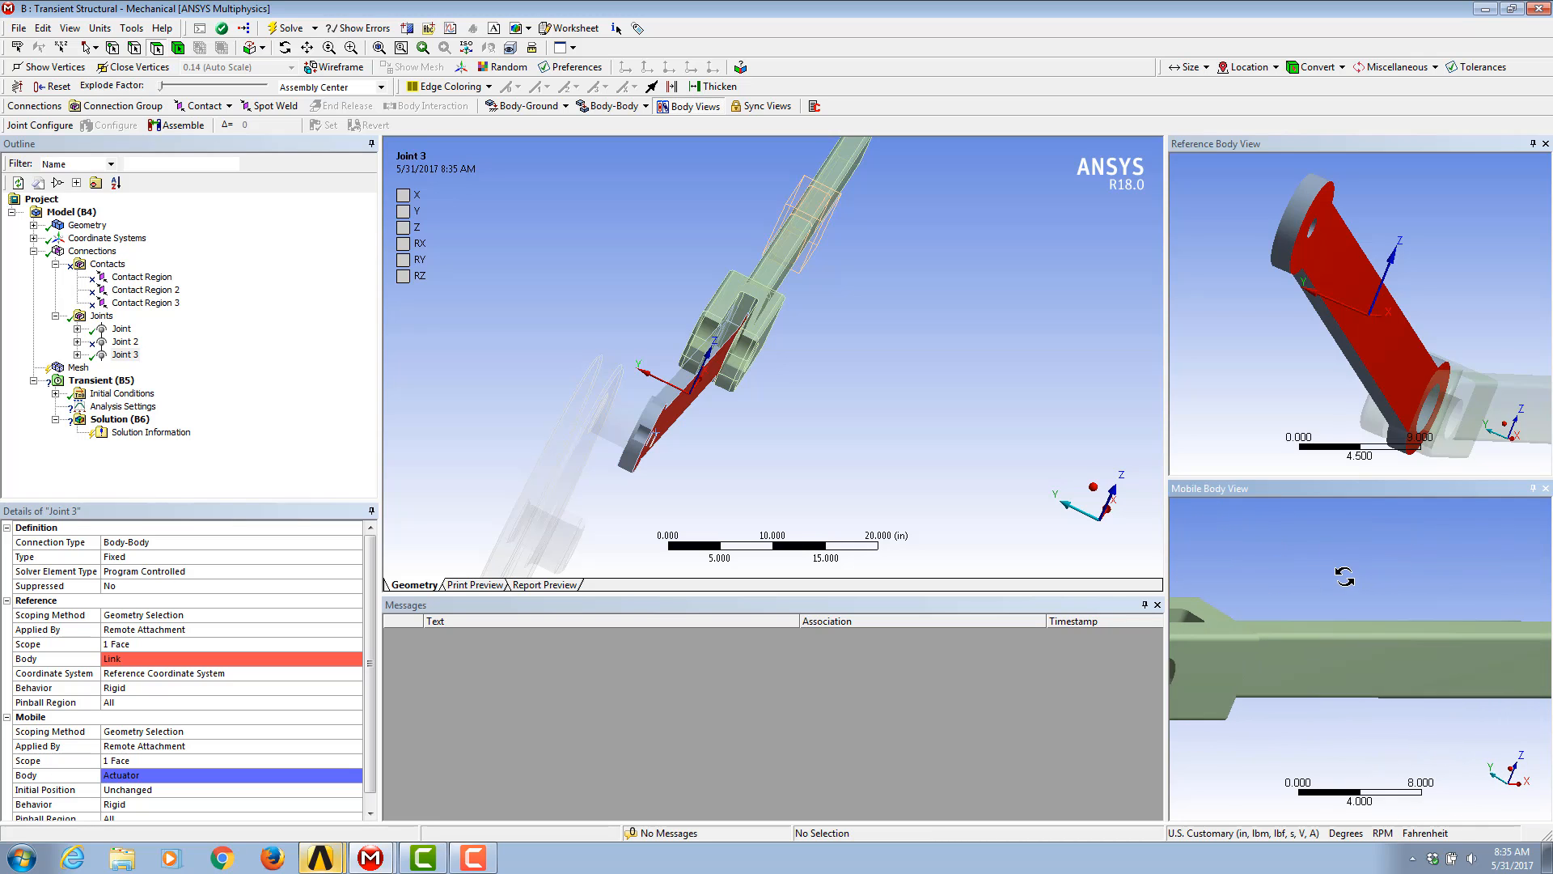
right_click(128, 355)
click(166, 389)
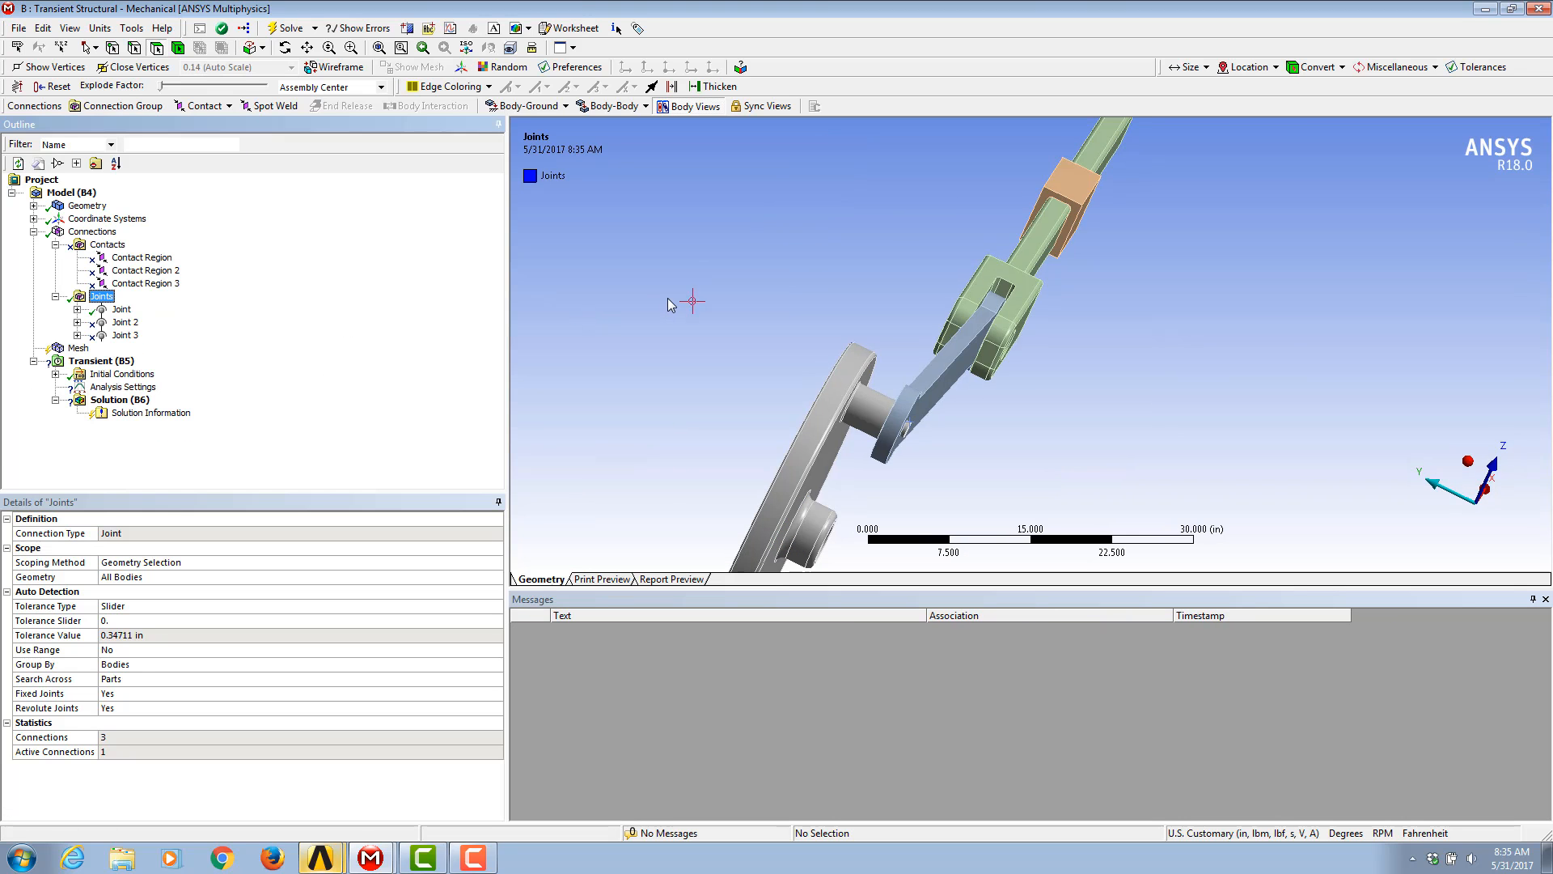
Step: Add a body-ground revolute joint on the cylindrical face of the drive disk's central hole
middle_drag(668, 304, 767, 402)
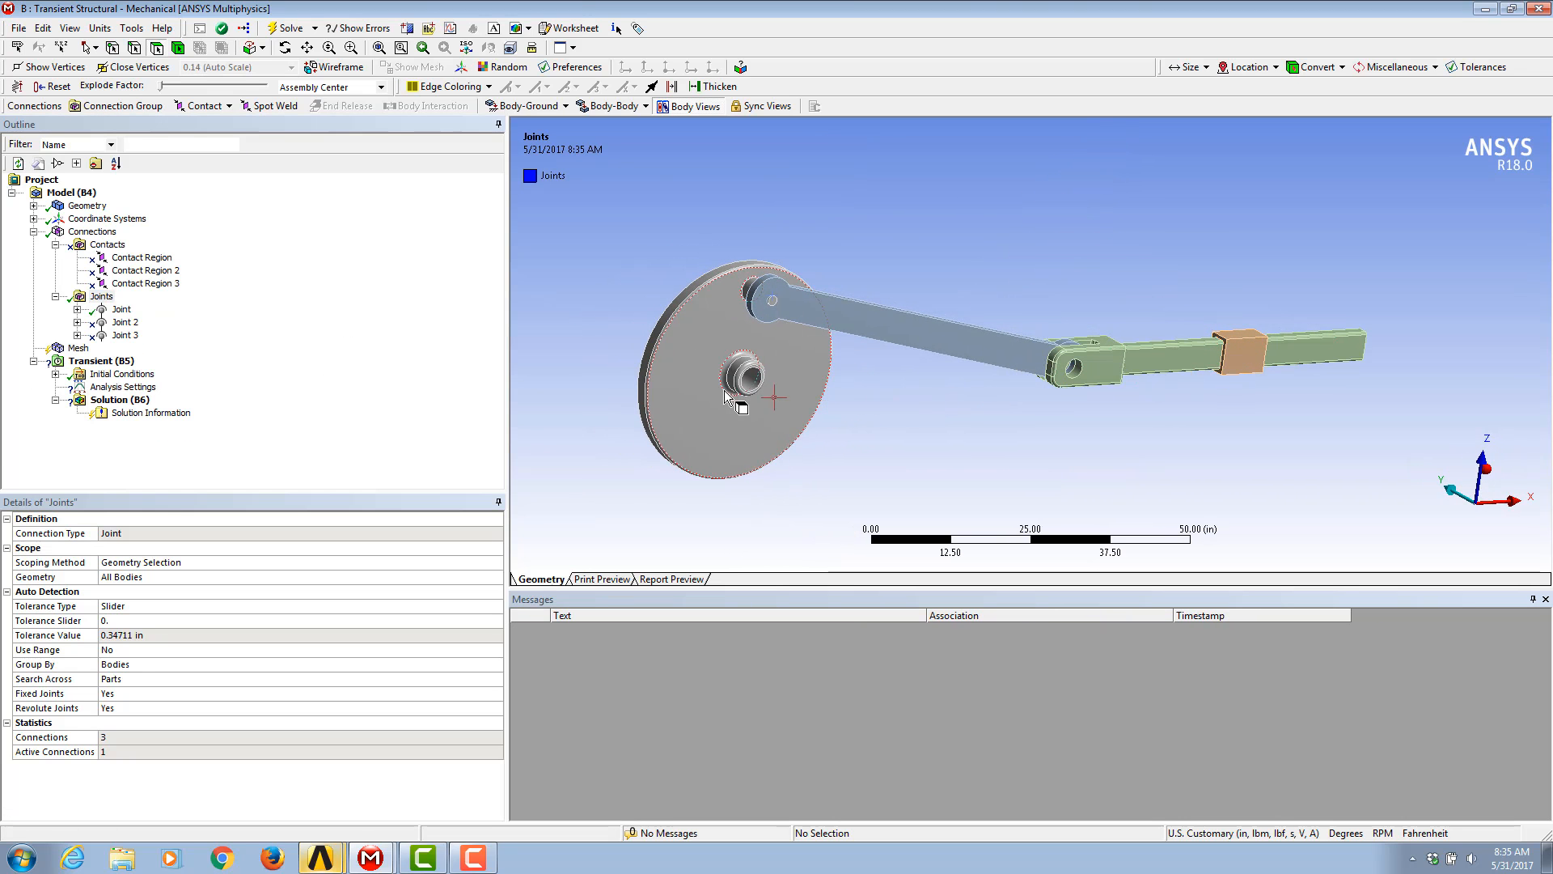
click(745, 376)
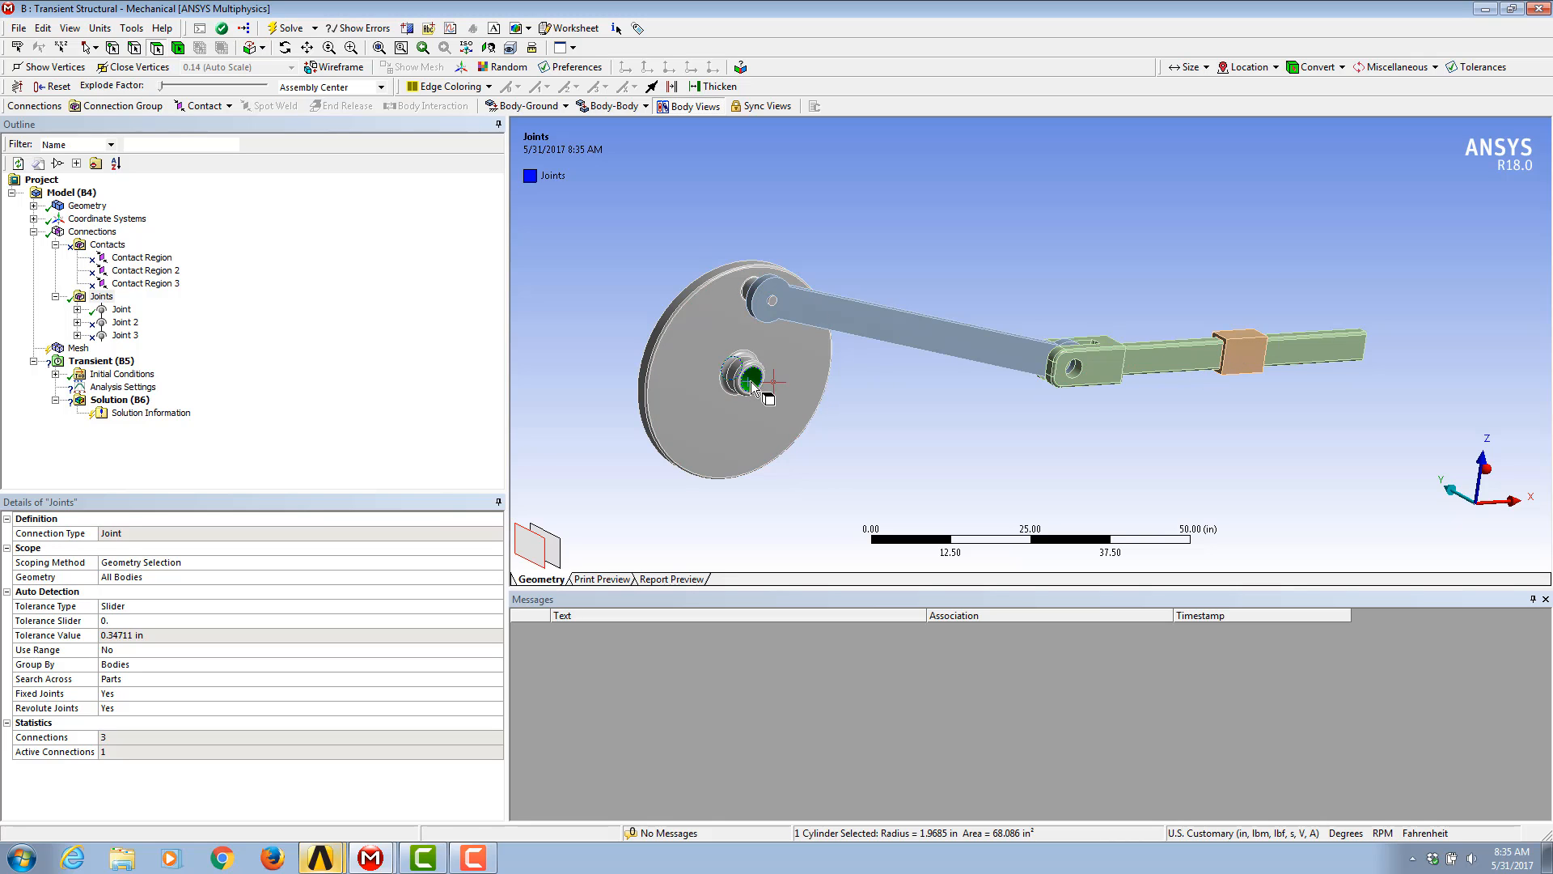
click(514, 108)
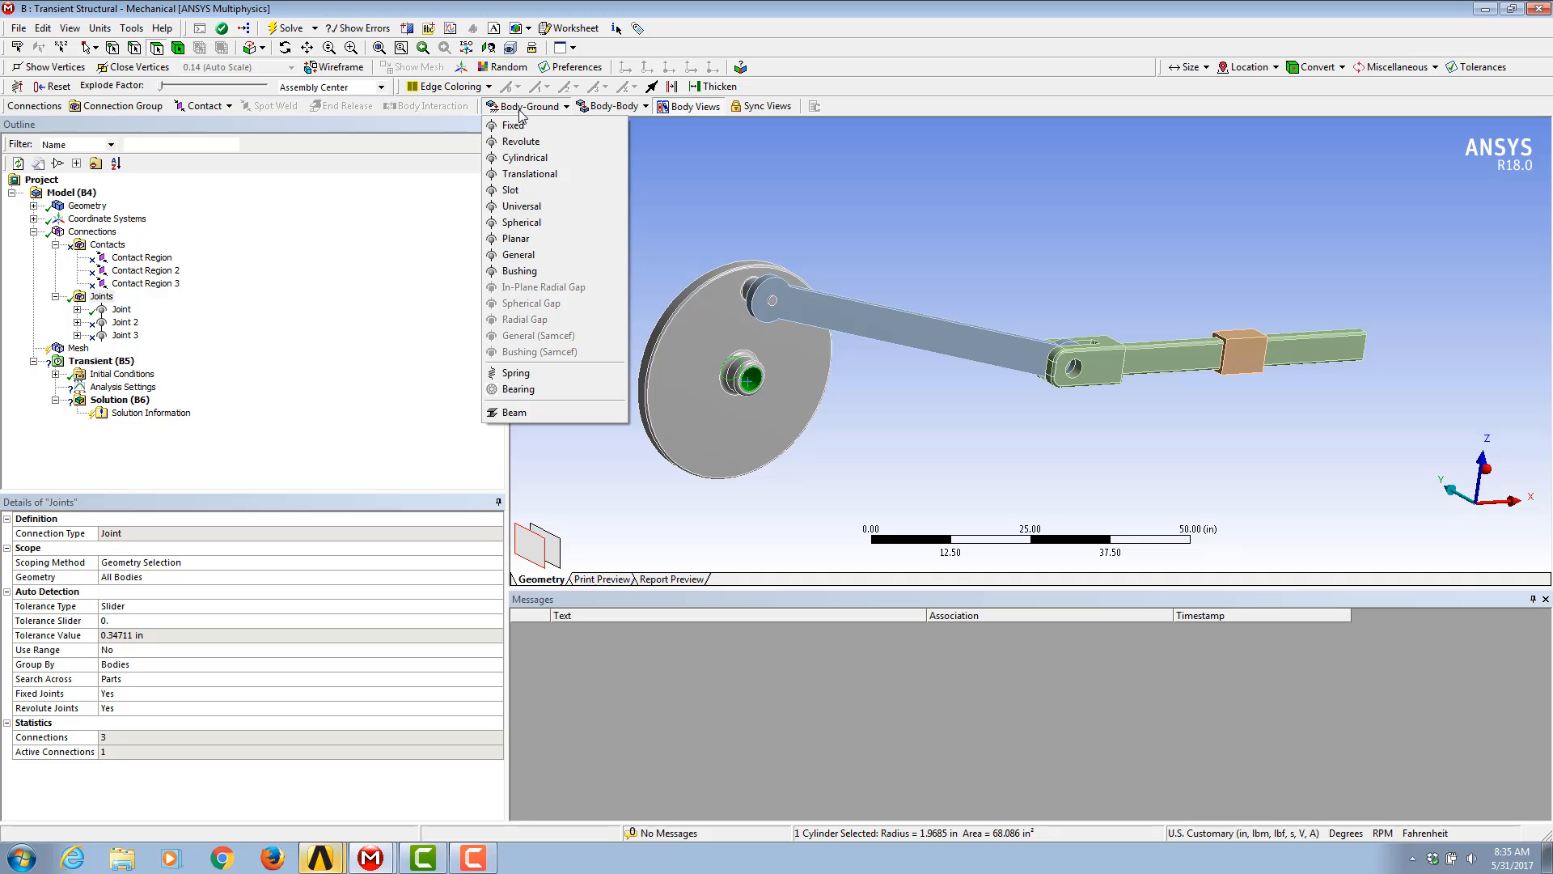
click(529, 141)
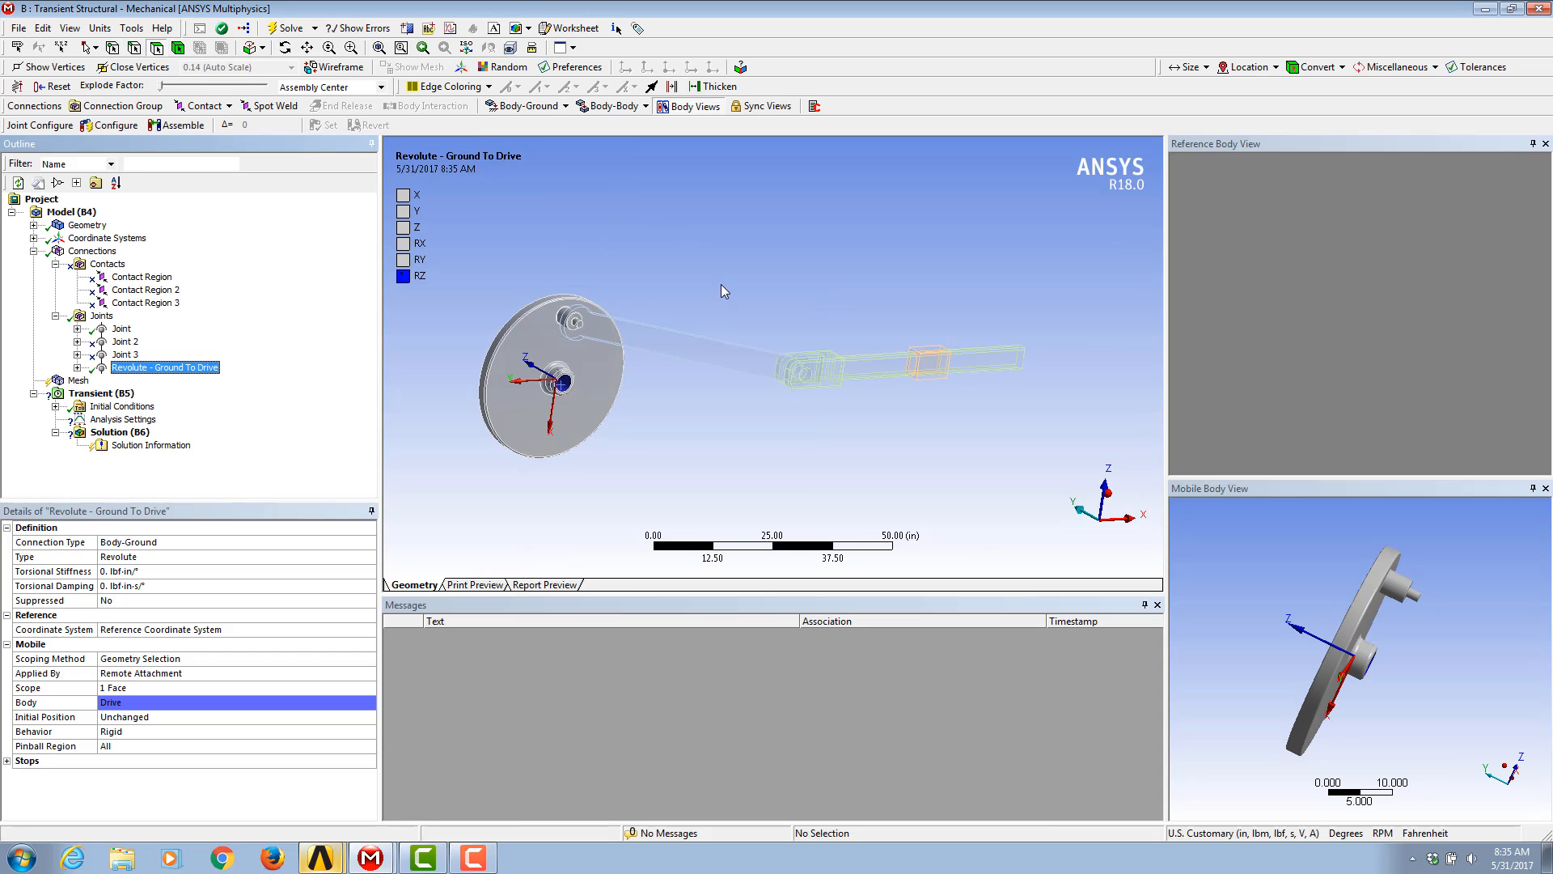
Step: Preview the ground-to-drive joint's motion by rotating the drive about its axis in Configure mode, and exit that mode
middle_drag(813, 347, 744, 420)
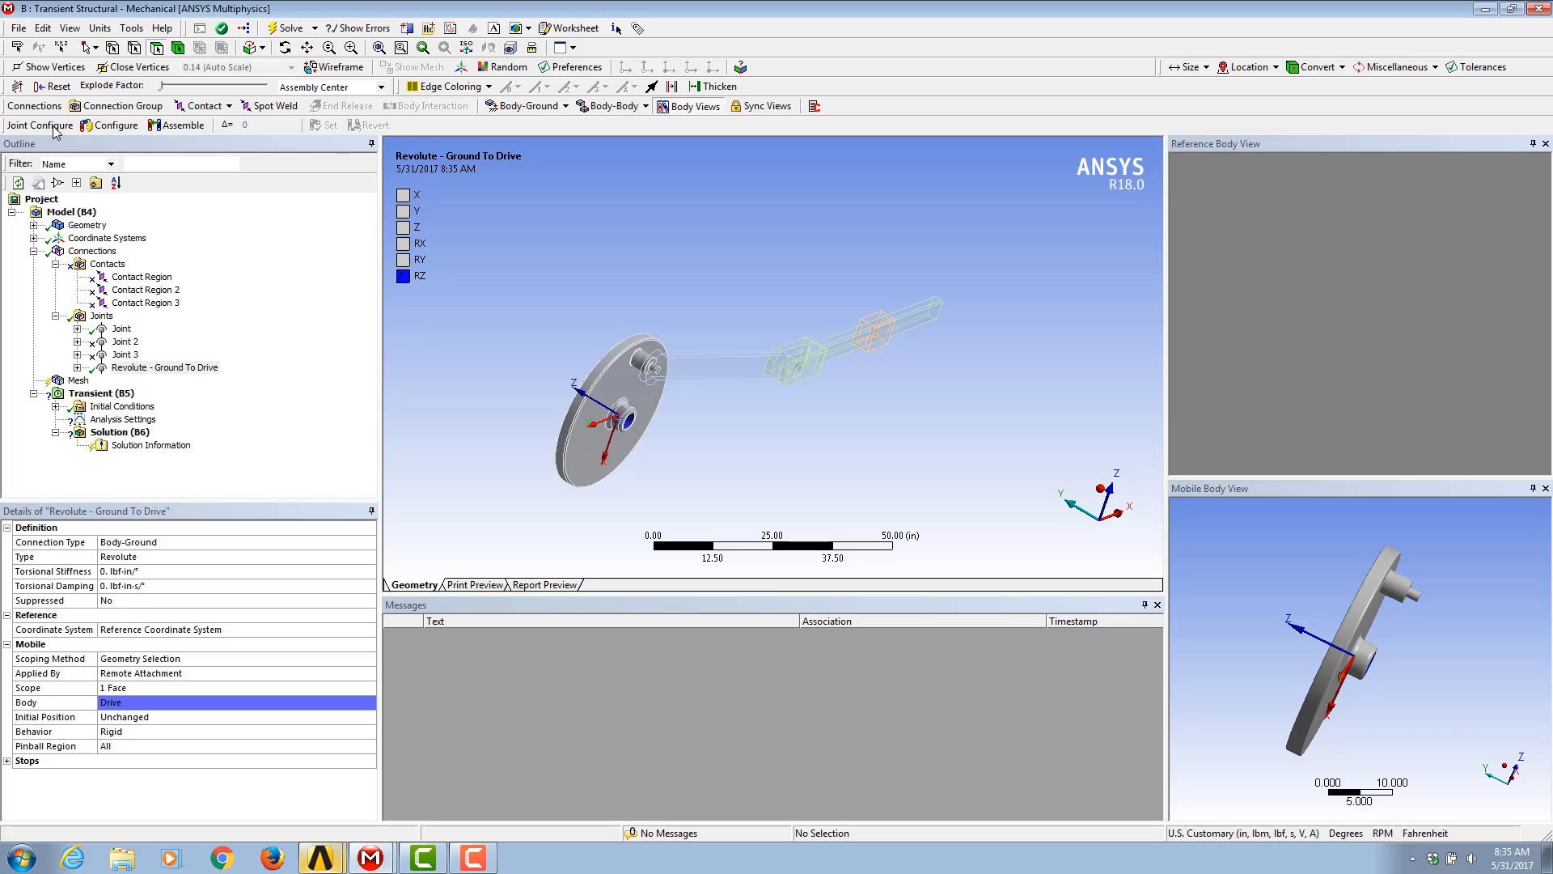
click(110, 125)
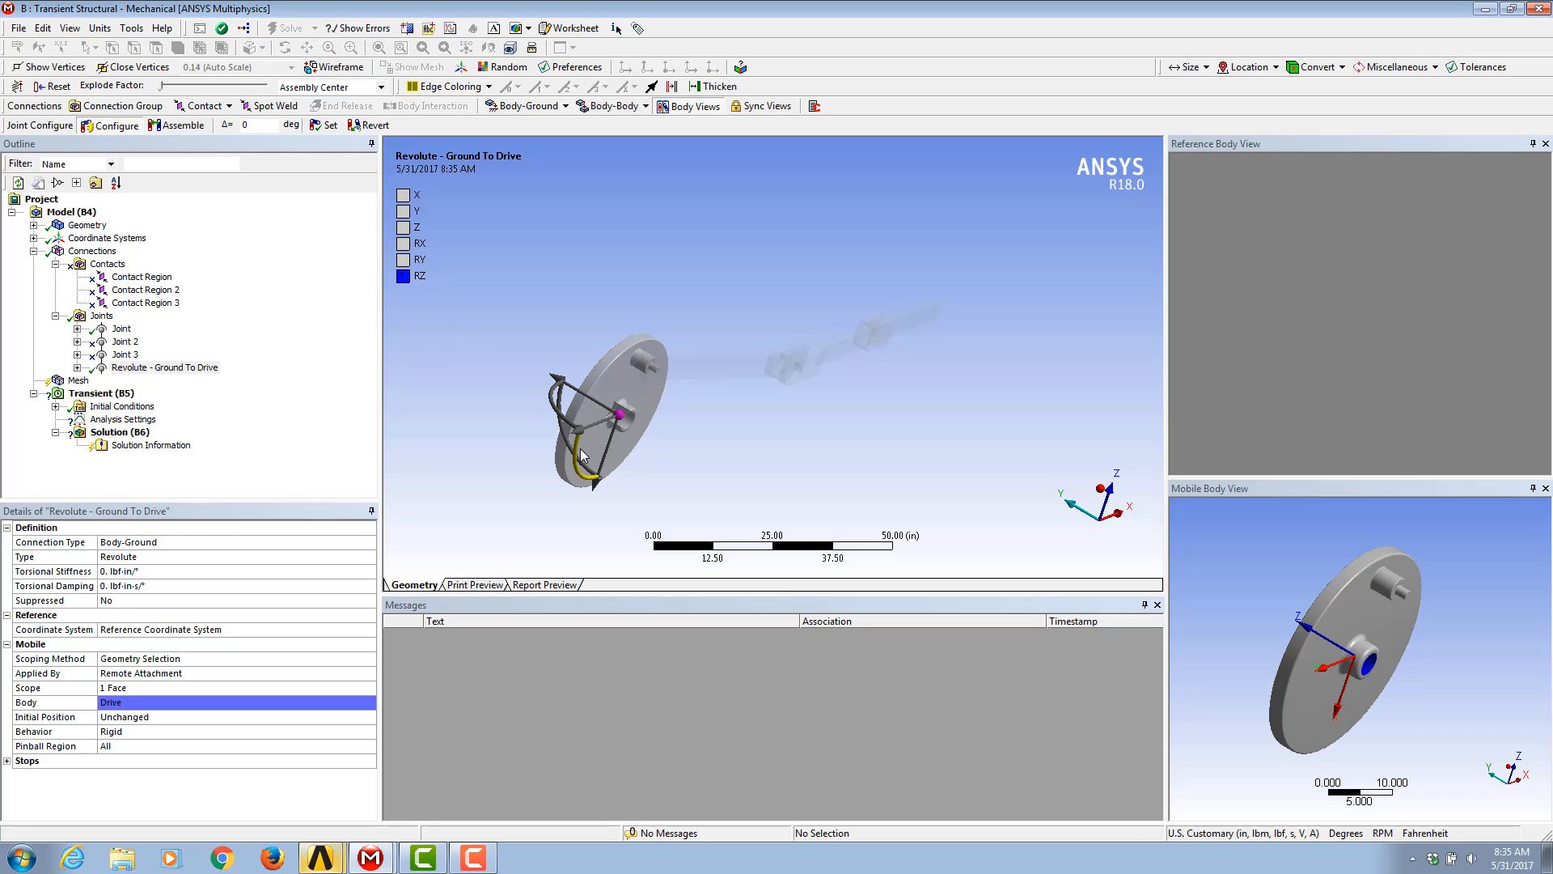
drag(575, 455, 550, 441)
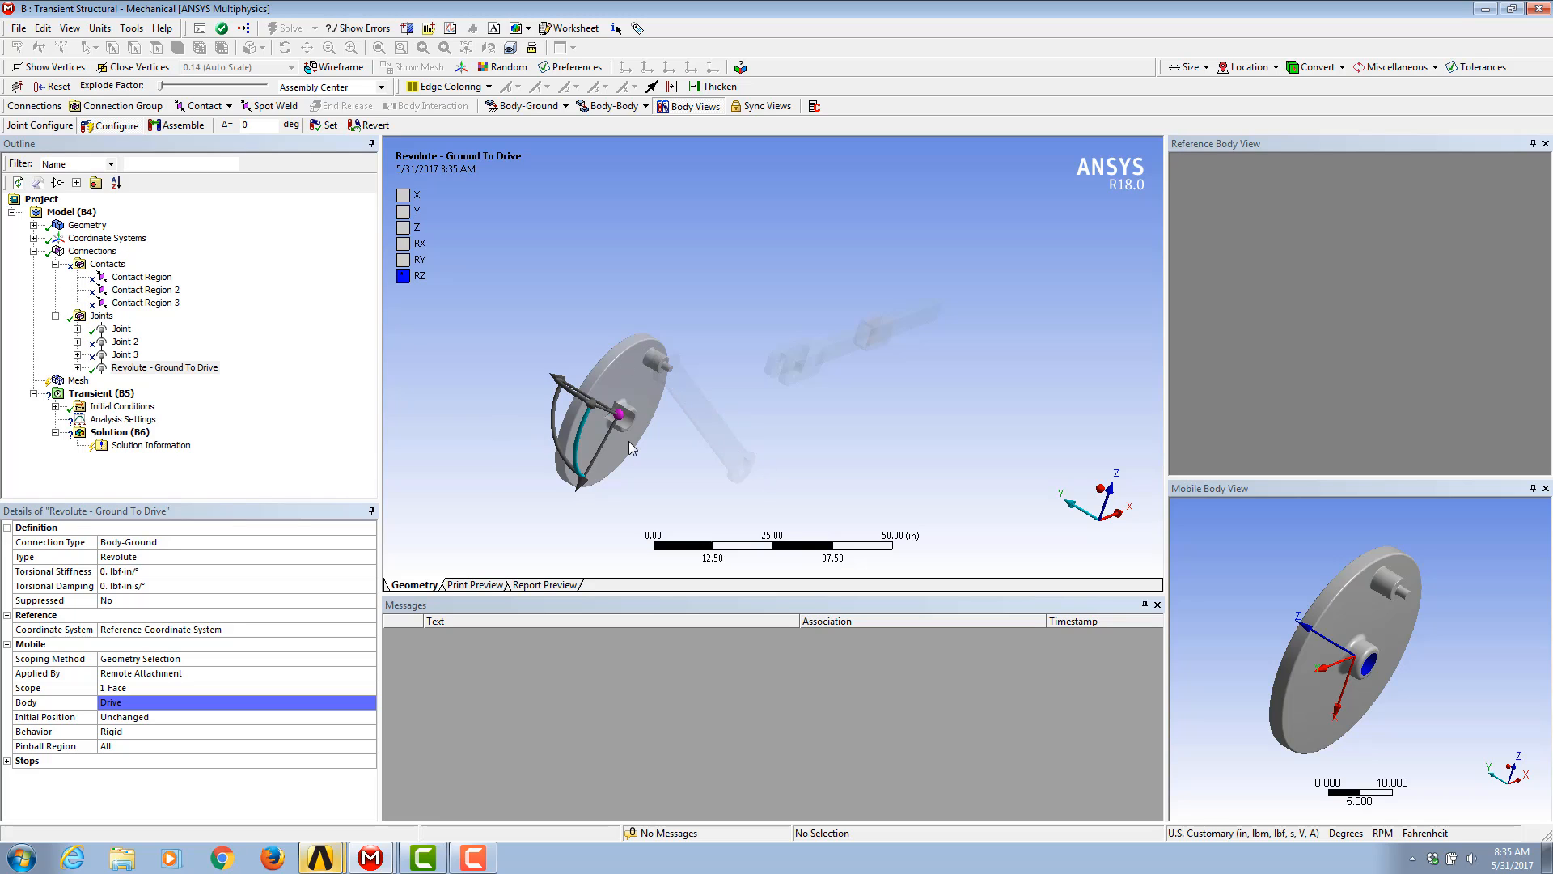
drag(578, 427, 582, 440)
mouse_move(578, 481)
mouse_down()
mouse_move(573, 456)
mouse_move(576, 471)
mouse_up()
click(116, 127)
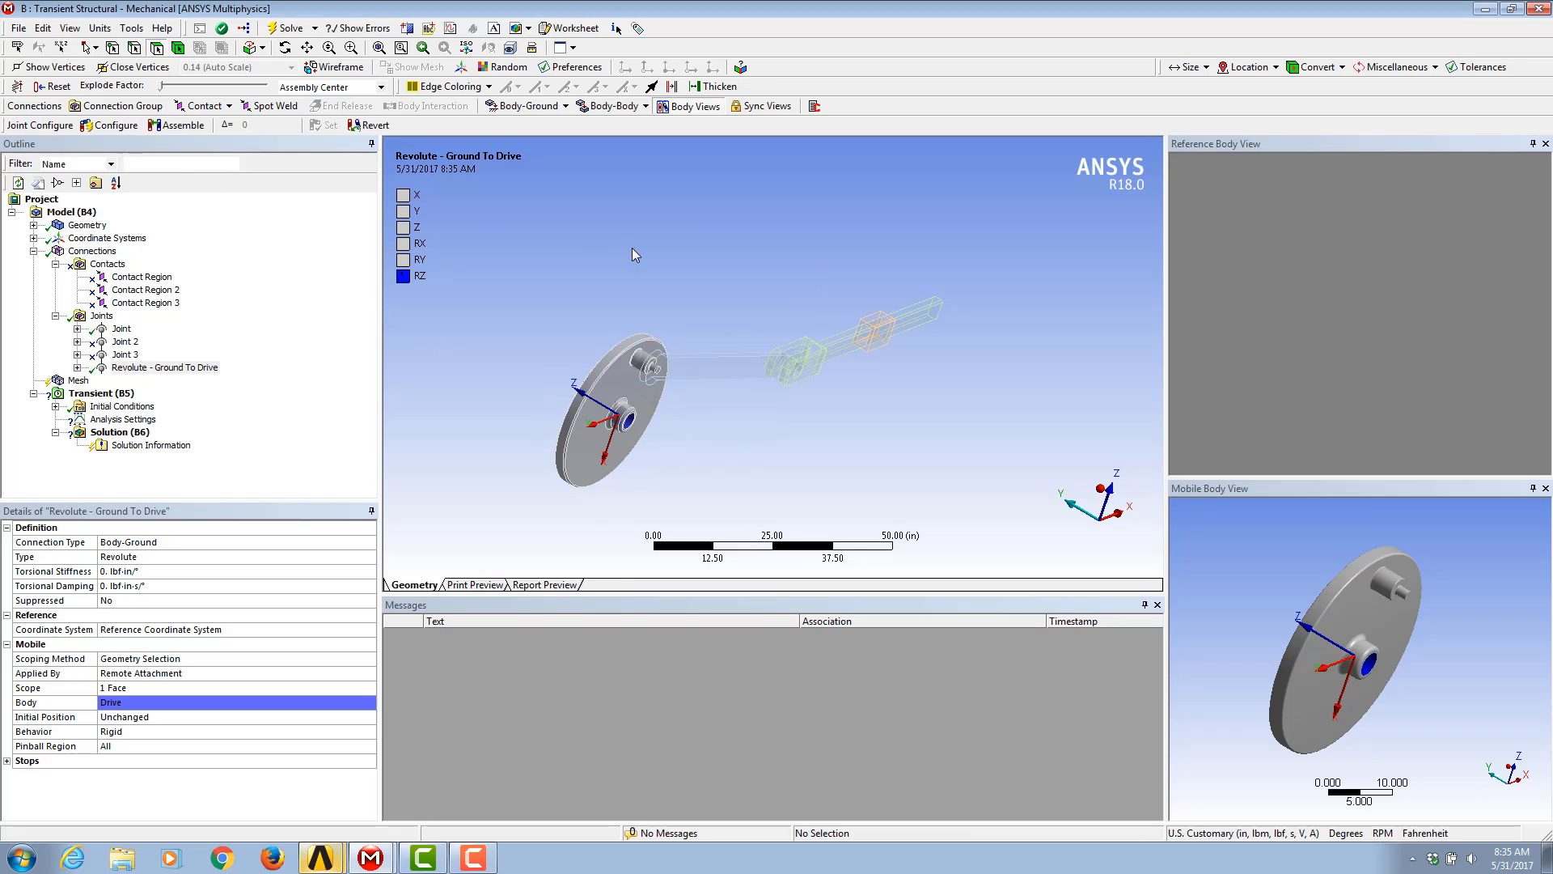
Step: Add a body-body revolute joint between the link's end hole face and the near actuator clevis hole face
click(101, 315)
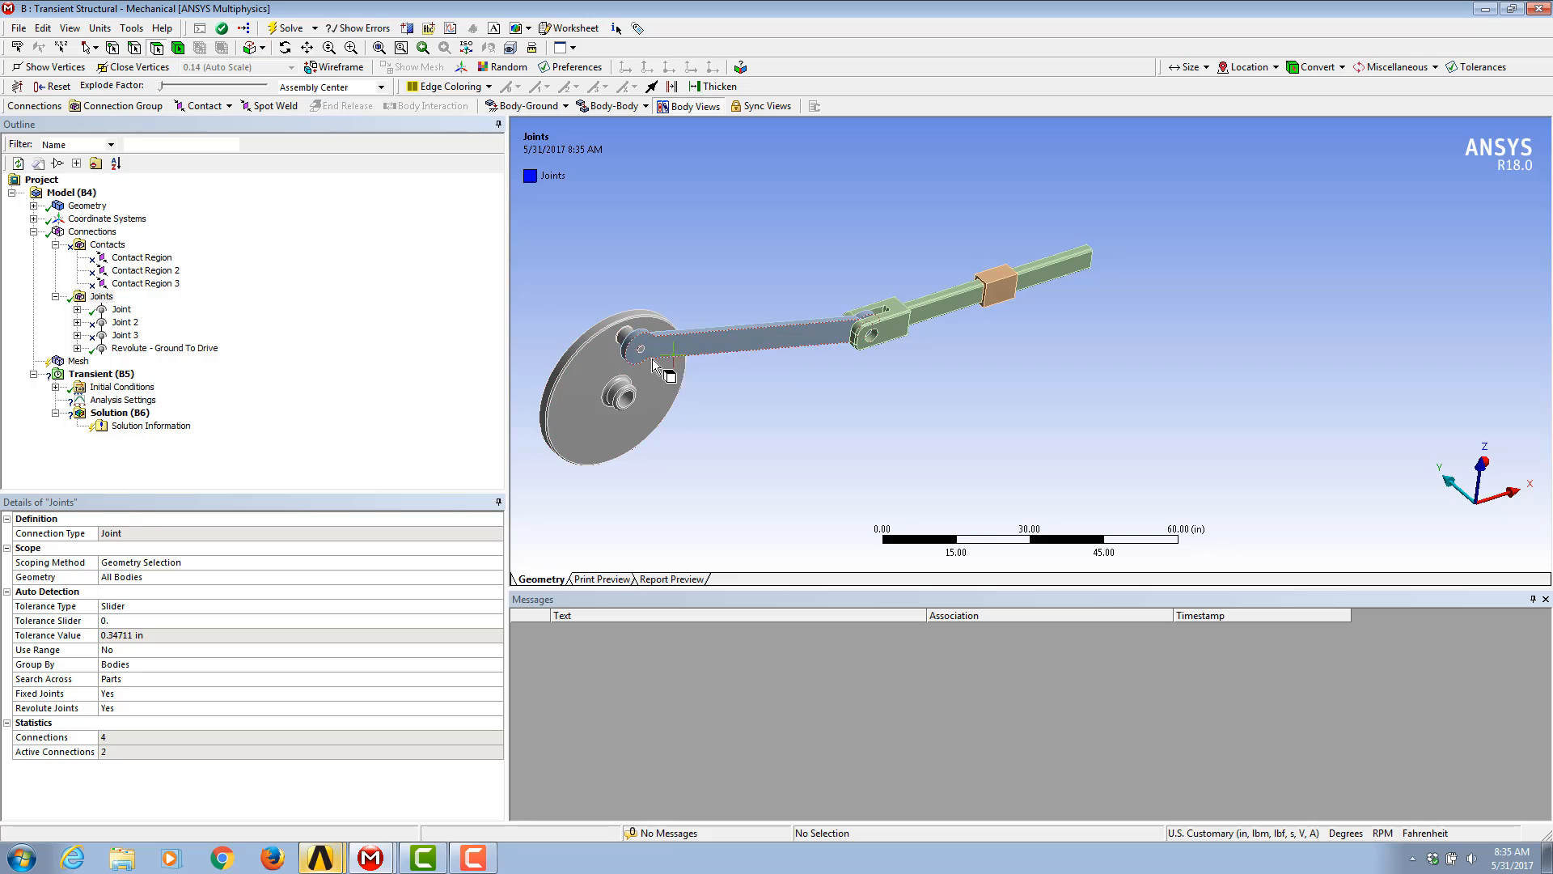
middle_drag(849, 343, 784, 274)
right_drag(789, 281, 924, 390)
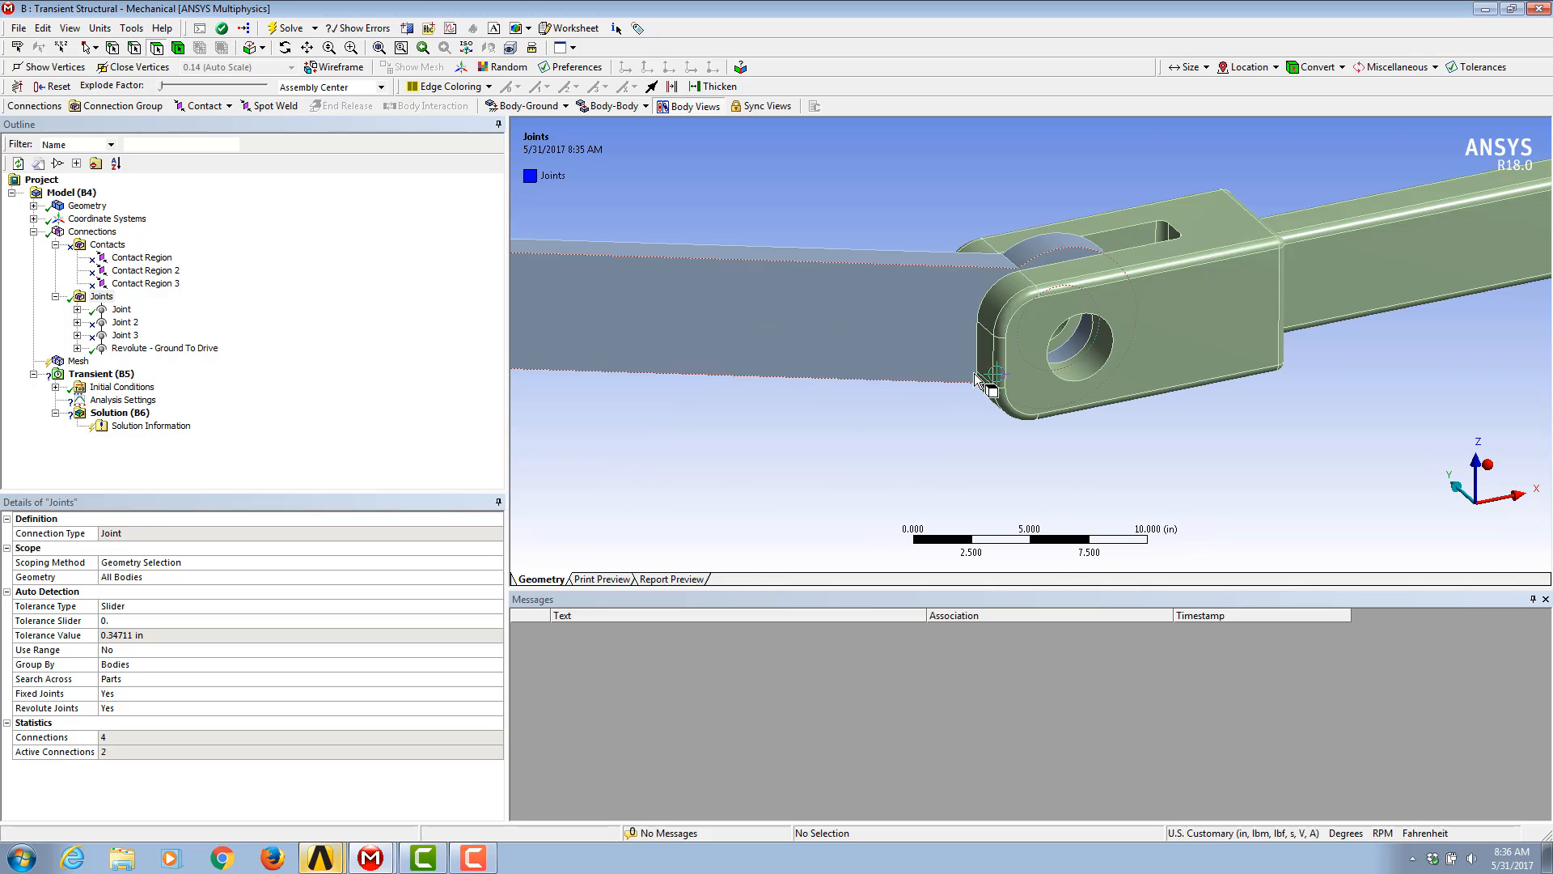
click(1076, 353)
ctrl+click(1084, 365)
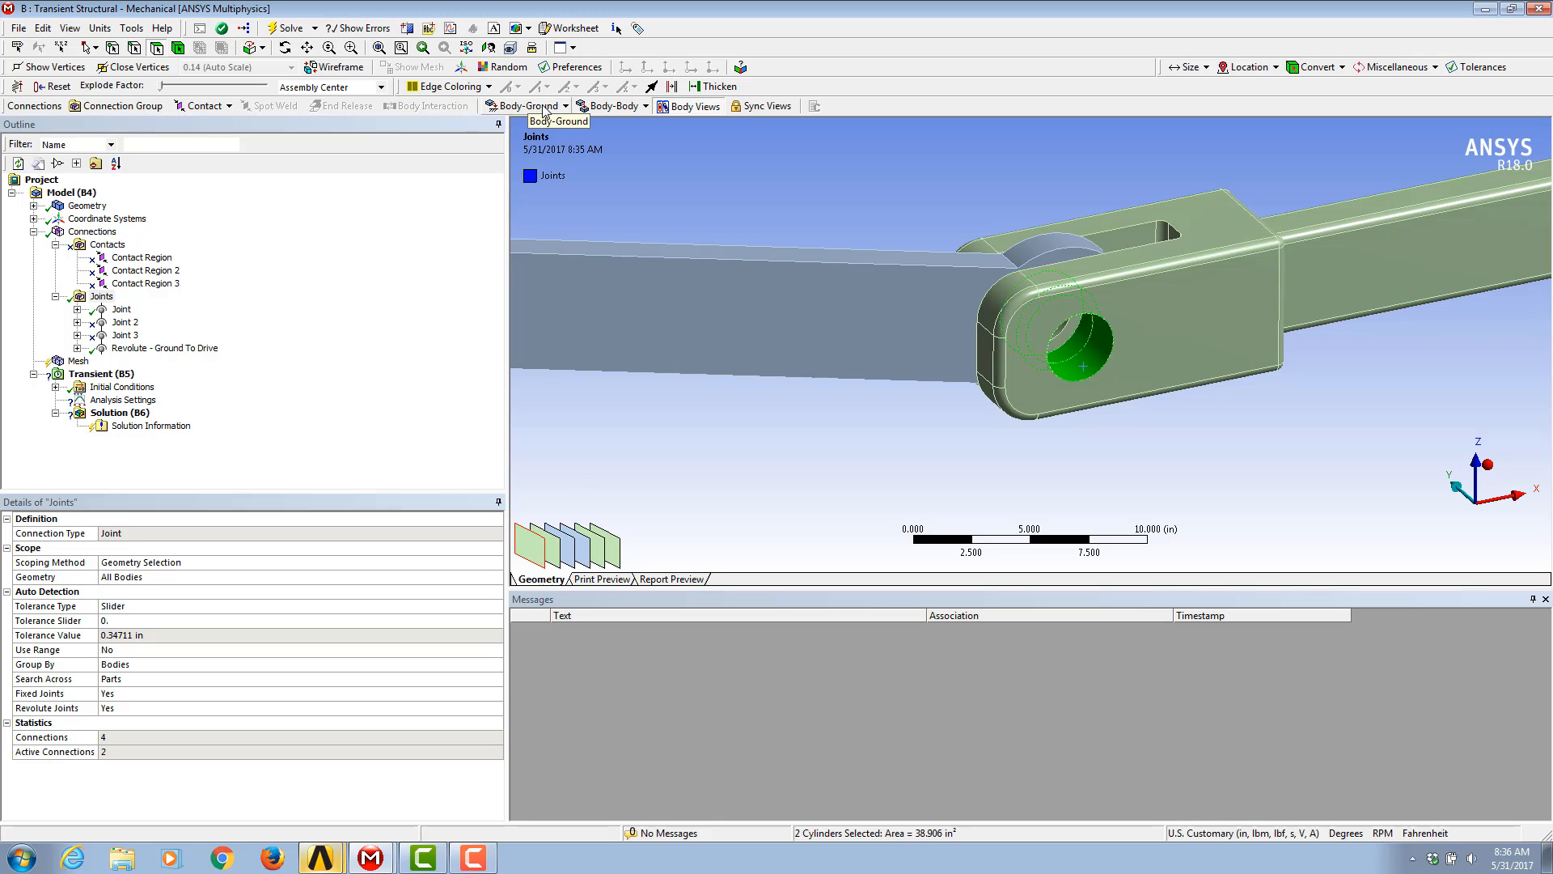
click(618, 107)
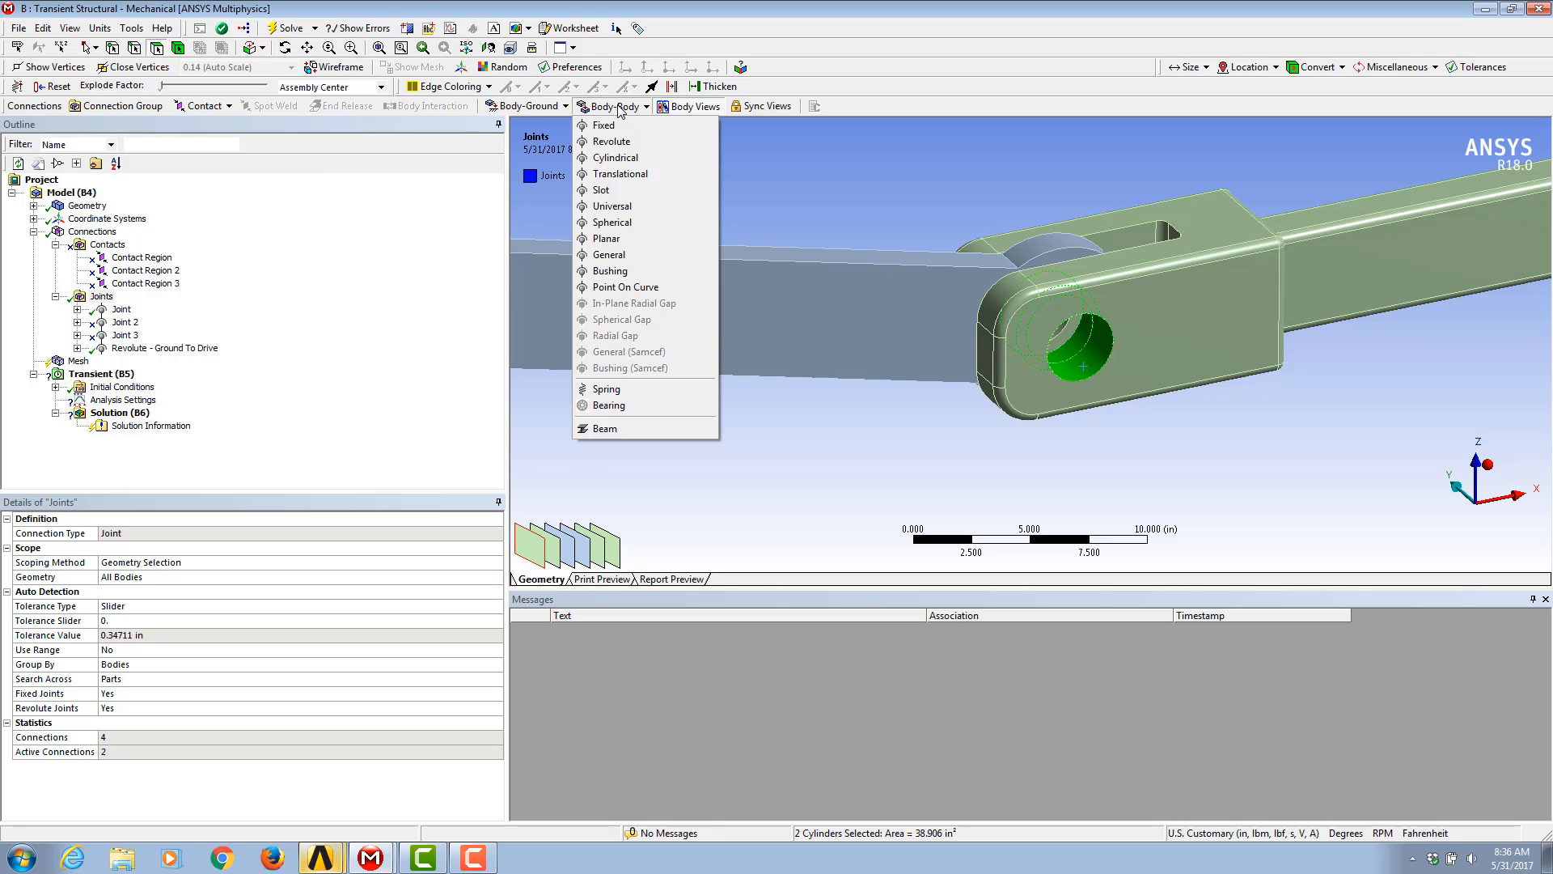
click(627, 142)
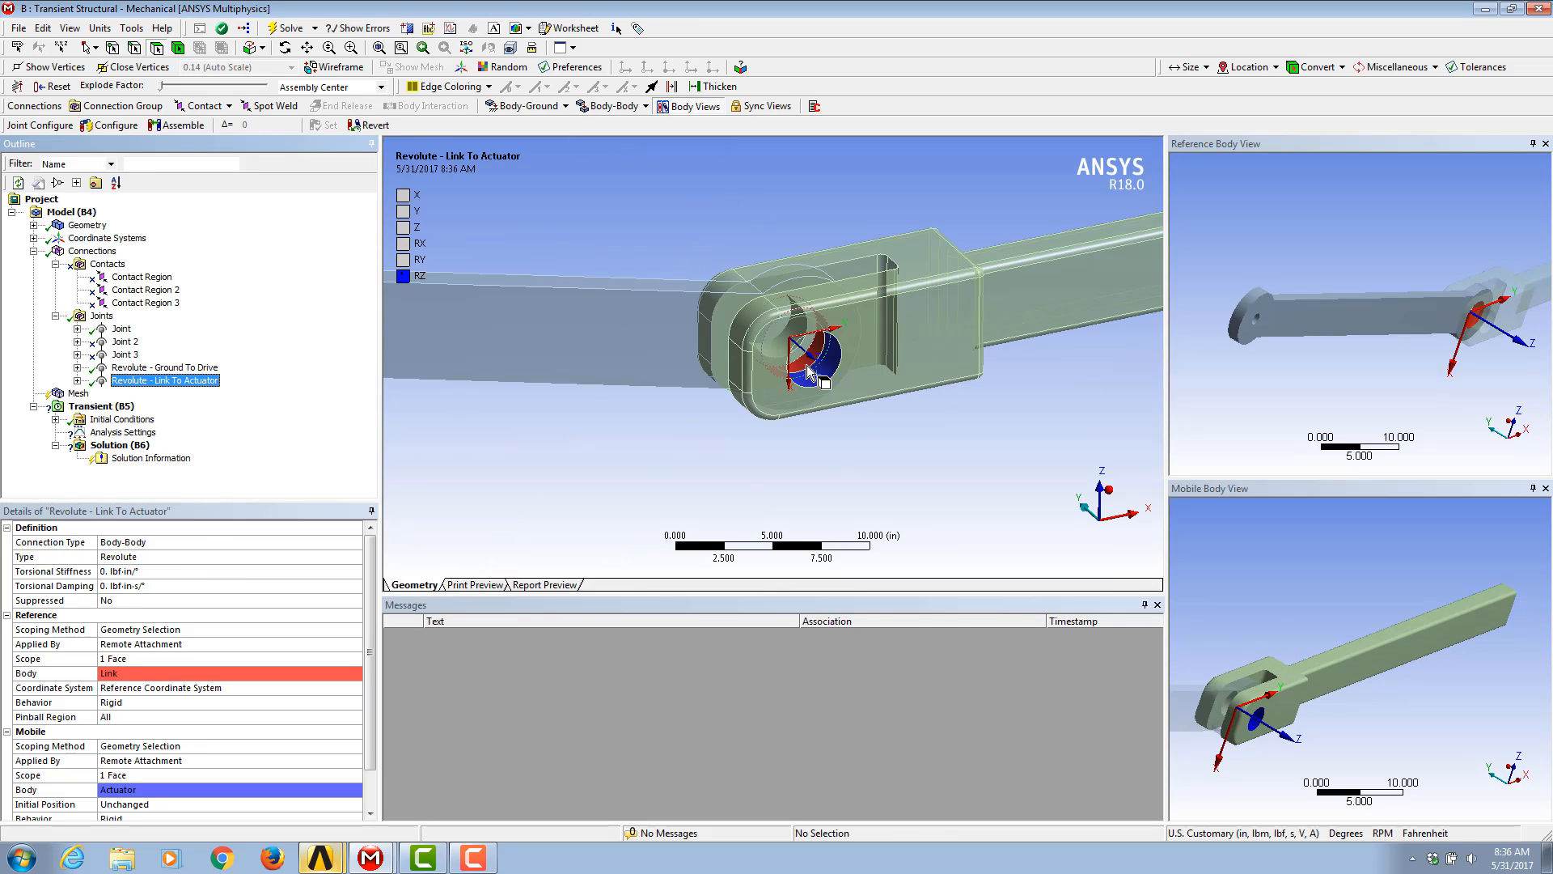
Step: Extend the link-to-actuator joint's mobile scope to both cylindrical hole faces of the actuator clevis
middle_drag(793, 346, 774, 350)
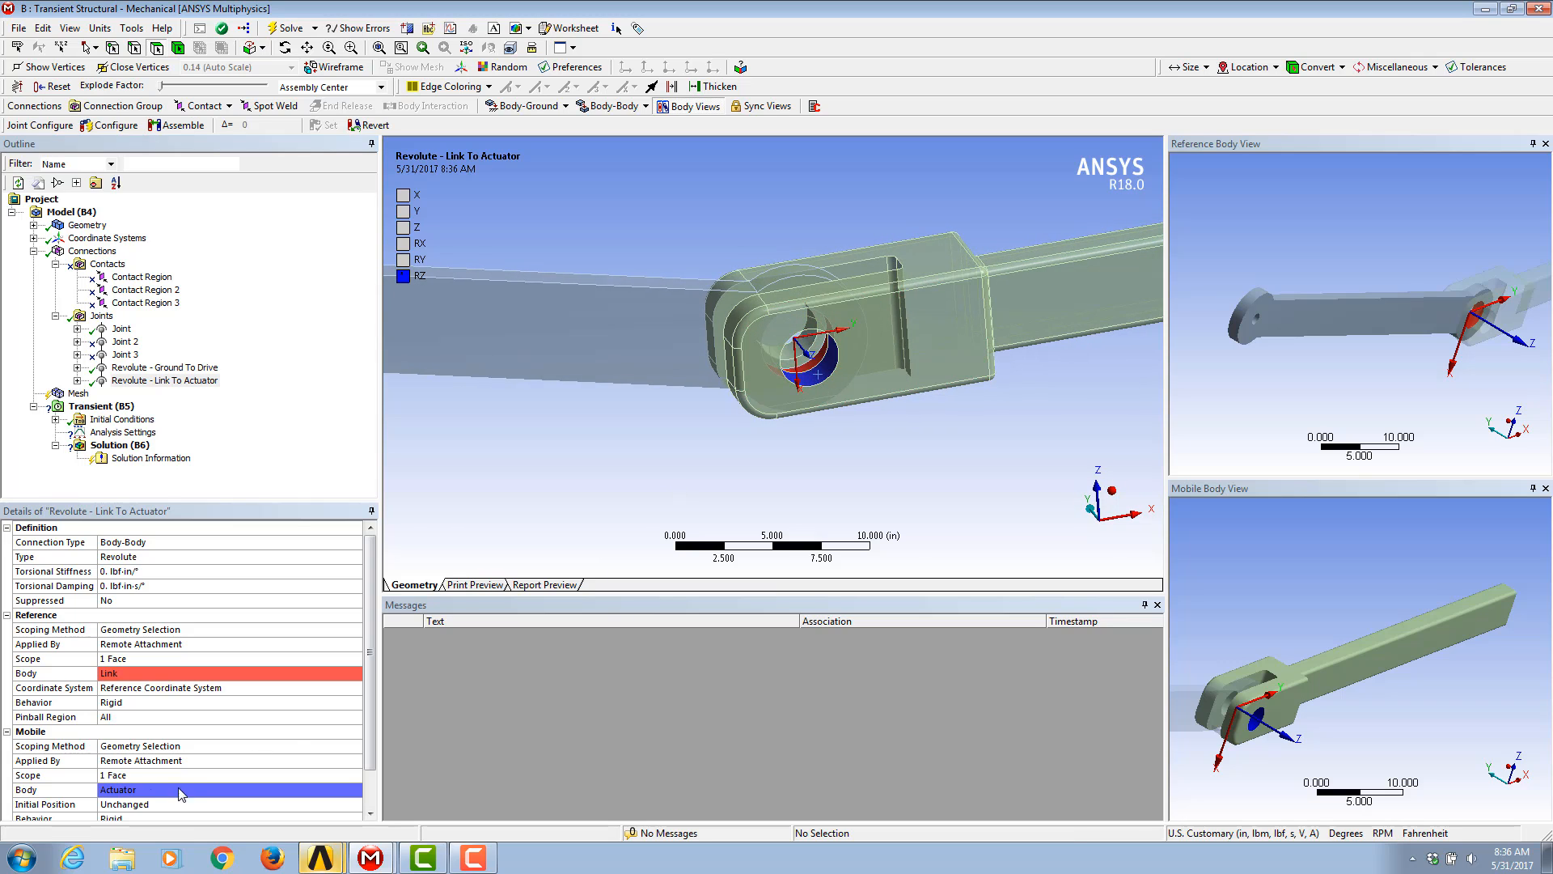
click(106, 777)
ctrl+click(795, 353)
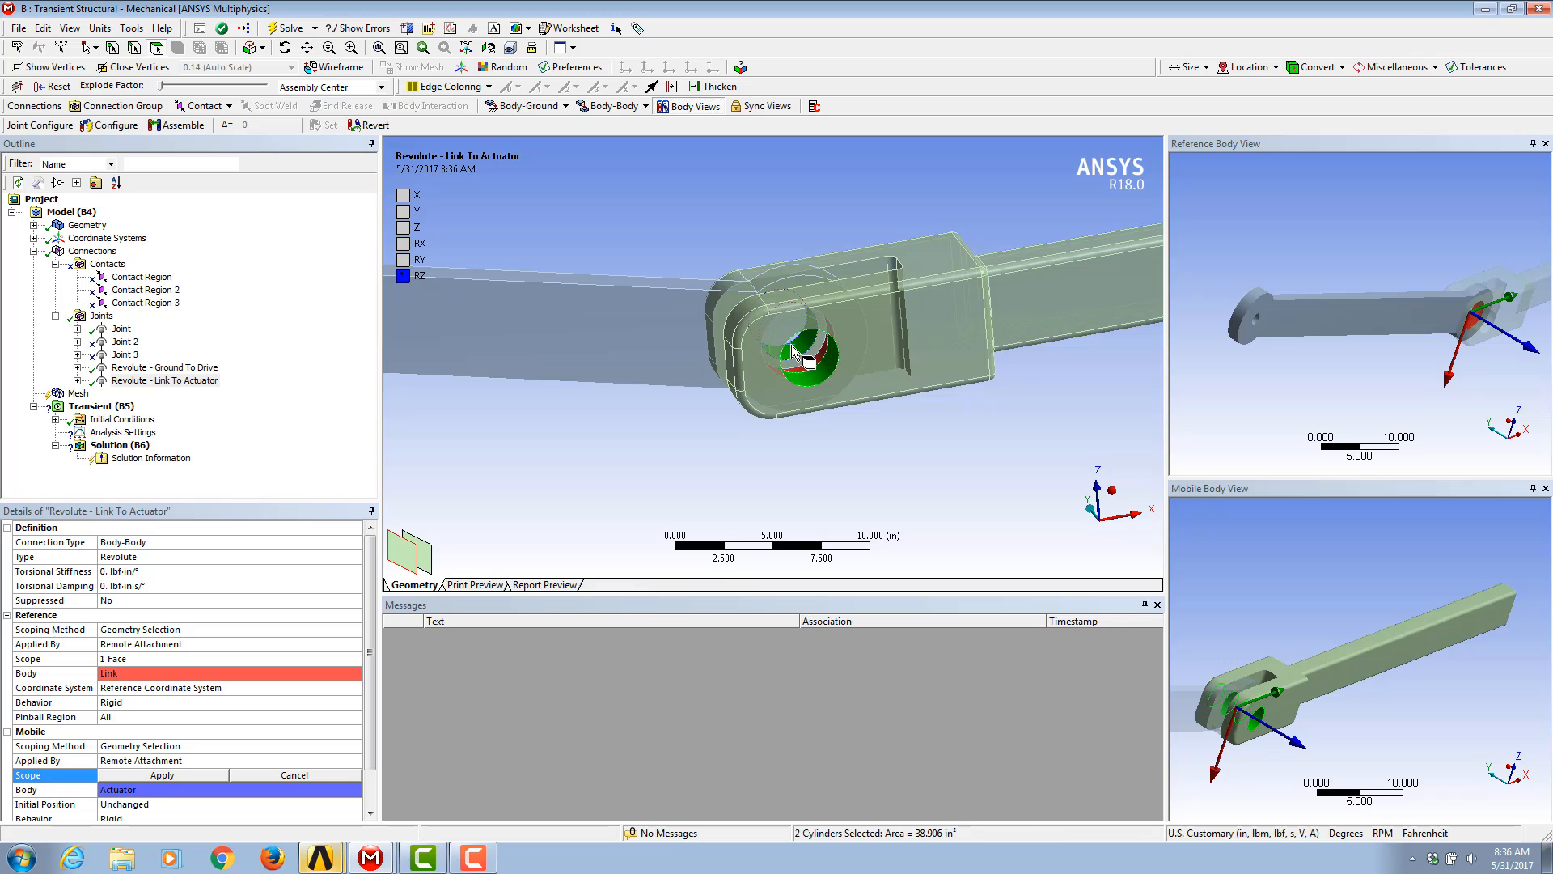
click(178, 775)
Step: Preview how the connected mechanism moves by rotating the ground-to-drive joint in Configure mode, and exit that mode
middle_drag(631, 503, 777, 398)
scroll(783, 399, down, 3)
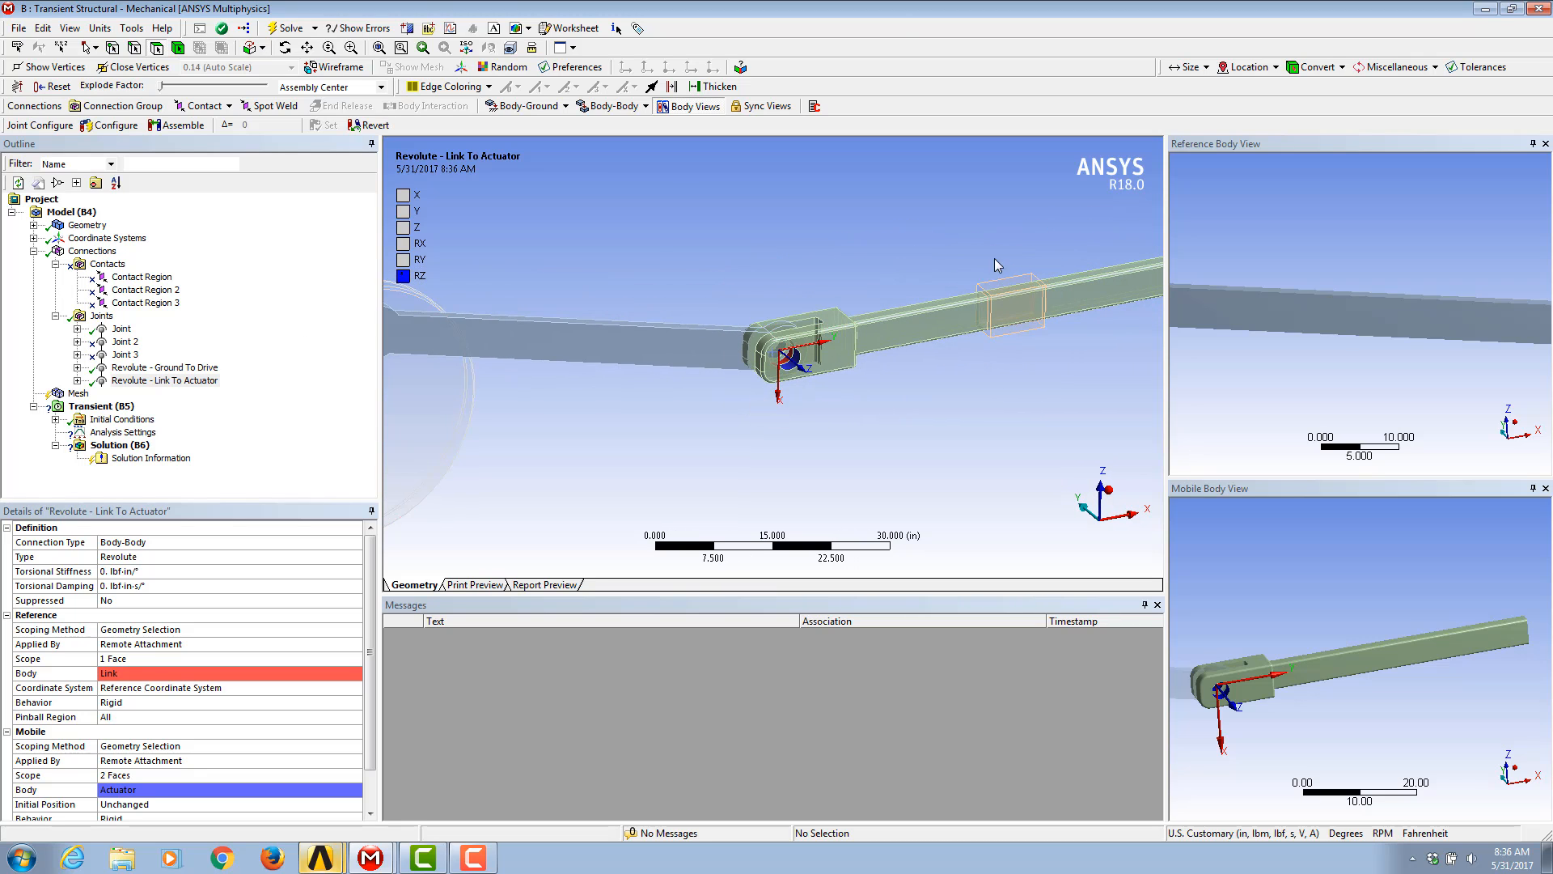
scroll(993, 259, down, 2)
ctrl+middle_drag(994, 258, 530, 317)
scroll(669, 345, down, 3)
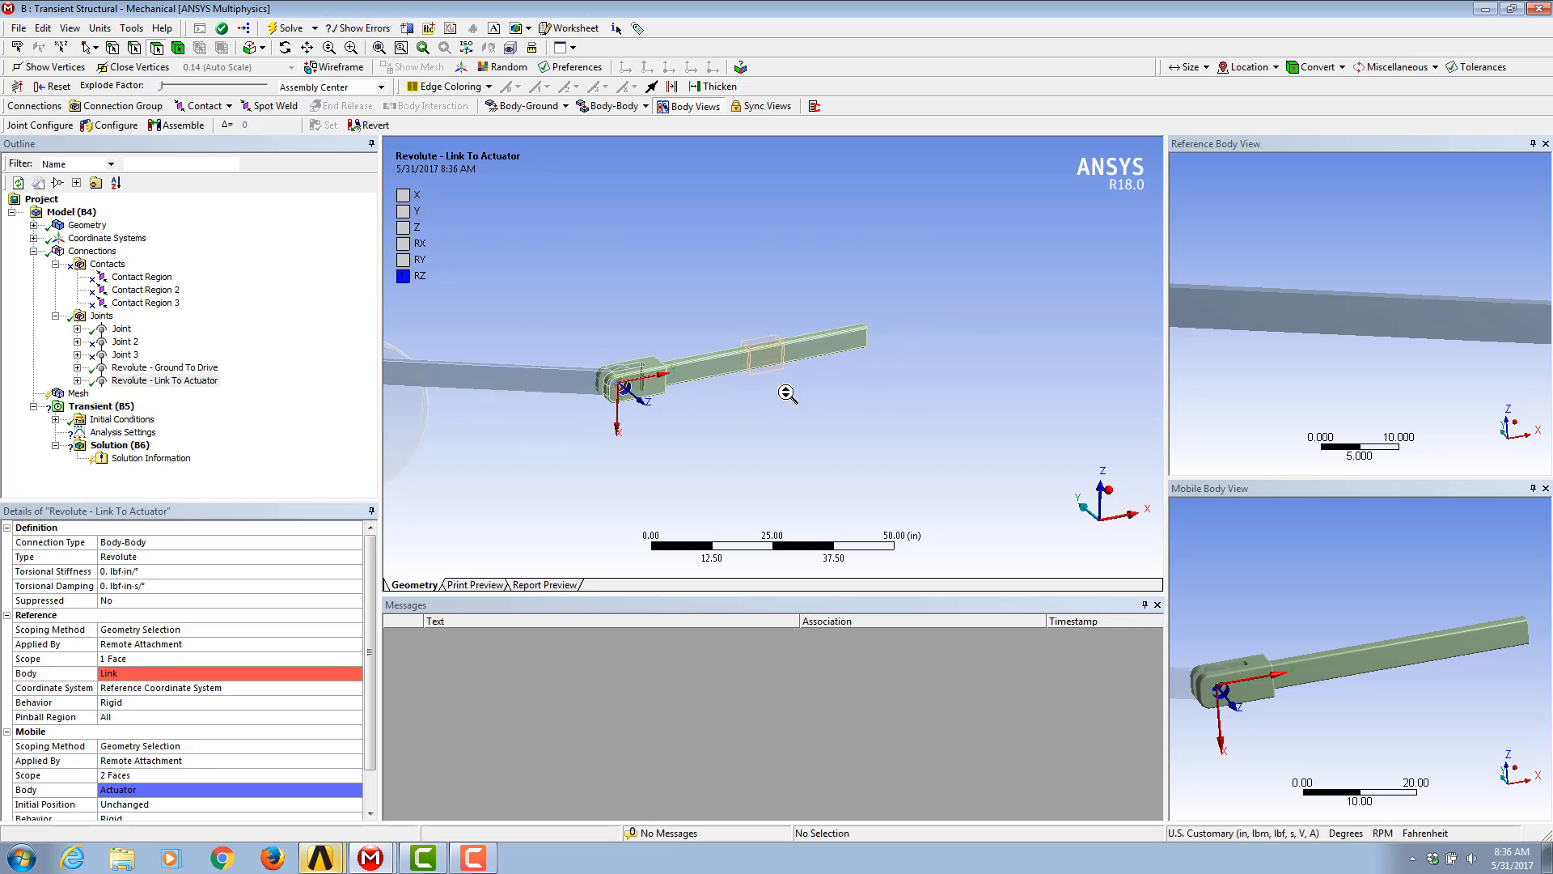
ctrl+middle_drag(787, 393, 973, 334)
click(177, 368)
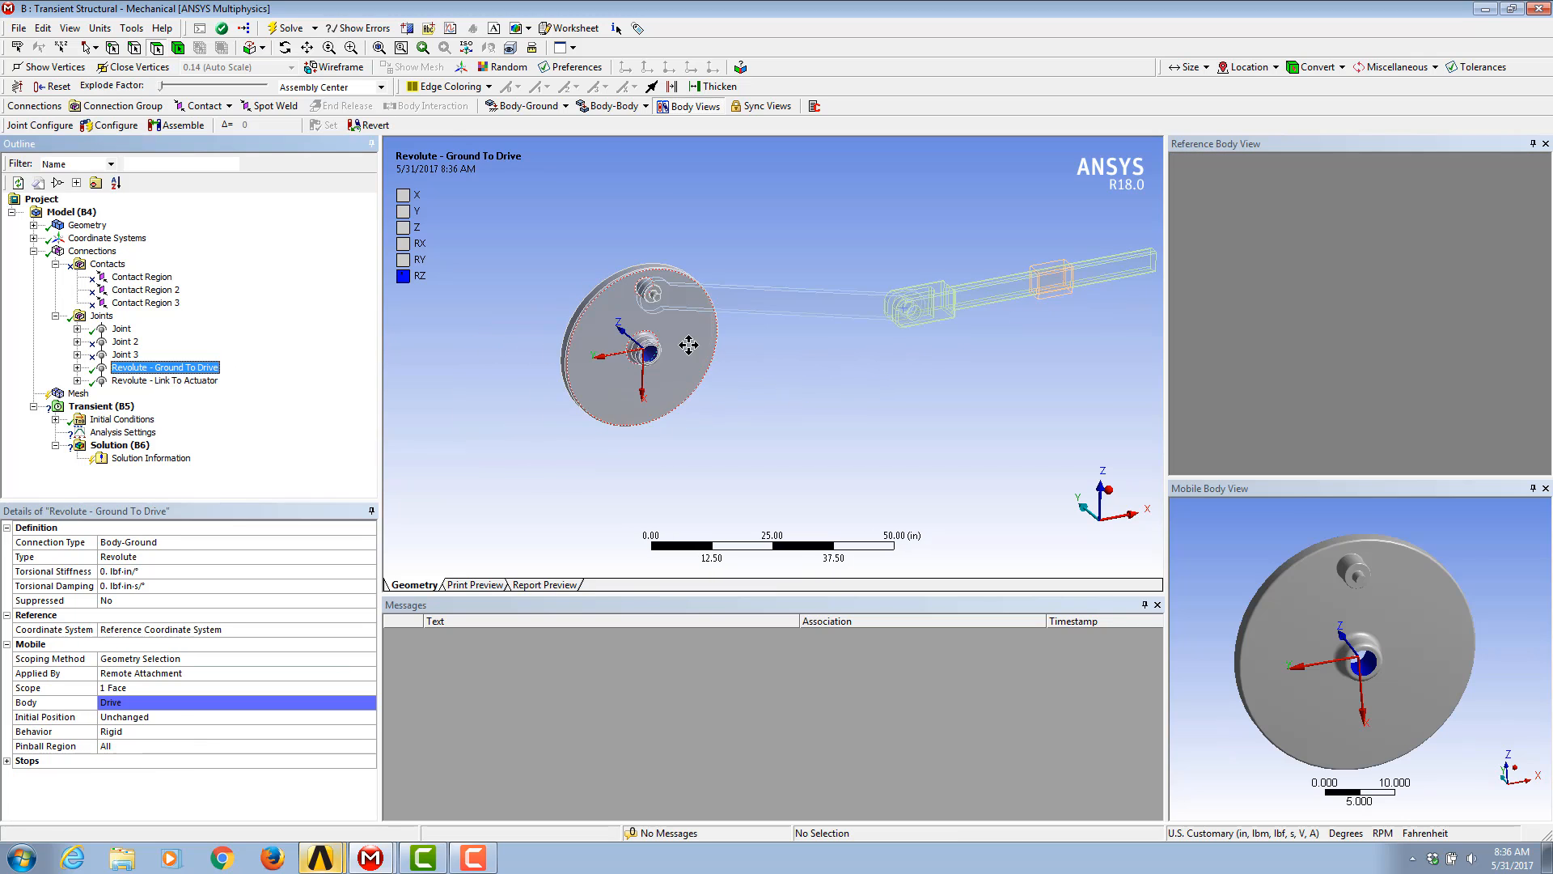
click(109, 126)
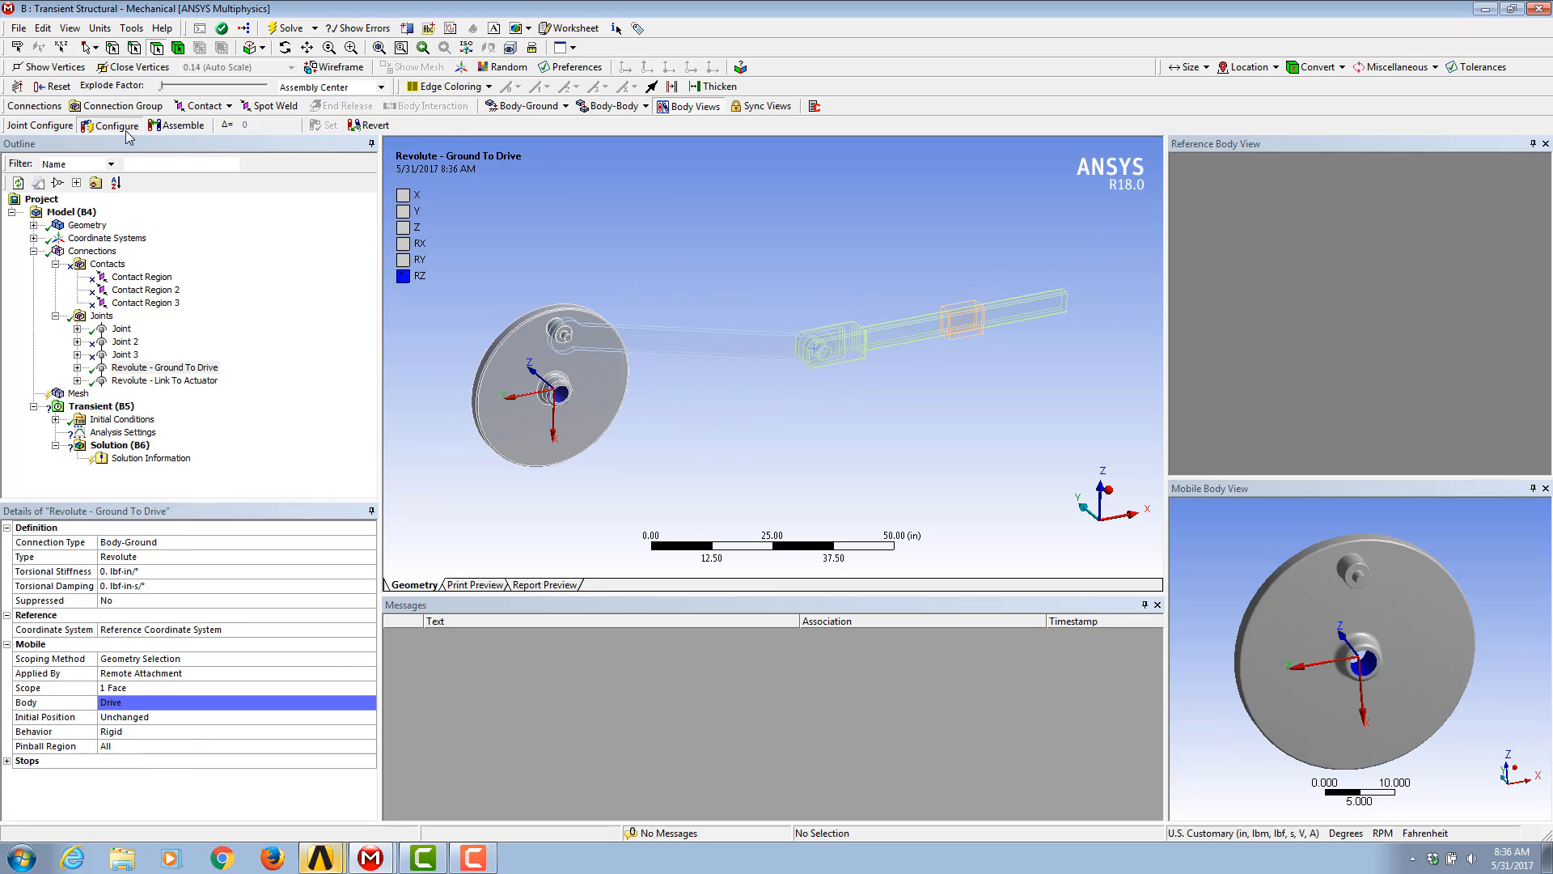
mouse_move(496, 431)
mouse_down()
mouse_move(488, 415)
mouse_move(491, 431)
mouse_up()
click(130, 131)
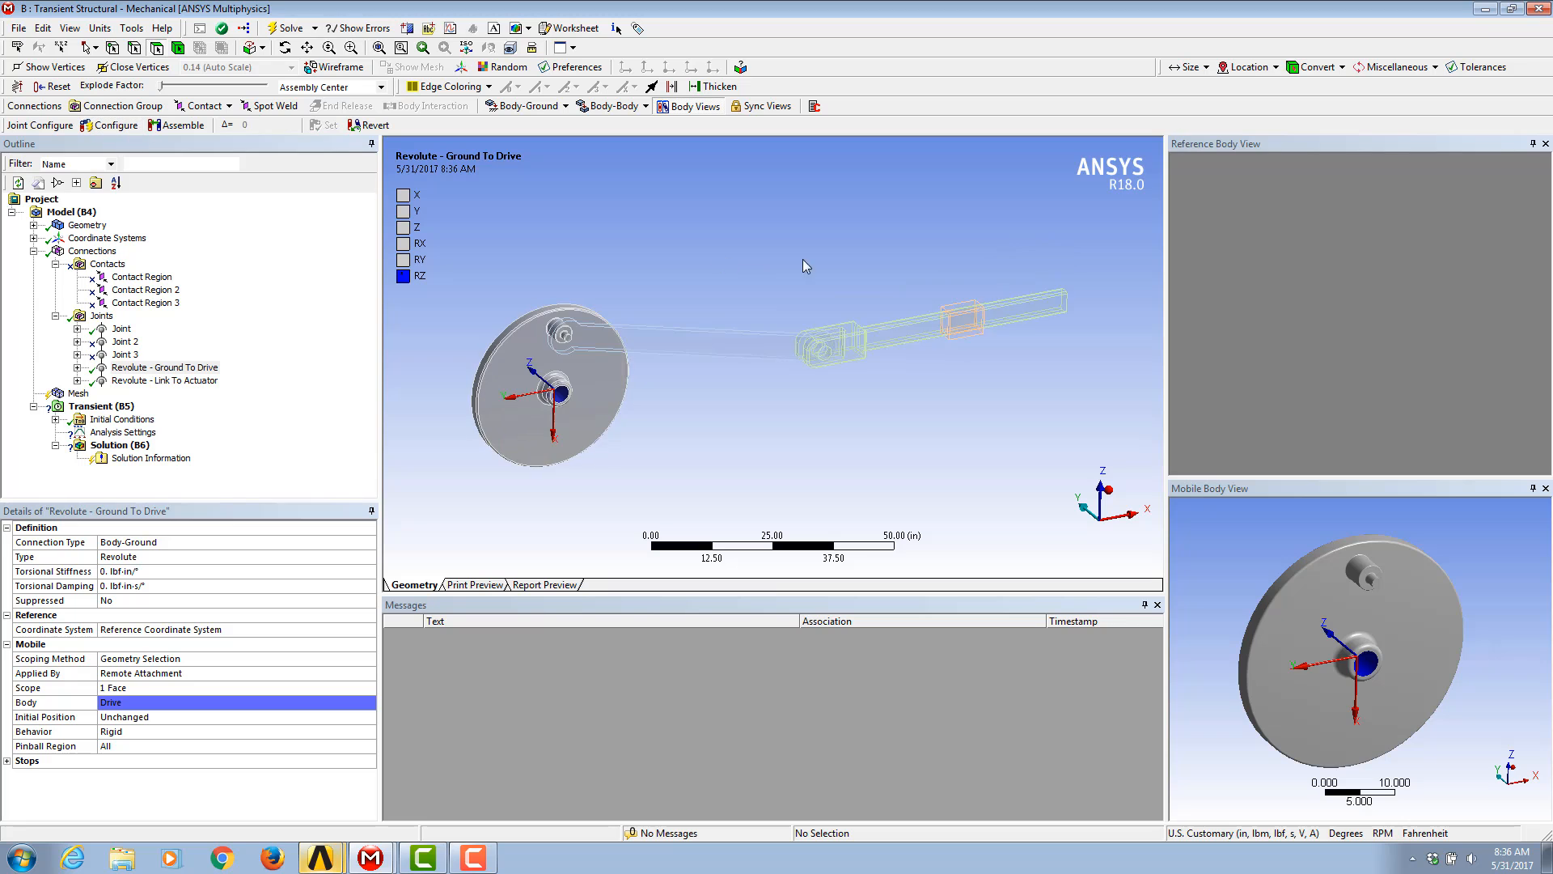
Step: Add a body-ground fixed joint on the upper outer face of the guide block
ctrl+middle_drag(790, 252, 638, 259)
click(97, 317)
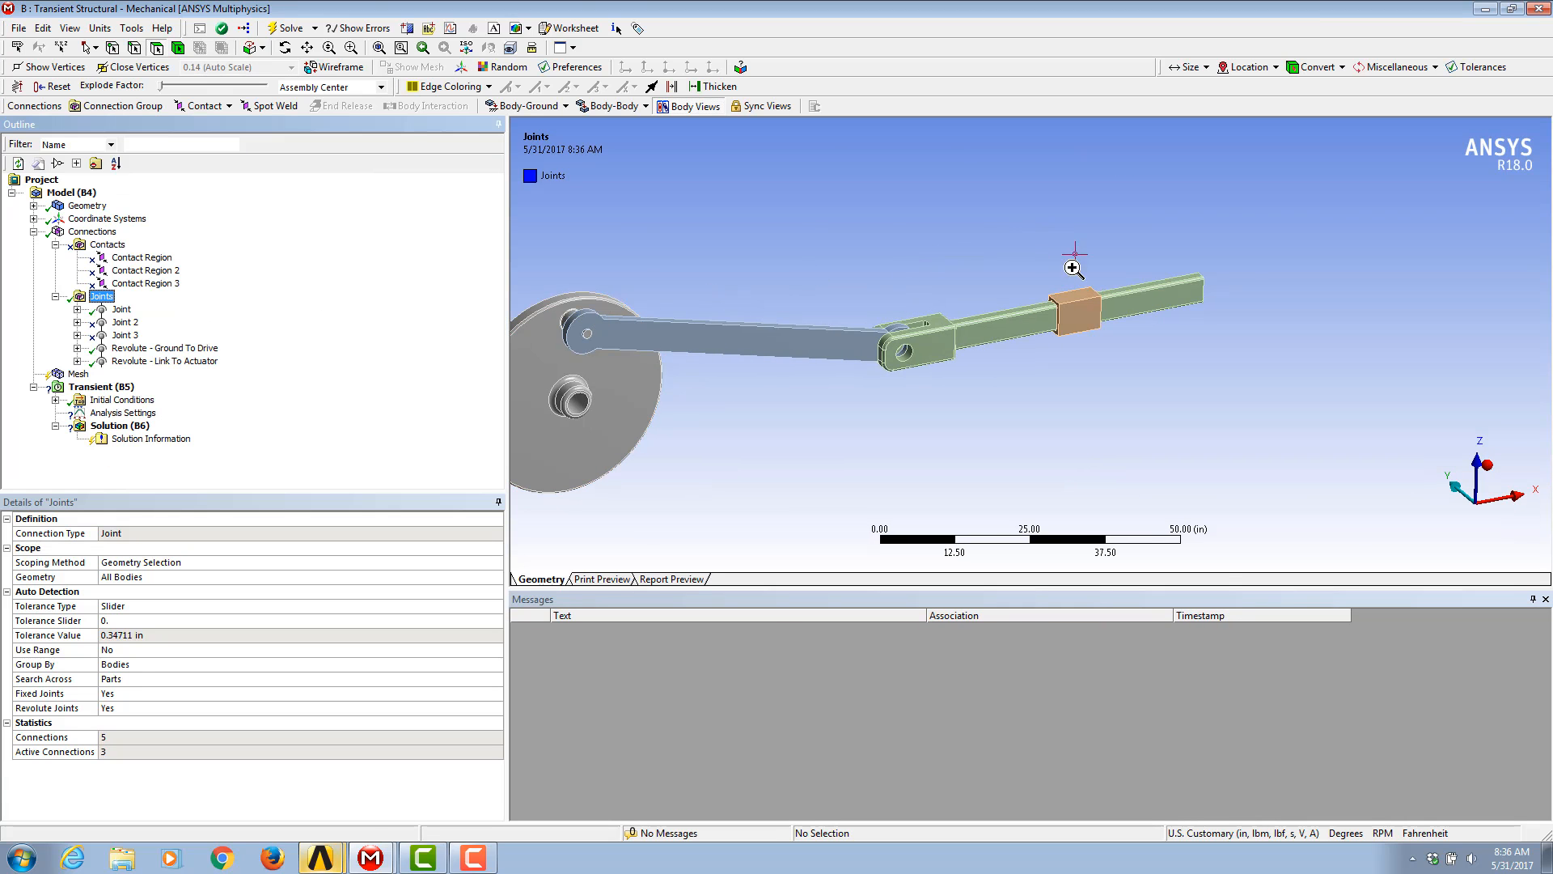
right_drag(1075, 256, 1124, 318)
scroll(823, 402, down, 3)
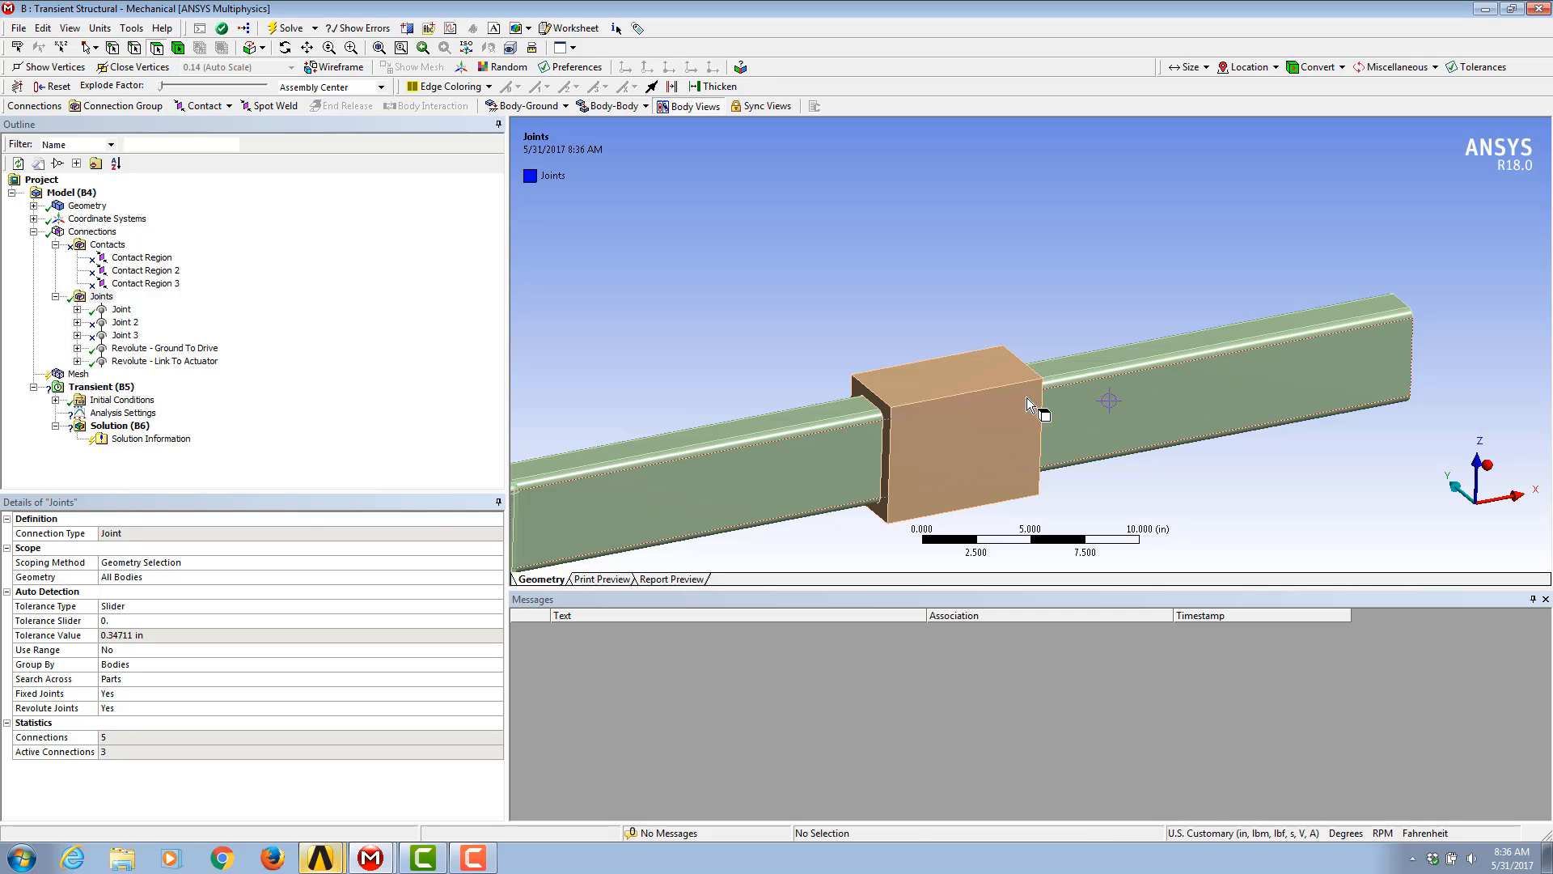
click(940, 380)
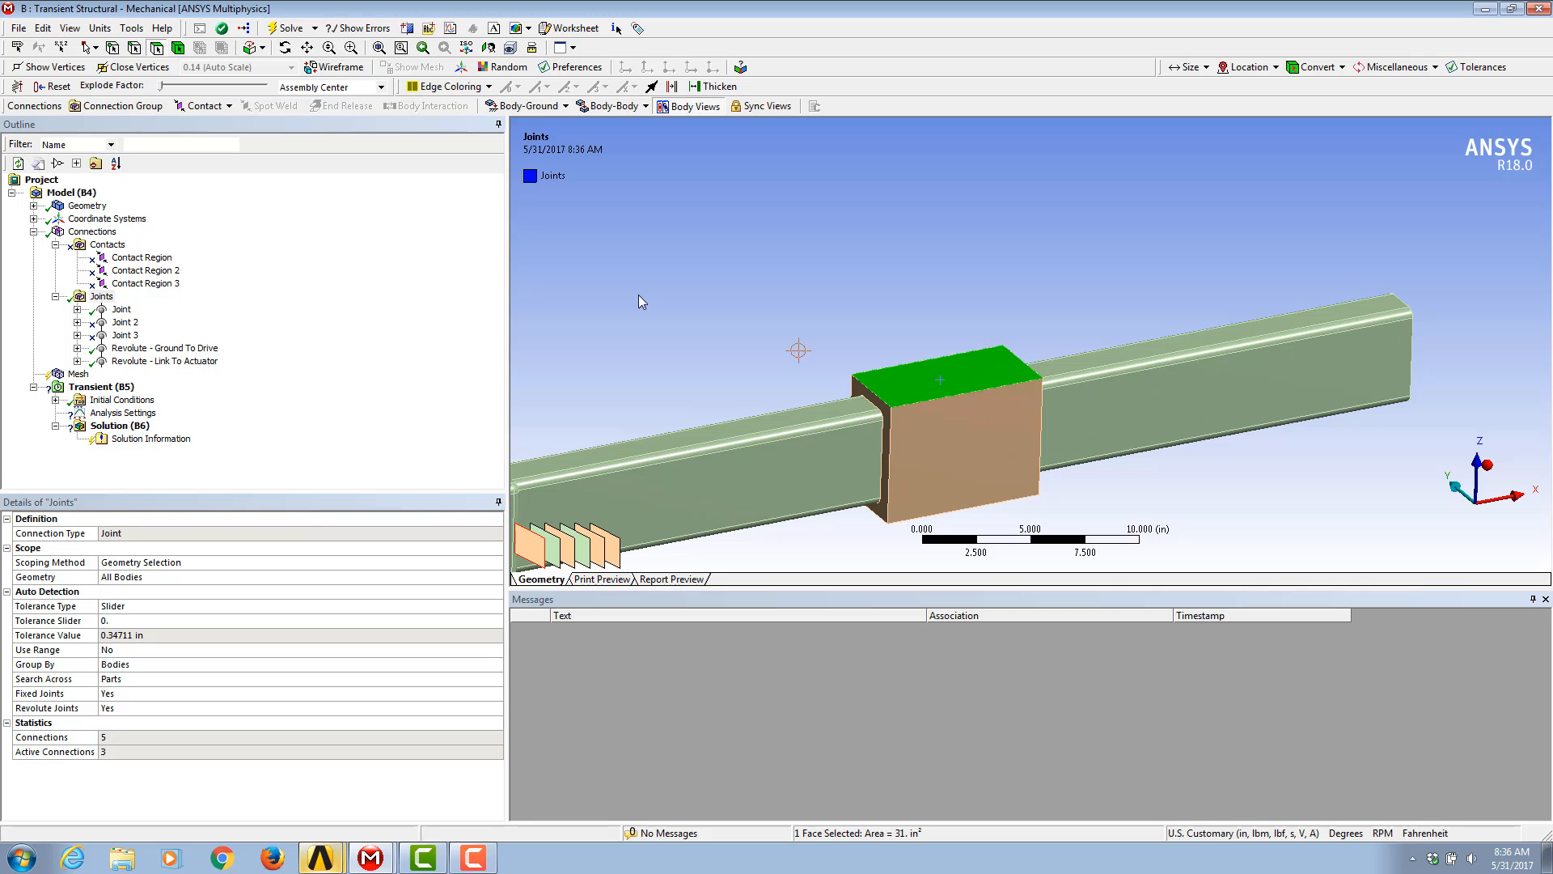
click(540, 109)
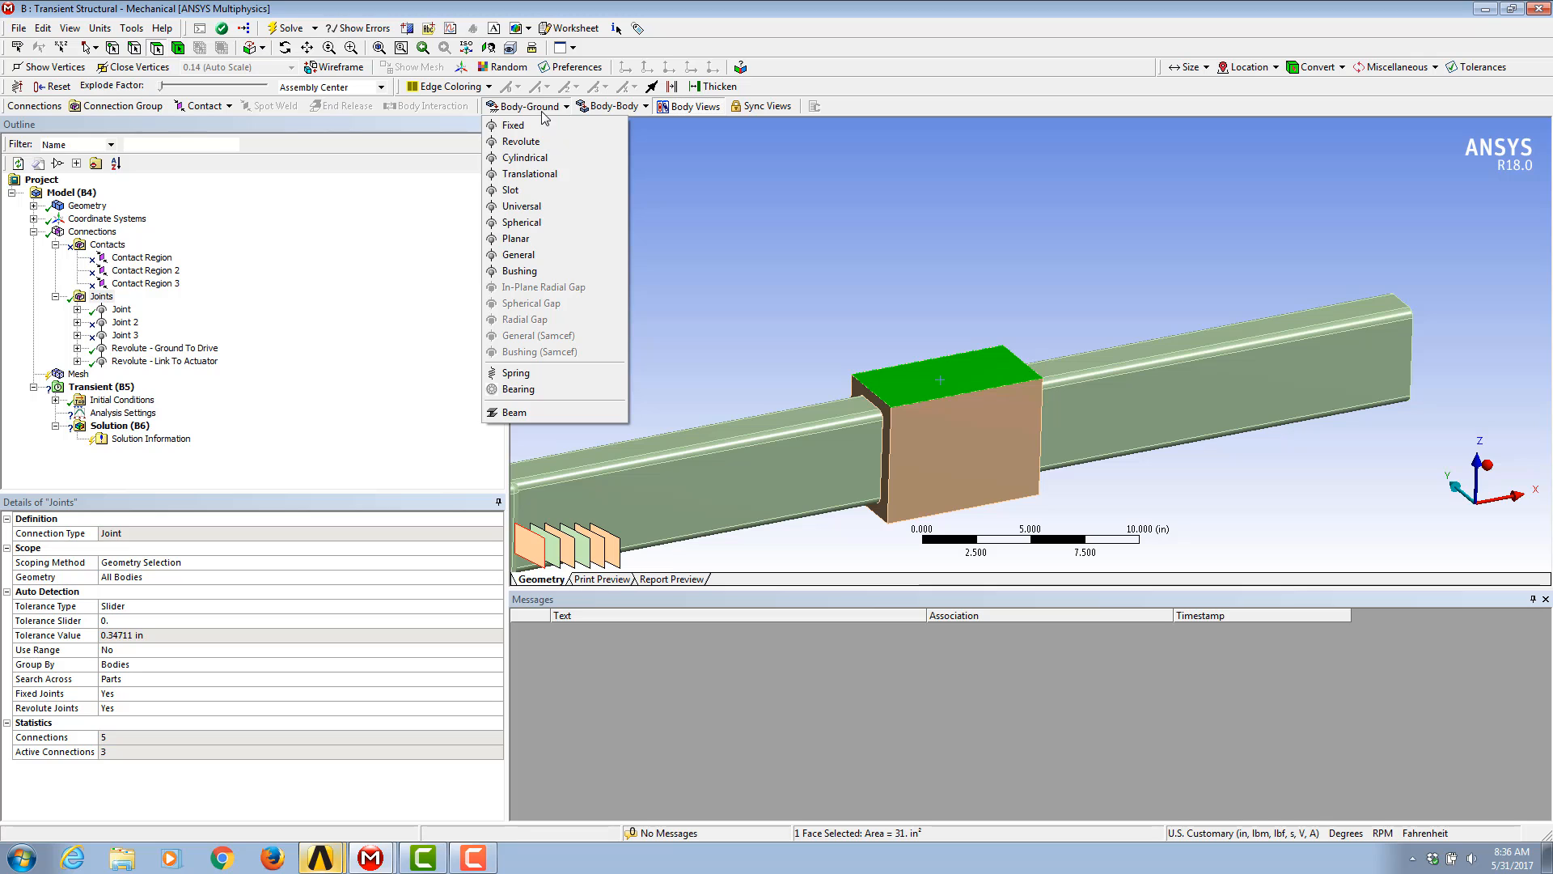
click(534, 131)
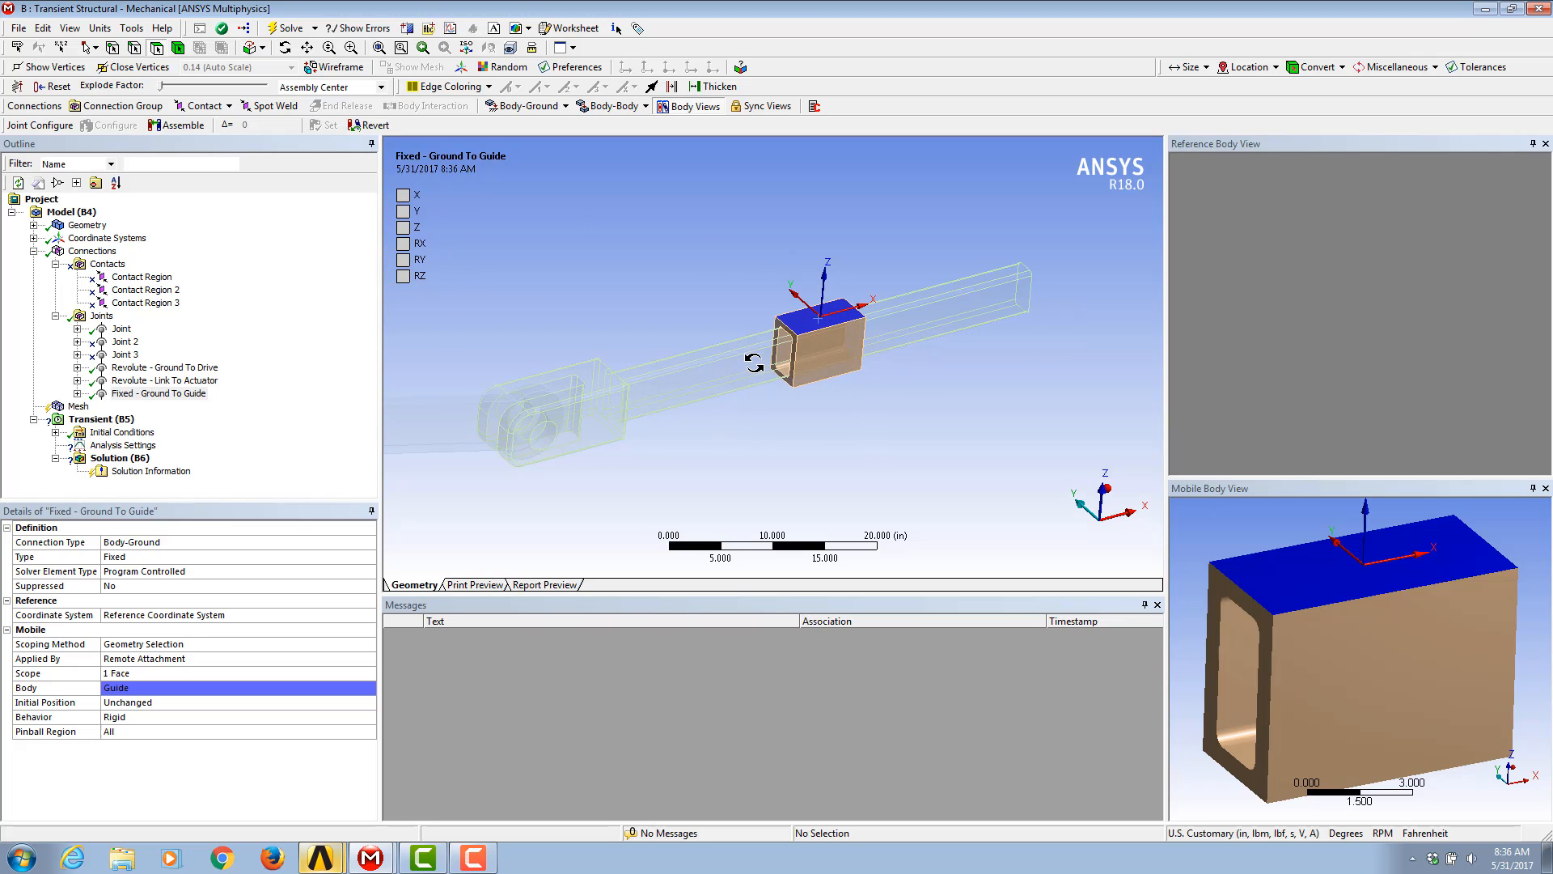
Step: Add a body-body translational joint between the actuator bar's upper face and the guide's inner upper face
click(104, 316)
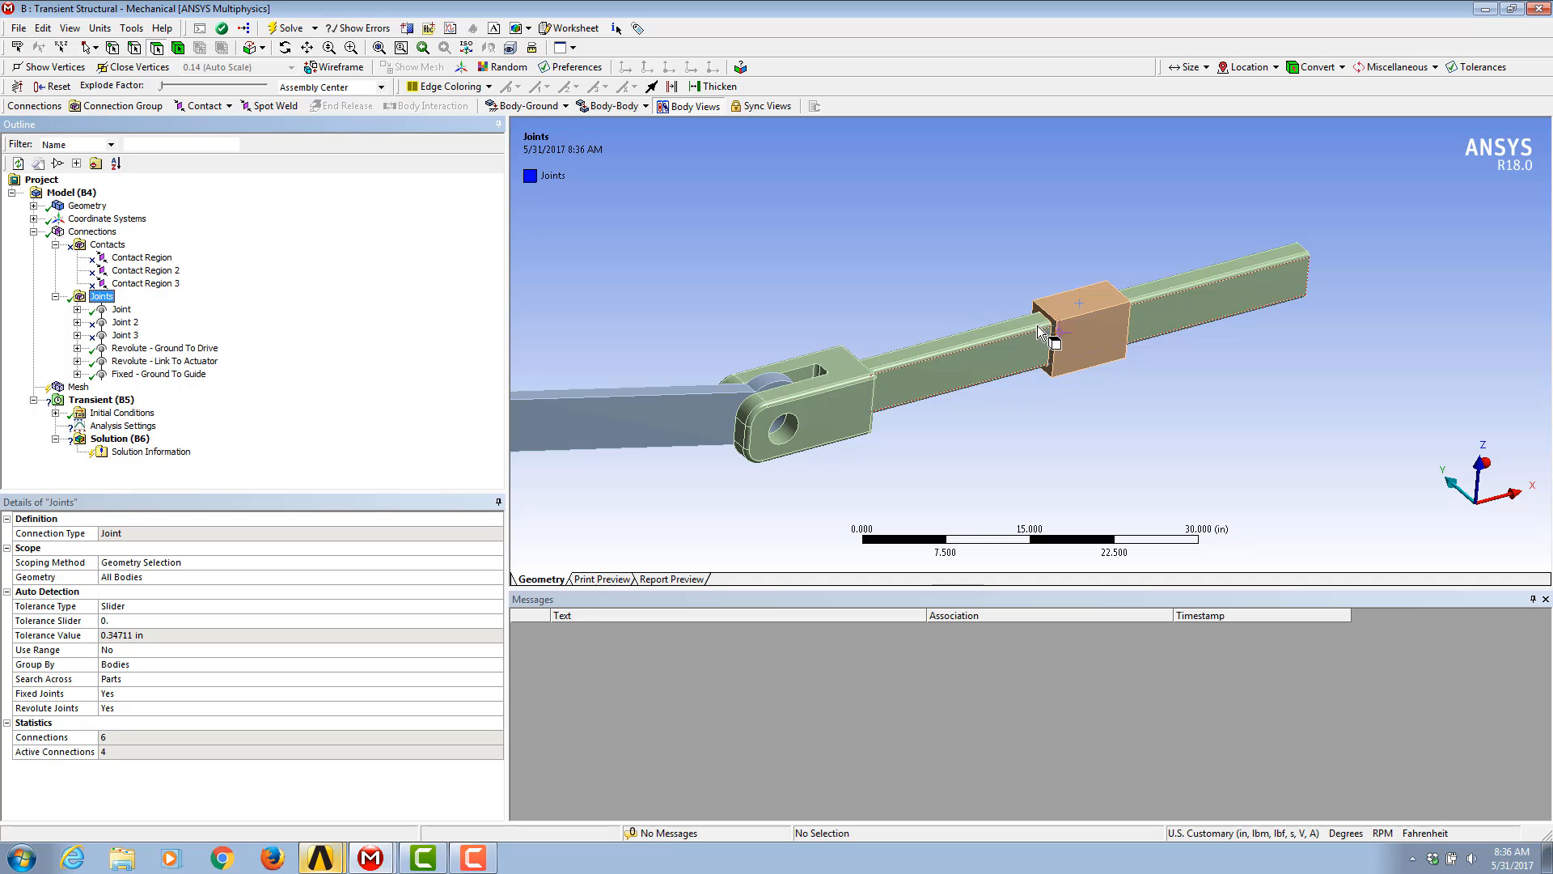
click(1088, 311)
ctrl+click(1087, 306)
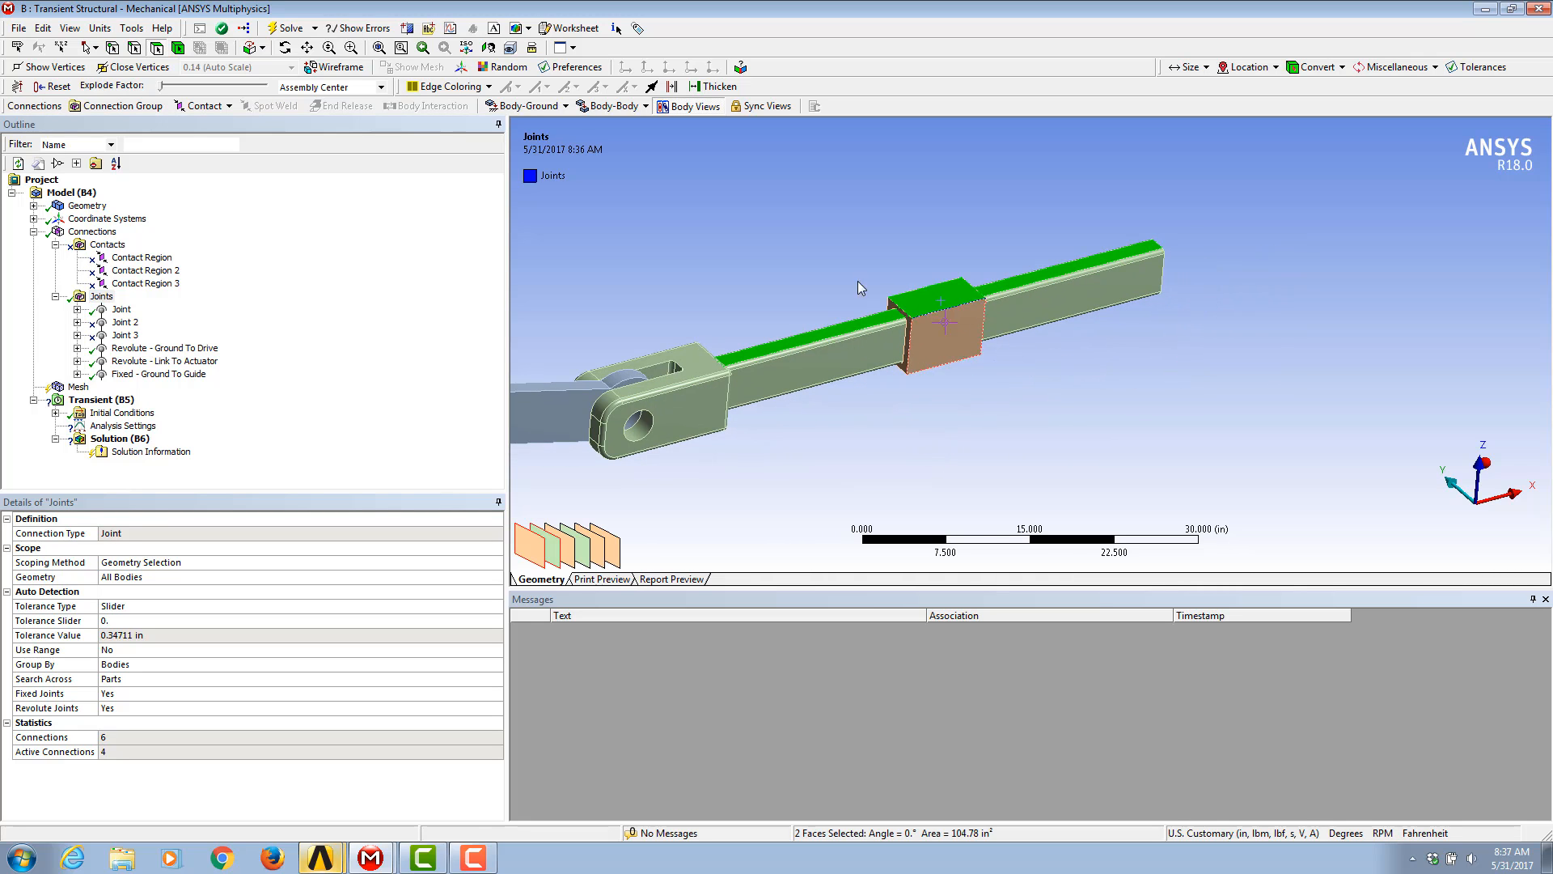
click(552, 559)
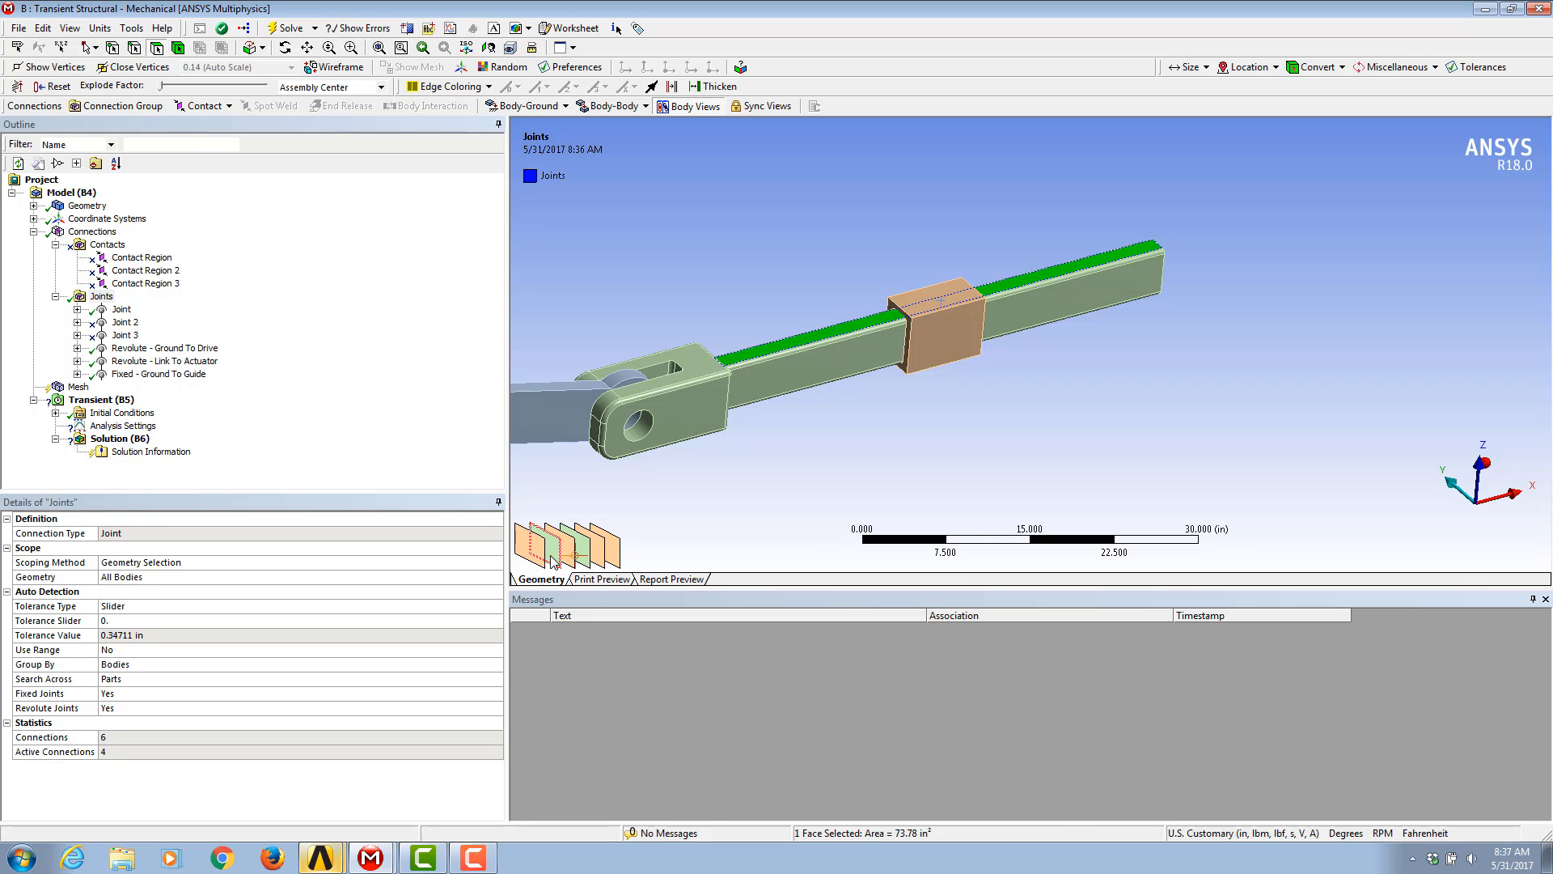
ctrl+click(571, 555)
middle_drag(932, 422, 960, 389)
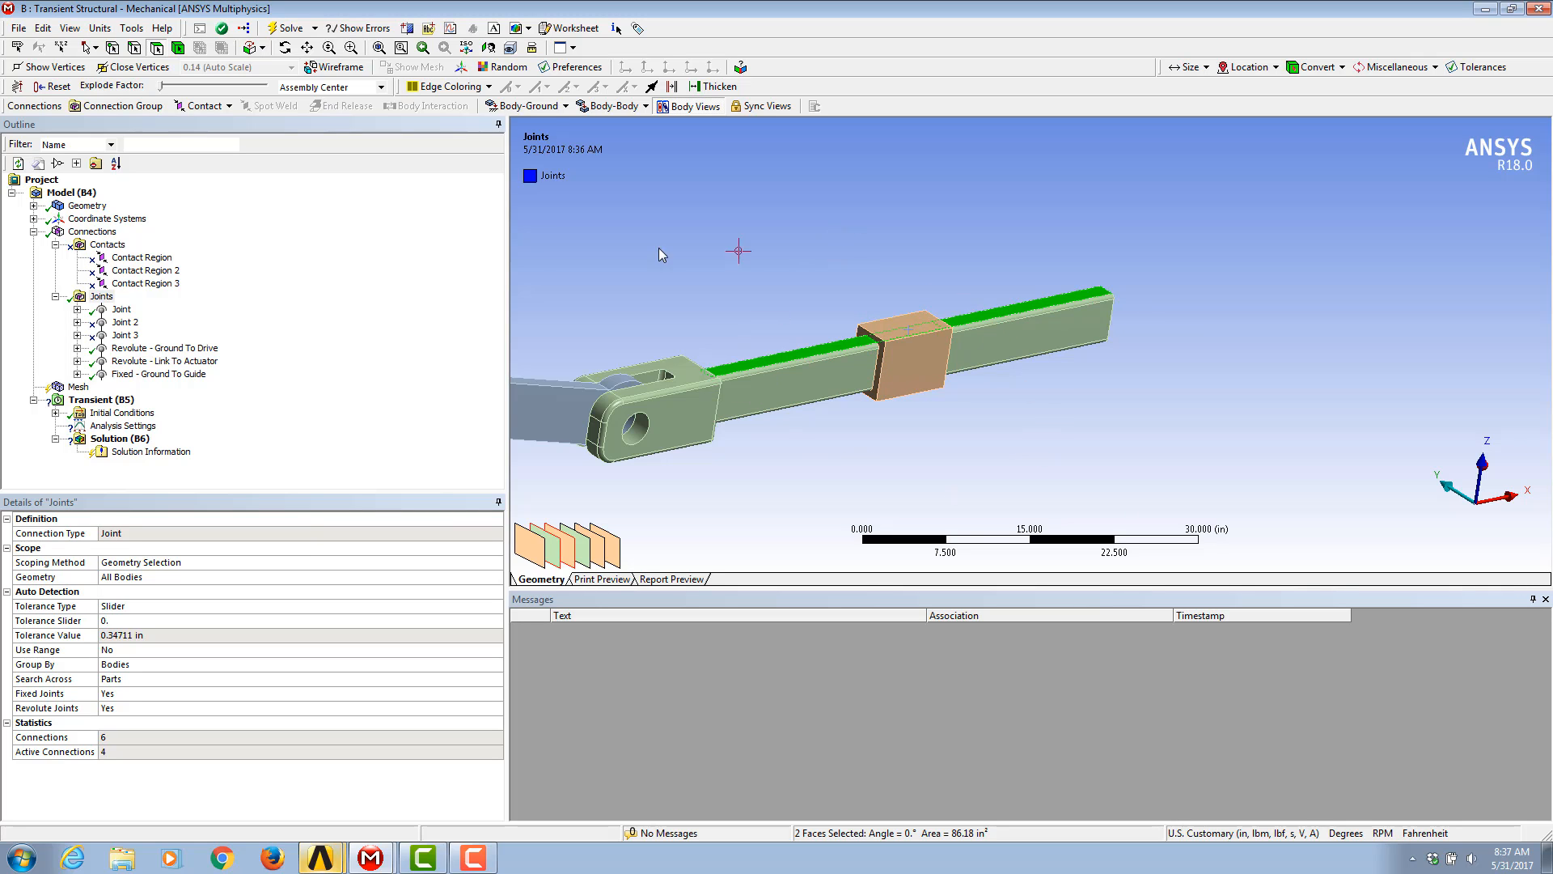
click(613, 106)
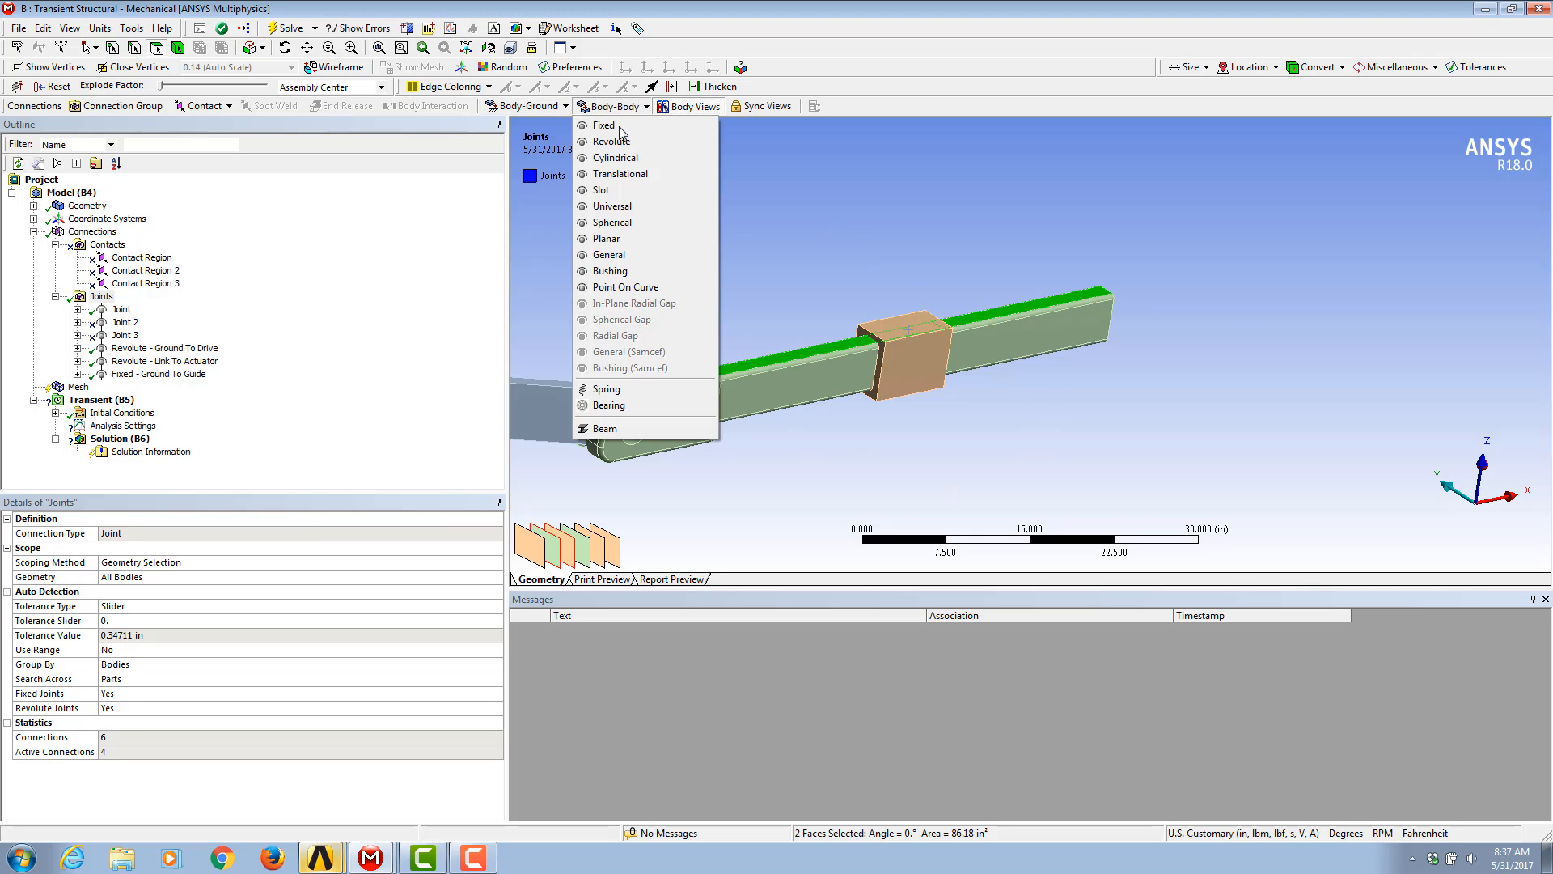
click(621, 174)
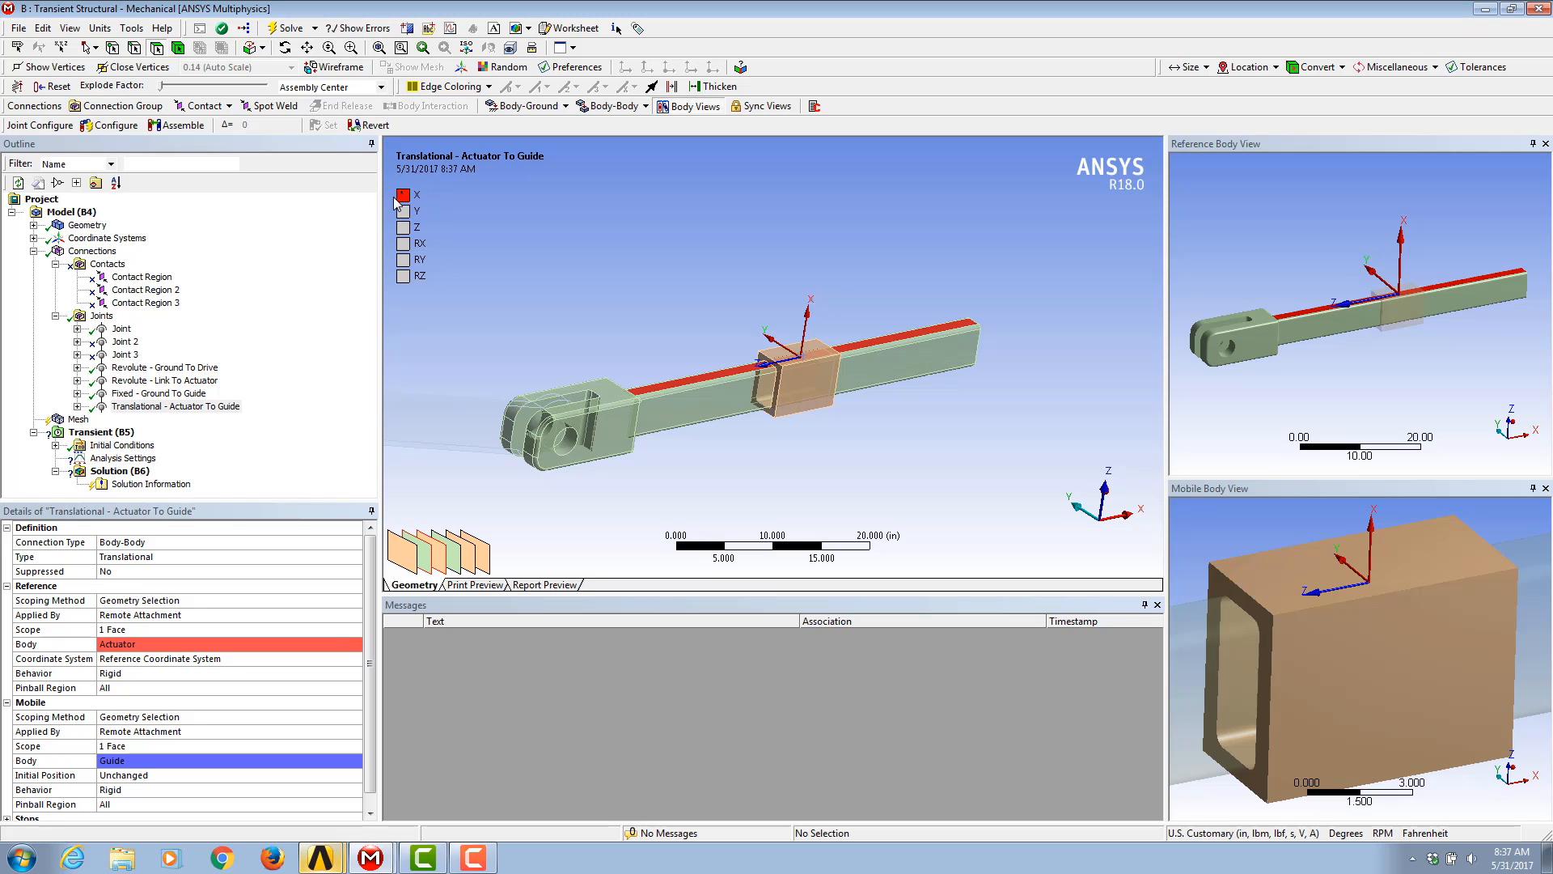
Step: Align the X principal axis of the translational joint's reference coordinate system with the normal of the actuator bar's free end face
middle_drag(712, 312, 719, 305)
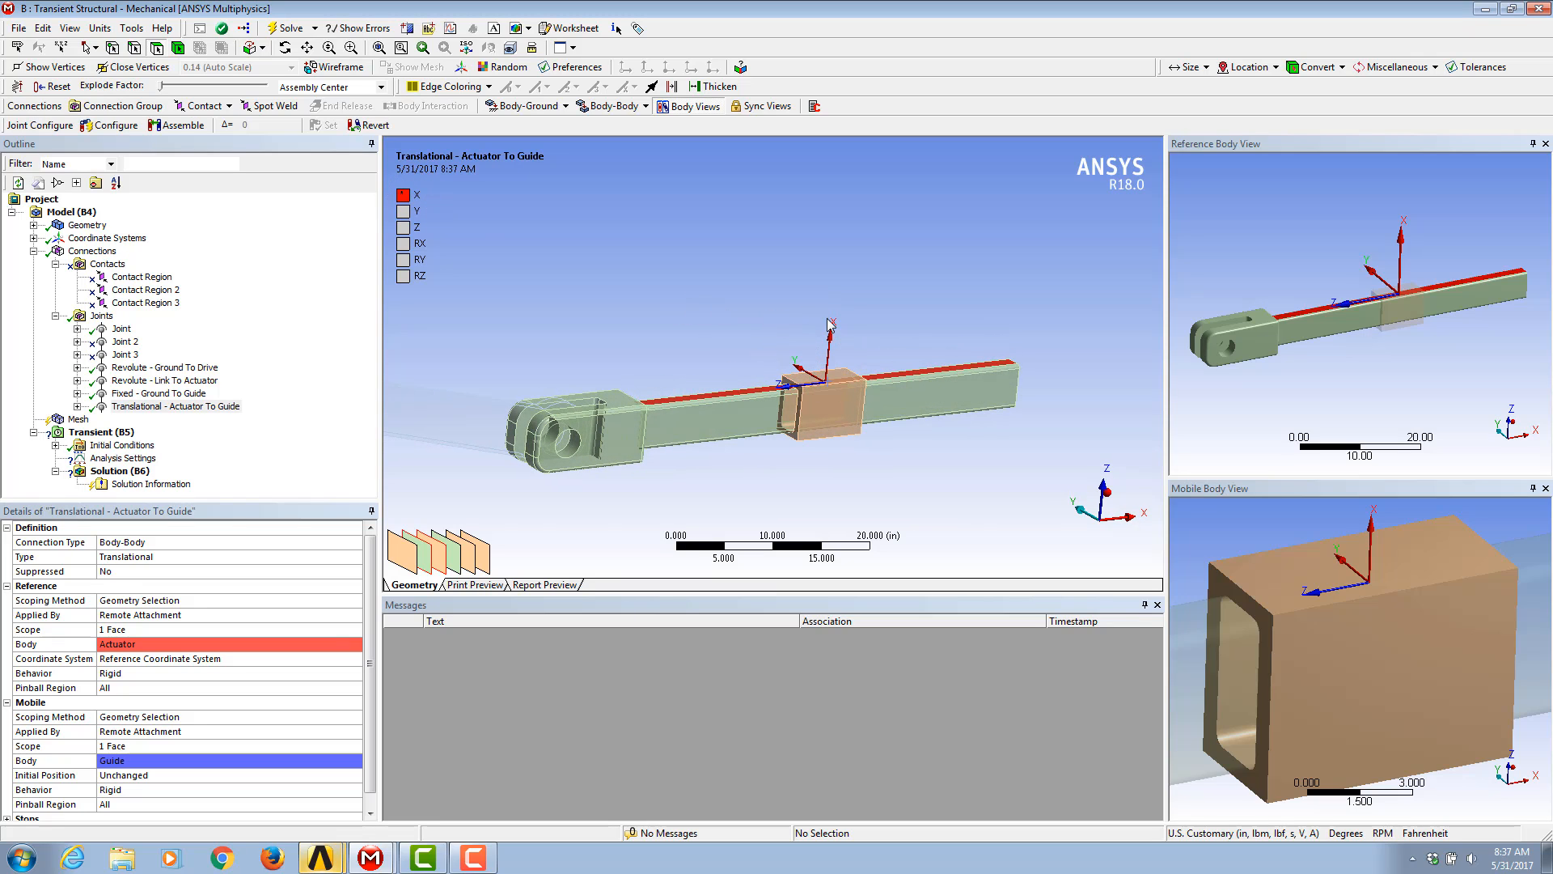
click(77, 406)
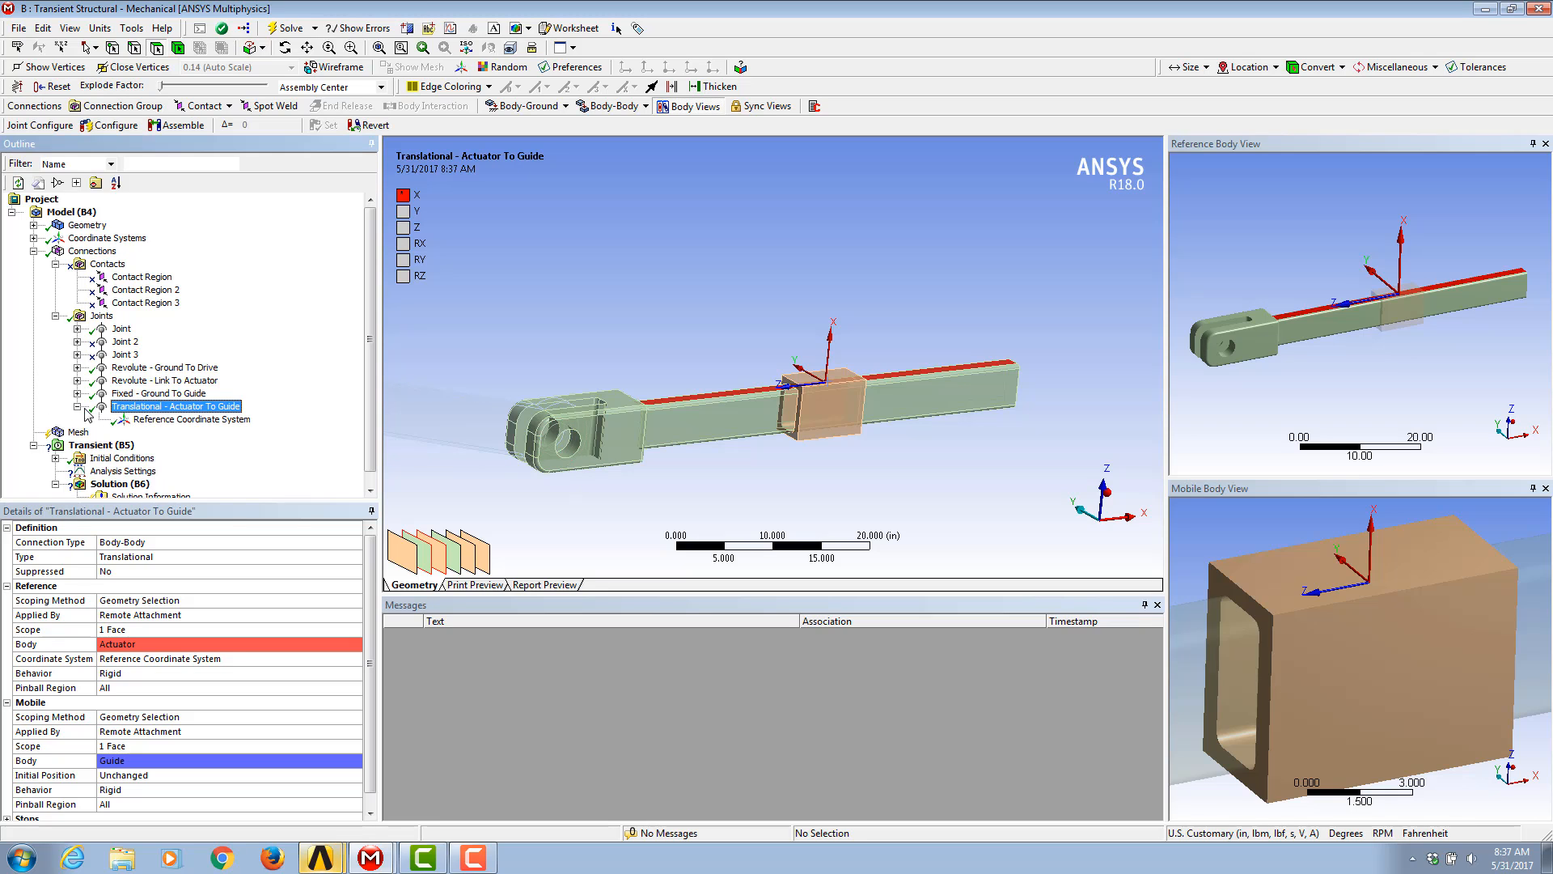
click(186, 419)
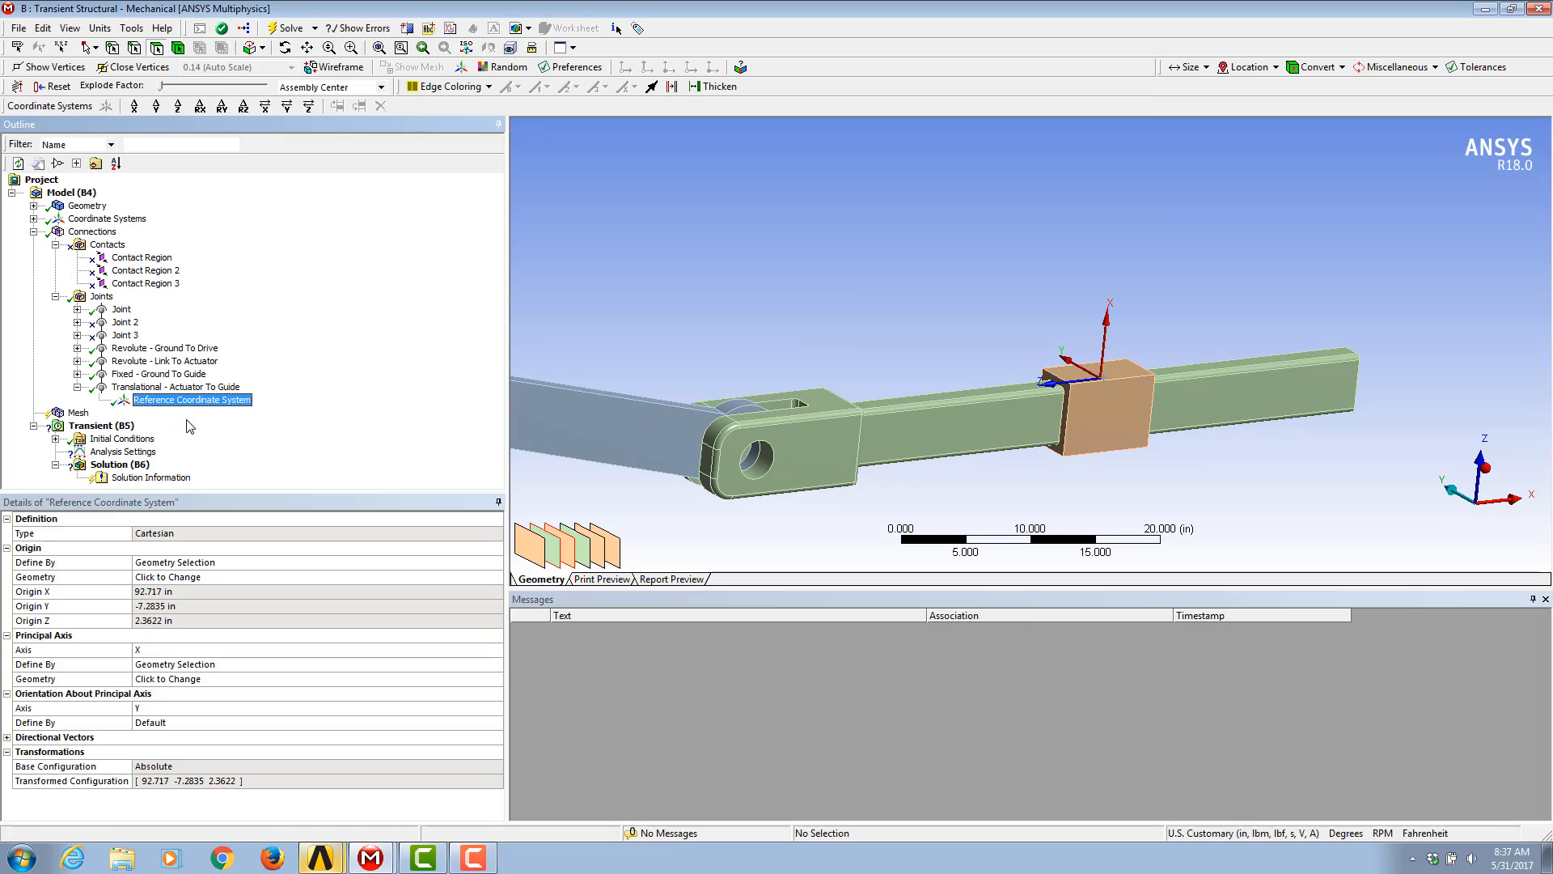
click(165, 680)
middle_drag(952, 454, 1195, 423)
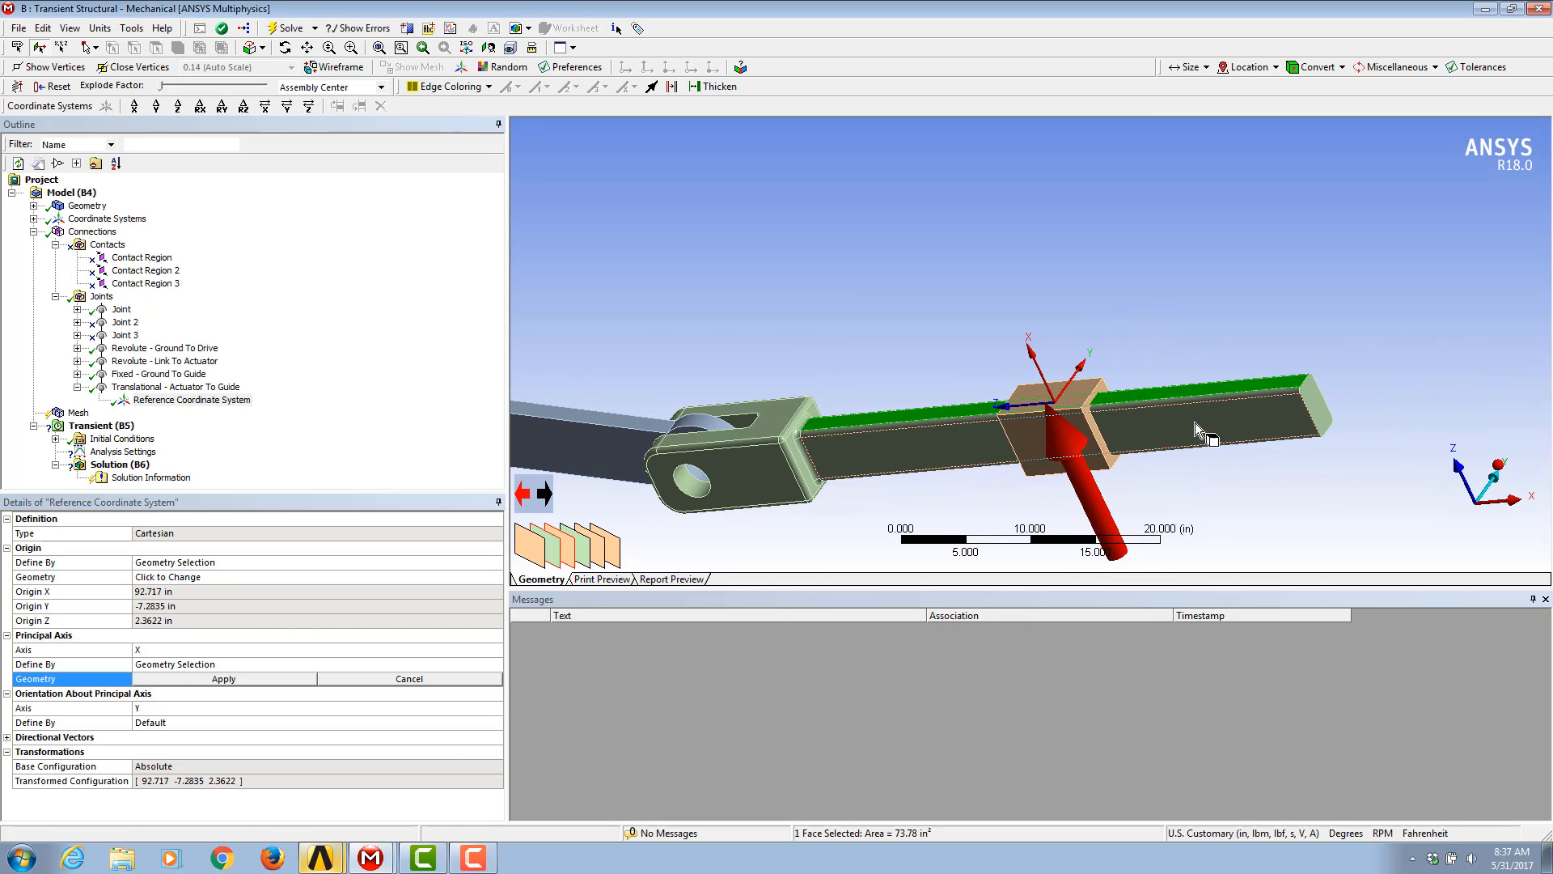
click(1318, 403)
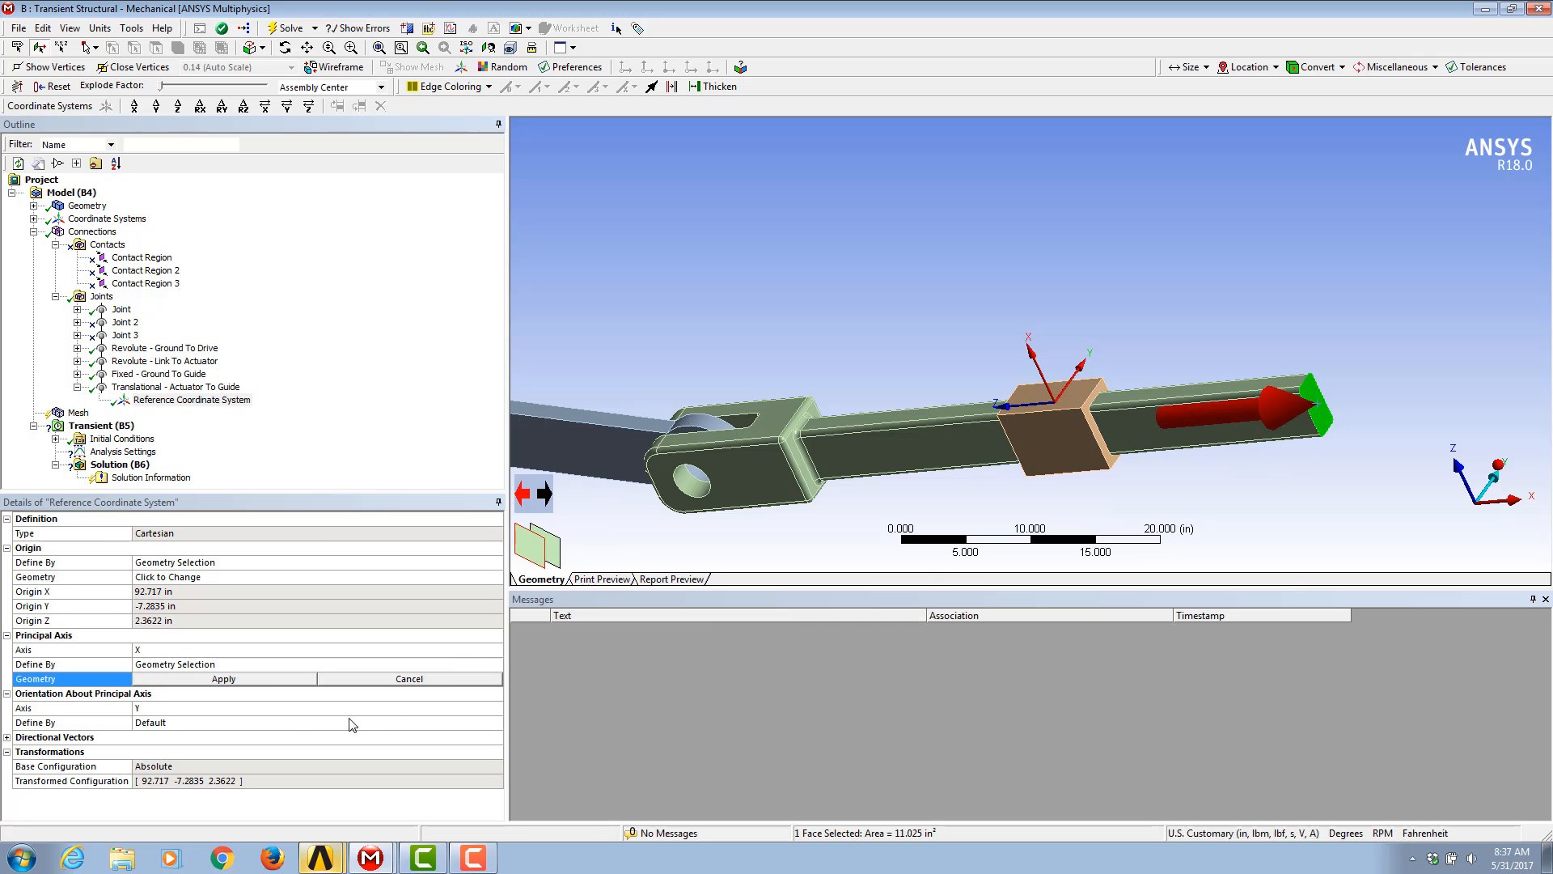
click(230, 680)
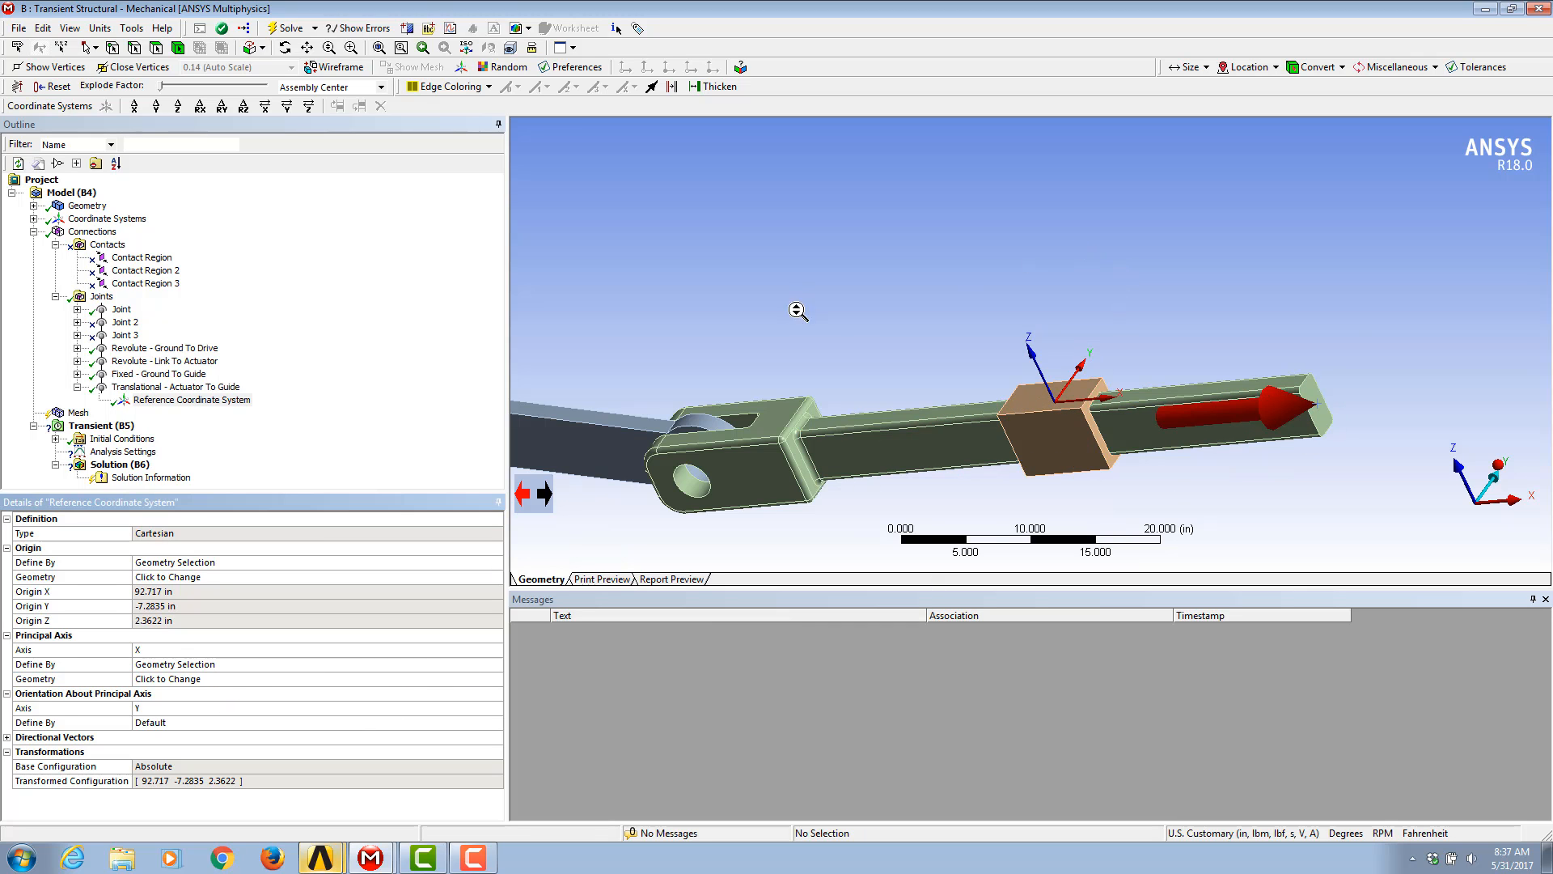
Step: Preview the mechanism's sliding motion by rotating the ground-to-drive revolute joint in Configure mode, and exit that mode
scroll(894, 299, down, 5)
middle_drag(931, 369, 1086, 387)
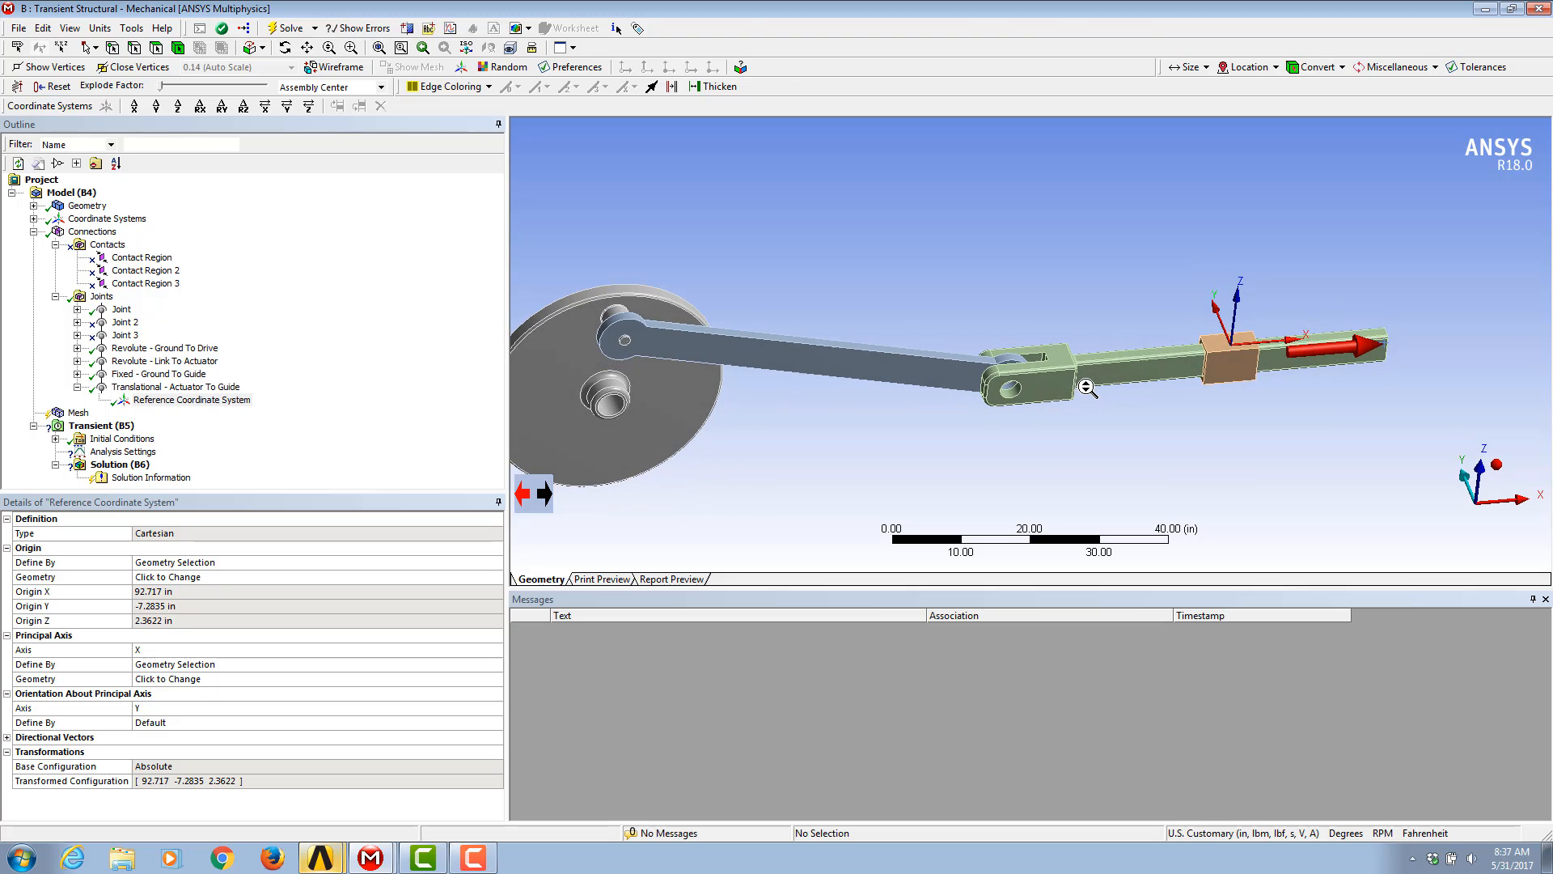
click(155, 349)
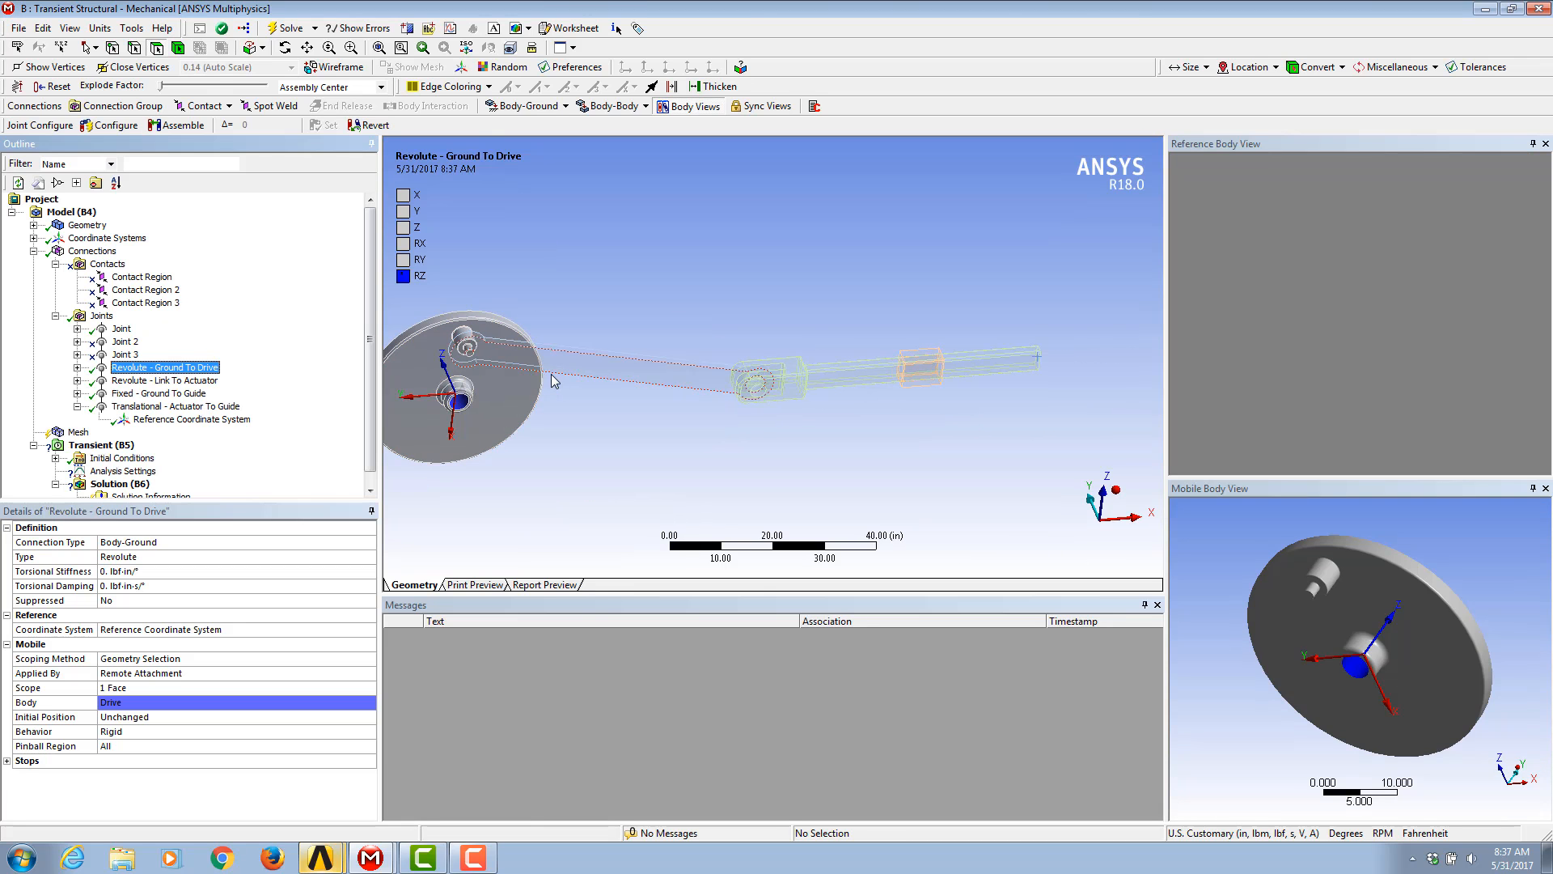
ctrl+middle_drag(551, 380, 555, 382)
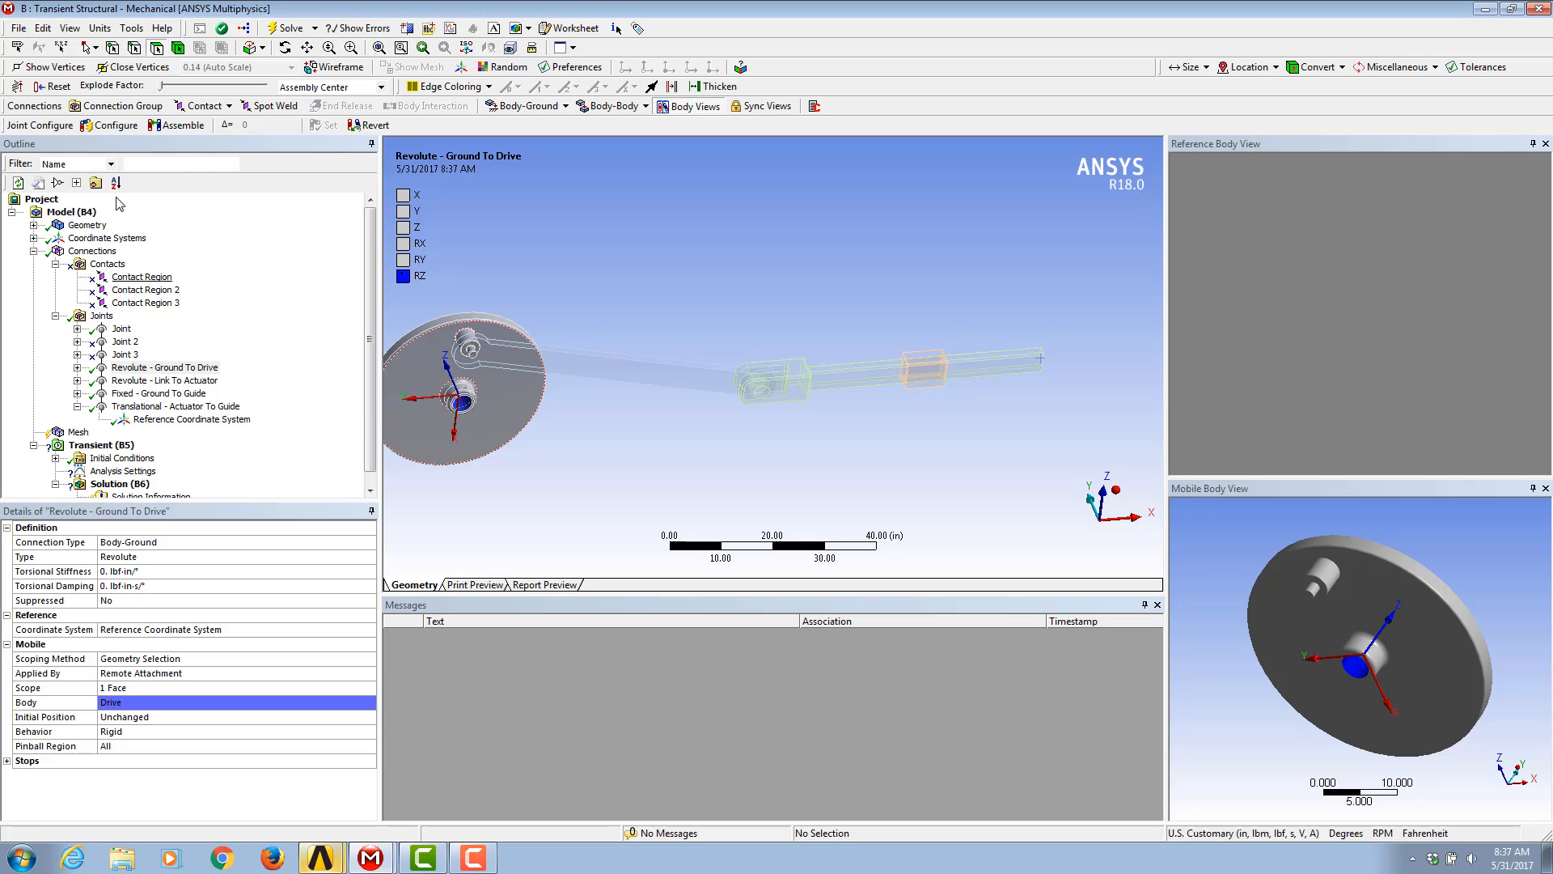
click(111, 126)
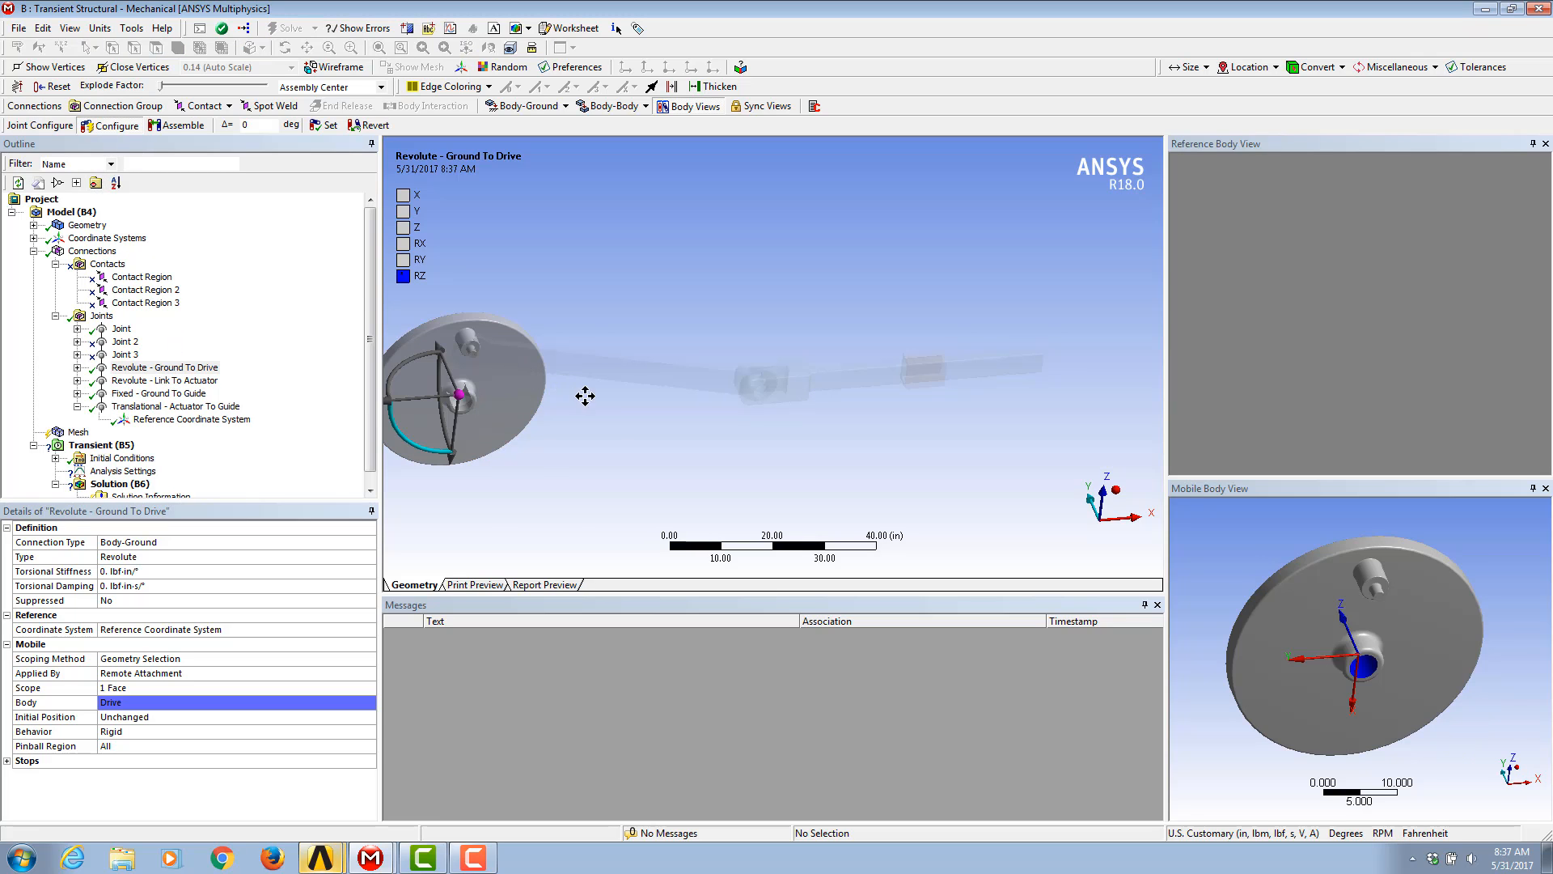
ctrl+middle_drag(584, 395, 612, 395)
mouse_move(456, 443)
mouse_down()
mouse_move(438, 434)
mouse_move(435, 374)
mouse_move(495, 331)
mouse_move(536, 396)
mouse_move(503, 446)
mouse_move(437, 404)
mouse_move(485, 324)
mouse_move(478, 443)
mouse_move(474, 348)
mouse_move(545, 401)
mouse_move(477, 463)
mouse_up()
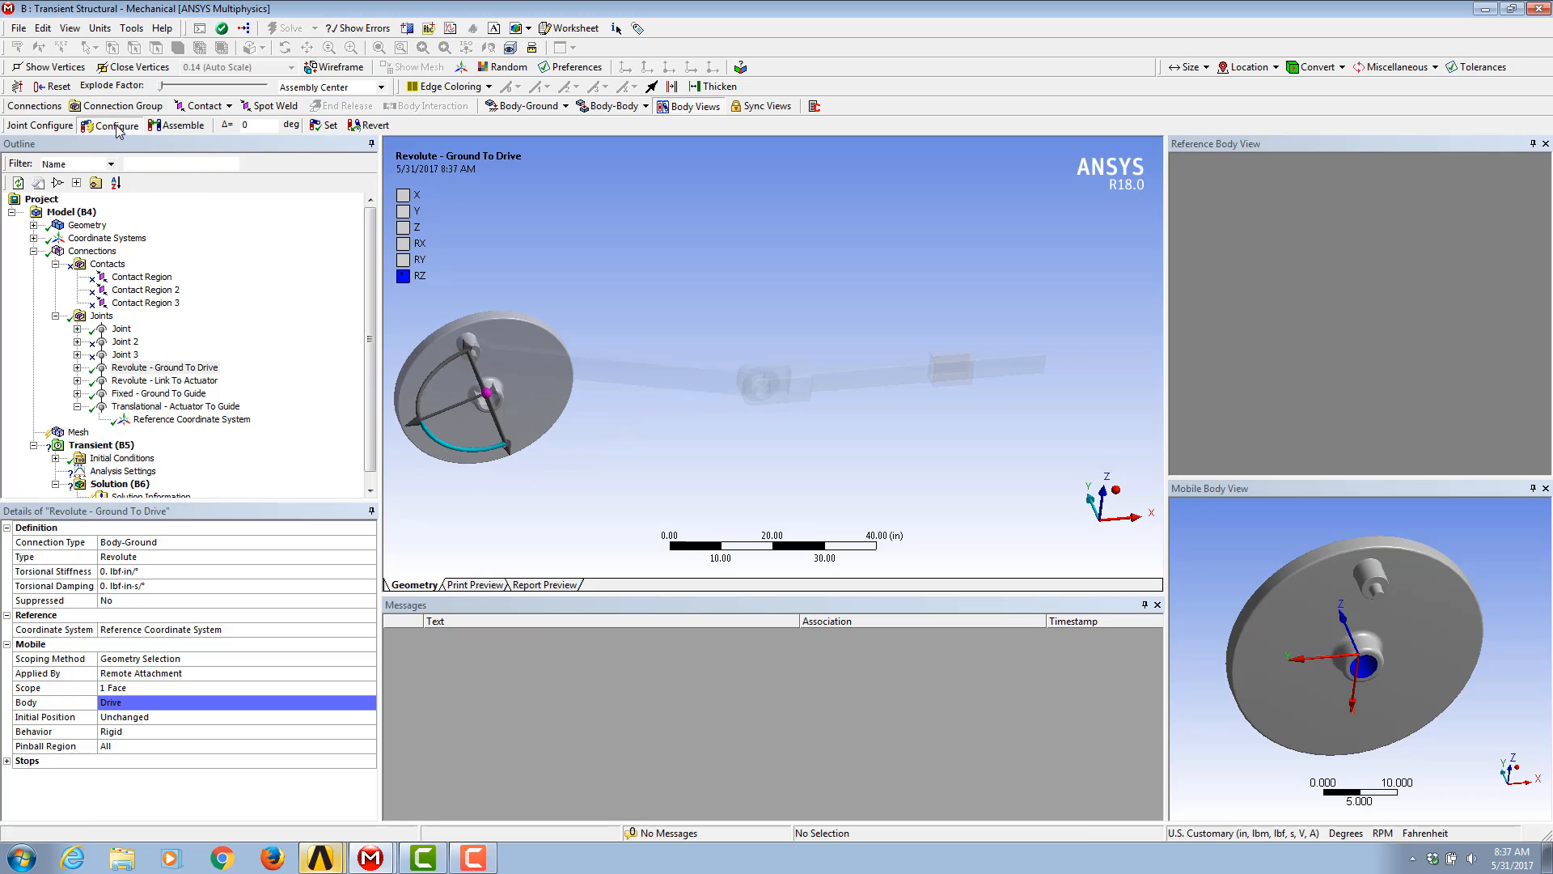
click(116, 126)
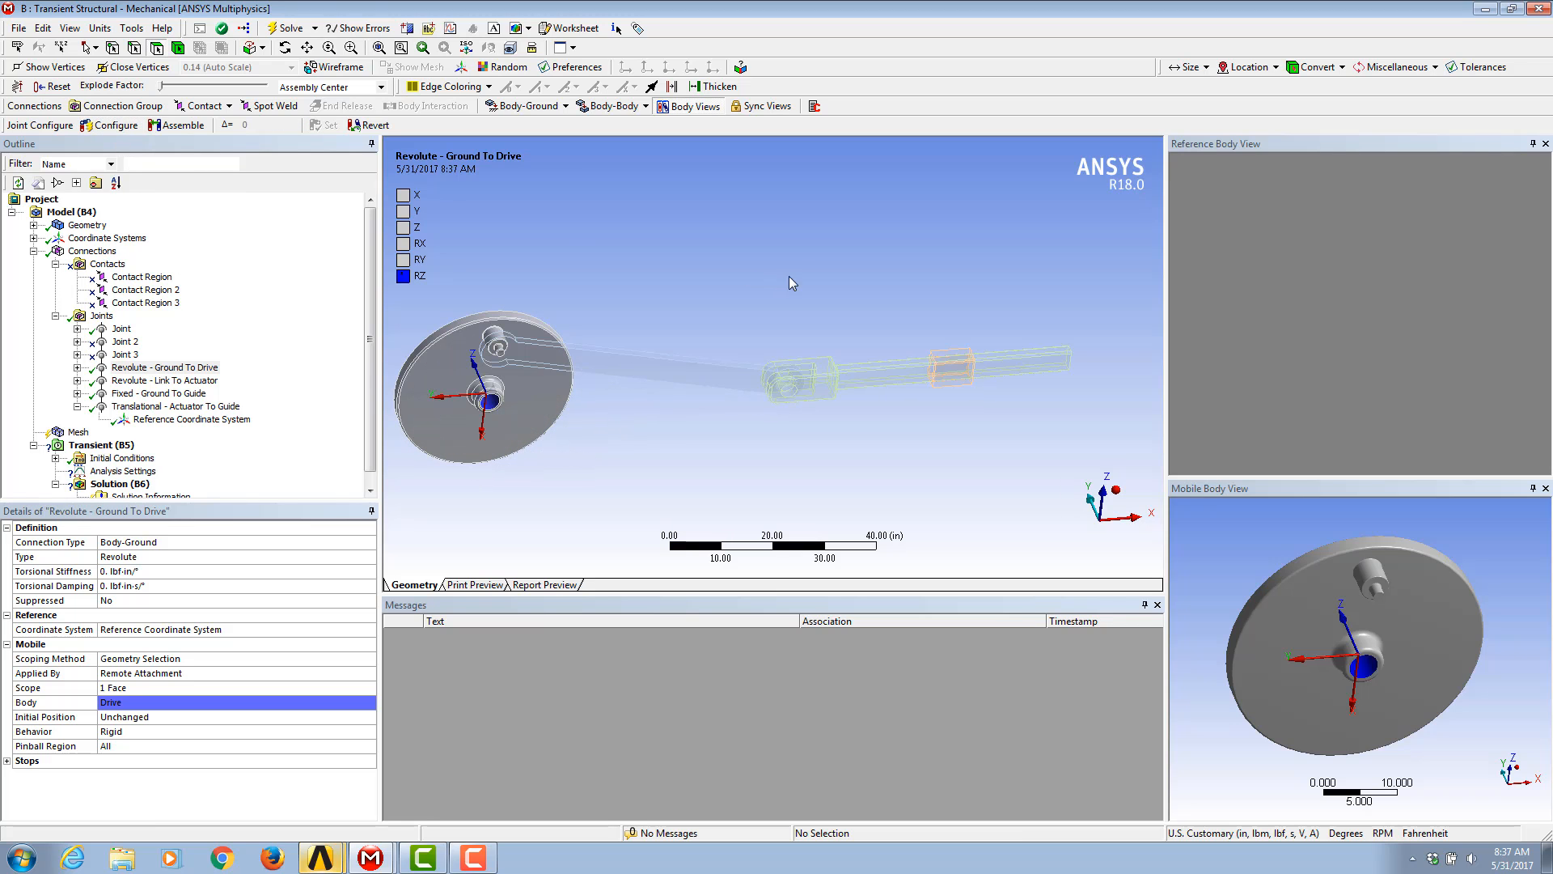
Step: Create a coordinate system on the free end face of the actuator bar
click(103, 315)
middle_drag(1006, 319, 930, 336)
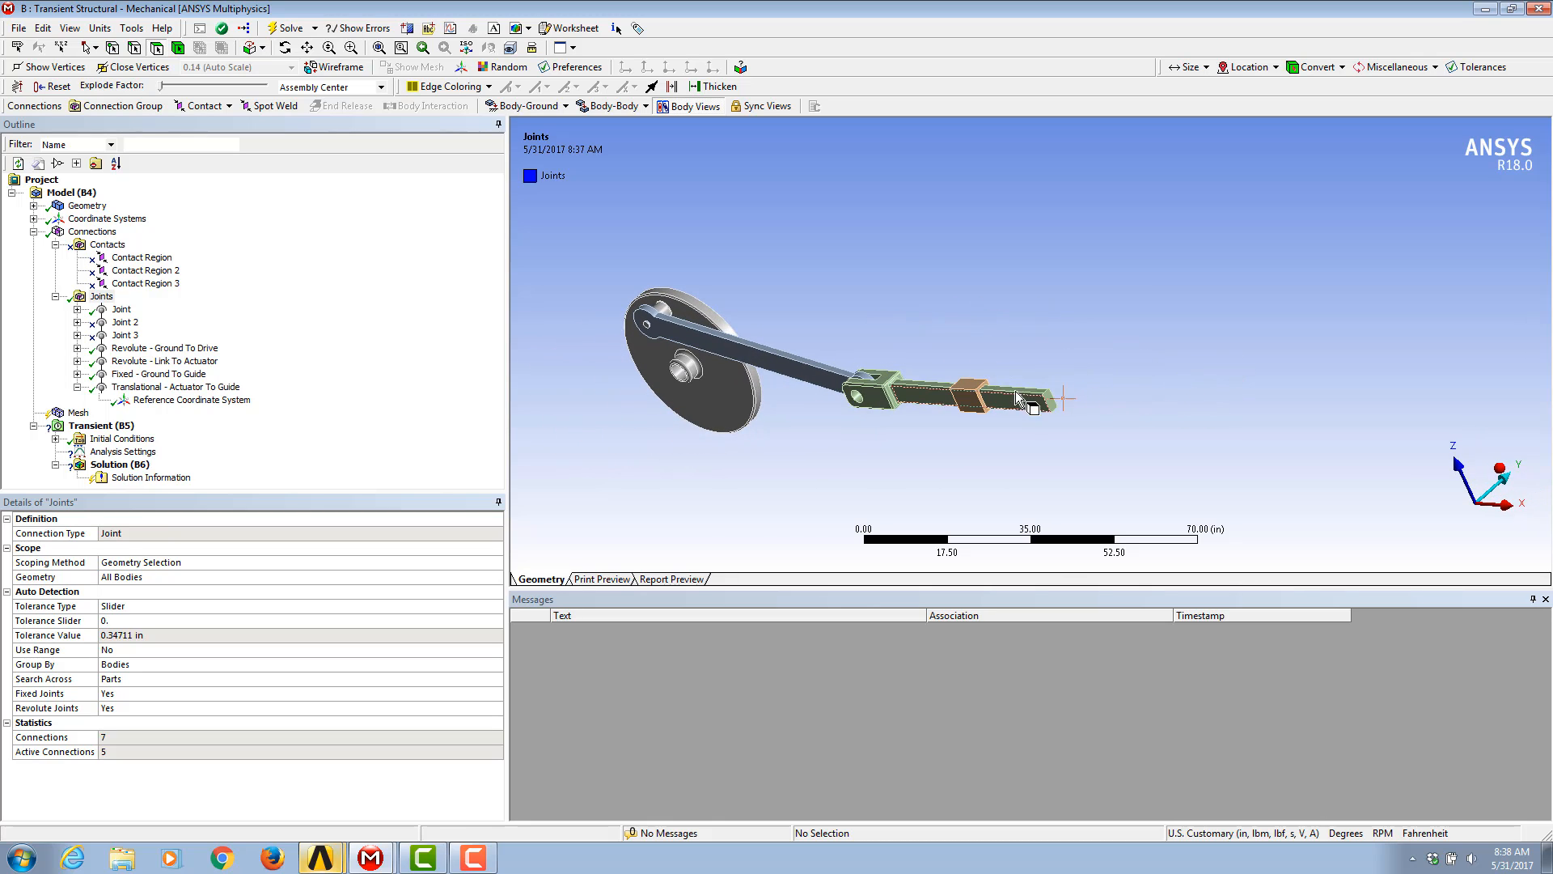
right_drag(999, 357, 1095, 426)
click(963, 308)
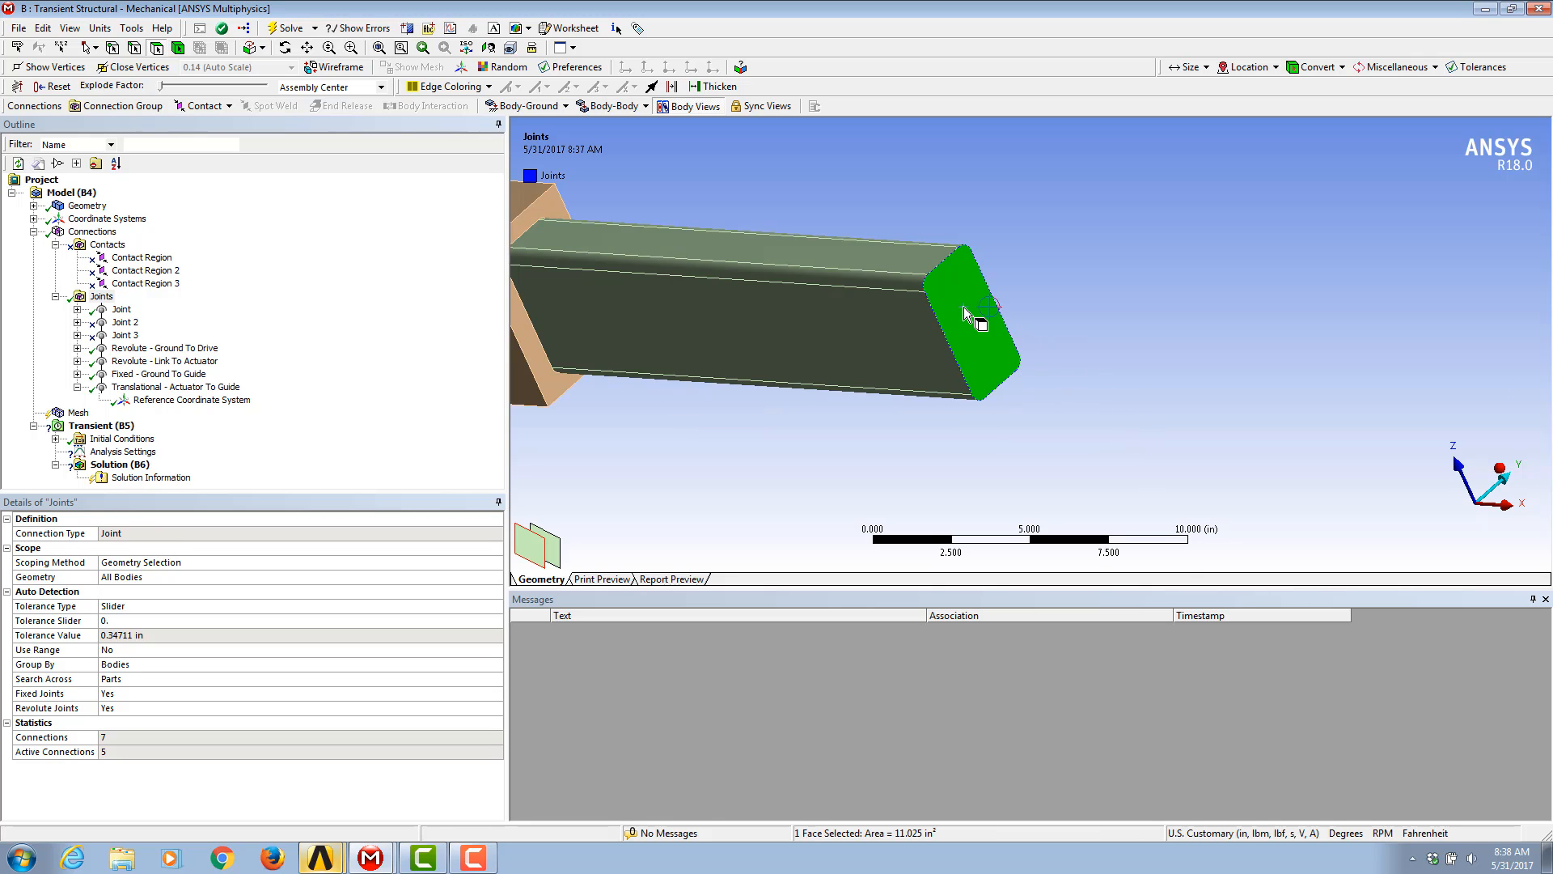
right_click(1036, 247)
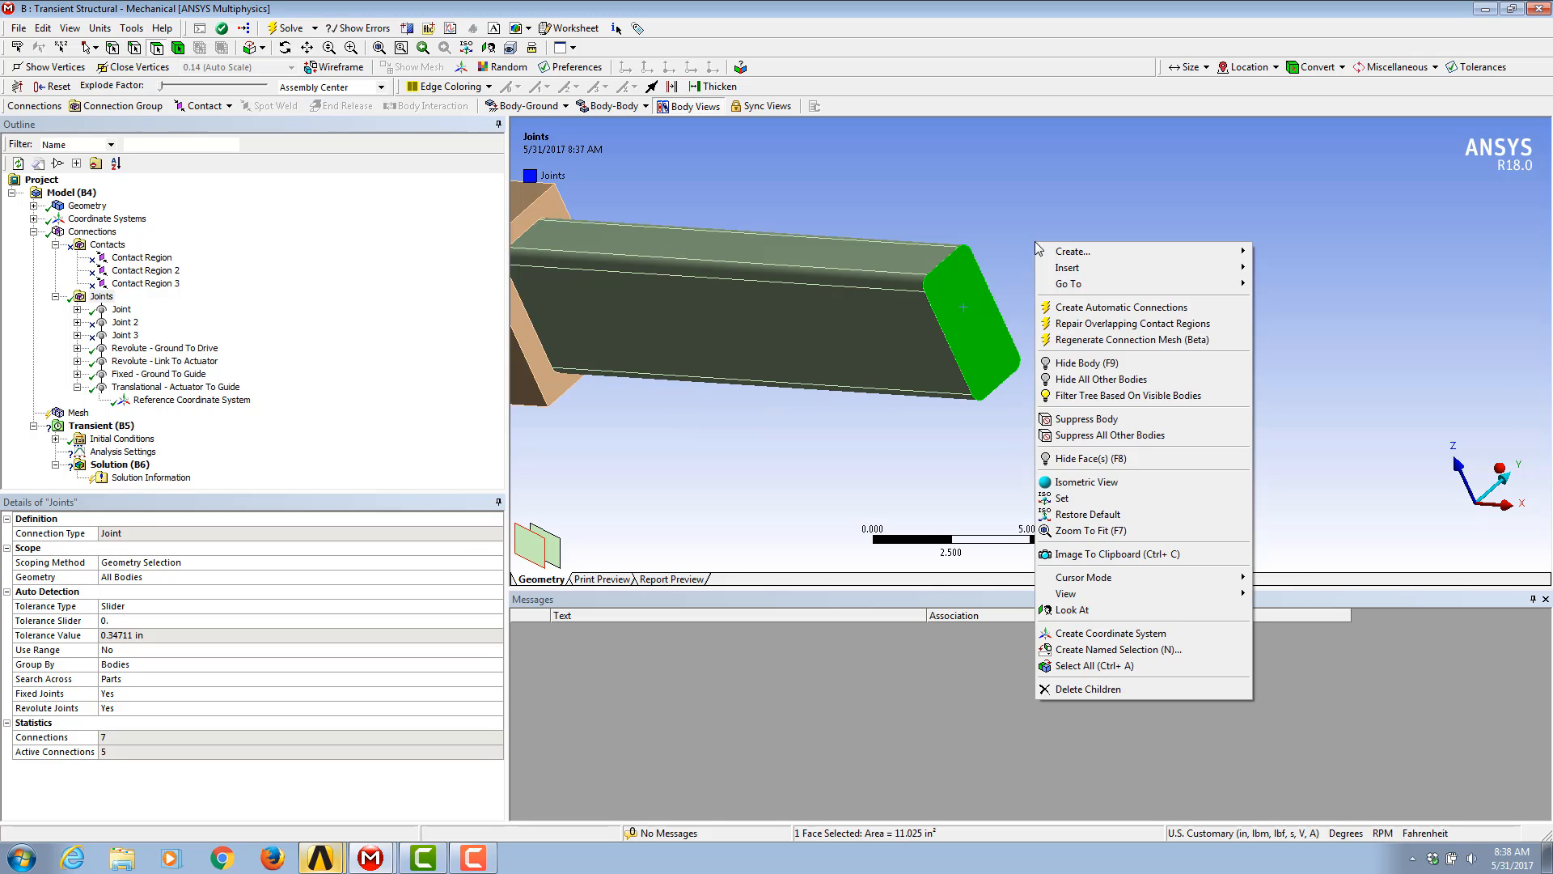
click(1138, 634)
Step: Add a body-ground spring on the actuator's free end face with a longitudinal stiffness of 100 lbf/in
scroll(1120, 385, down, 4)
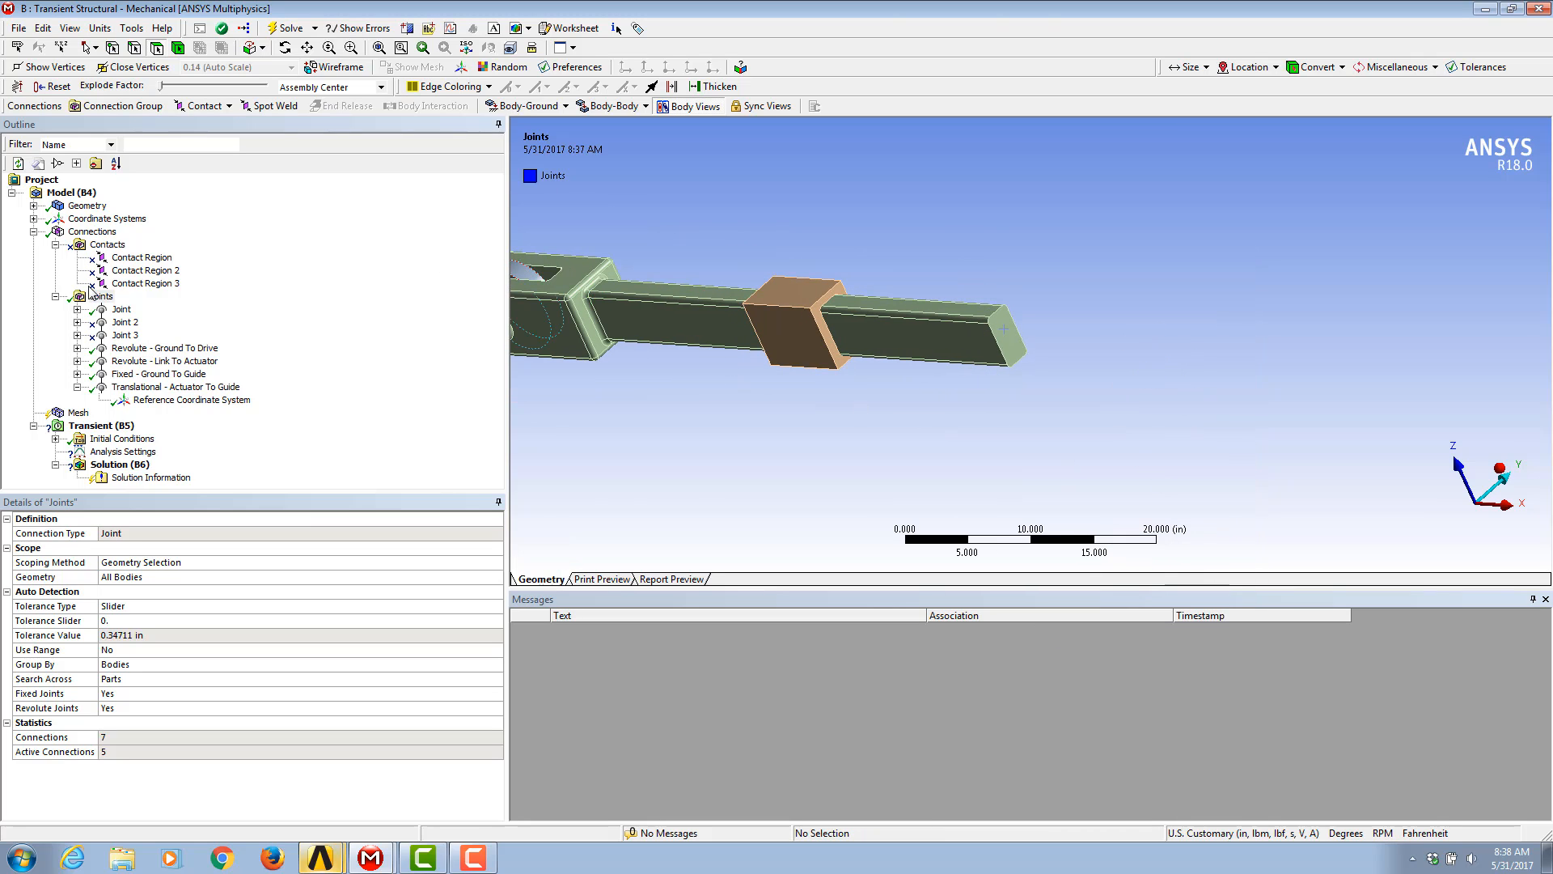
click(1010, 333)
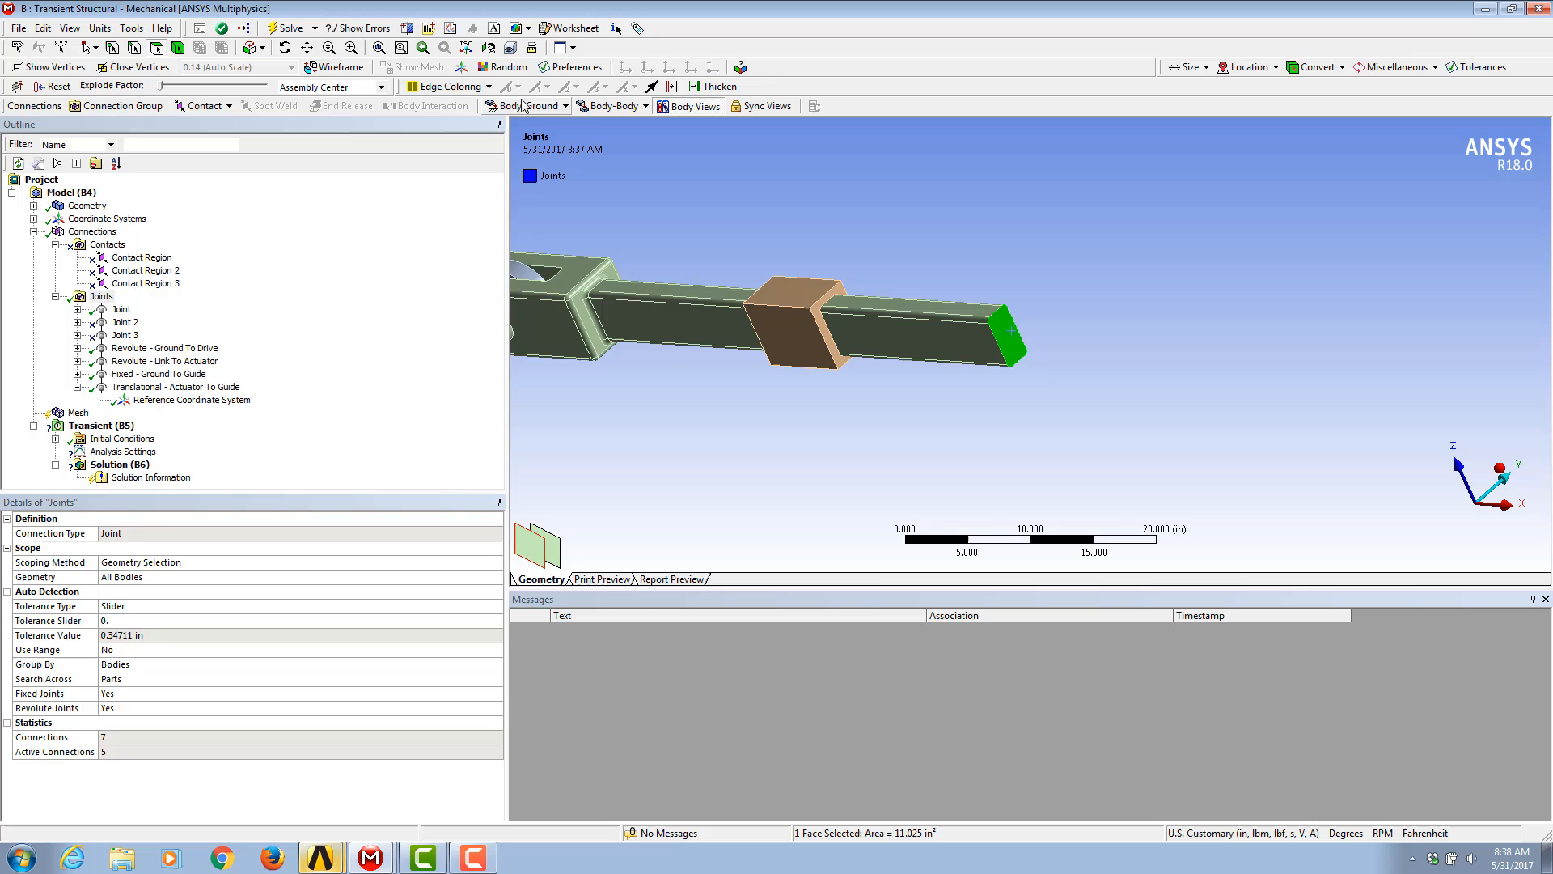
click(565, 106)
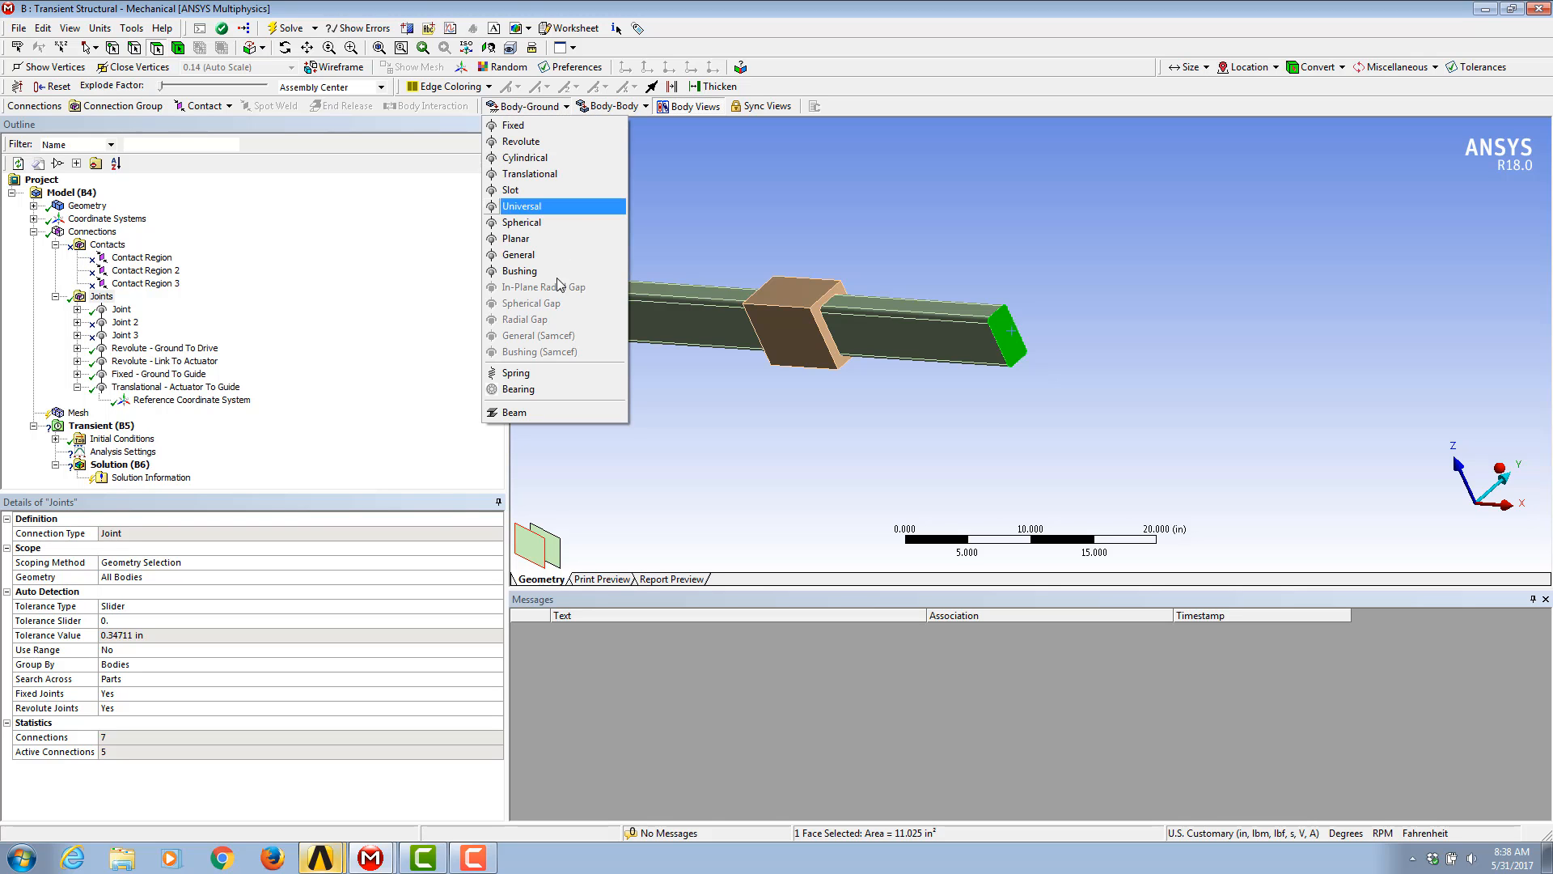
click(516, 373)
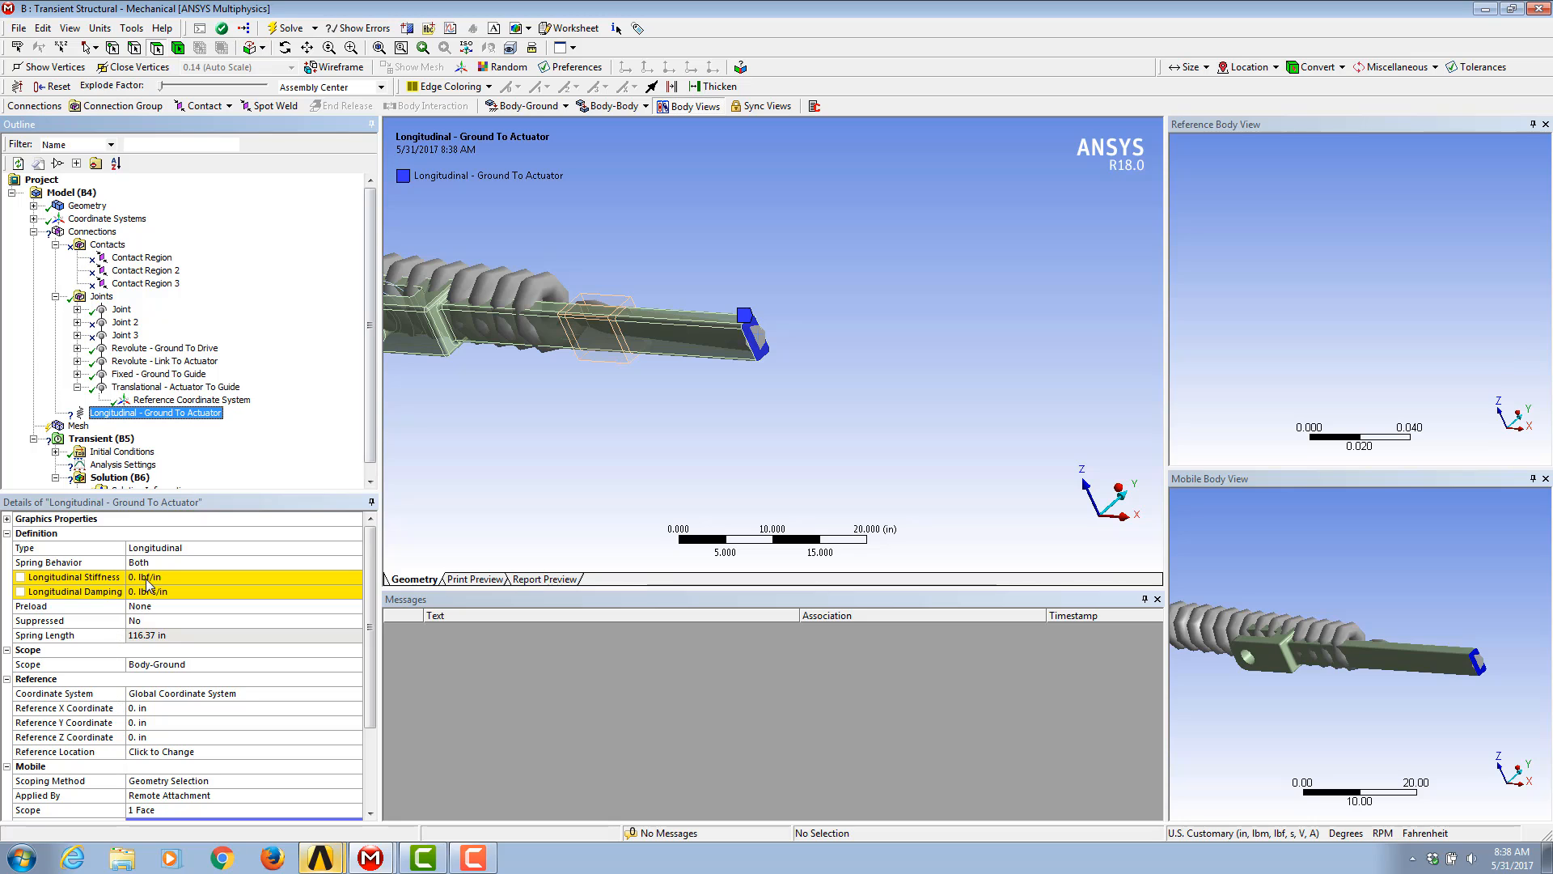
click(147, 578)
key(Return)
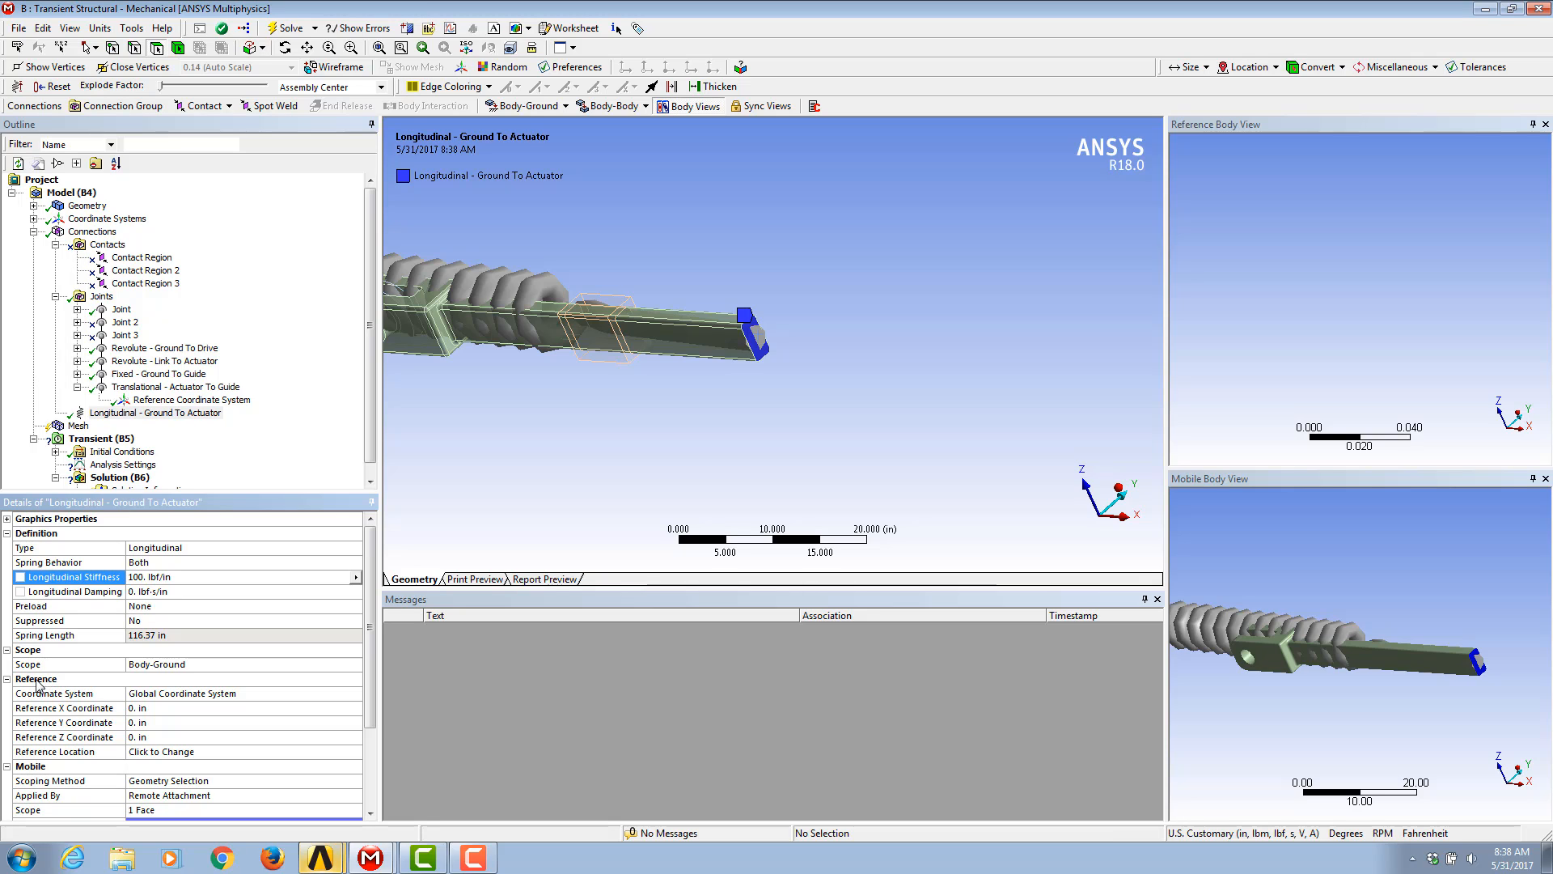
Step: Reference the spring's ground end to the actuator end-face coordinate system and set its reference X coordinate to 20 in
click(150, 695)
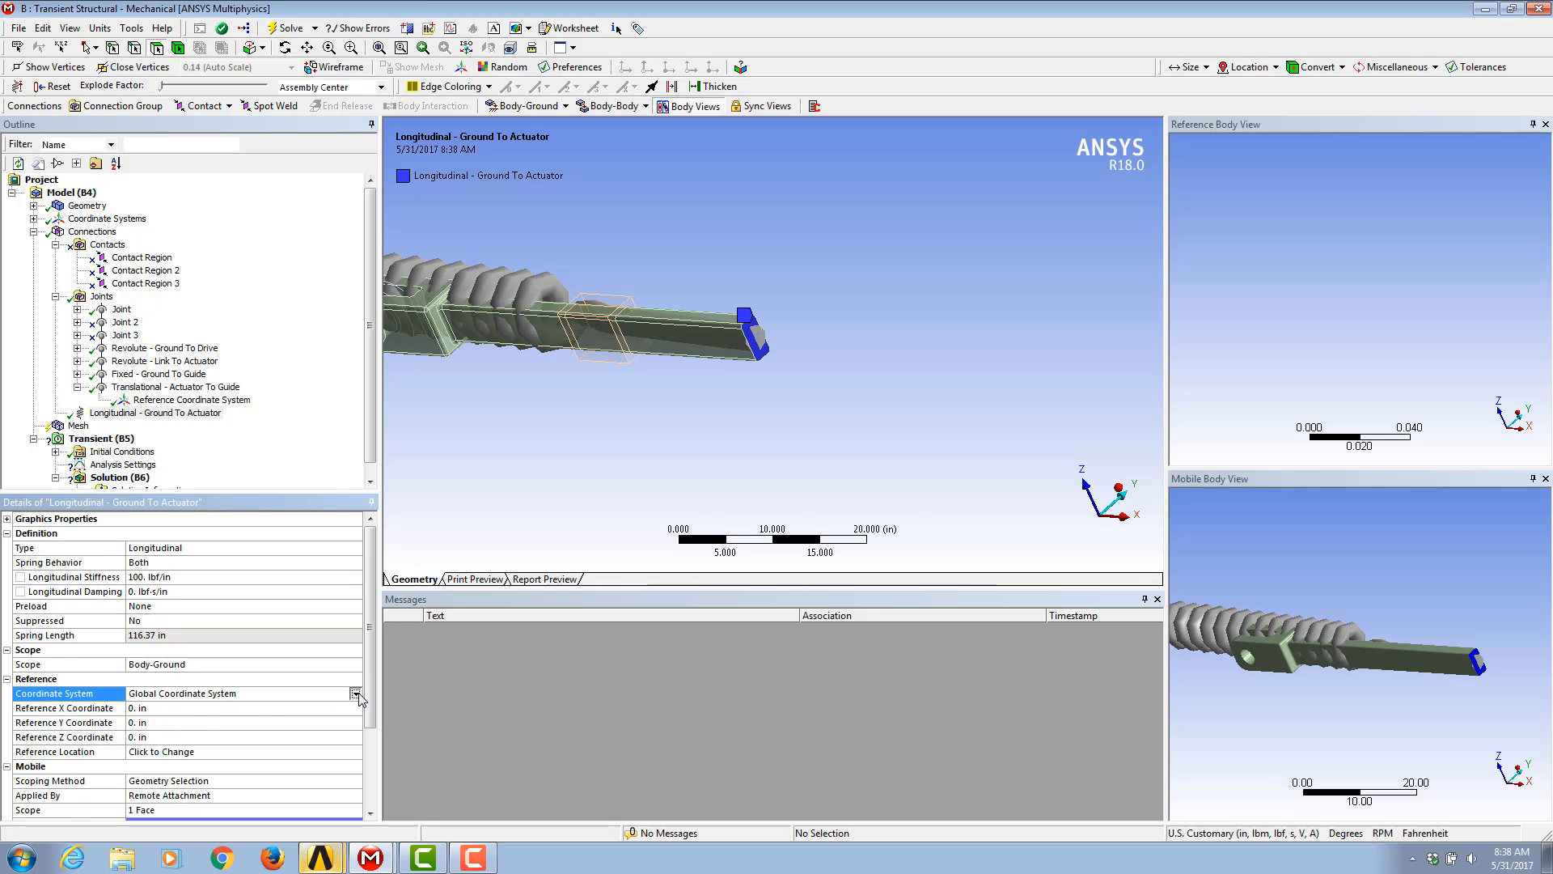
click(356, 694)
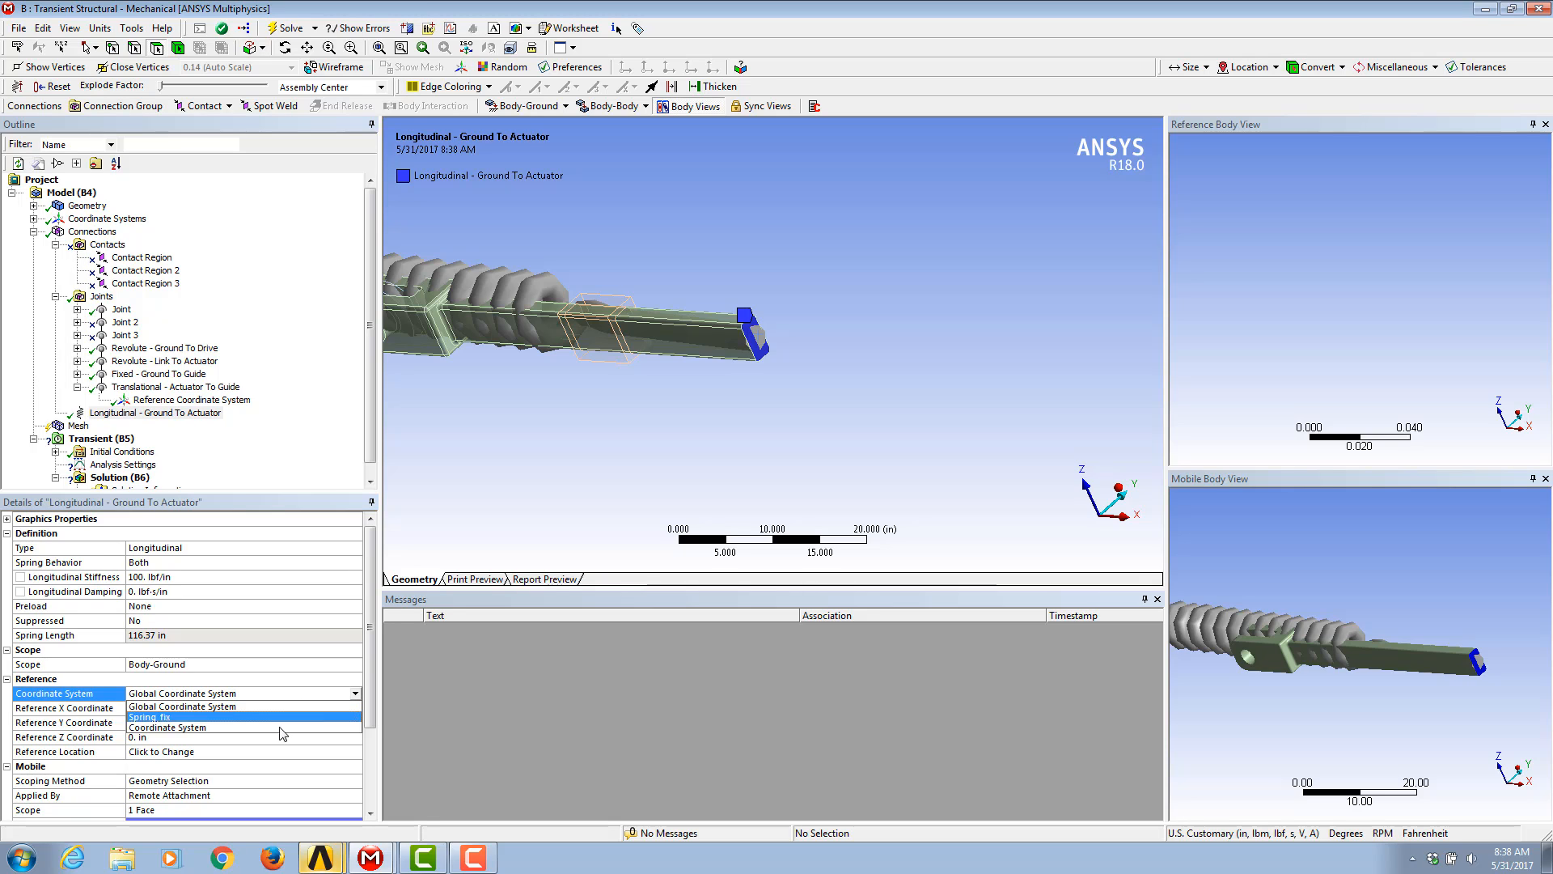
click(174, 727)
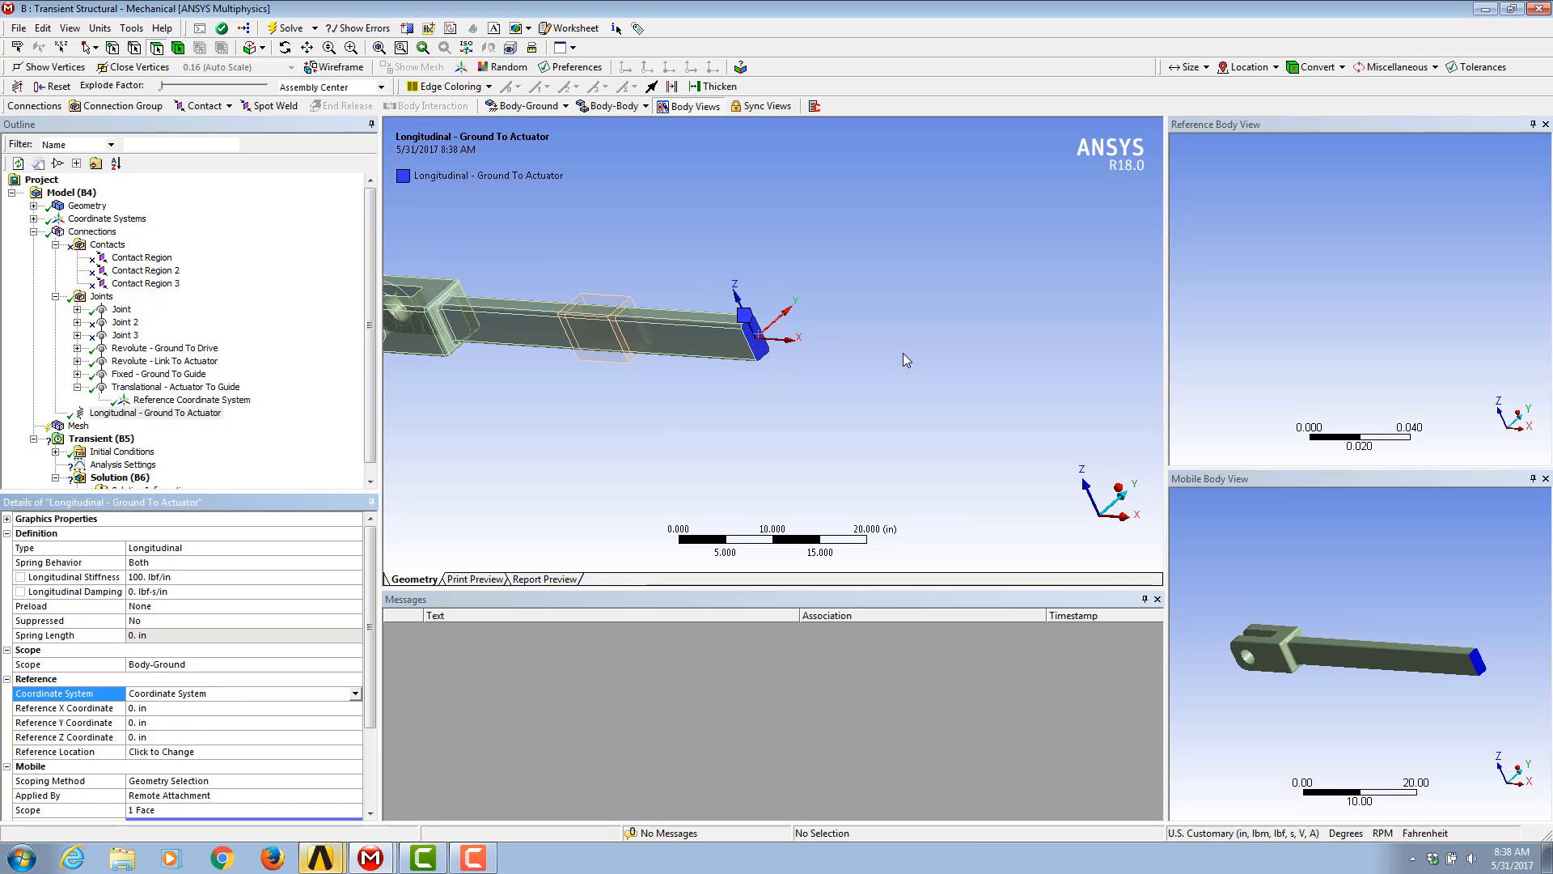
click(167, 708)
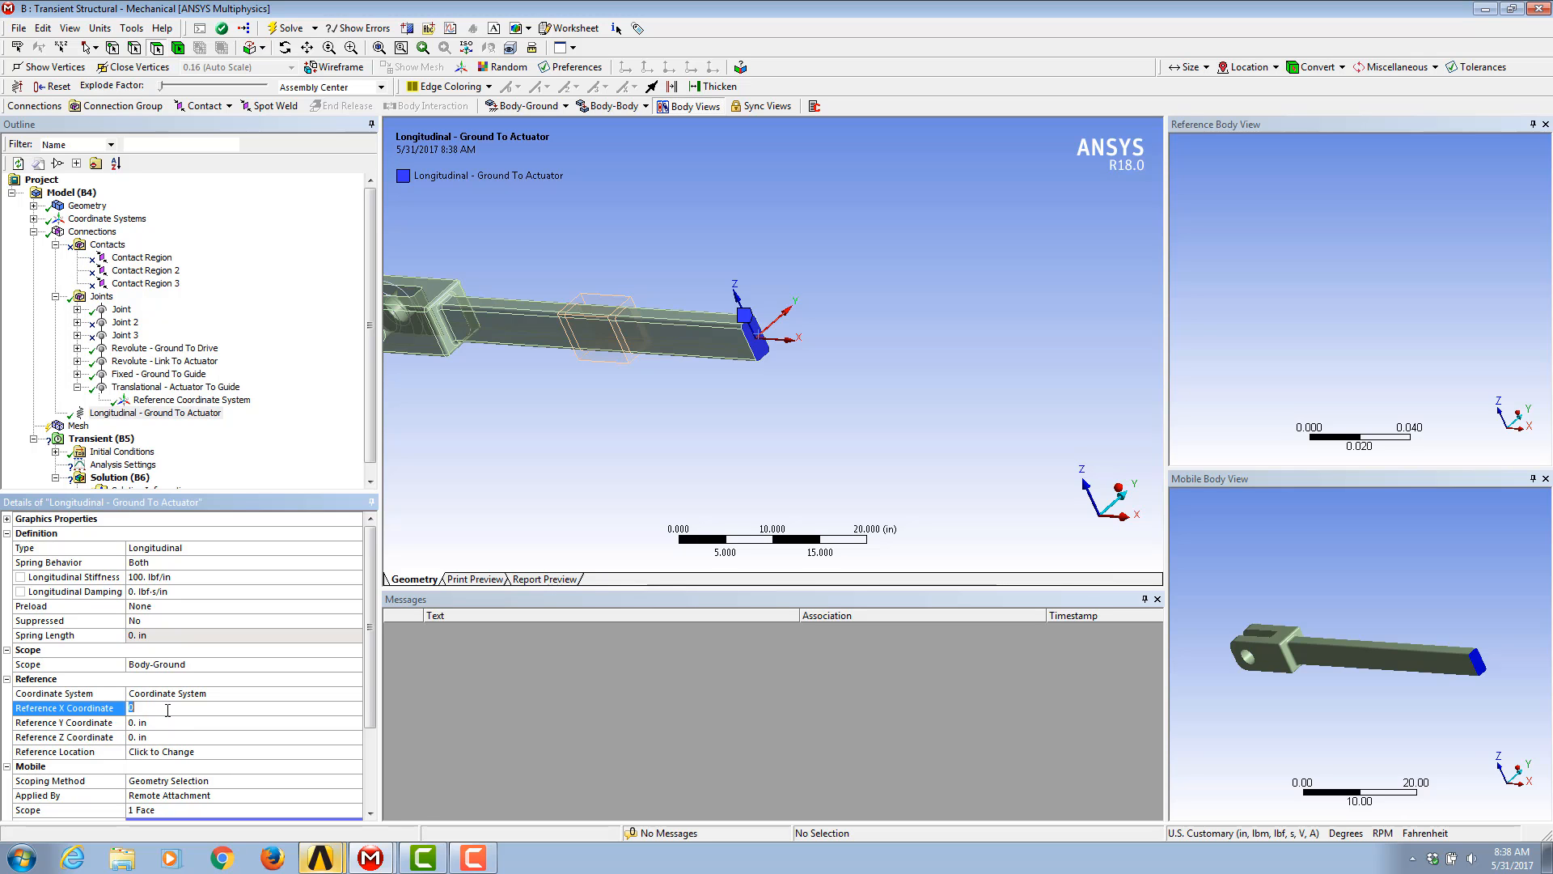
text(20)
key(Return)
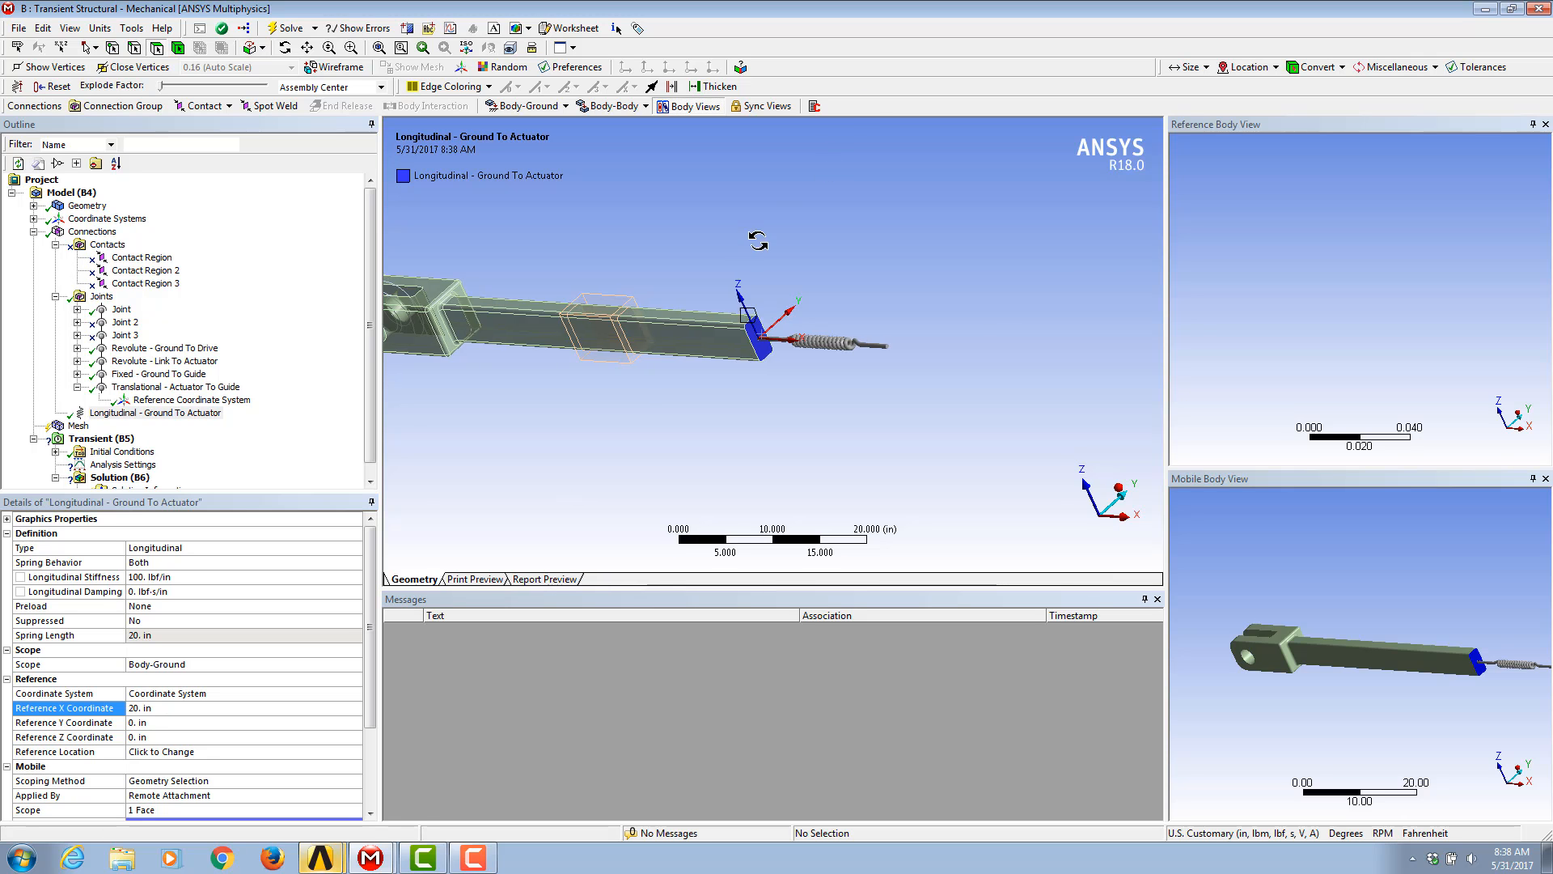
Step: Collapse the Contacts and Connections branches of the model tree and open the Mesh settings
scroll(809, 243, down, 5)
scroll(896, 466, down, 2)
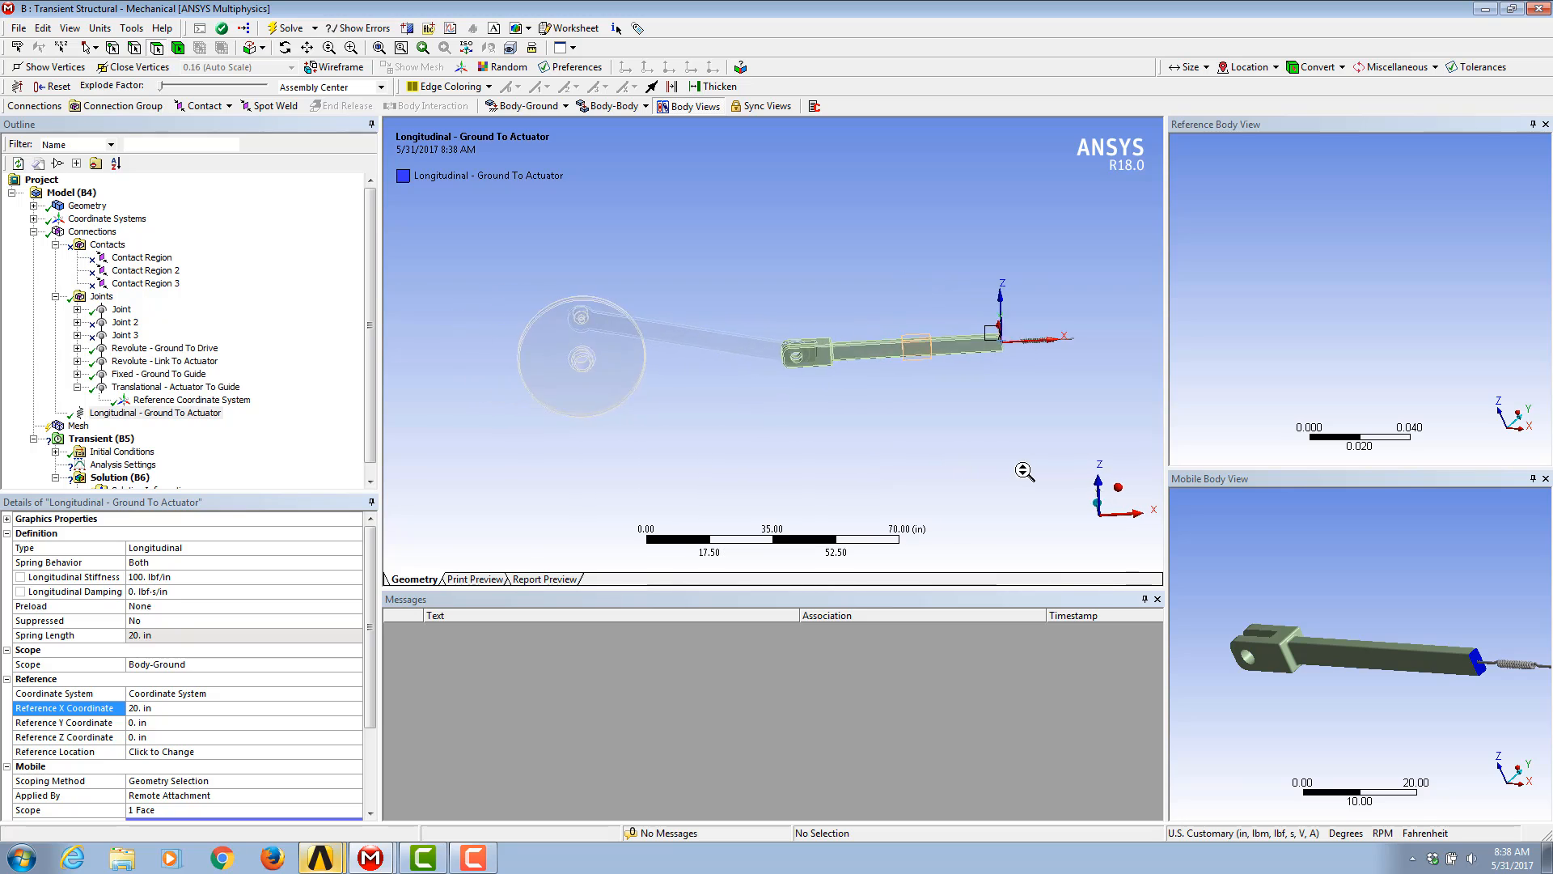
click(55, 245)
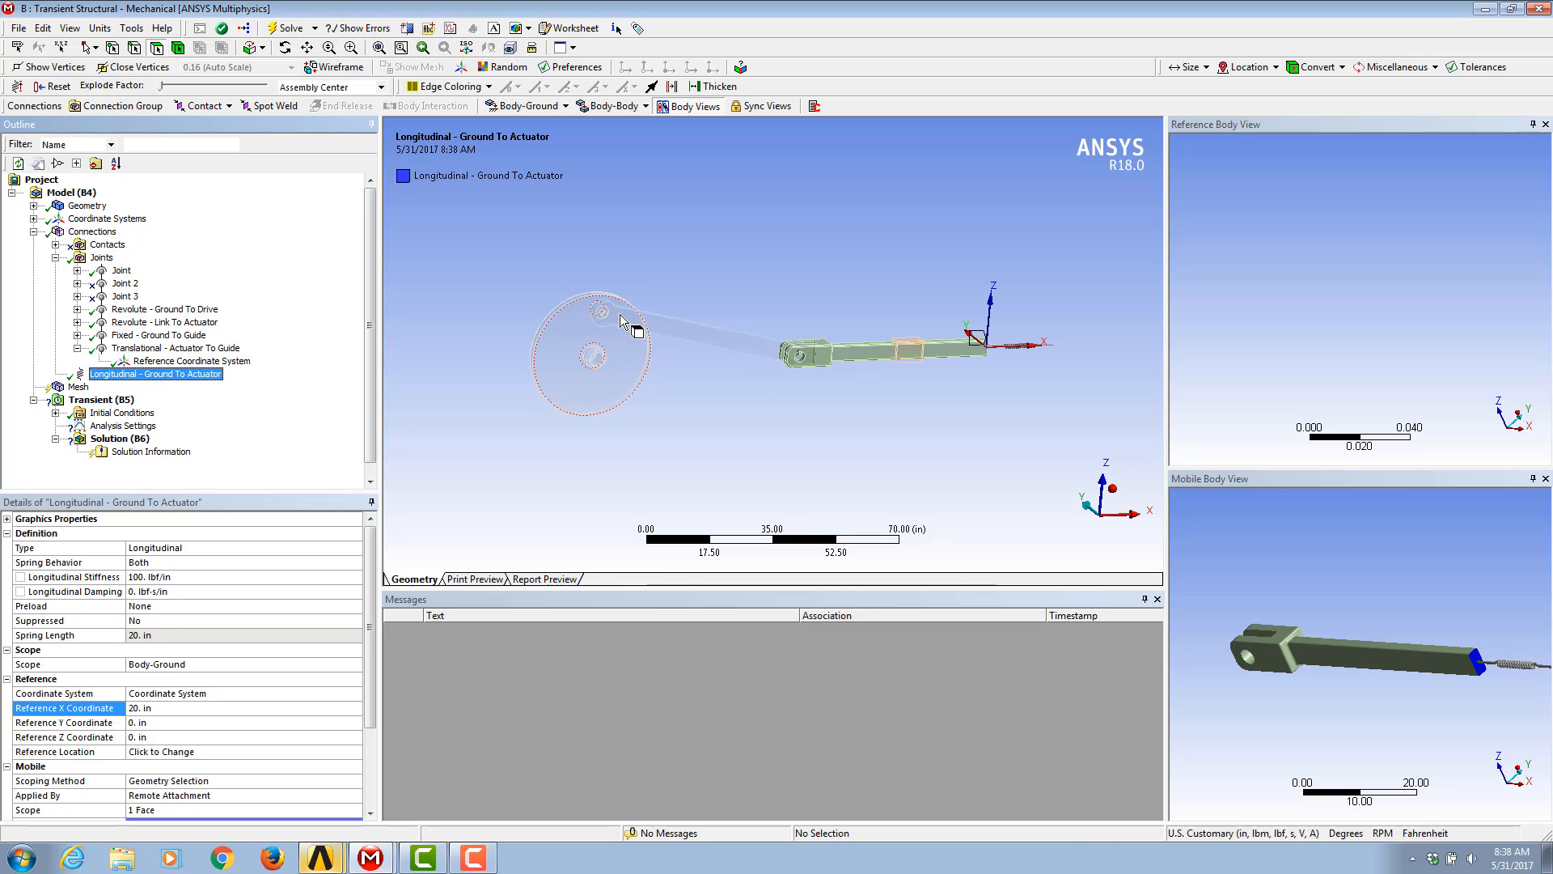
click(90, 257)
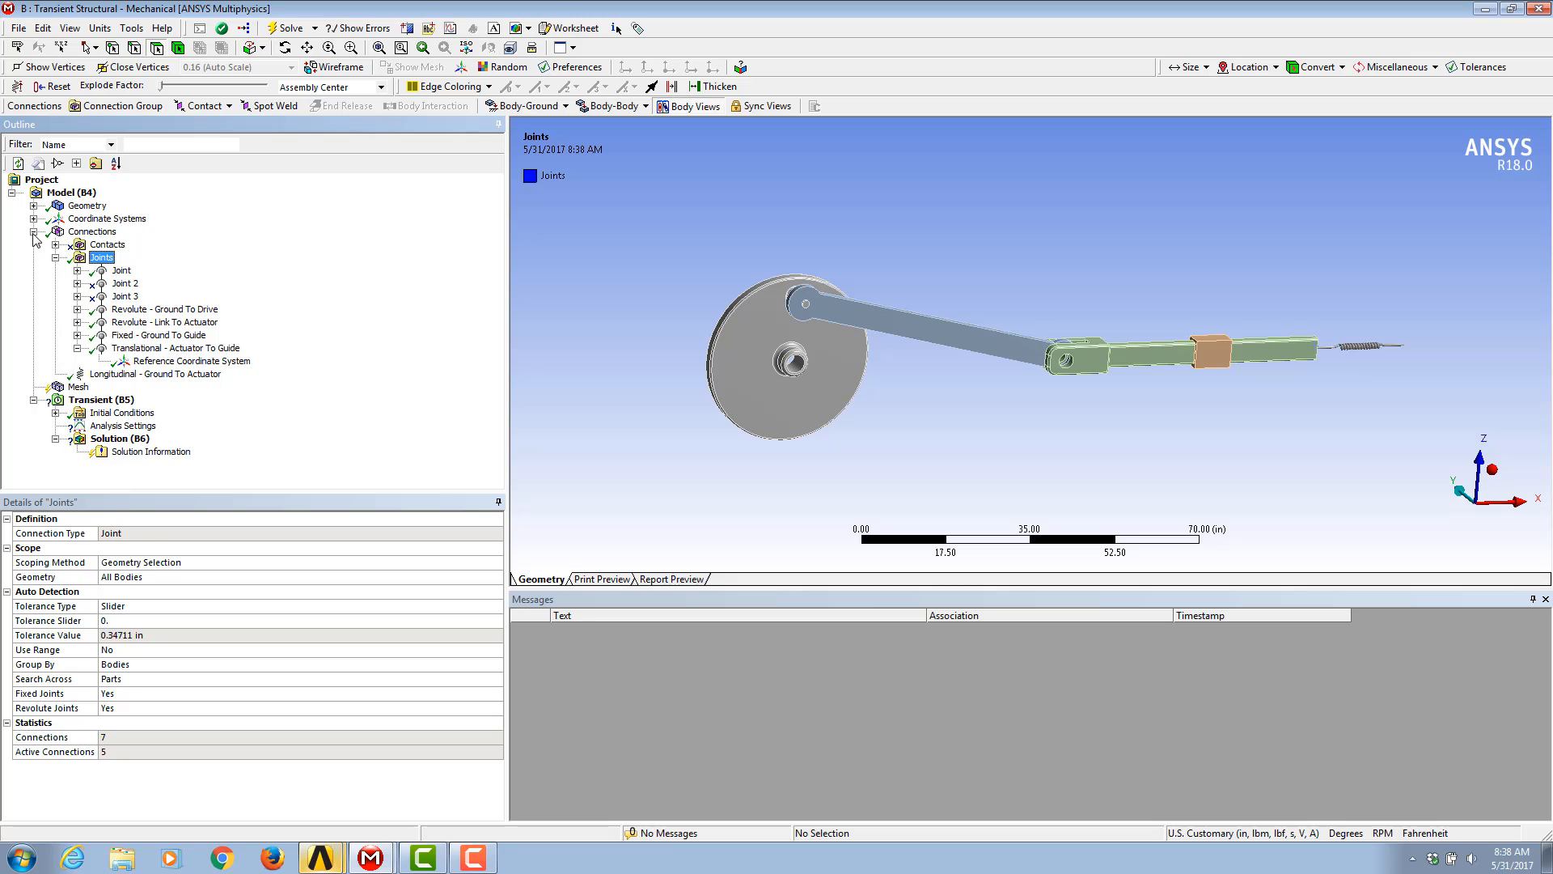
click(33, 232)
click(74, 245)
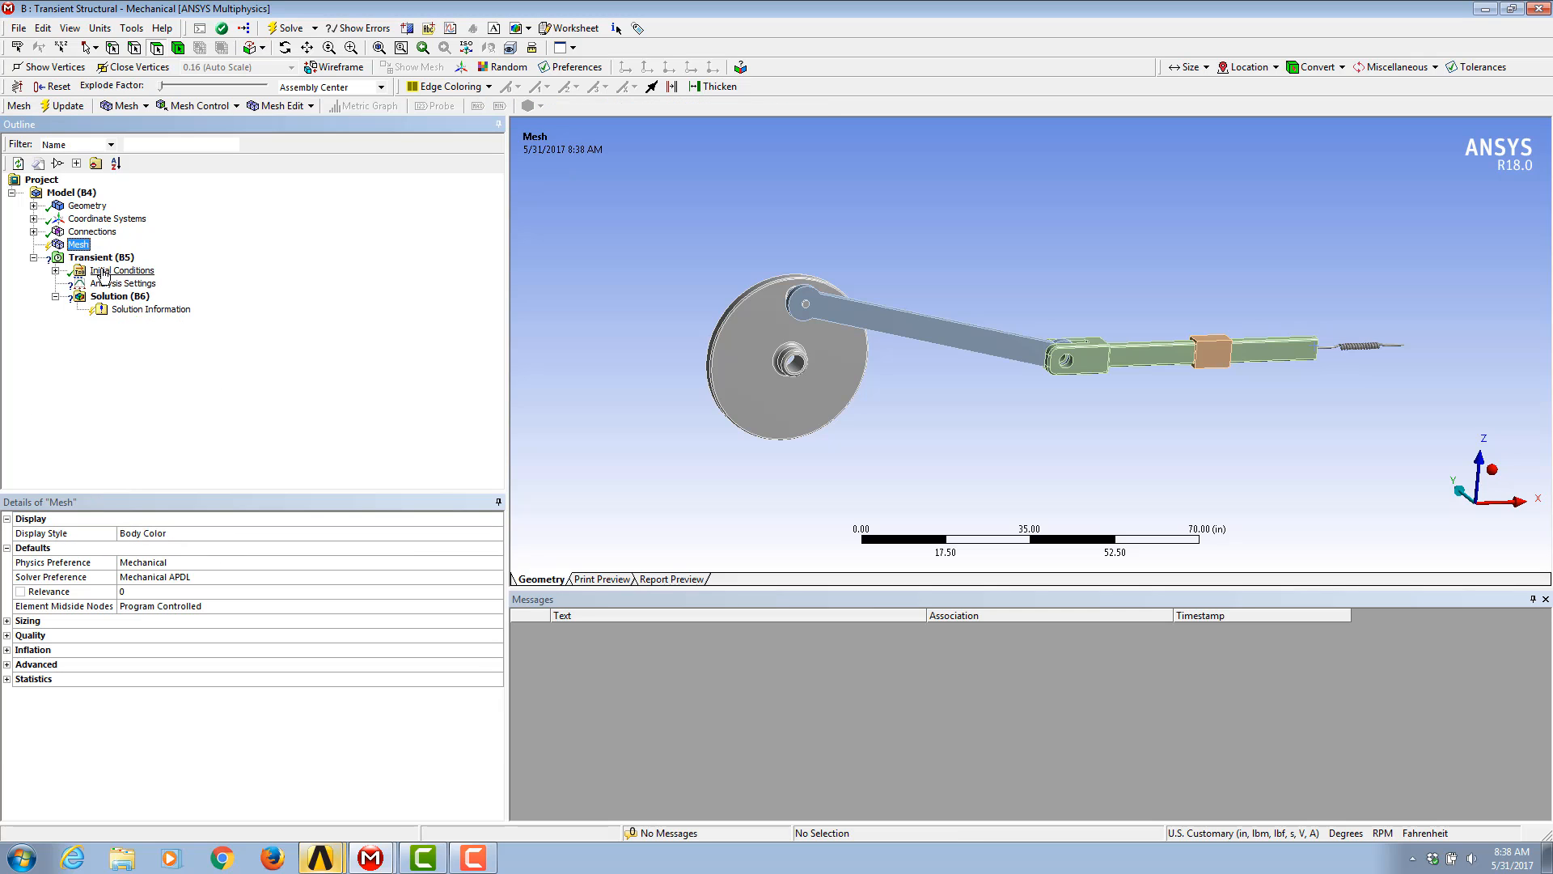
Step: Add a joint load to the Transient analysis from the Revolute - Ground To Drive joint
click(102, 258)
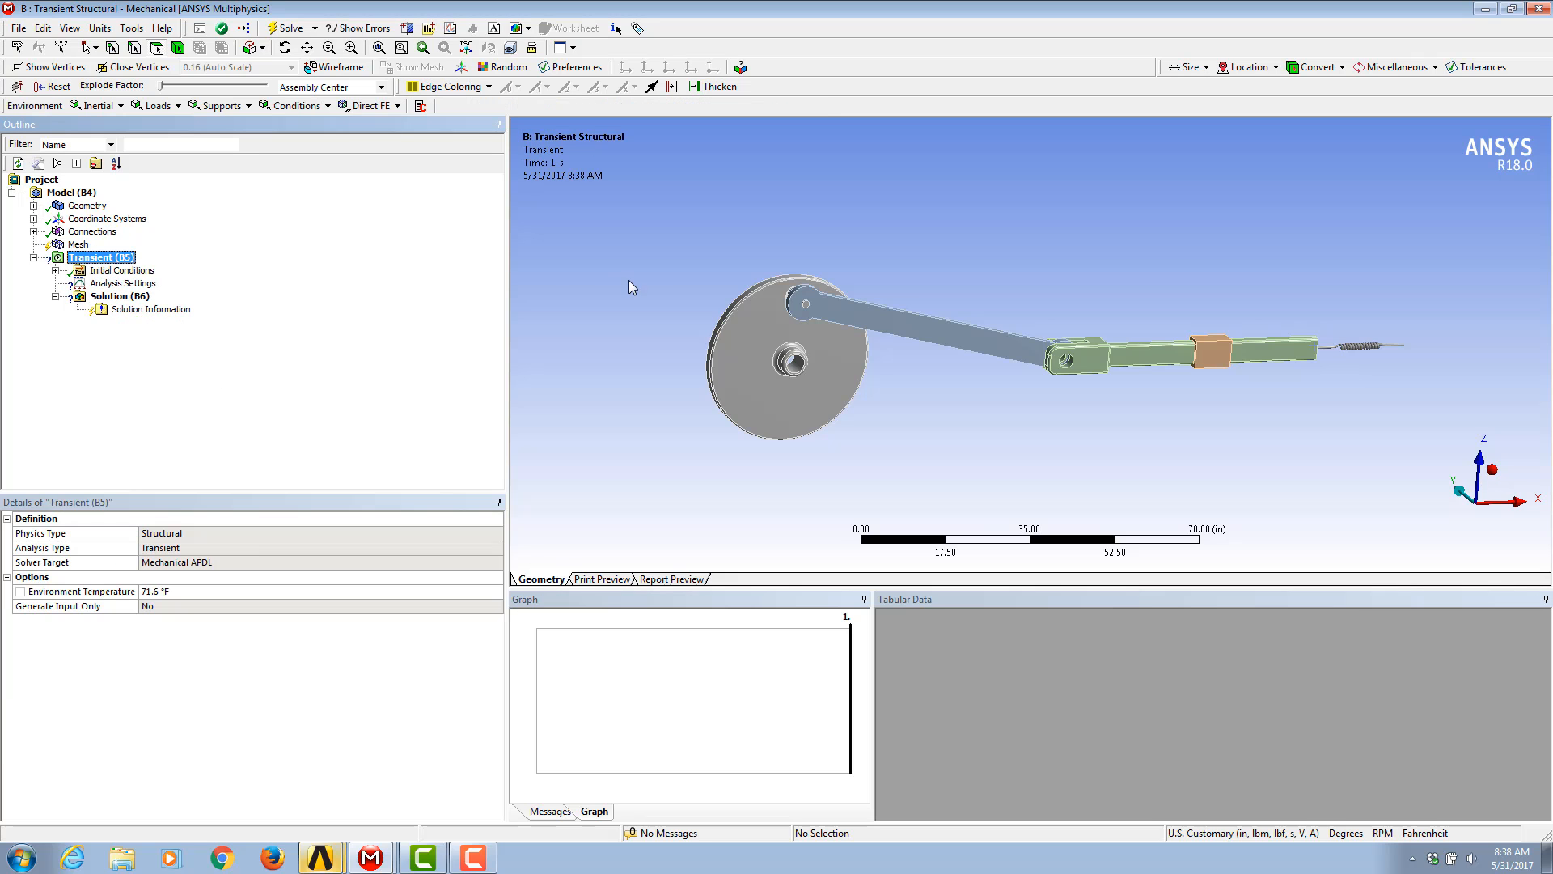
ctrl+middle_drag(807, 362, 768, 393)
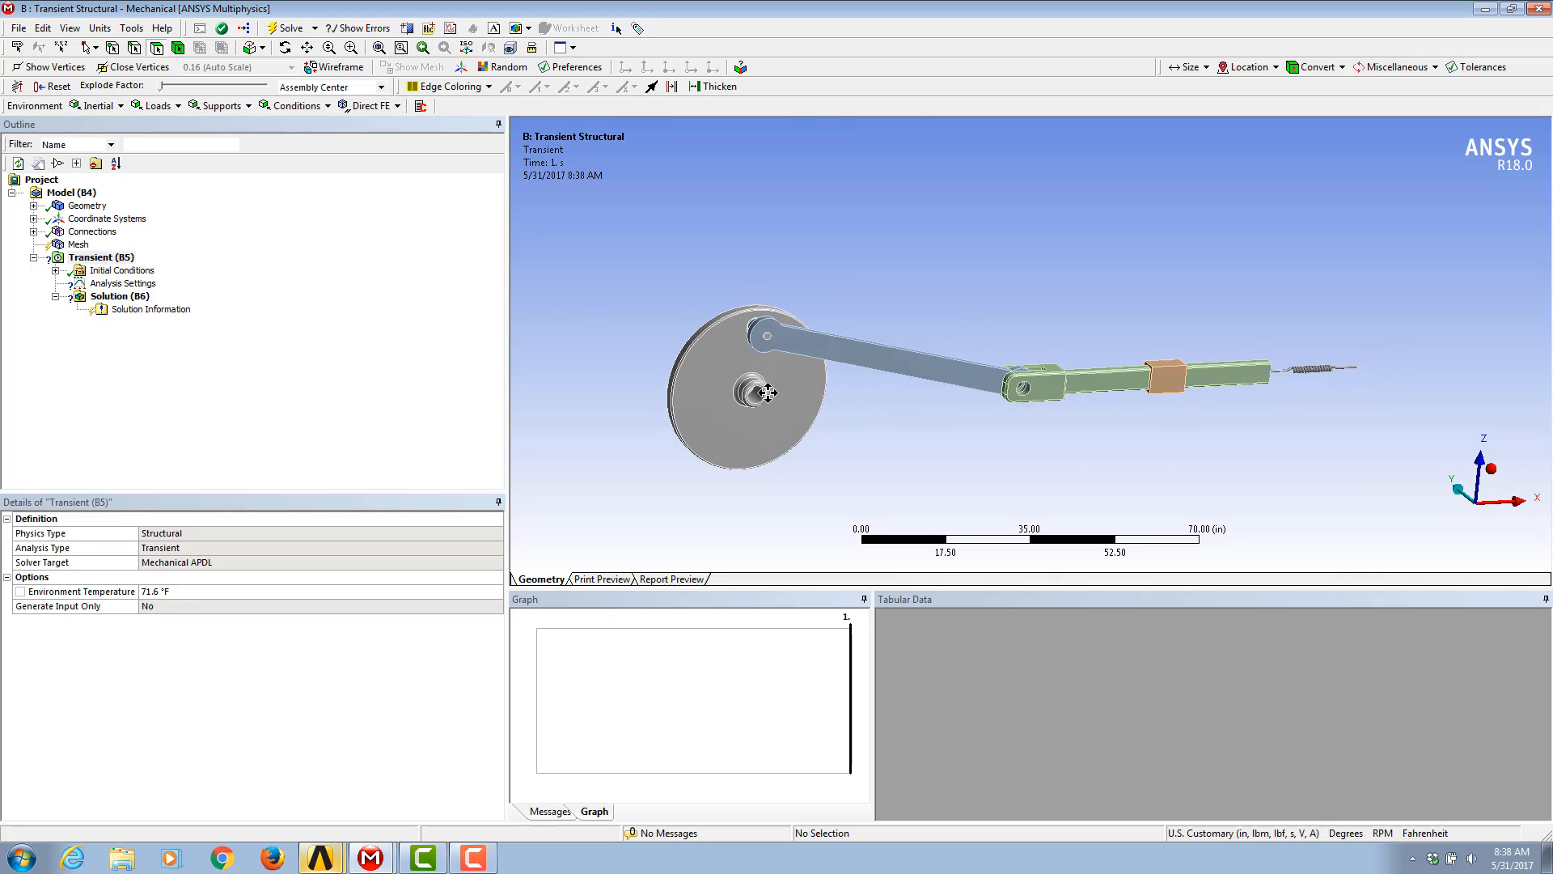
middle_drag(1150, 359, 1186, 385)
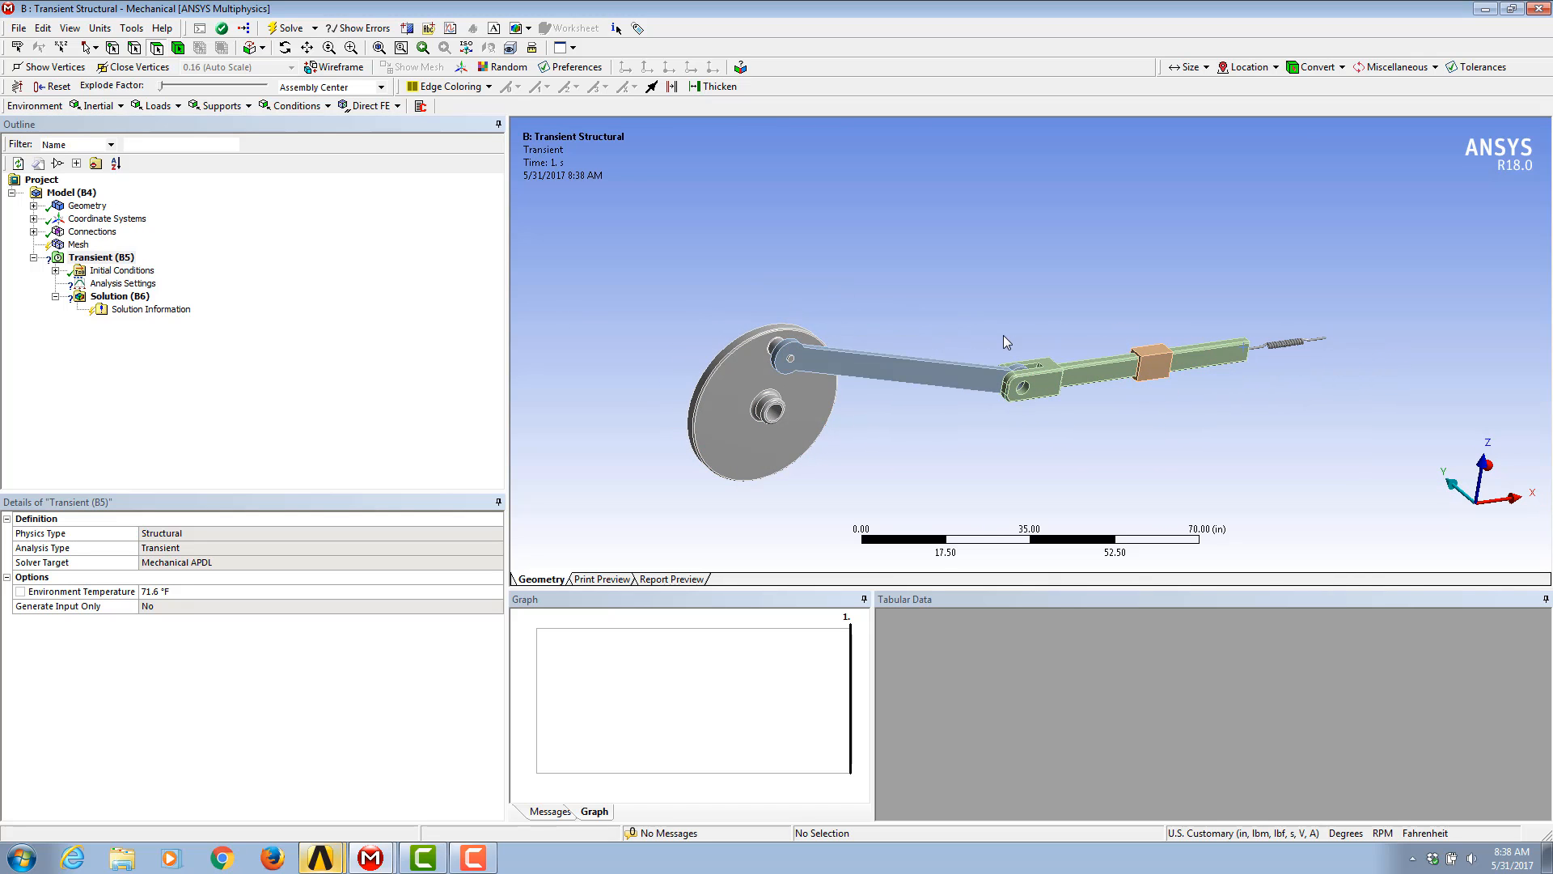
click(1163, 349)
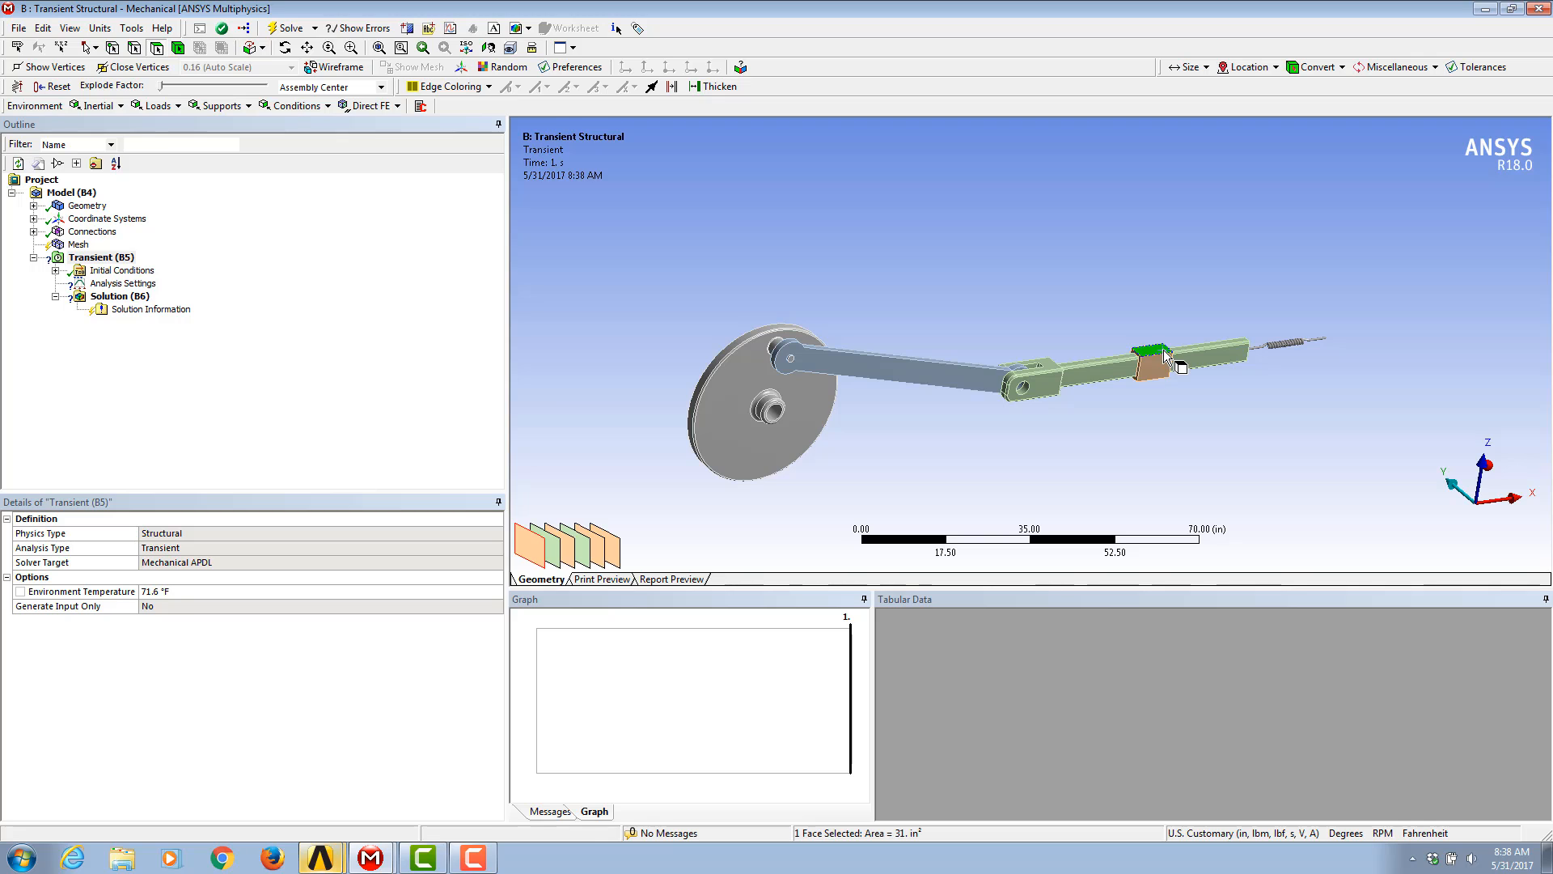
click(772, 411)
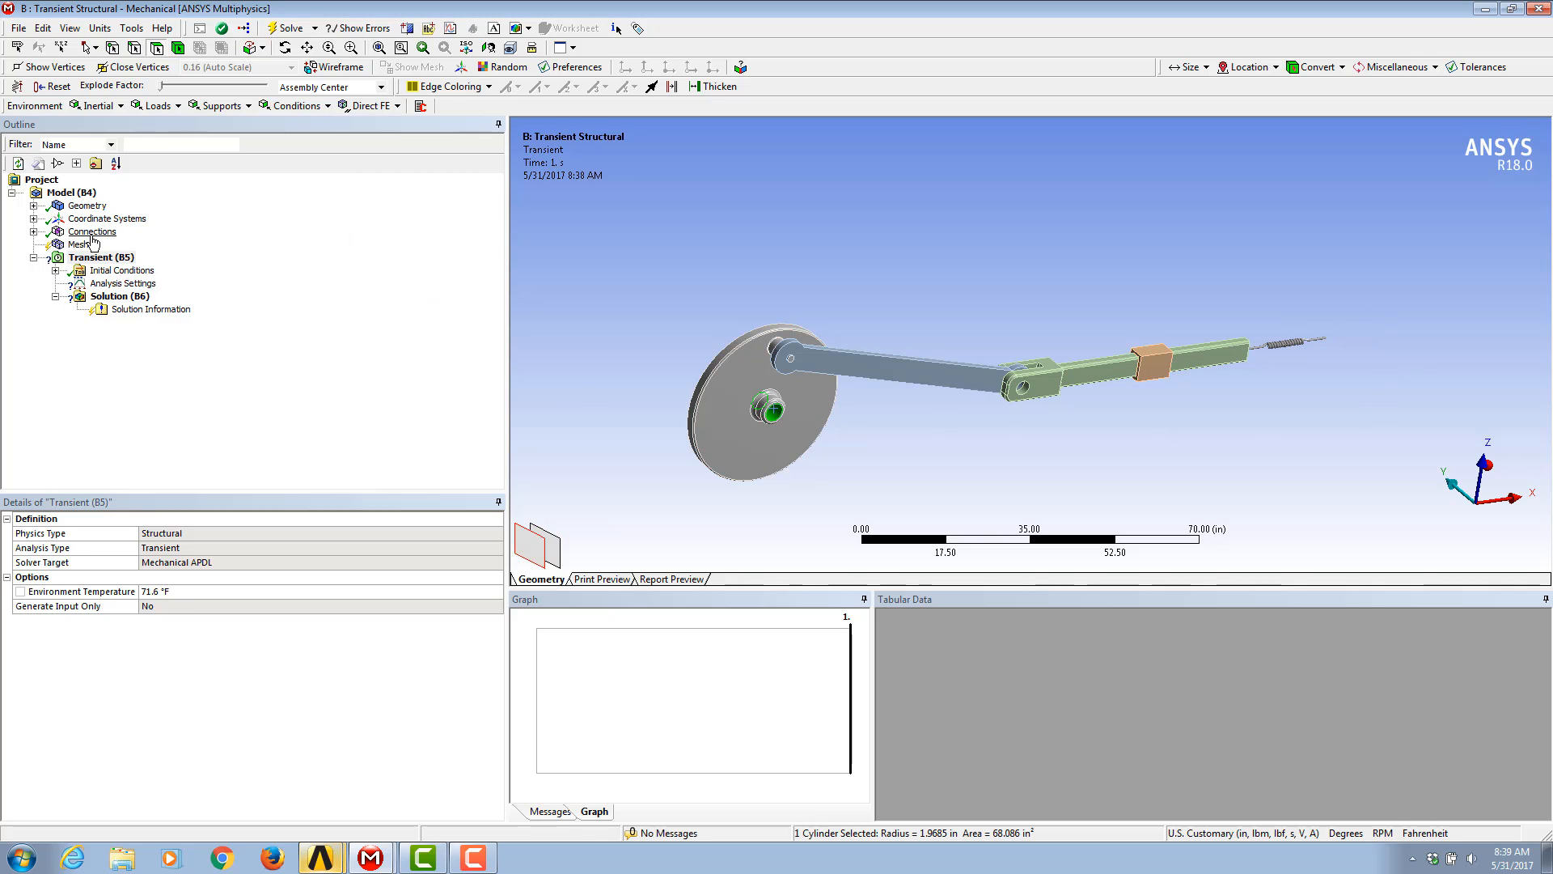
click(33, 232)
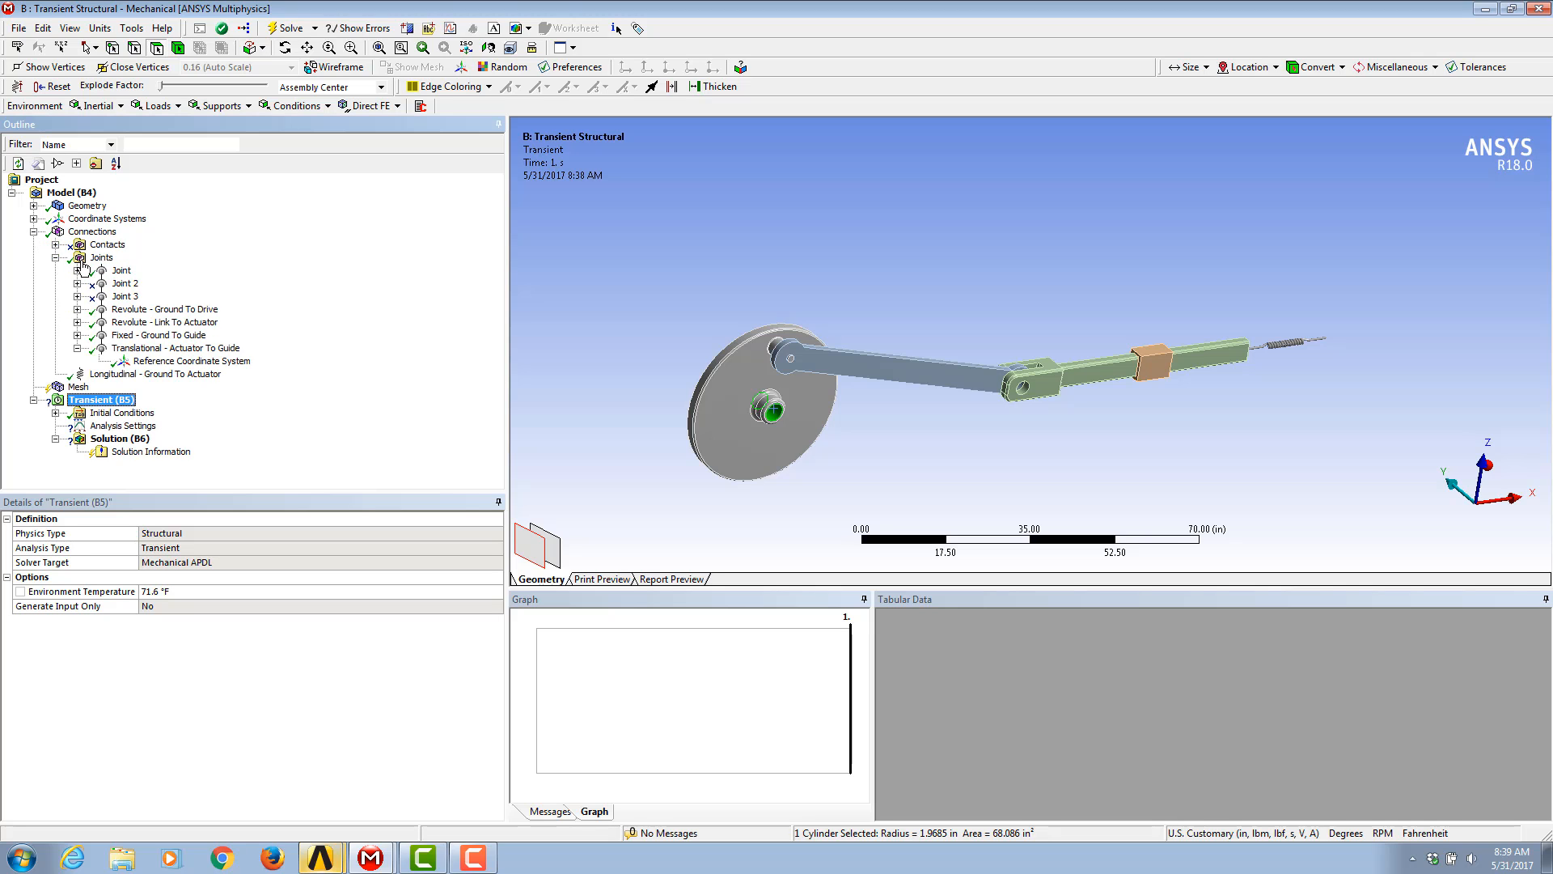
click(164, 309)
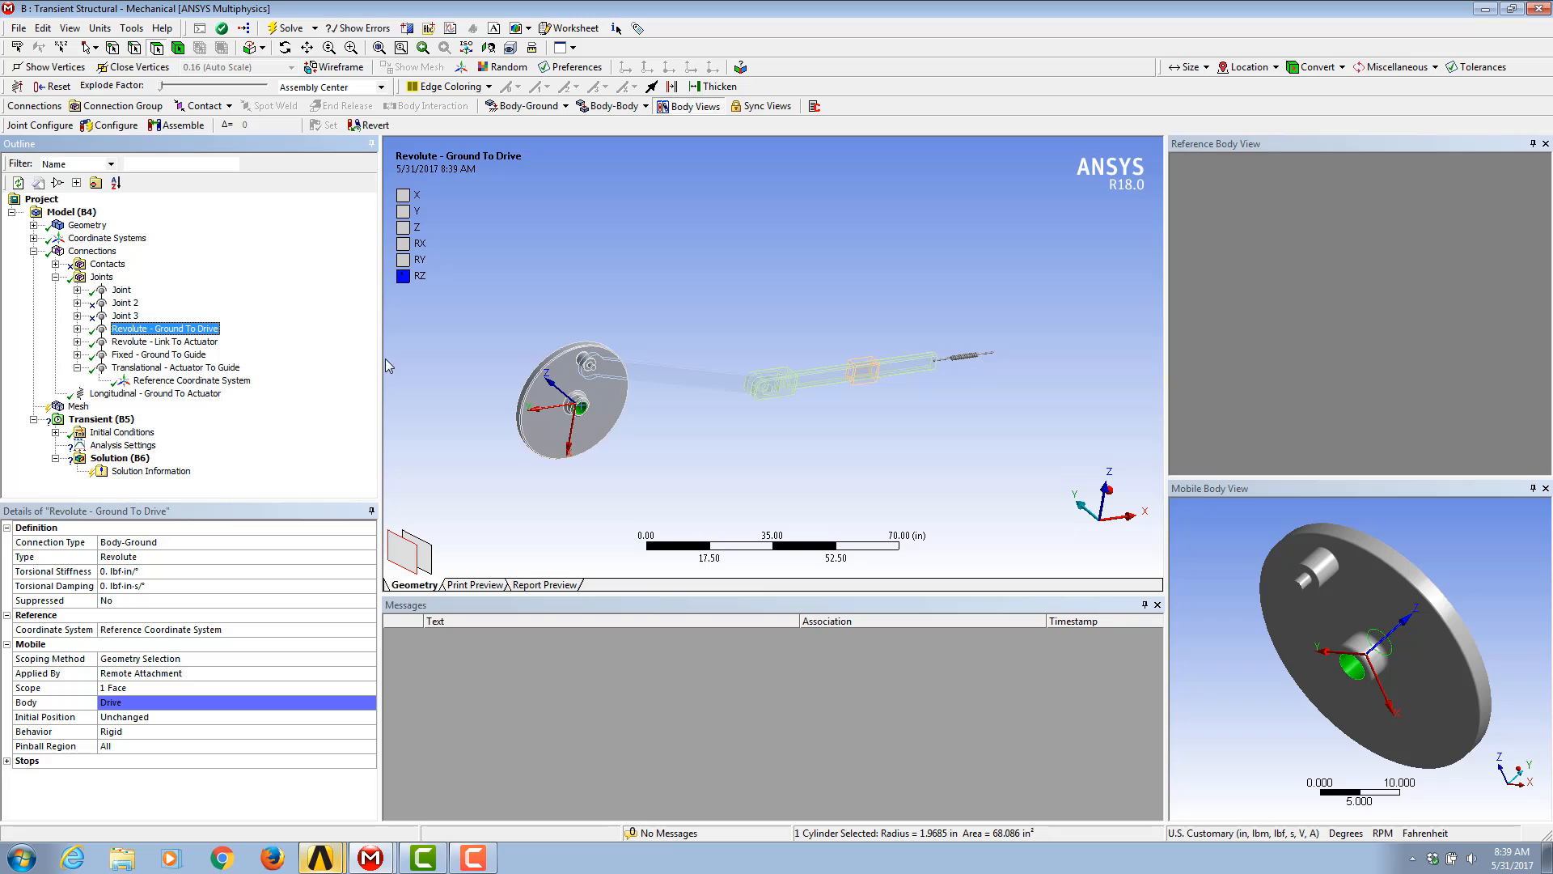
drag(158, 328, 108, 424)
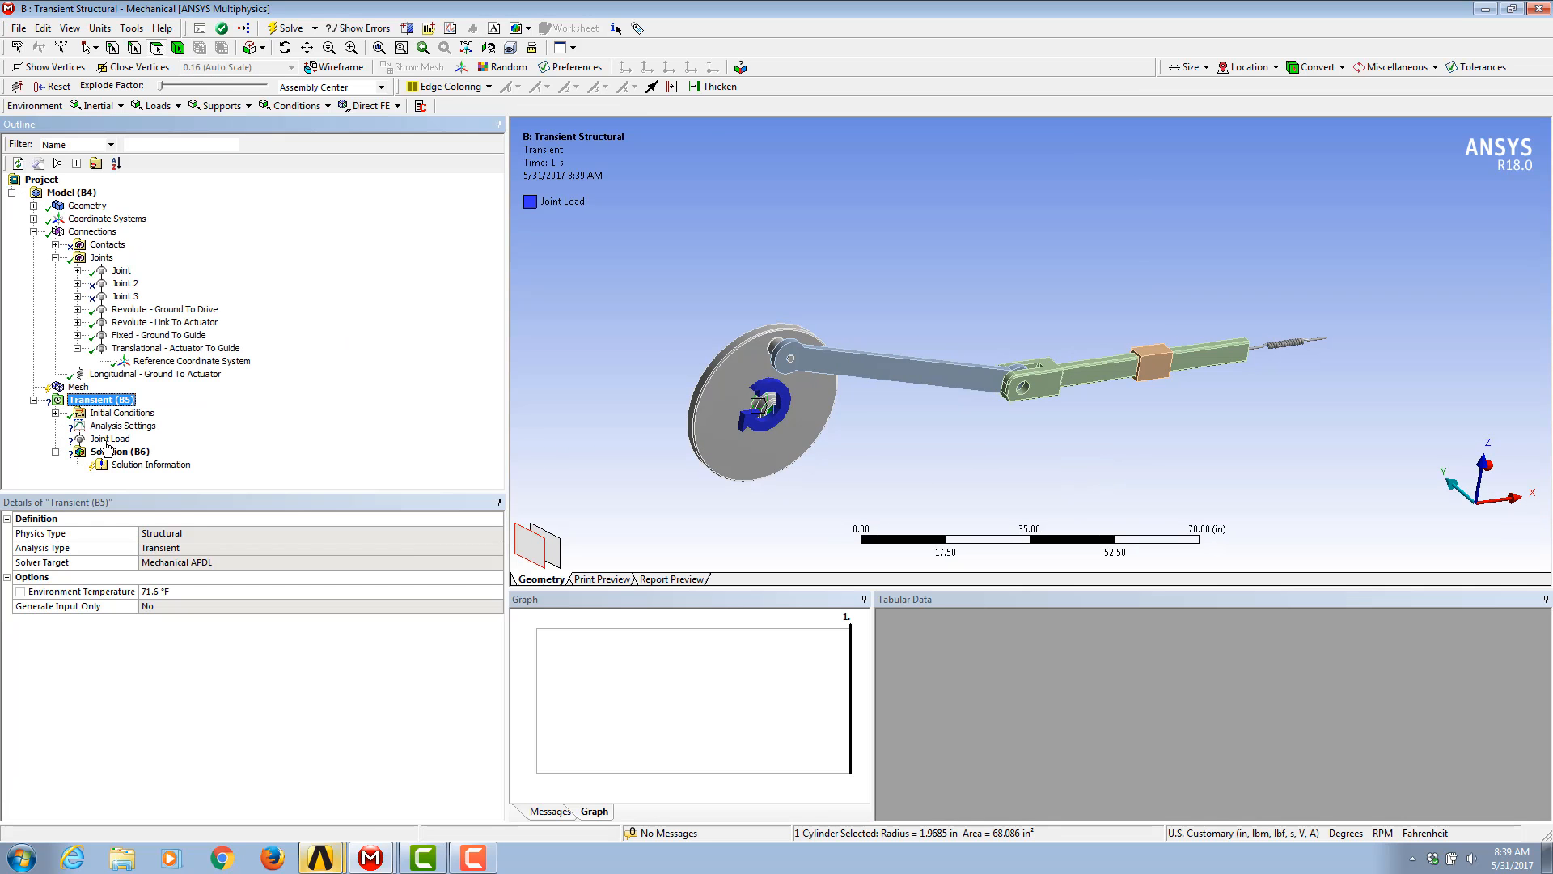
Step: Set the type of the drive's joint load to Rotation
click(107, 439)
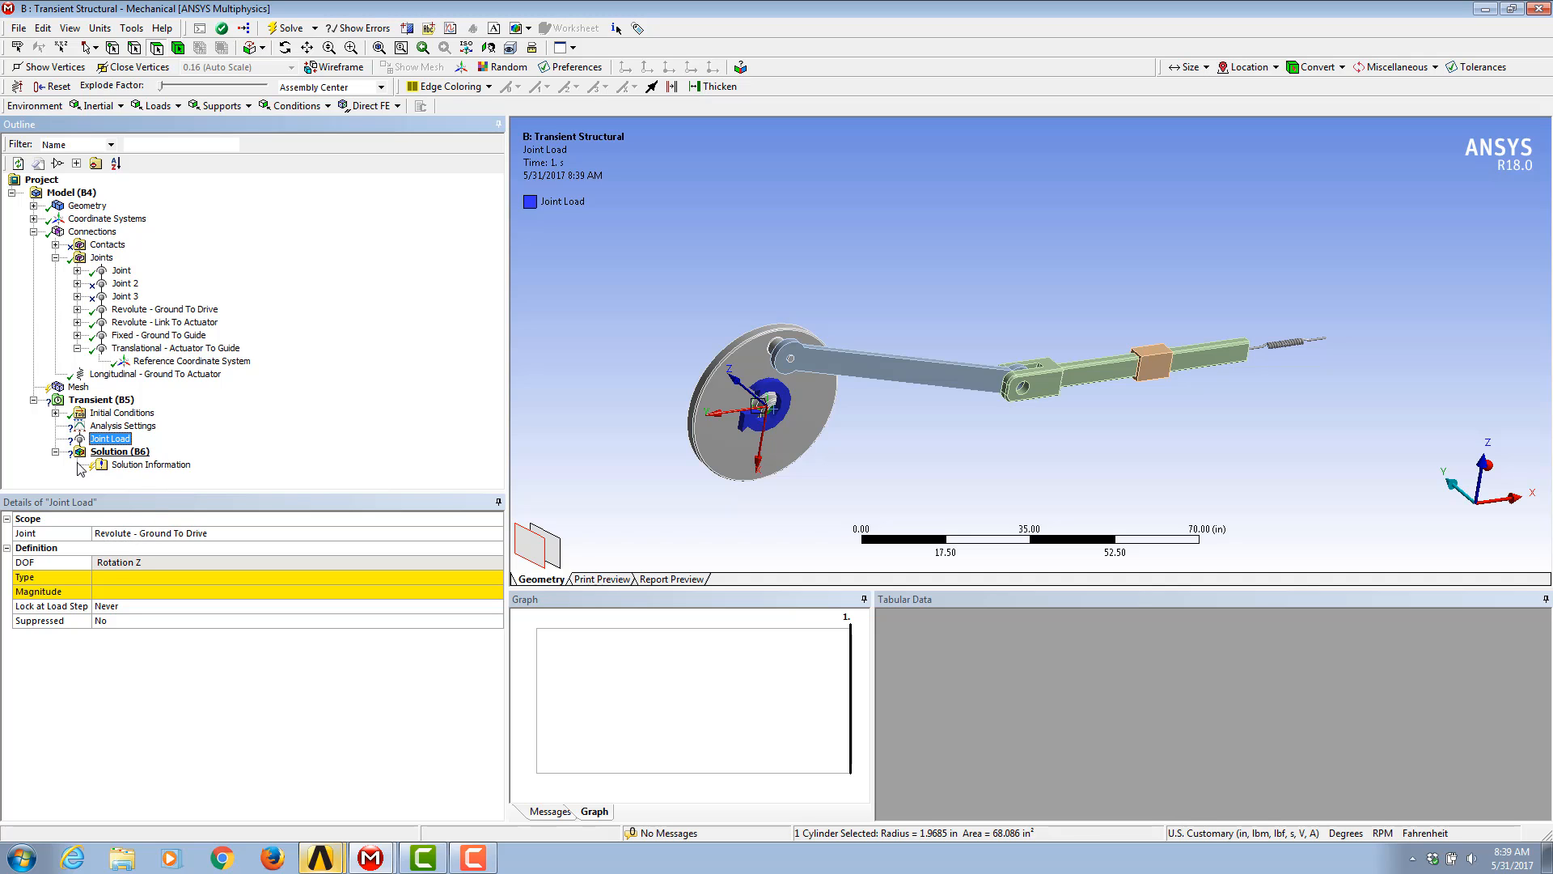
click(226, 580)
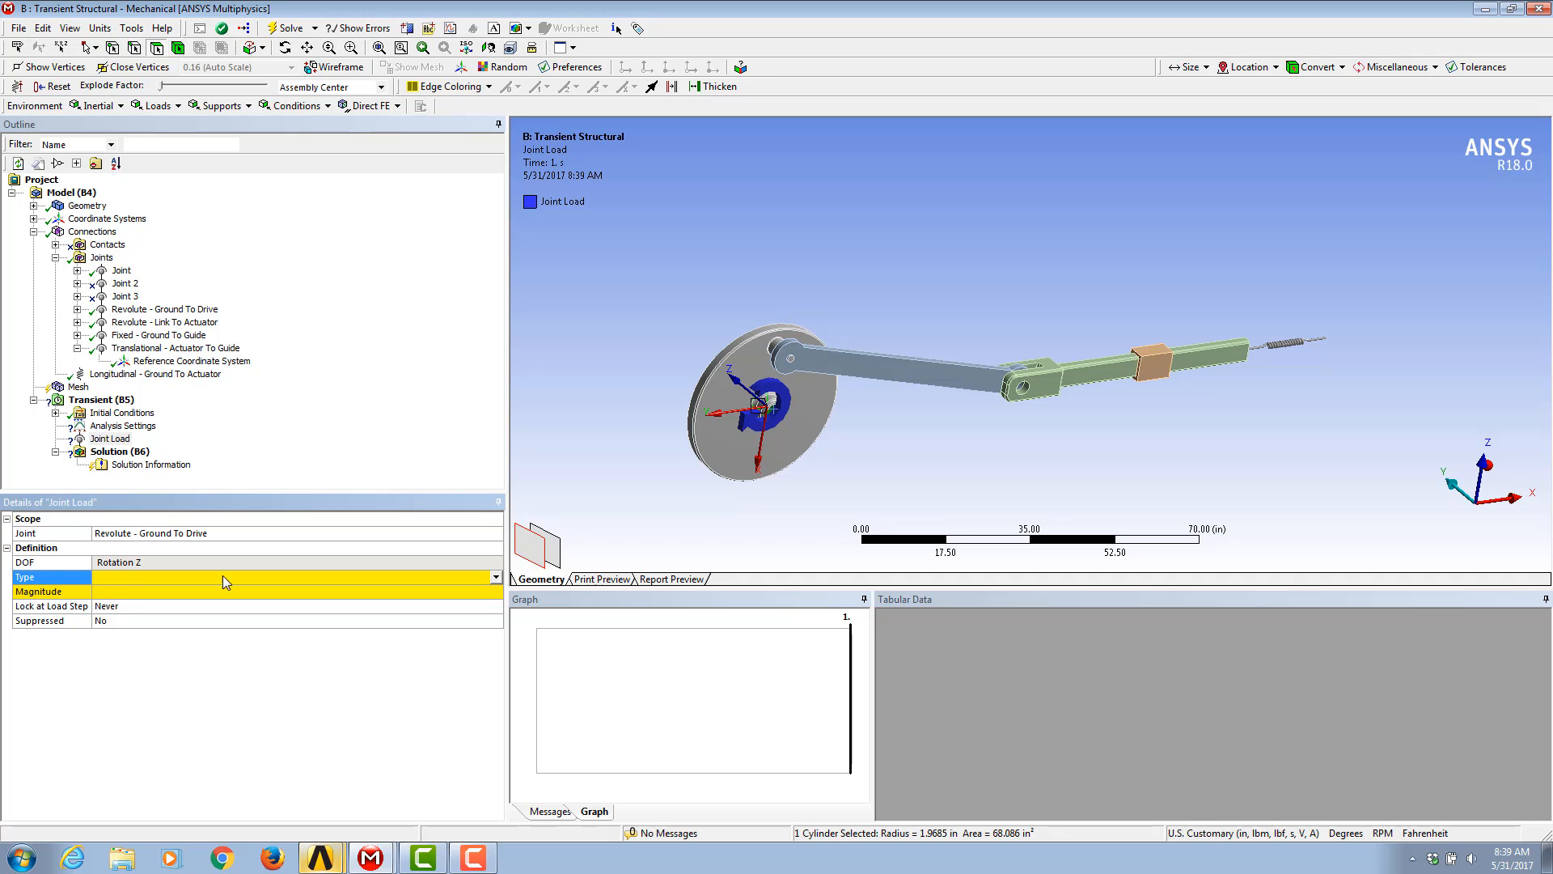
click(495, 577)
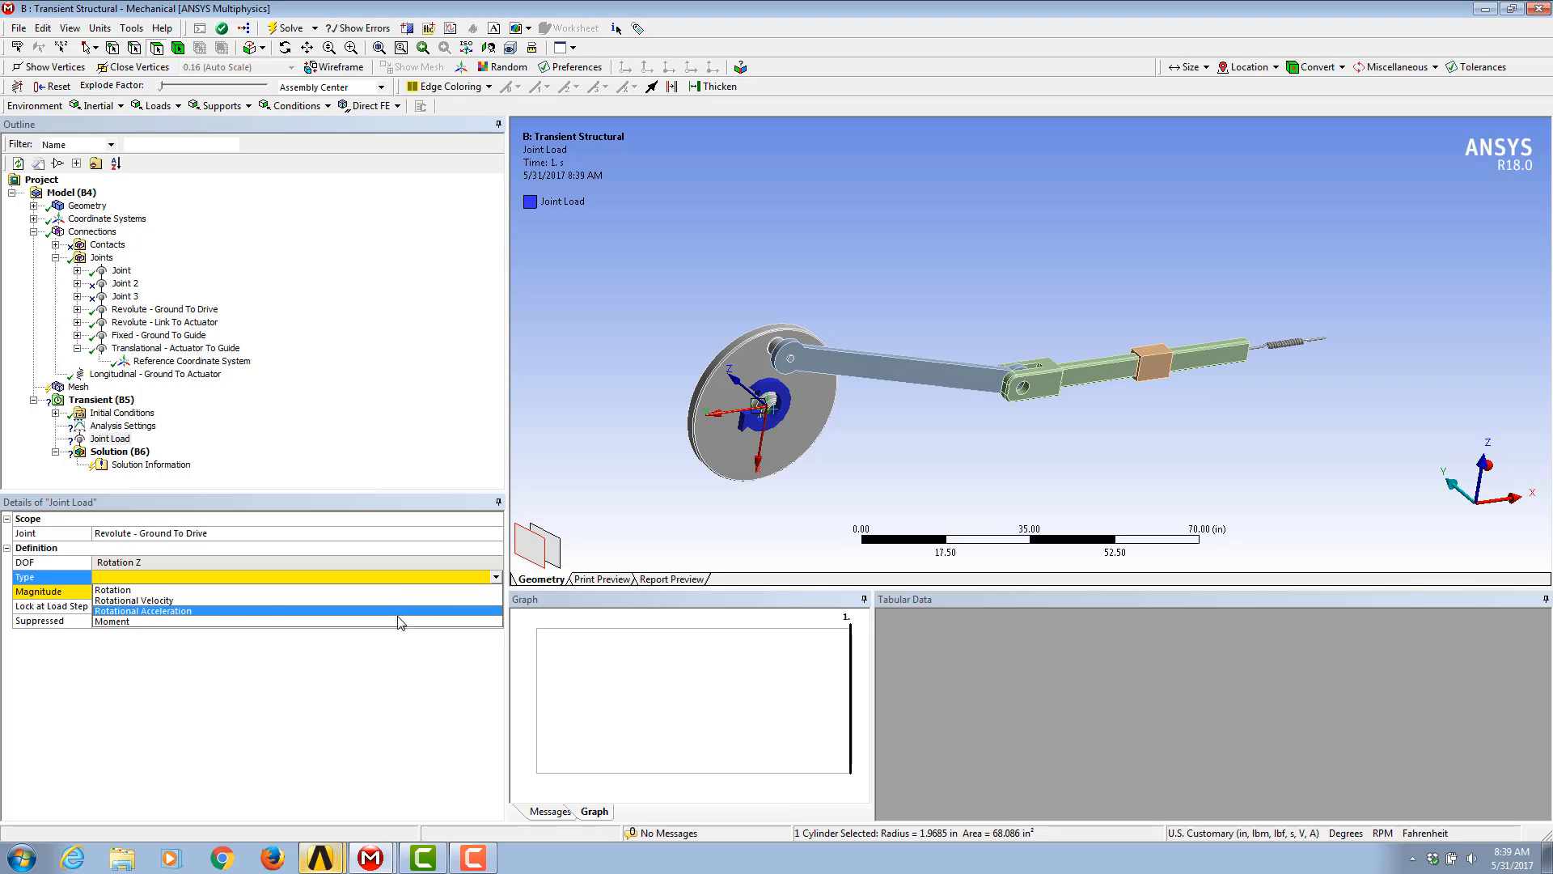
click(150, 591)
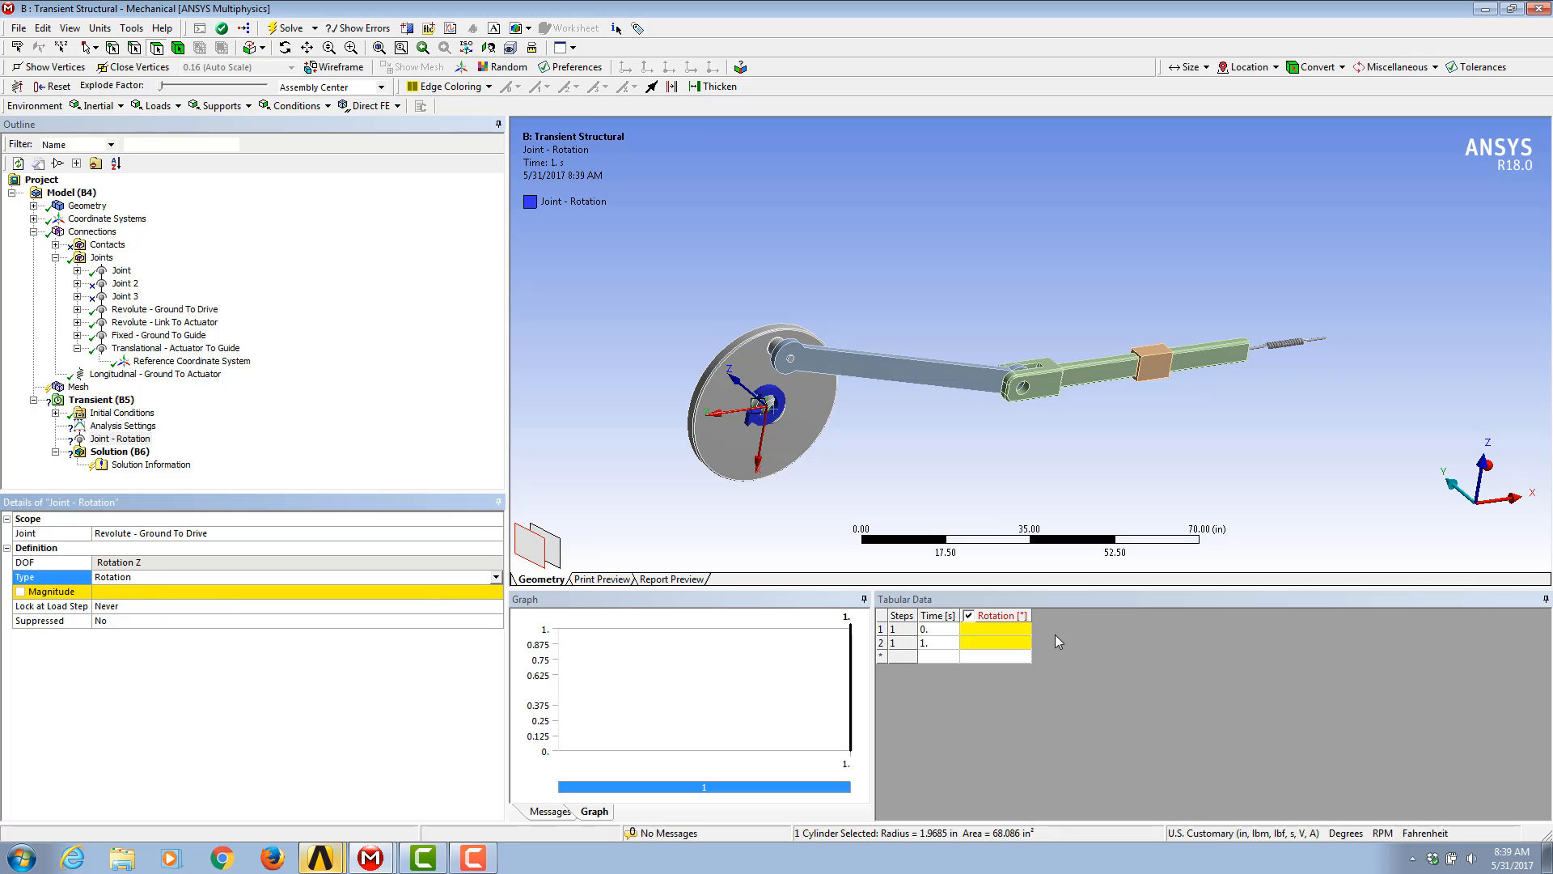
Step: Set the step end time to 5 s in the Analysis Settings
click(117, 426)
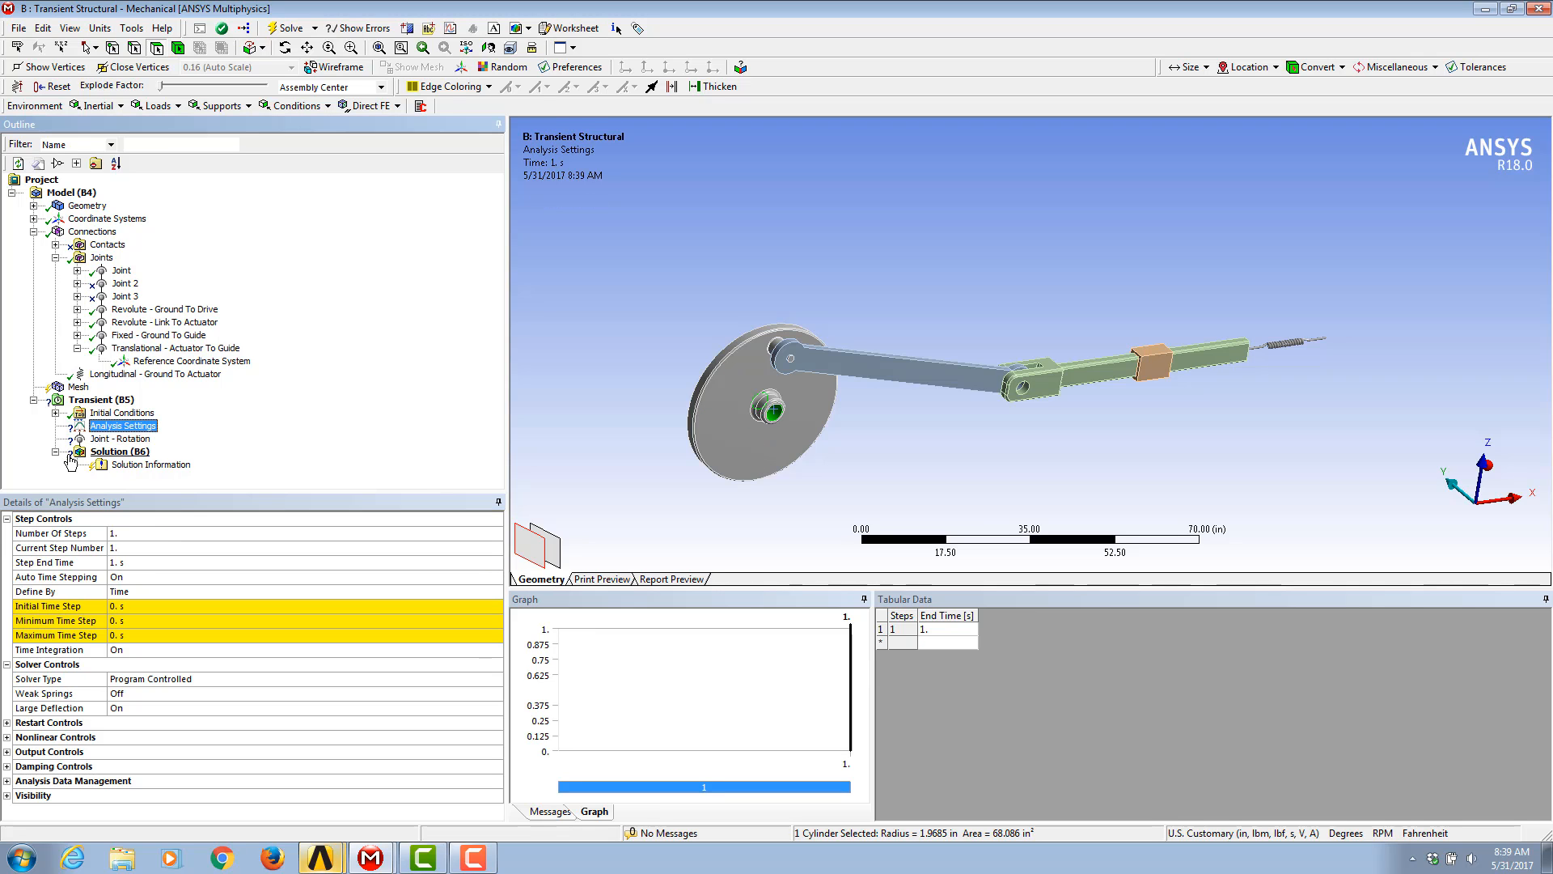
click(125, 606)
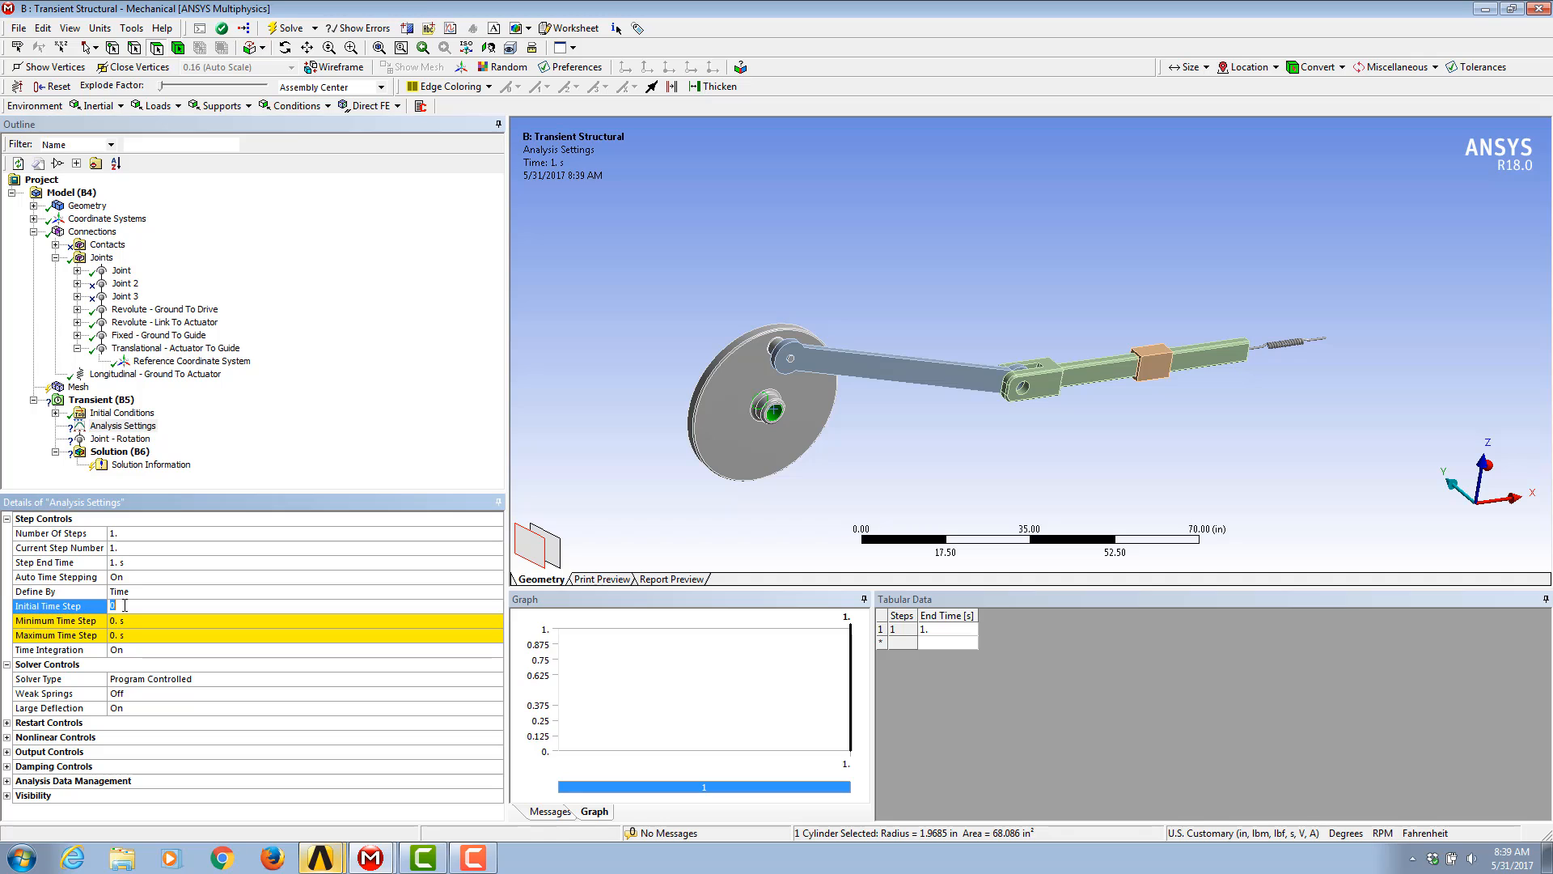
click(117, 561)
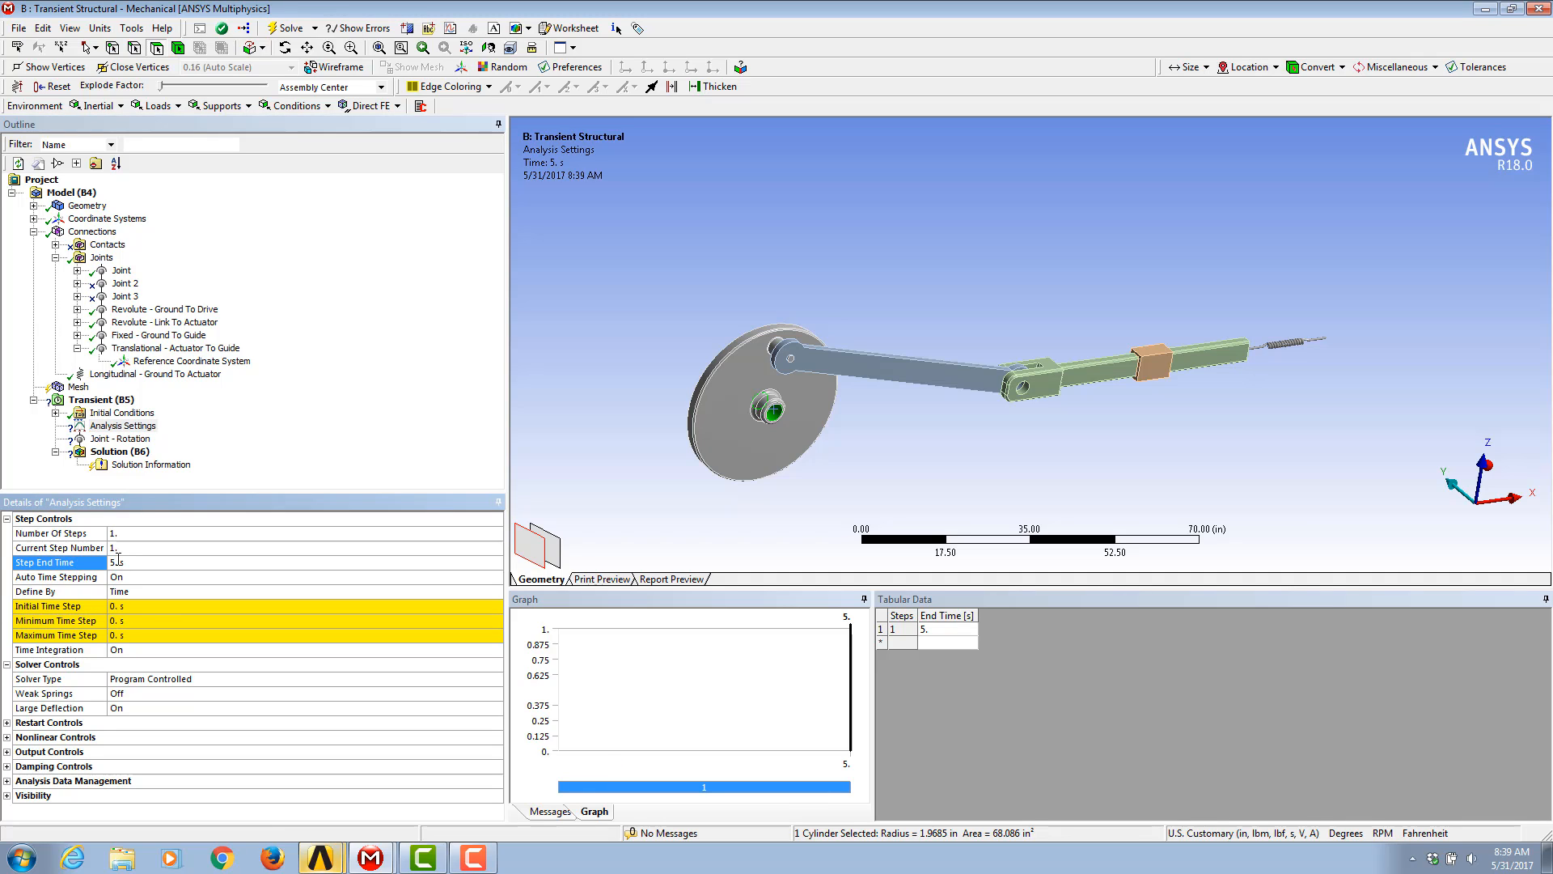
Step: Set the initial time step to 0.1 s, the minimum time step to 0.05 s and the maximum time step to 1 s
click(154, 609)
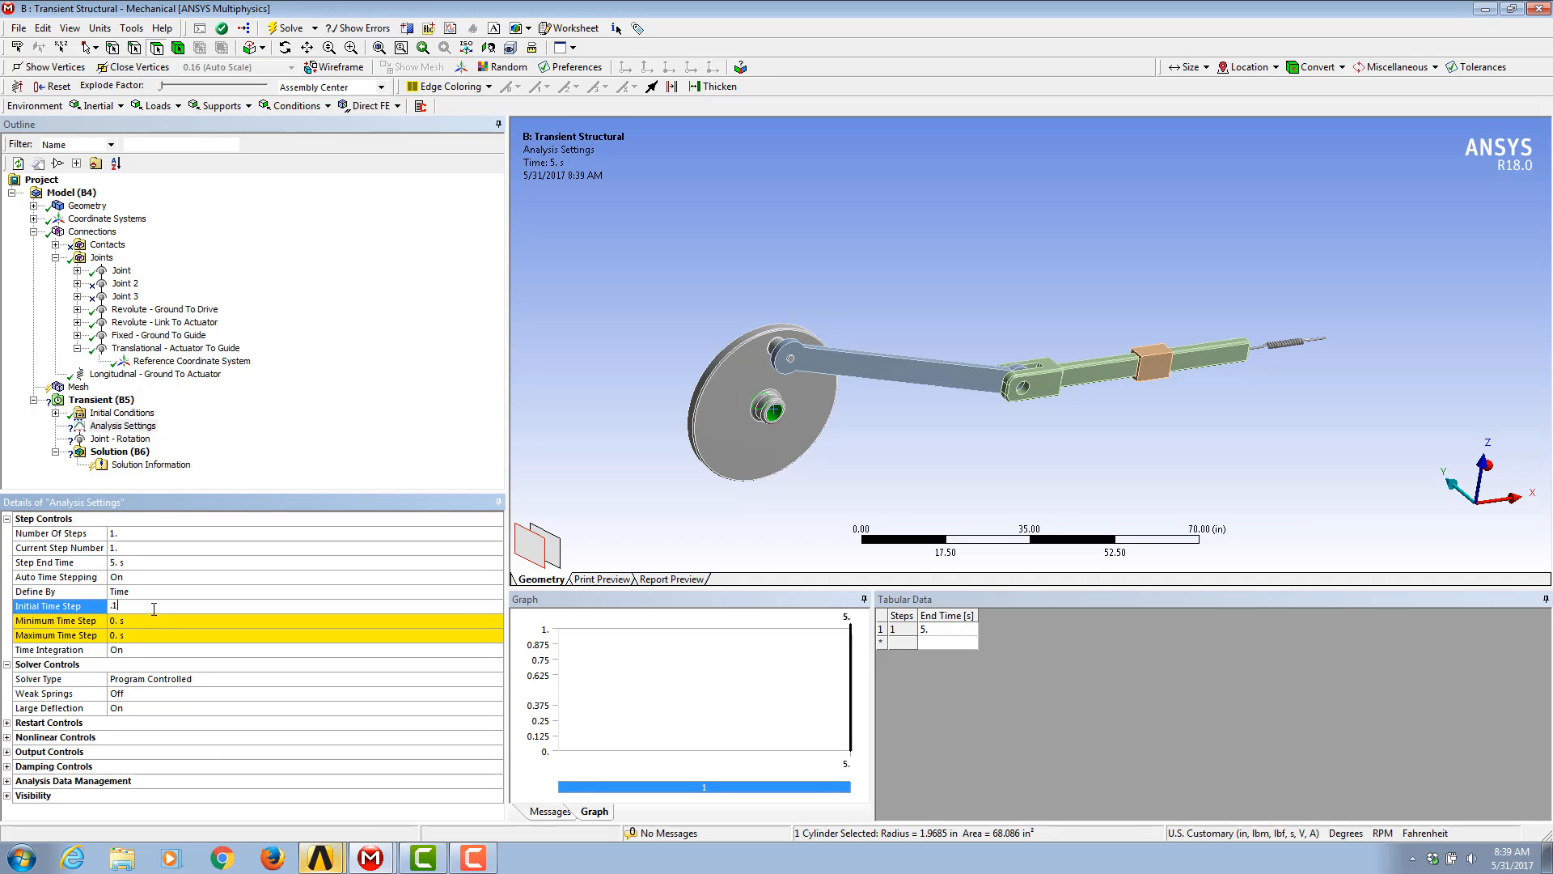
key(Return)
click(151, 621)
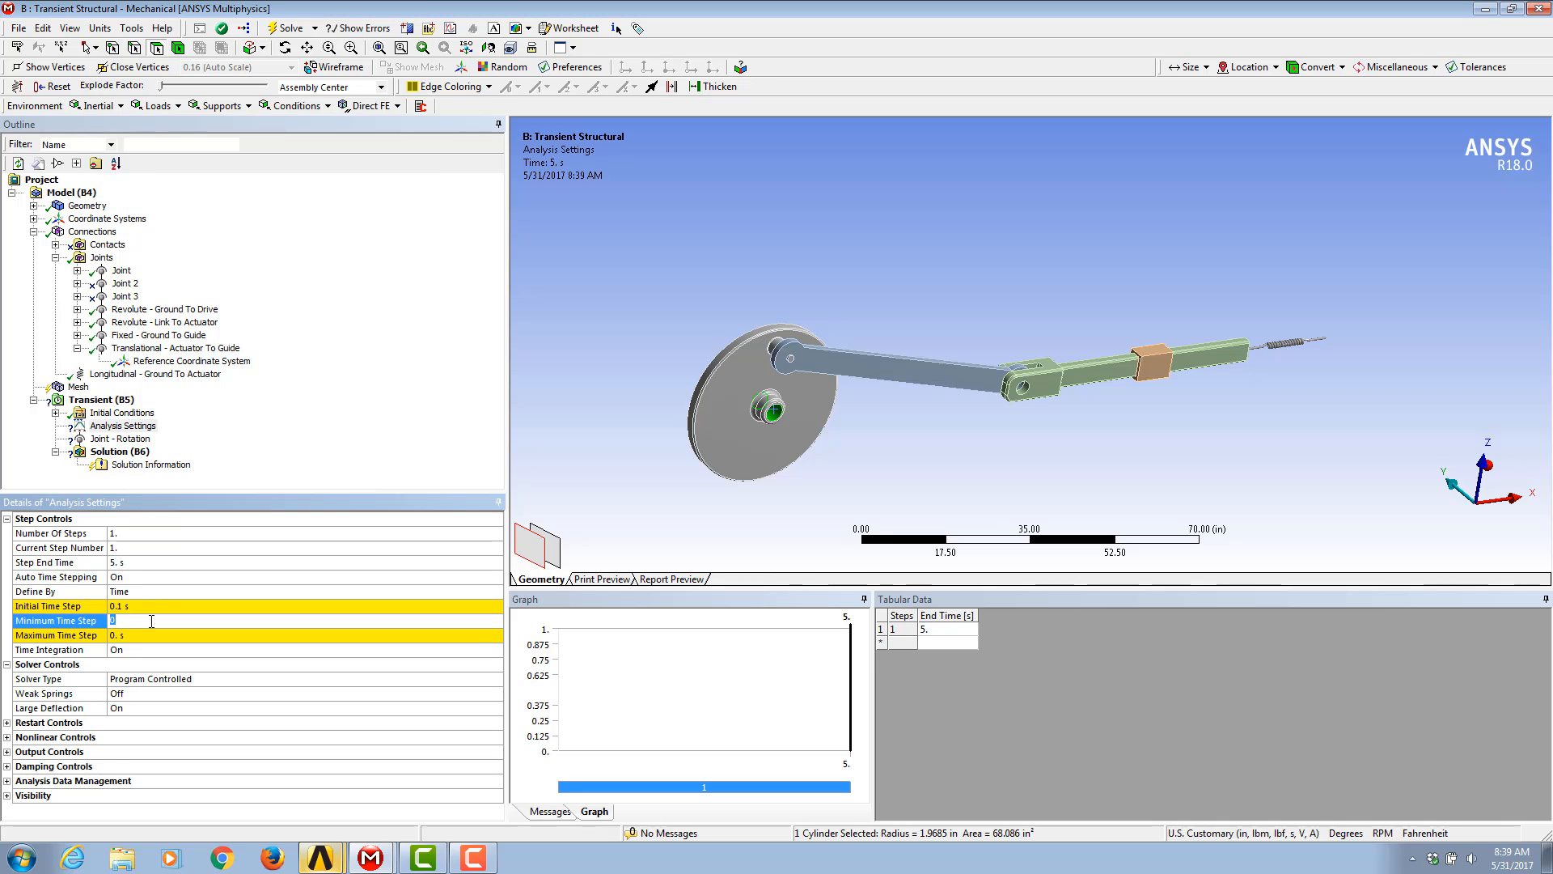
key(Return)
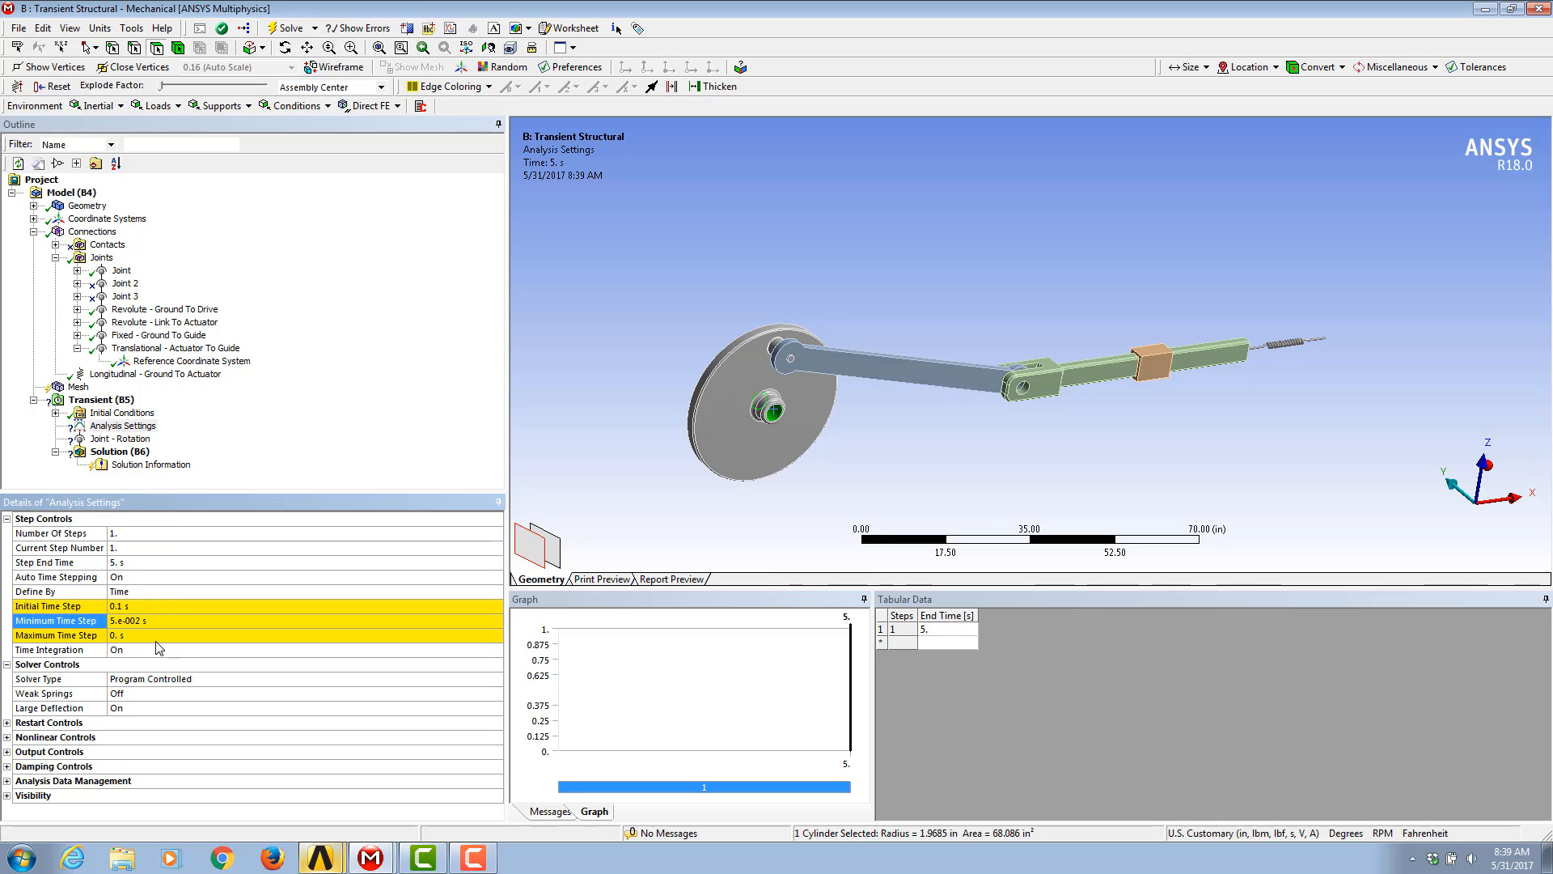
click(157, 637)
key(Return)
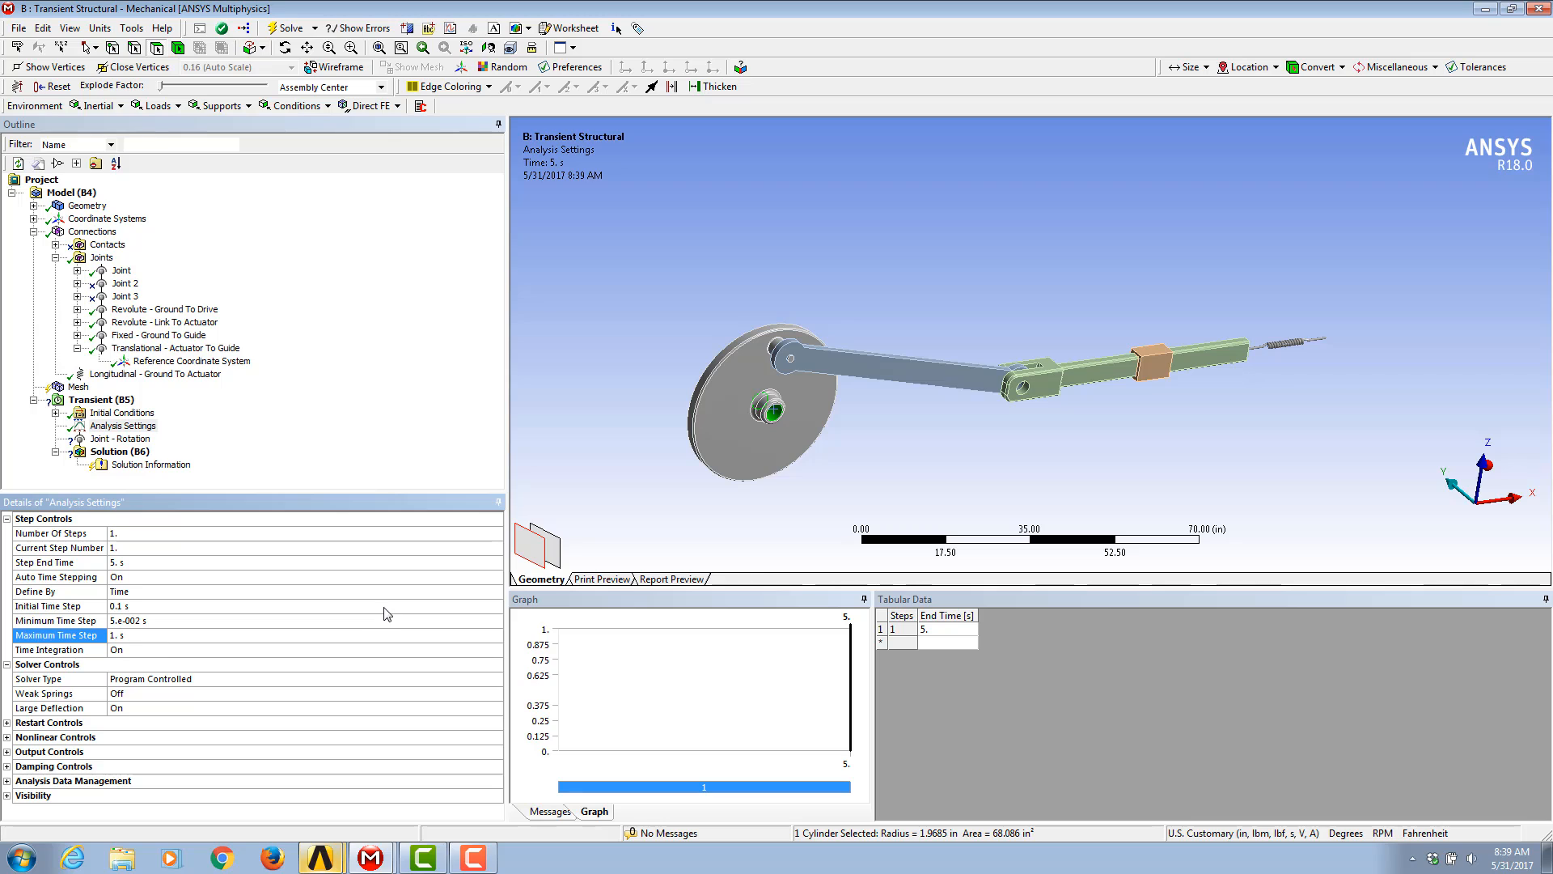
click(687, 311)
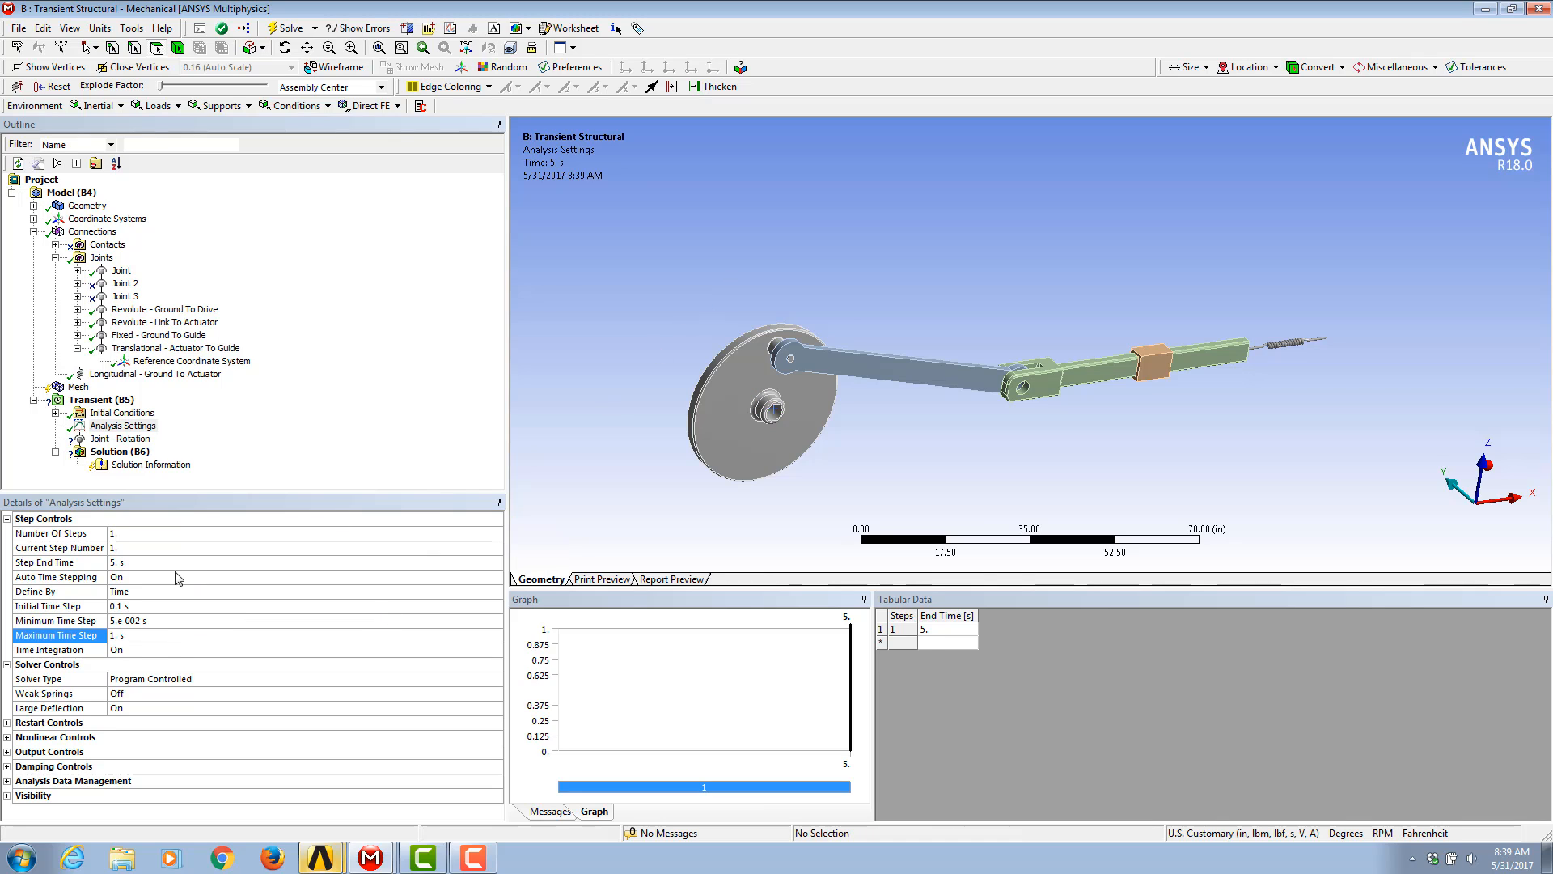
Step: Define the joint rotation as tabular data going from 0° at 0 s to 45° at 5 s
click(105, 438)
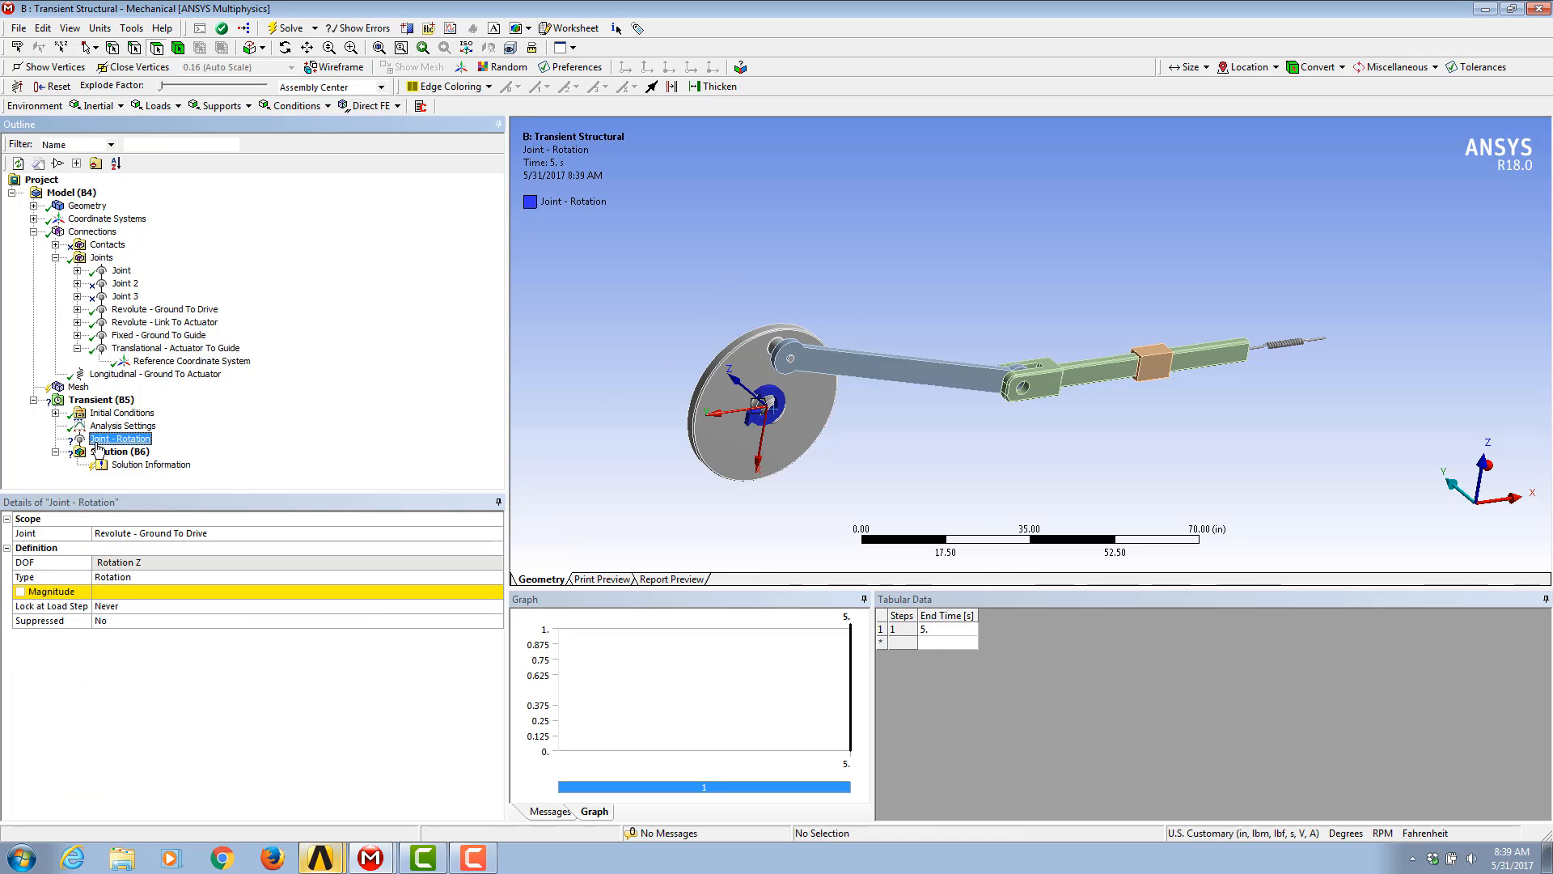
click(1007, 632)
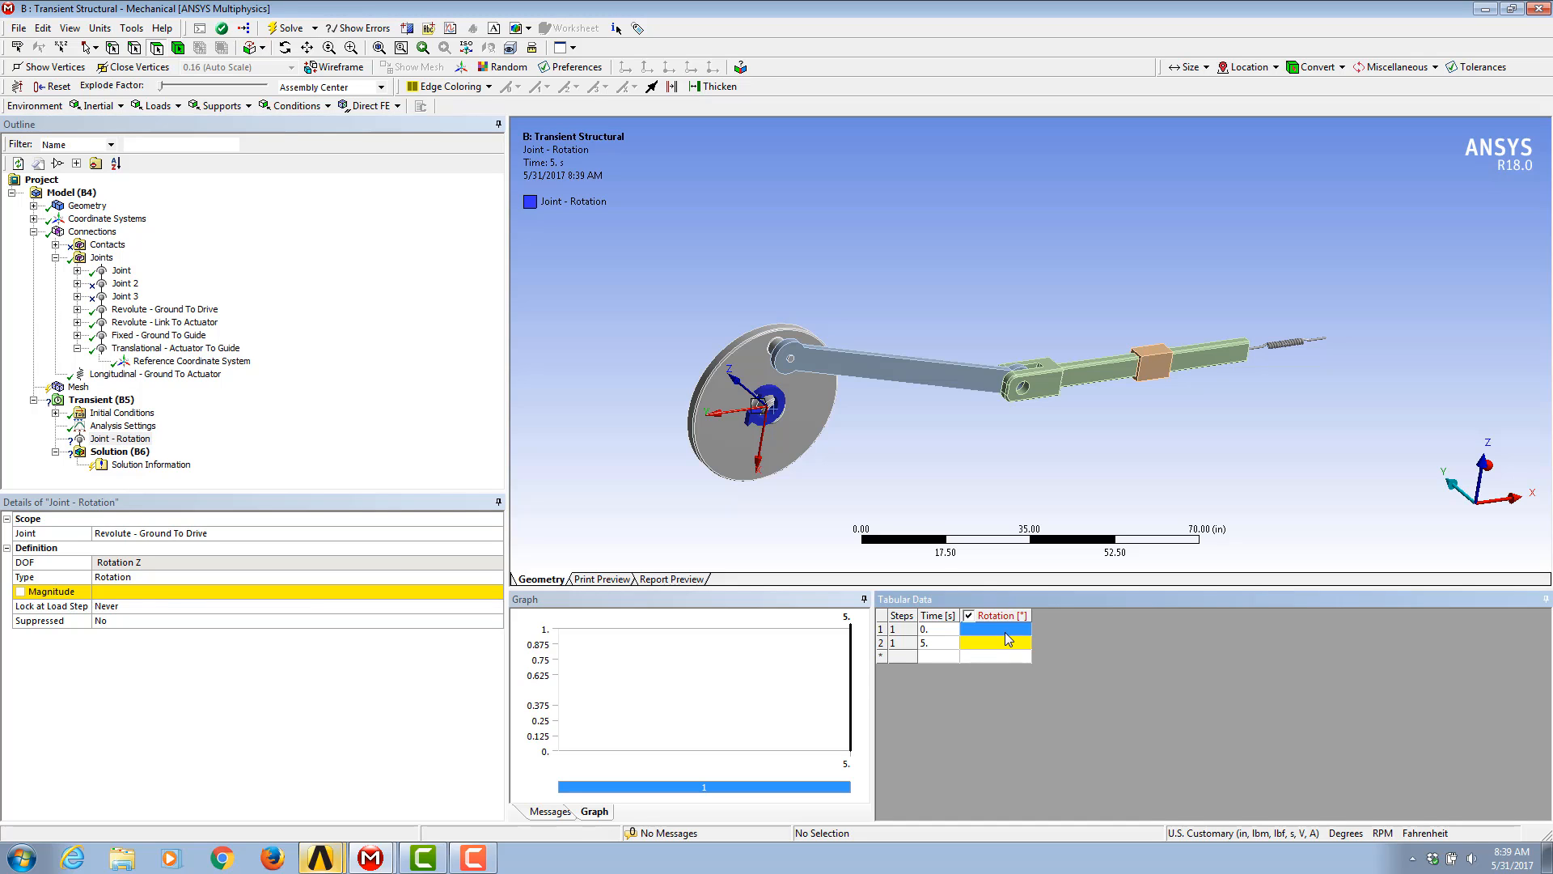
text(0)
key(Tab)
click(985, 643)
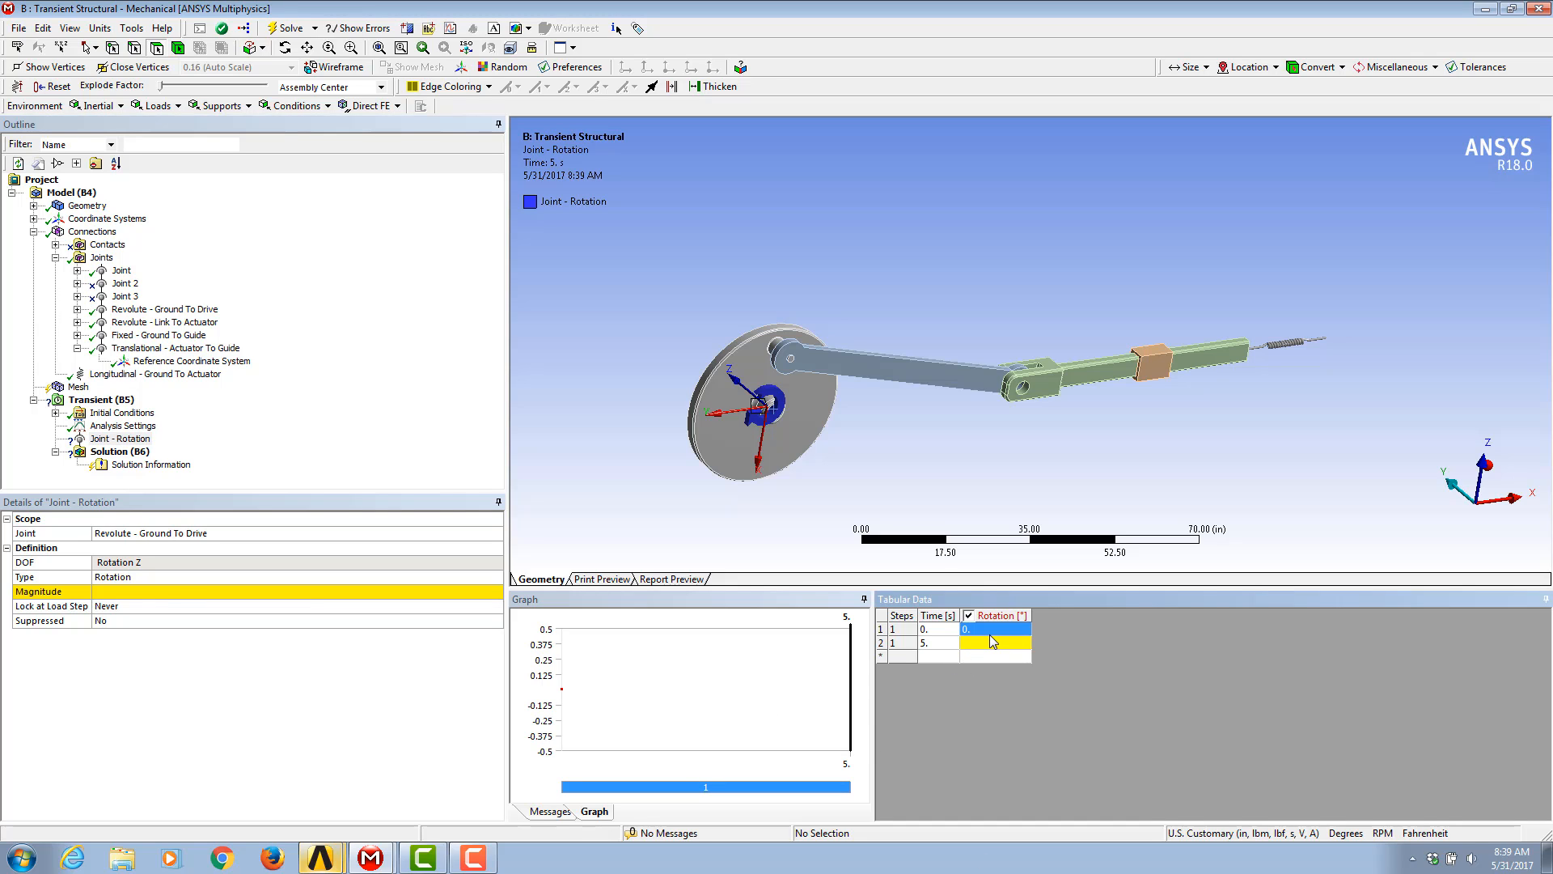
text(45)
key(Tab)
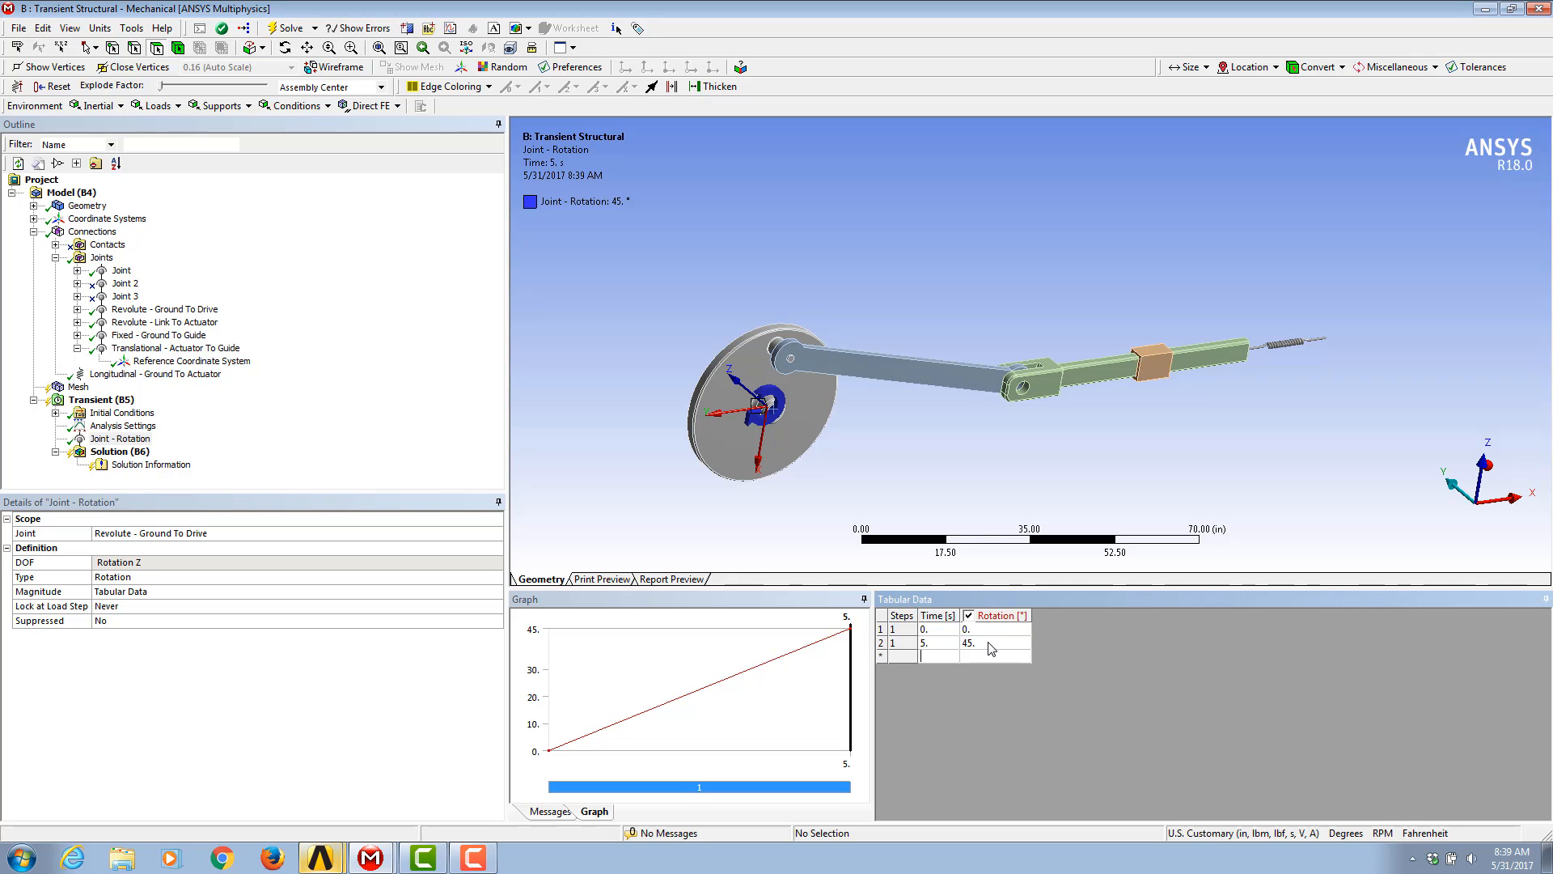
middle_drag(1010, 347, 809, 338)
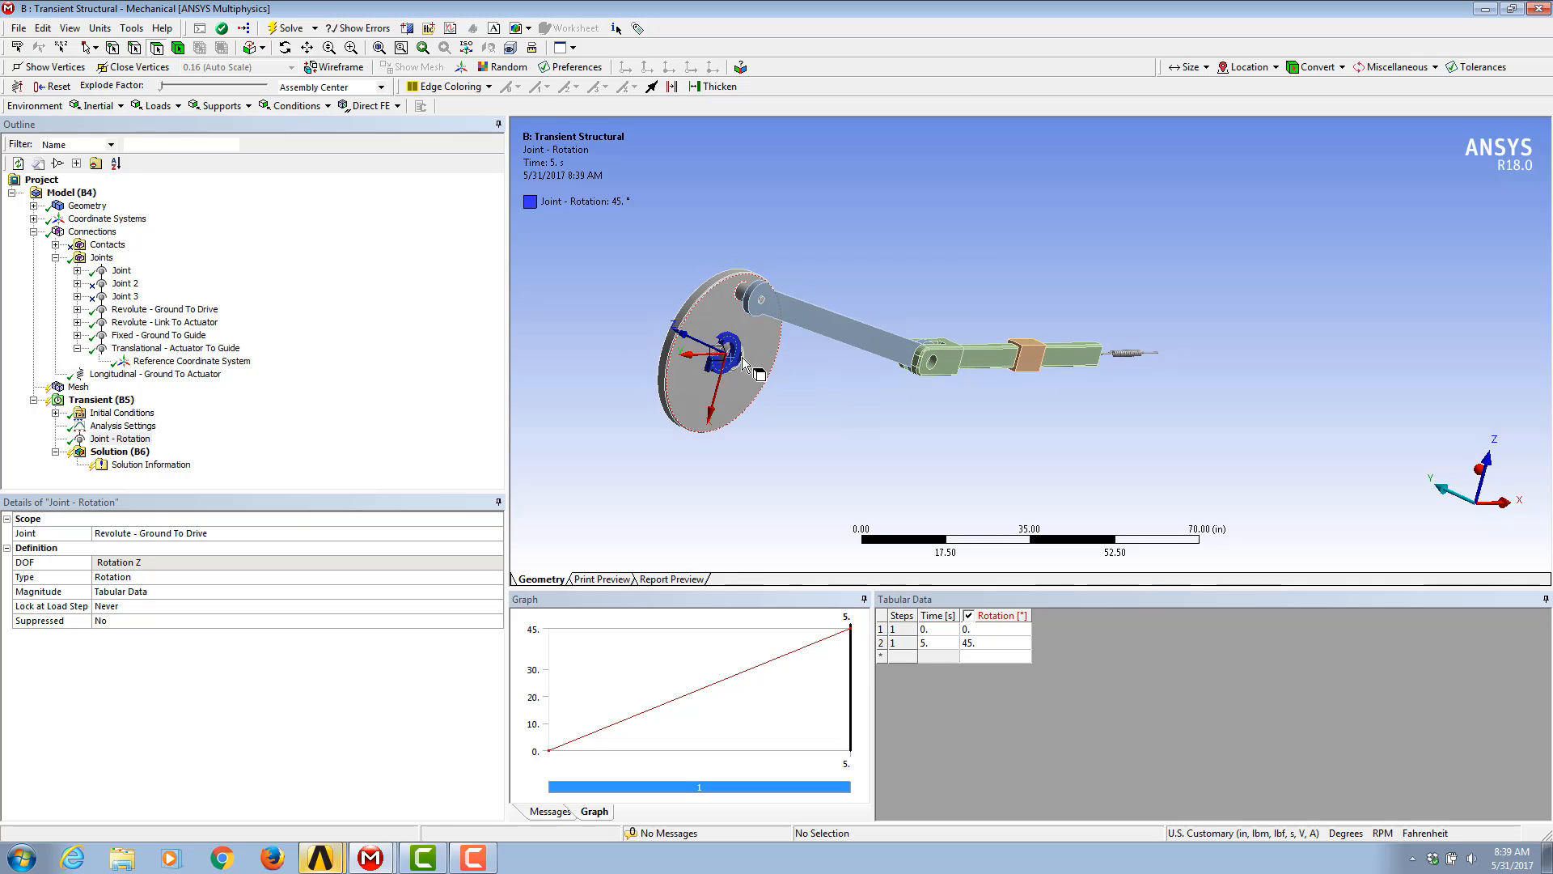
Step: Switch to the other Transient Structural Mechanical window, which holds the solved model
mouse_move(369, 858)
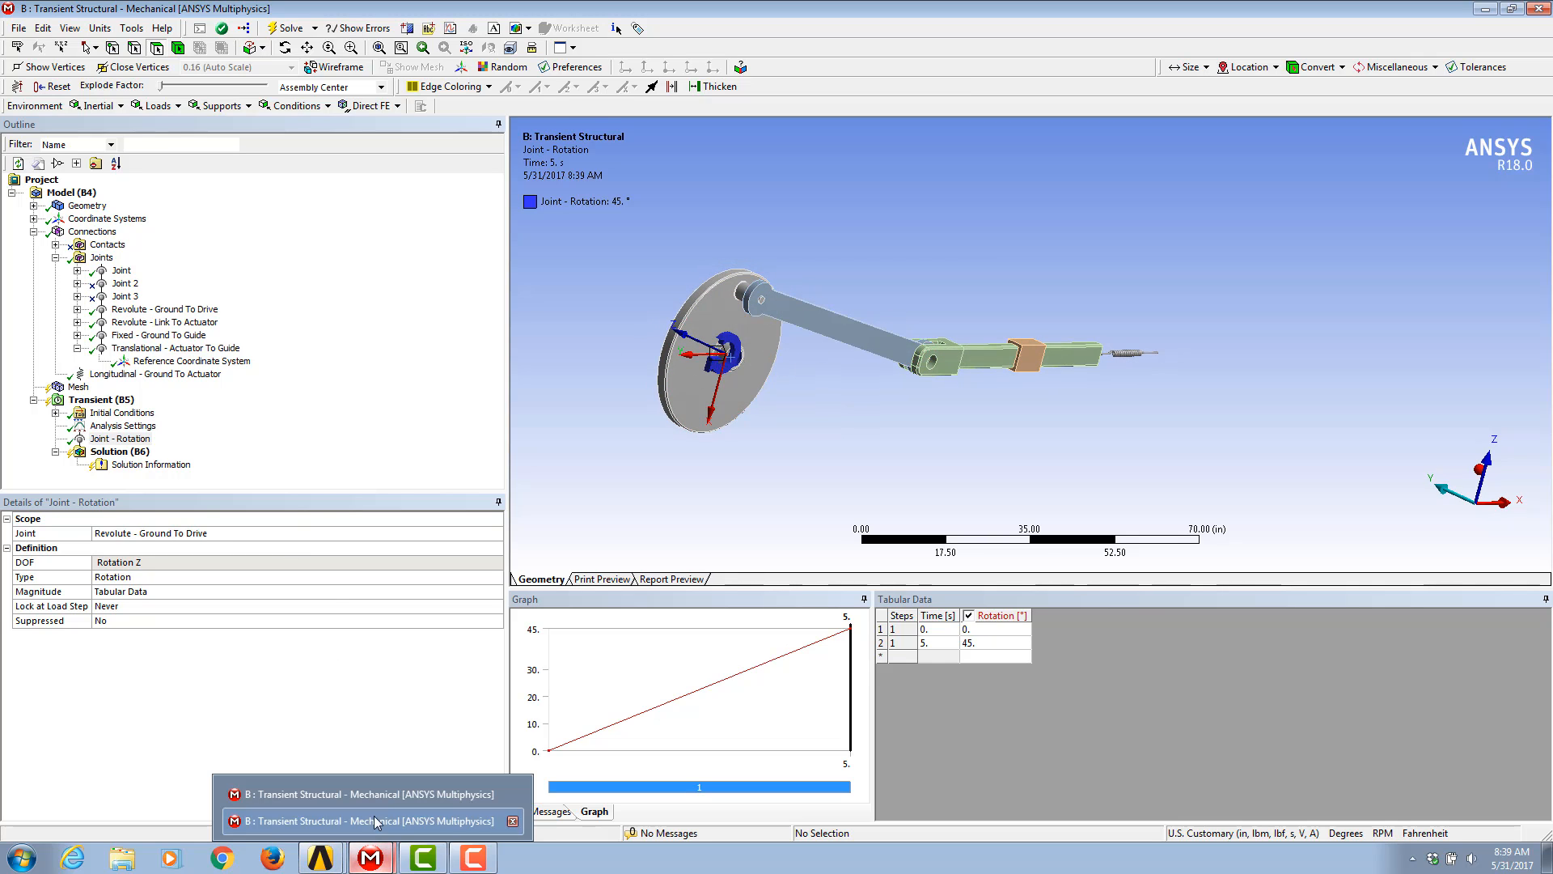
click(379, 798)
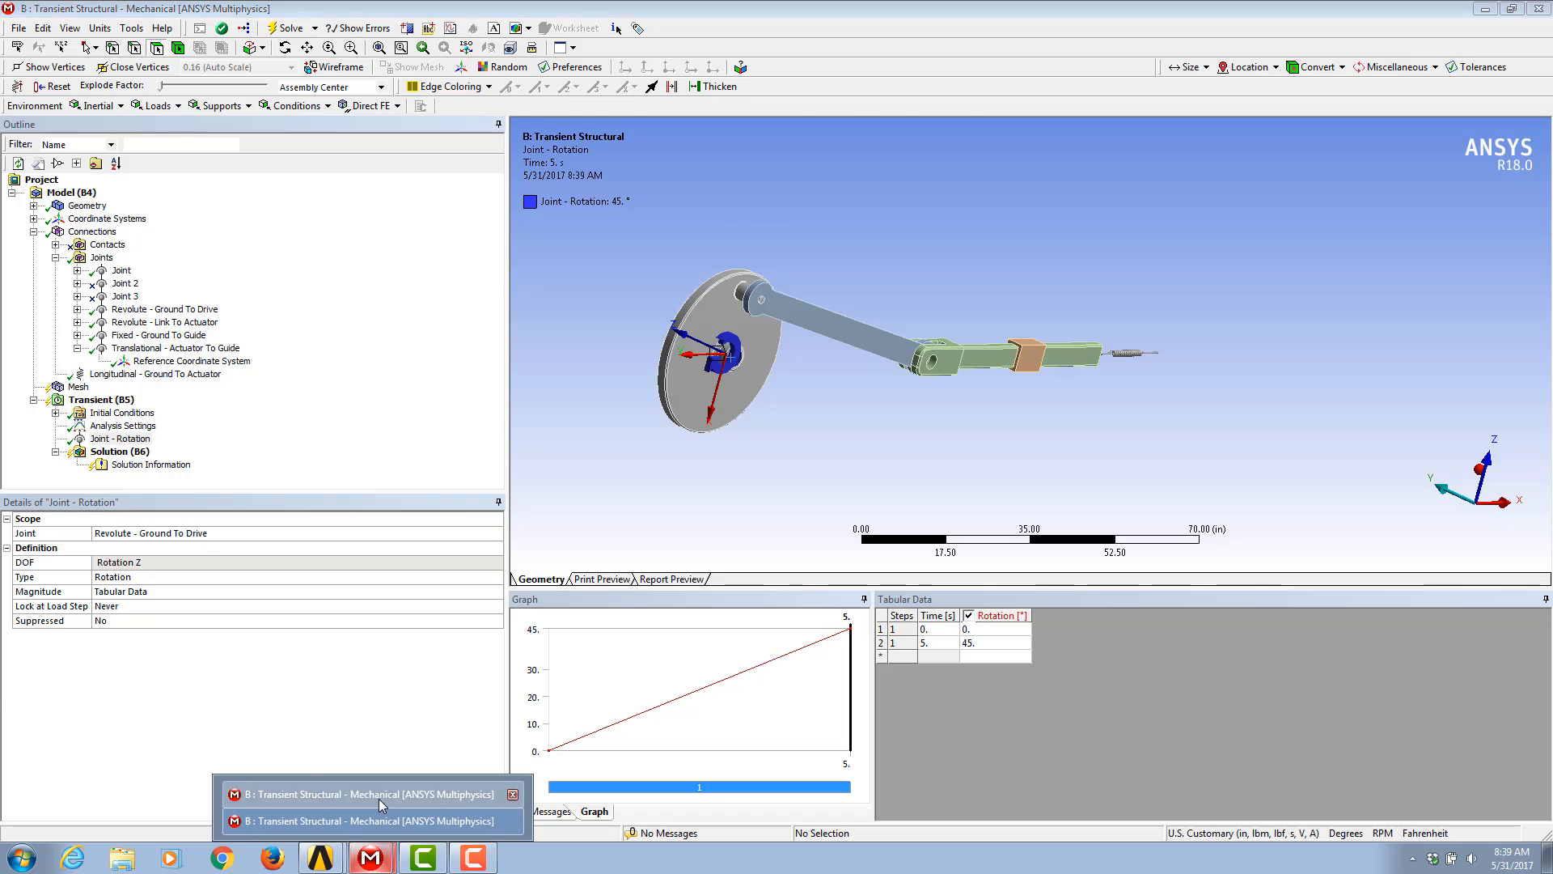
middle_drag(794, 394, 825, 405)
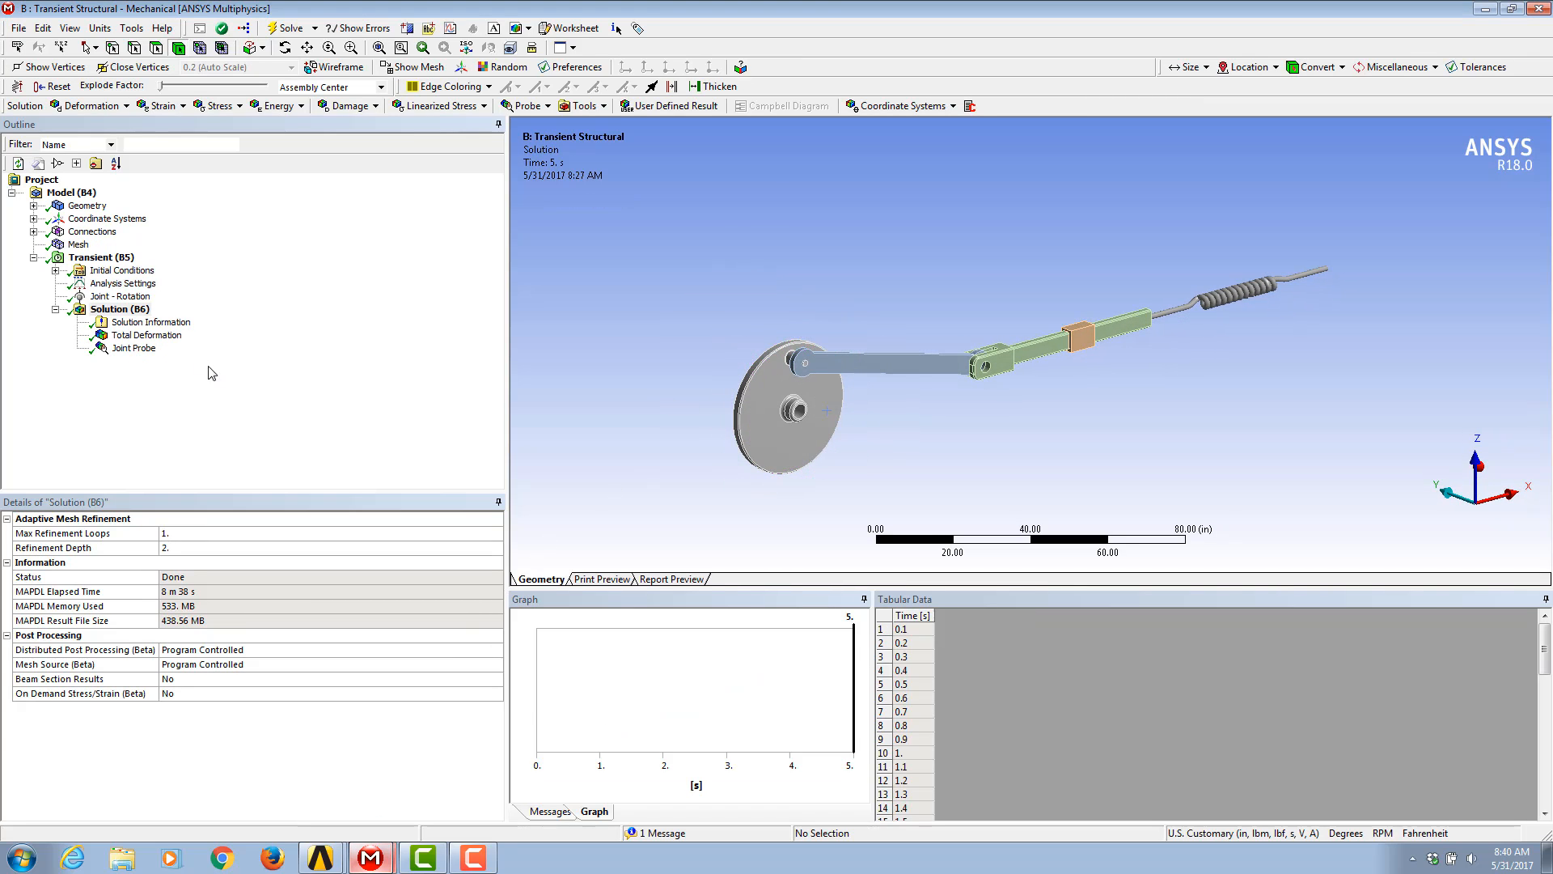
Step: Play the animation of the Total Deformation result and stop it
click(147, 335)
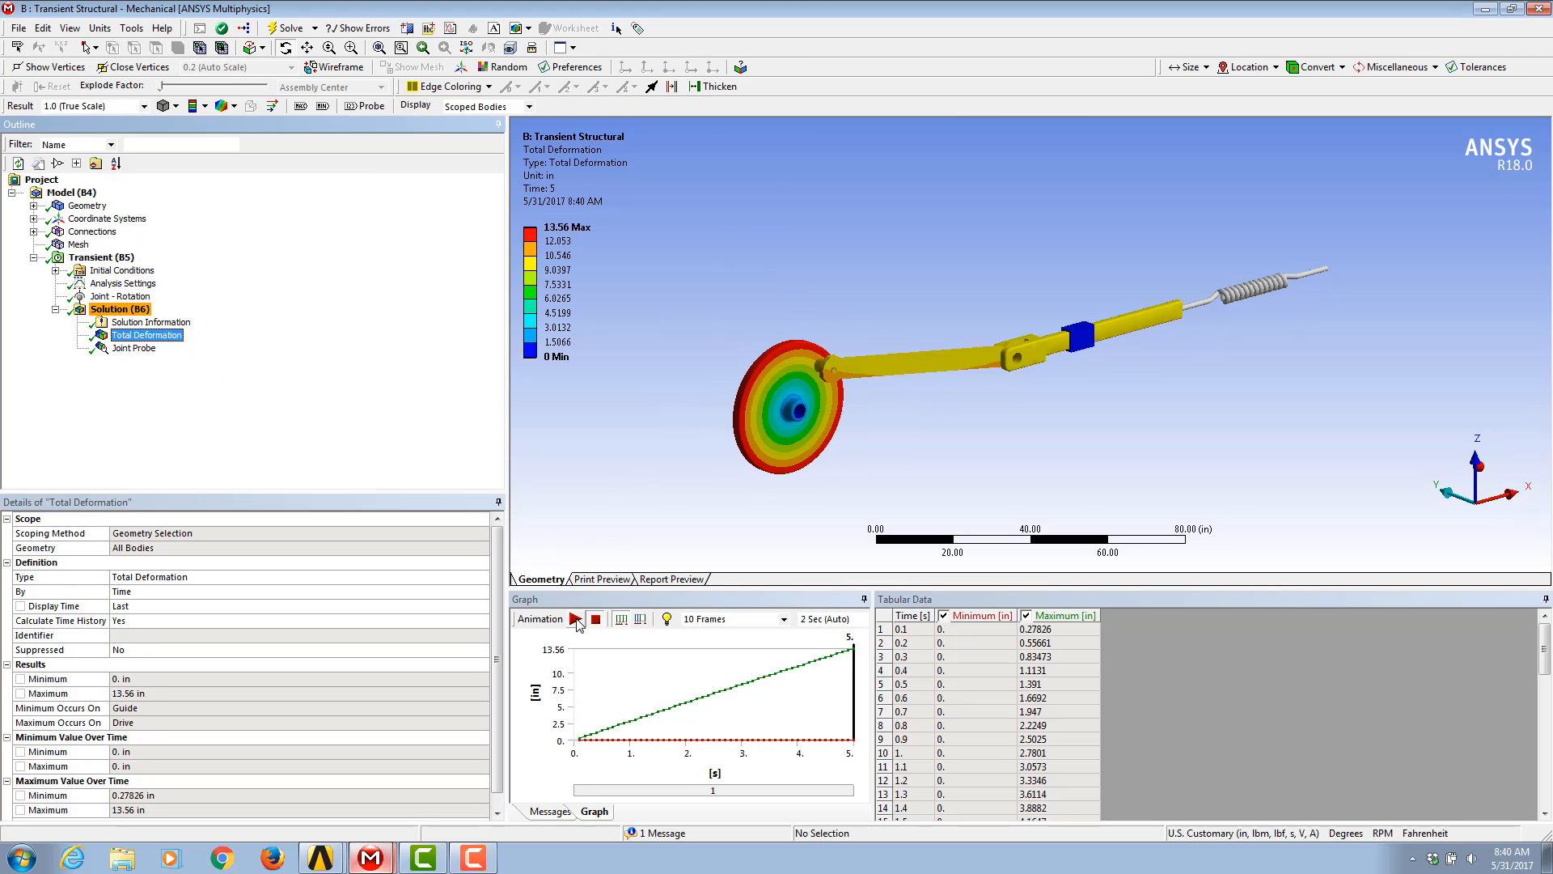
click(575, 620)
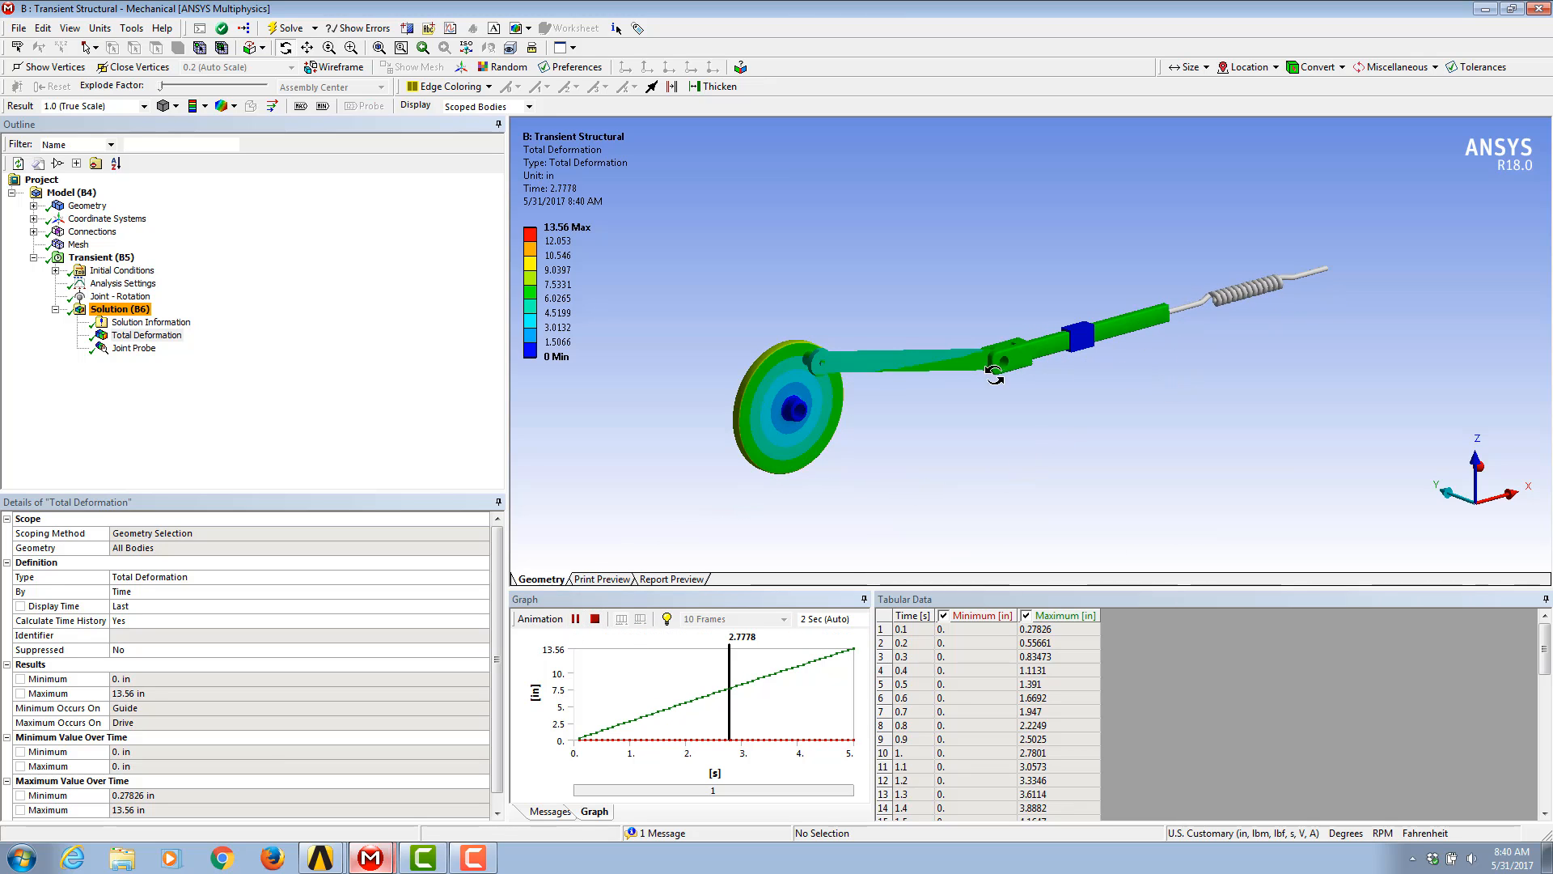
click(595, 619)
Step: Add an Equivalent (von-Mises) Stress result scoped to the link body and evaluate it
click(120, 309)
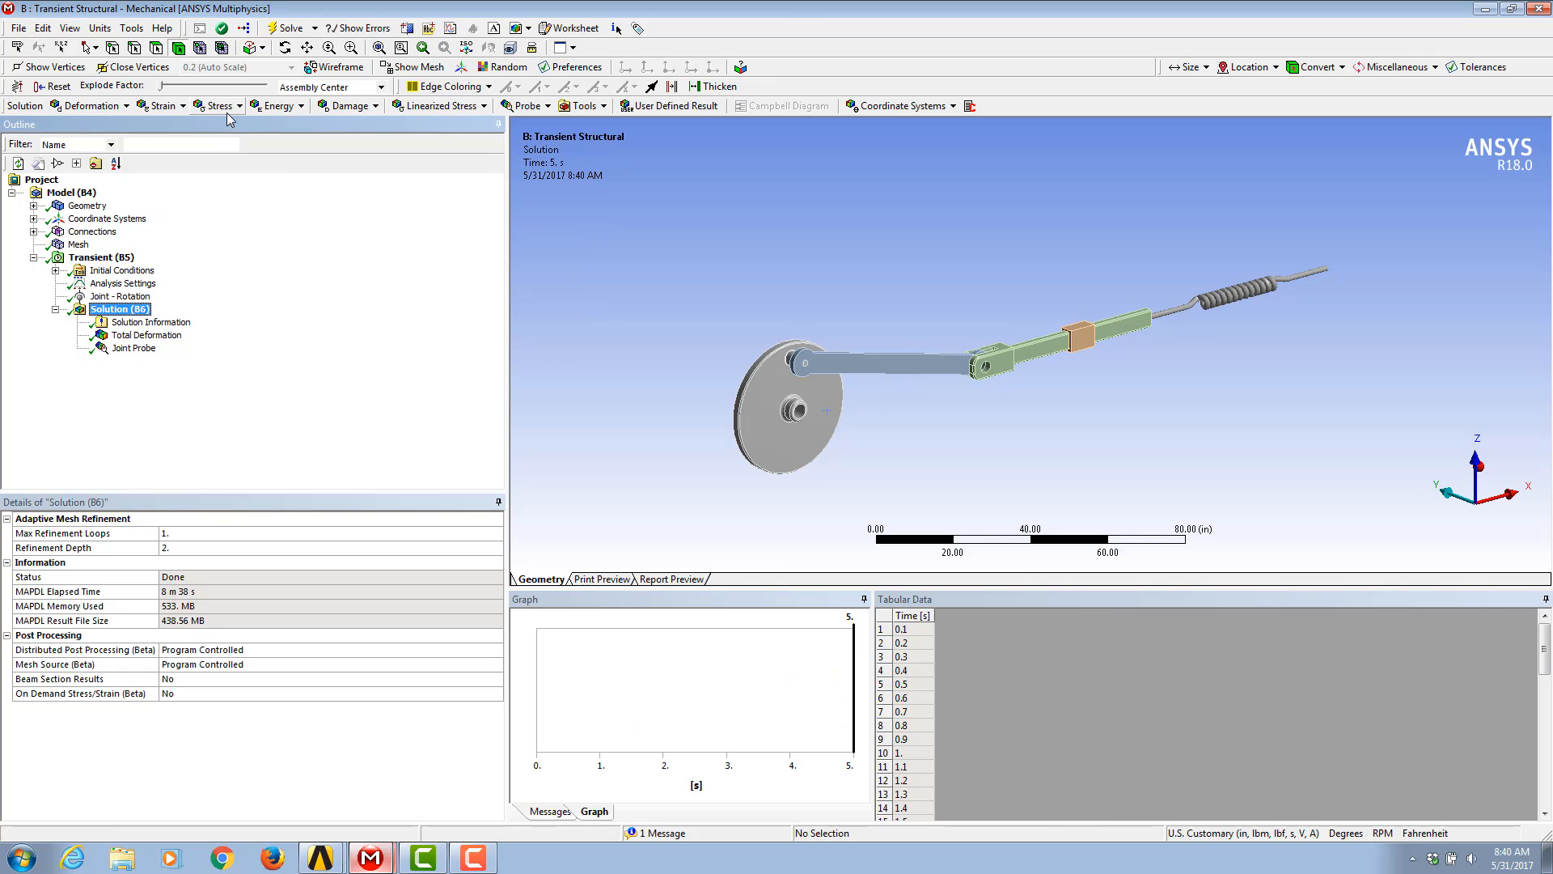
click(906, 367)
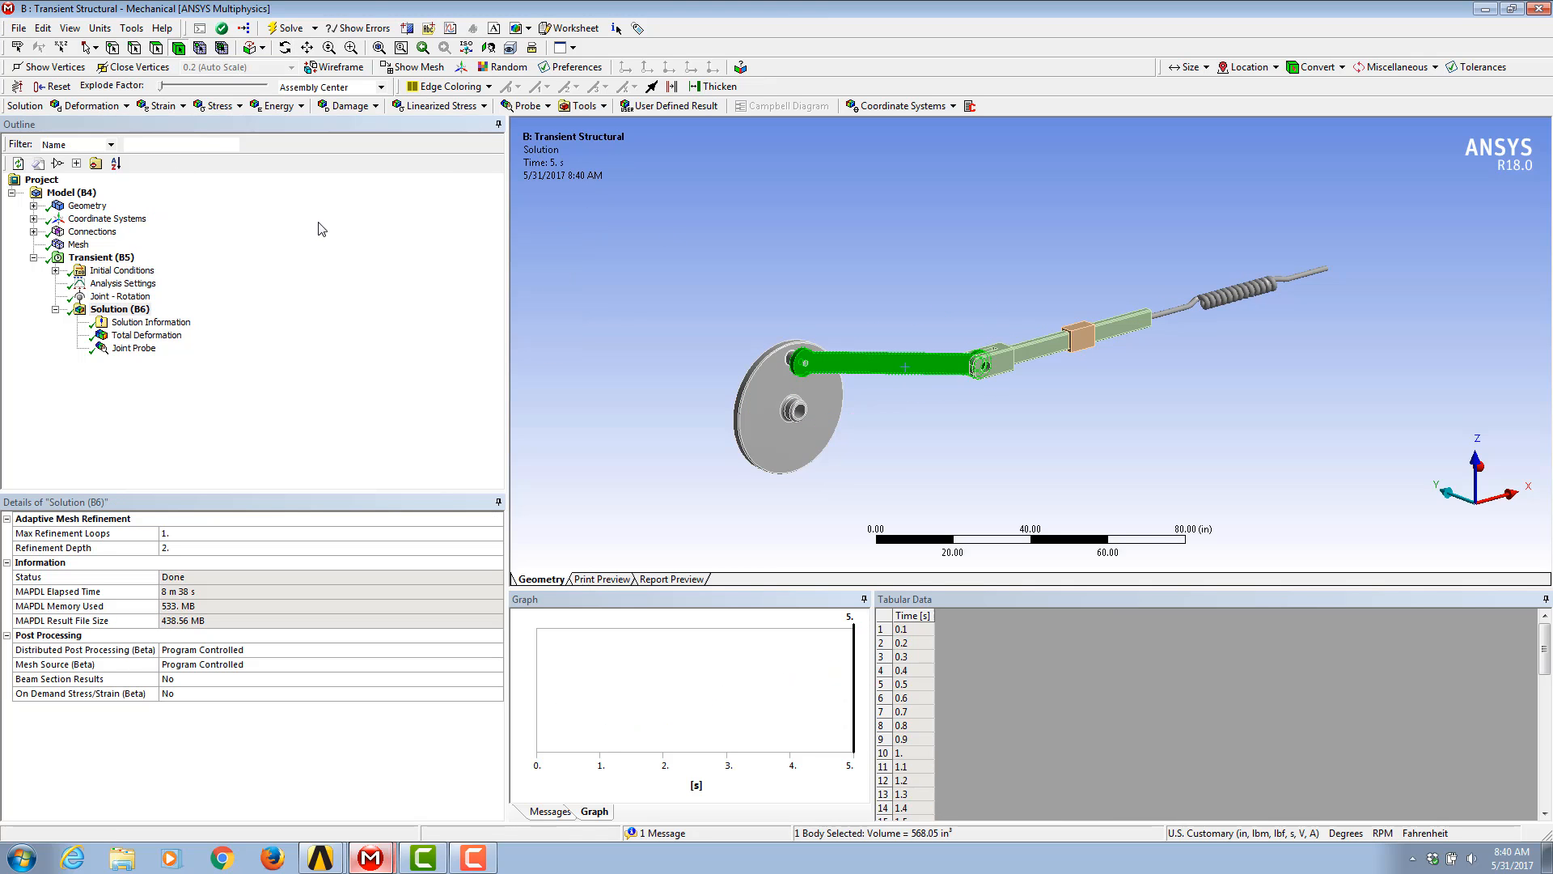
click(215, 106)
click(243, 124)
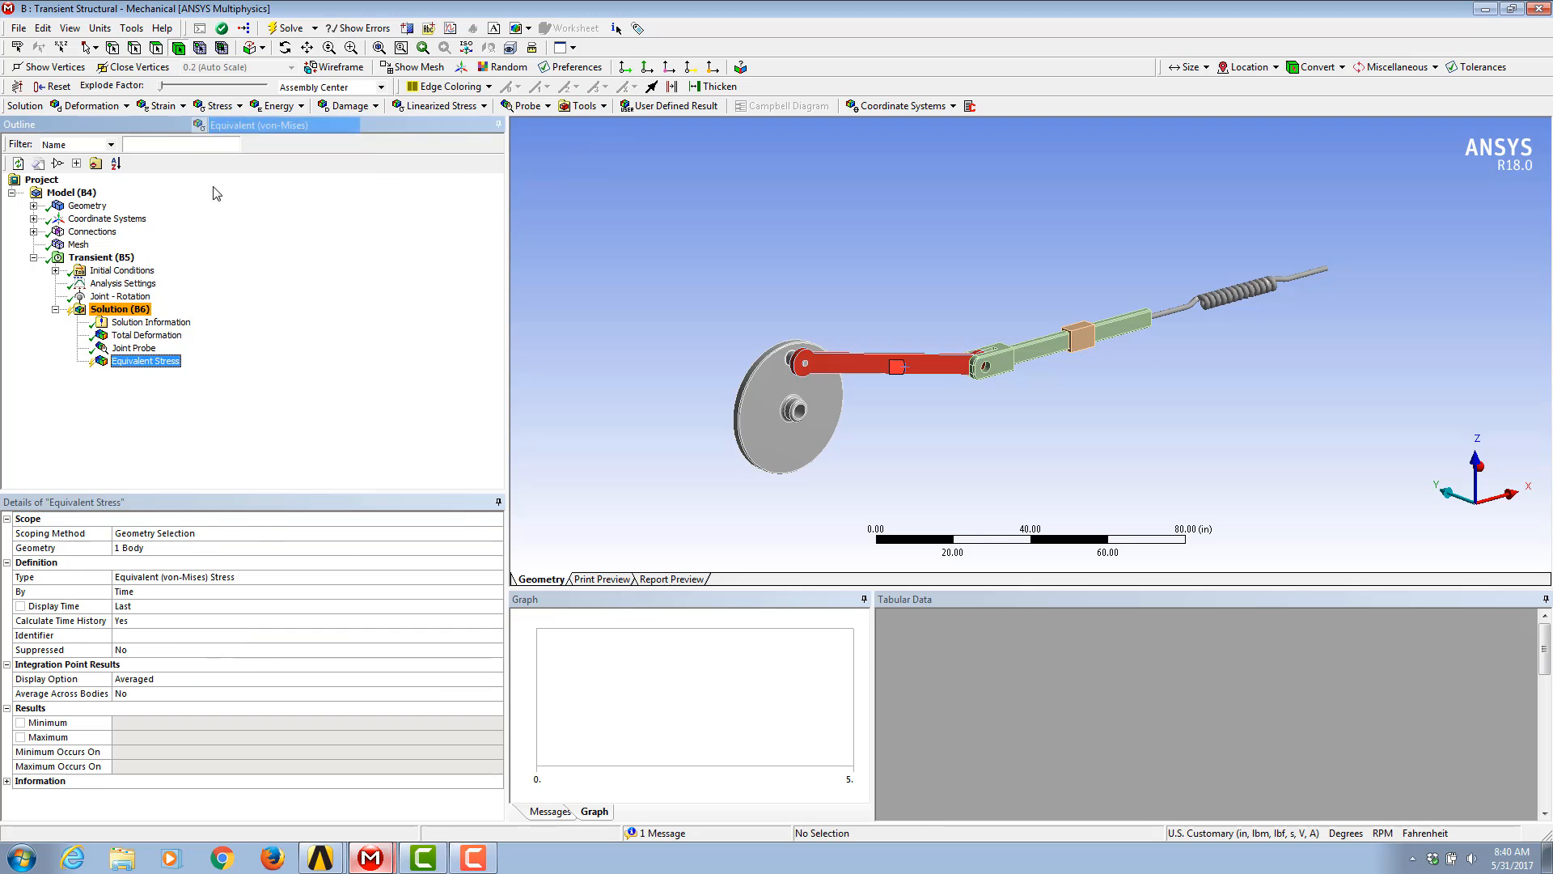
right_click(159, 363)
click(202, 397)
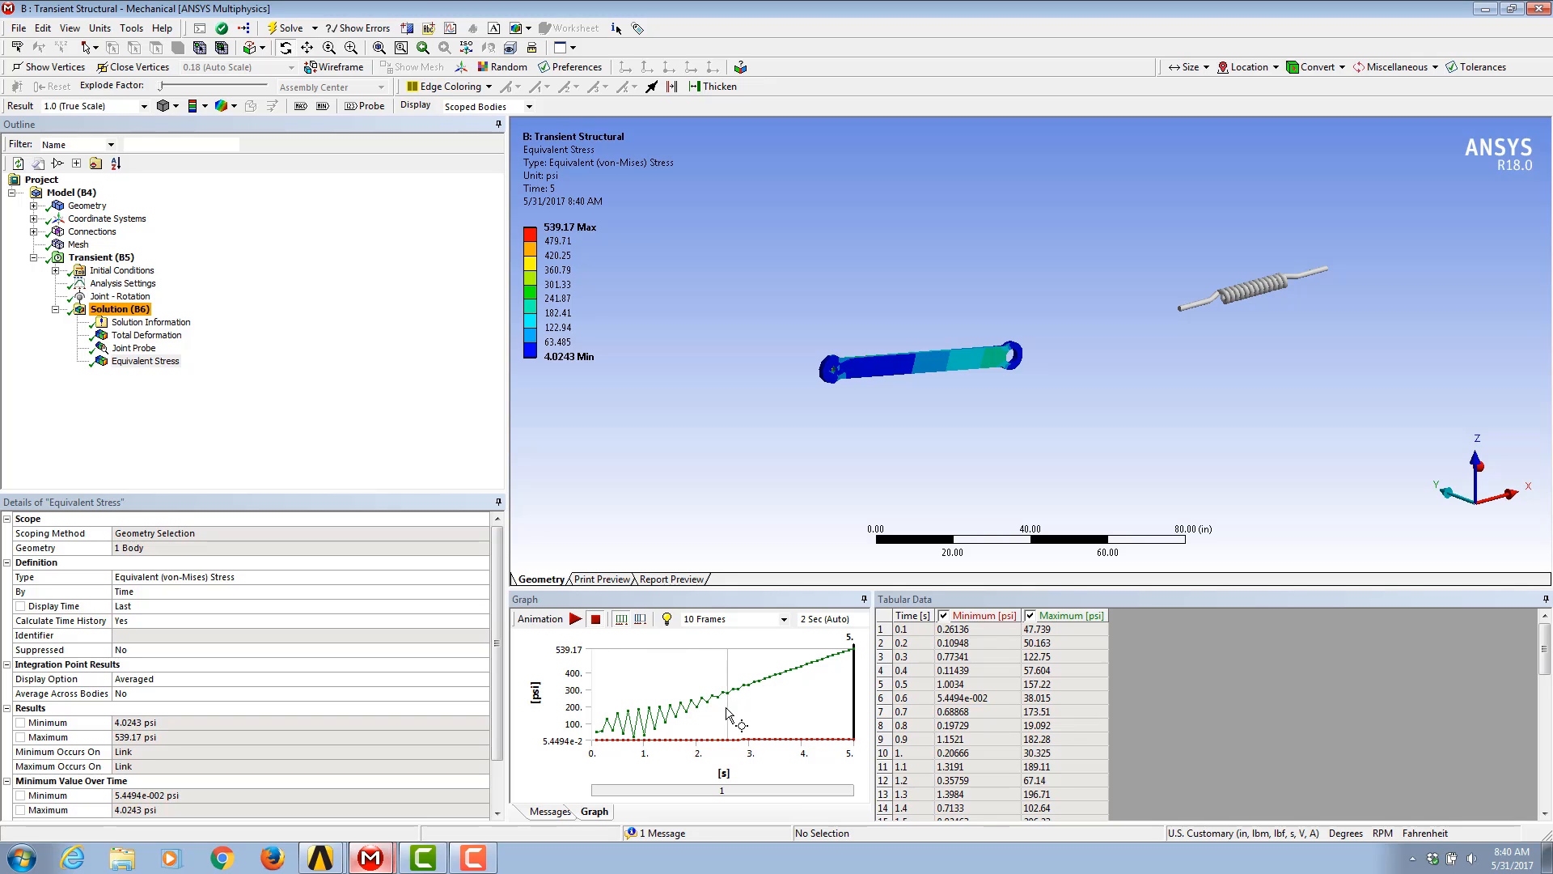
mouse_move(983, 435)
mouse_down()
mouse_move(1018, 435)
mouse_move(991, 435)
mouse_up()
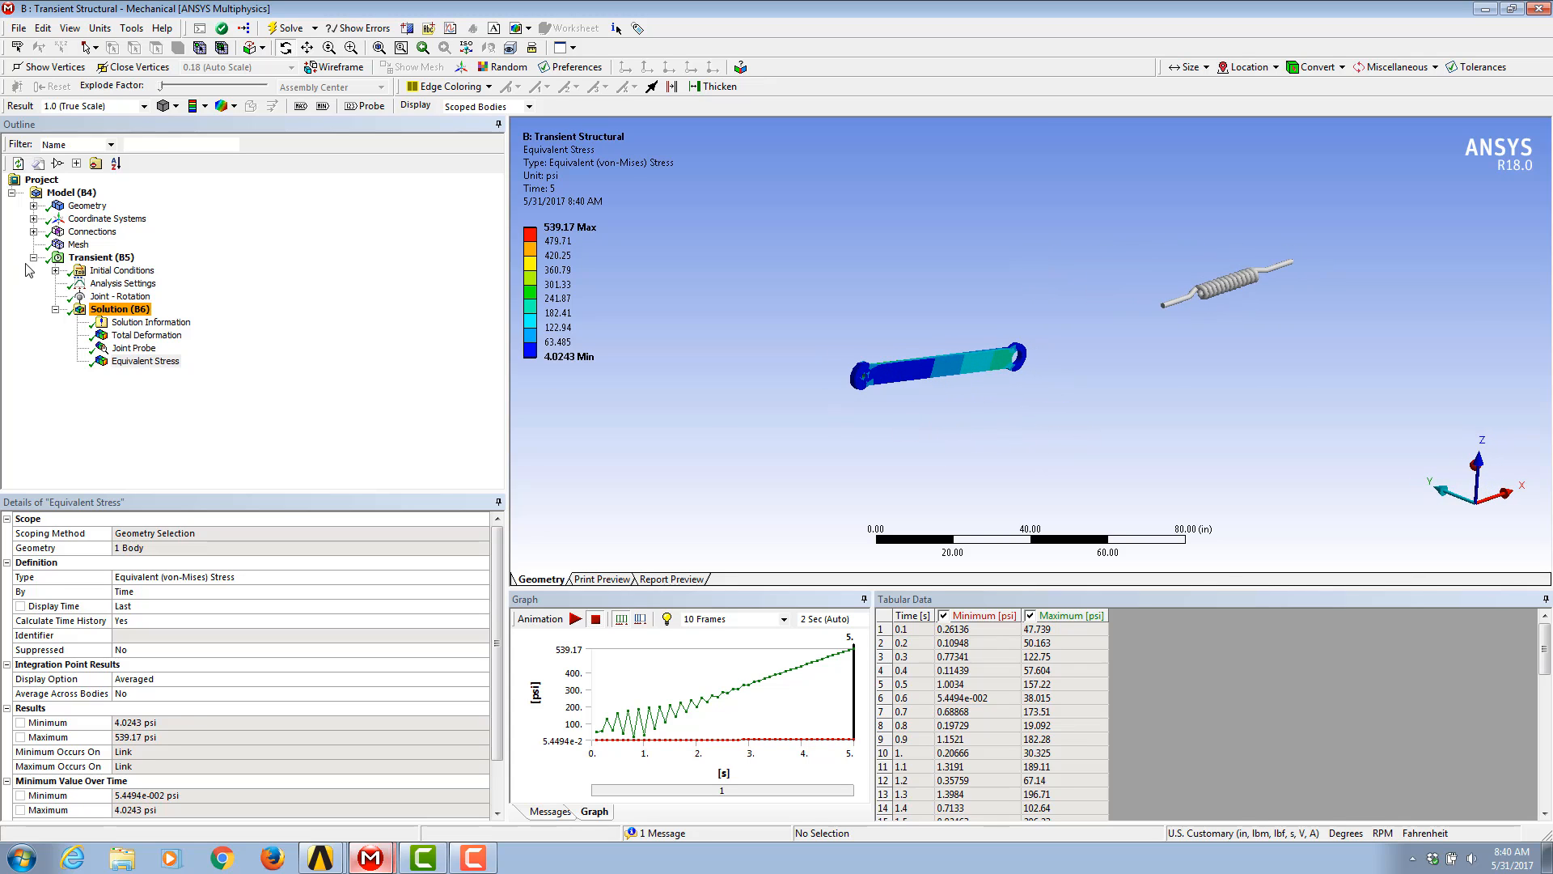
Step: Add a joint probe for the Revolute - Link To Actuator joint to the solution and evaluate its results
click(34, 232)
click(55, 257)
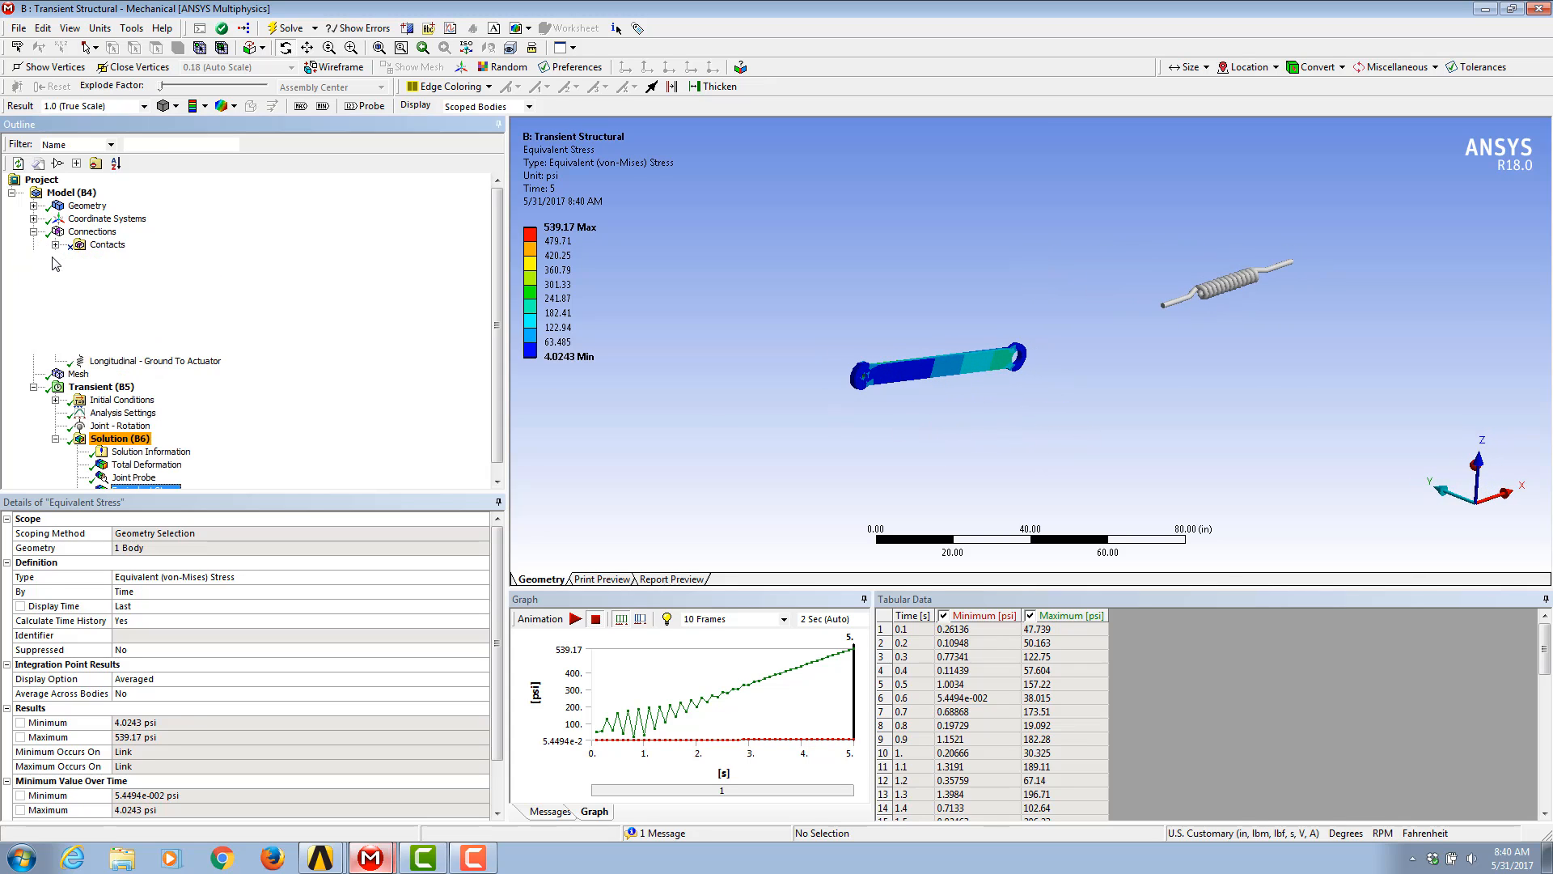
drag(497, 327, 496, 356)
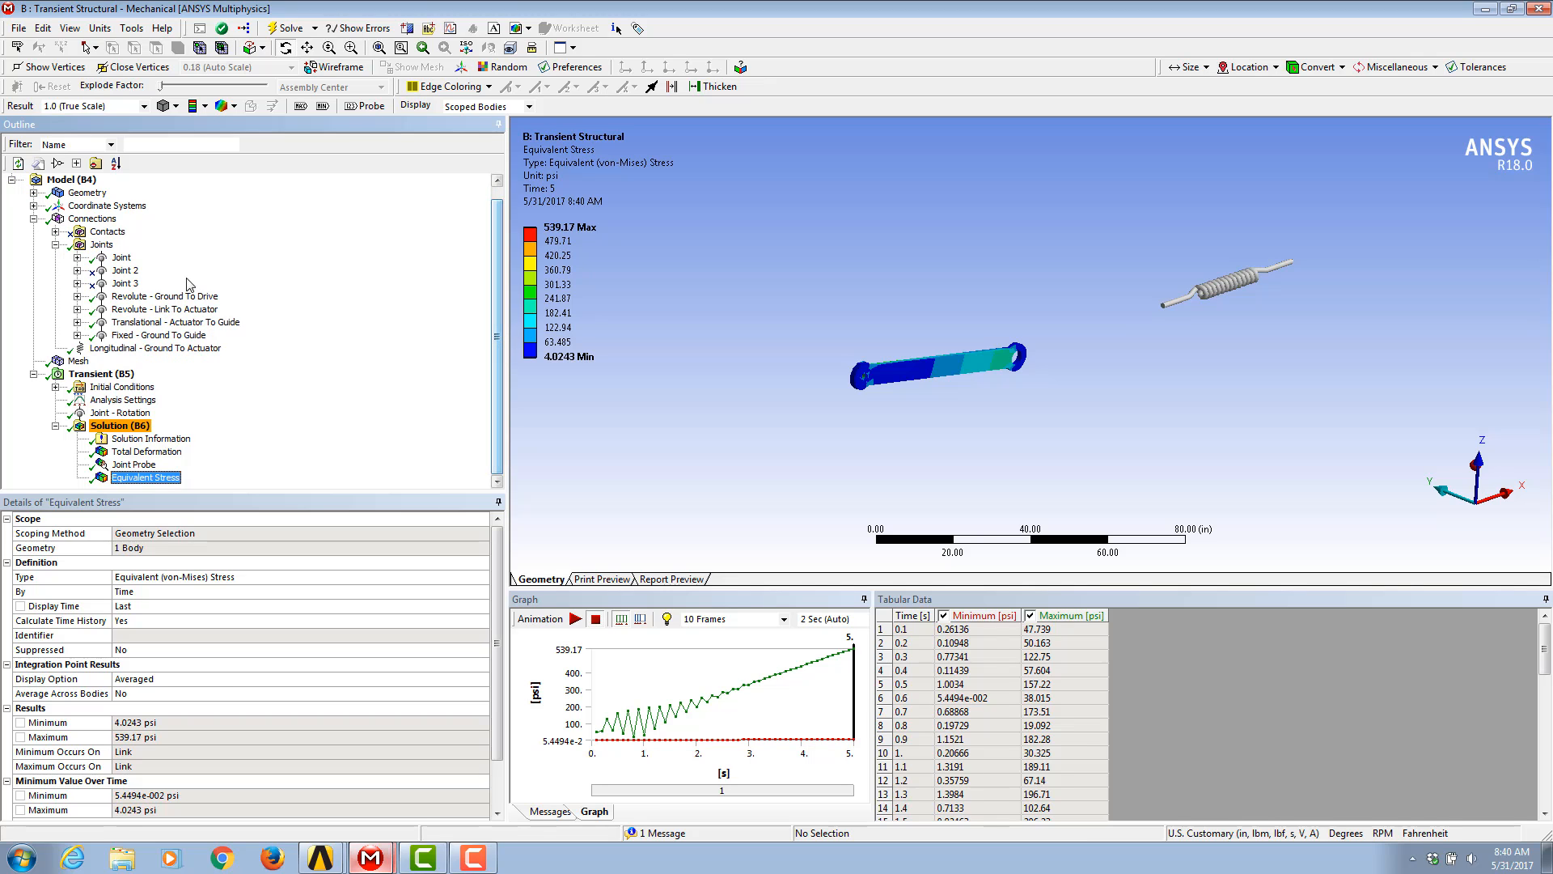
click(145, 297)
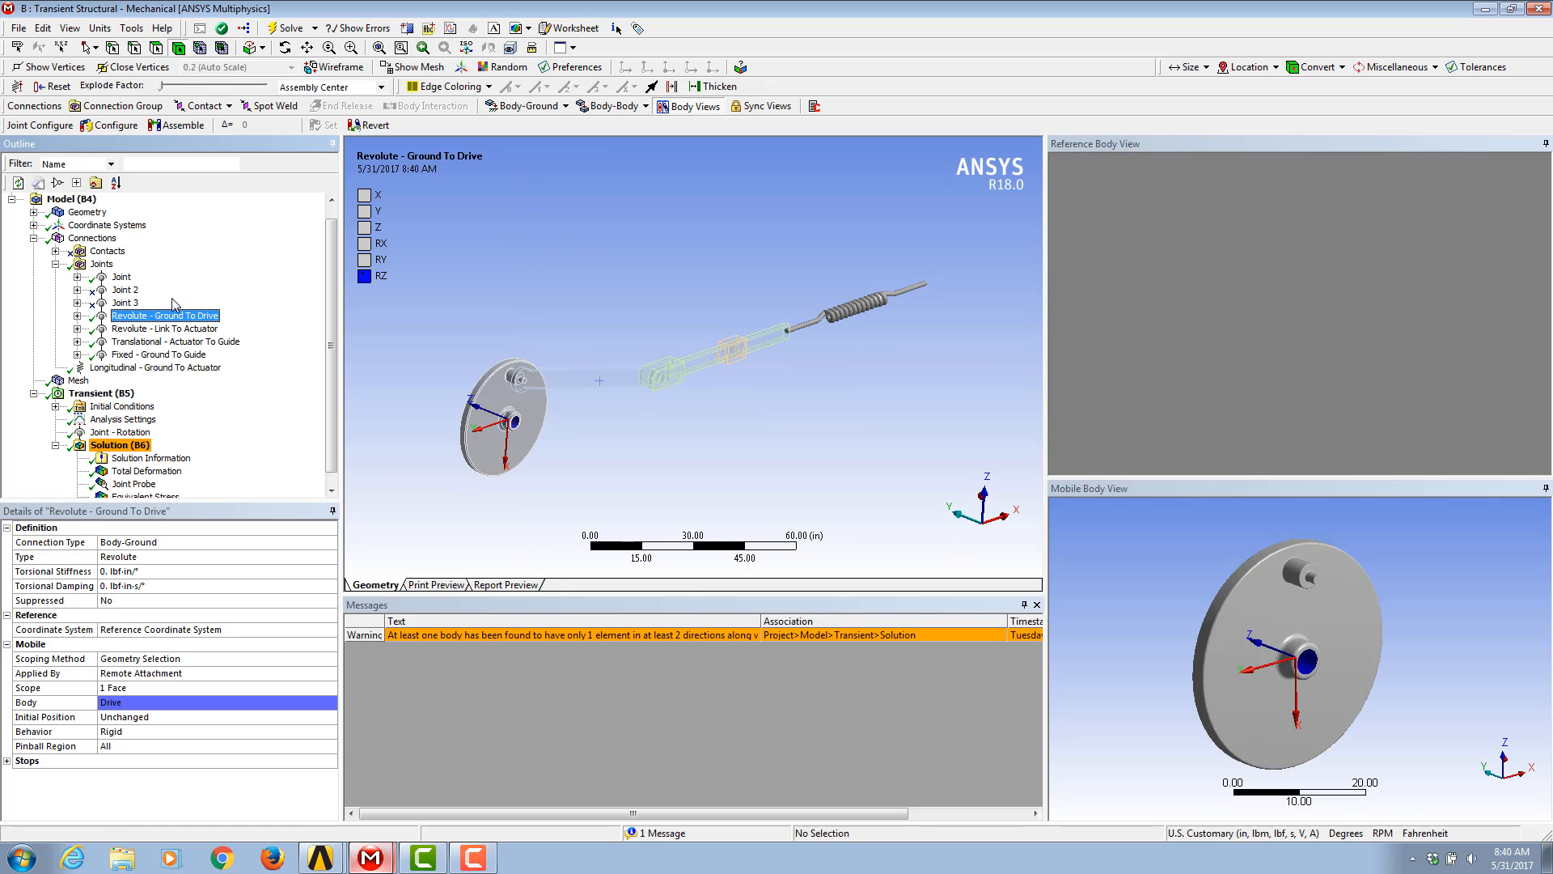
click(166, 329)
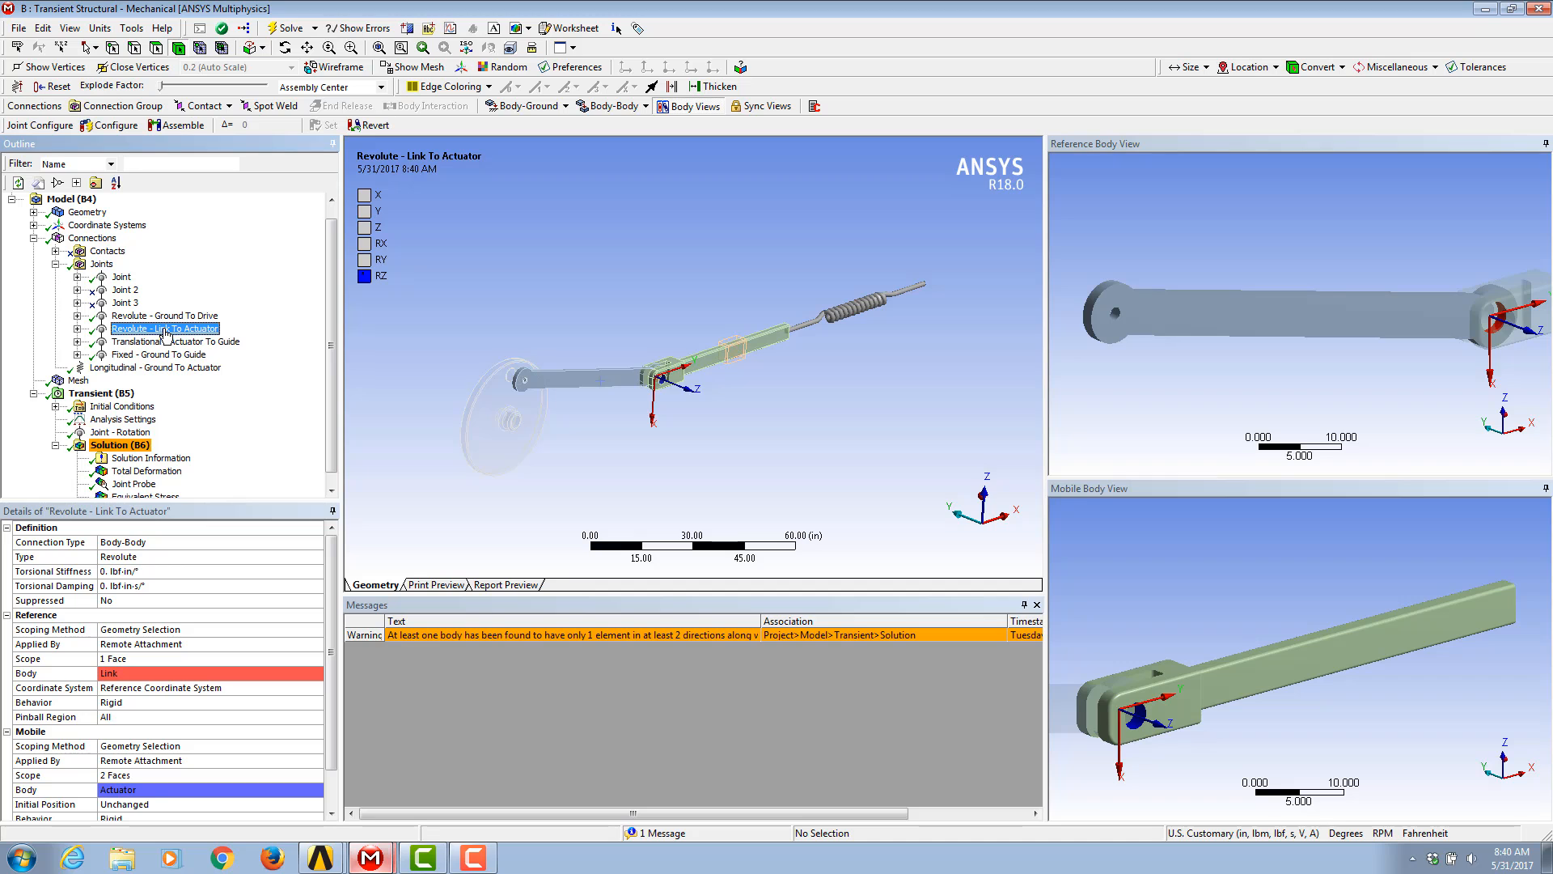
drag(164, 334, 113, 447)
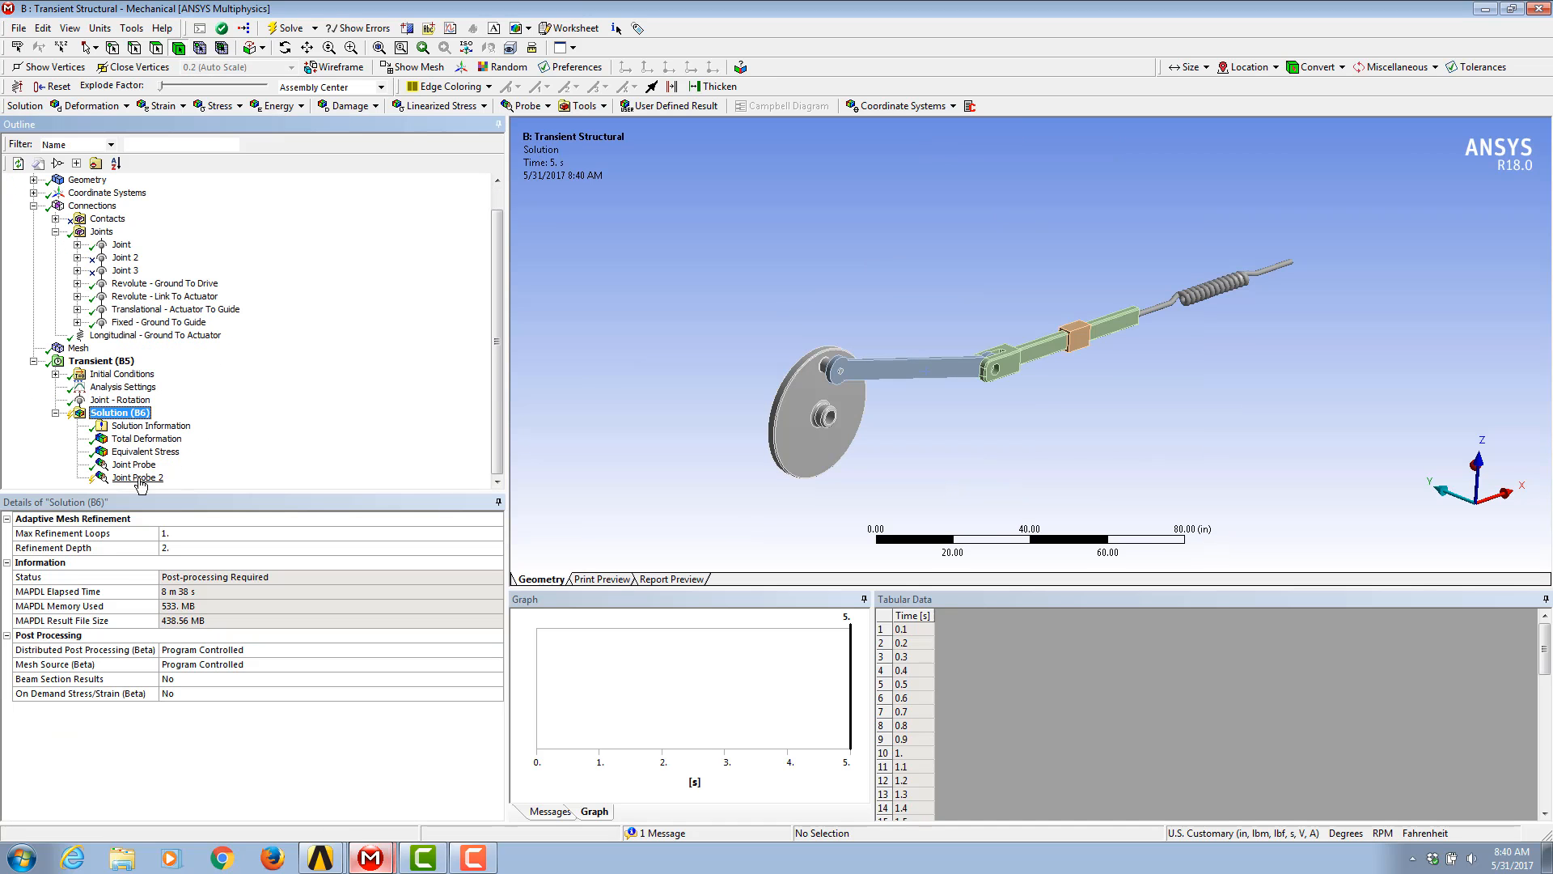
right_click(136, 478)
click(161, 511)
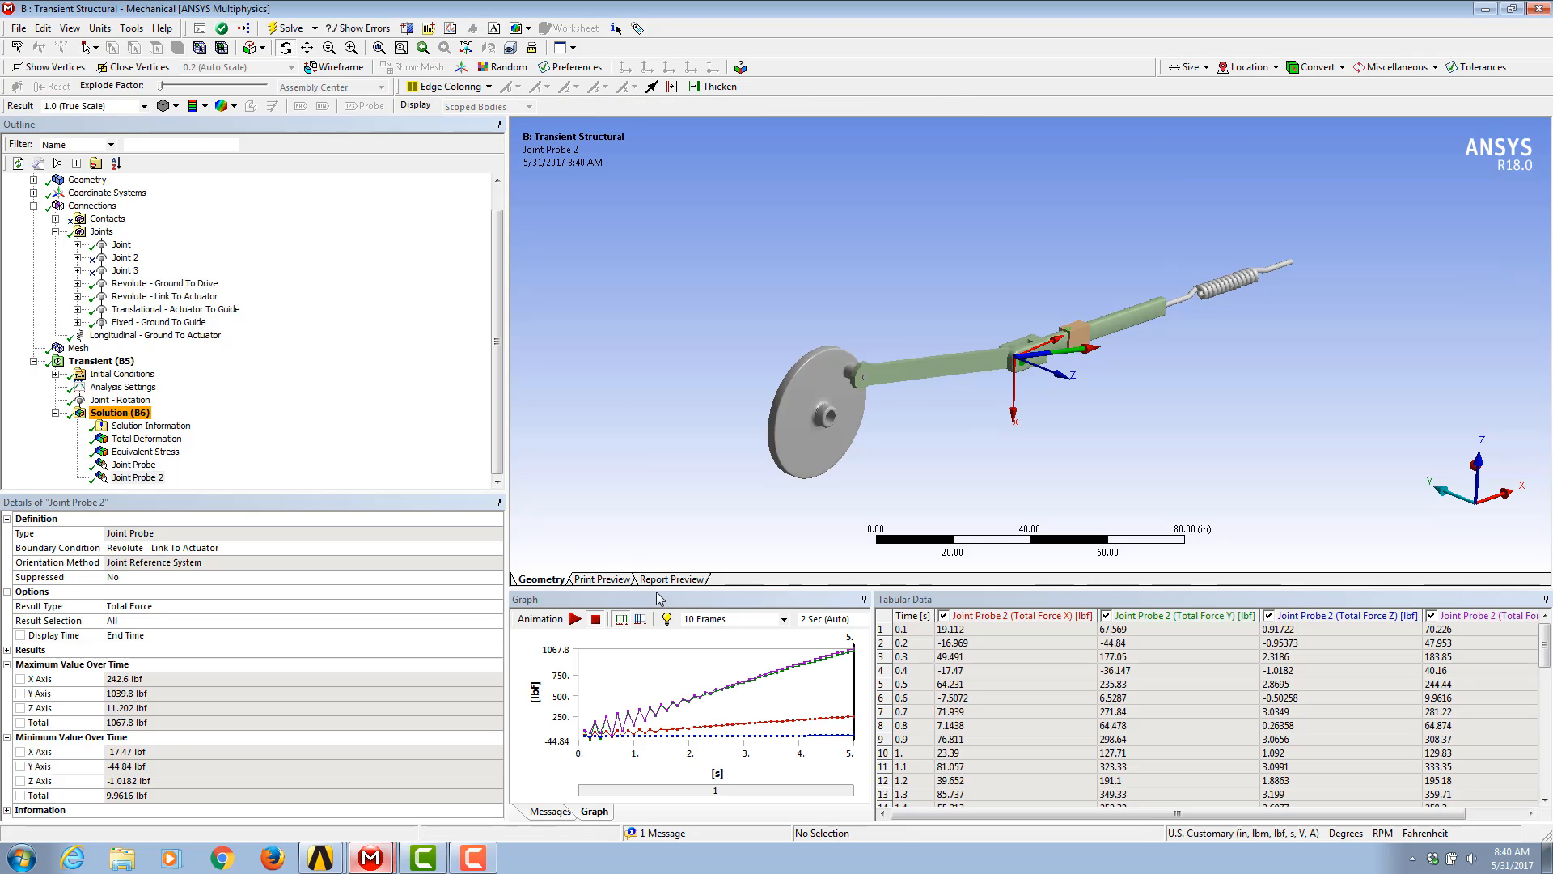
Step: Enlarge the graph area and check which result types are available for the link-to-actuator joint probe
drag(655, 587, 655, 555)
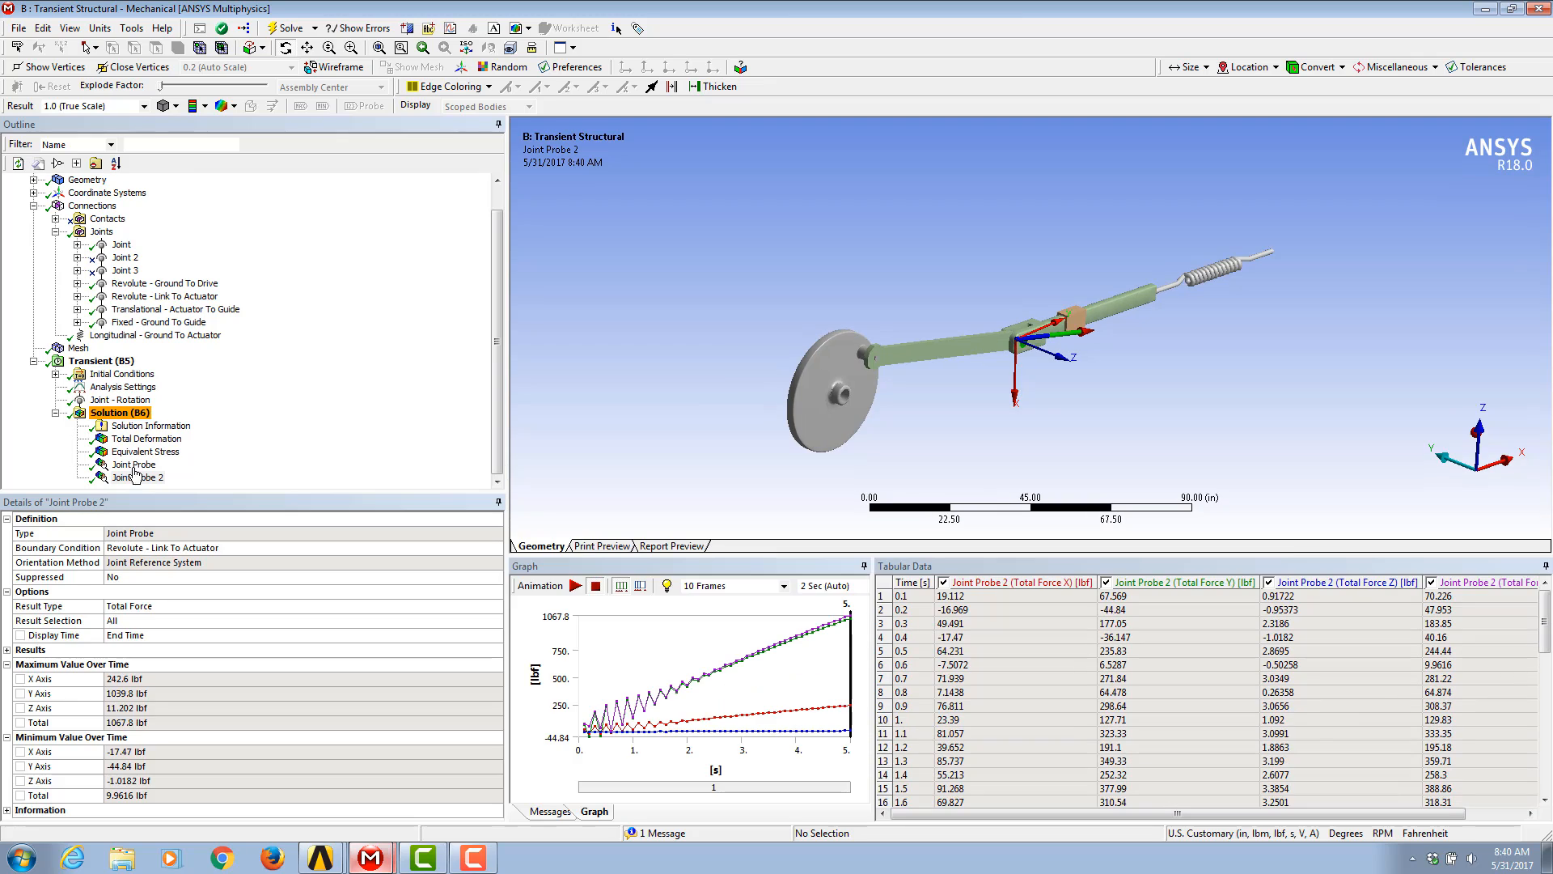
click(148, 605)
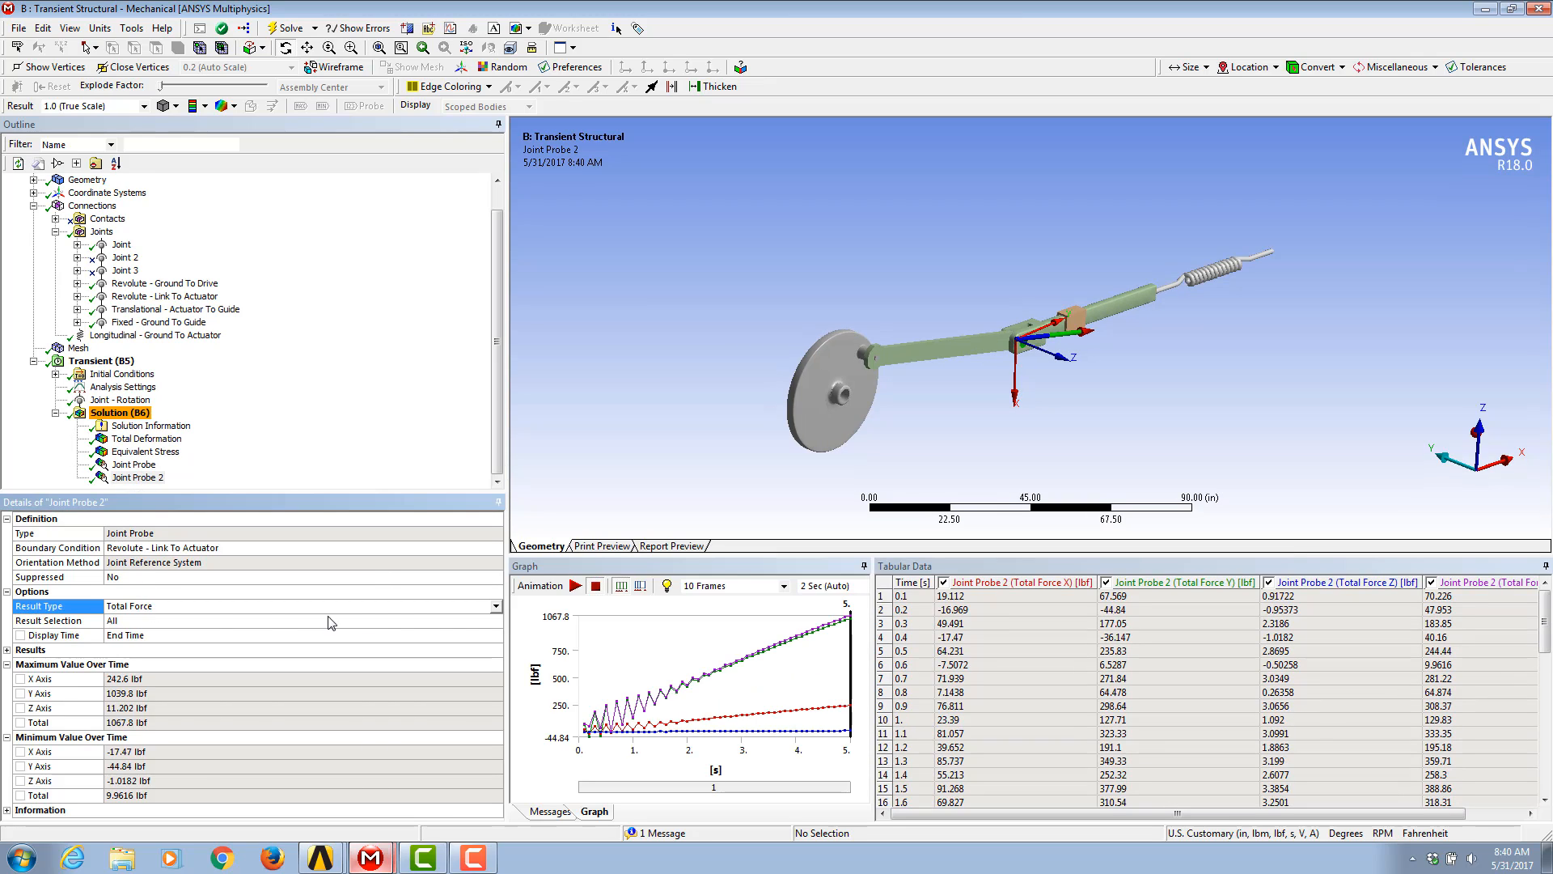
click(495, 607)
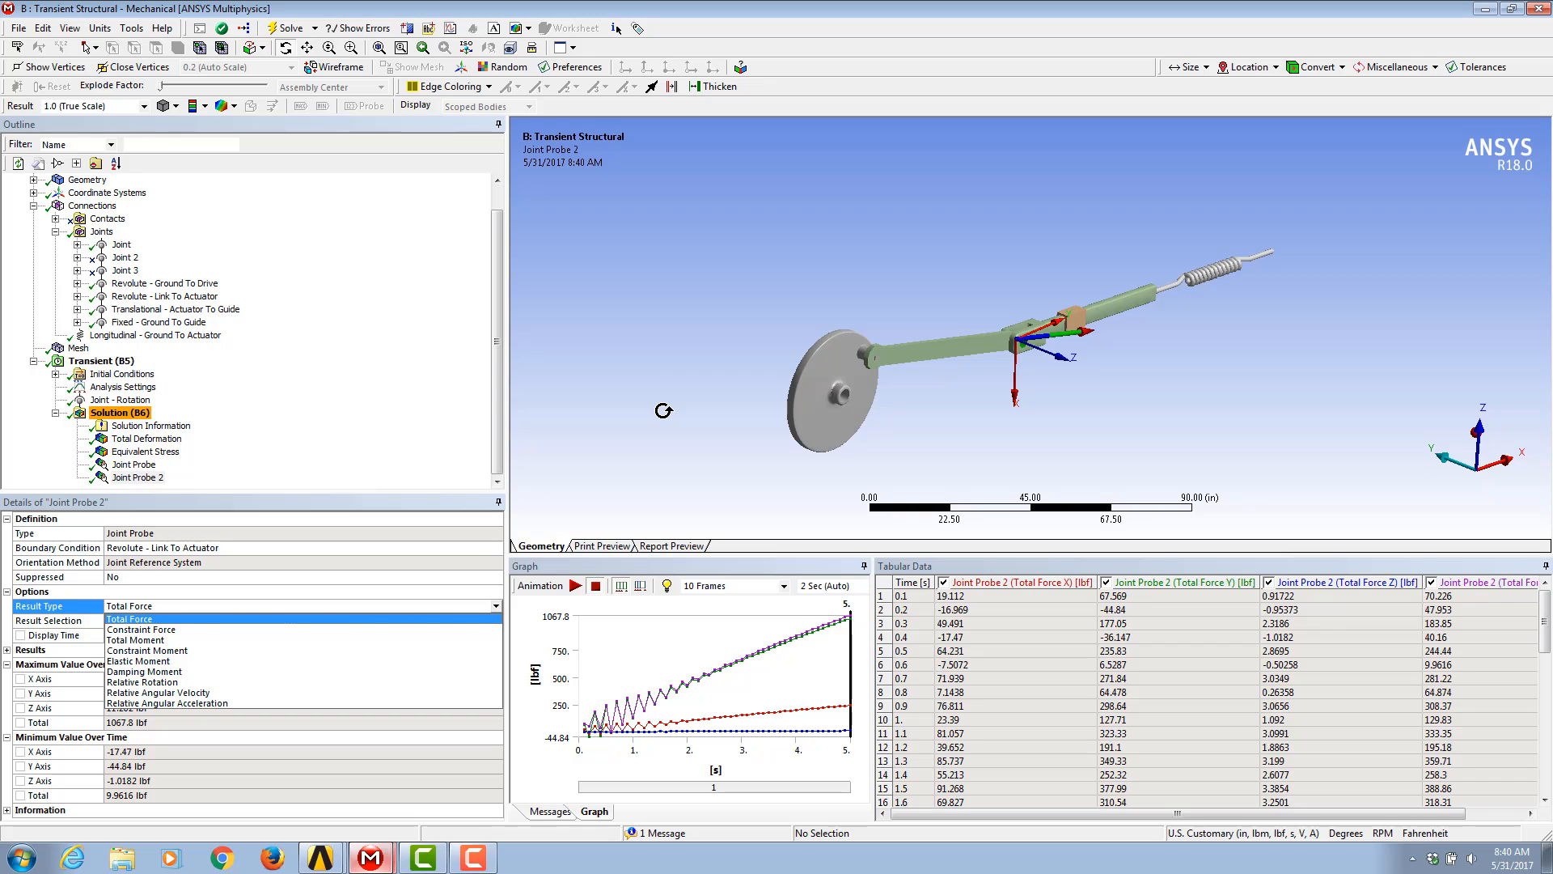
click(665, 381)
Step: Examine the total force vector of the joint probe up close at the link-to-actuator joint
drag(671, 356, 613, 335)
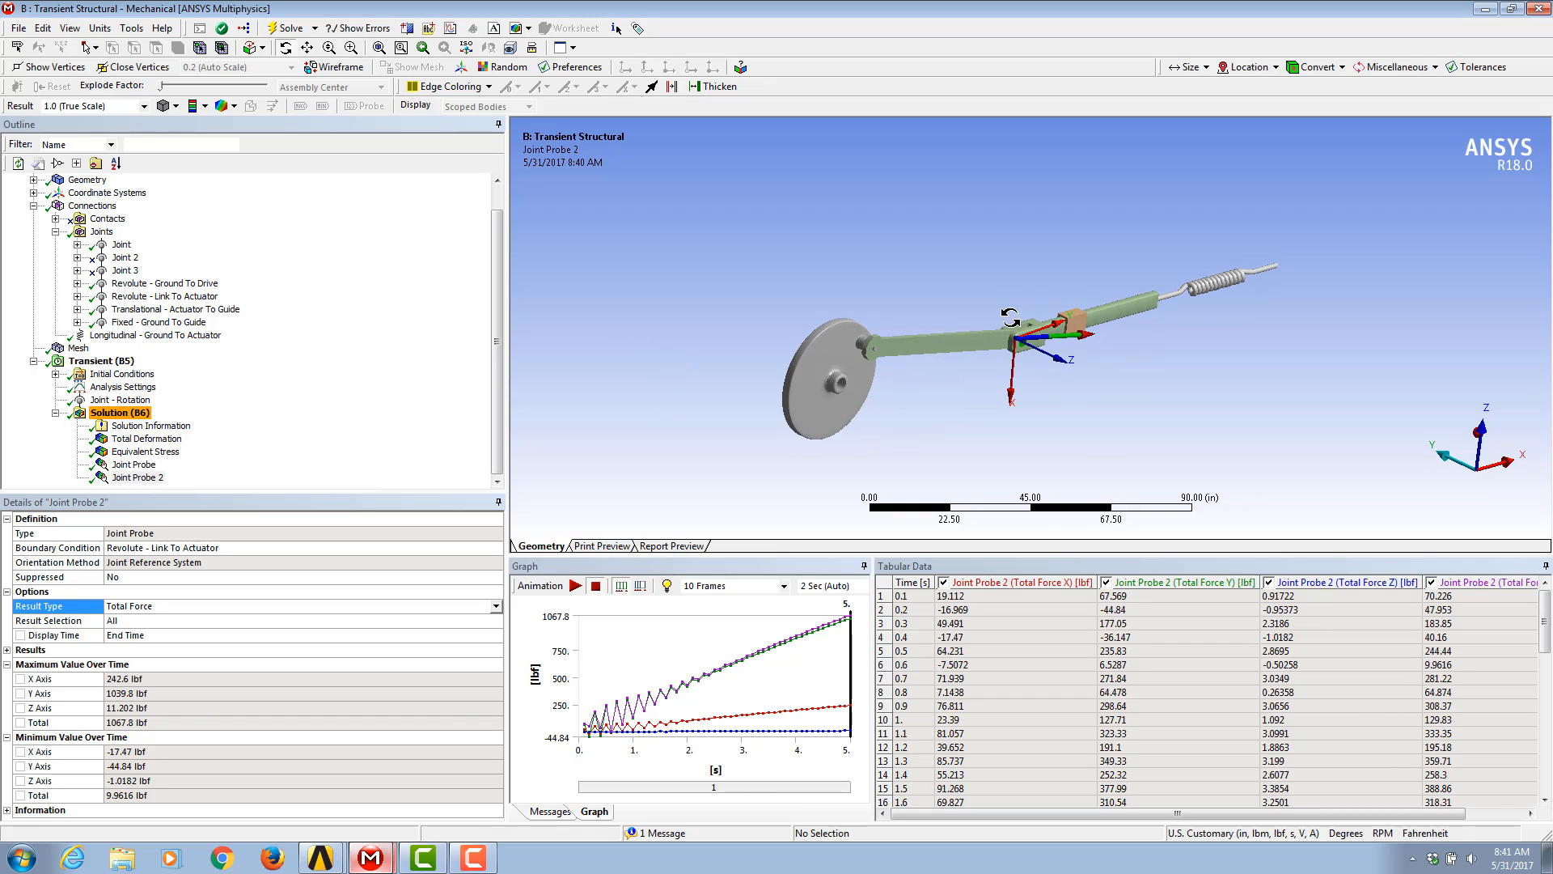
drag(1010, 317, 929, 346)
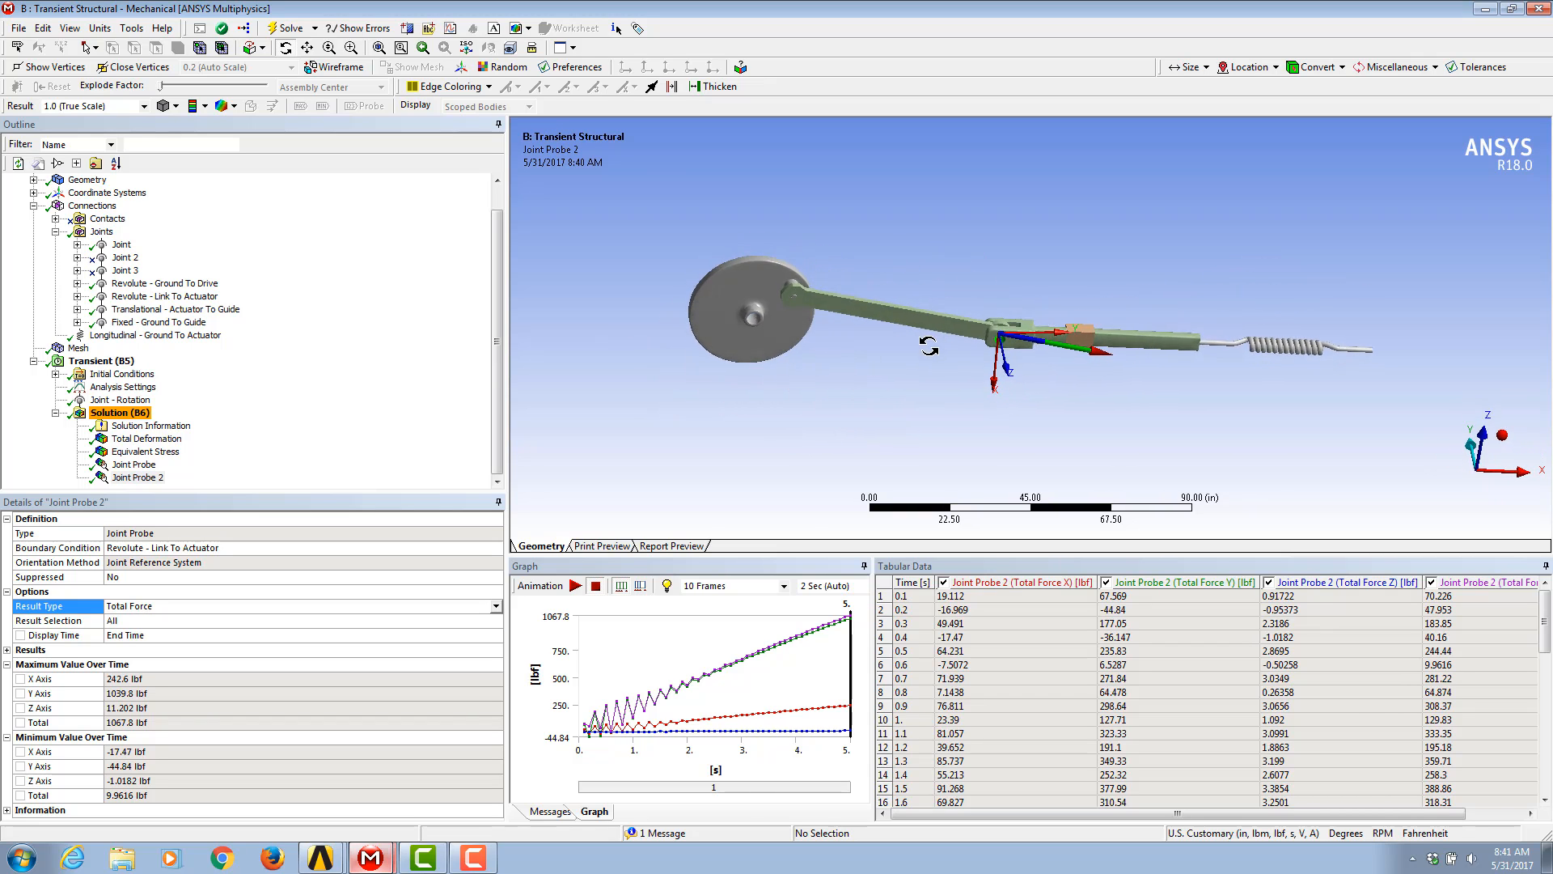
right_drag(956, 299, 1063, 375)
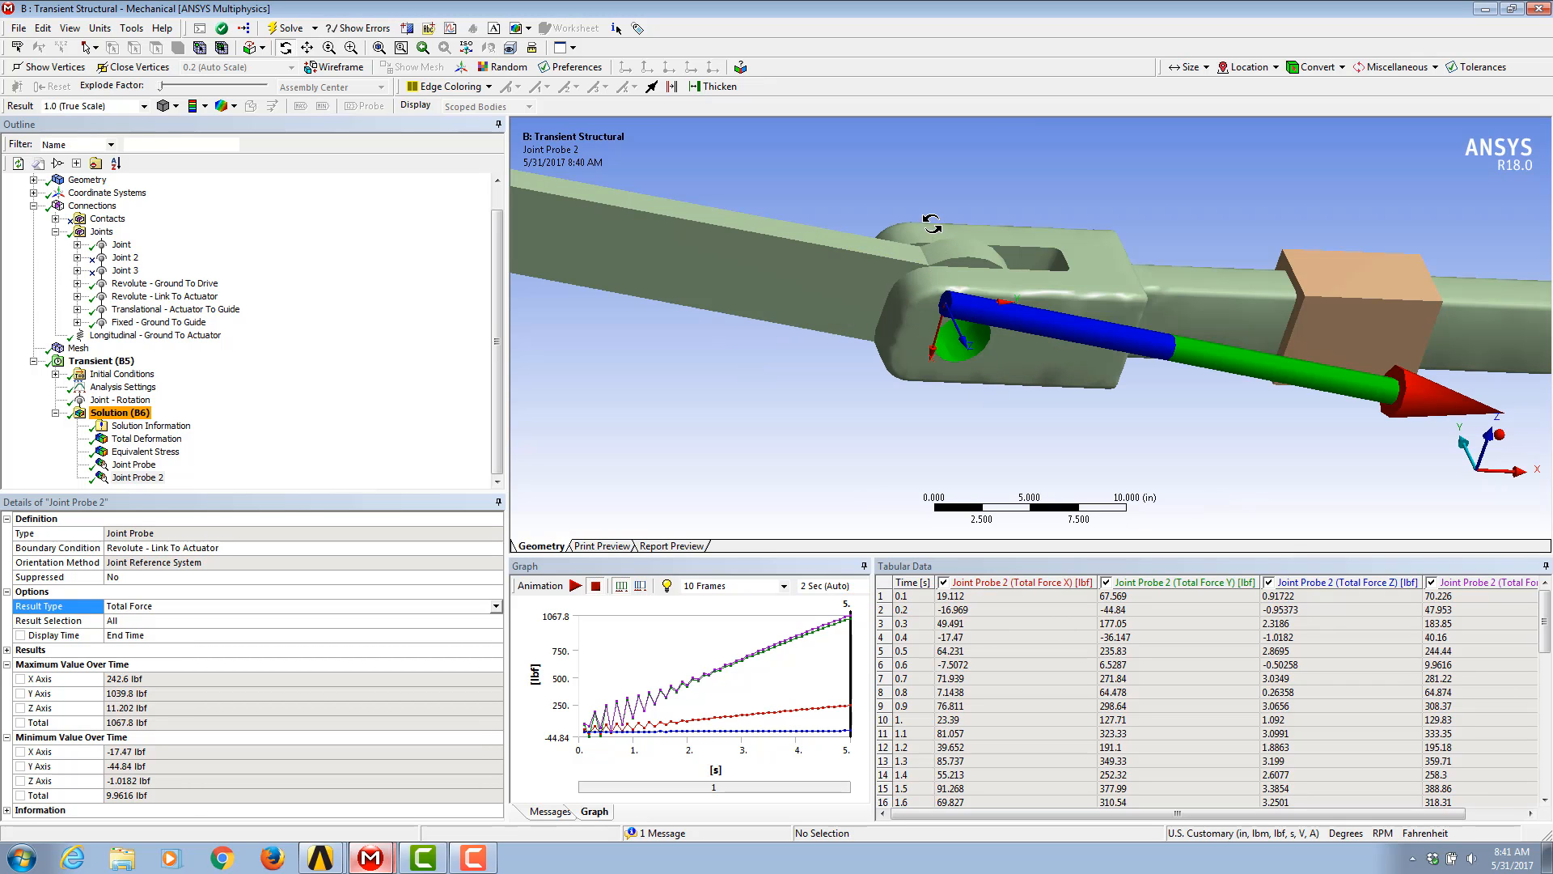
scroll(953, 261, down, 2)
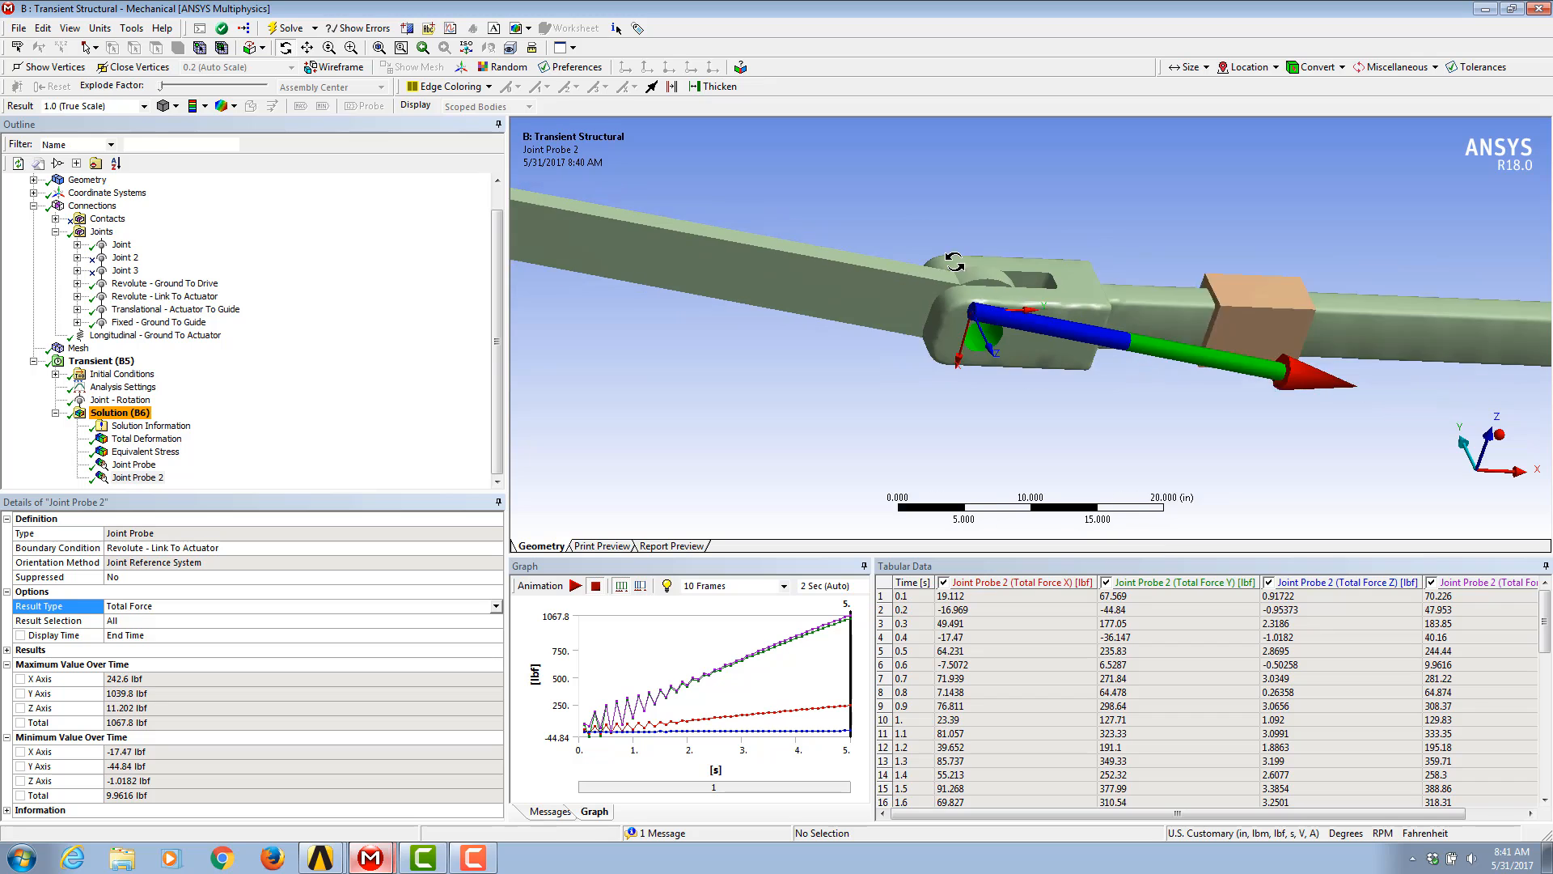
scroll(954, 262, down, 3)
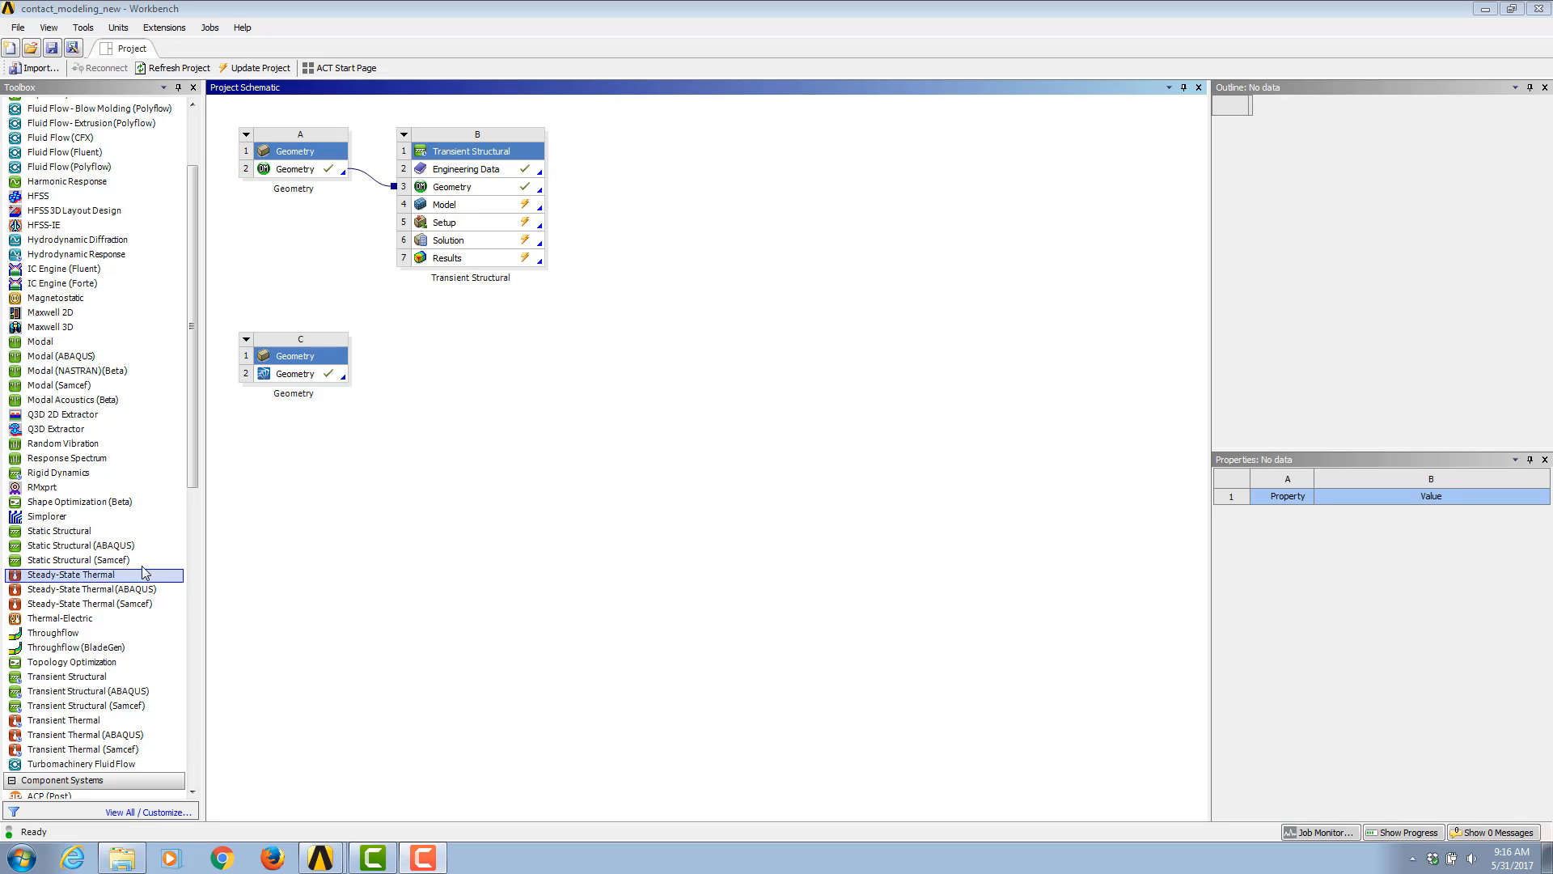
Step: In the contact_modeling_new Workbench project, add a Static Structural system linked to geometry C and open its model in Mechanical
drag(59, 531, 311, 377)
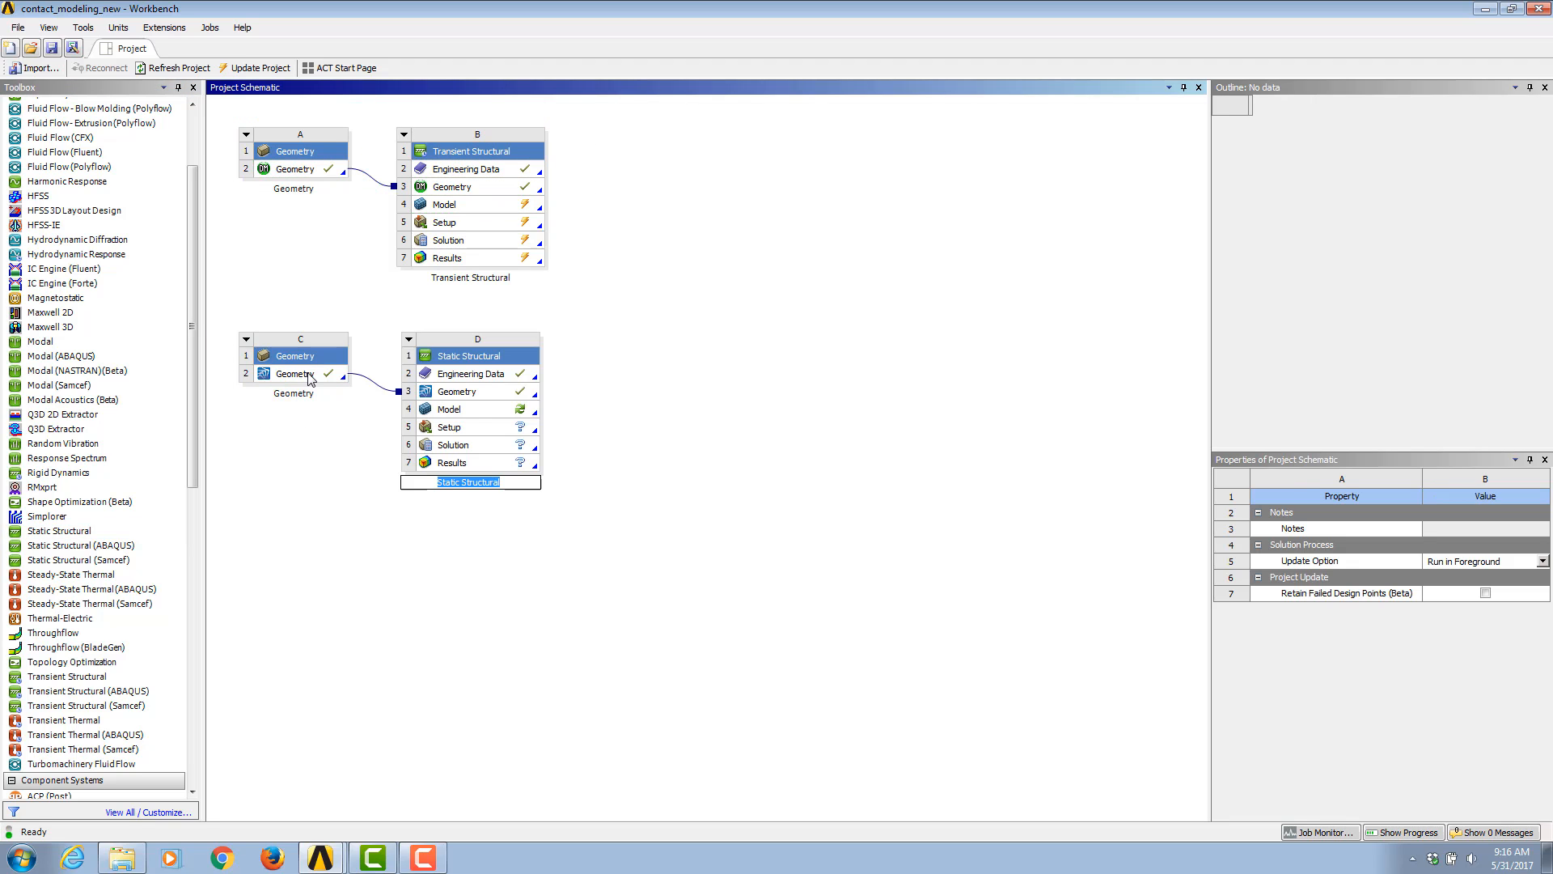
double_click(520, 413)
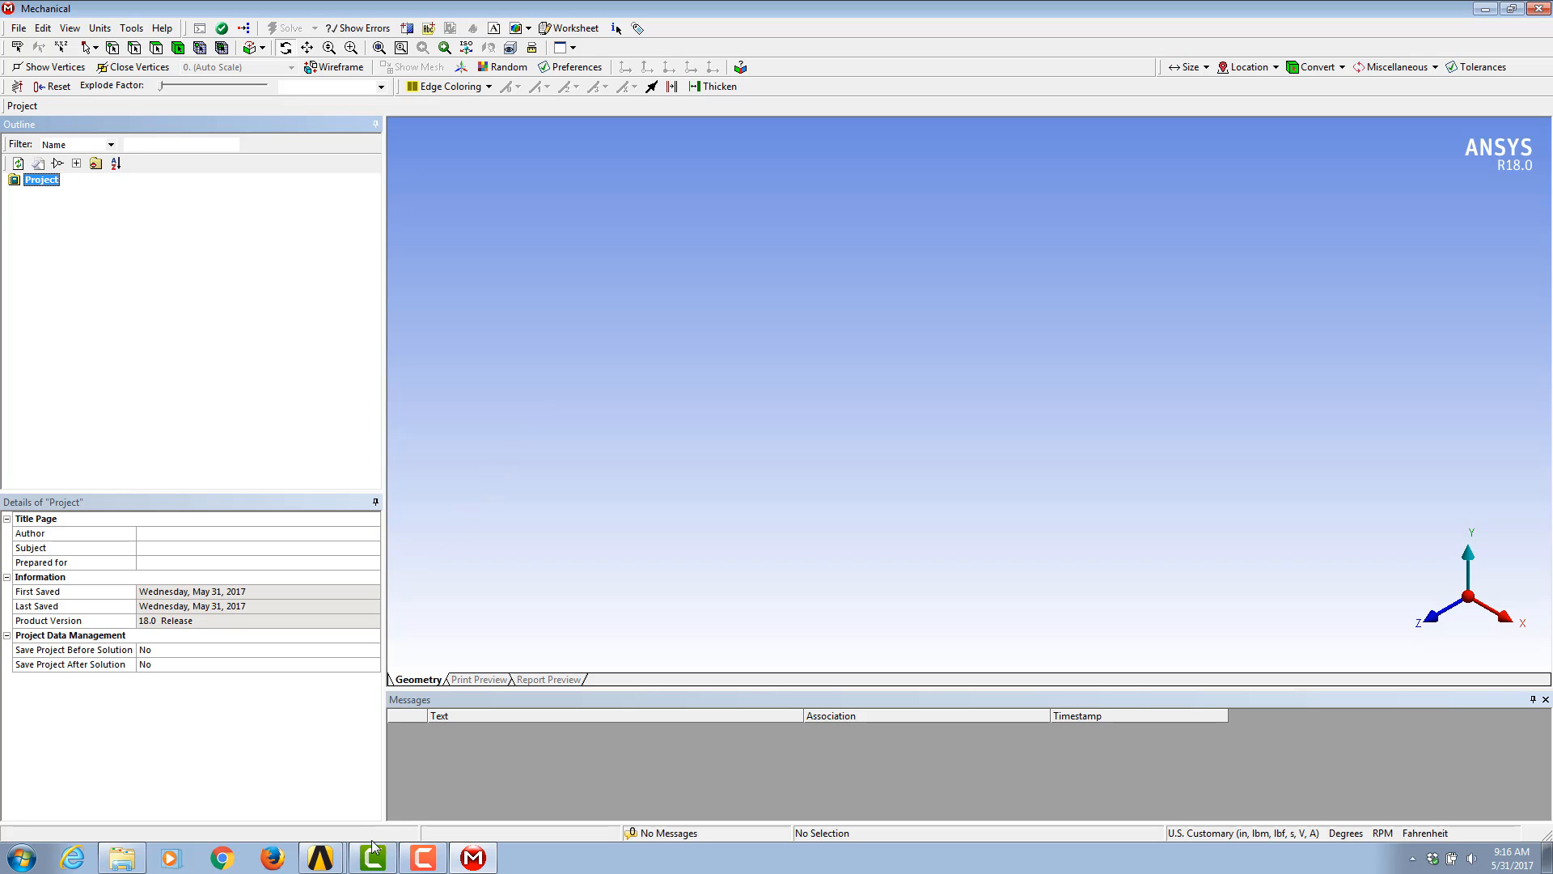
click(328, 863)
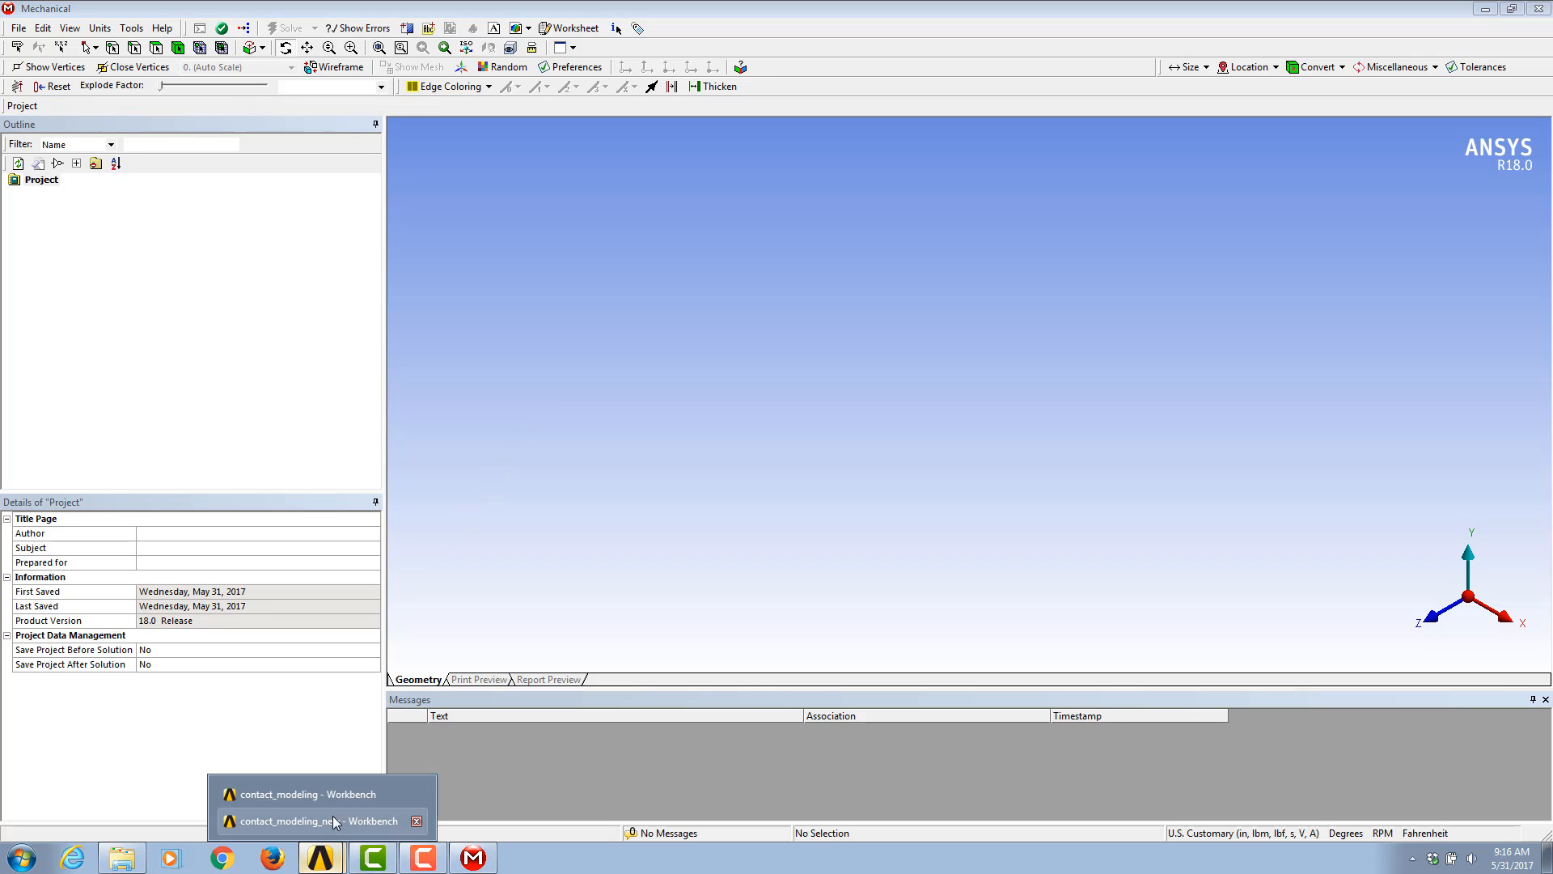
click(334, 820)
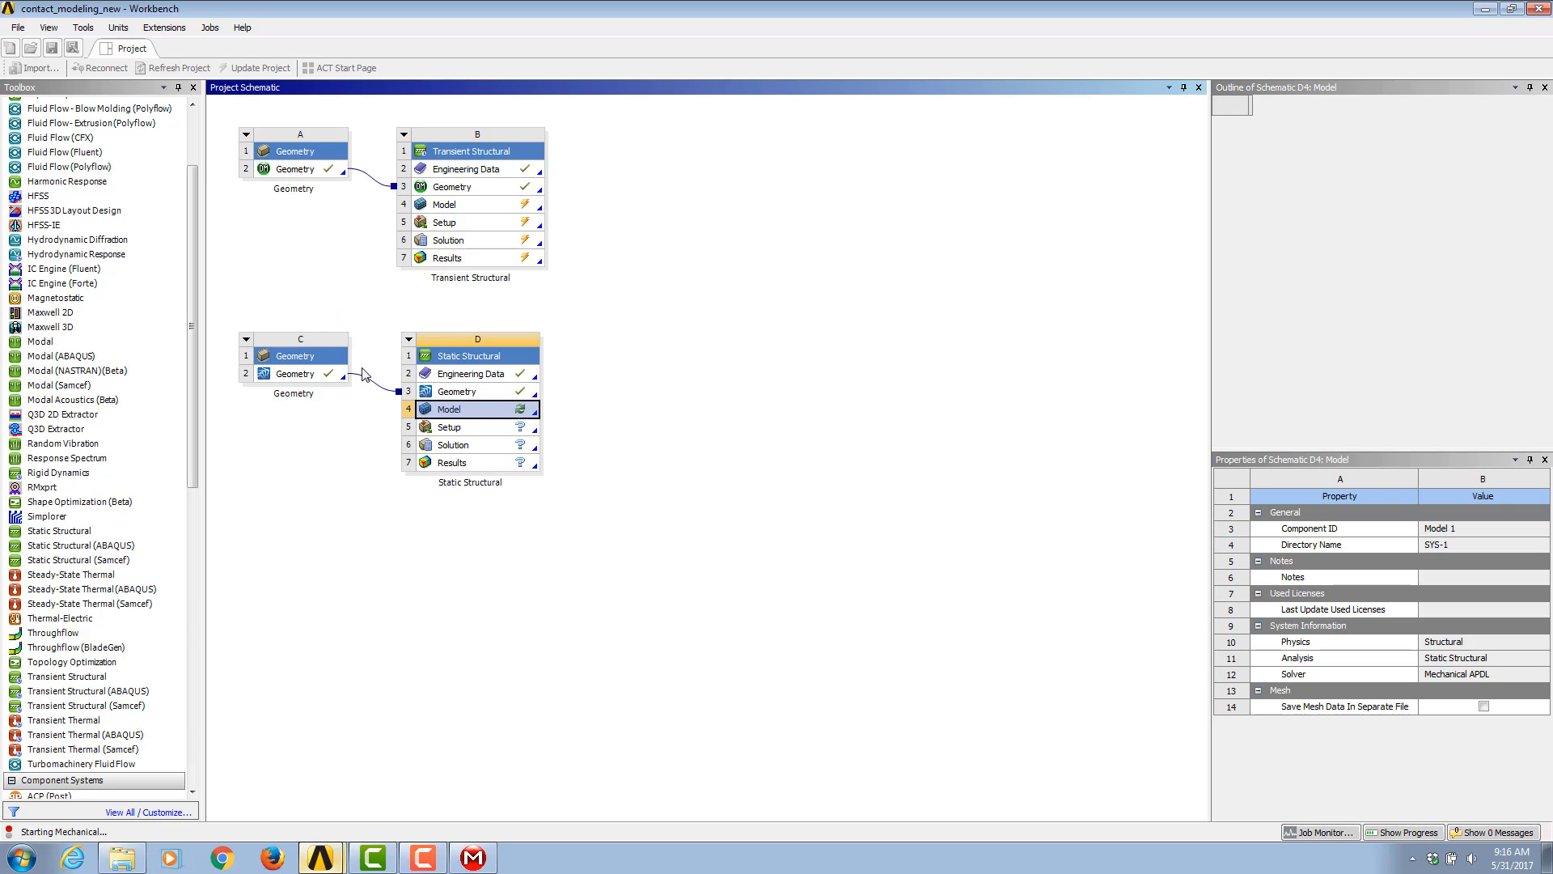
mouse_move(485, 864)
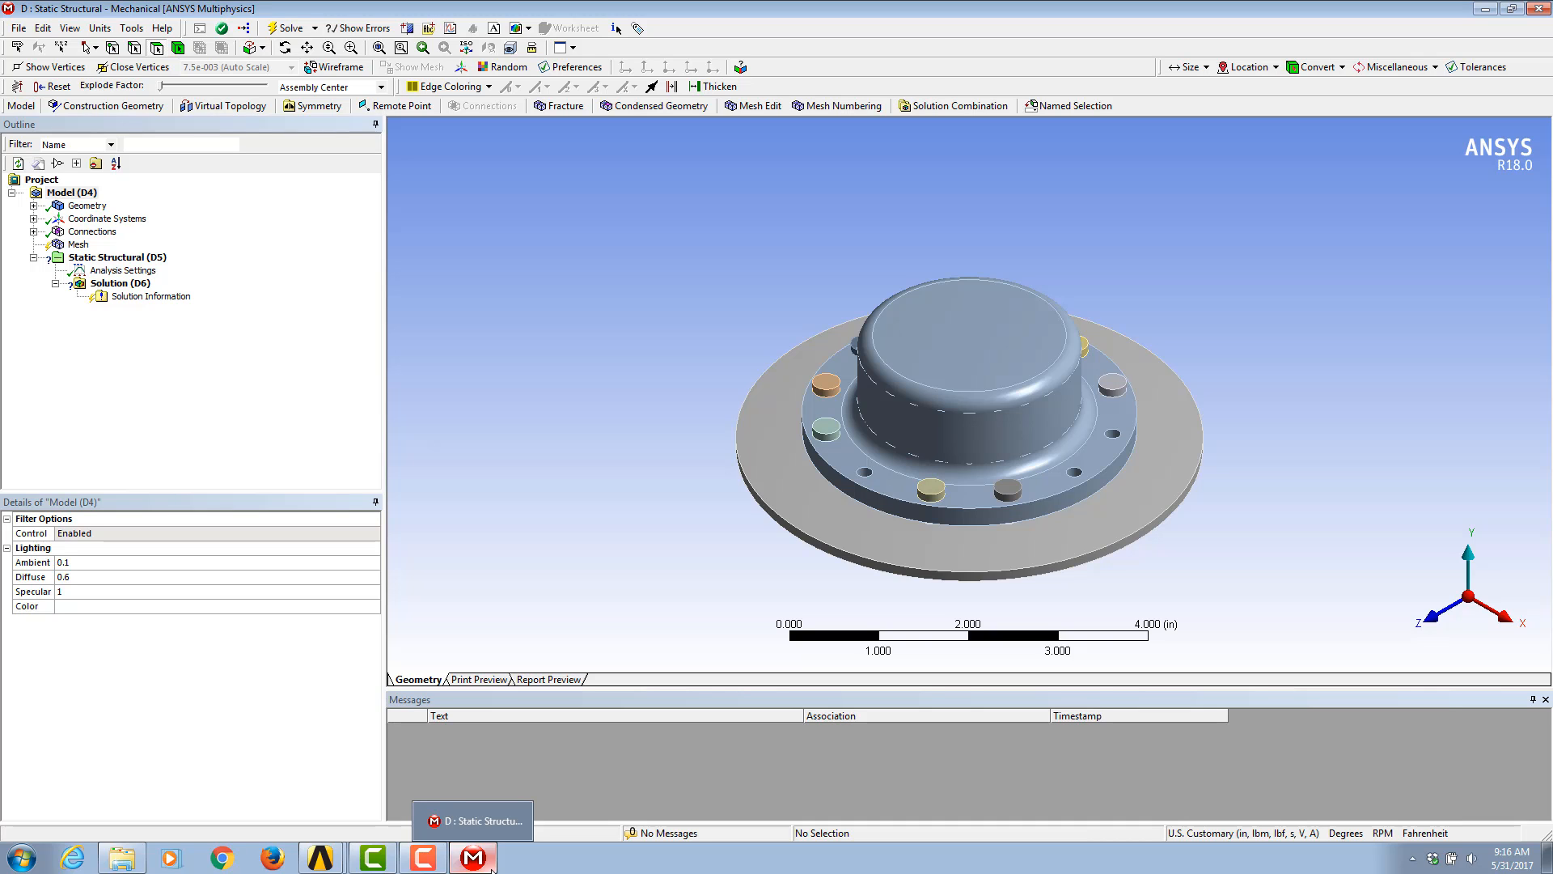
Step: Examine the automatically generated contact regions one by one, from Contact Region through Contact Region 15, then collapse the Contacts group
middle_drag(714, 420, 757, 391)
click(33, 231)
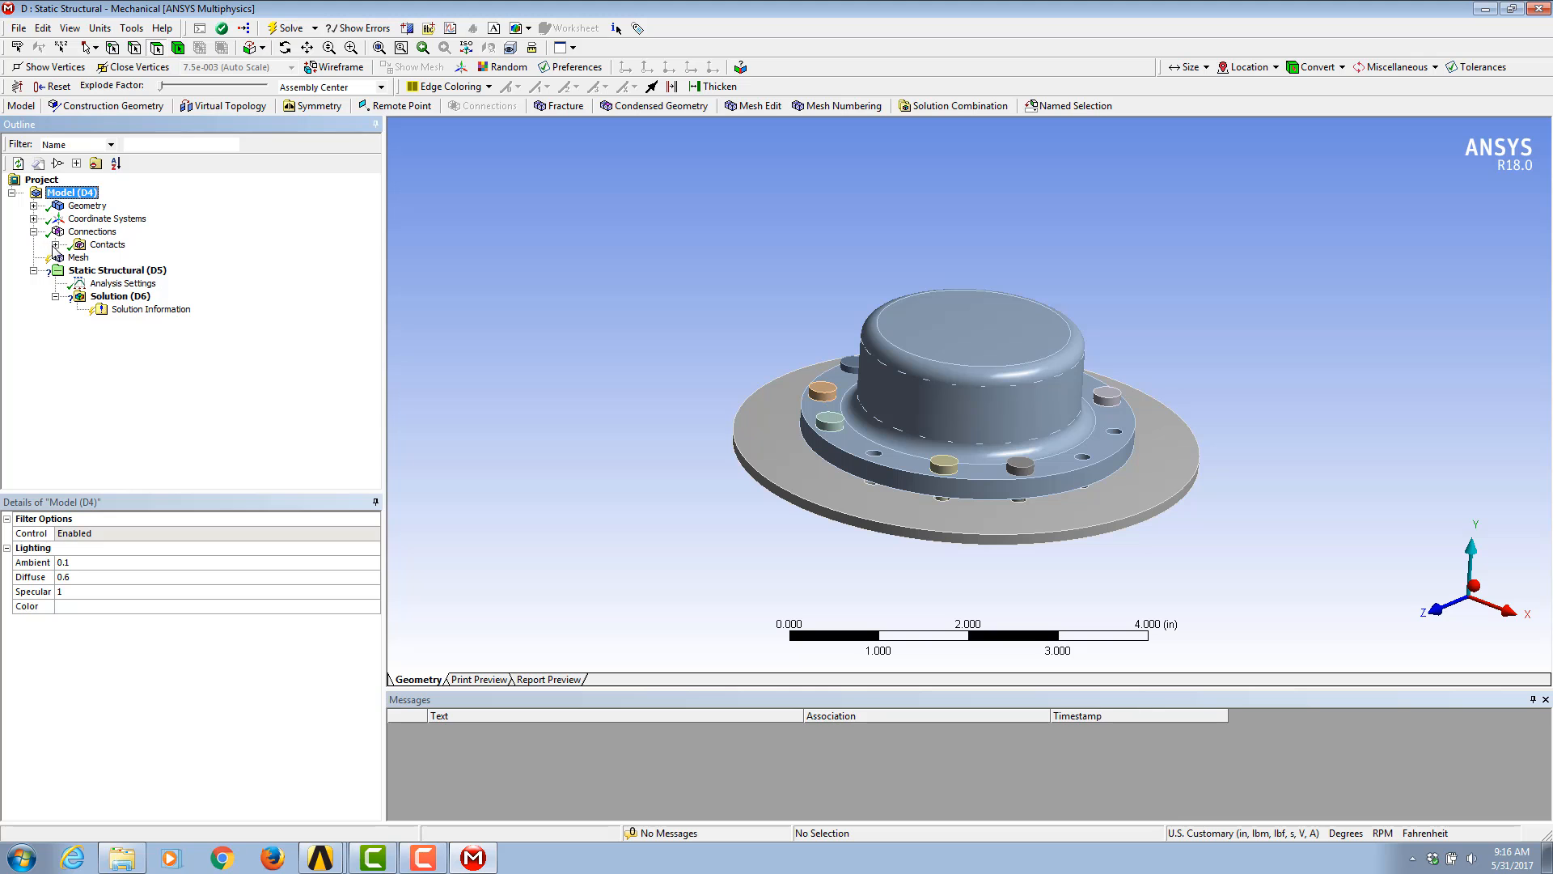
click(55, 244)
click(121, 257)
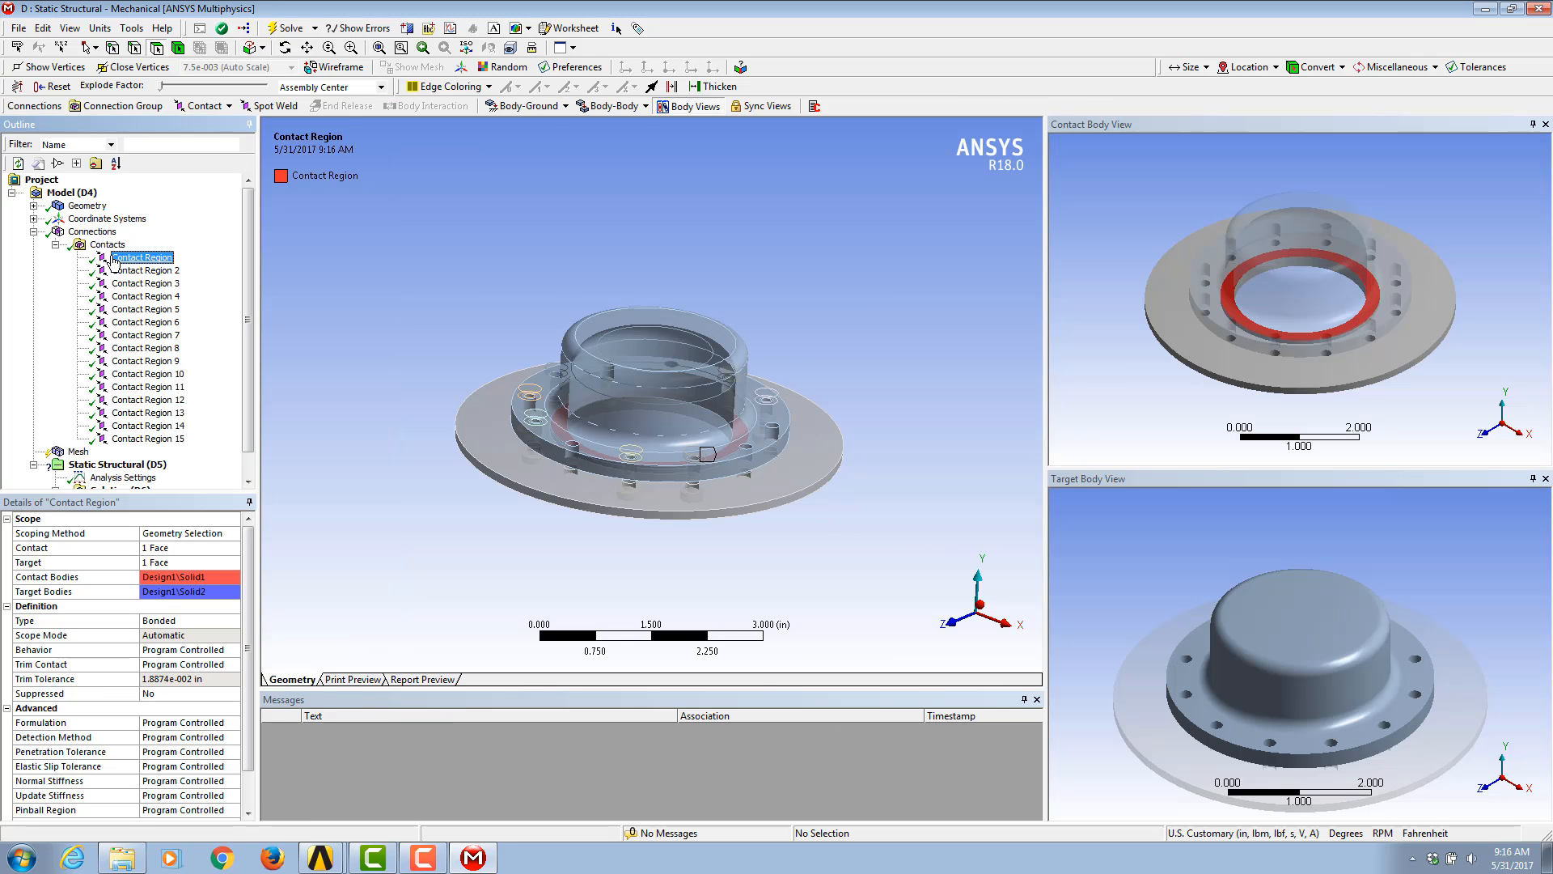
key(Down)
key(Down)
key(Down)
key(Down)
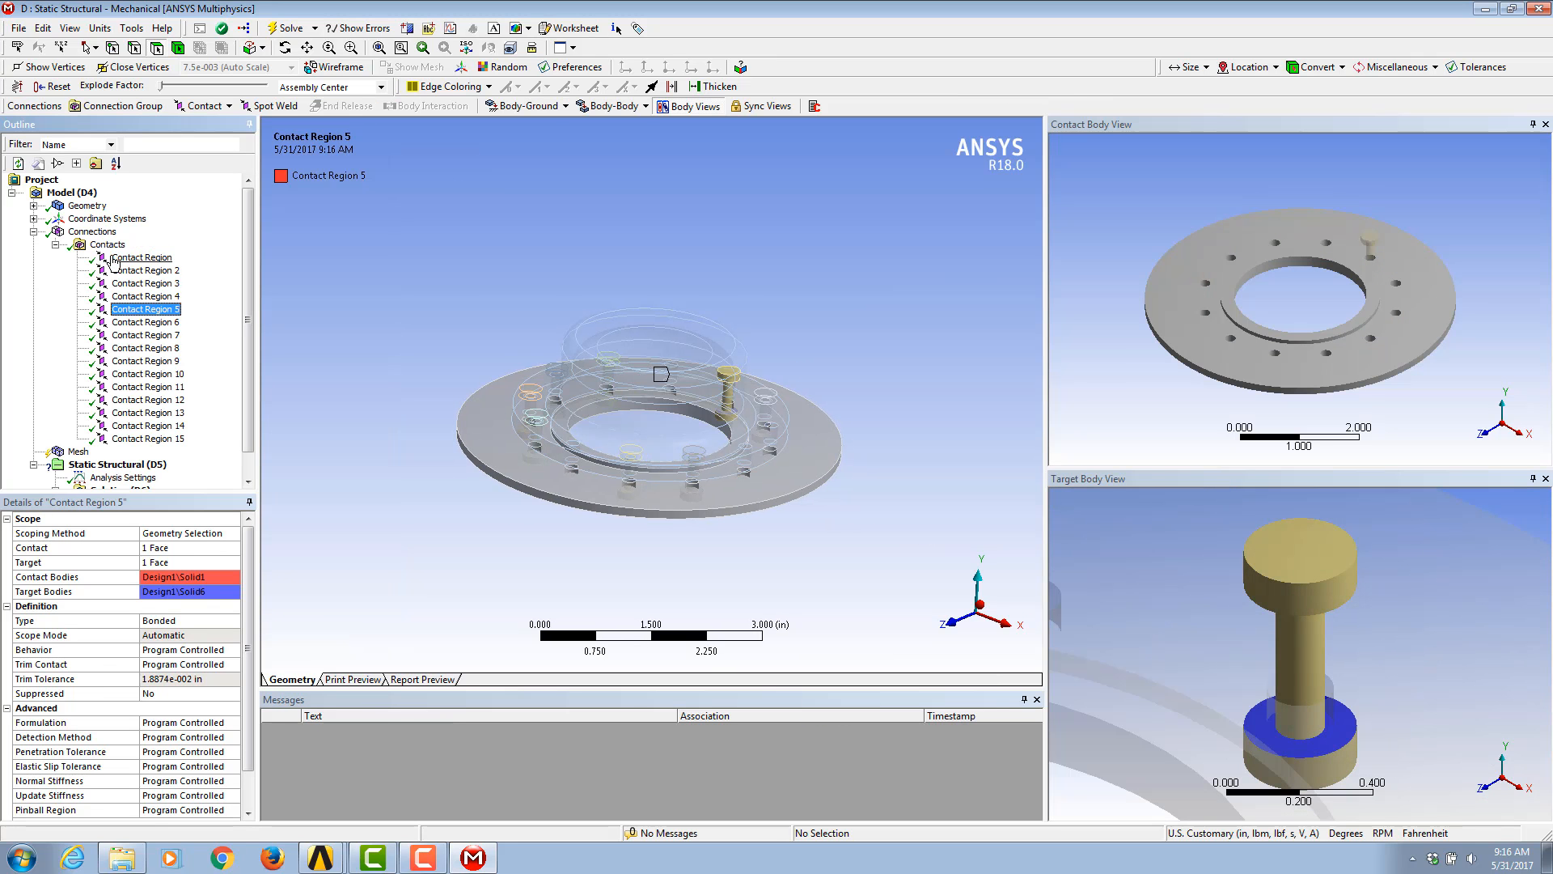
key(Down)
key(Down)
key(Down)
key(Down)
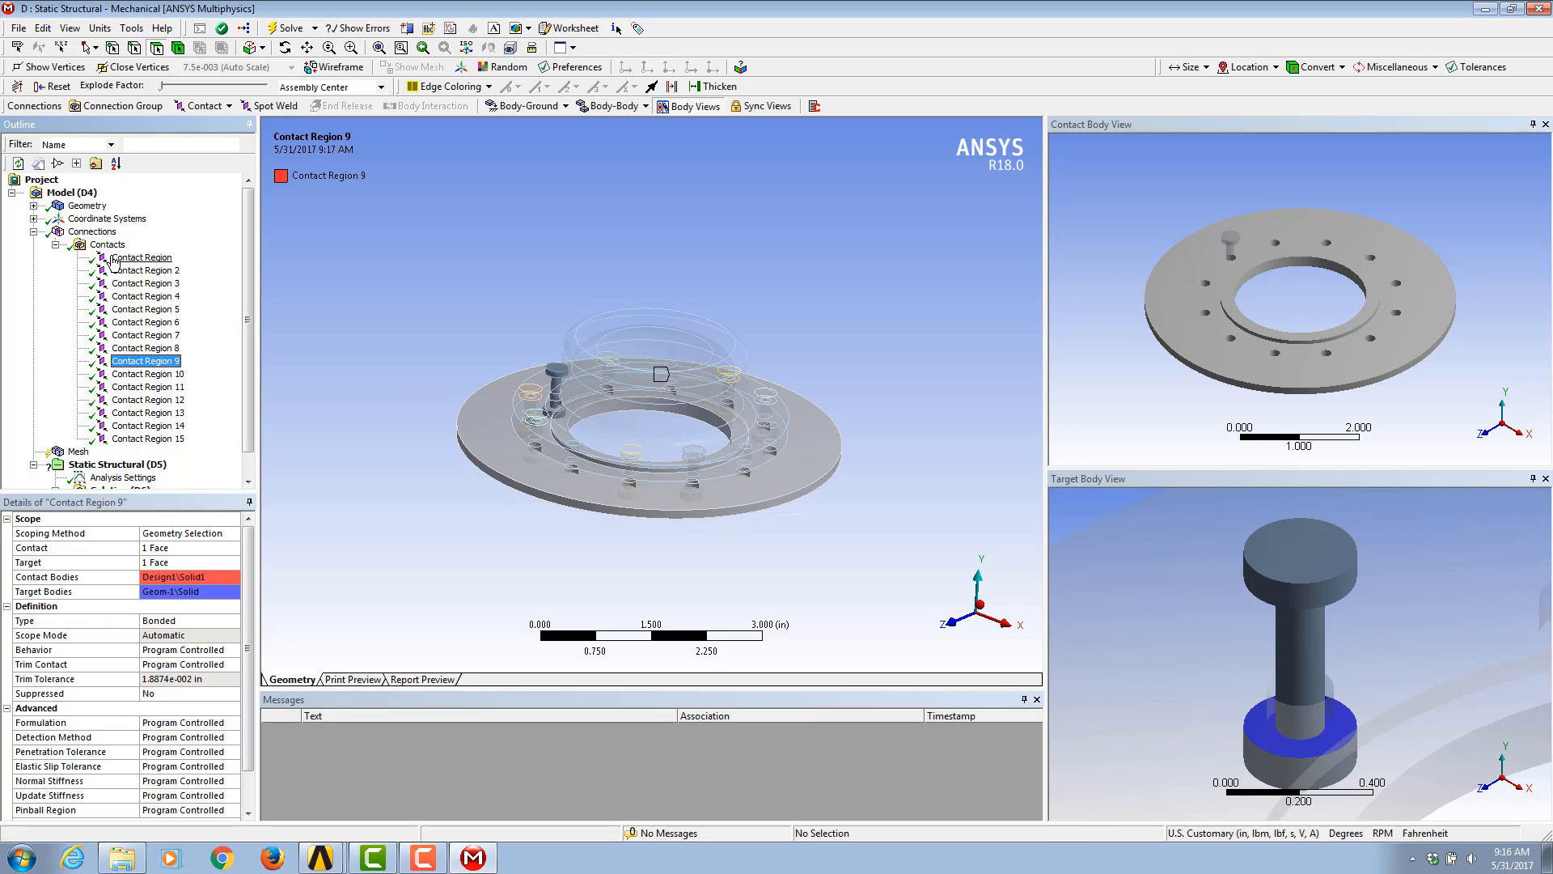
key(Down)
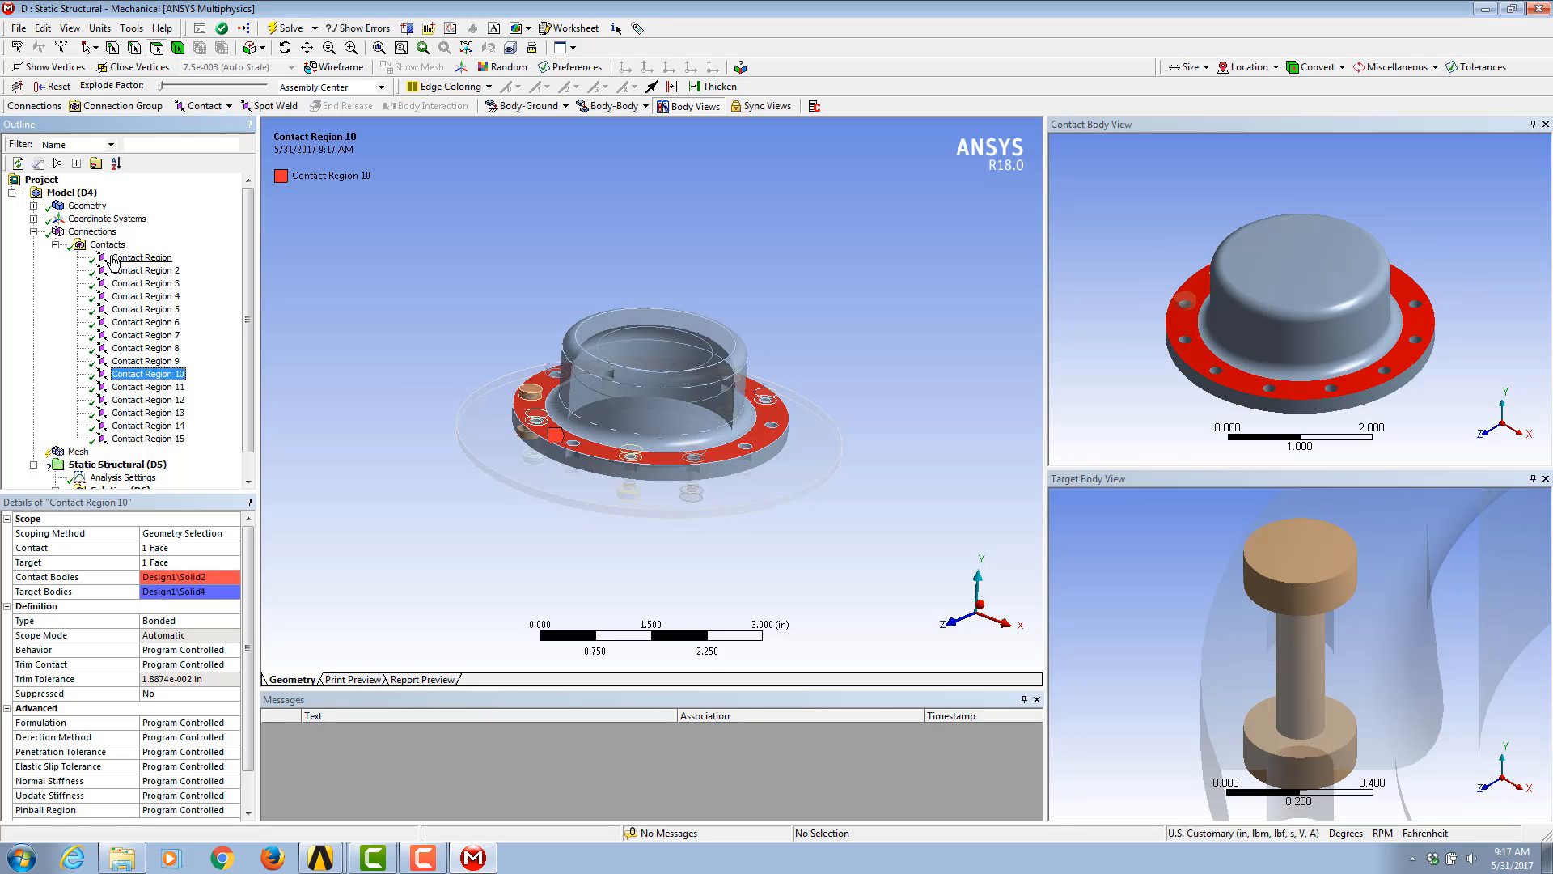
key(Down)
key(Down)
key(Down)
key(Down)
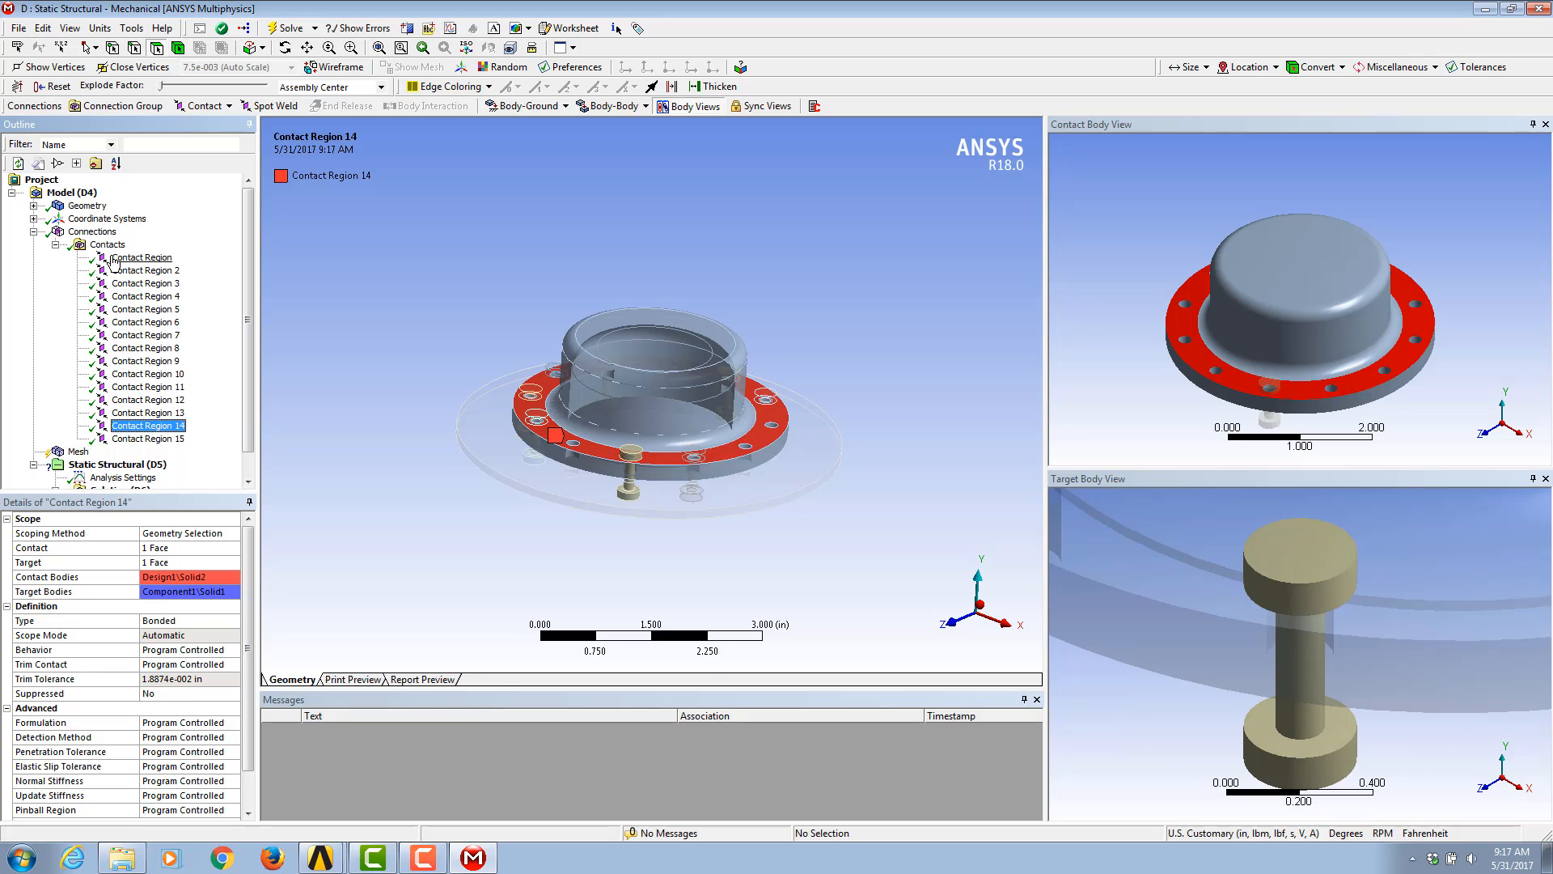
key(Down)
key(Up)
key(Up)
key(Up)
key(Up)
key(Up)
key(Up)
key(Up)
key(Up)
key(Up)
key(Up)
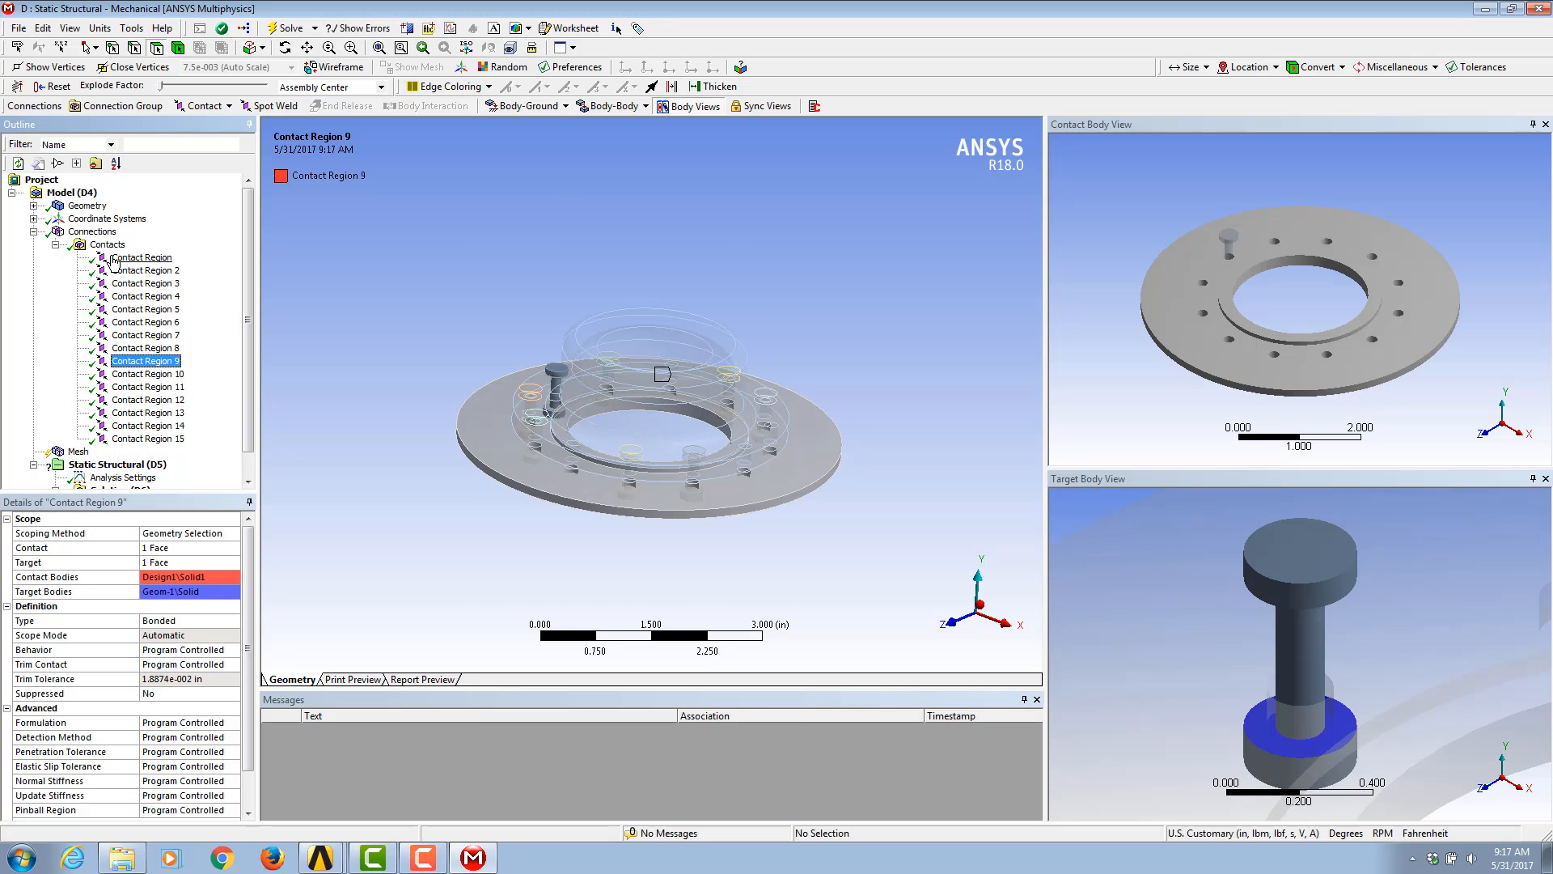
key(Up)
key(Up)
key(Up)
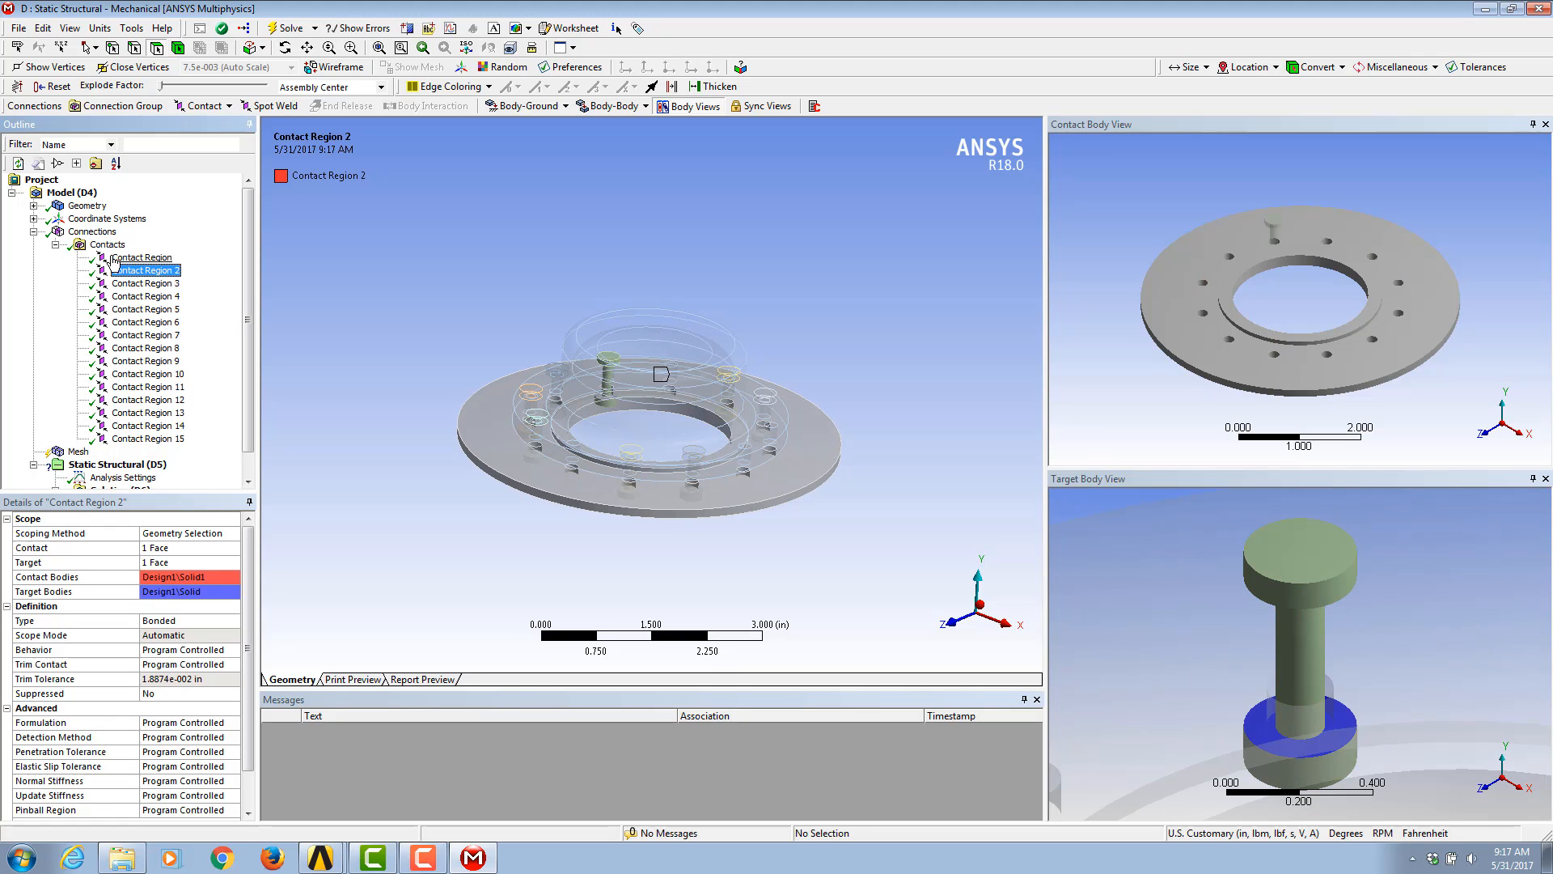
key(Up)
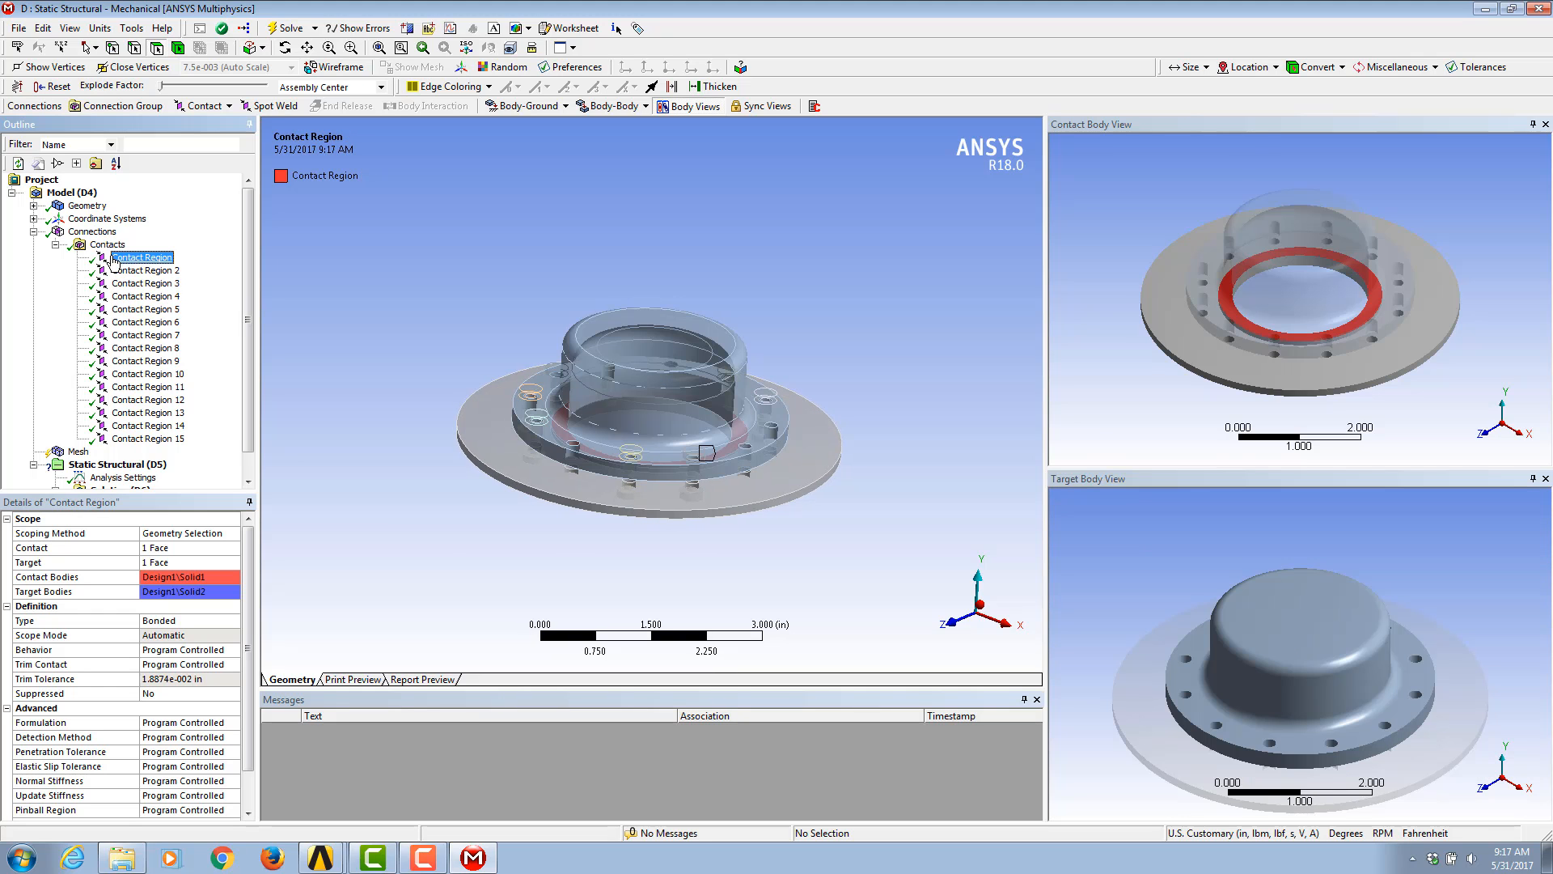
click(56, 244)
Step: Look up the contacts common to the green bolt and the flanged cover using their cylindrical faces, and clear the selection
middle_drag(788, 404, 1077, 387)
right_drag(1007, 358, 1225, 511)
mouse_move(1016, 486)
shift+middle_down()
mouse_move(1030, 364)
mouse_move(1094, 395)
mouse_move(1082, 397)
shift+middle_up()
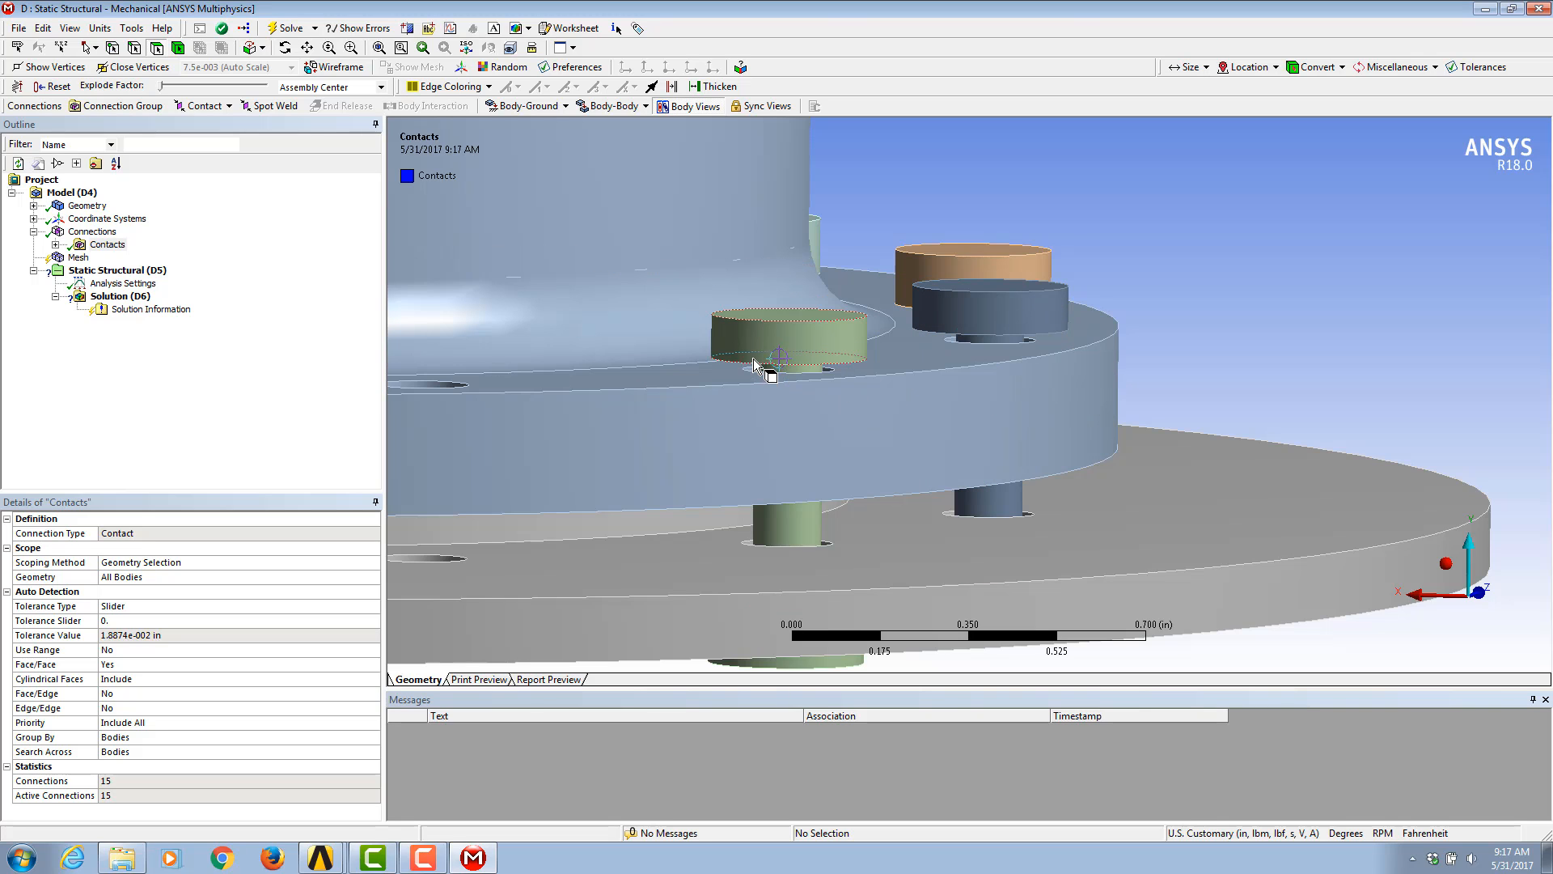
middle_drag(793, 384, 816, 368)
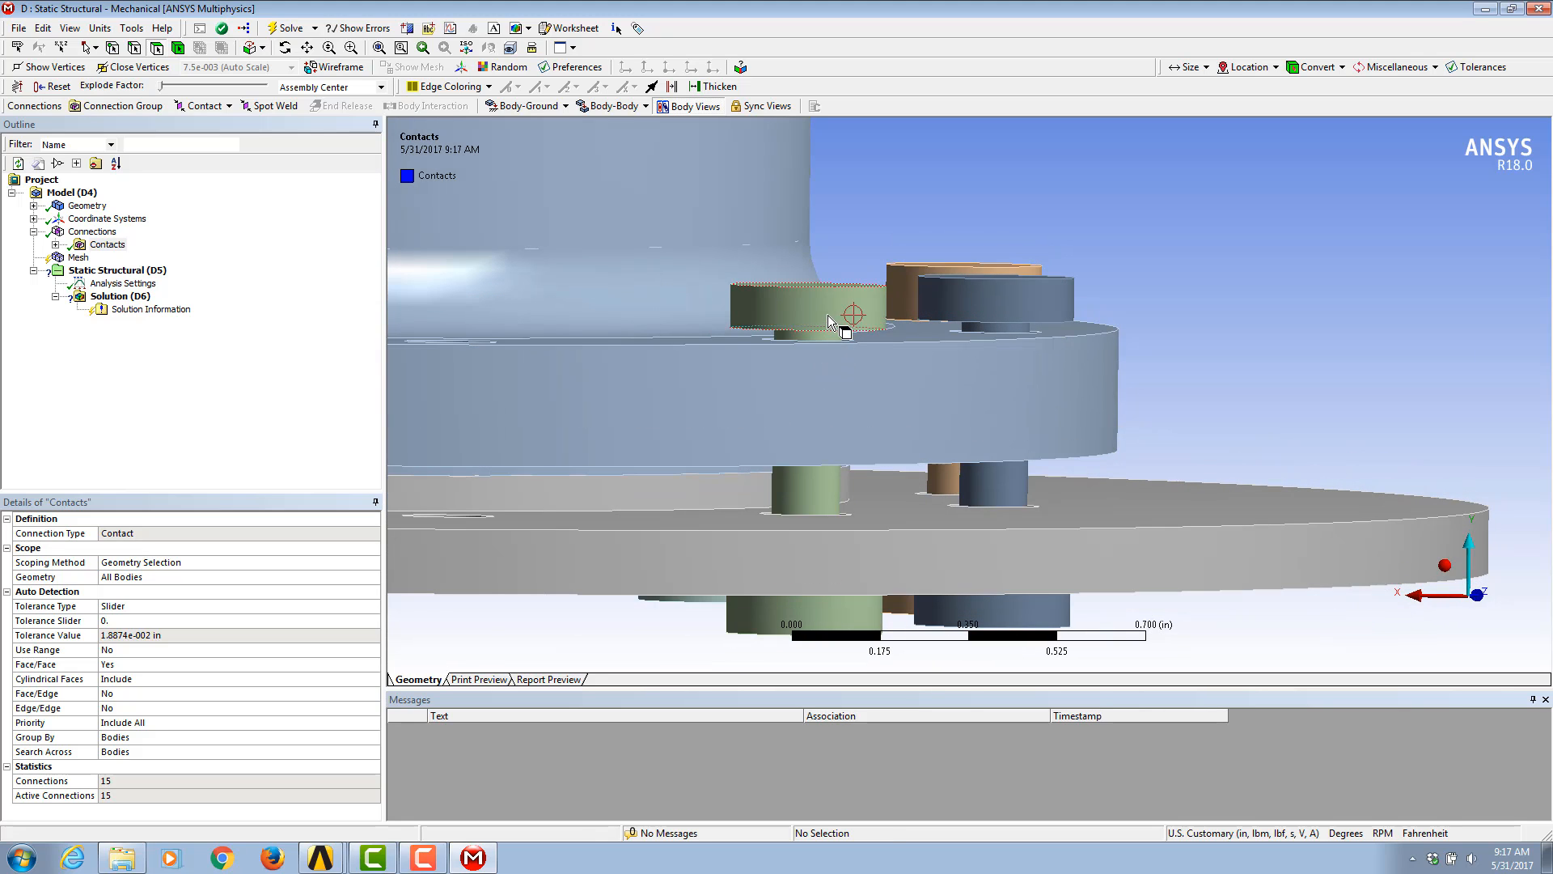
click(831, 314)
ctrl+click(826, 392)
right_click(1237, 267)
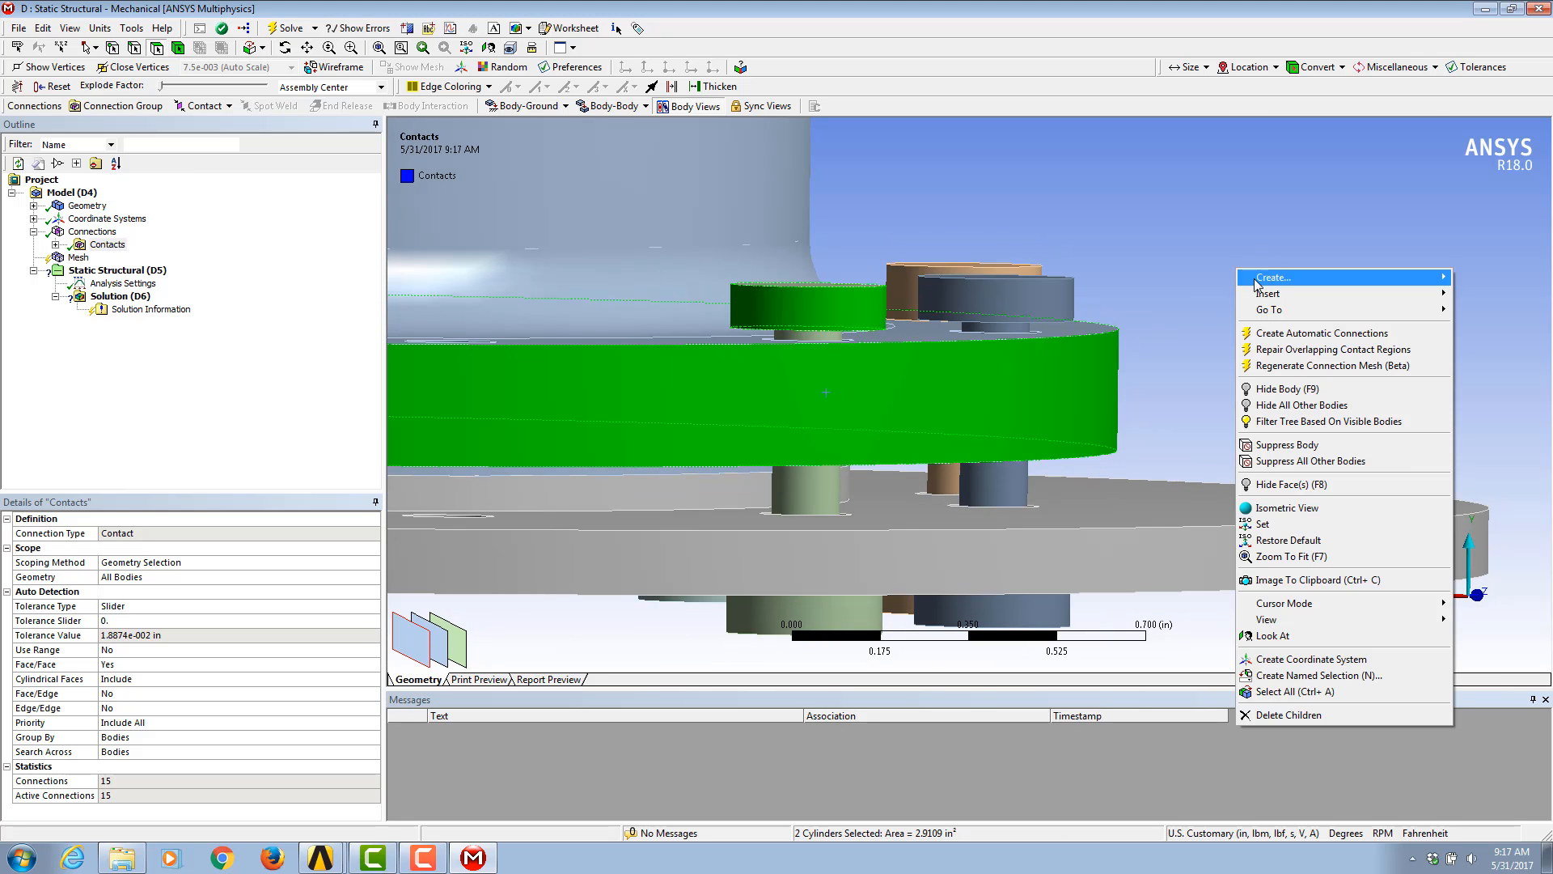
mouse_move(1246, 311)
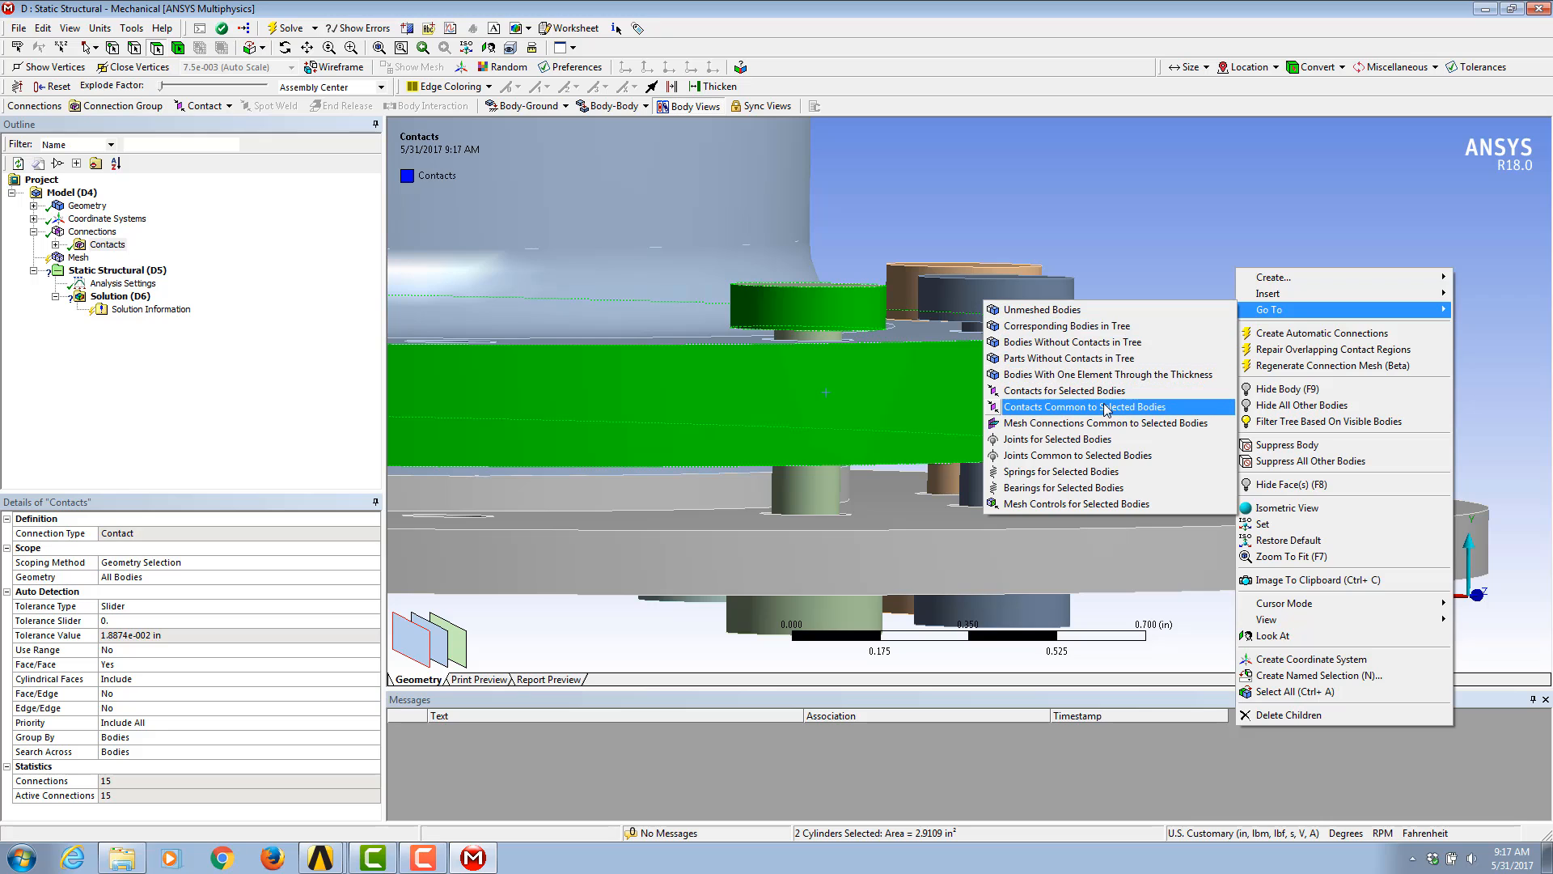
click(1105, 408)
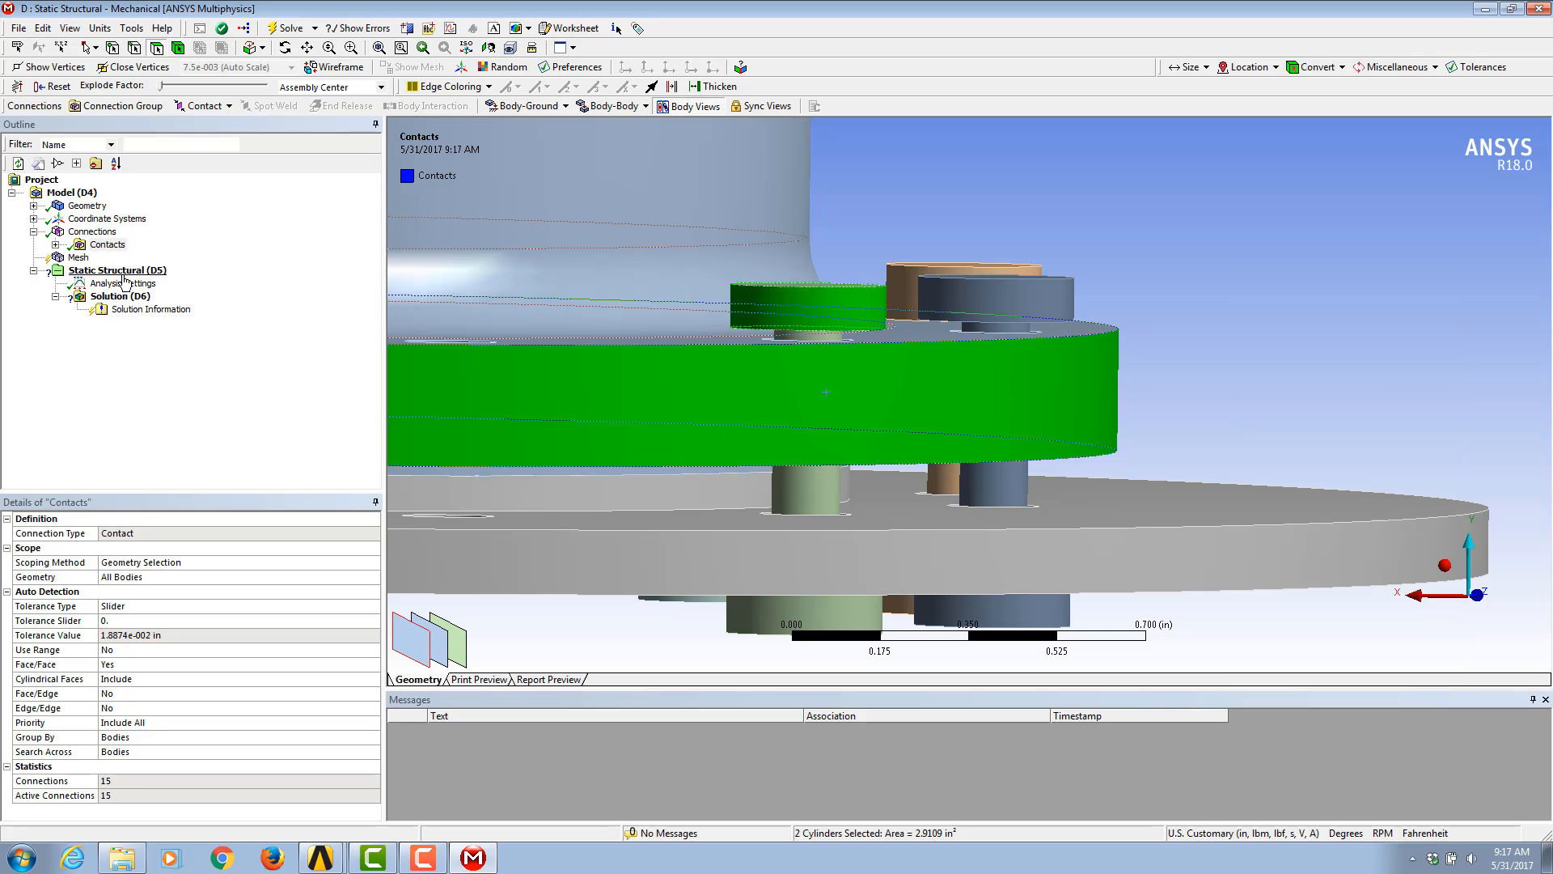
click(1233, 243)
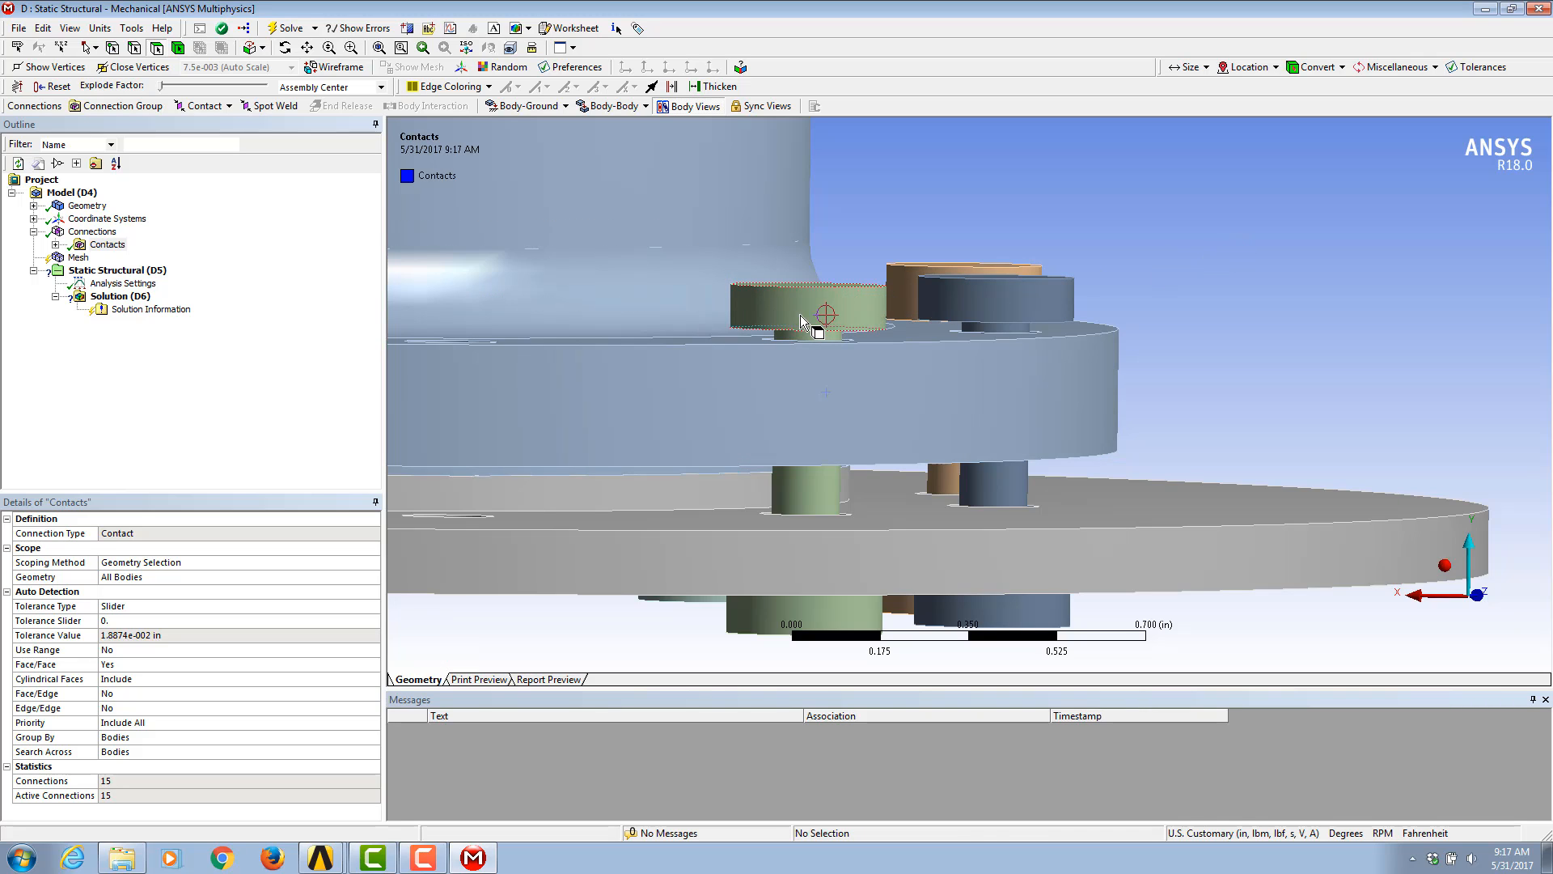
click(820, 368)
click(1090, 318)
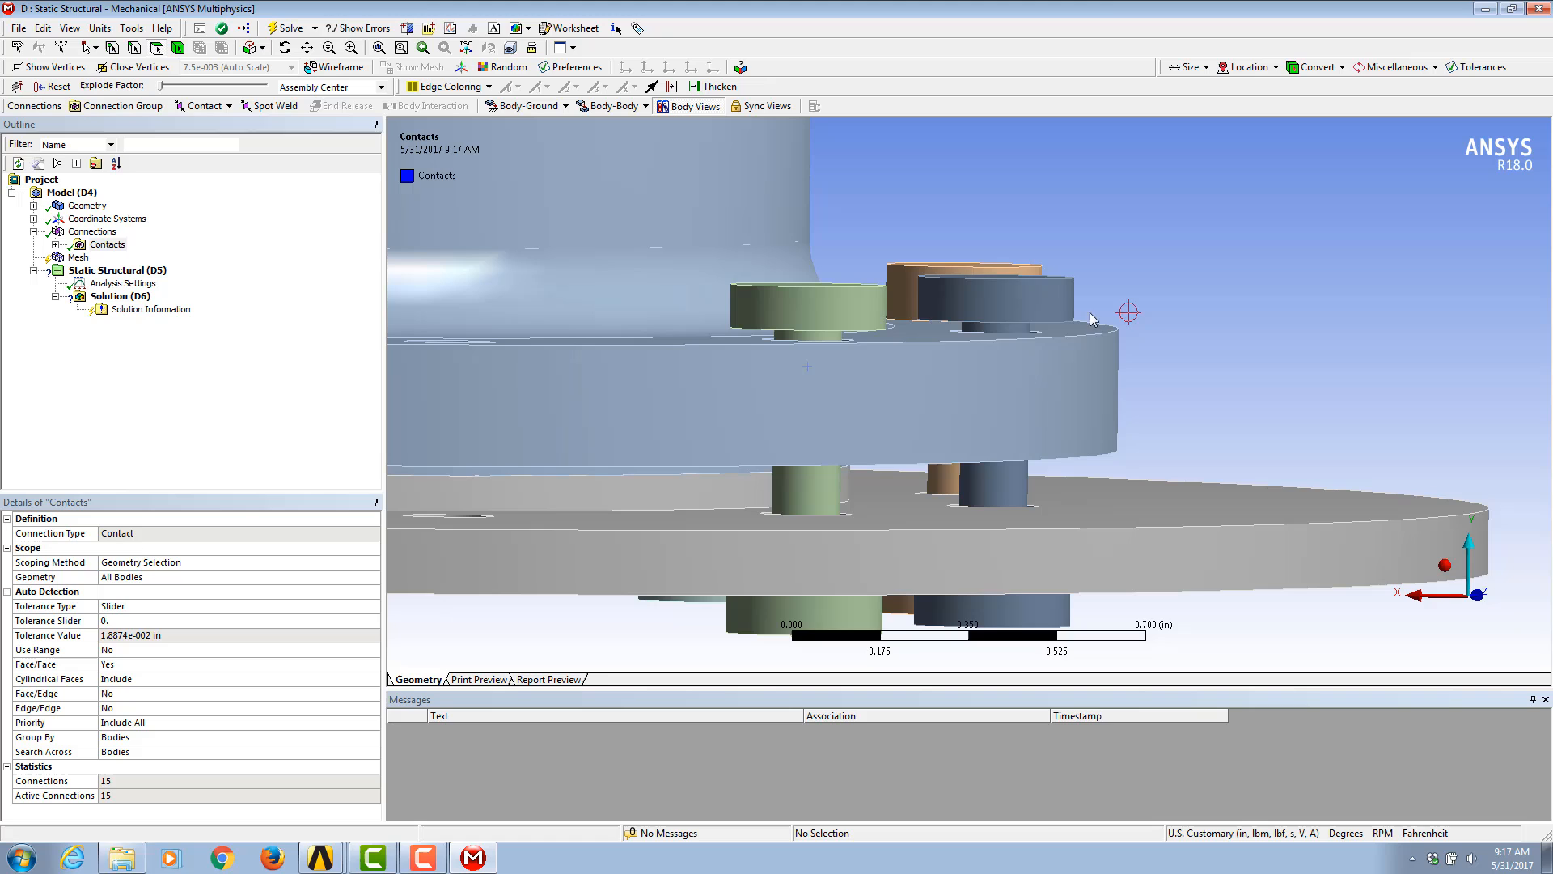
Step: Look up the contacts common to the blue bolt and the flanged cover using their cylindrical faces, and clear the selection
click(1013, 308)
ctrl+click(1026, 379)
right_click(1019, 383)
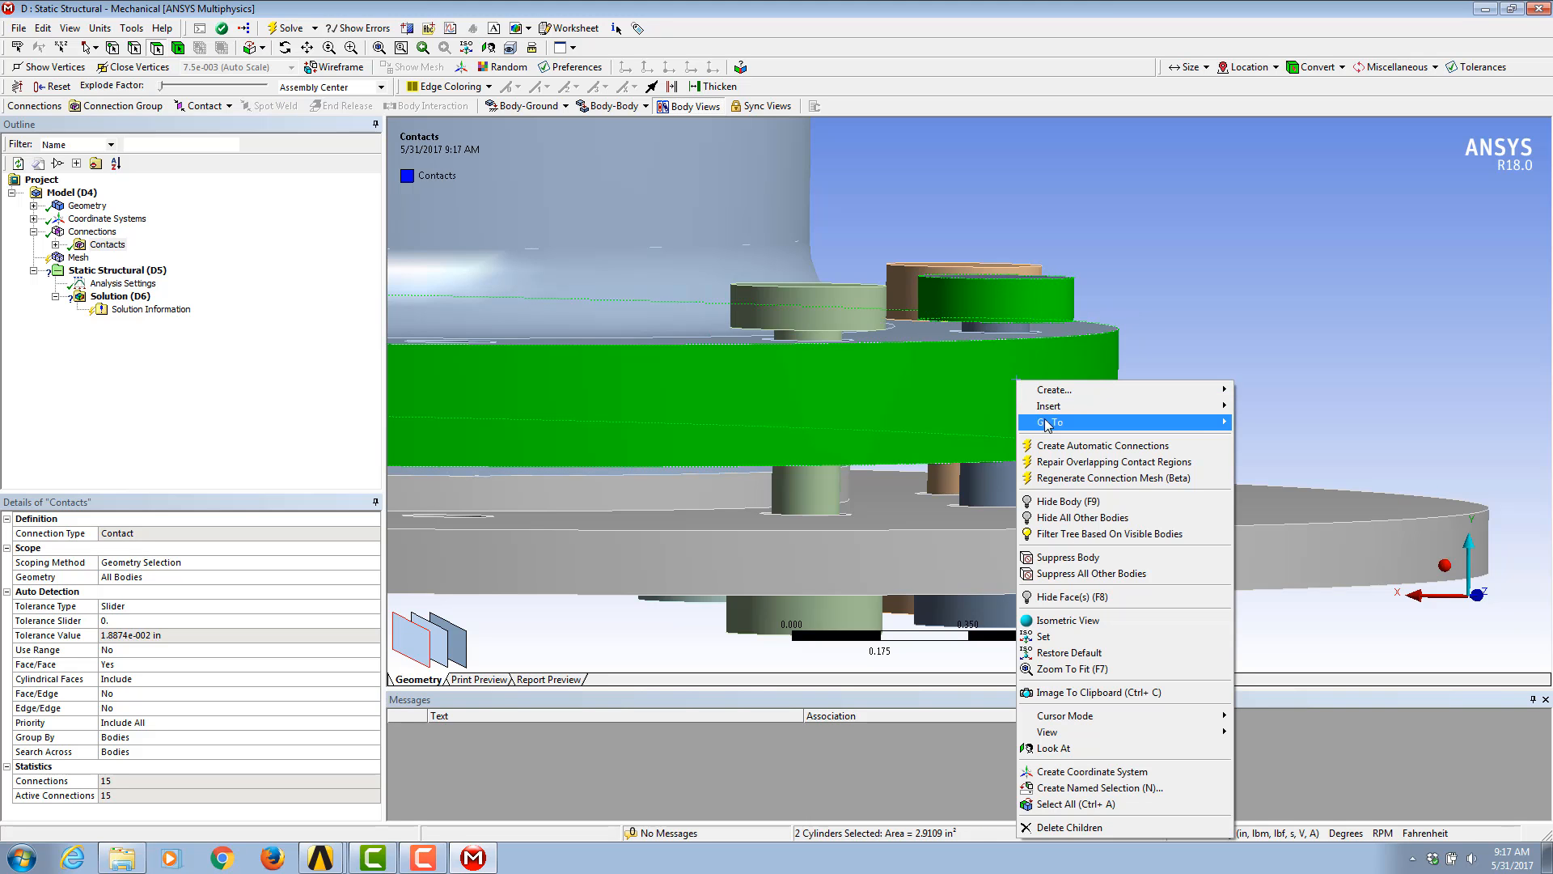
mouse_move(1051, 421)
click(1345, 519)
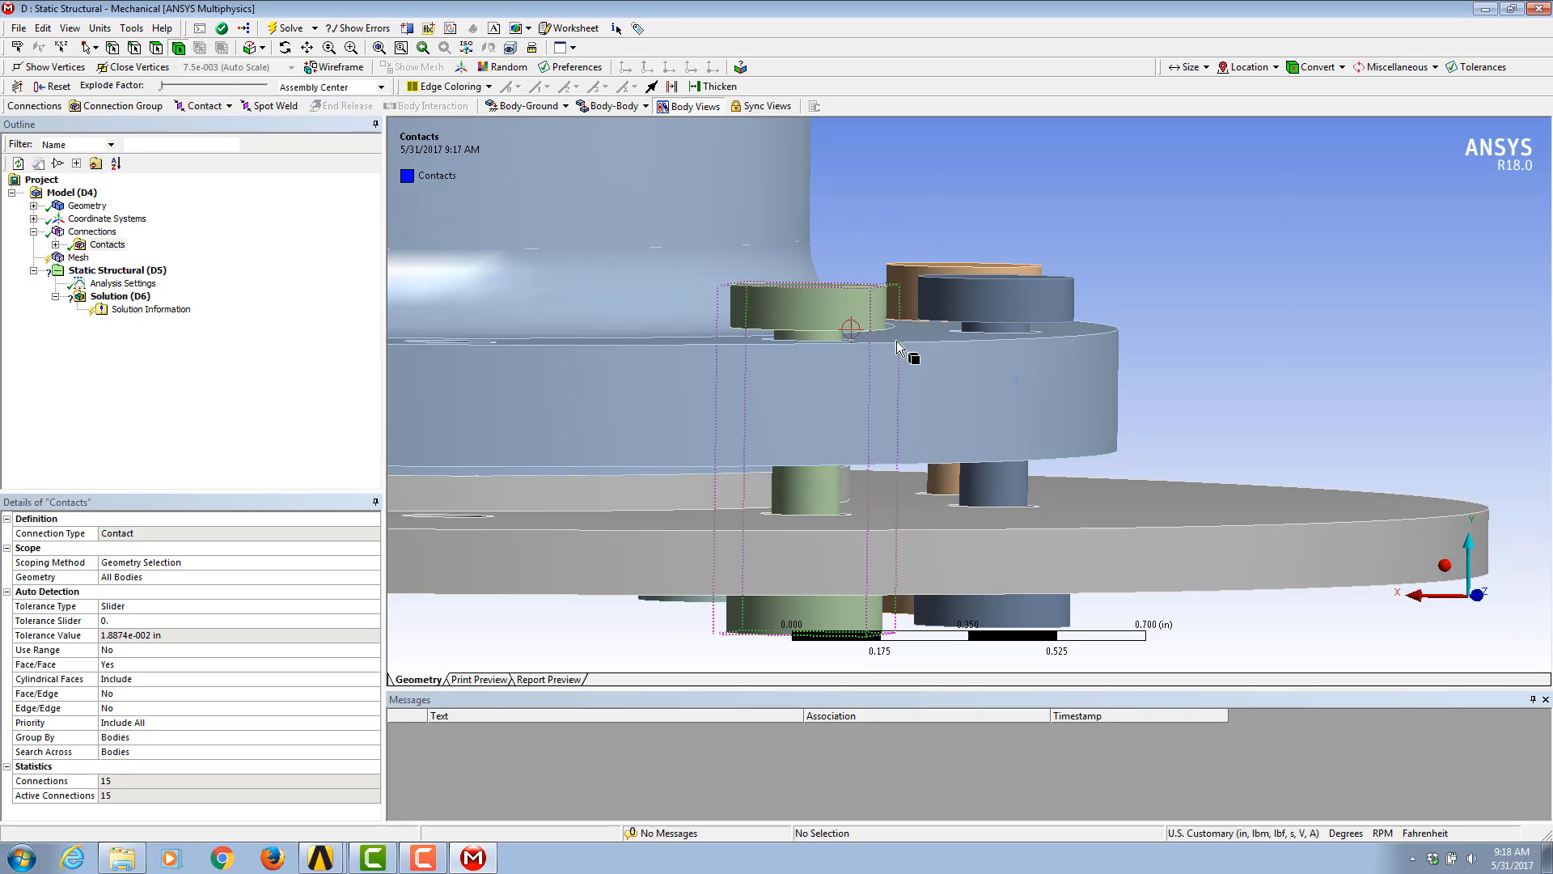
Step: Create a connection group scoped to three bodies: the green bolt, the blue bolt and the flanged cover
click(821, 322)
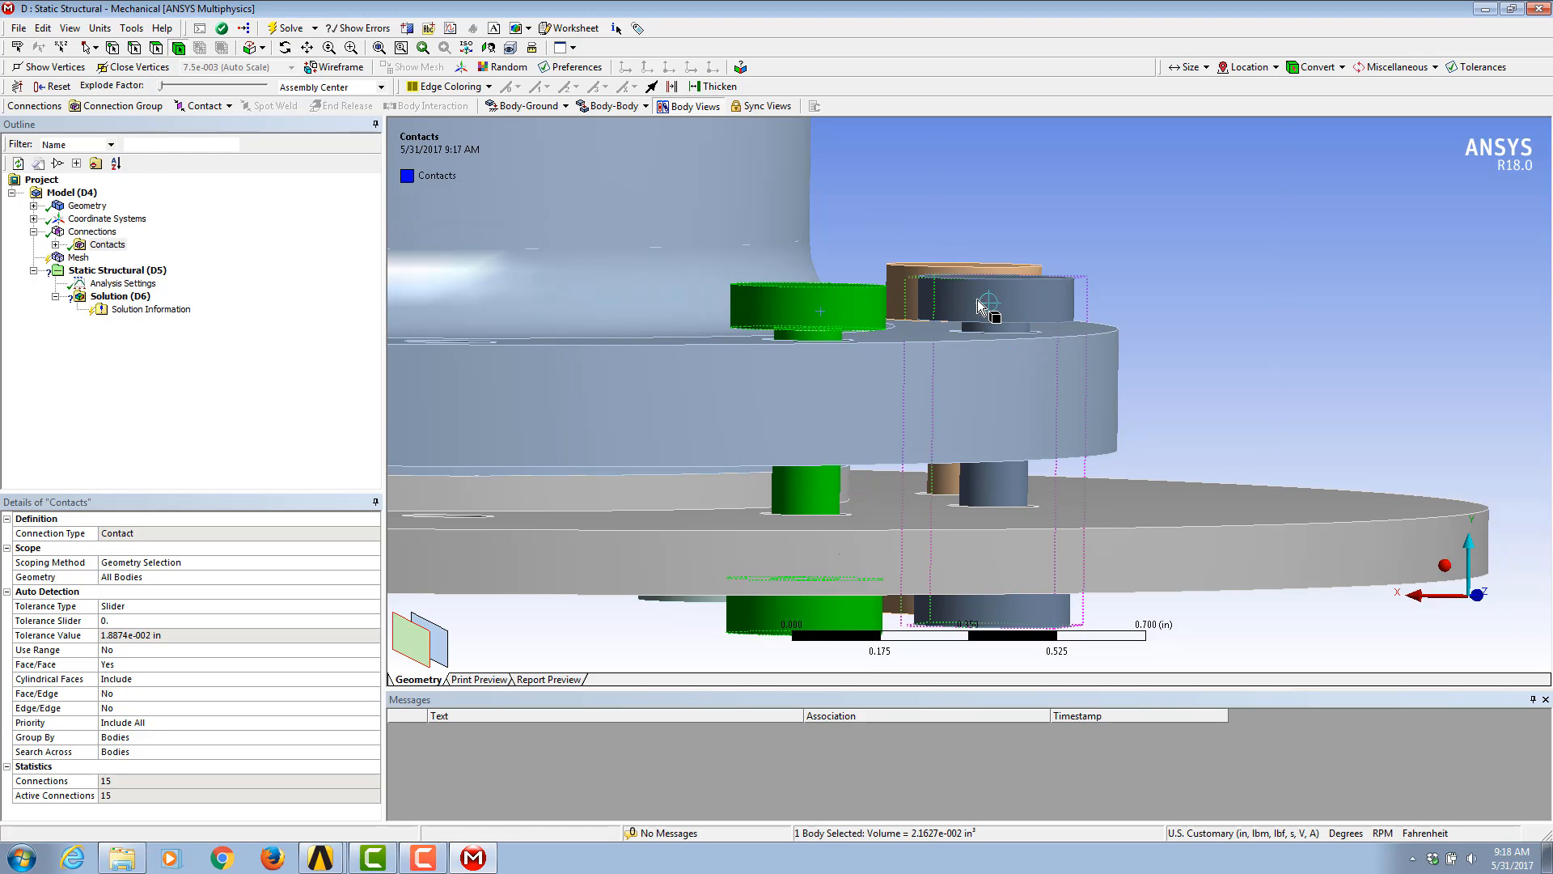
ctrl+click(999, 305)
ctrl+click(975, 400)
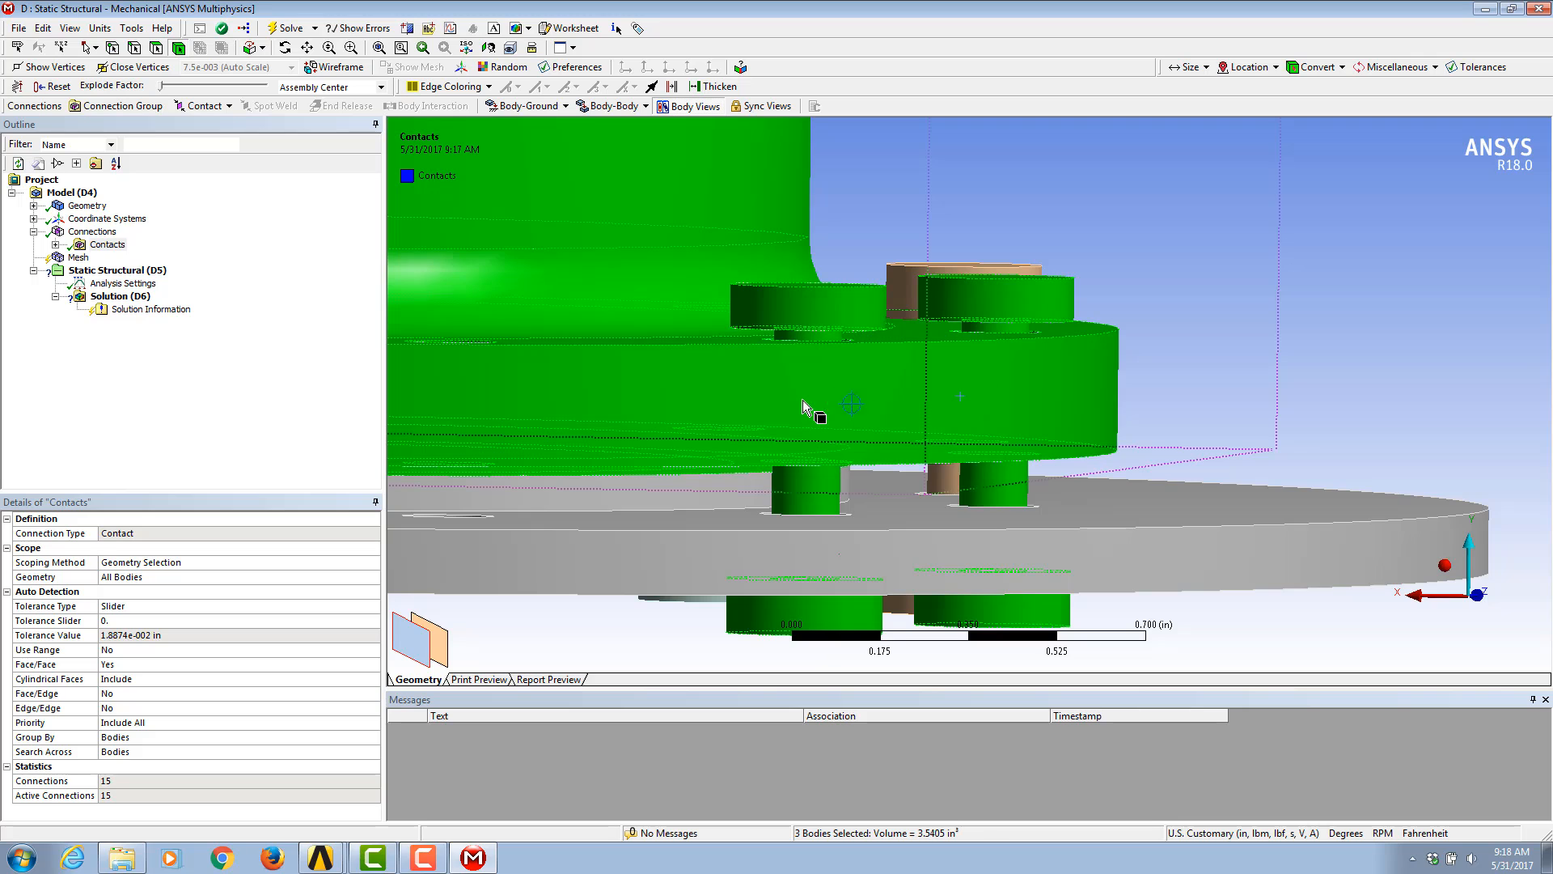
click(113, 106)
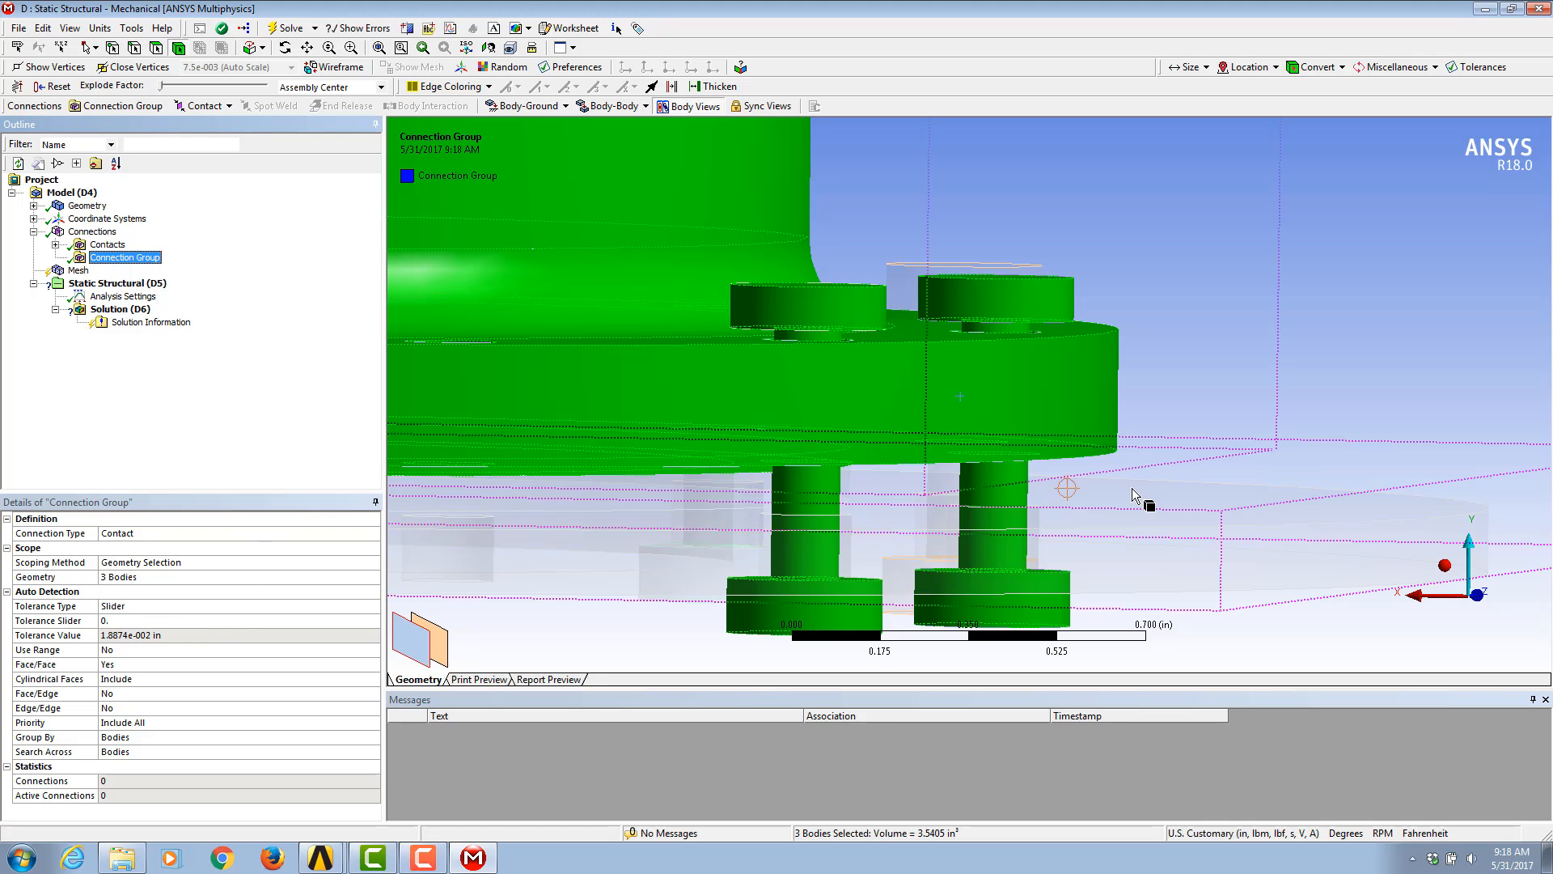
Step: Measure the gap between the green bolt head's underside and the flange's upper face with Selection Information, and clear the selection
click(154, 47)
middle_drag(827, 236, 808, 275)
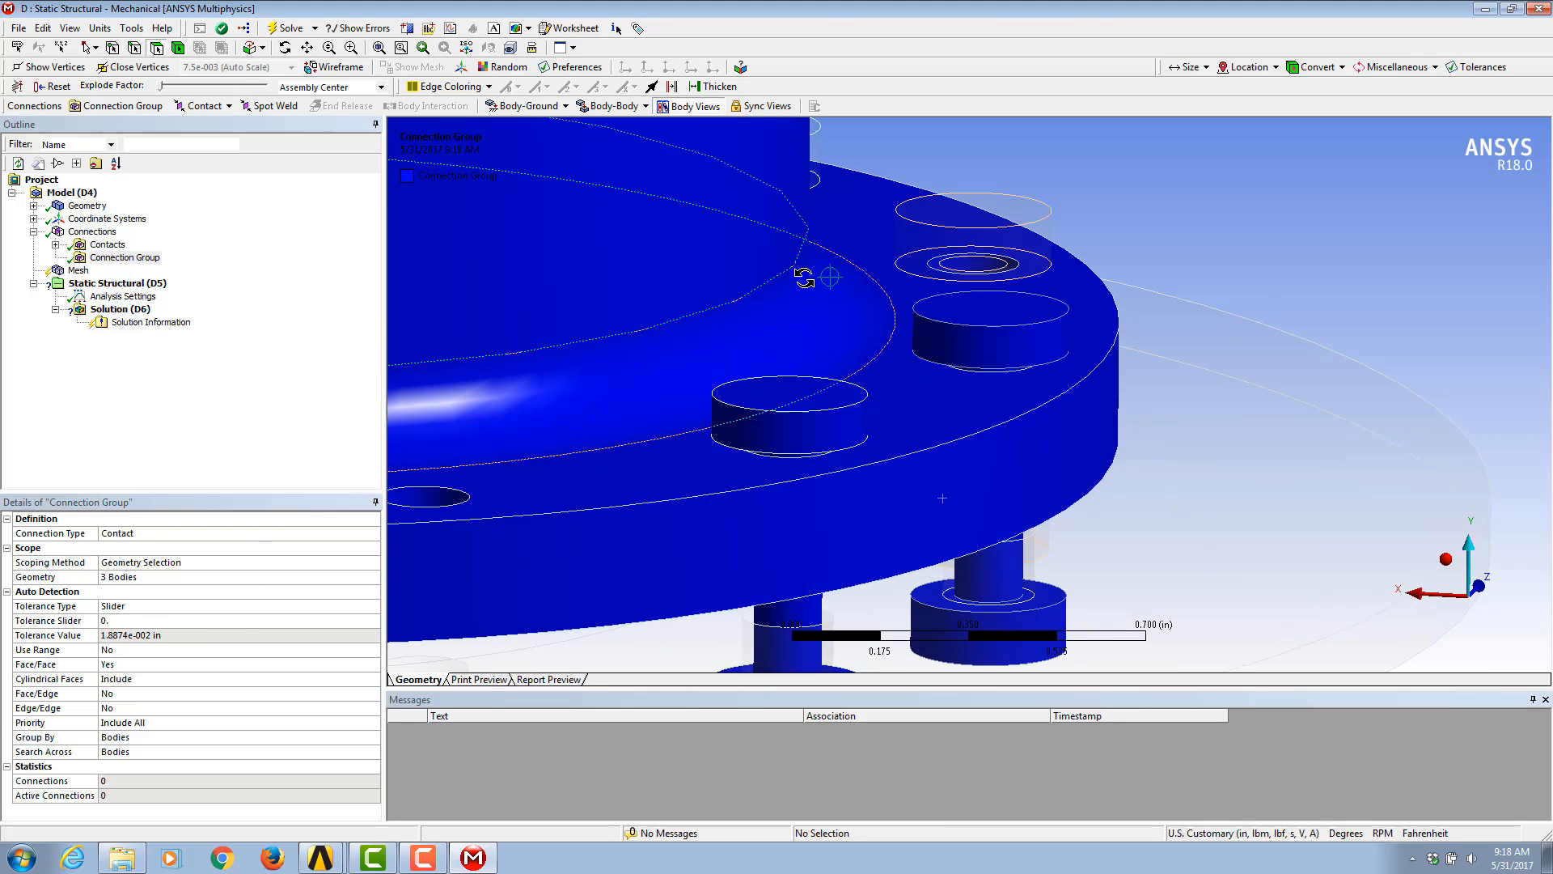
click(846, 435)
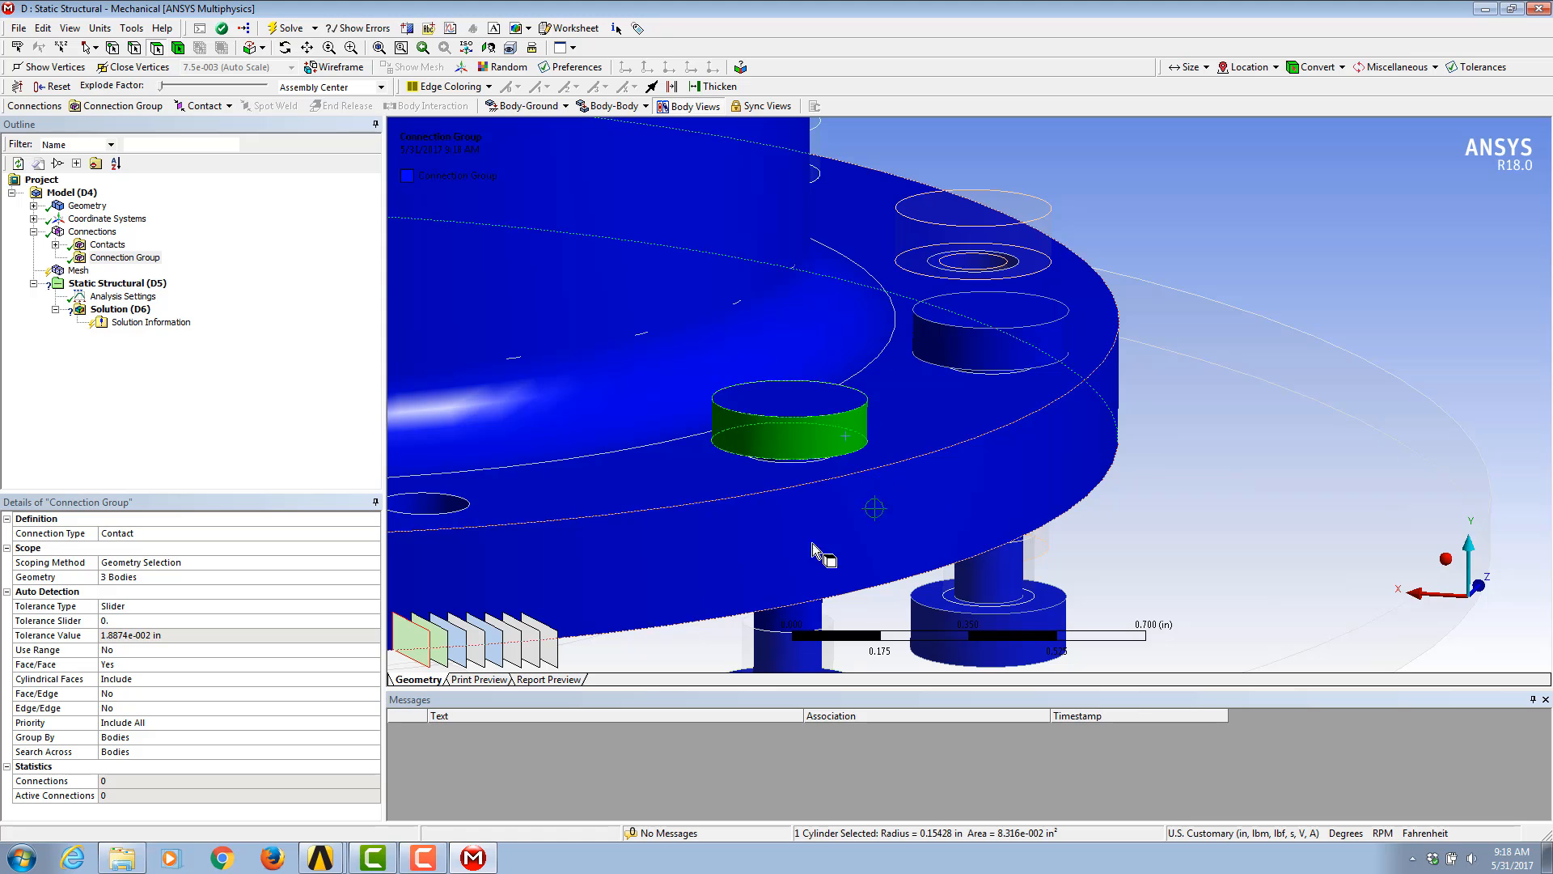
click(453, 647)
ctrl+click(464, 653)
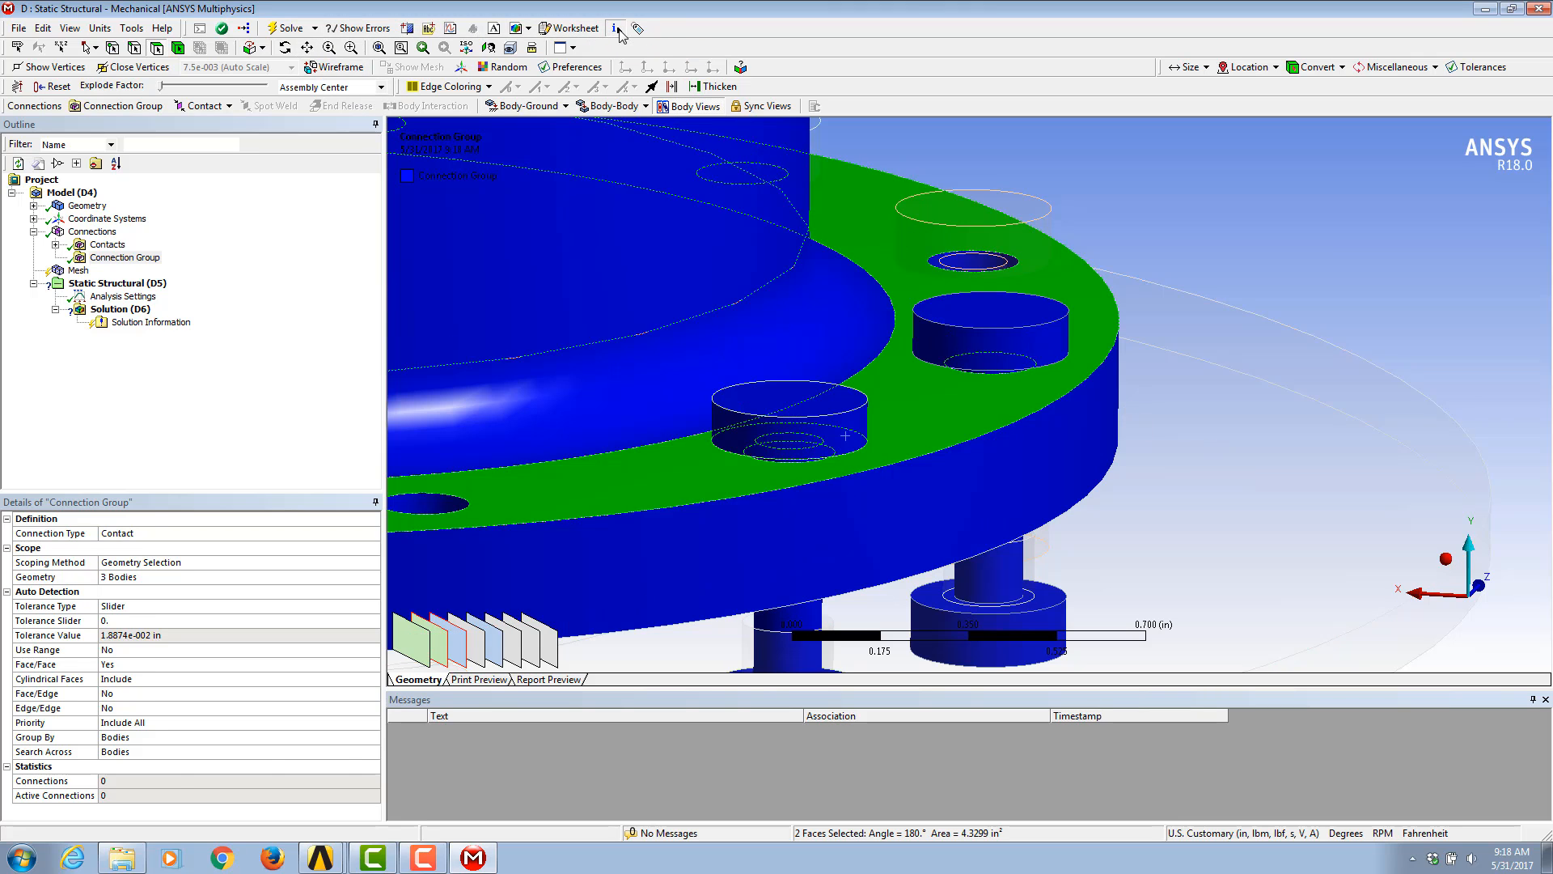
click(618, 29)
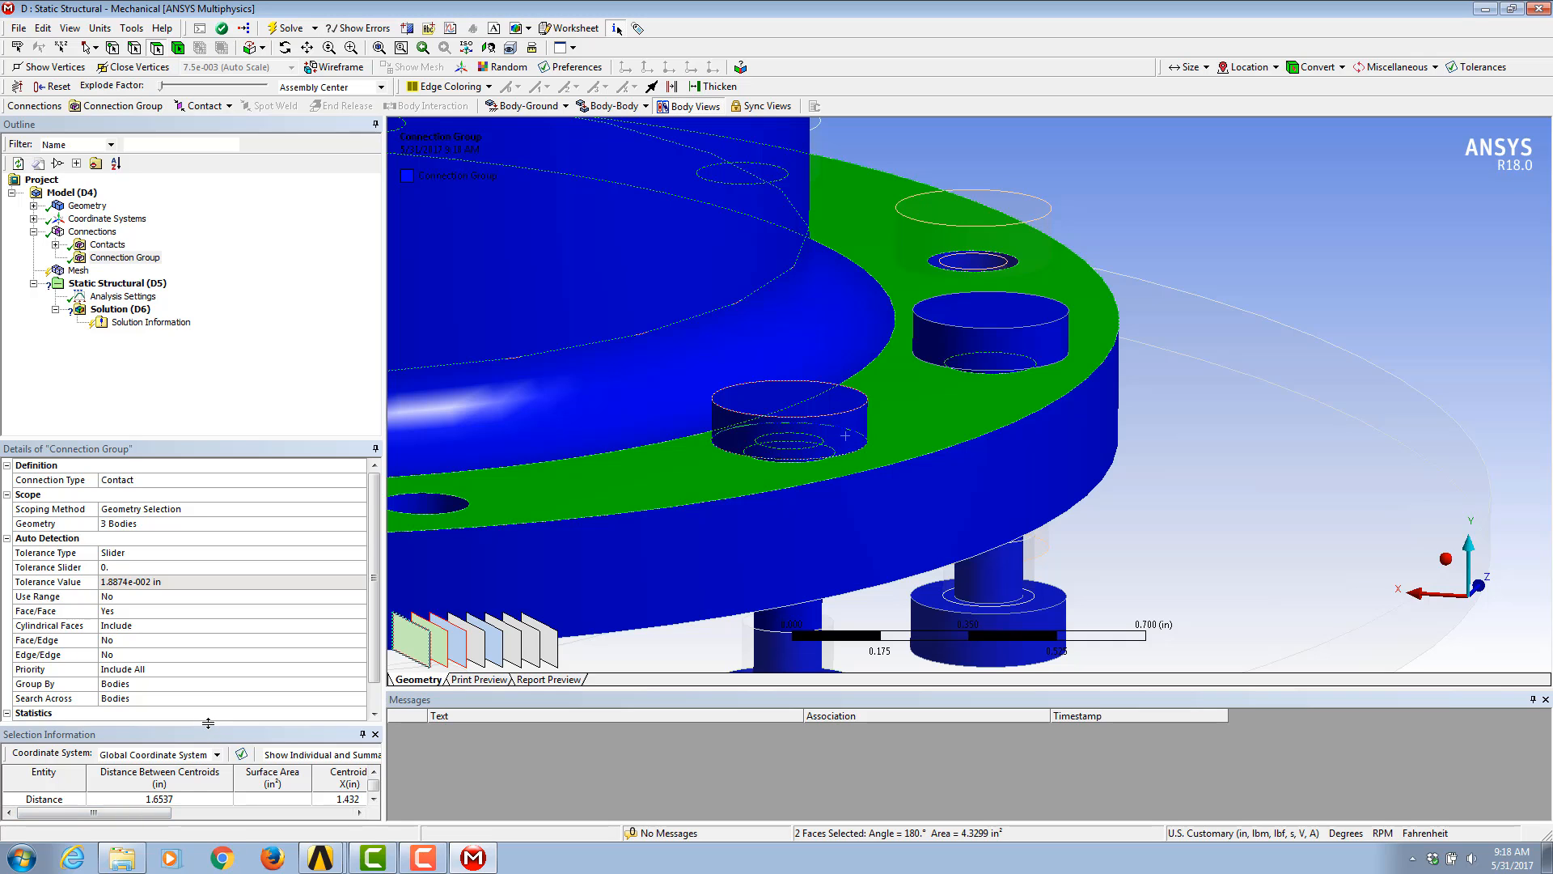
drag(208, 722, 234, 646)
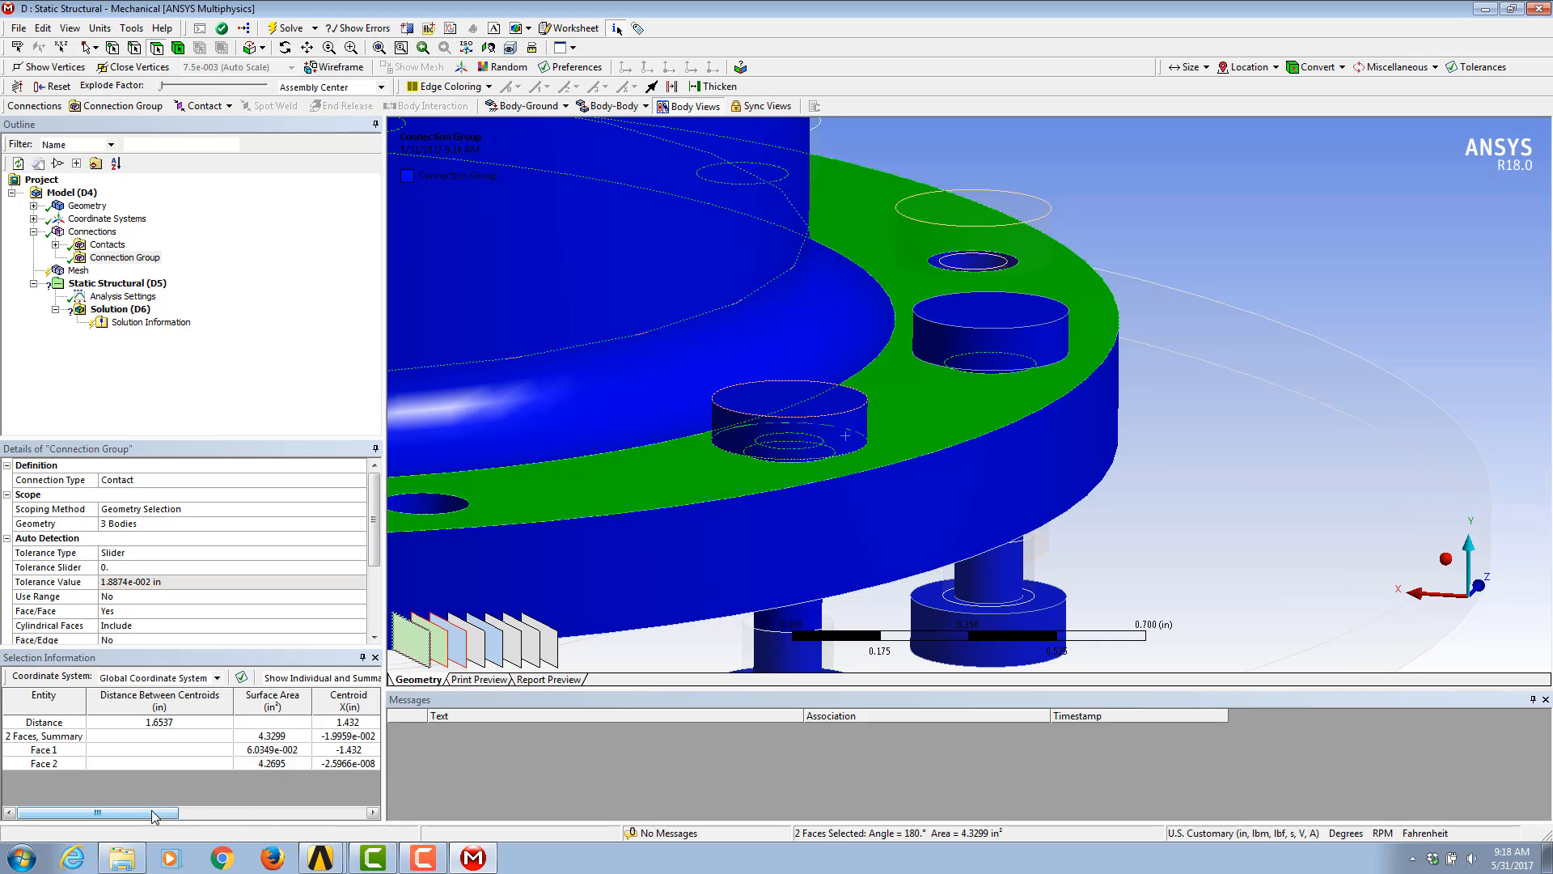
mouse_move(150, 813)
mouse_down()
mouse_move(222, 813)
mouse_move(99, 812)
mouse_move(138, 812)
mouse_up()
click(323, 722)
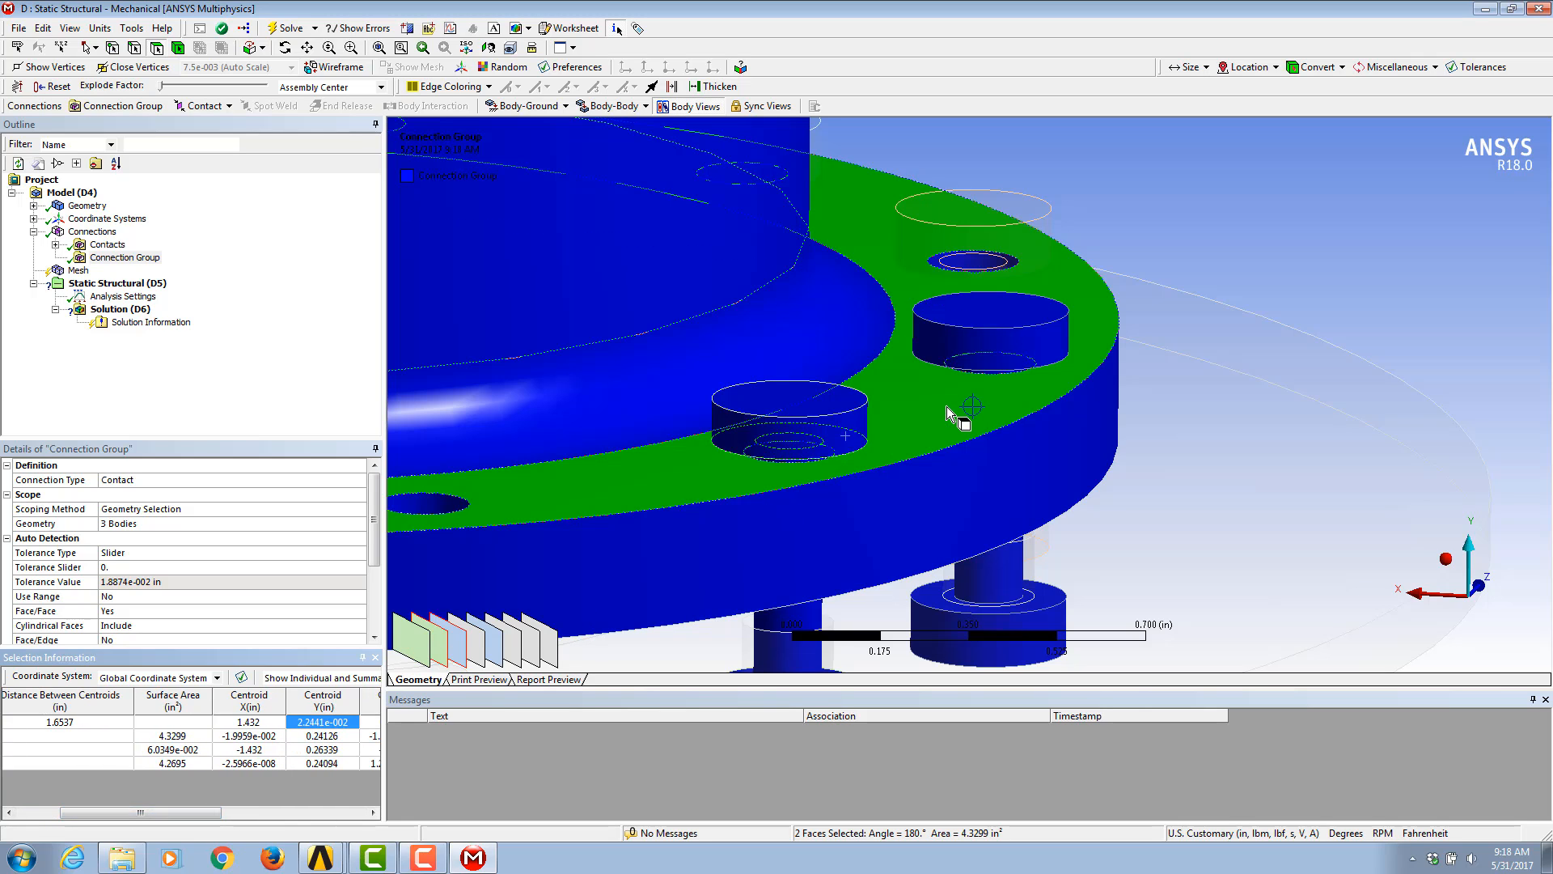
click(1296, 192)
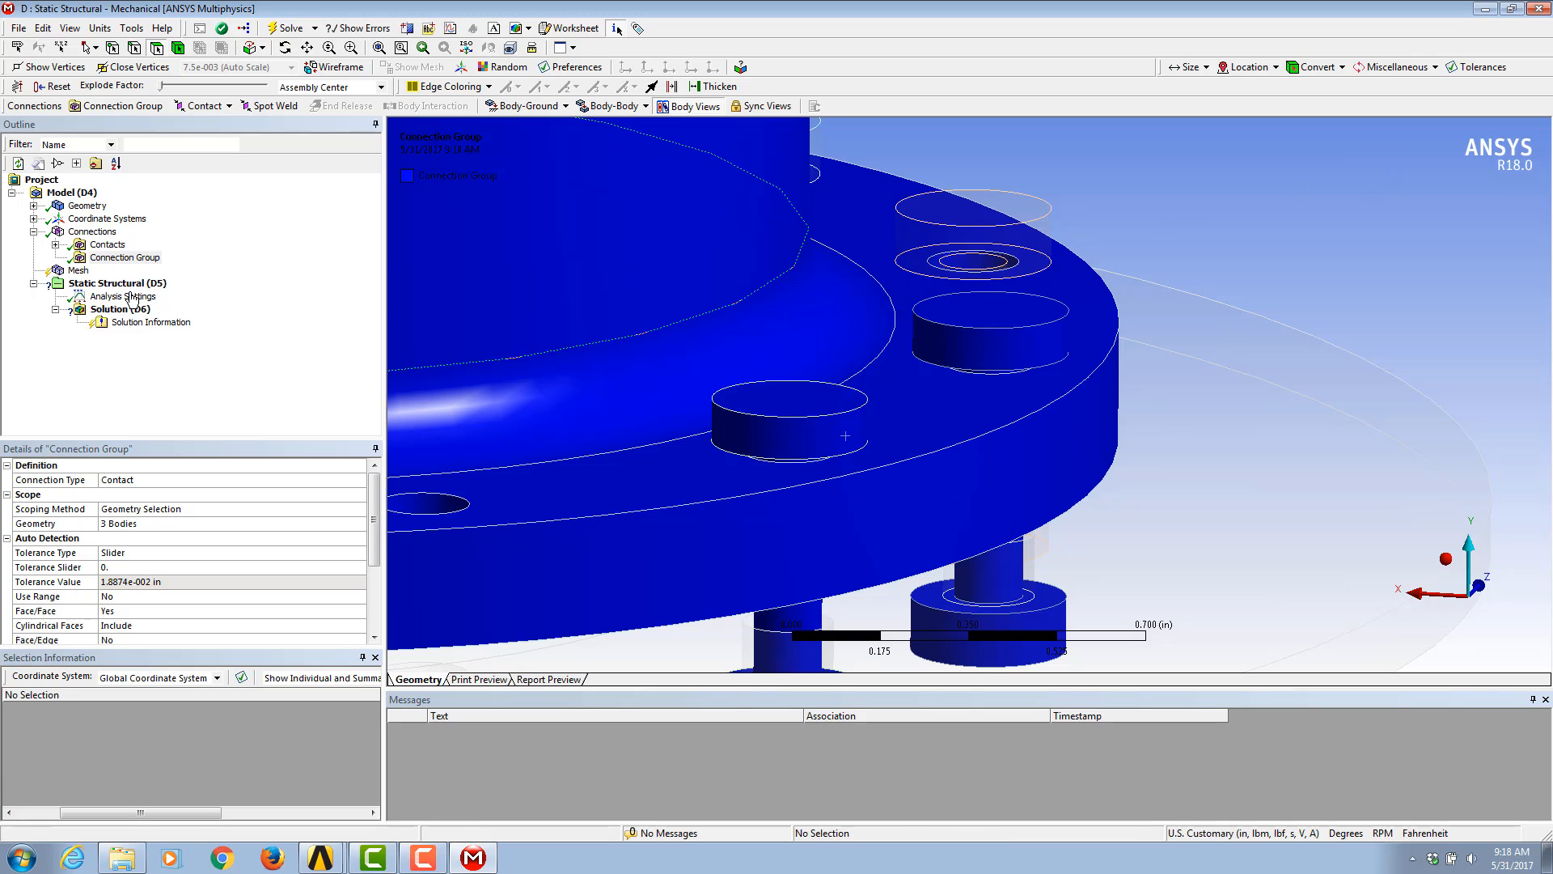
Step: Set the new connection group's auto-detection tolerance type to Value with a tolerance of 0.1 in
click(124, 257)
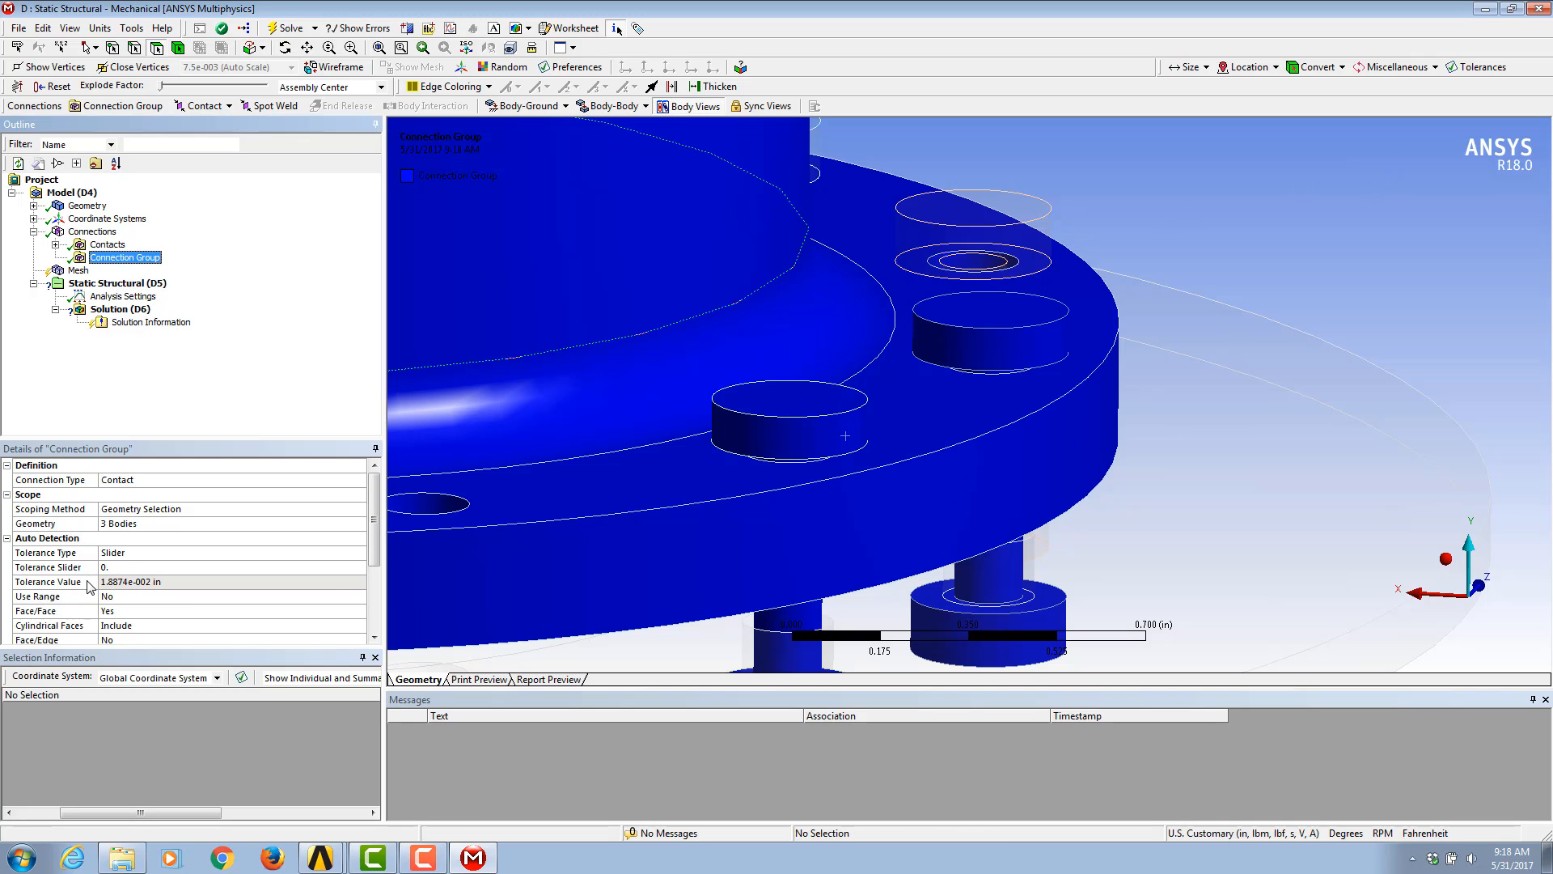
click(136, 558)
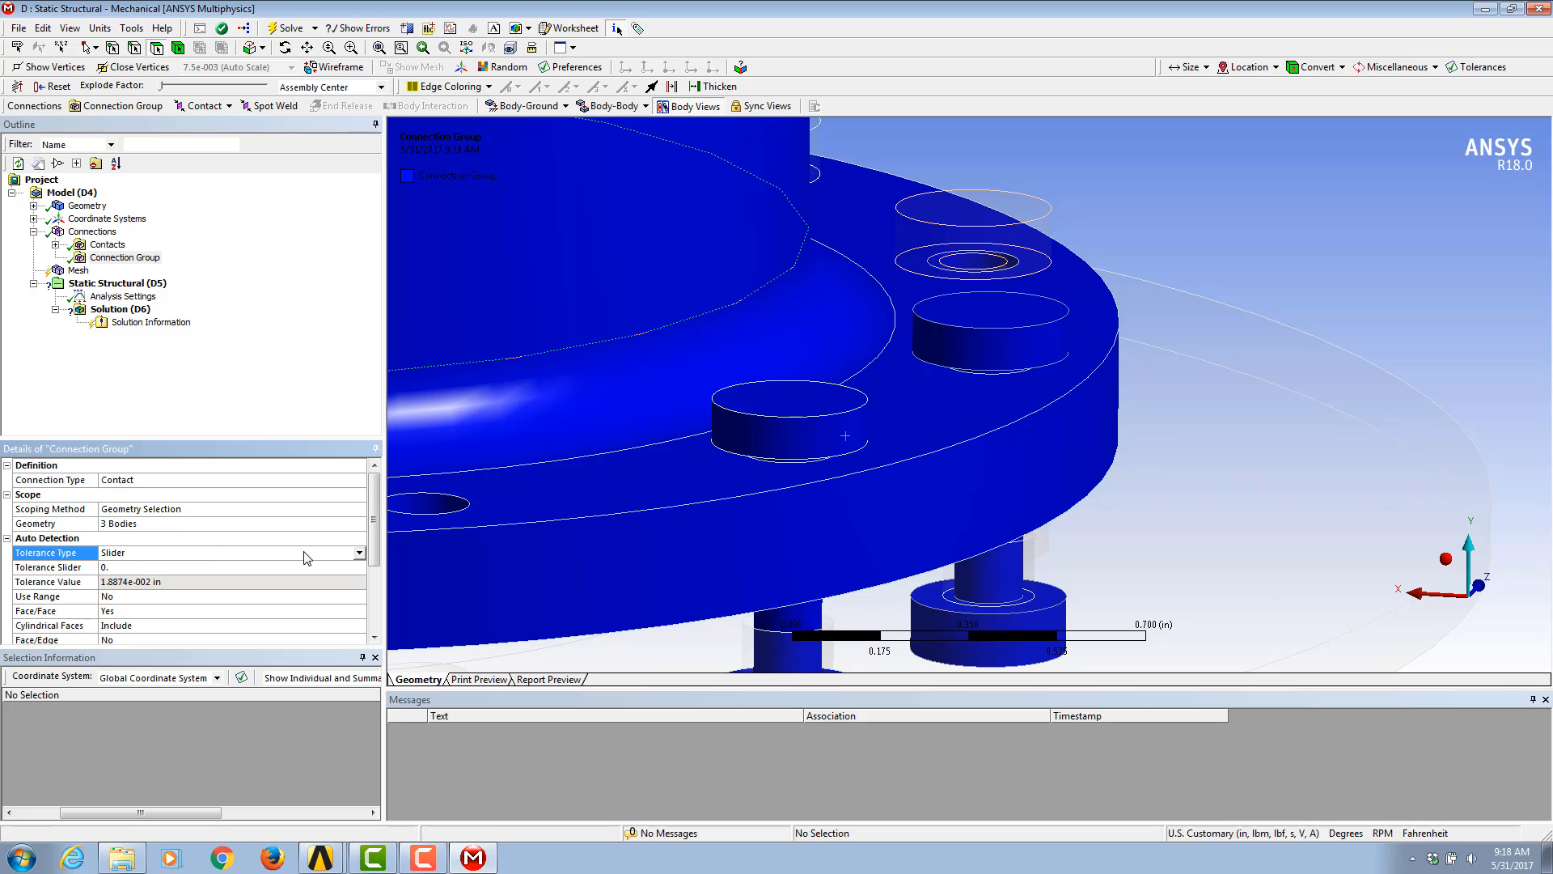
click(364, 557)
click(154, 575)
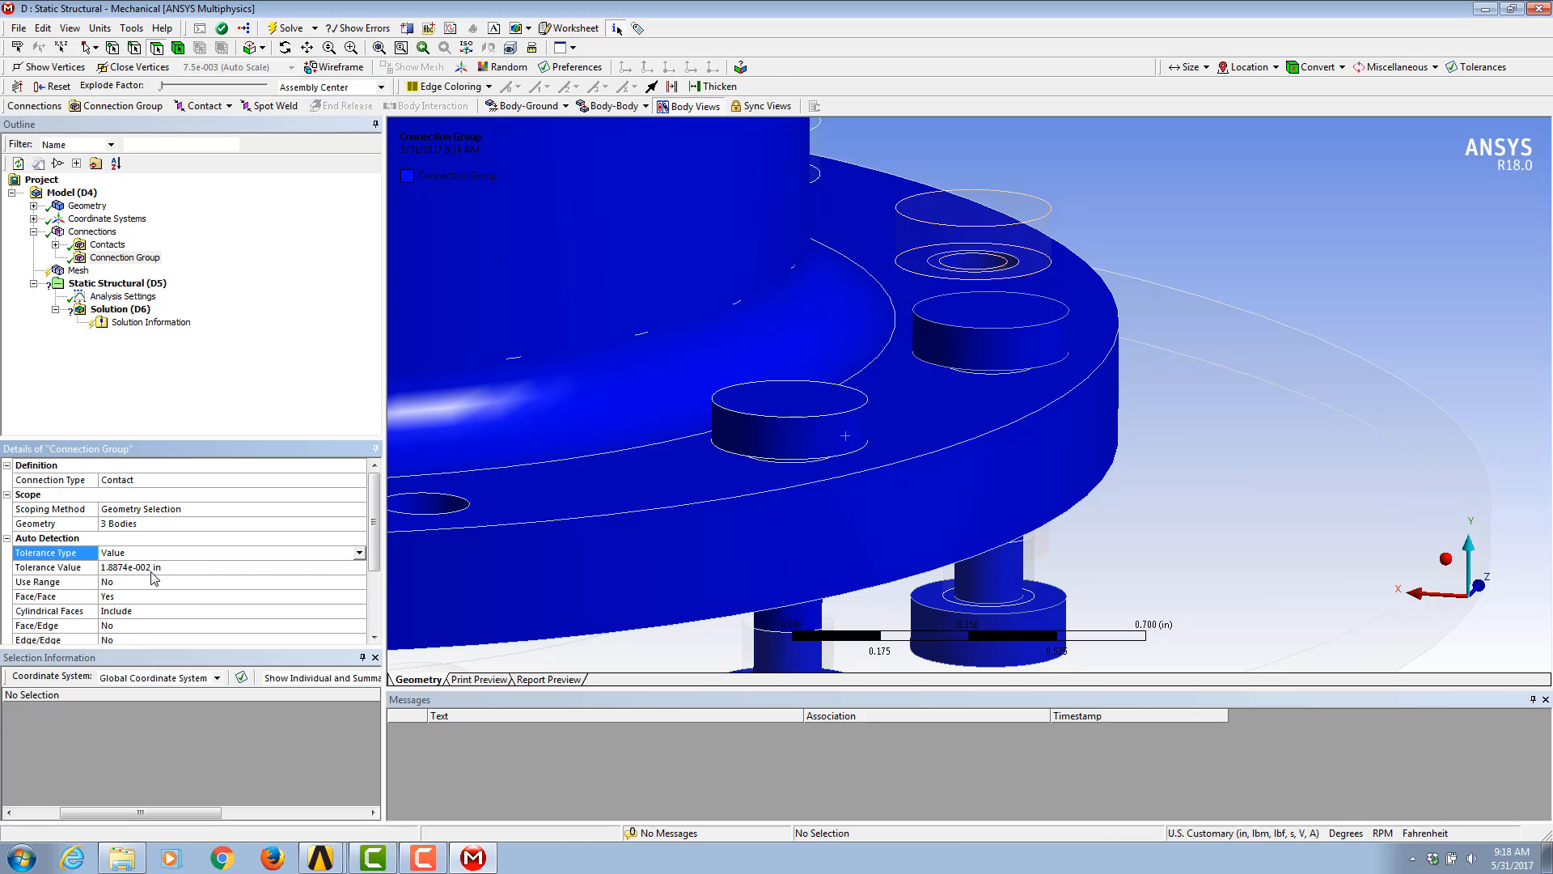
click(153, 566)
text(.1)
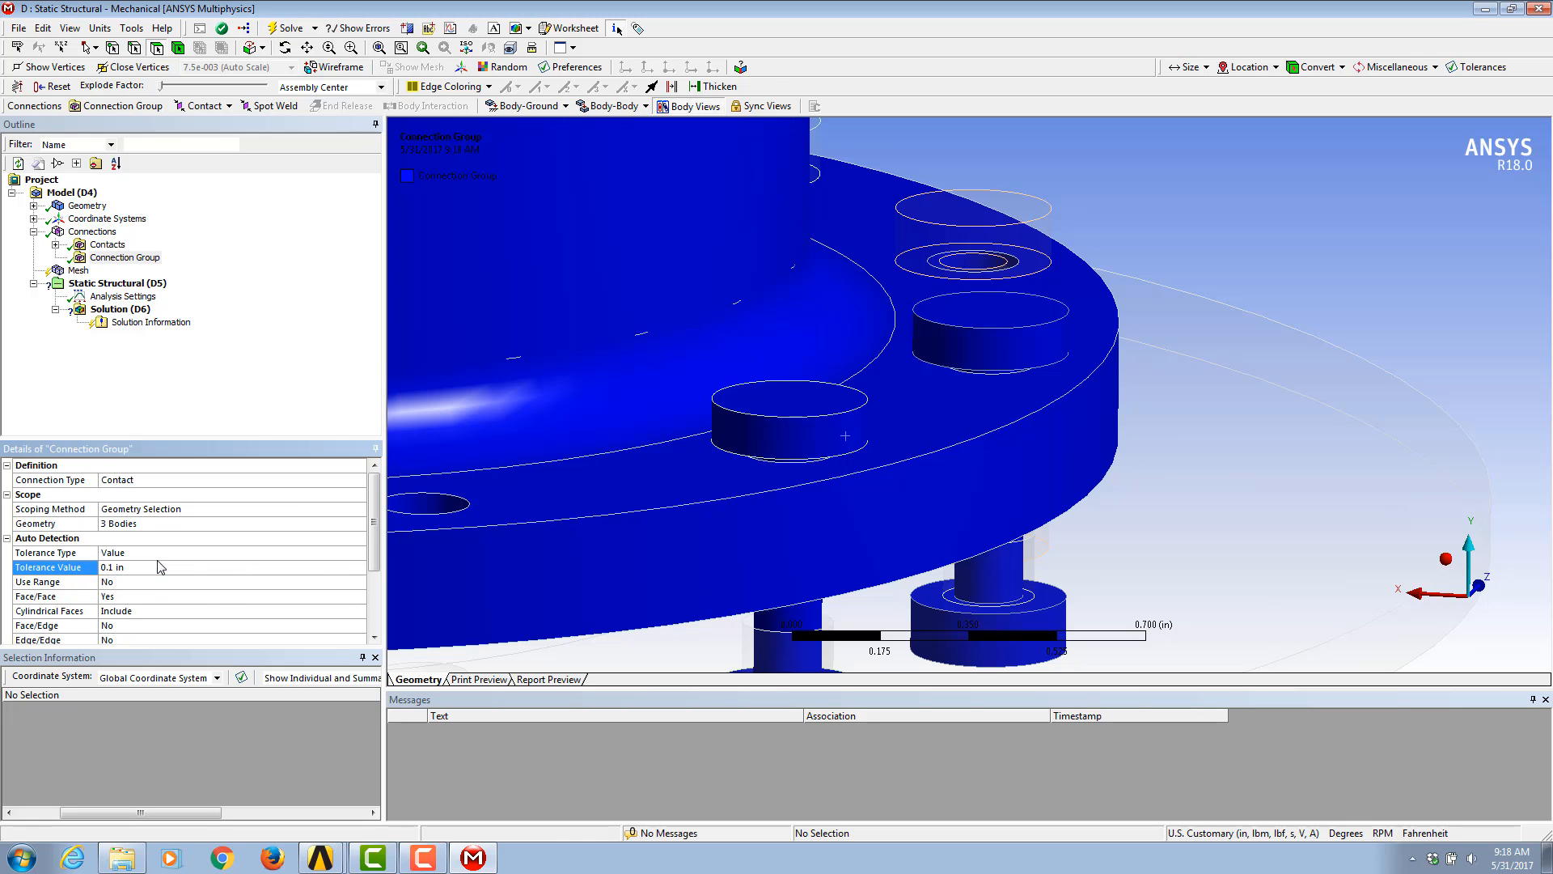
Step: Create automatic contacts for the new connection group of the two bolts and the cover
middle_drag(728, 434, 871, 320)
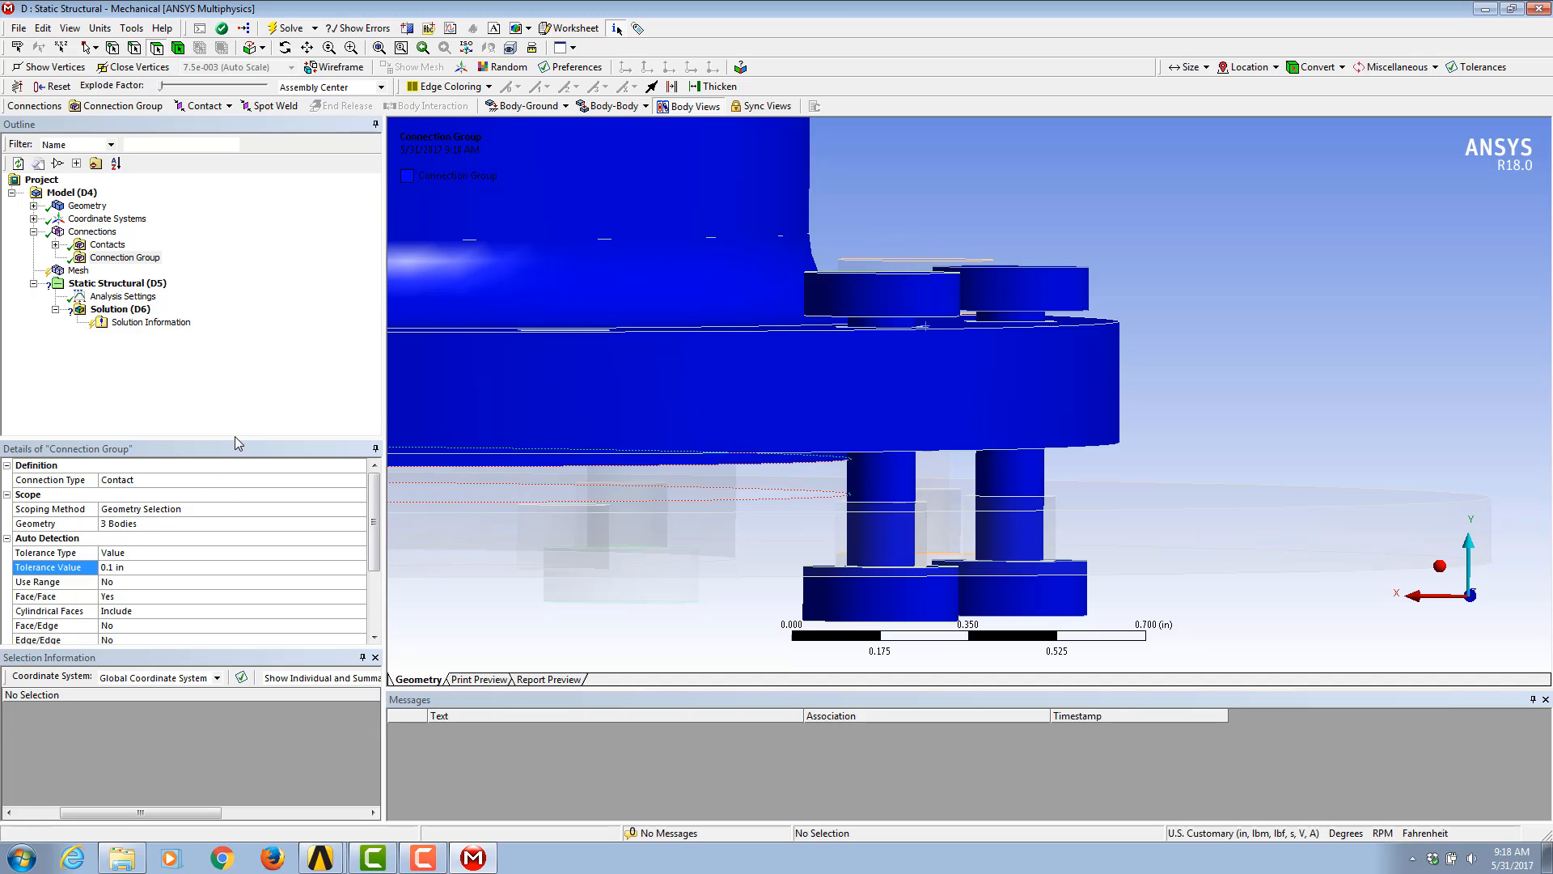
right_click(115, 257)
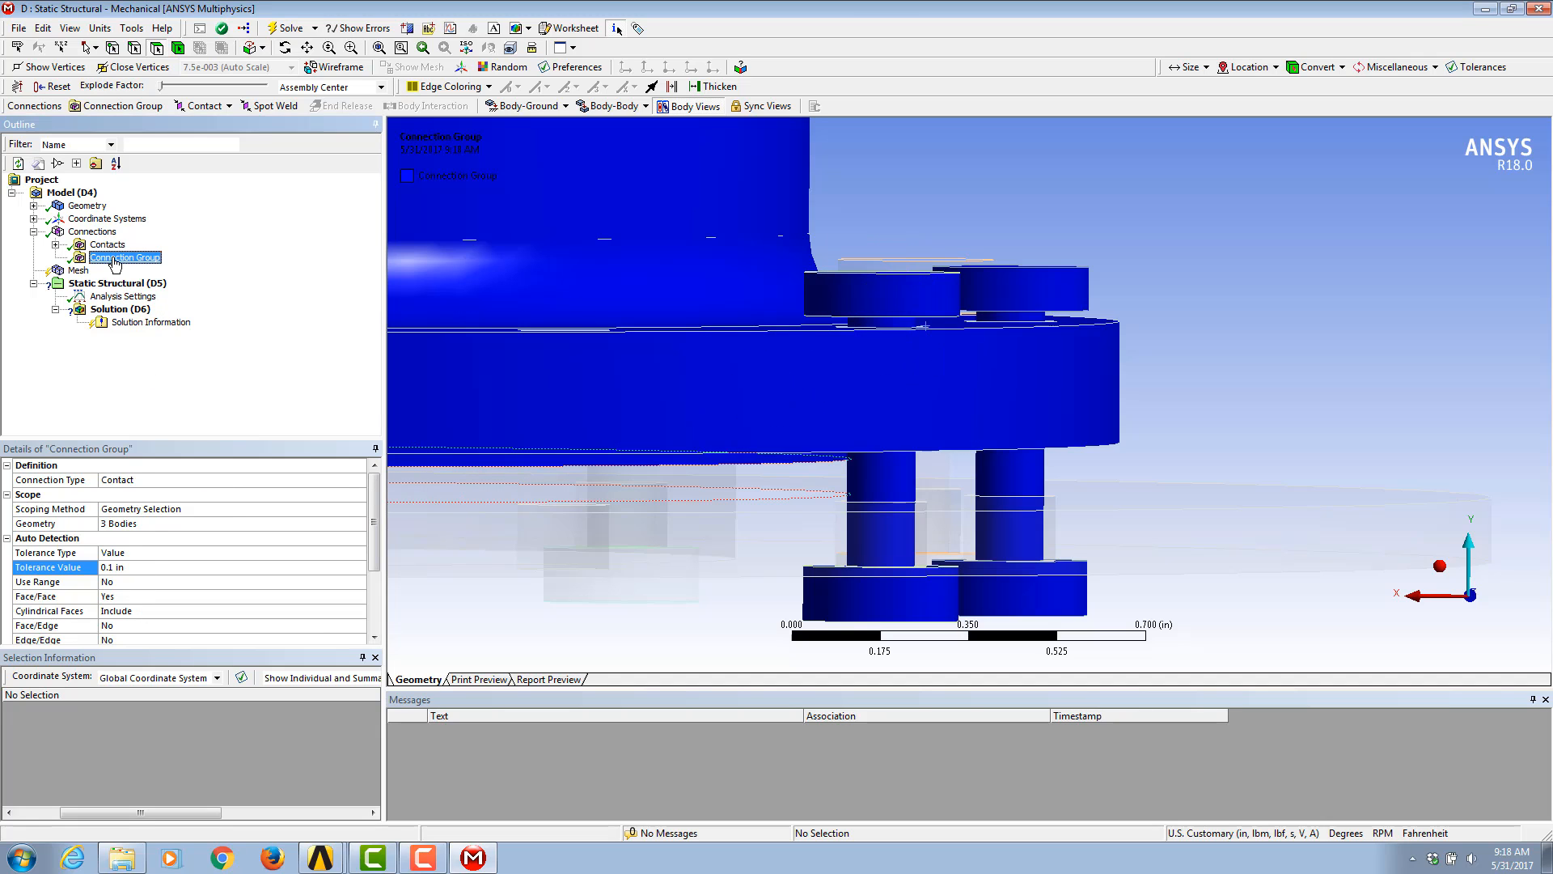
click(204, 307)
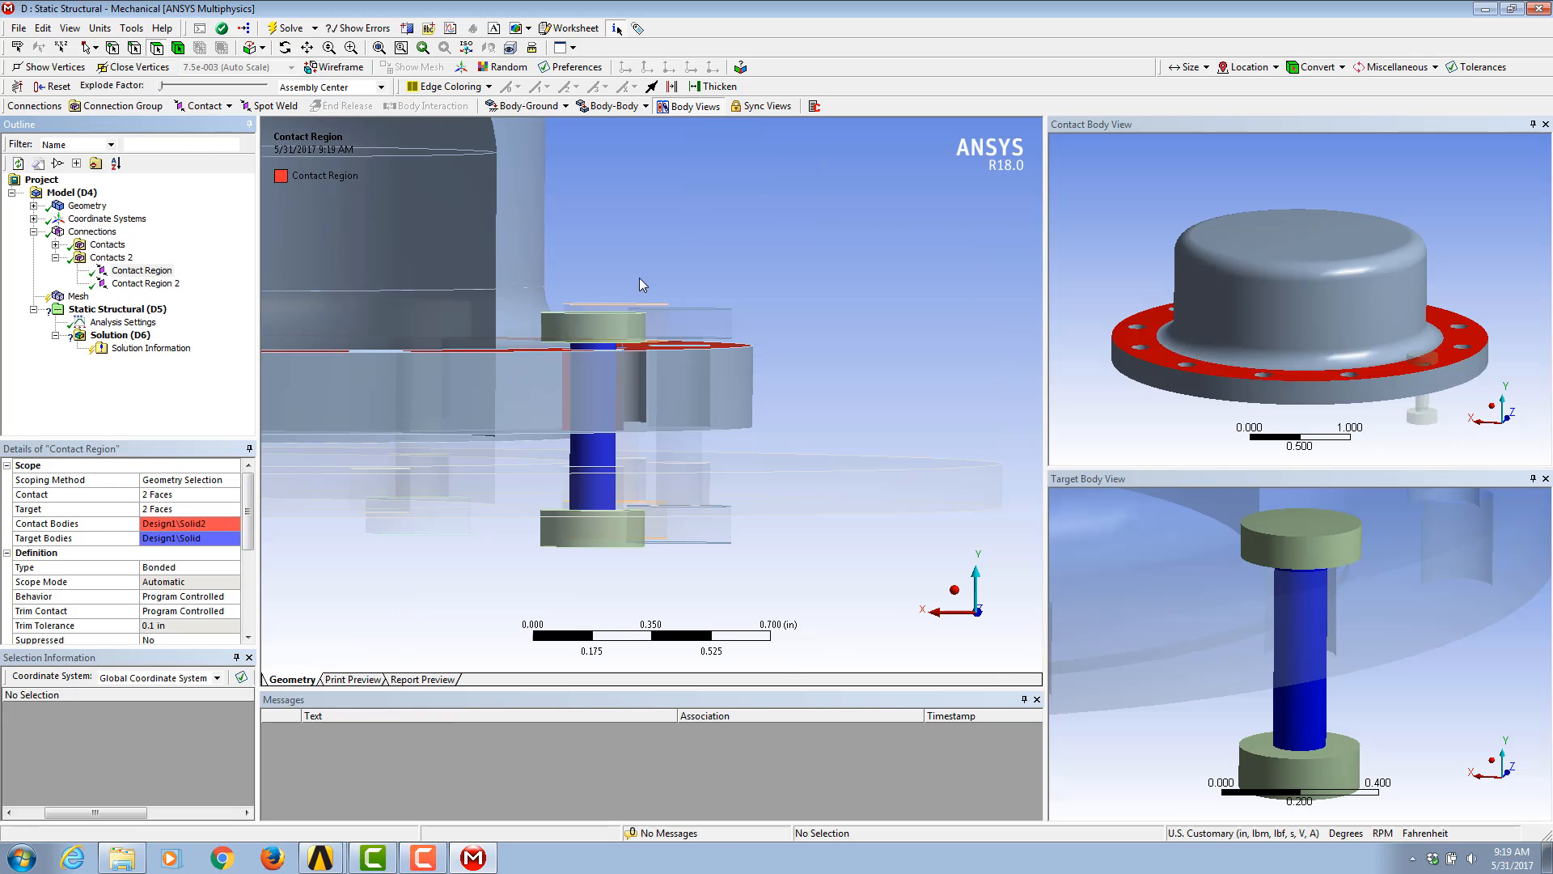
Step: Examine the contact and target faces of Contact Region and Contact Region 2 in the Contacts 2 group
middle_drag(639, 279, 638, 305)
scroll(630, 356, down, 2)
ctrl+middle_drag(628, 361, 662, 327)
click(149, 284)
middle_drag(601, 385, 639, 323)
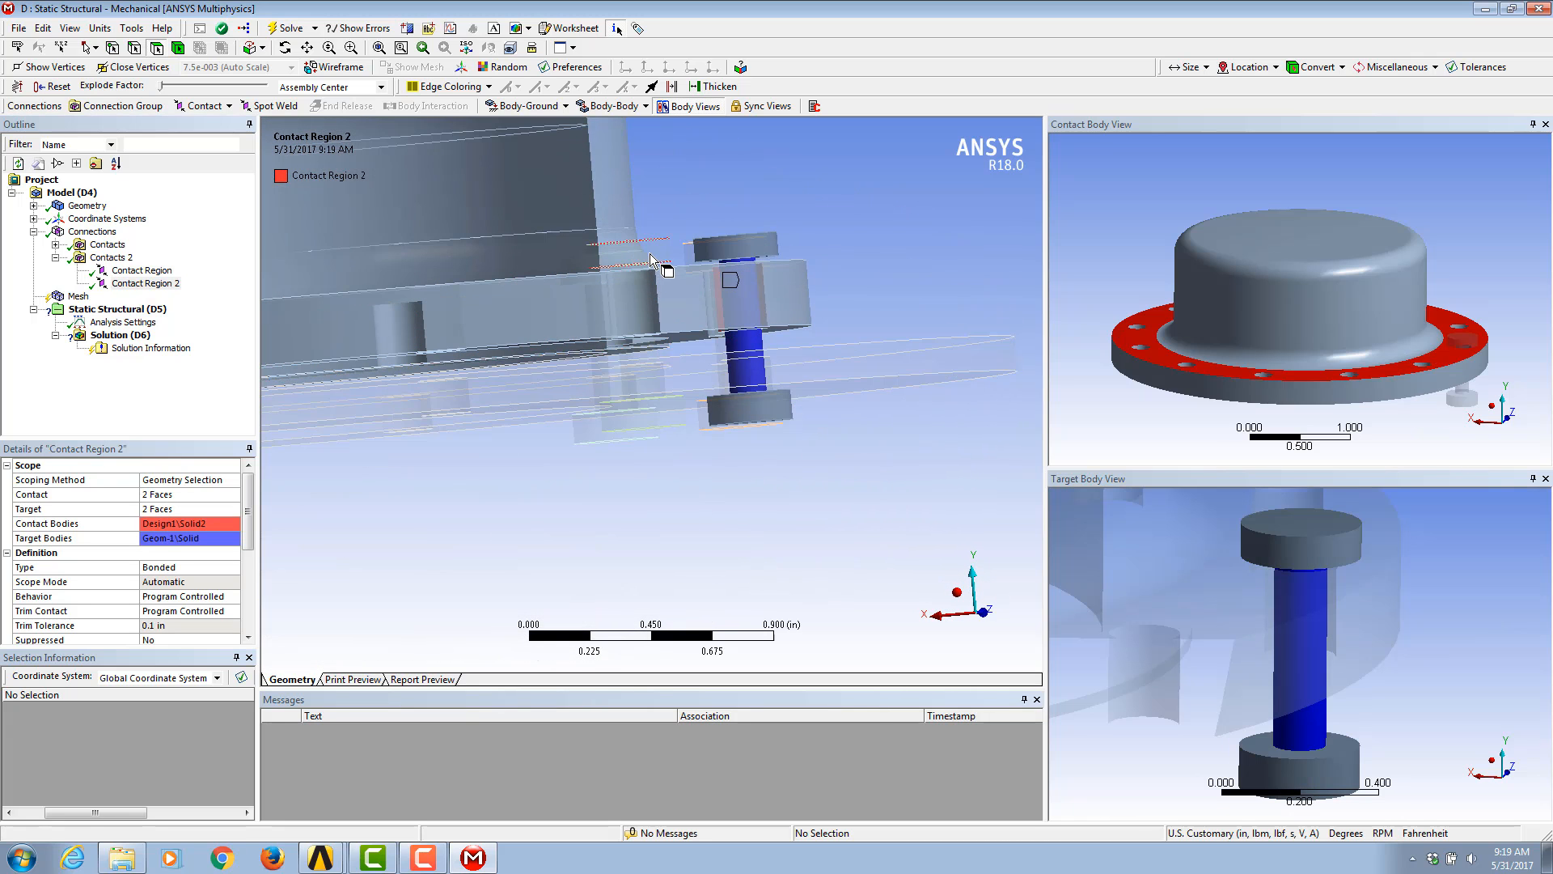
middle_drag(652, 265, 654, 306)
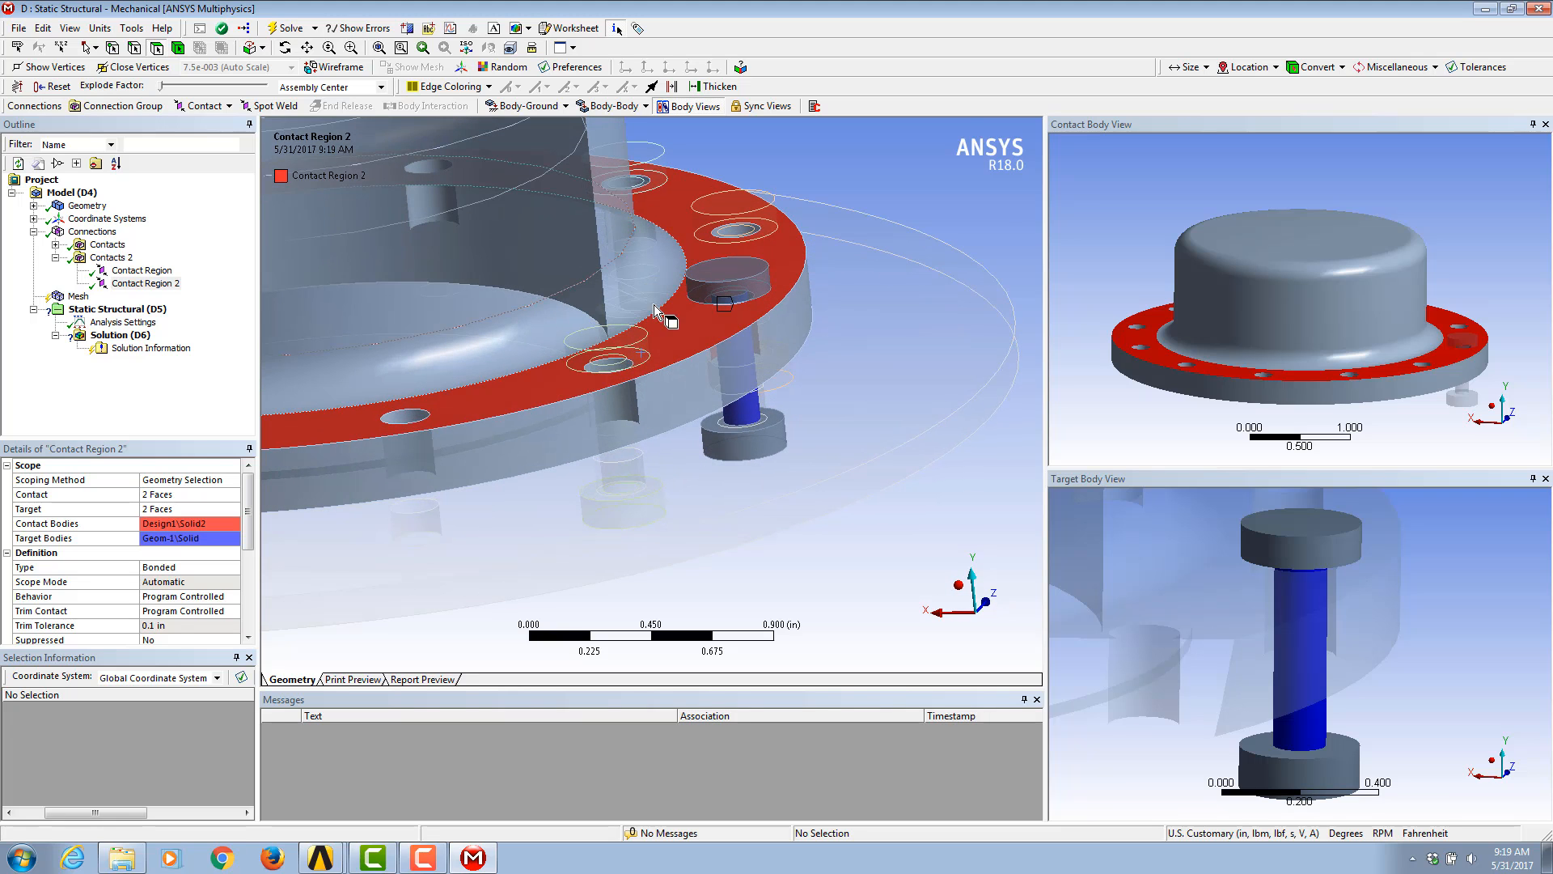
middle_drag(1261, 554, 1262, 558)
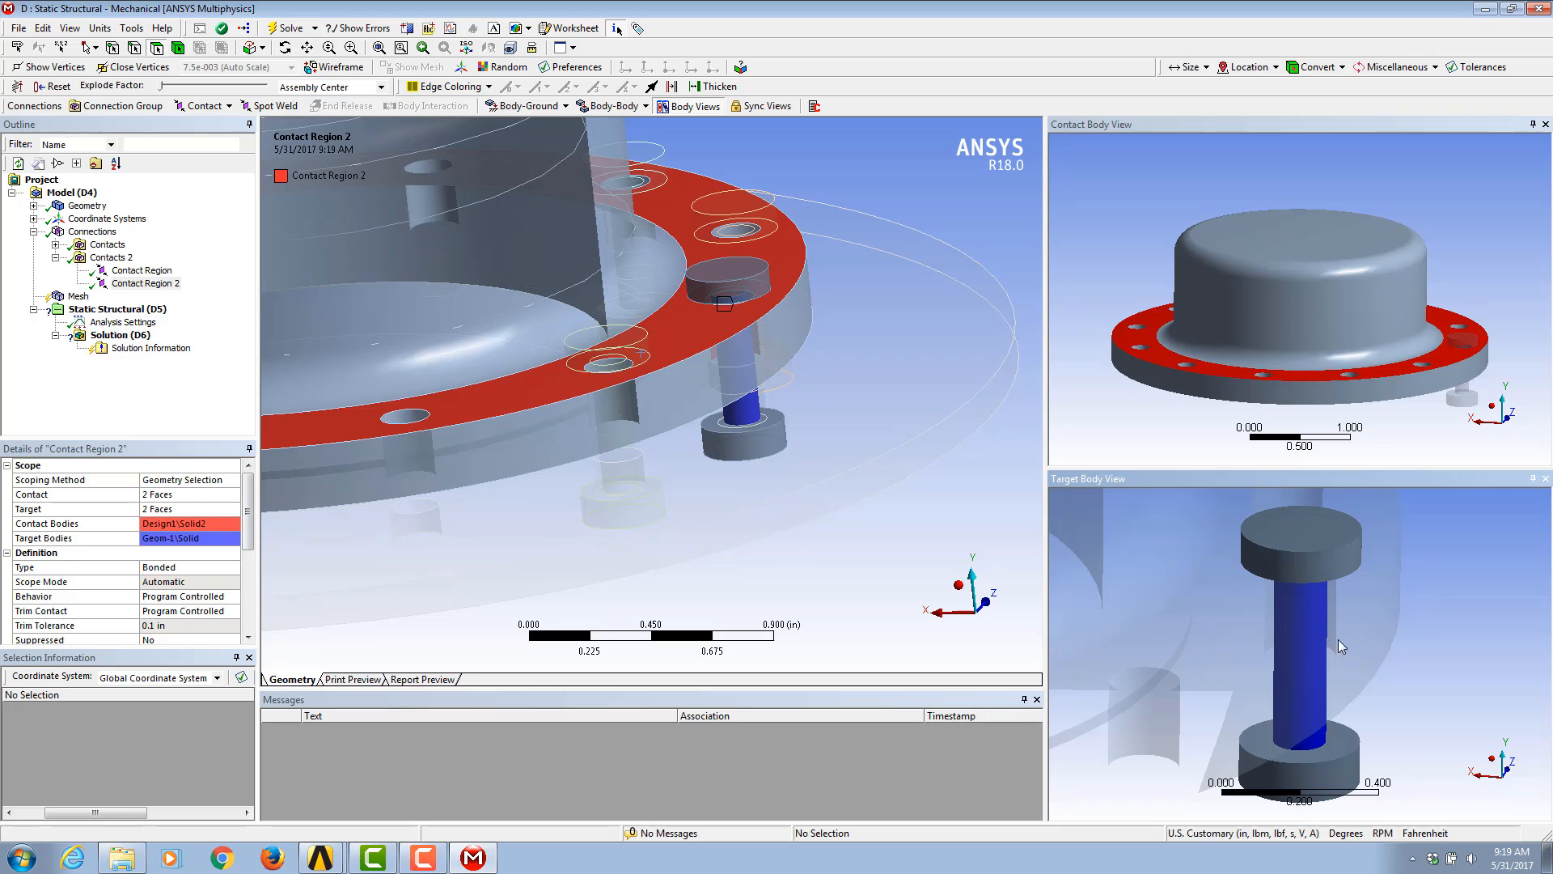
middle_drag(1341, 652, 1344, 627)
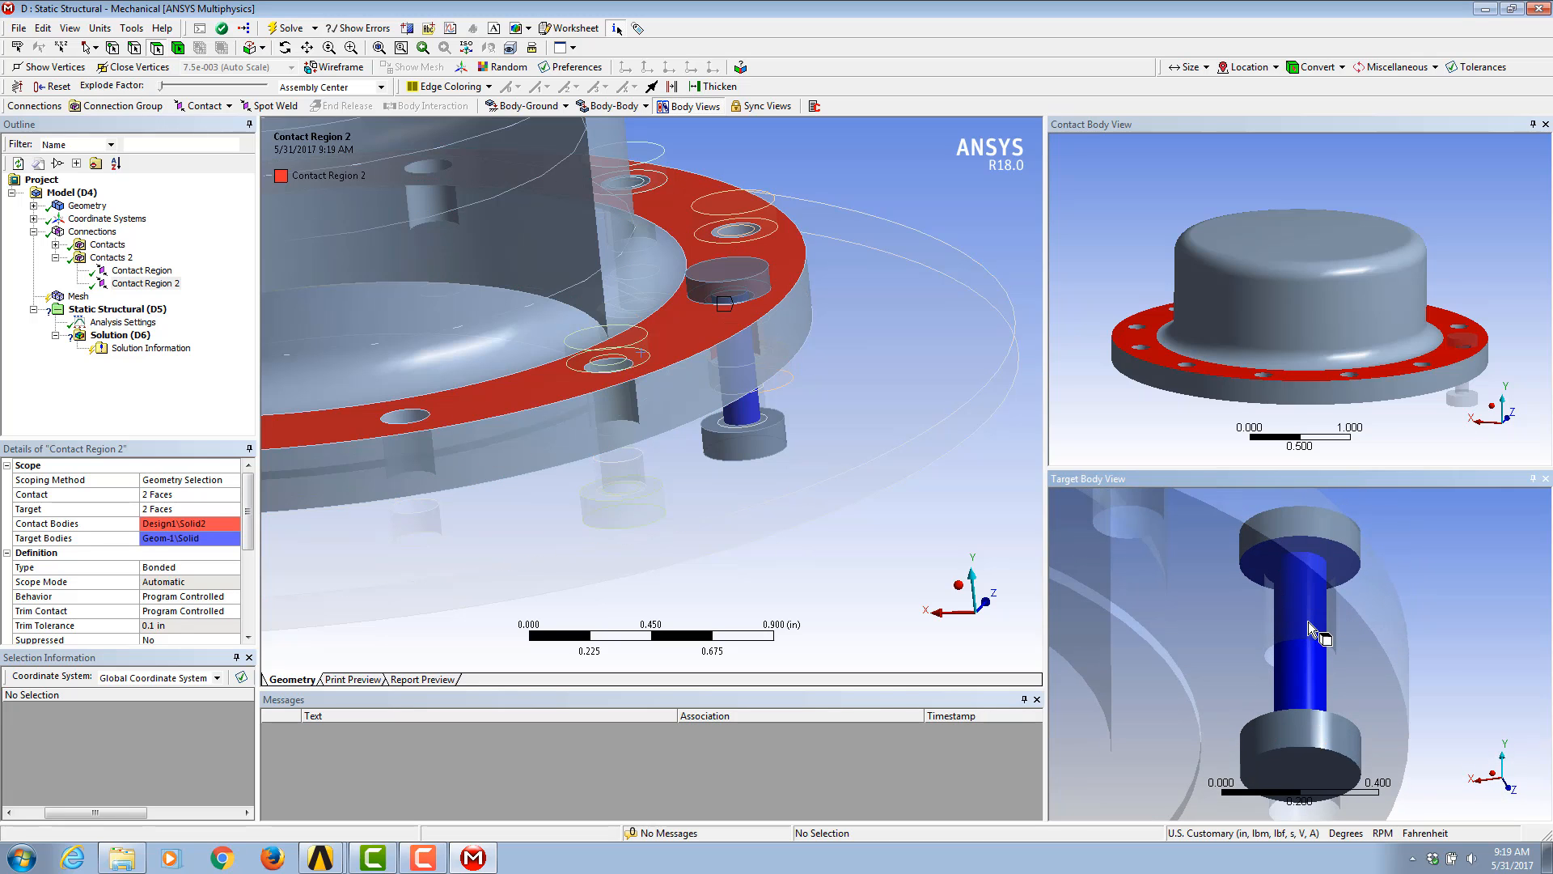
middle_drag(1276, 620, 1280, 618)
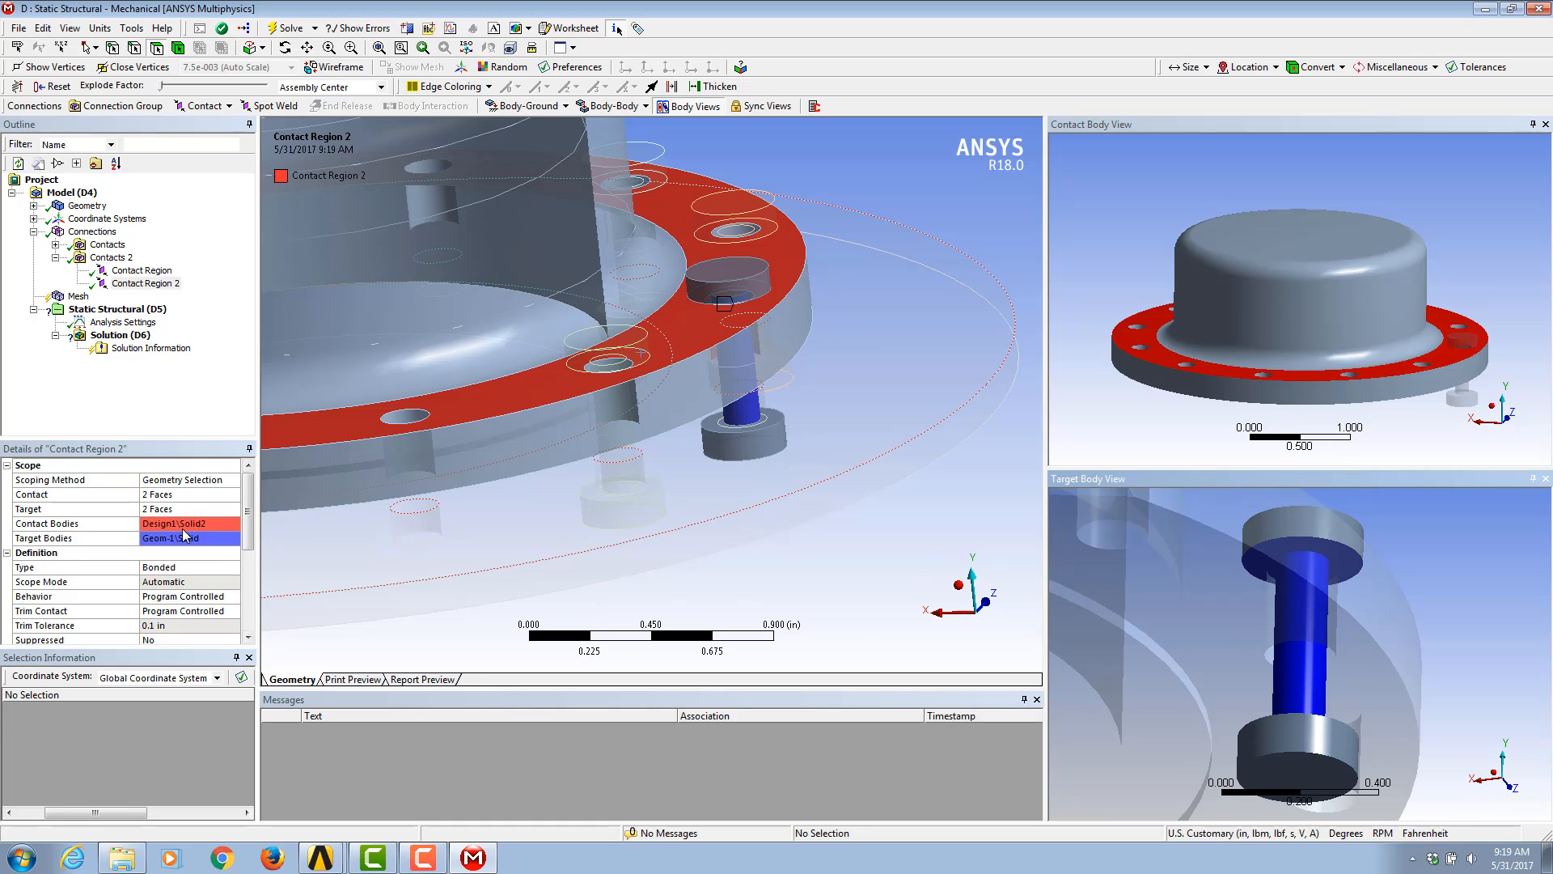
Step: Remove the bolt shank faces from the targets of both Contacts 2 regions, keeping only each bolt head's underside face
click(160, 511)
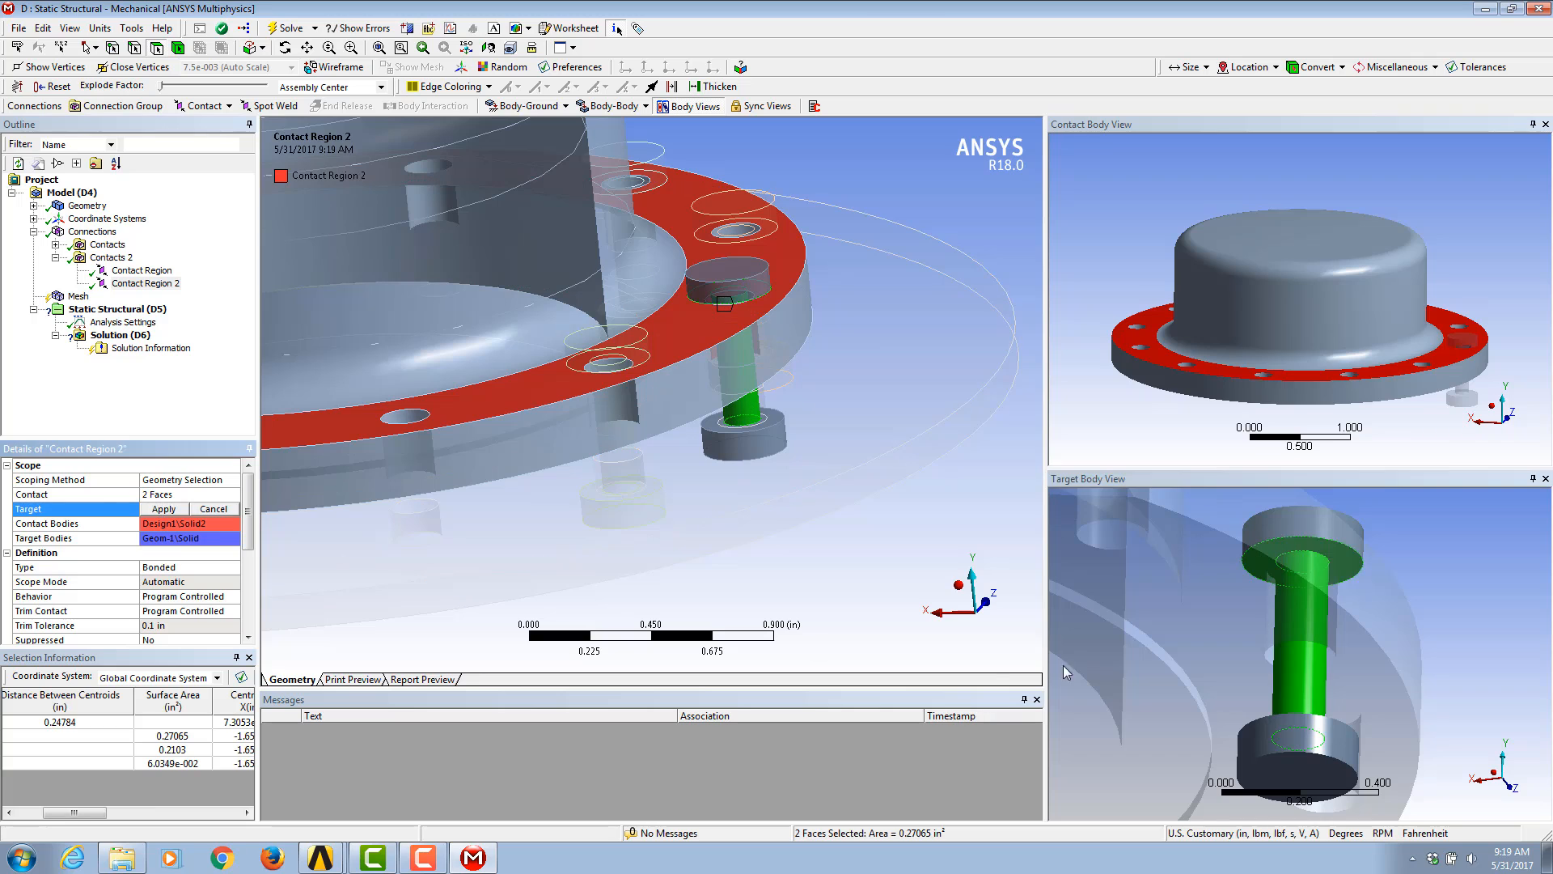
click(1314, 637)
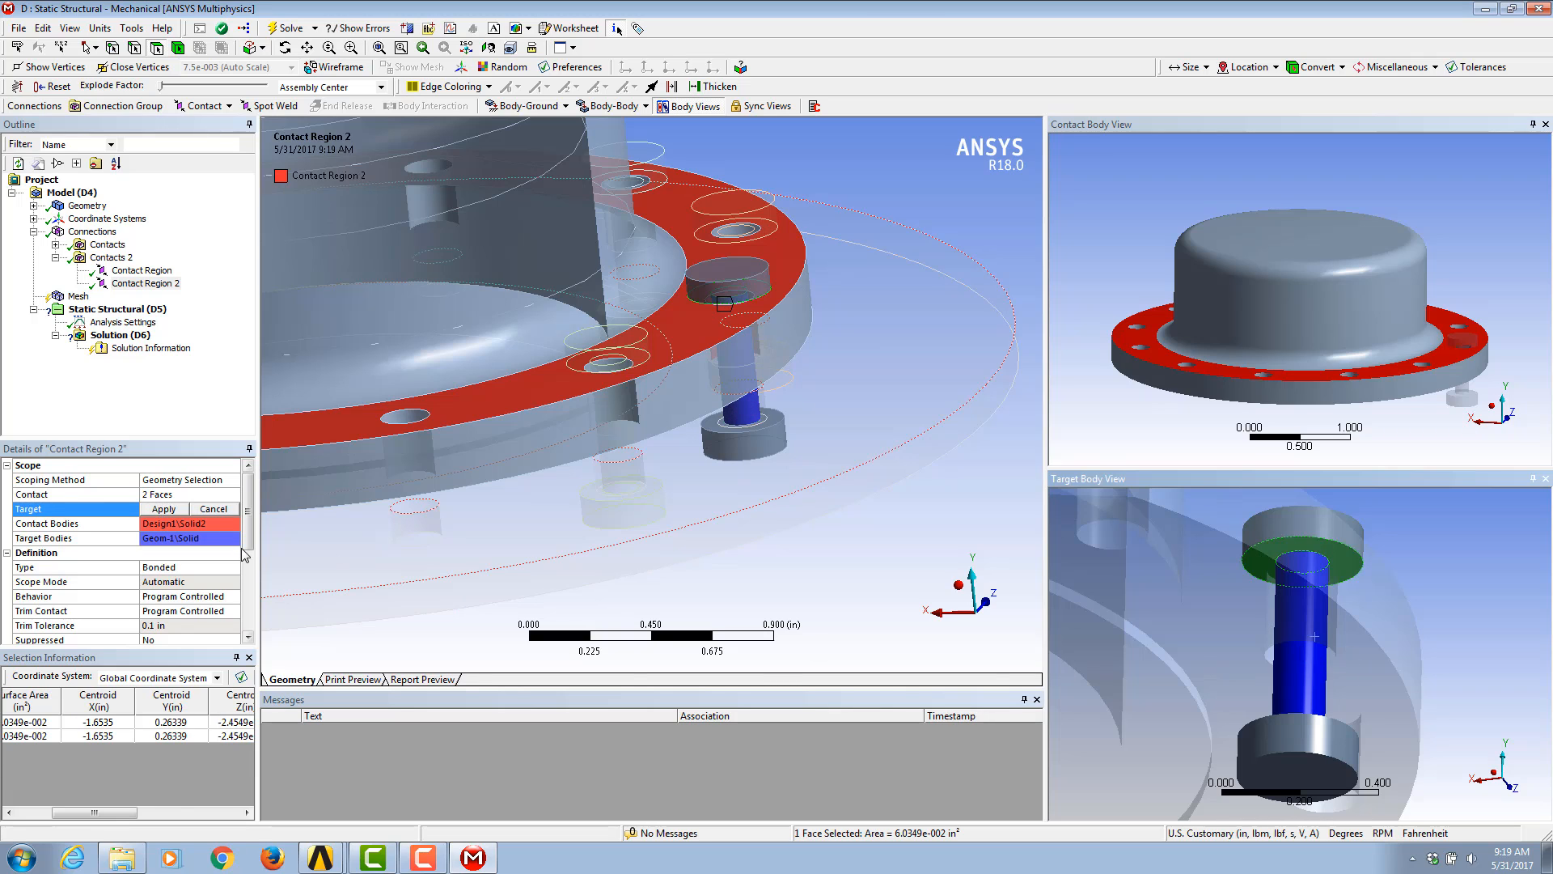
click(164, 509)
click(143, 270)
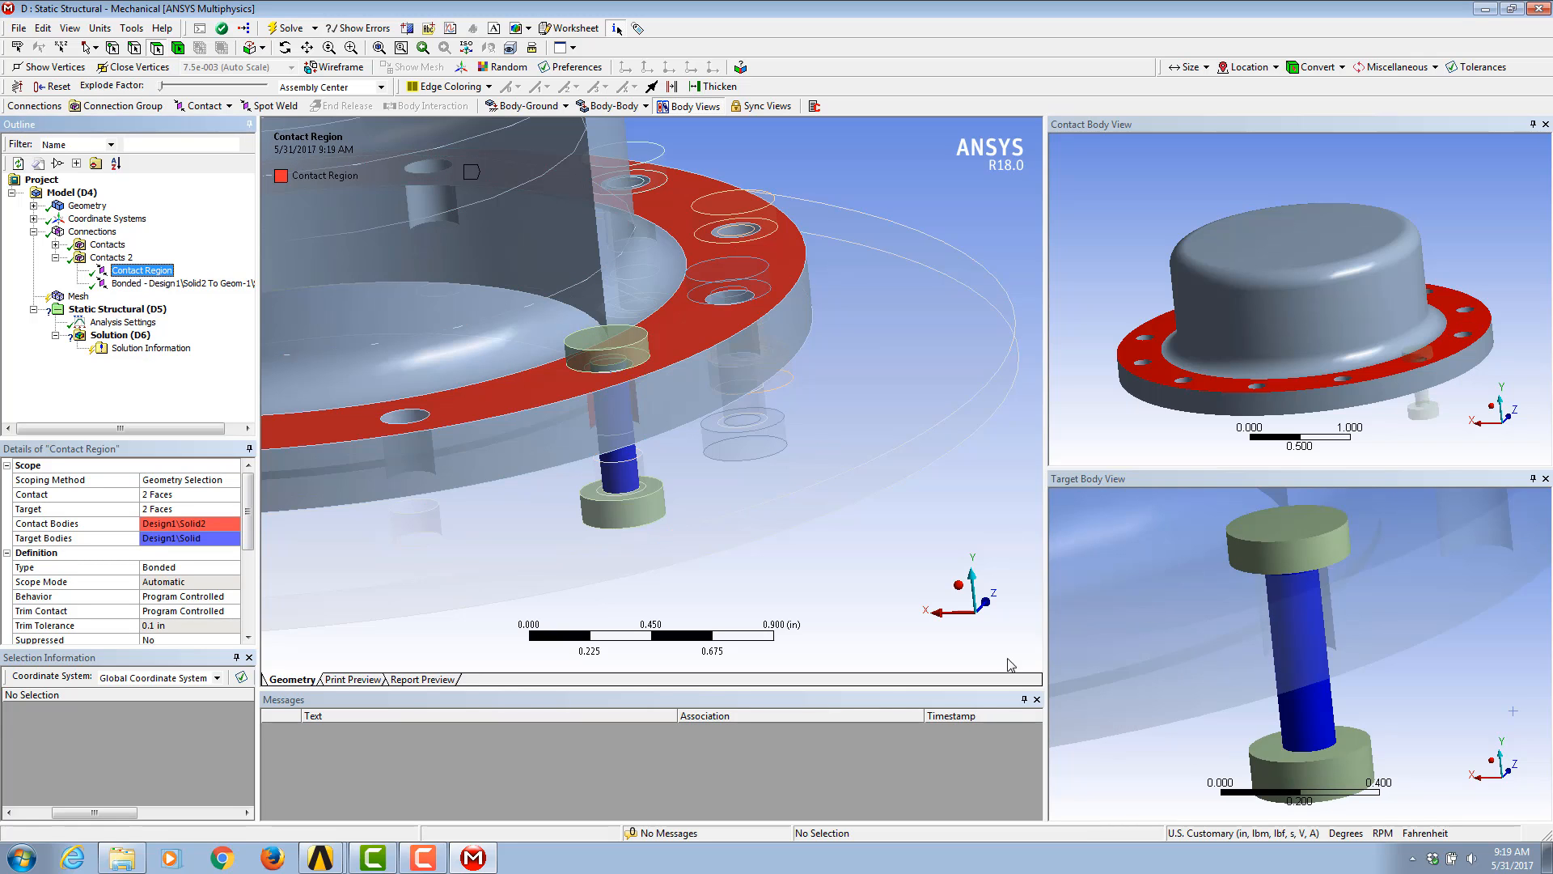
click(163, 510)
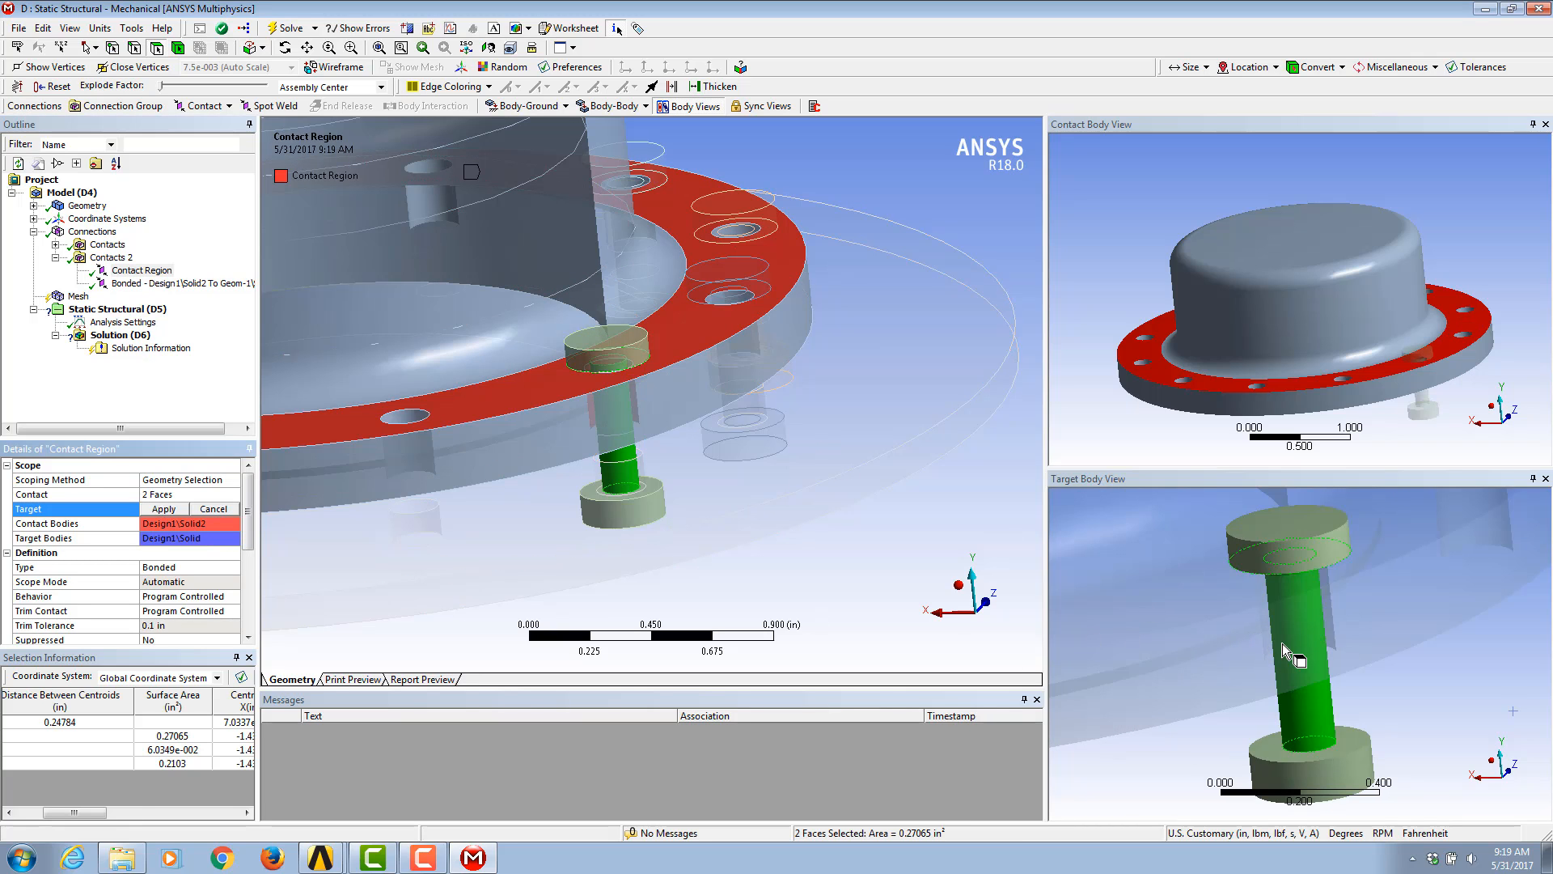
click(174, 511)
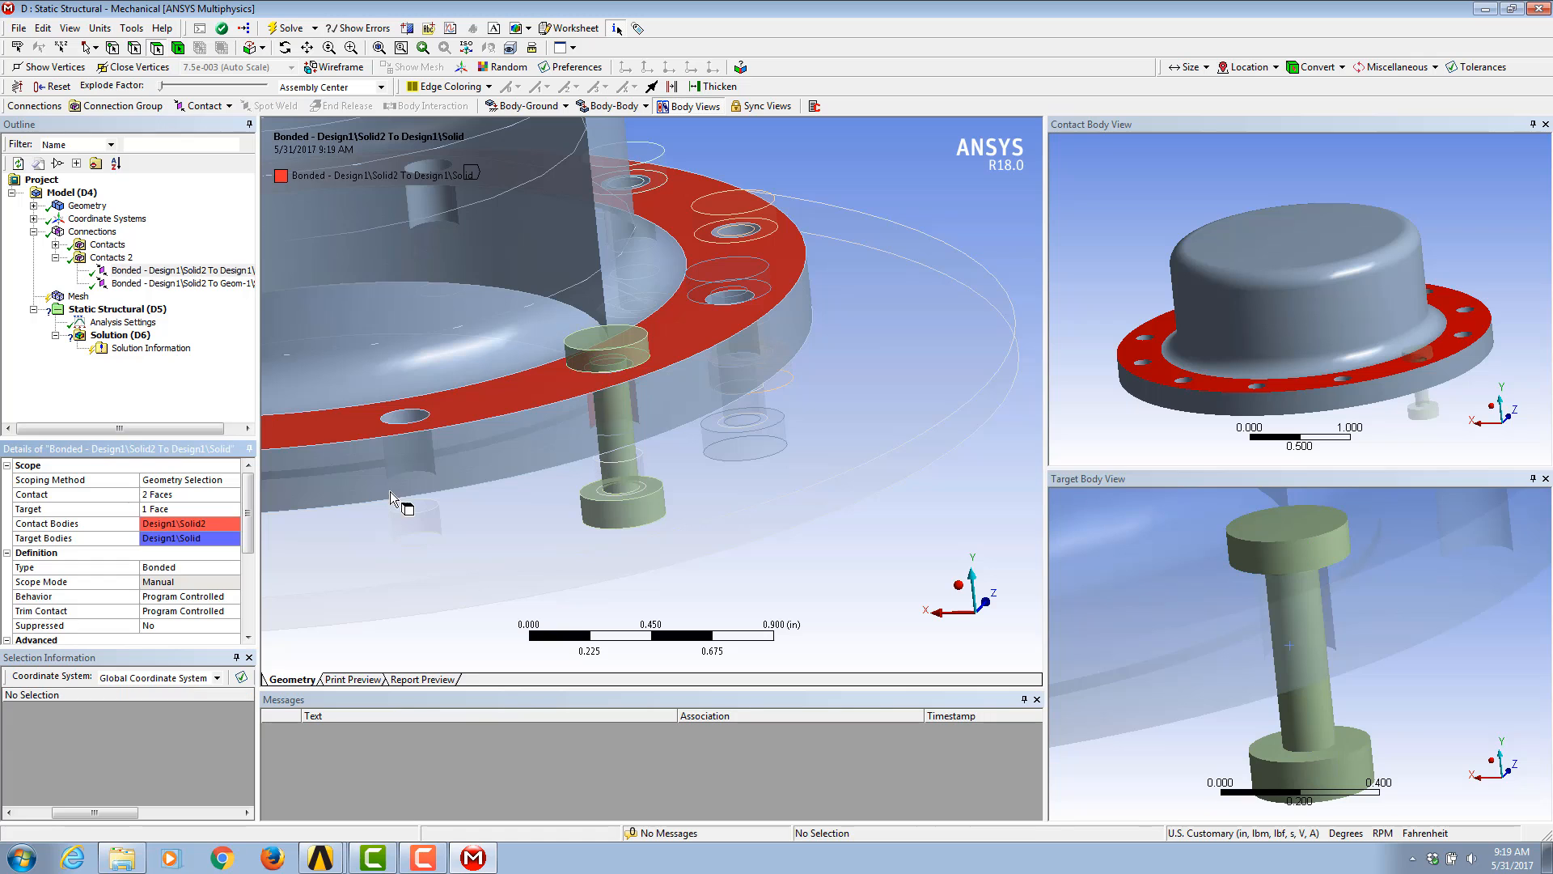
Step: Collapse Contacts 2, expand the Contacts group, and find the contact common to the flanged cover and the base plate
middle_drag(599, 385, 617, 364)
scroll(597, 428, down, 3)
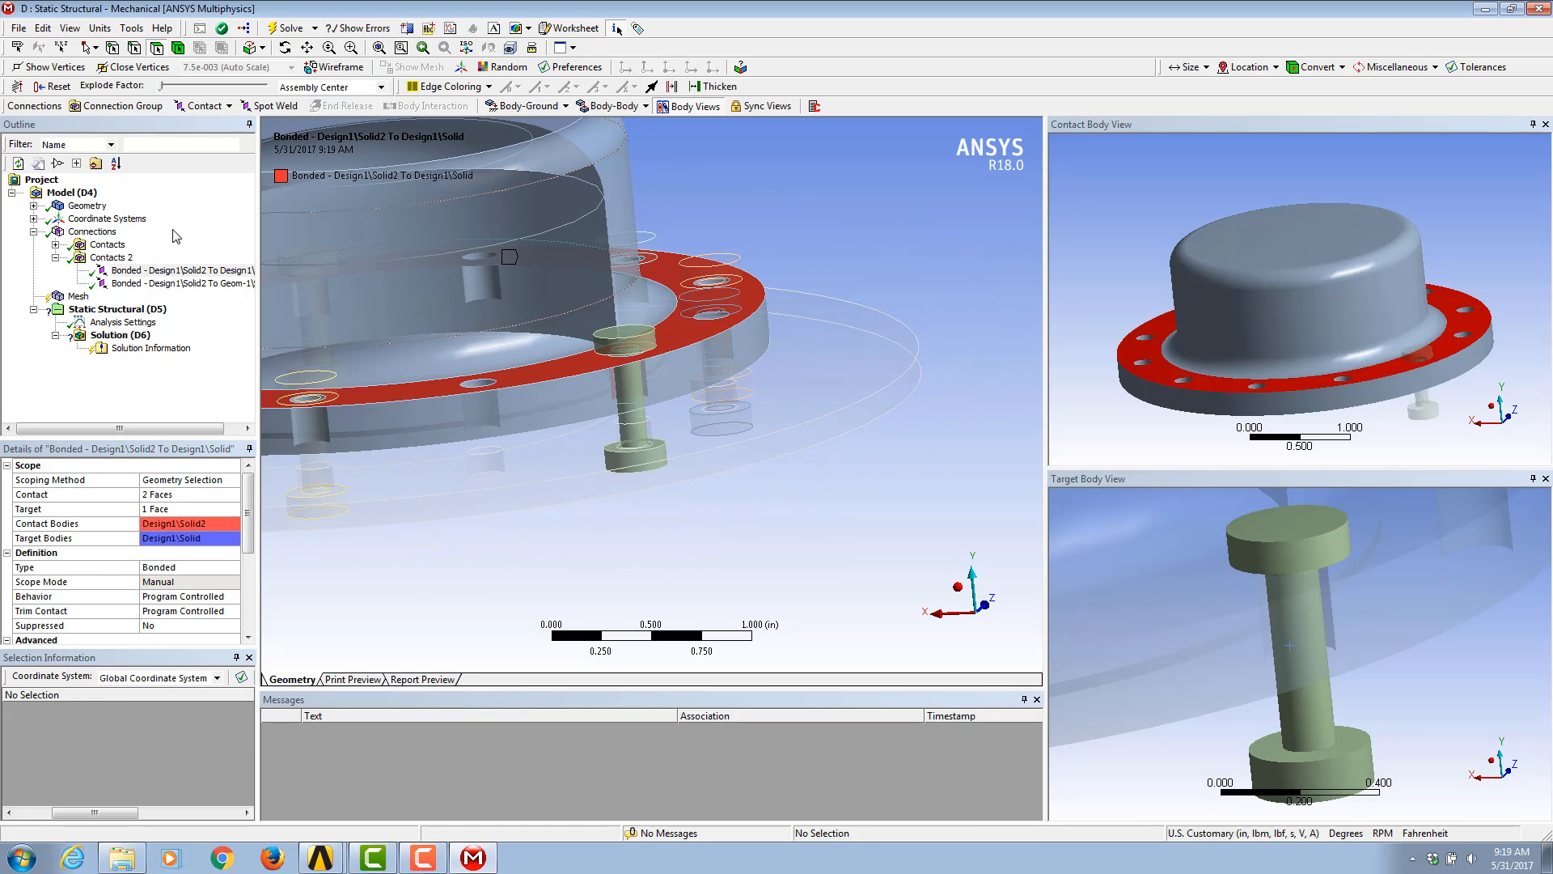
click(55, 257)
scroll(751, 441, down, 3)
click(97, 245)
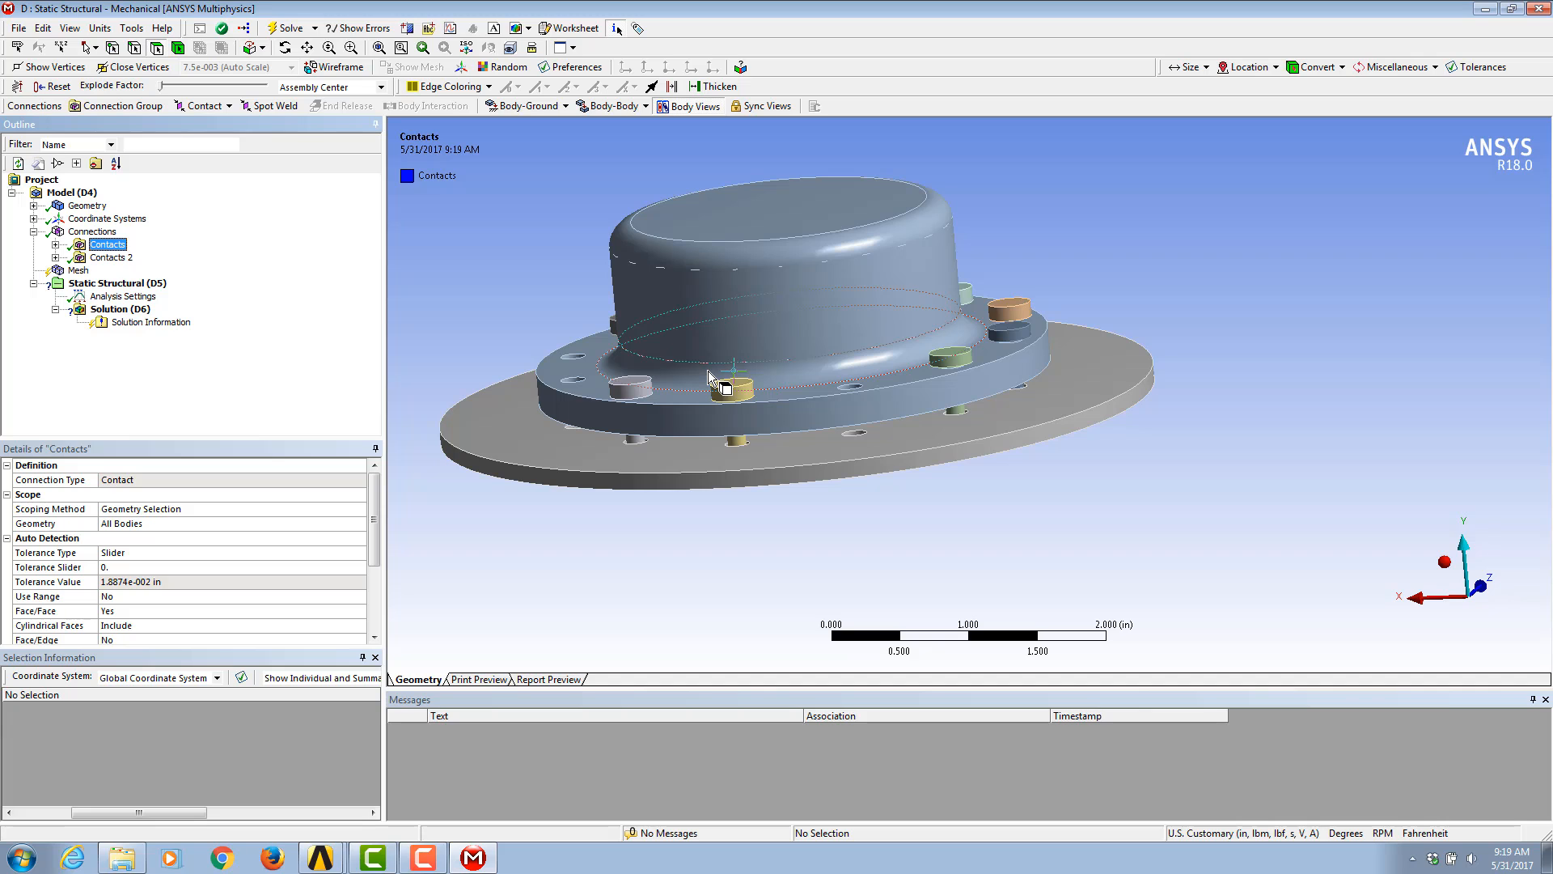
click(55, 244)
middle_drag(853, 414, 814, 296)
click(813, 296)
ctrl+click(820, 383)
middle_drag(820, 383, 1100, 250)
right_click(1100, 250)
mouse_move(1170, 287)
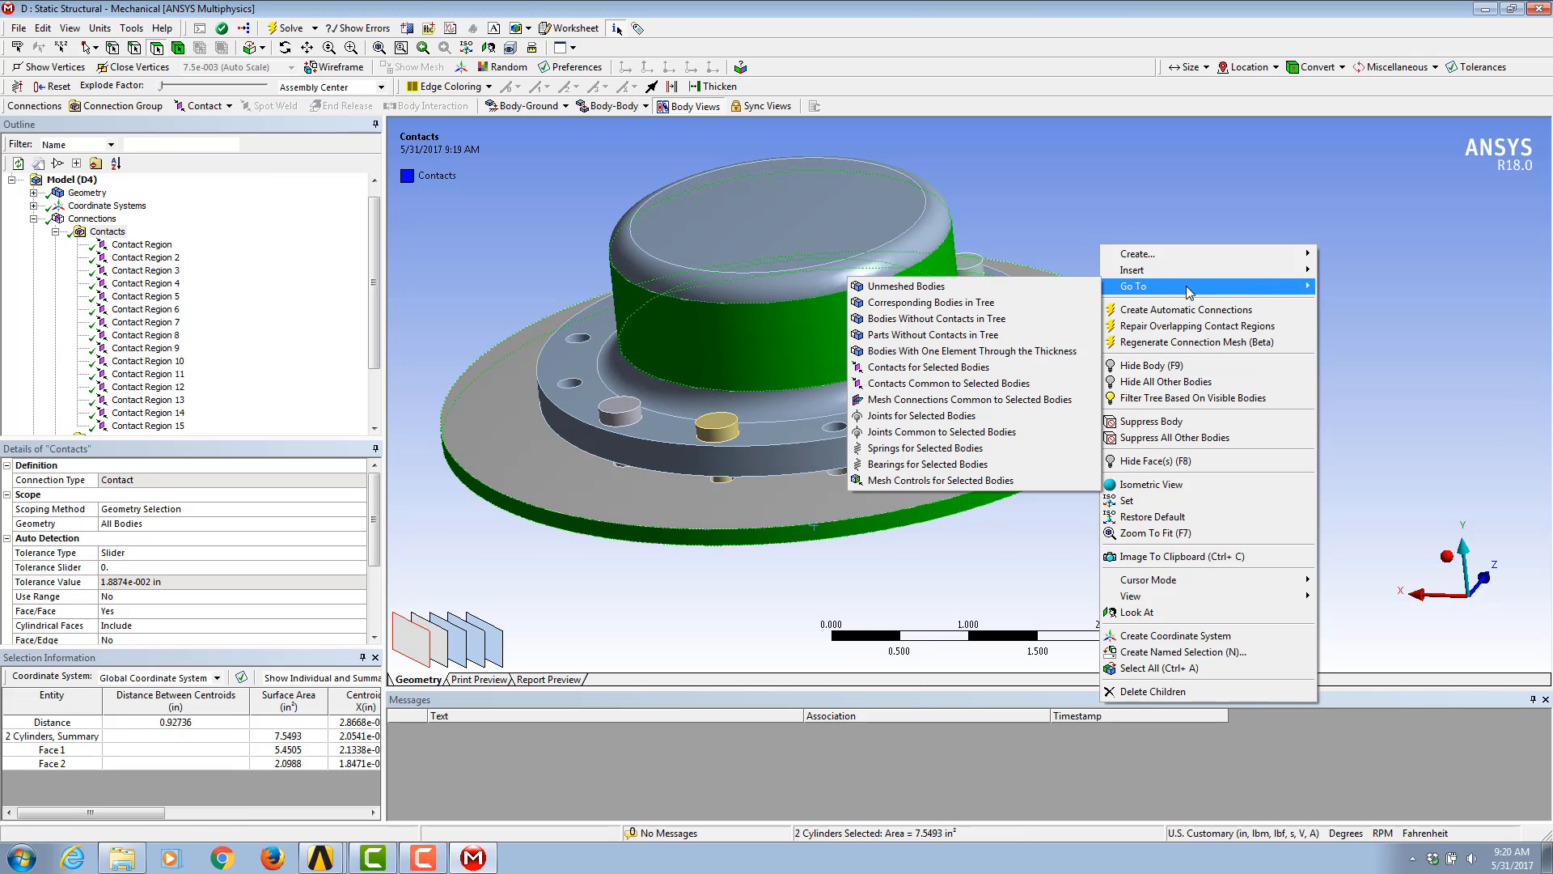
click(996, 370)
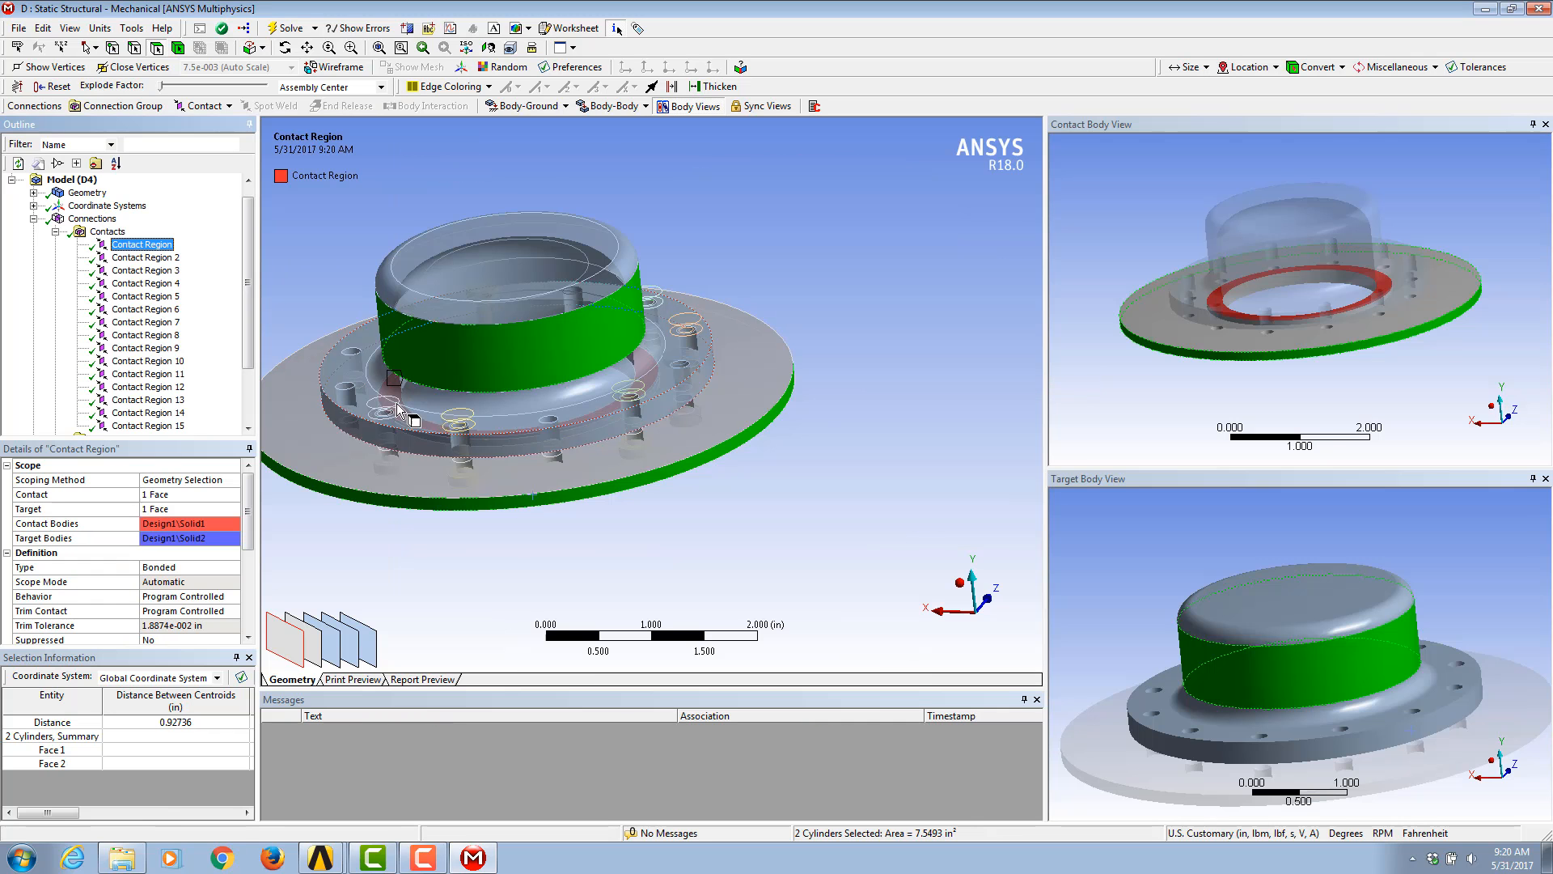
Step: Change the cover-to-base contact to Frictional with a friction coefficient of 0.2, and collapse the Contacts group
click(159, 569)
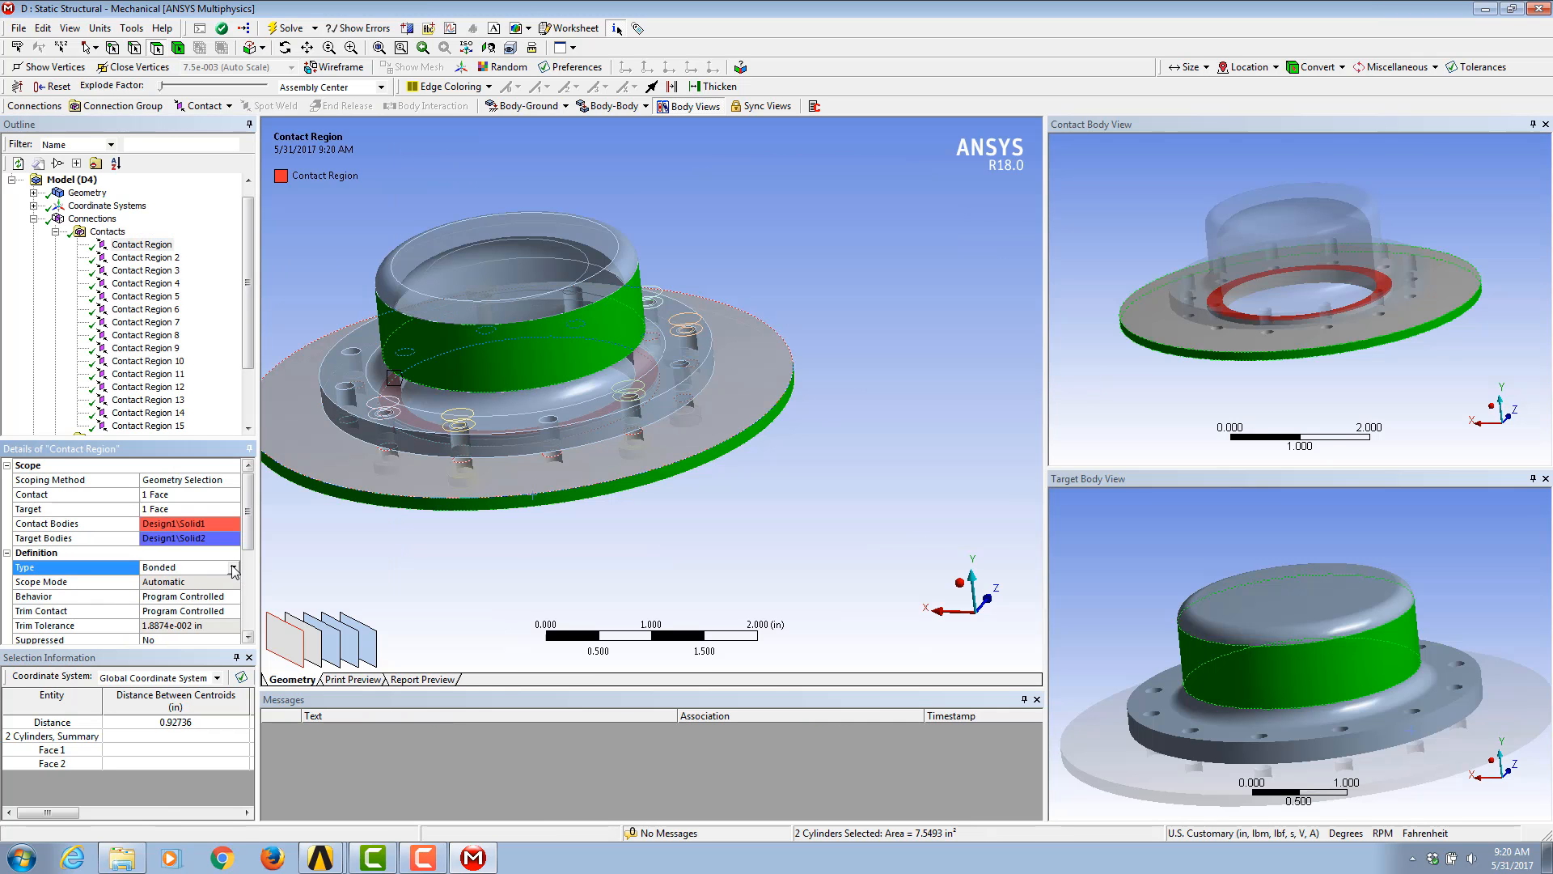
click(233, 568)
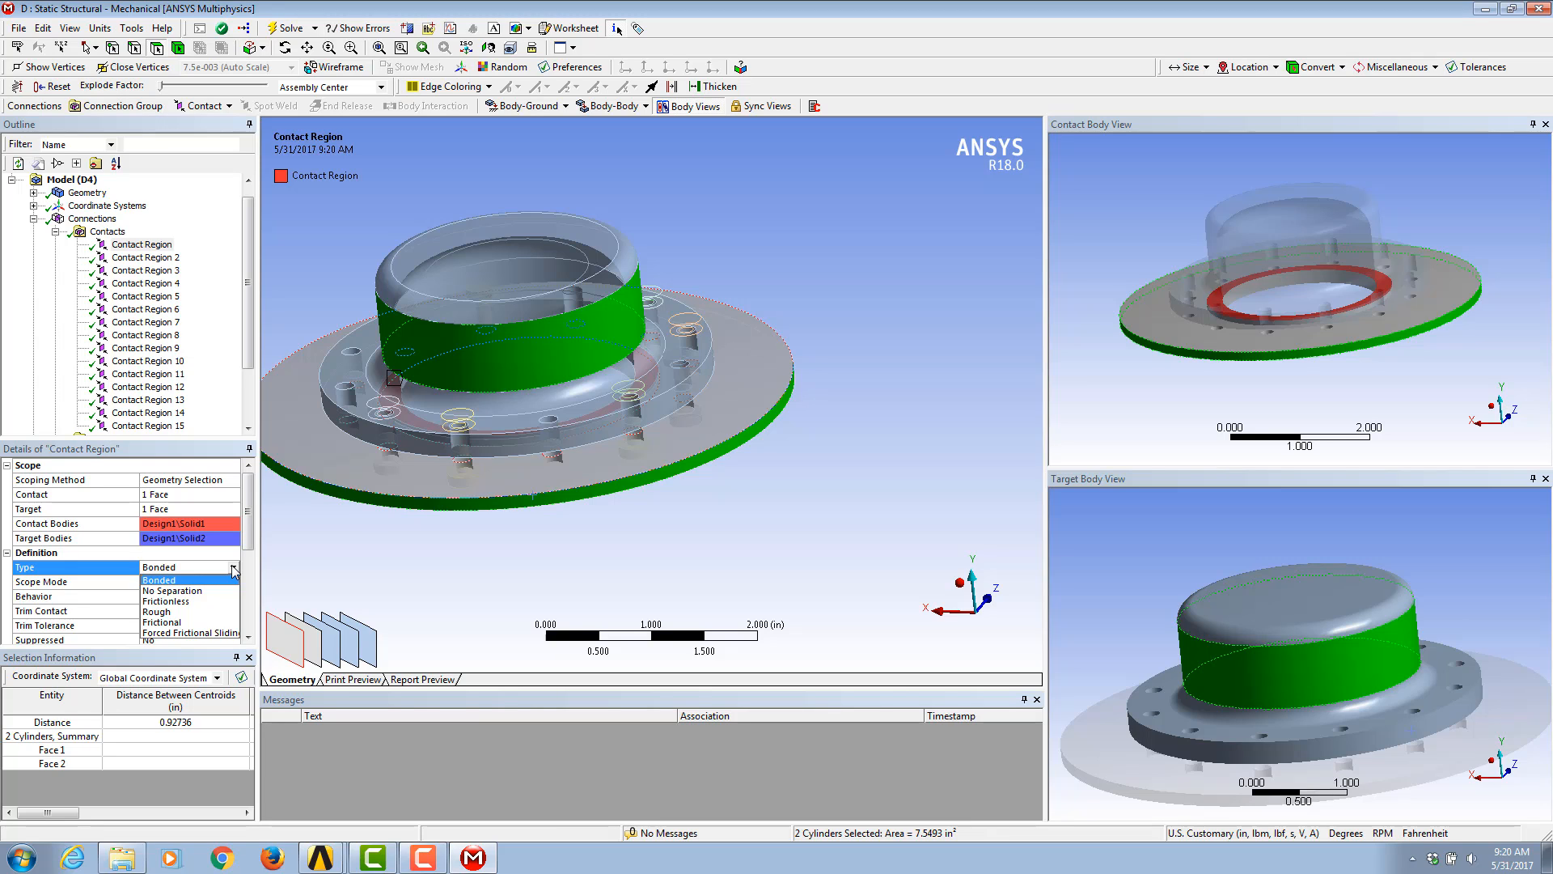
click(176, 622)
click(171, 582)
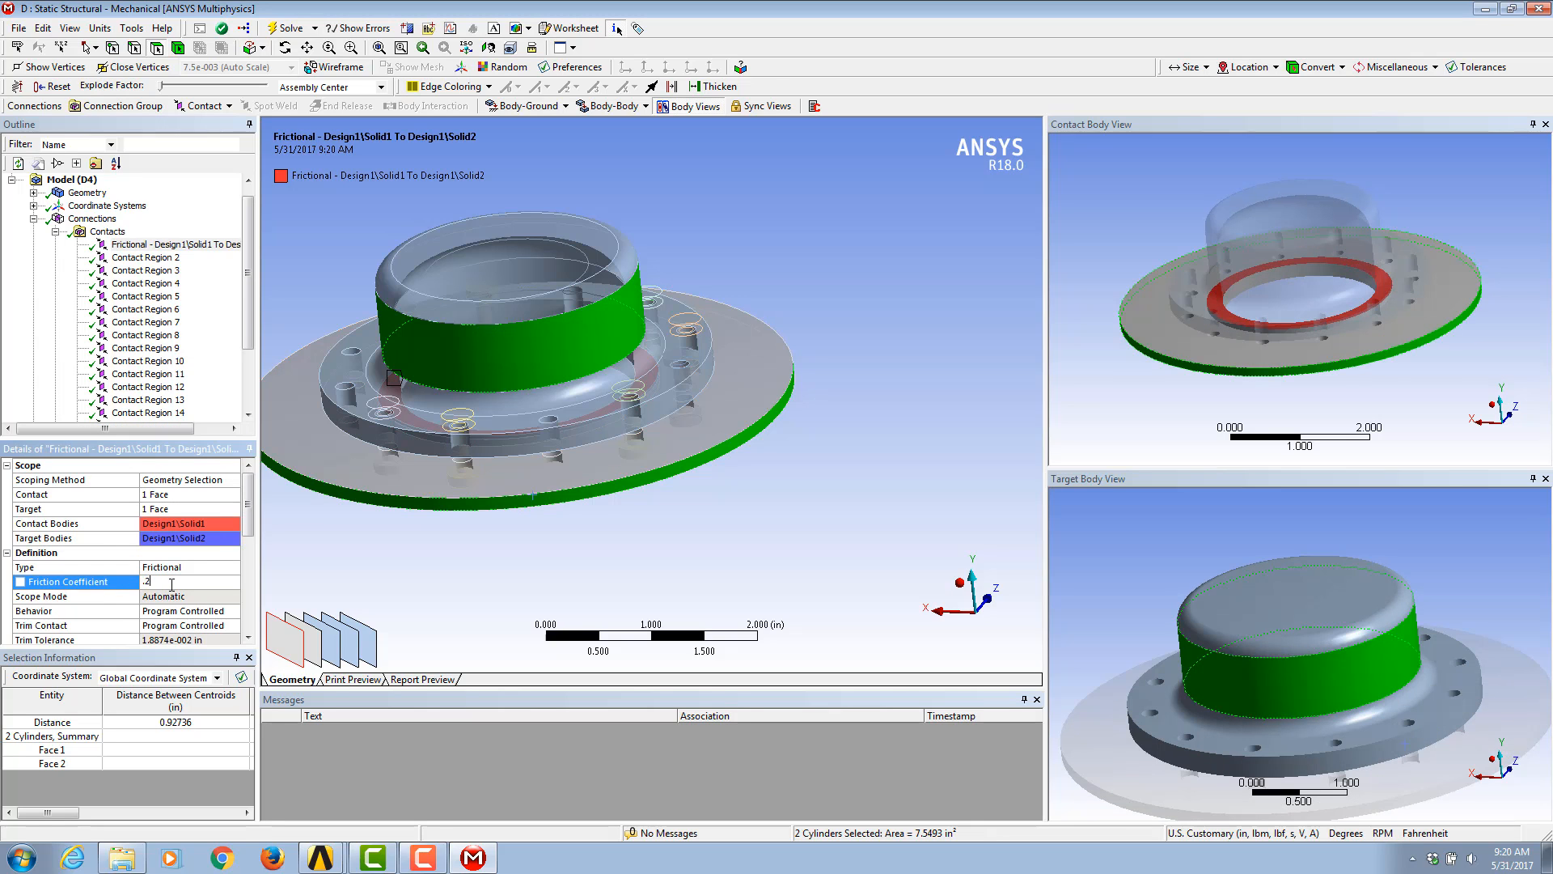
click(859, 266)
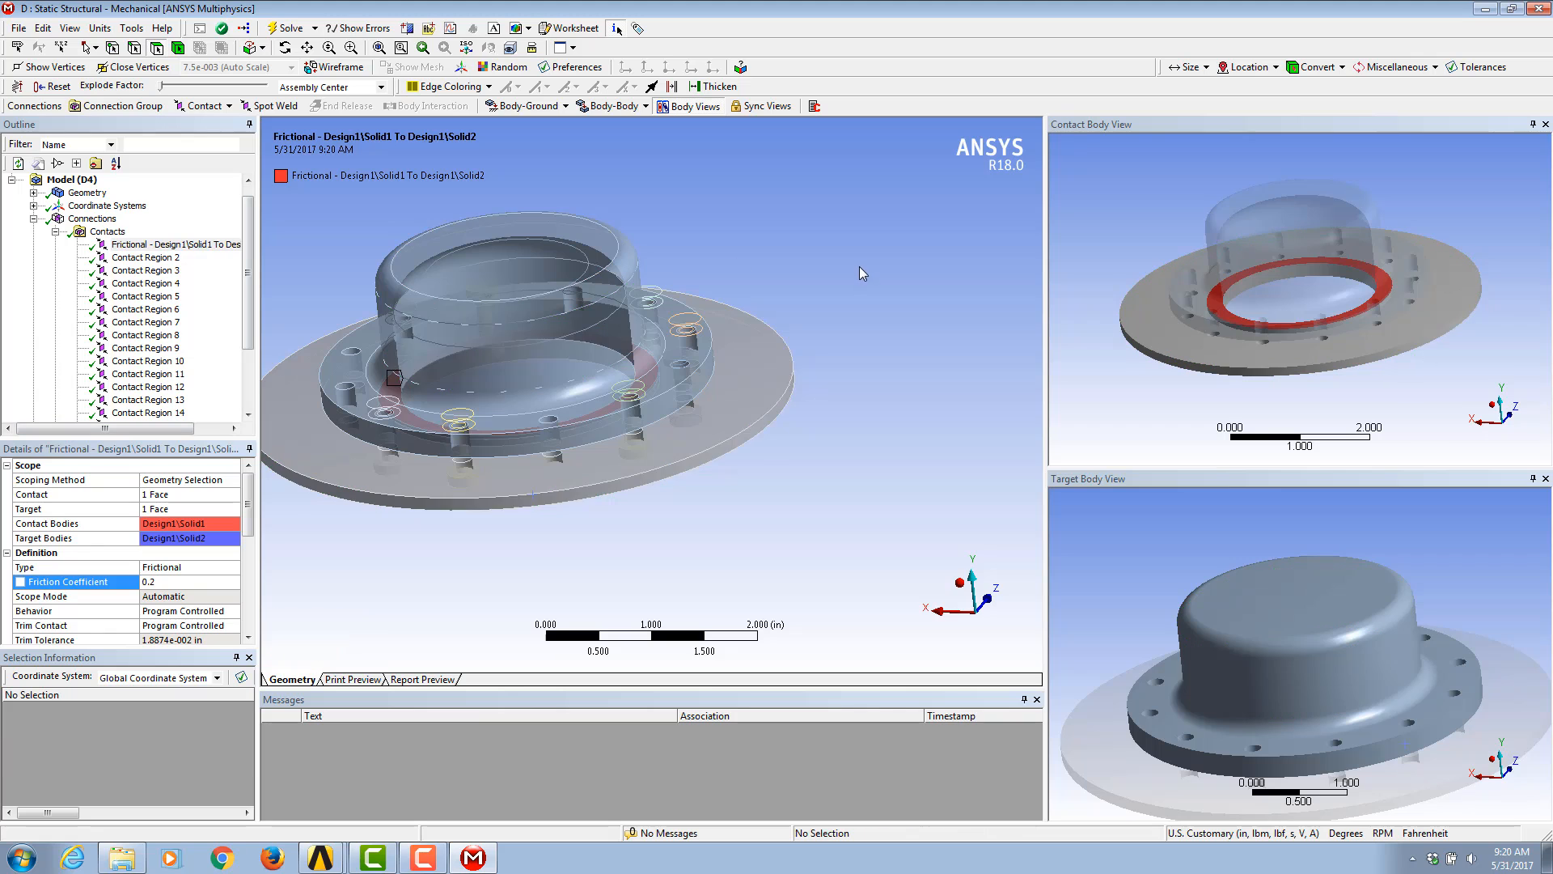
middle_drag(453, 257, 449, 304)
click(55, 232)
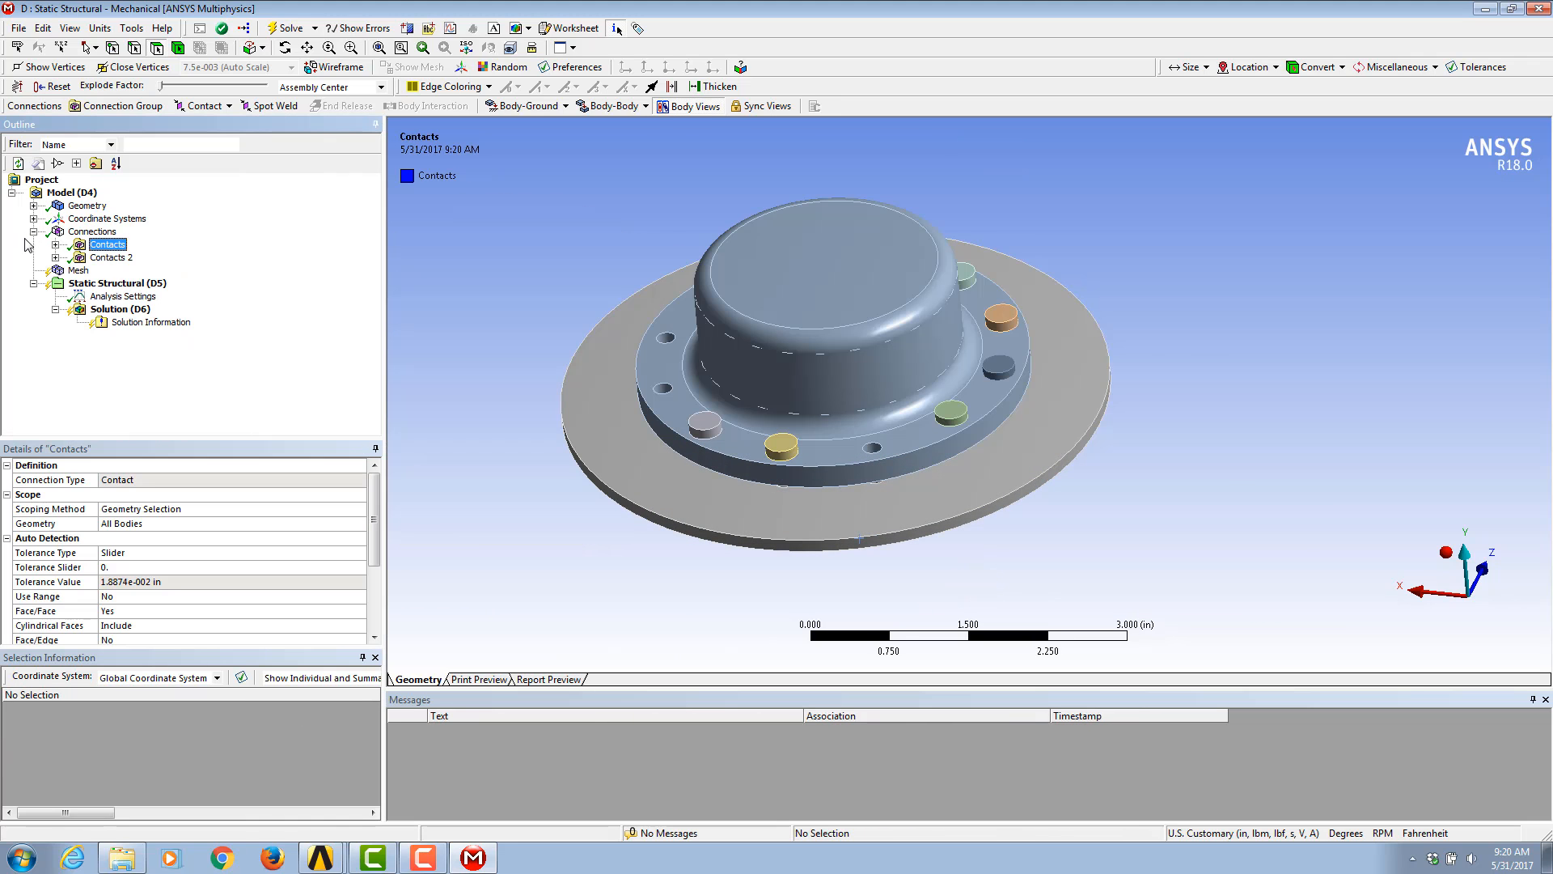
Step: Hide the flanged cover body to expose the bolt shanks
middle_drag(959, 380, 856, 438)
right_click(815, 438)
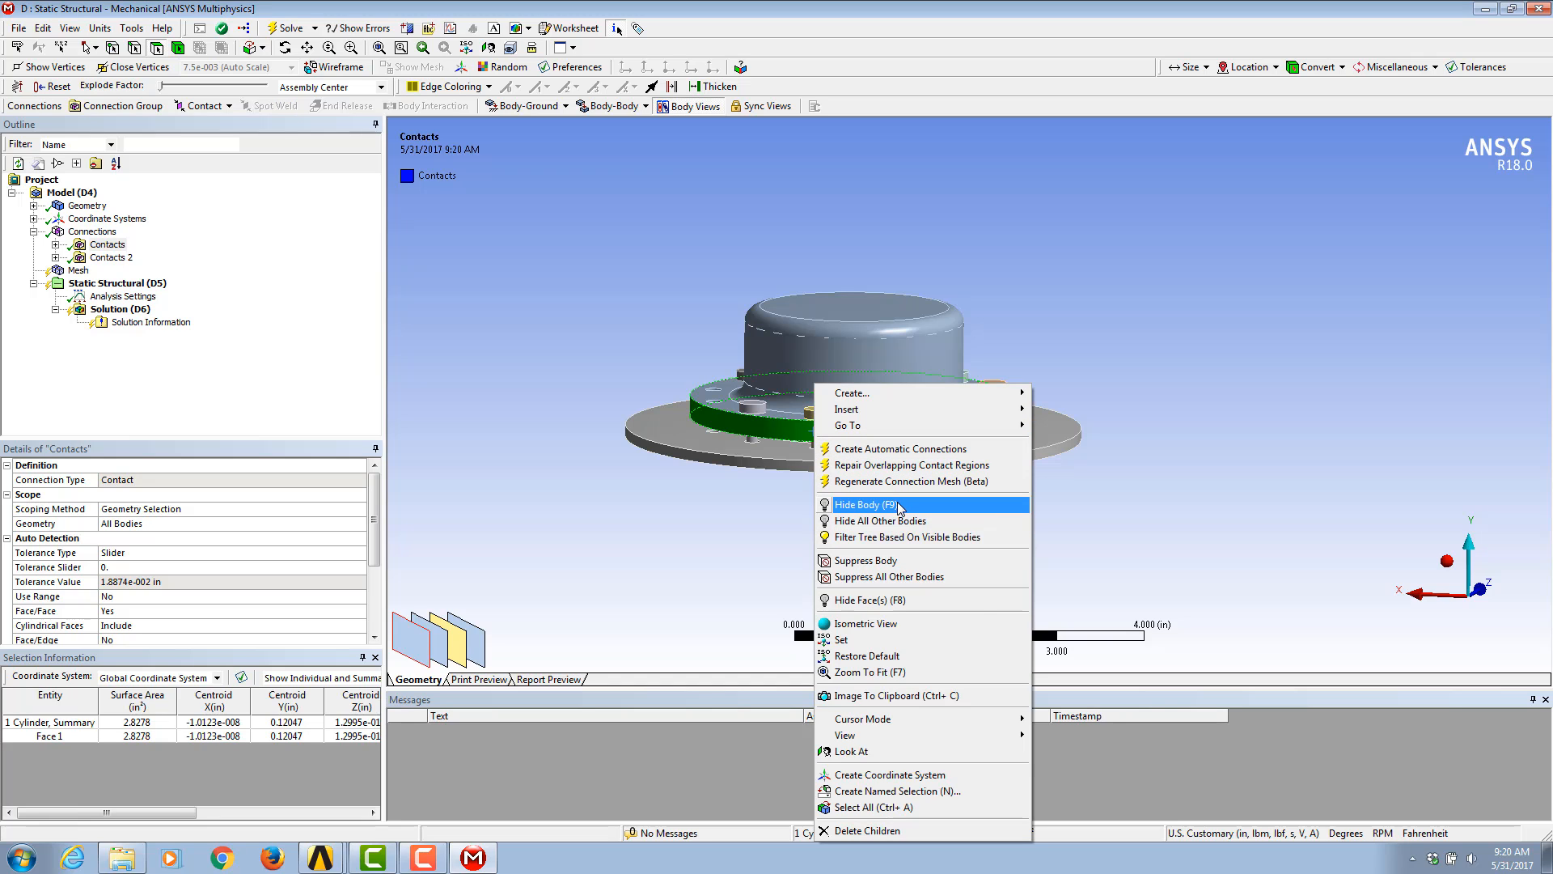
click(898, 504)
Step: Select the shank faces of all eight bolts and save them as a named selection called bolt_faces
click(841, 460)
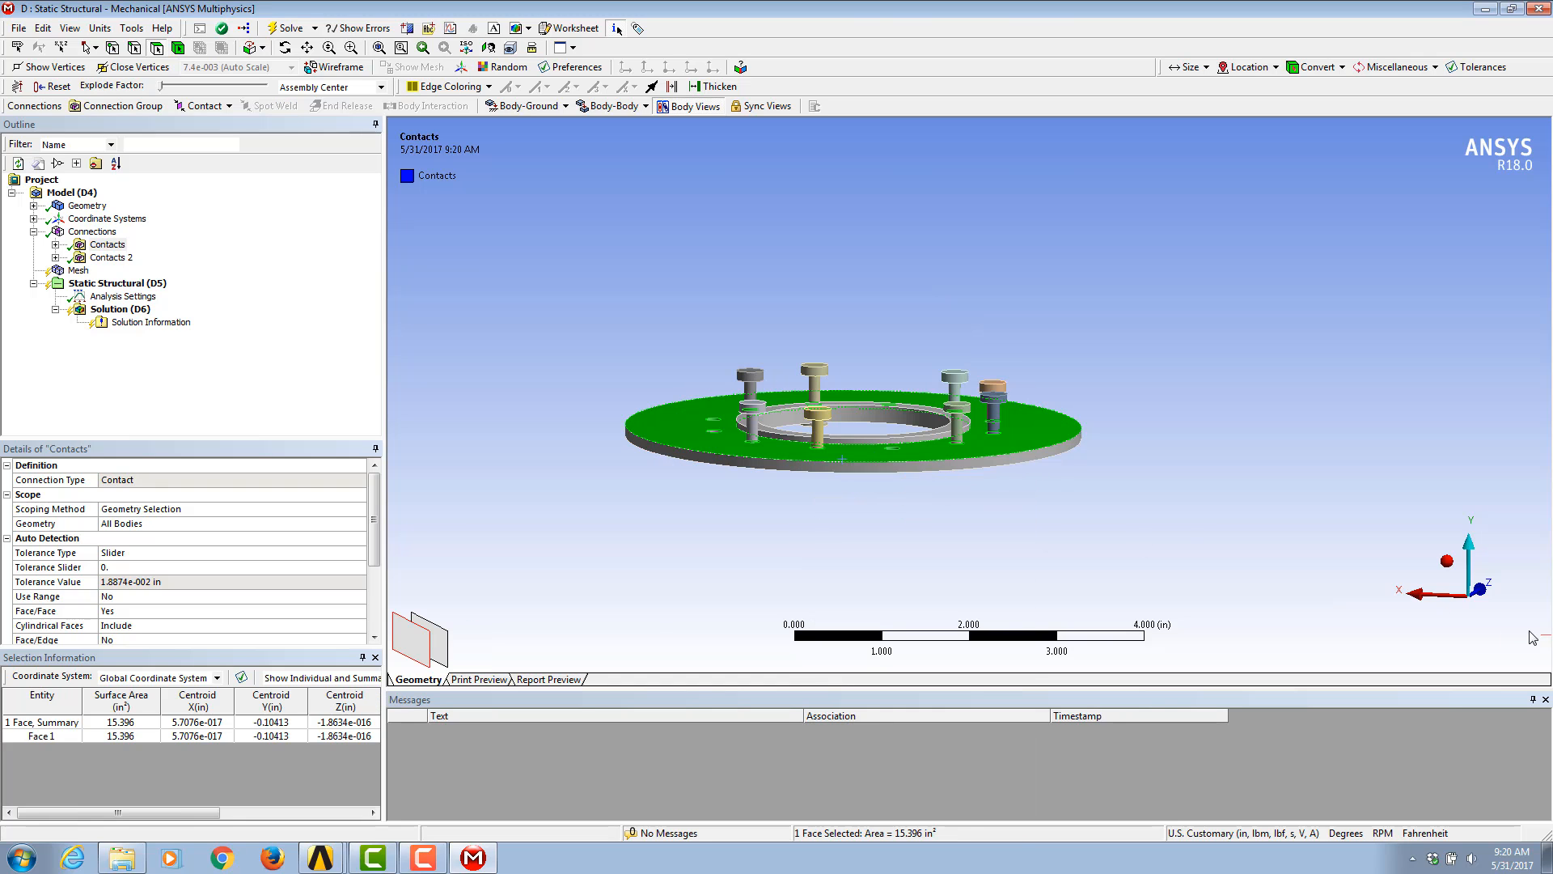
click(1479, 589)
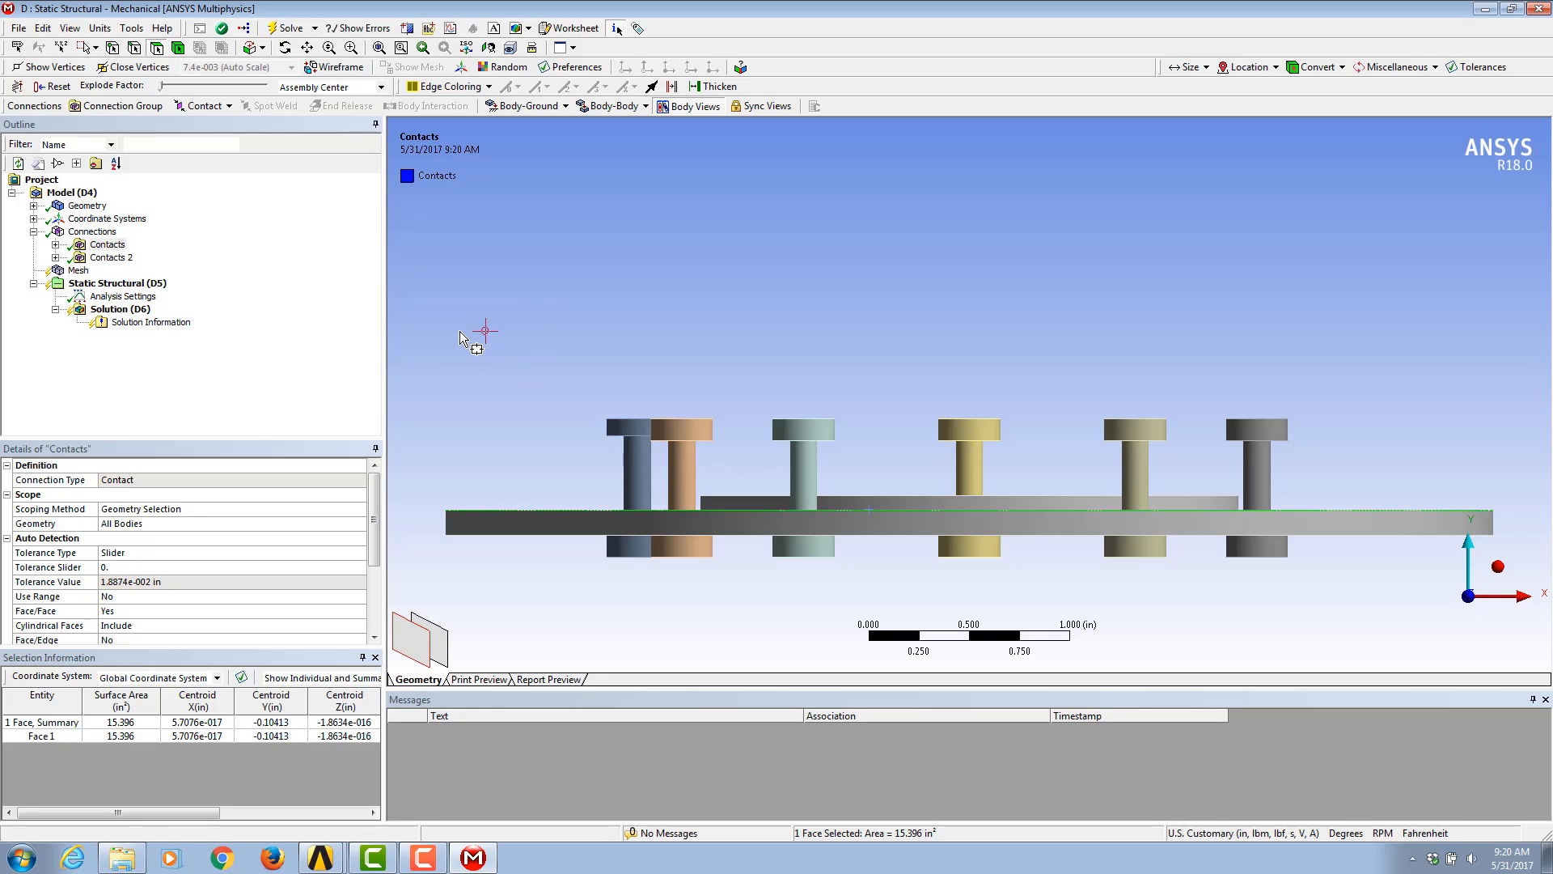
click(1334, 477)
drag(1183, 470, 570, 476)
middle_drag(587, 369, 684, 372)
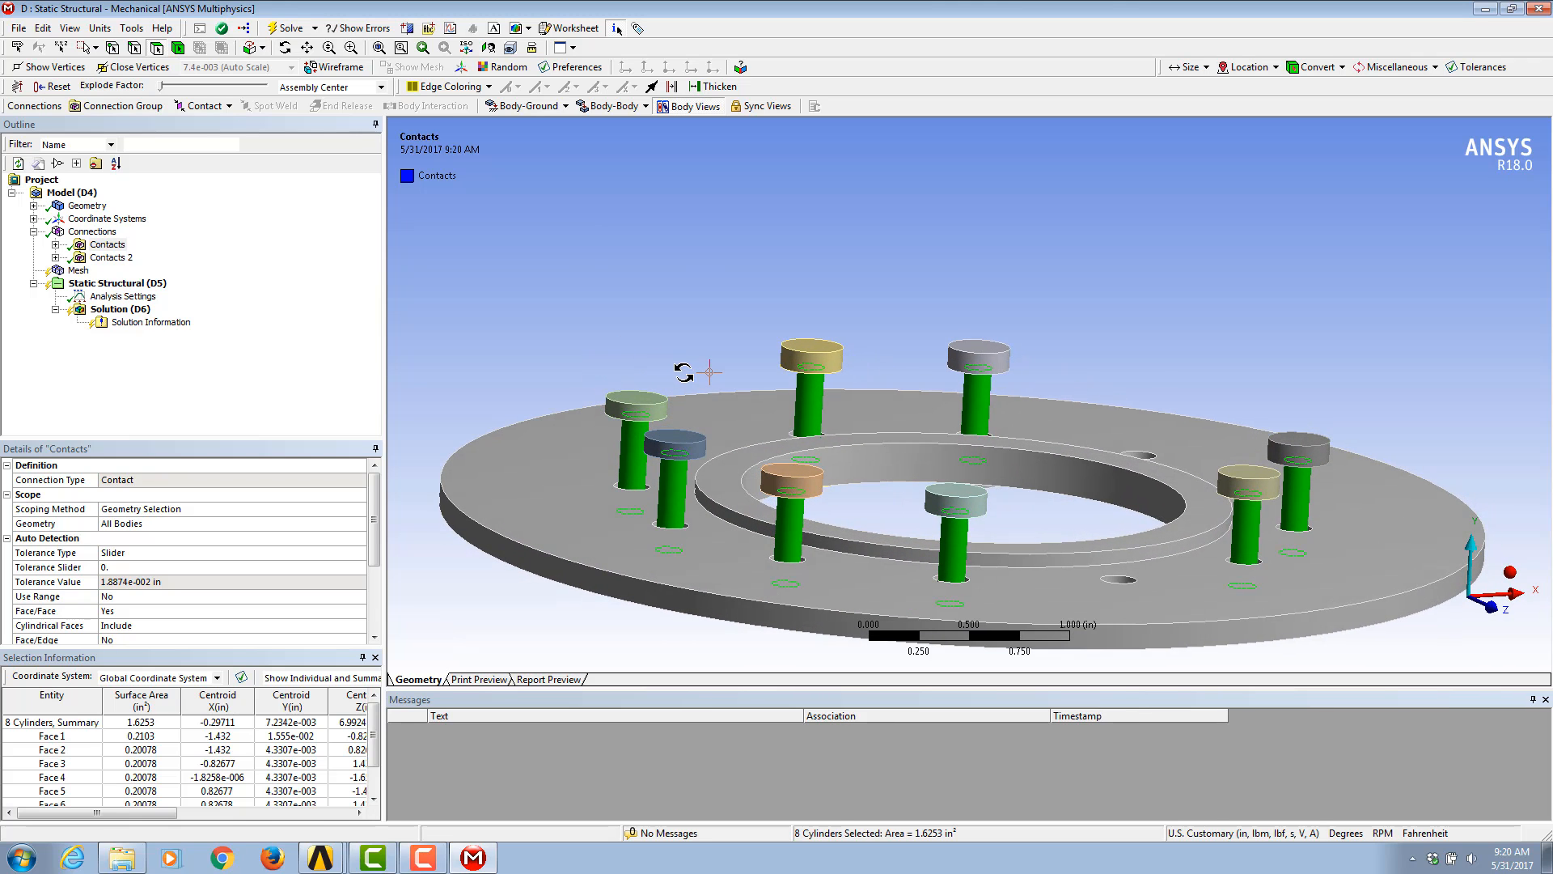
key(n)
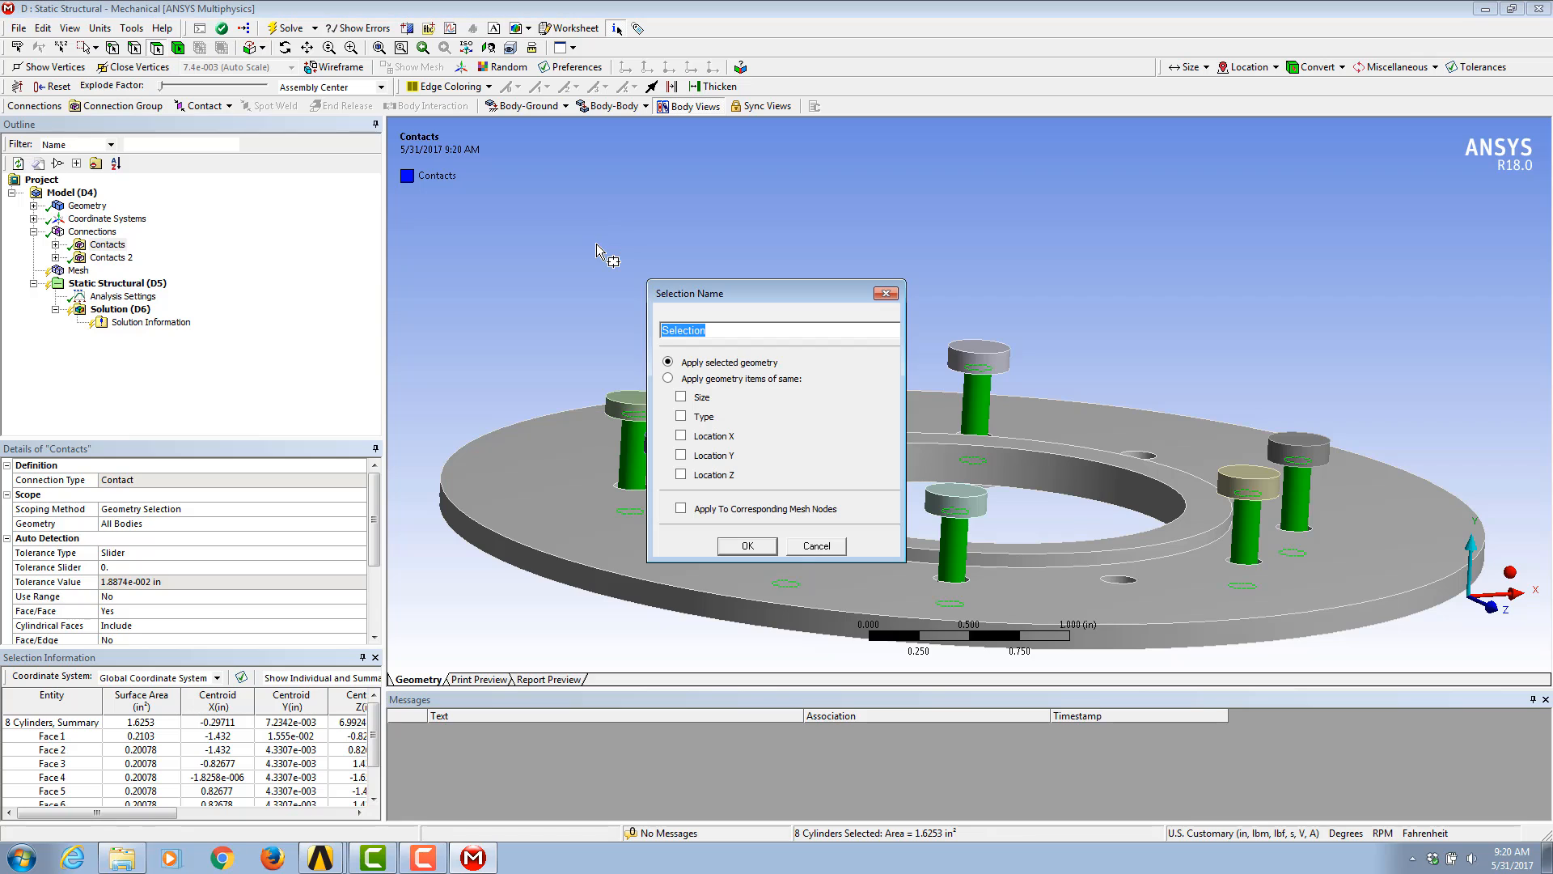
text(bolt_faces)
key(Return)
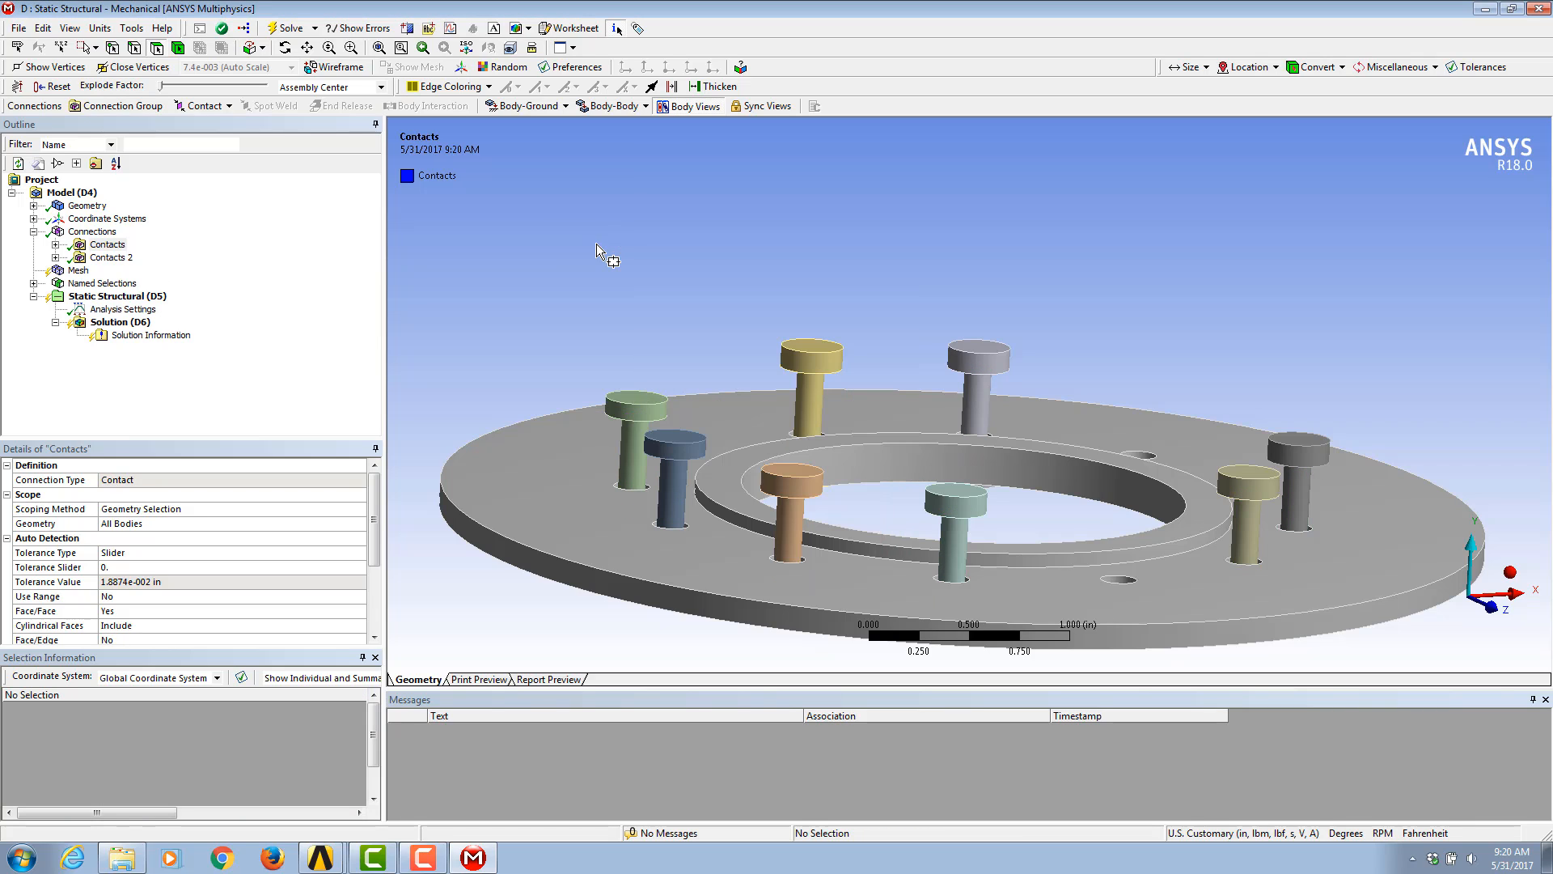
Step: Expand the named selections and inspect the faces scoped to bolt_faces
click(33, 283)
click(109, 296)
middle_drag(687, 343, 410, 330)
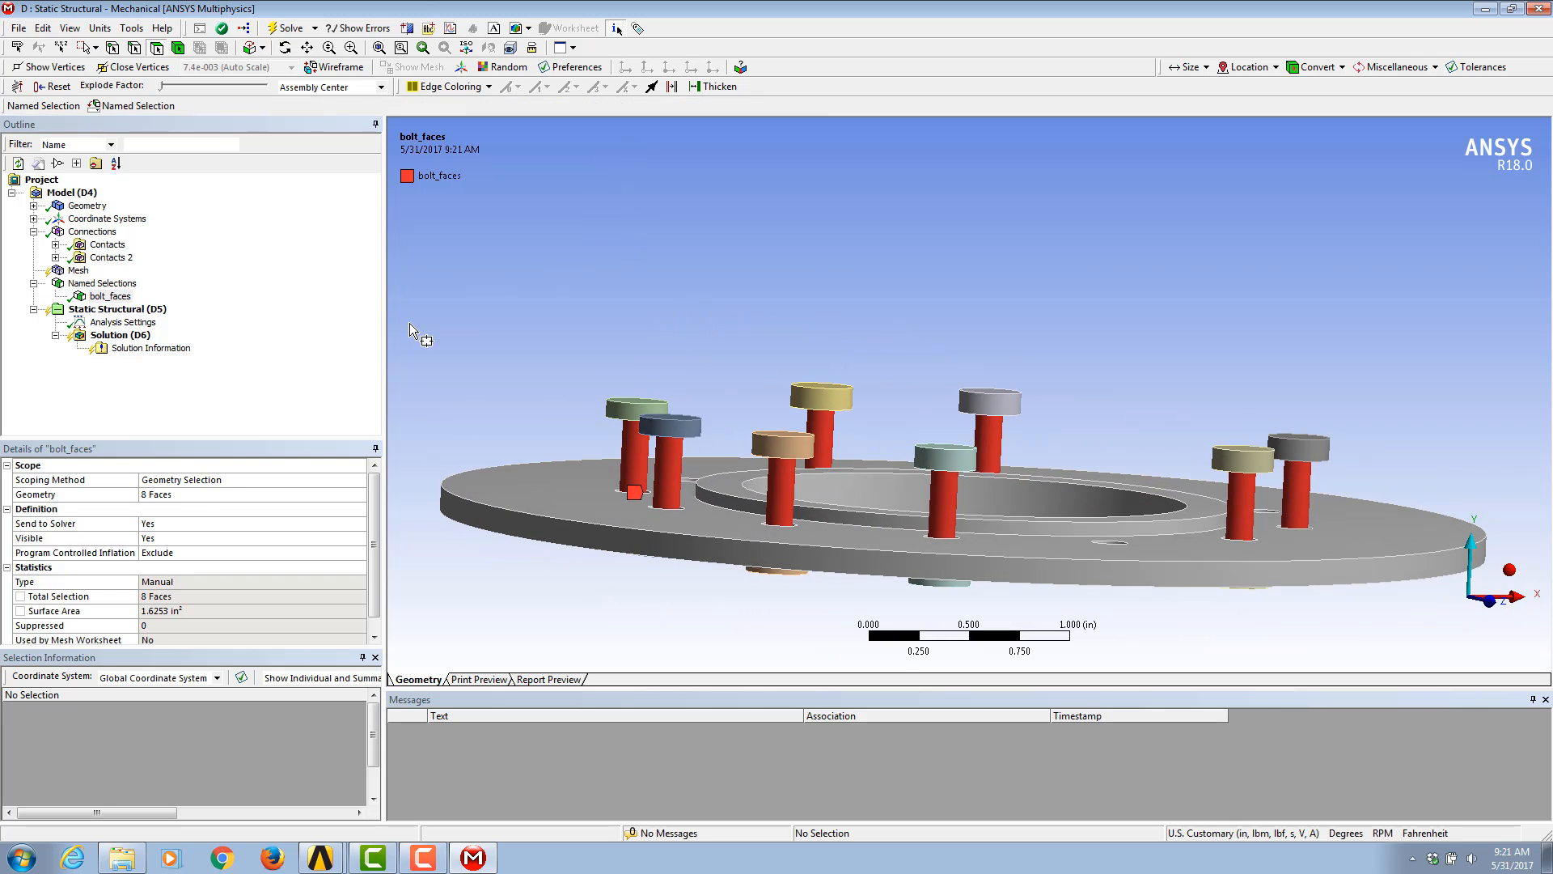
Step: Activate the Static Structural environment and show all bodies
click(95, 312)
right_click(591, 275)
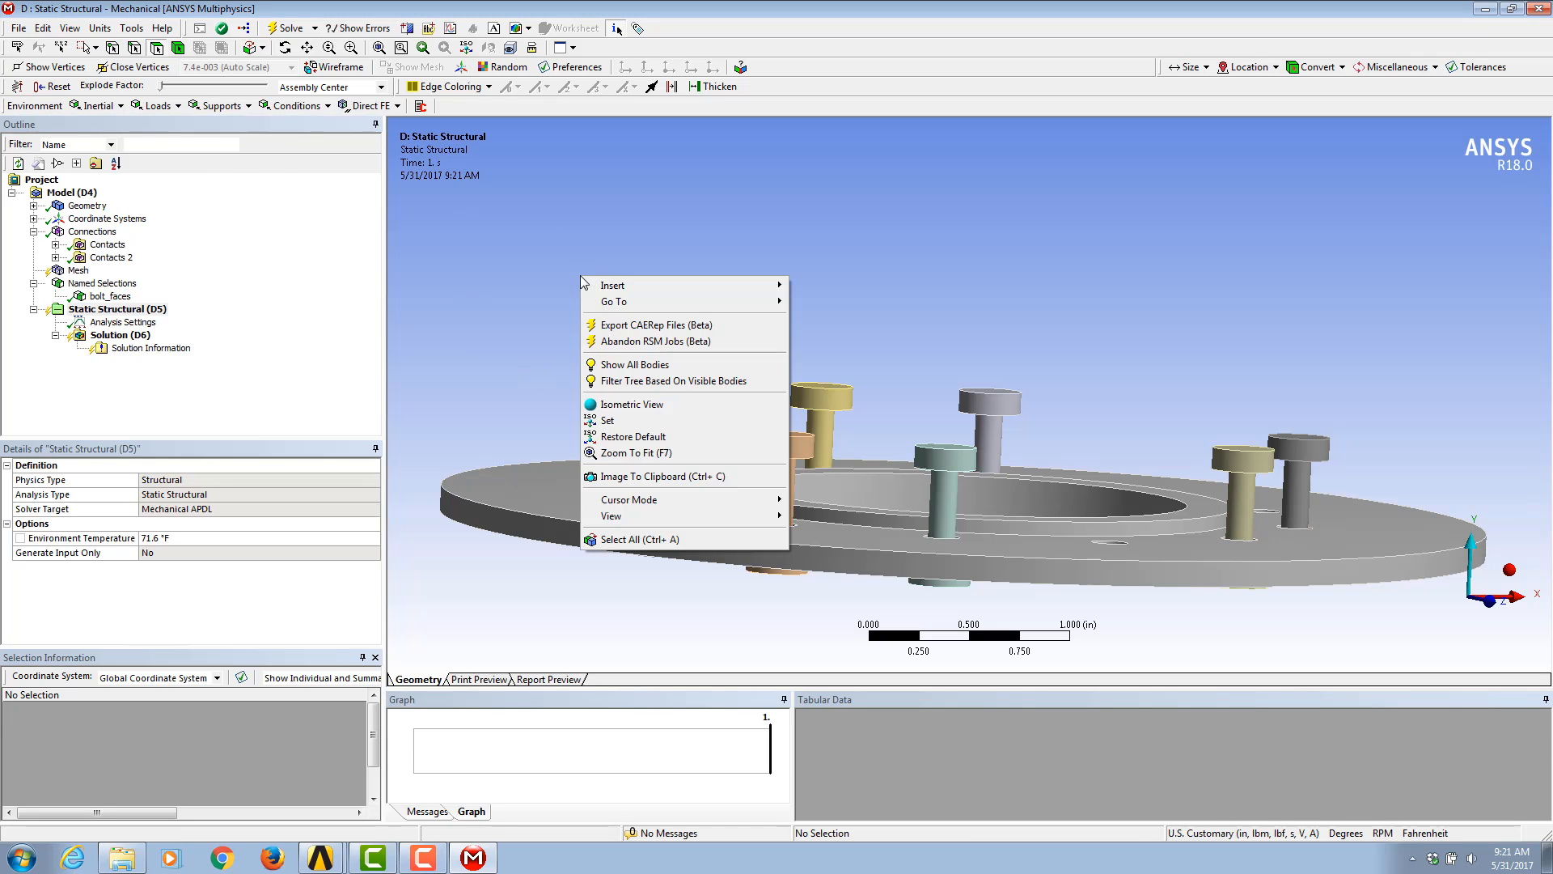
click(638, 366)
middle_drag(585, 339, 575, 315)
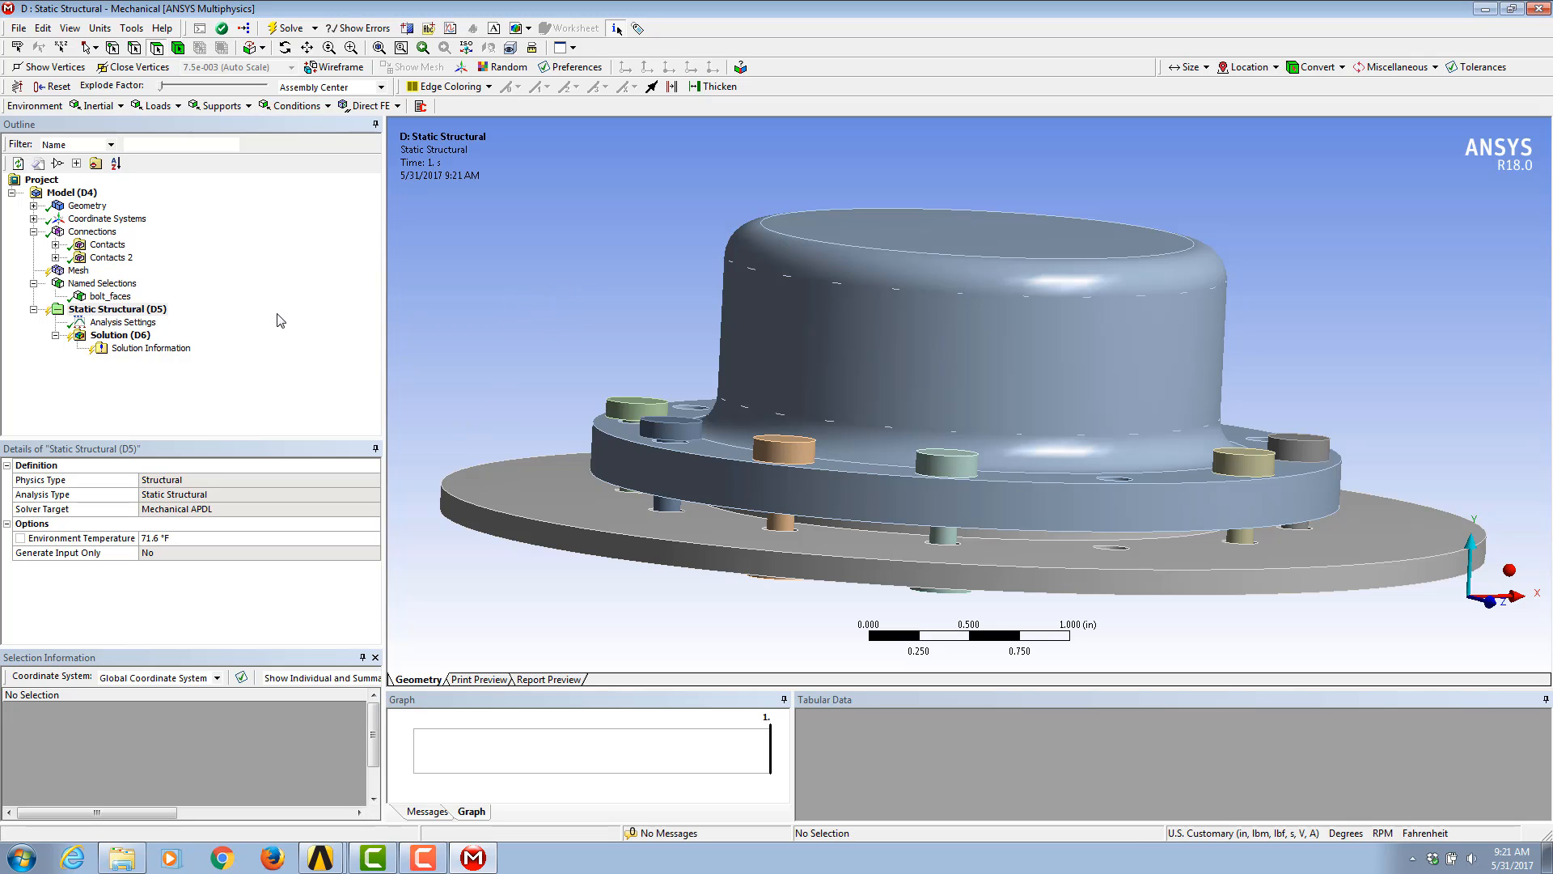
Step: Apply a fixed support to the outer cylindrical edge face of the base plate
click(466, 518)
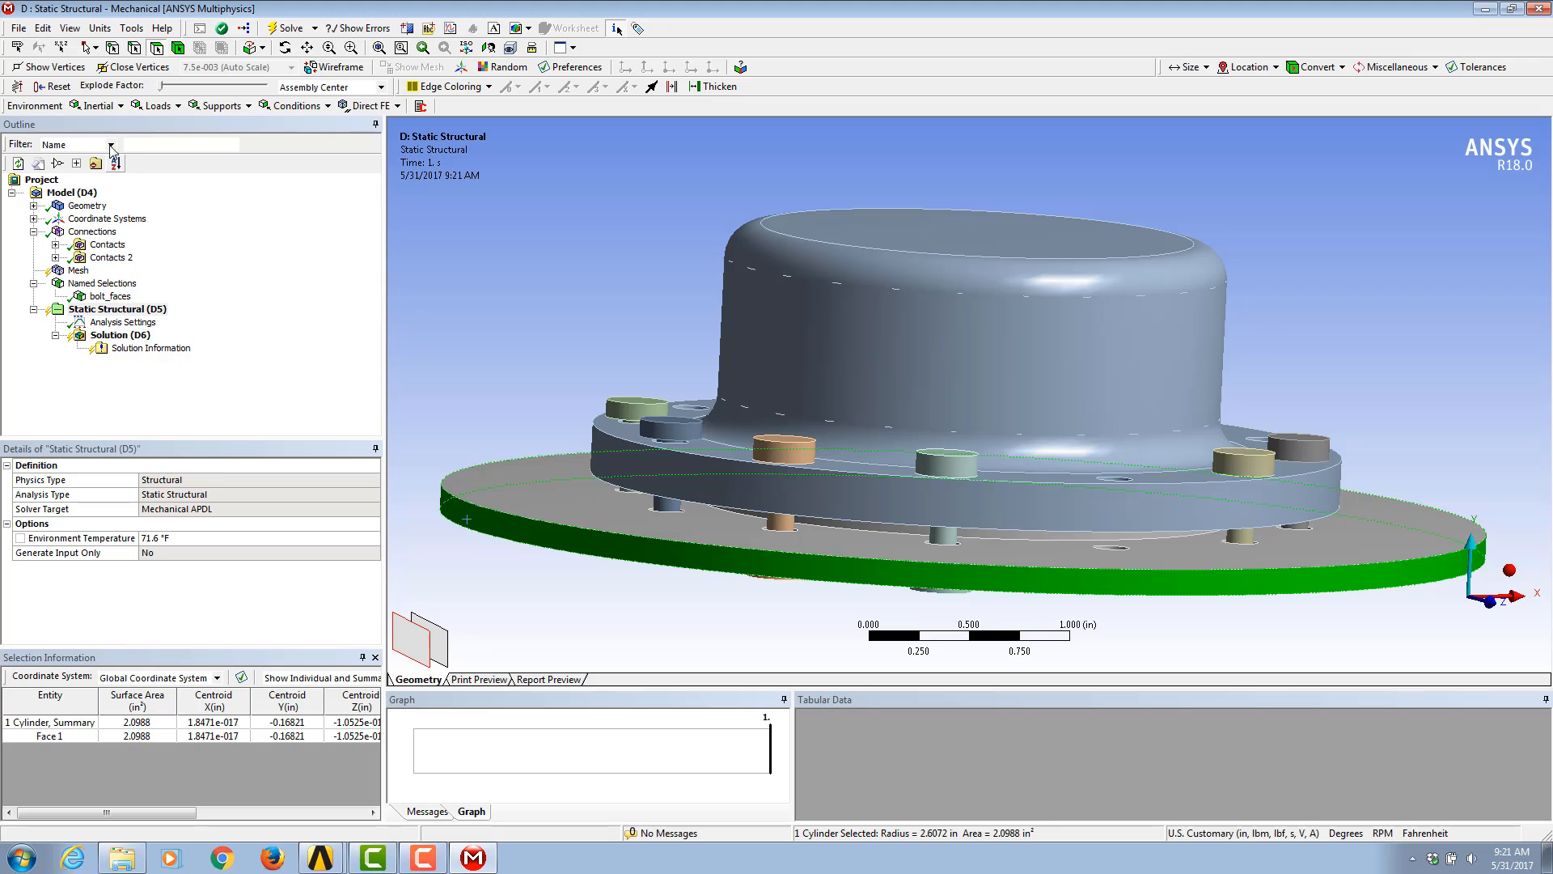
click(214, 105)
click(231, 127)
Step: Add a bolt pretension to one bolt's shank face with a preload of 500 lbf
middle_drag(663, 282, 734, 431)
click(663, 491)
click(164, 108)
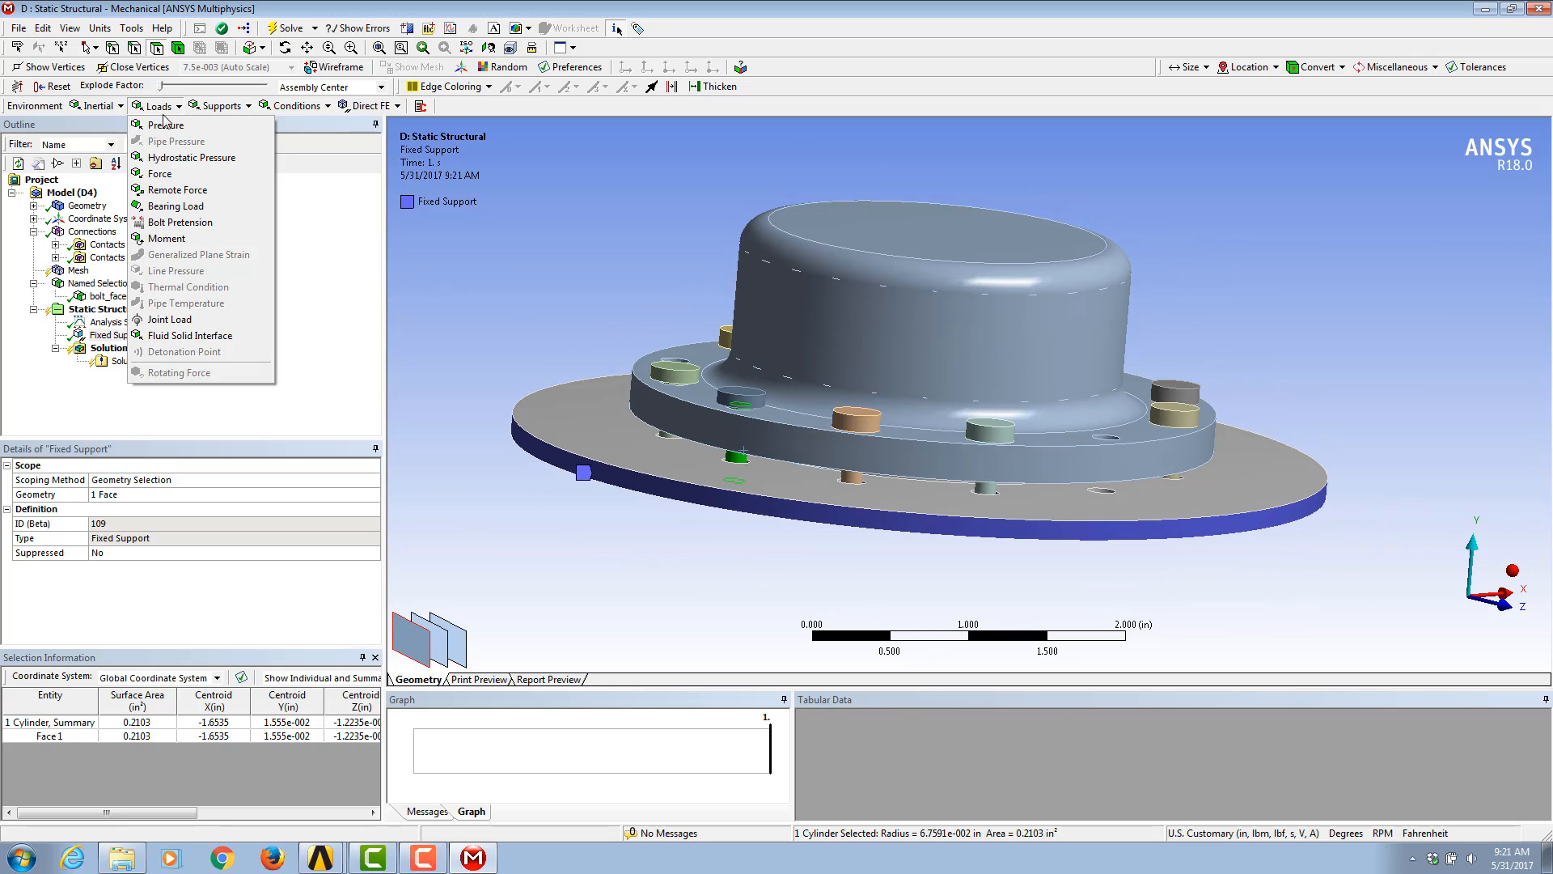
click(182, 222)
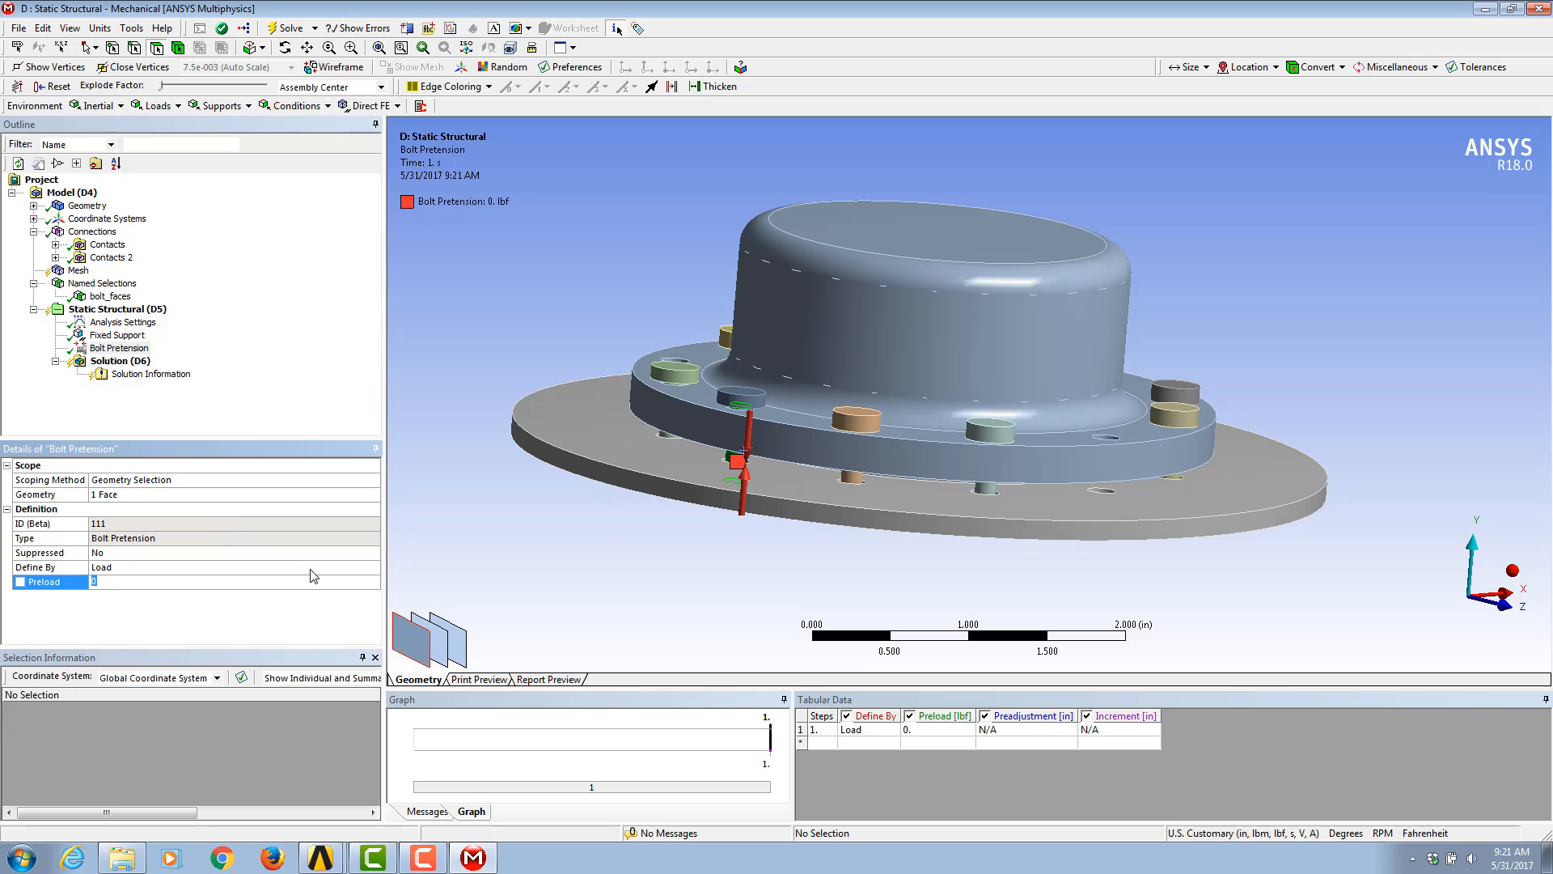
text(500)
key(Return)
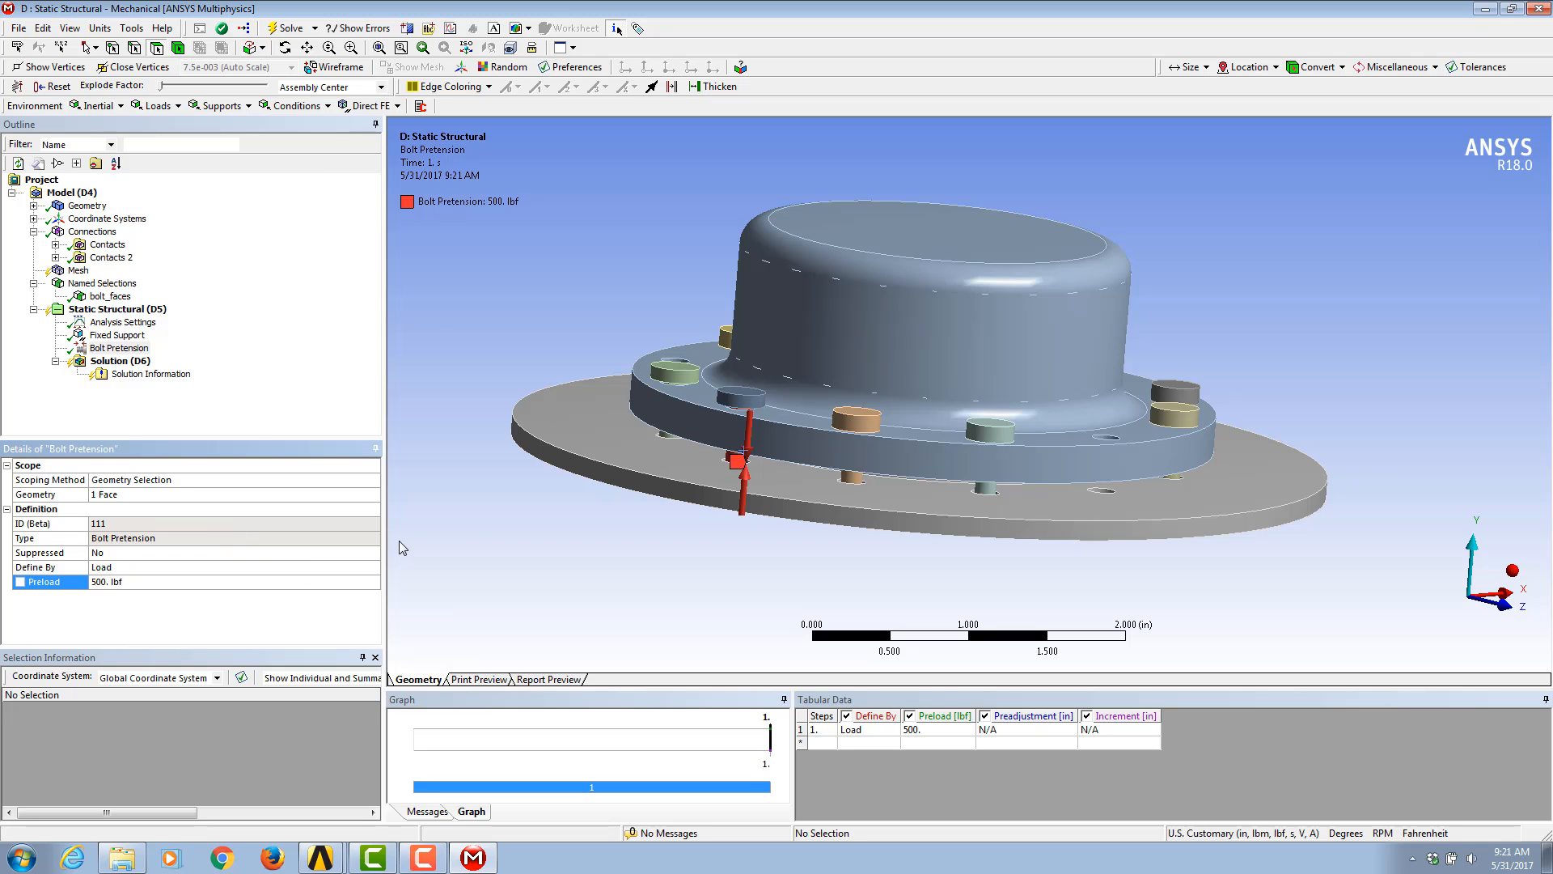
Step: Replicate the bolt pretension onto the bolt_faces named selection with the Object Generator, scoped to adjacent entities and ignoring the original
middle_drag(623, 502, 817, 477)
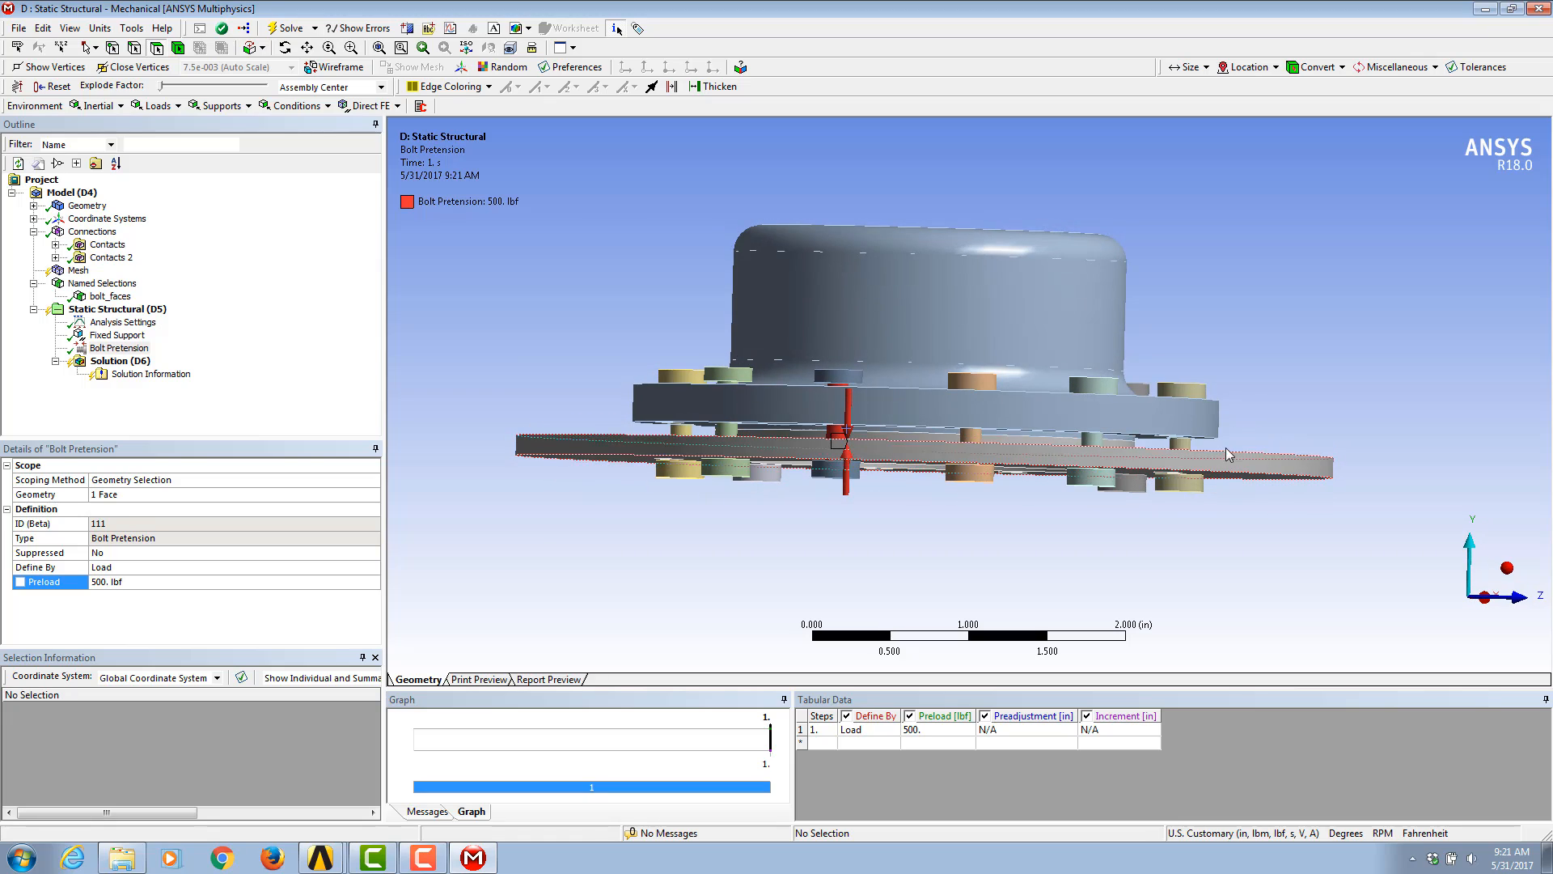
middle_drag(1228, 455, 880, 497)
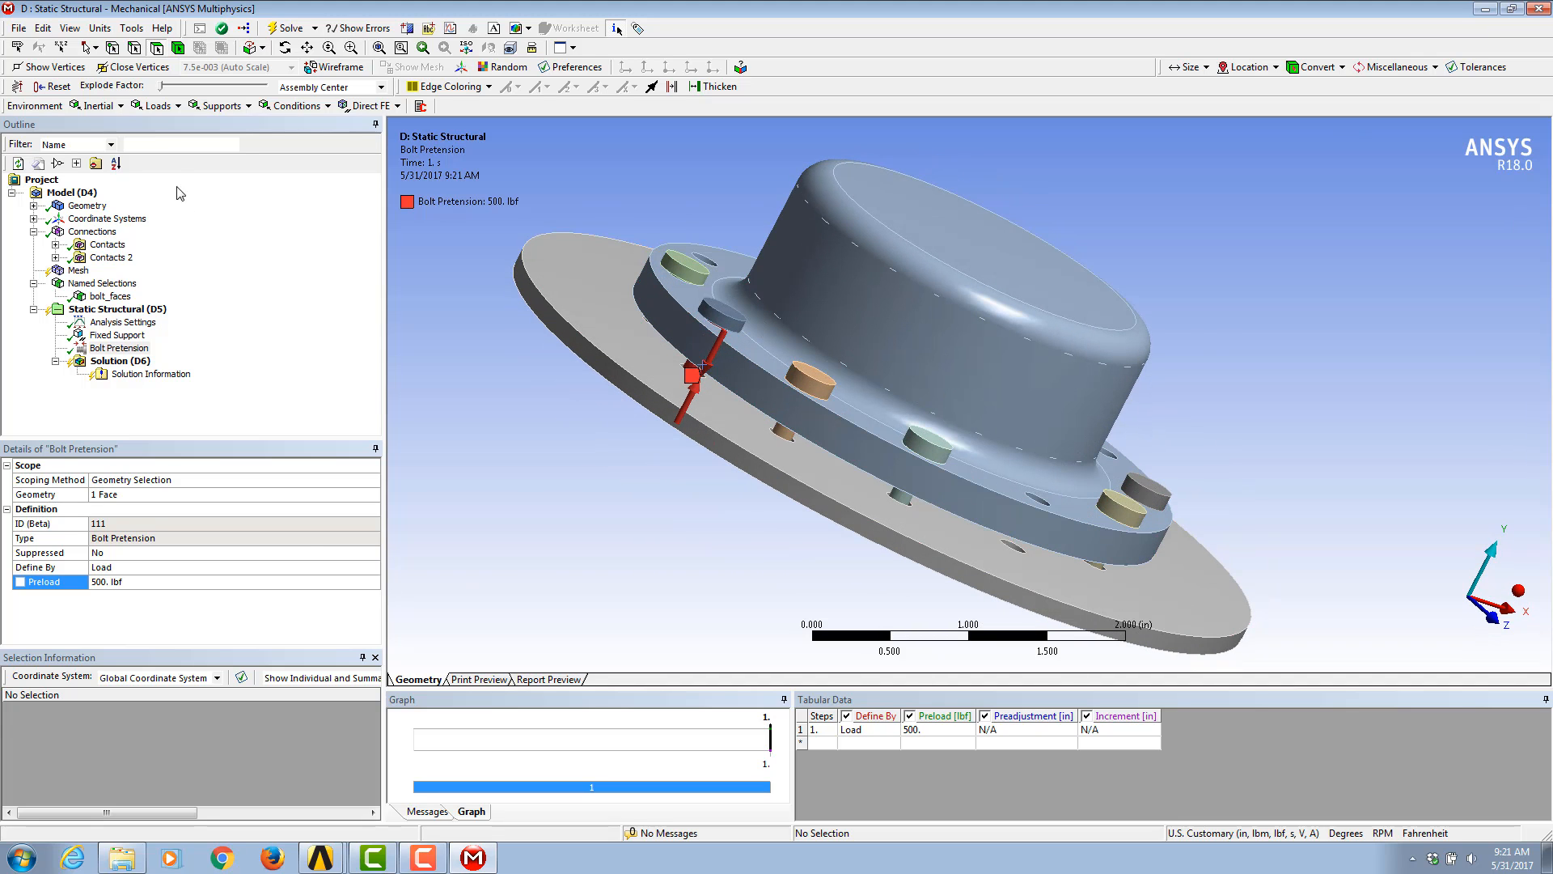
click(243, 28)
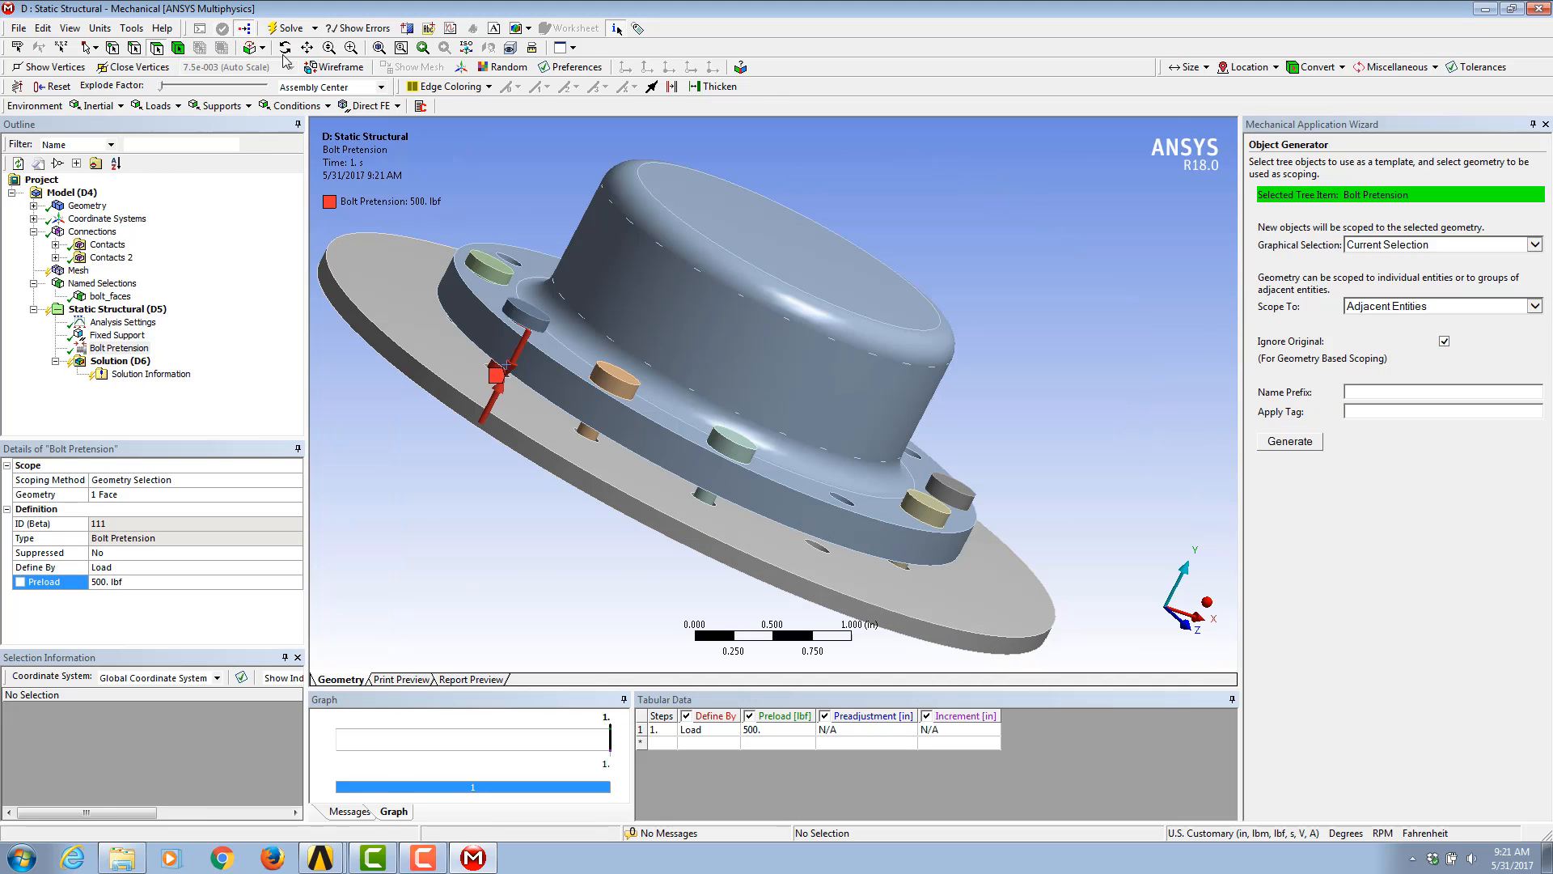
click(106, 350)
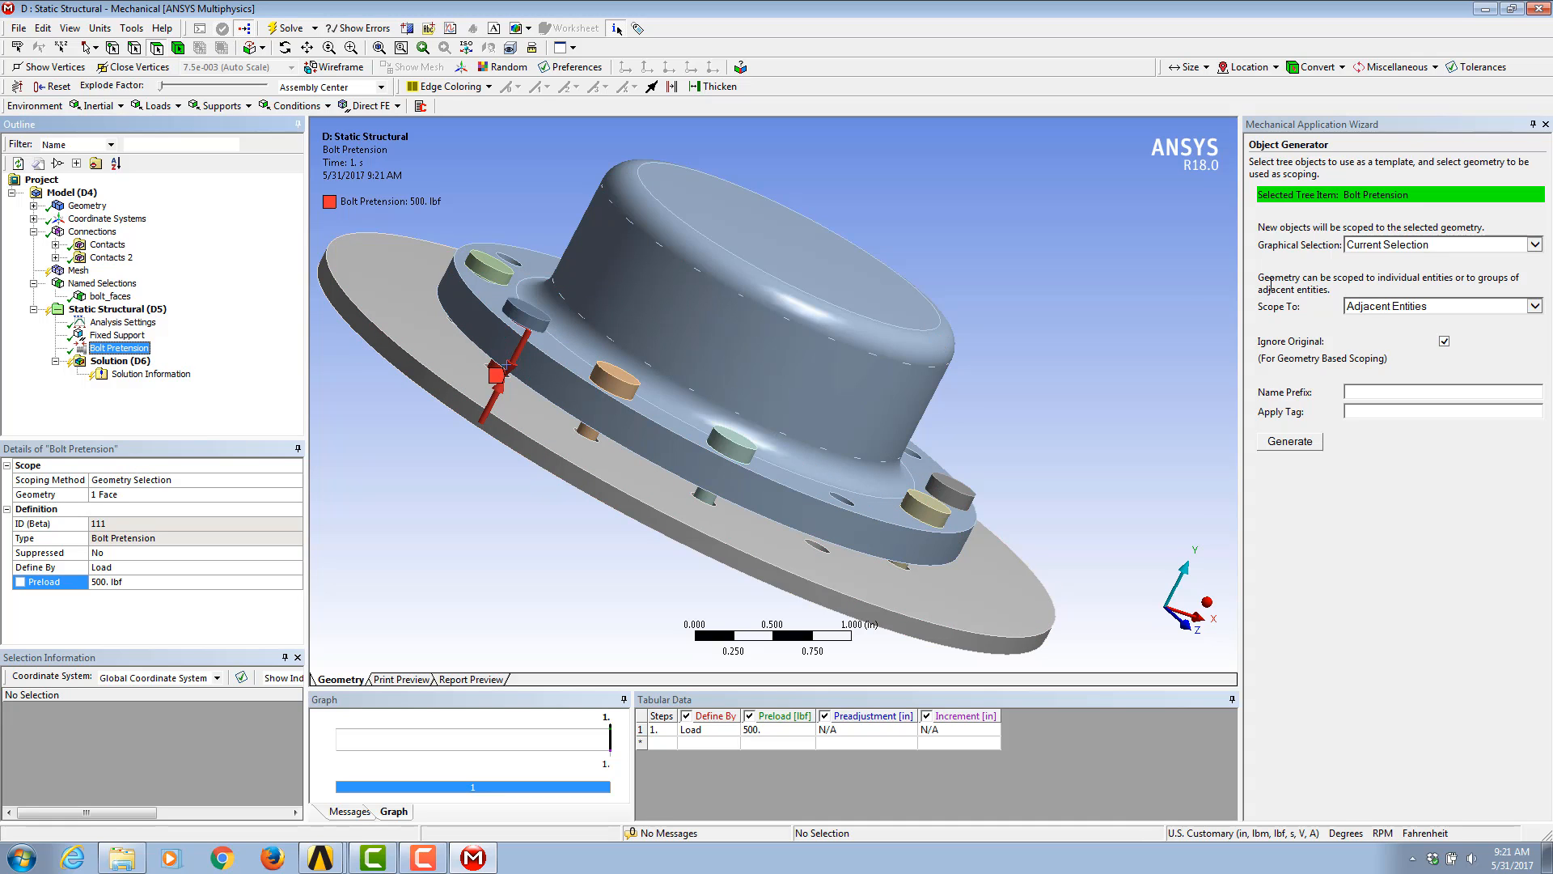
click(1418, 252)
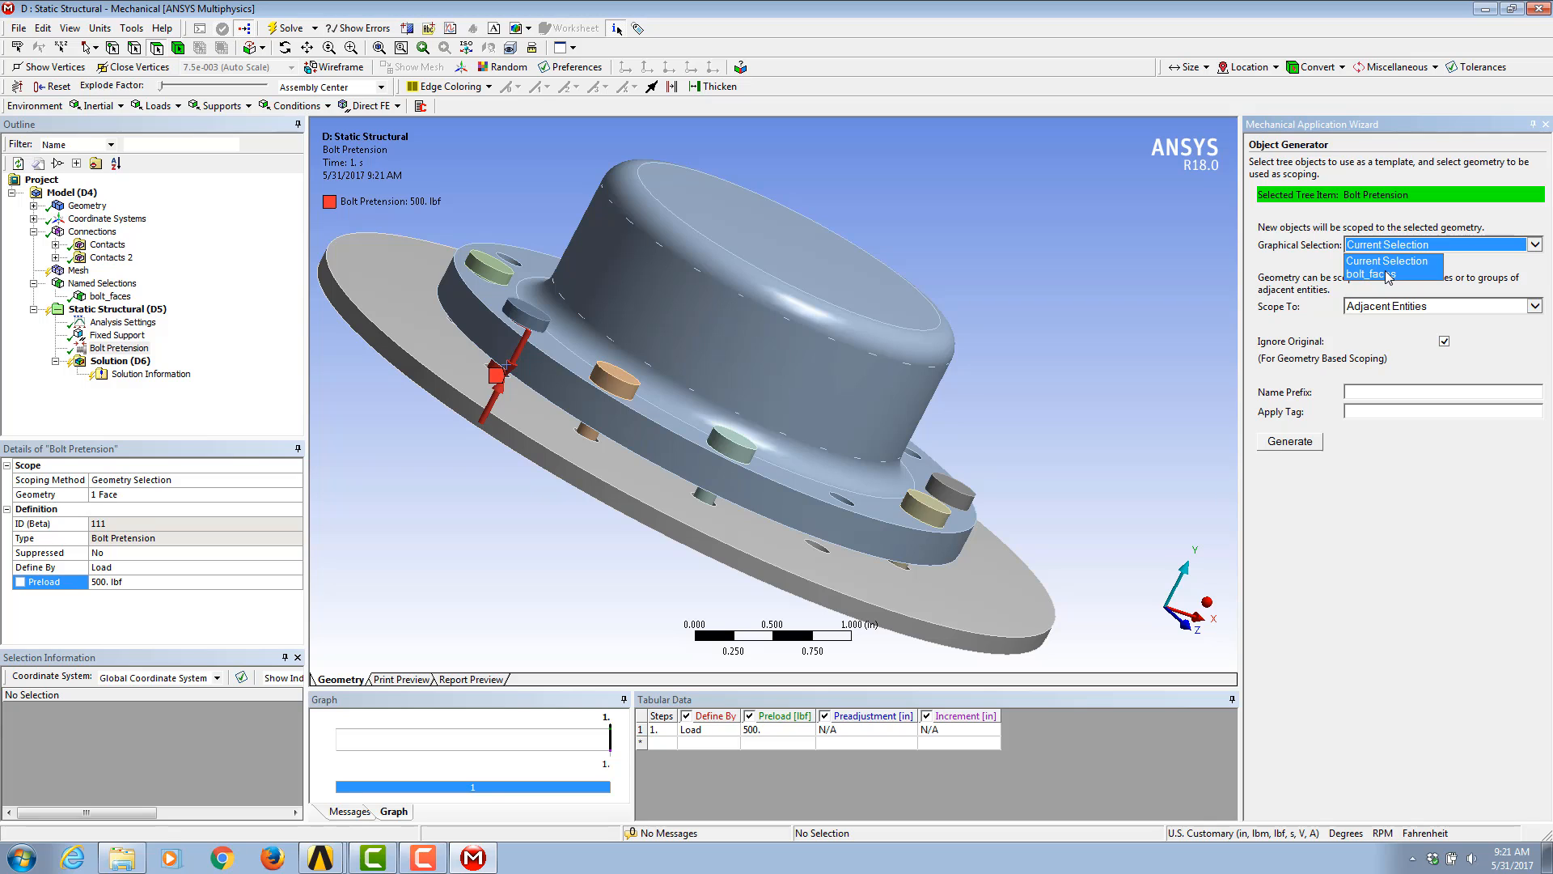
click(1393, 275)
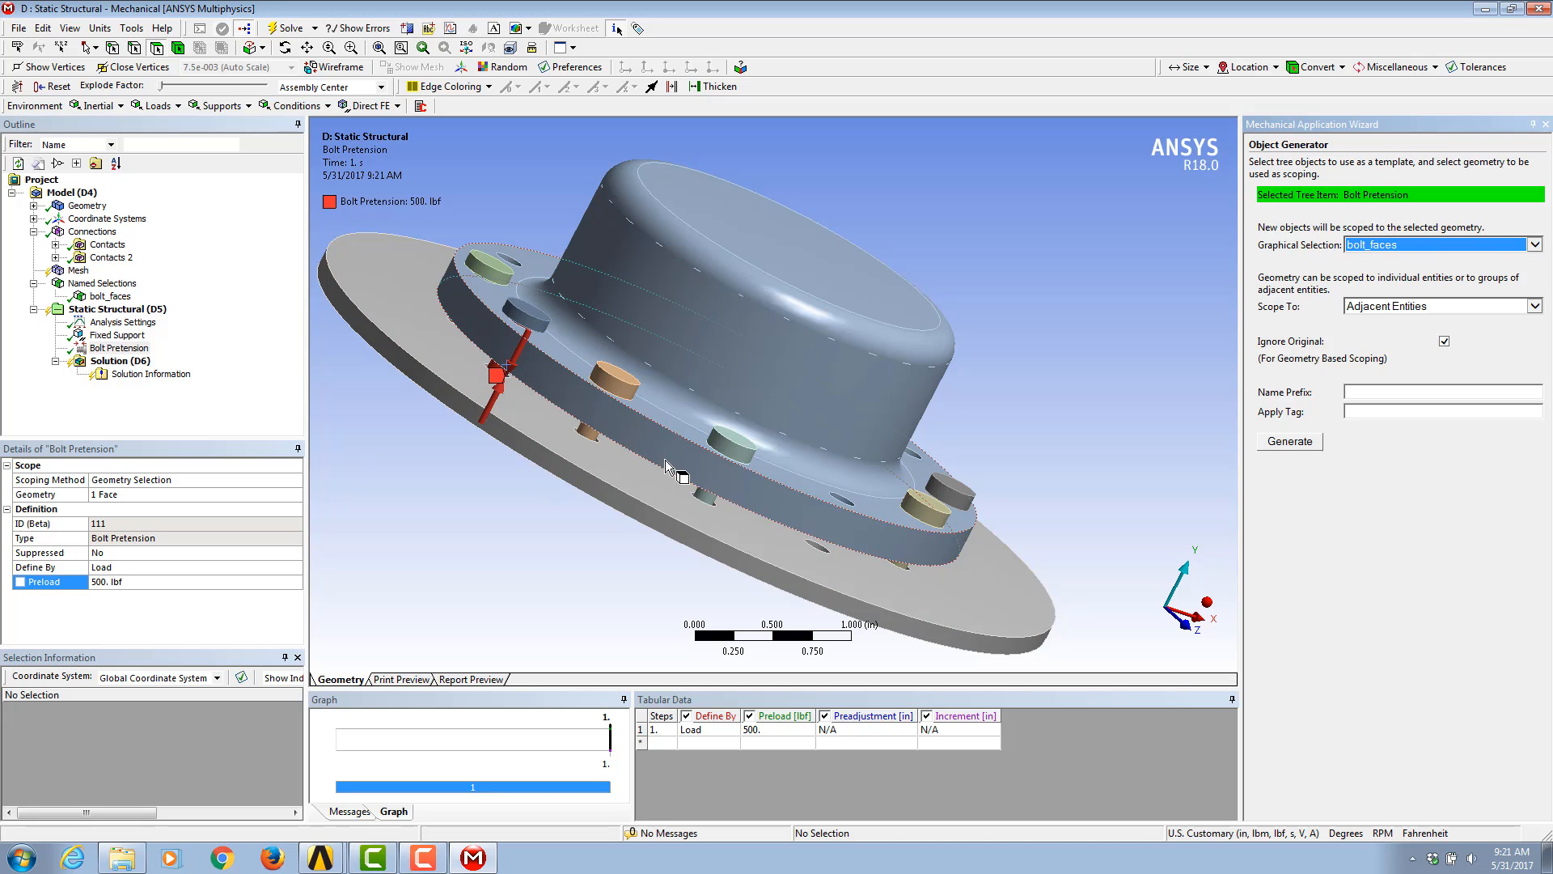
click(1291, 443)
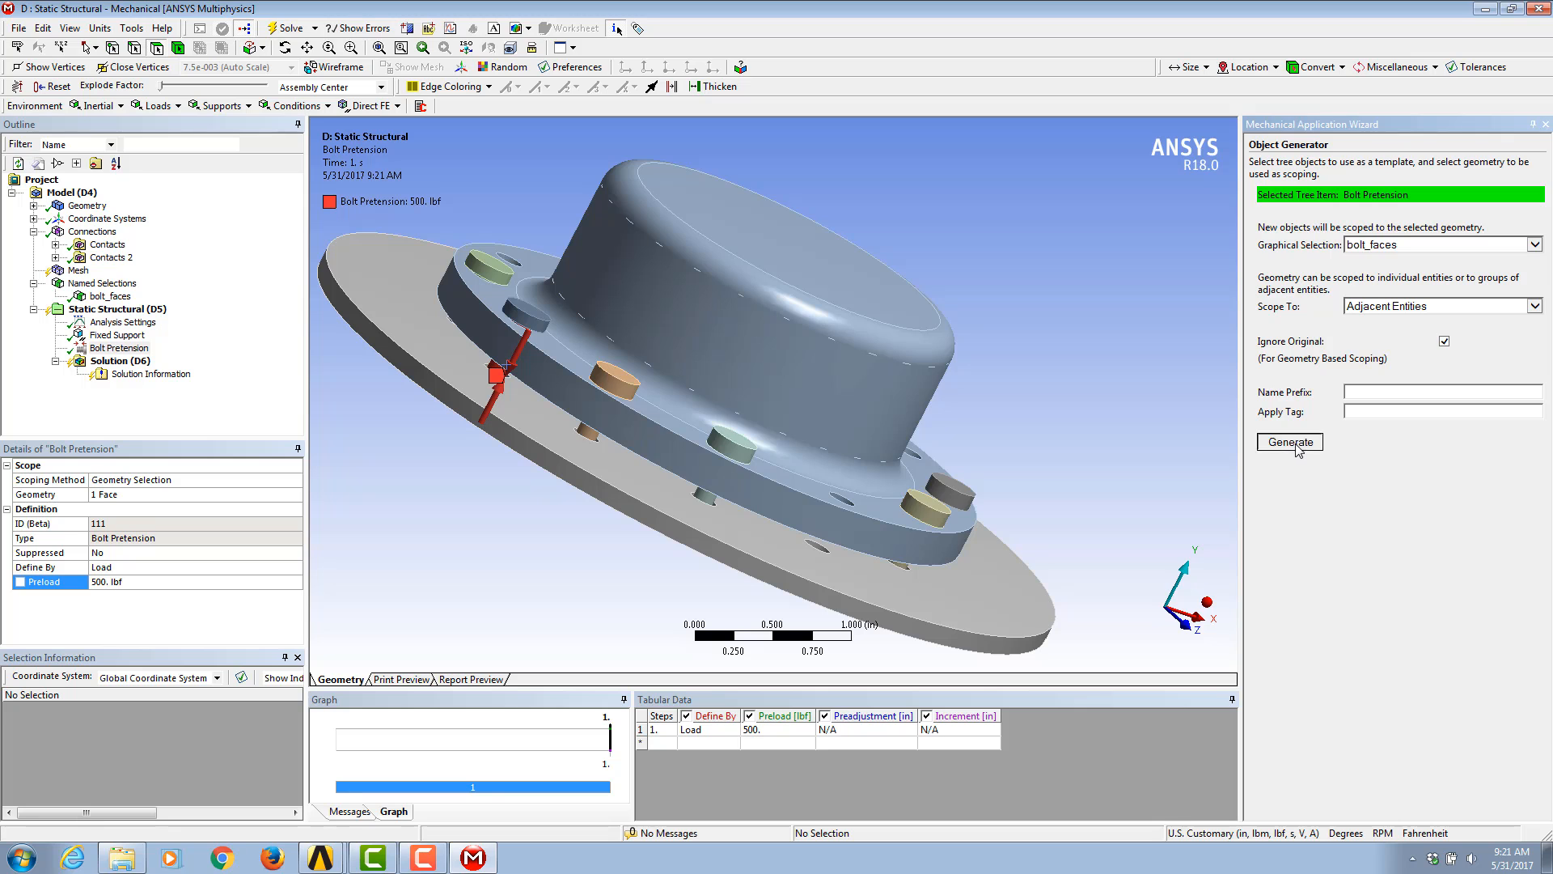
click(771, 487)
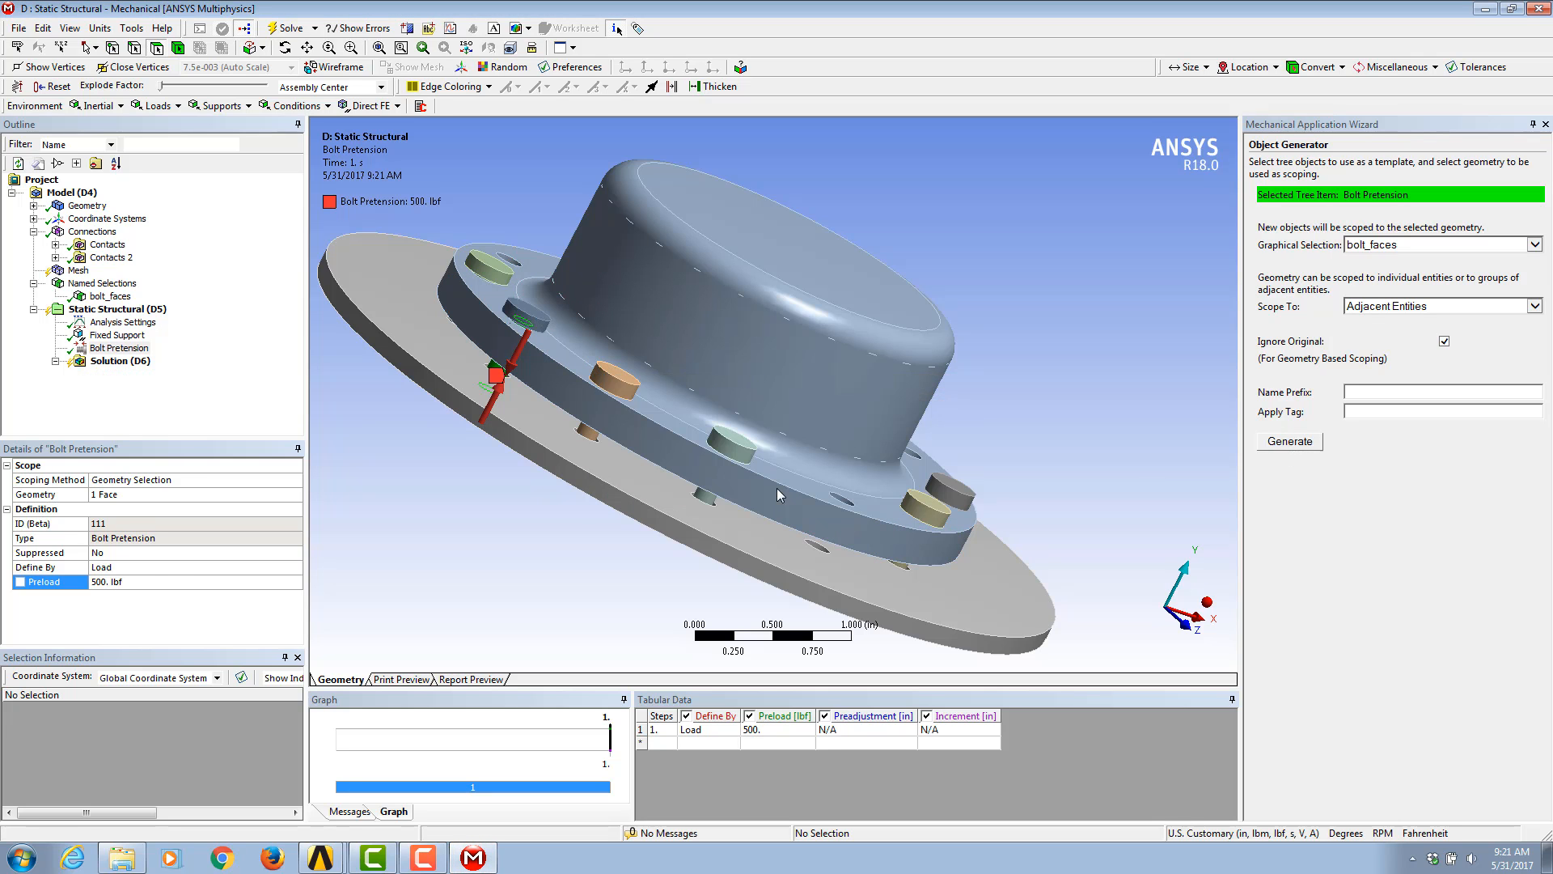
Step: Examine the generated bolt pretensions individually to check which bolt each one is scoped to
middle_drag(823, 476, 789, 501)
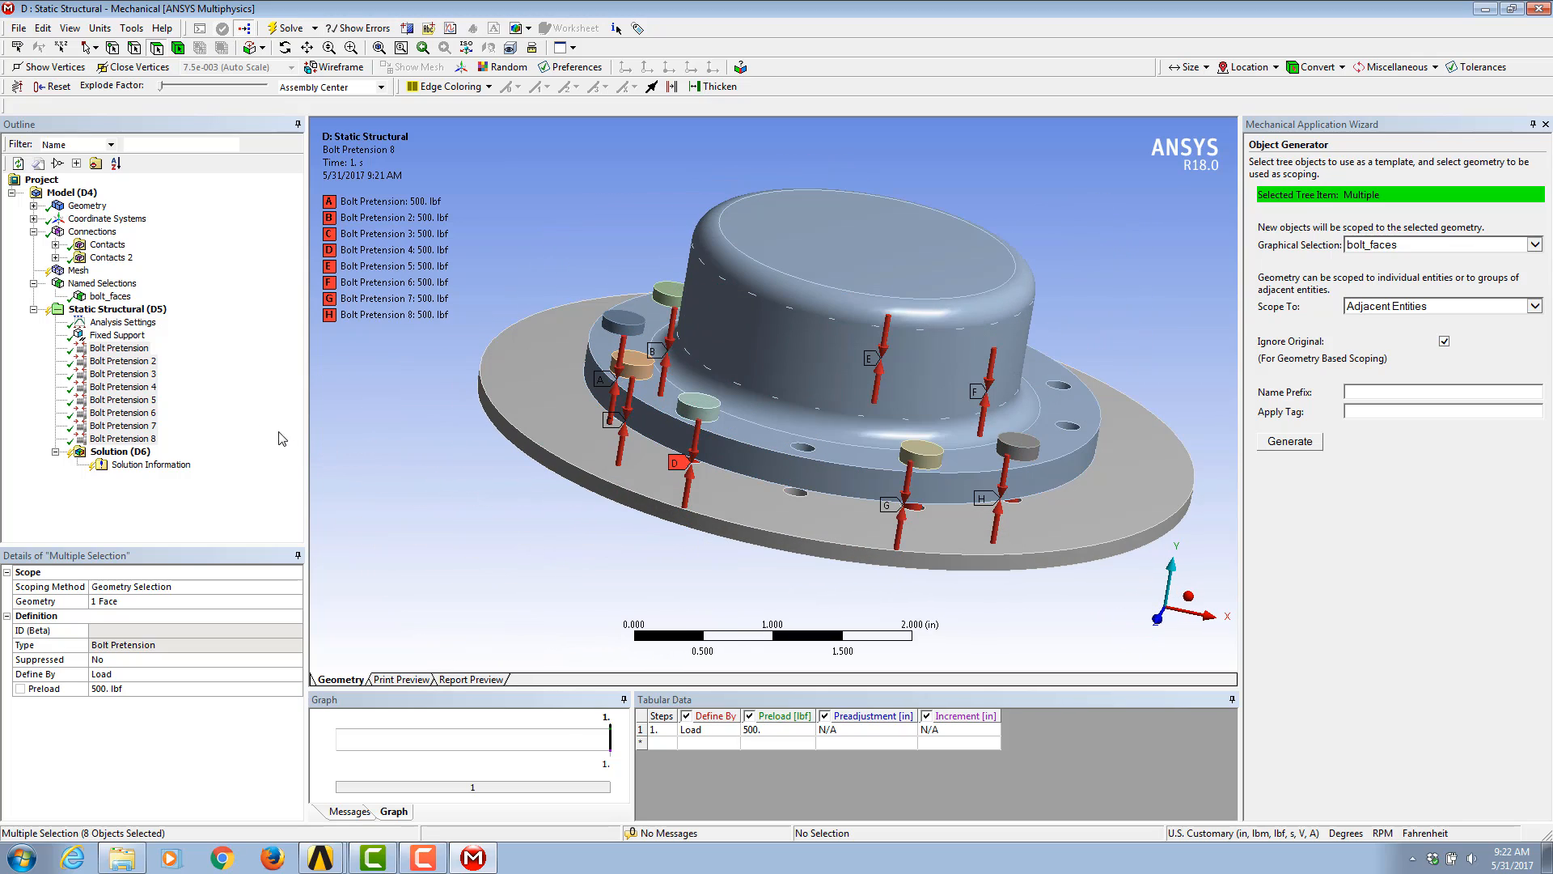
click(118, 348)
click(122, 361)
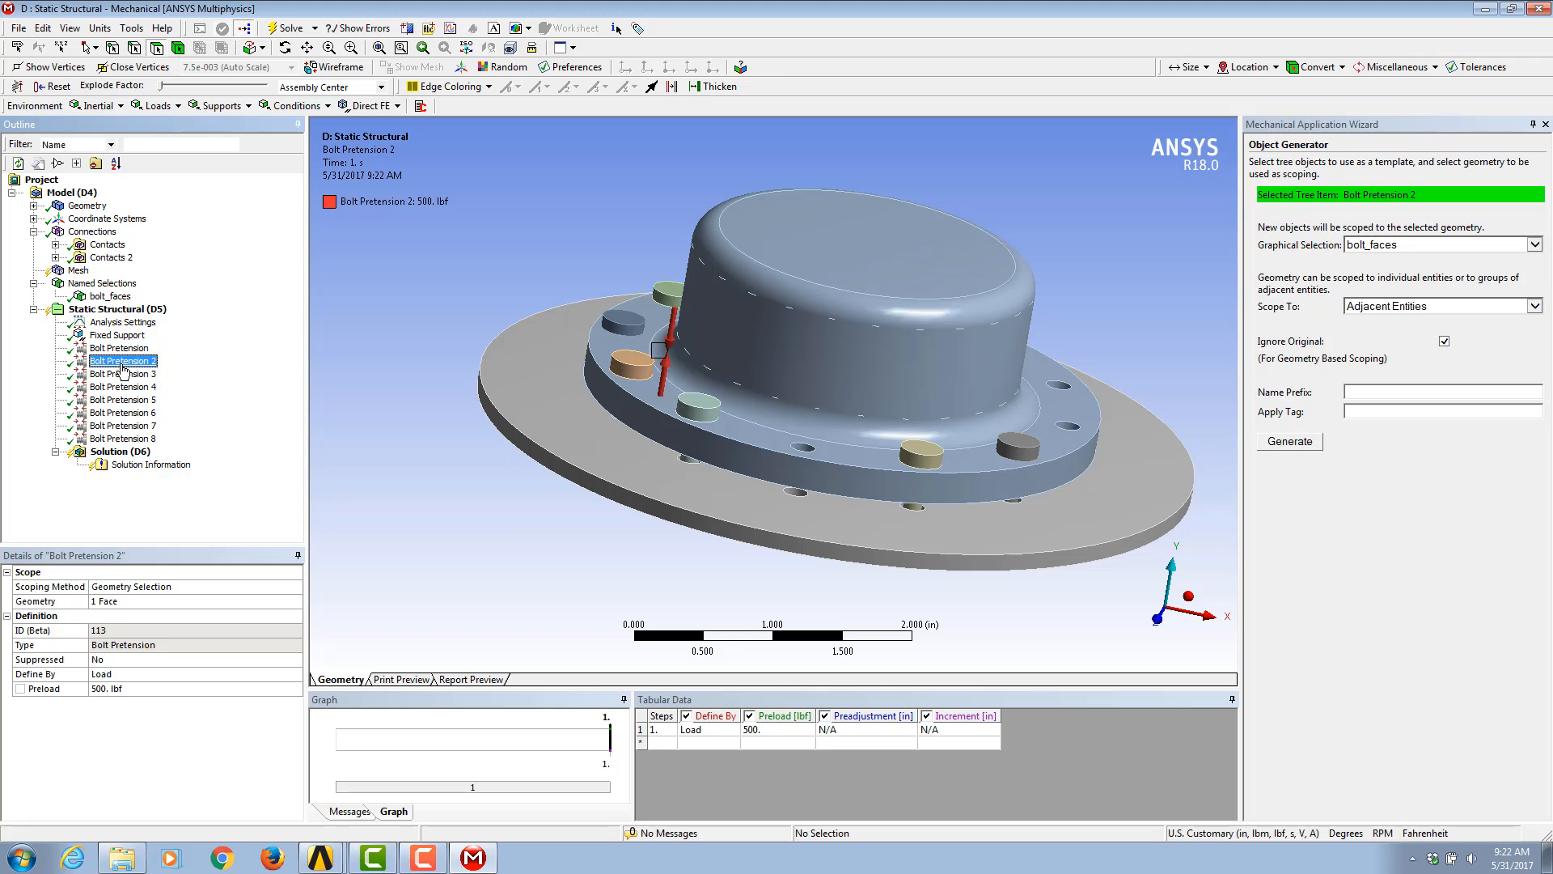
key(Down)
key(Down)
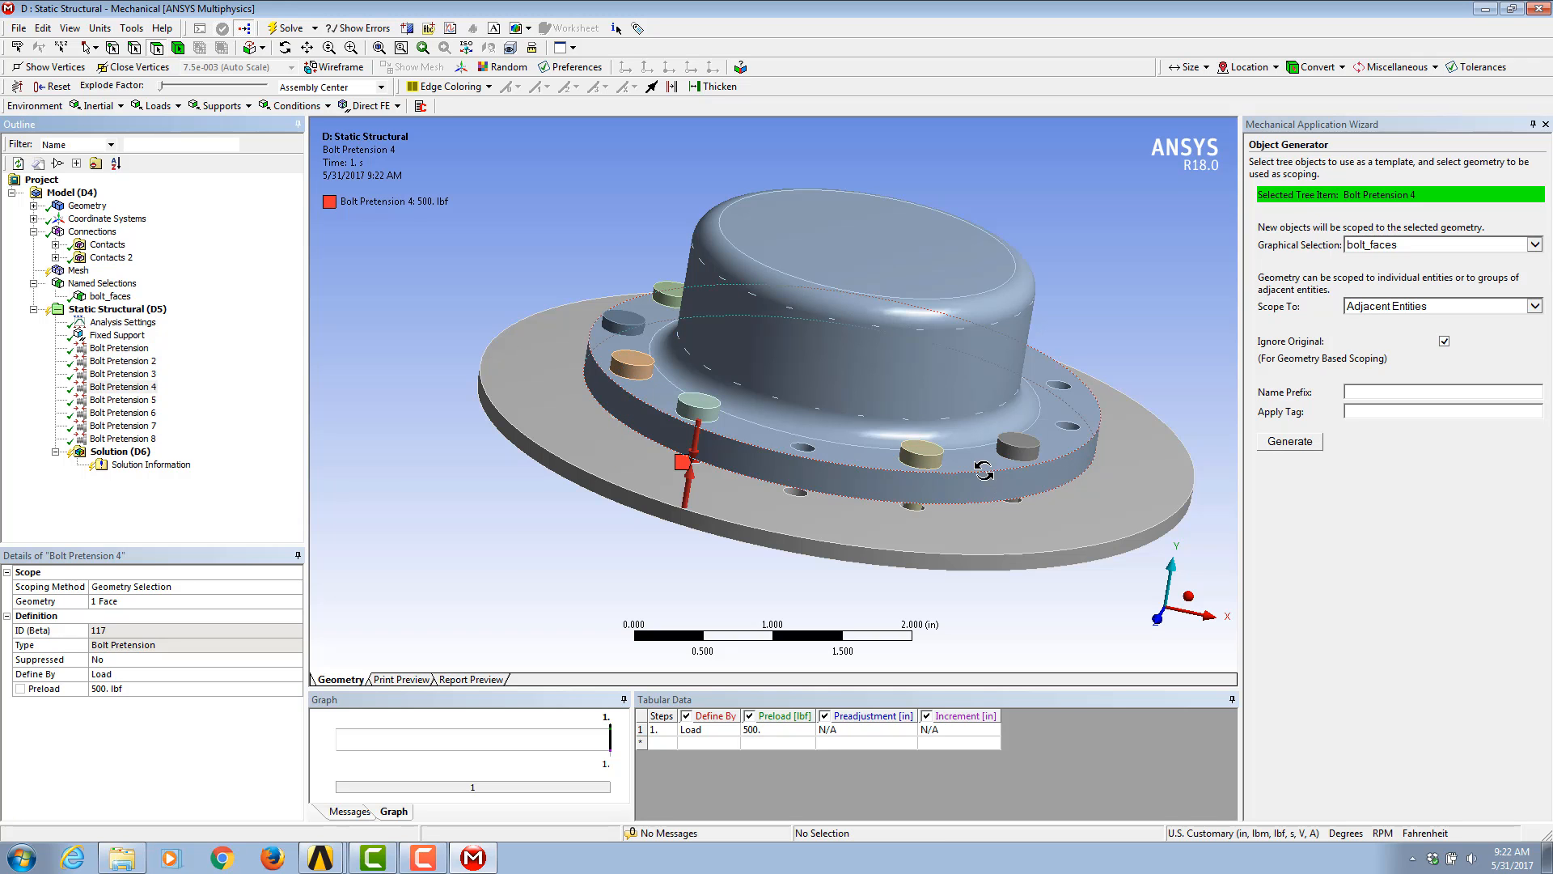
middle_drag(985, 465, 1021, 442)
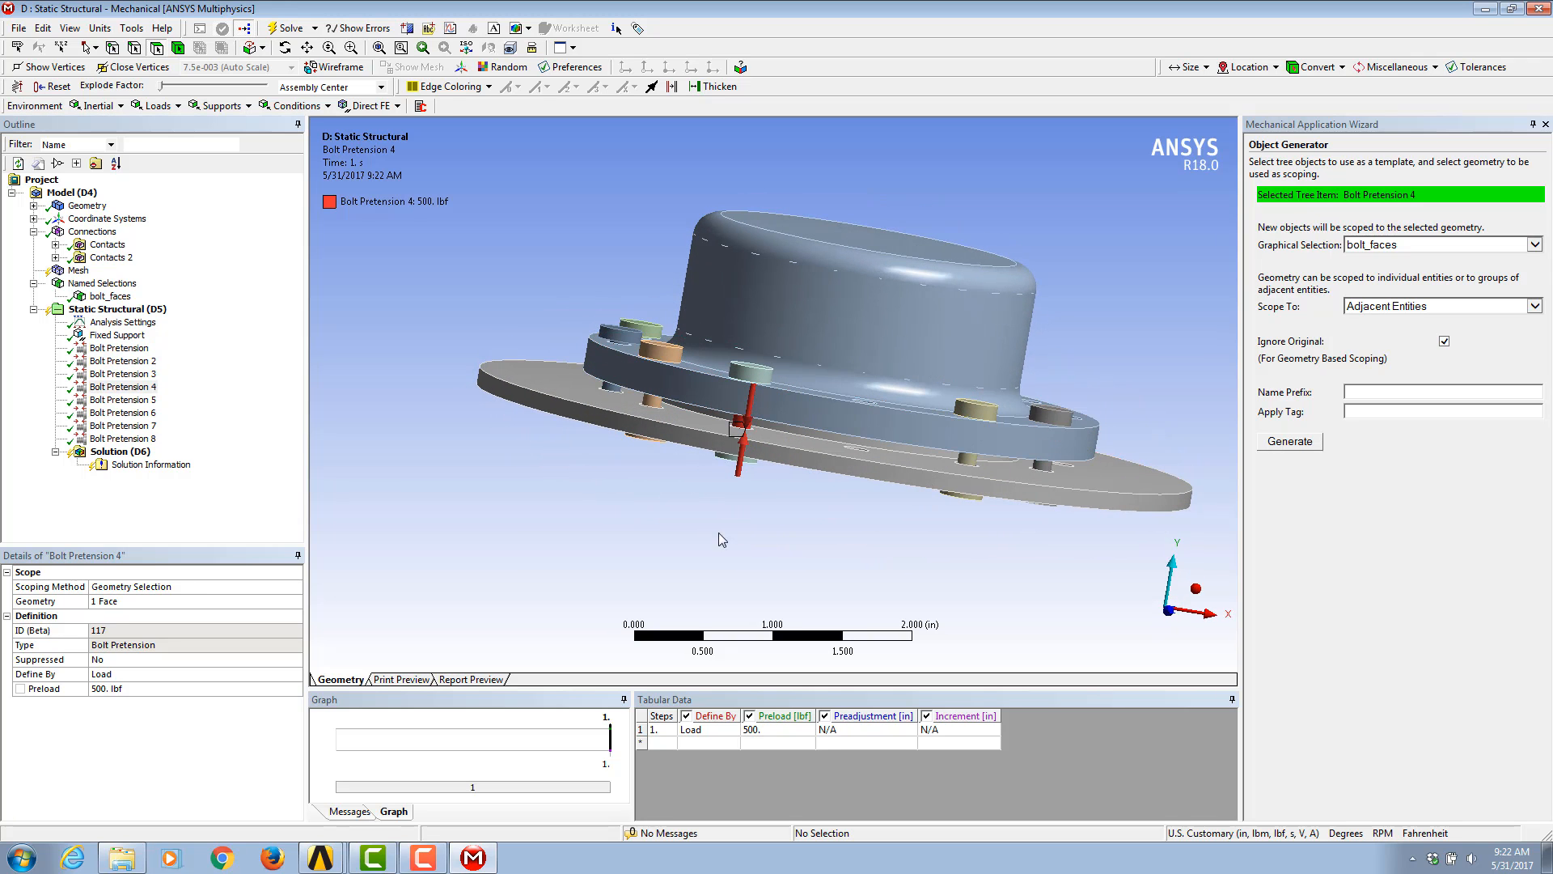
Step: Set Bolt Pretension 4 to be defined by Open in load step 1
click(733, 731)
click(734, 731)
click(736, 732)
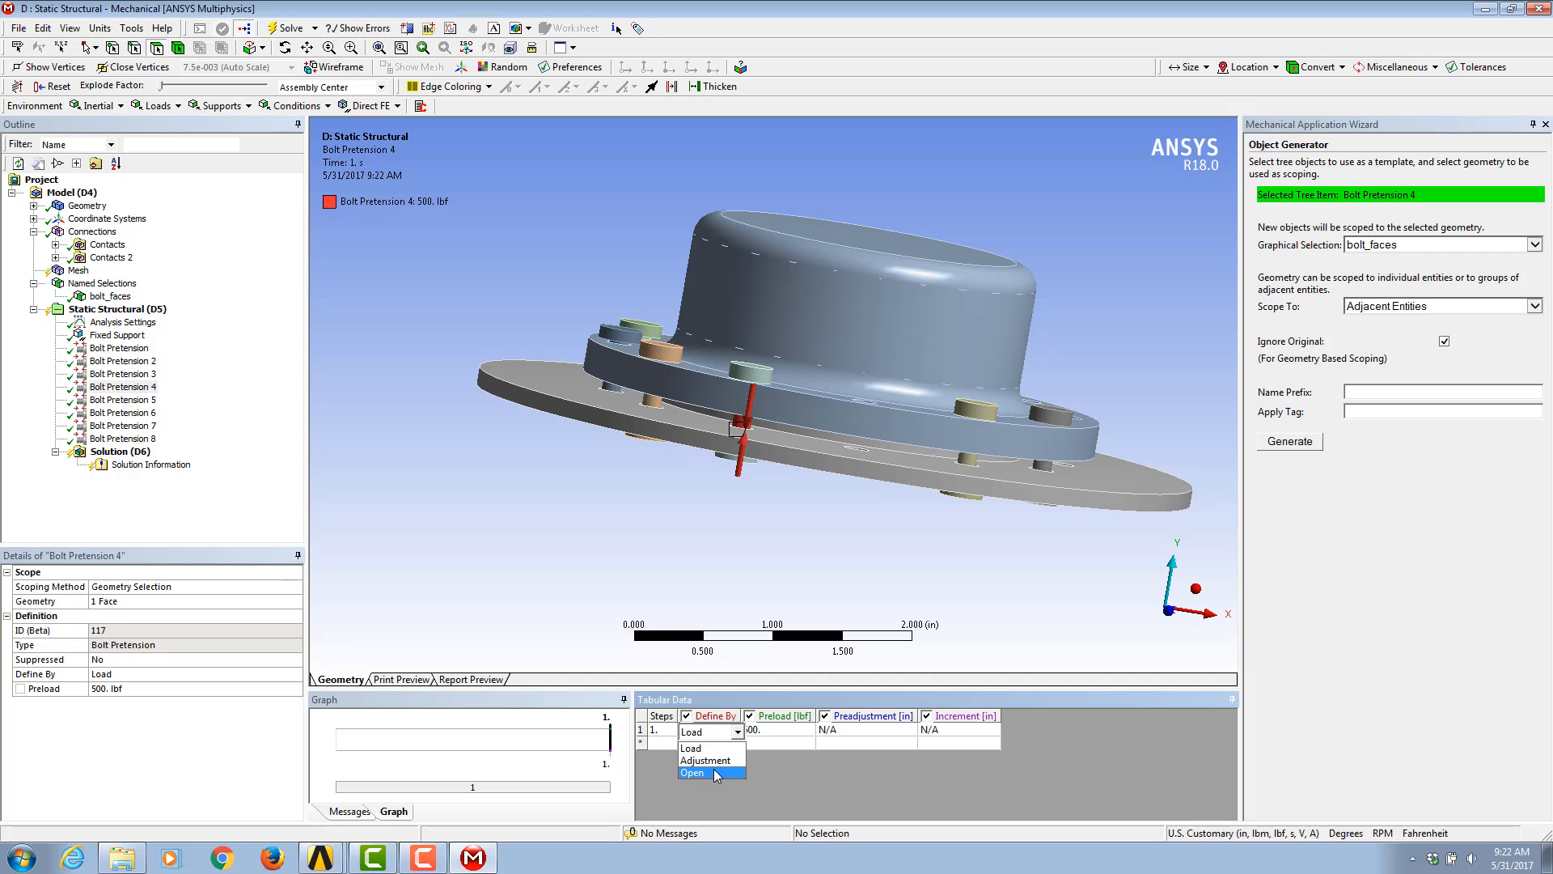
click(713, 768)
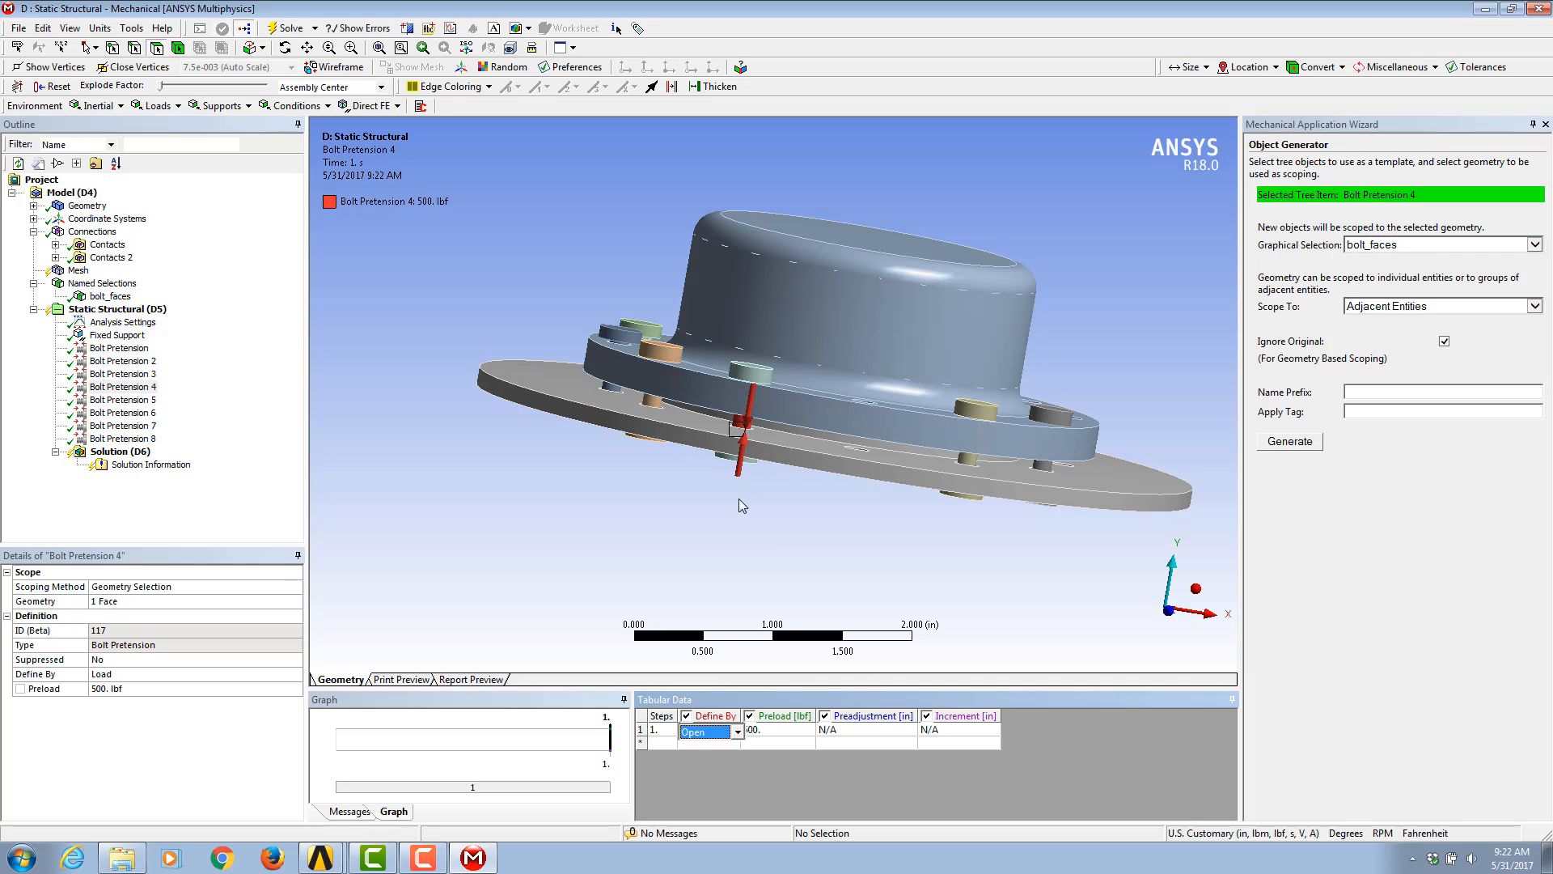
middle_drag(734, 471, 754, 429)
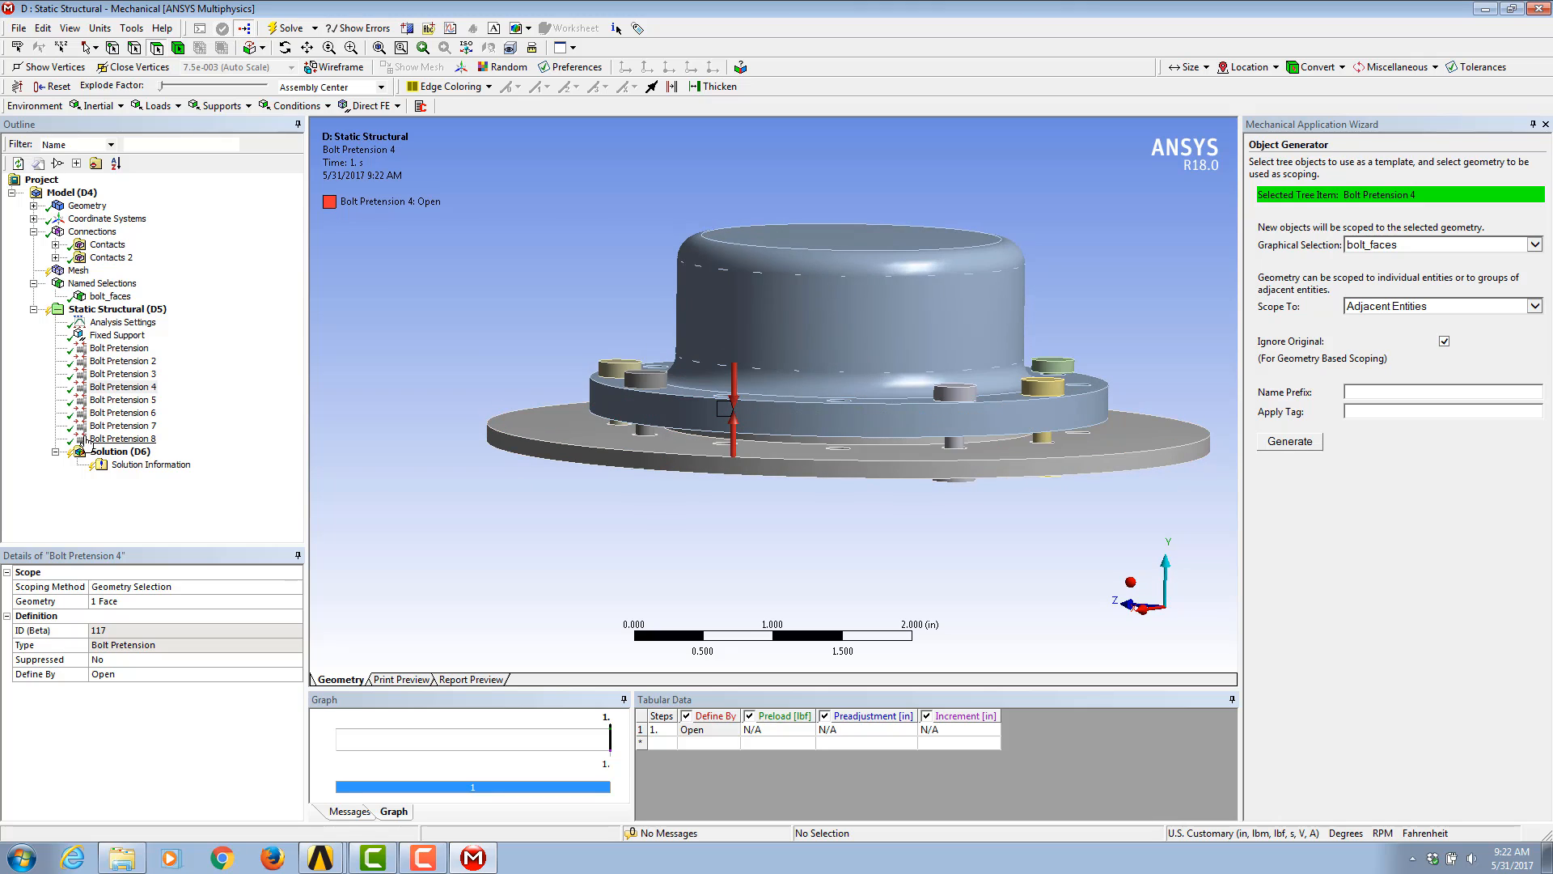
Step: Set Bolt Pretension 5 to be defined by Open in load step 1
click(111, 401)
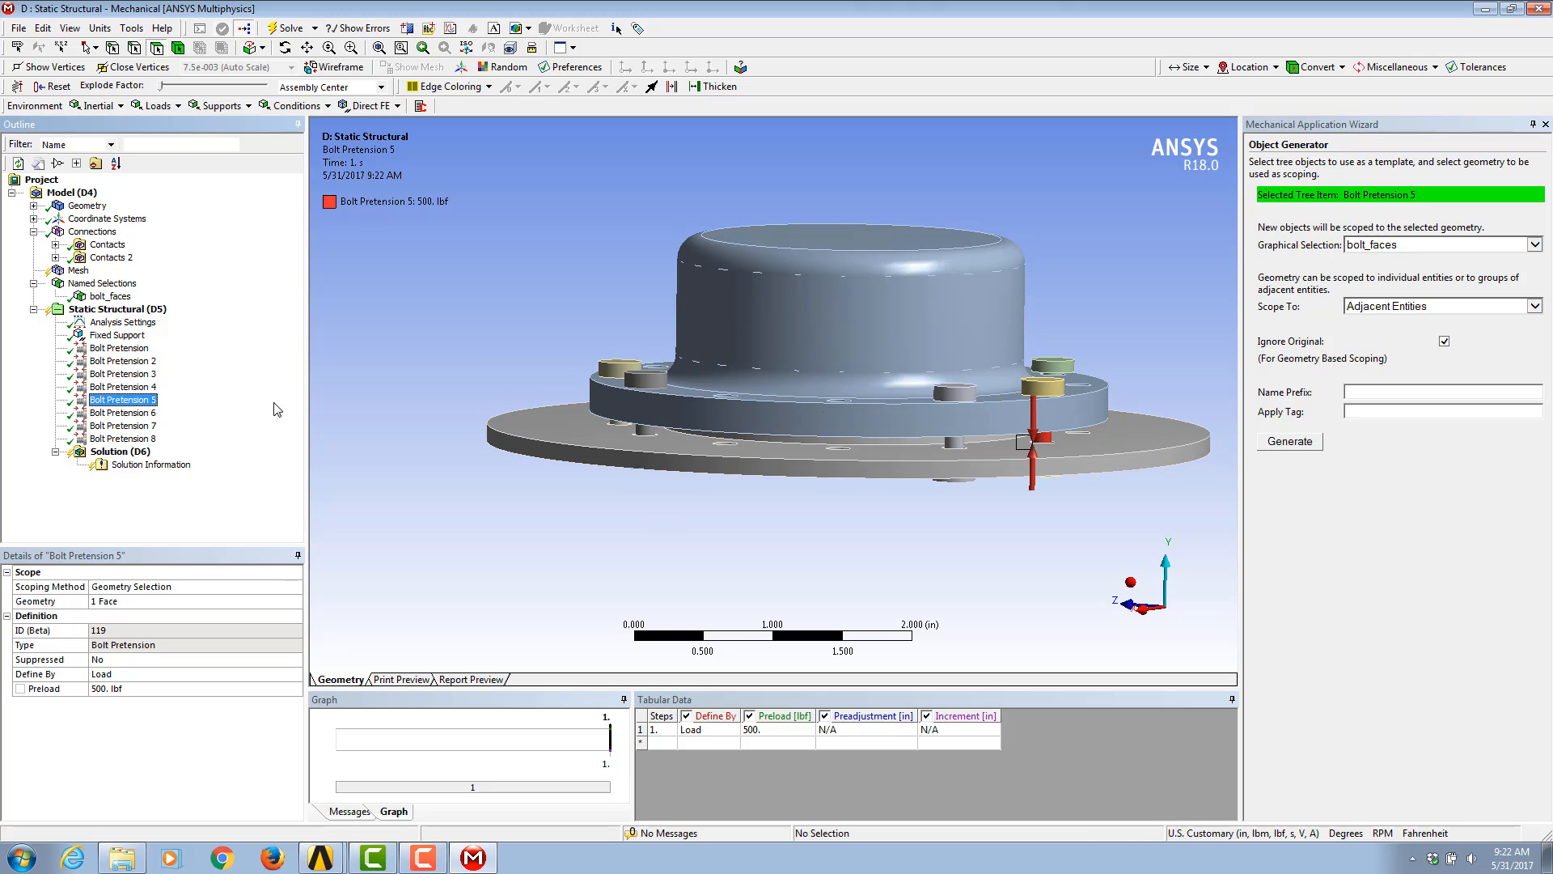
click(715, 732)
click(737, 731)
click(737, 733)
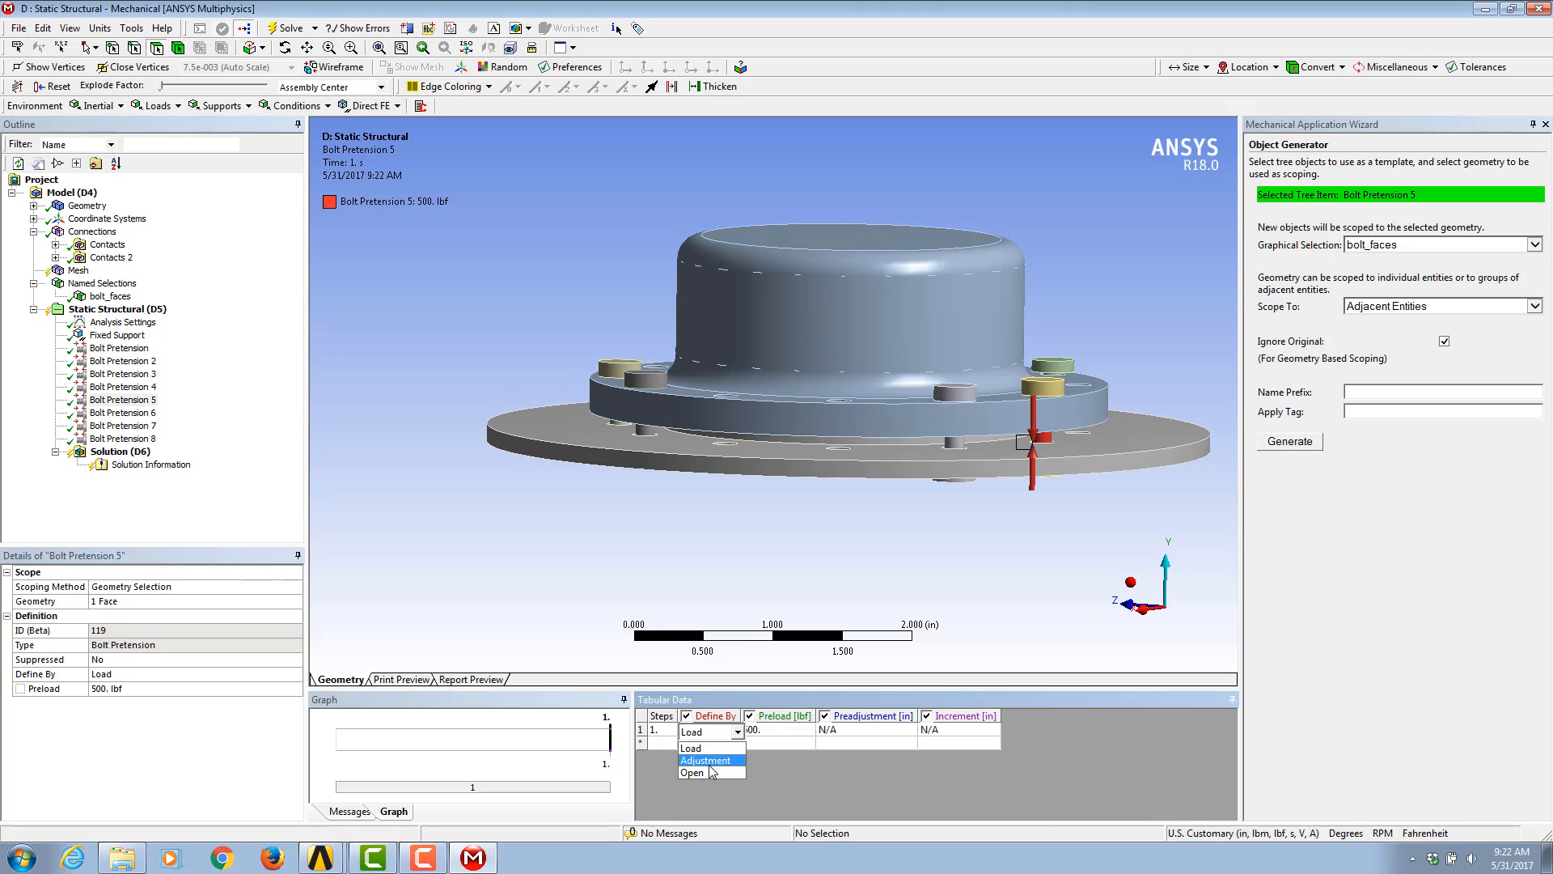
click(712, 772)
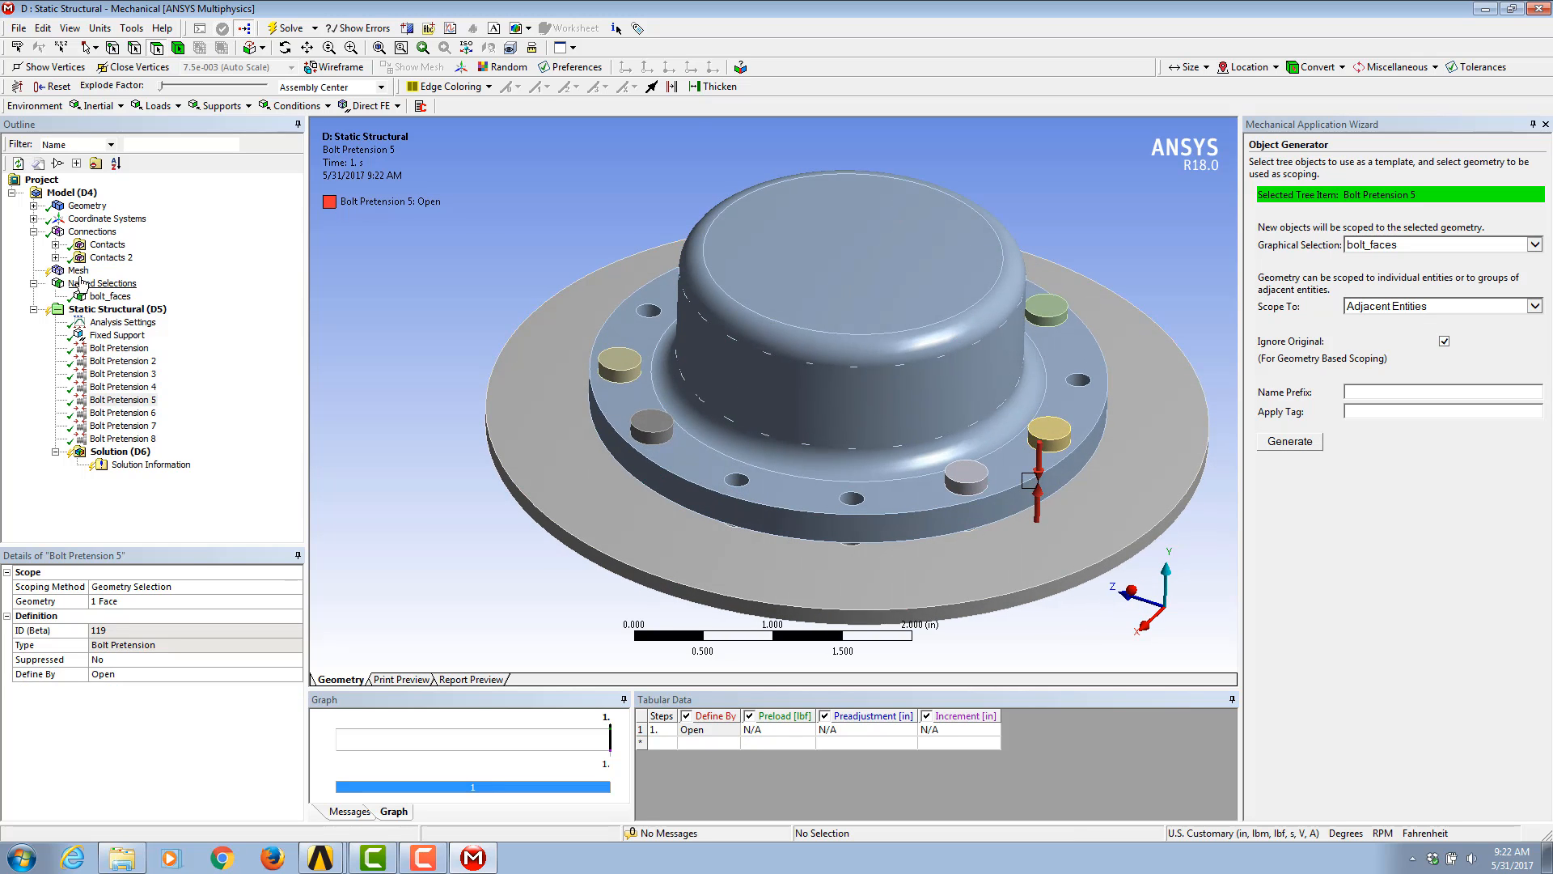
Step: Try adding a contact sizing to the mesh from the frictional contact between Solid1 and Solid2
scroll(673, 399, down, 3)
middle_drag(673, 399, 475, 367)
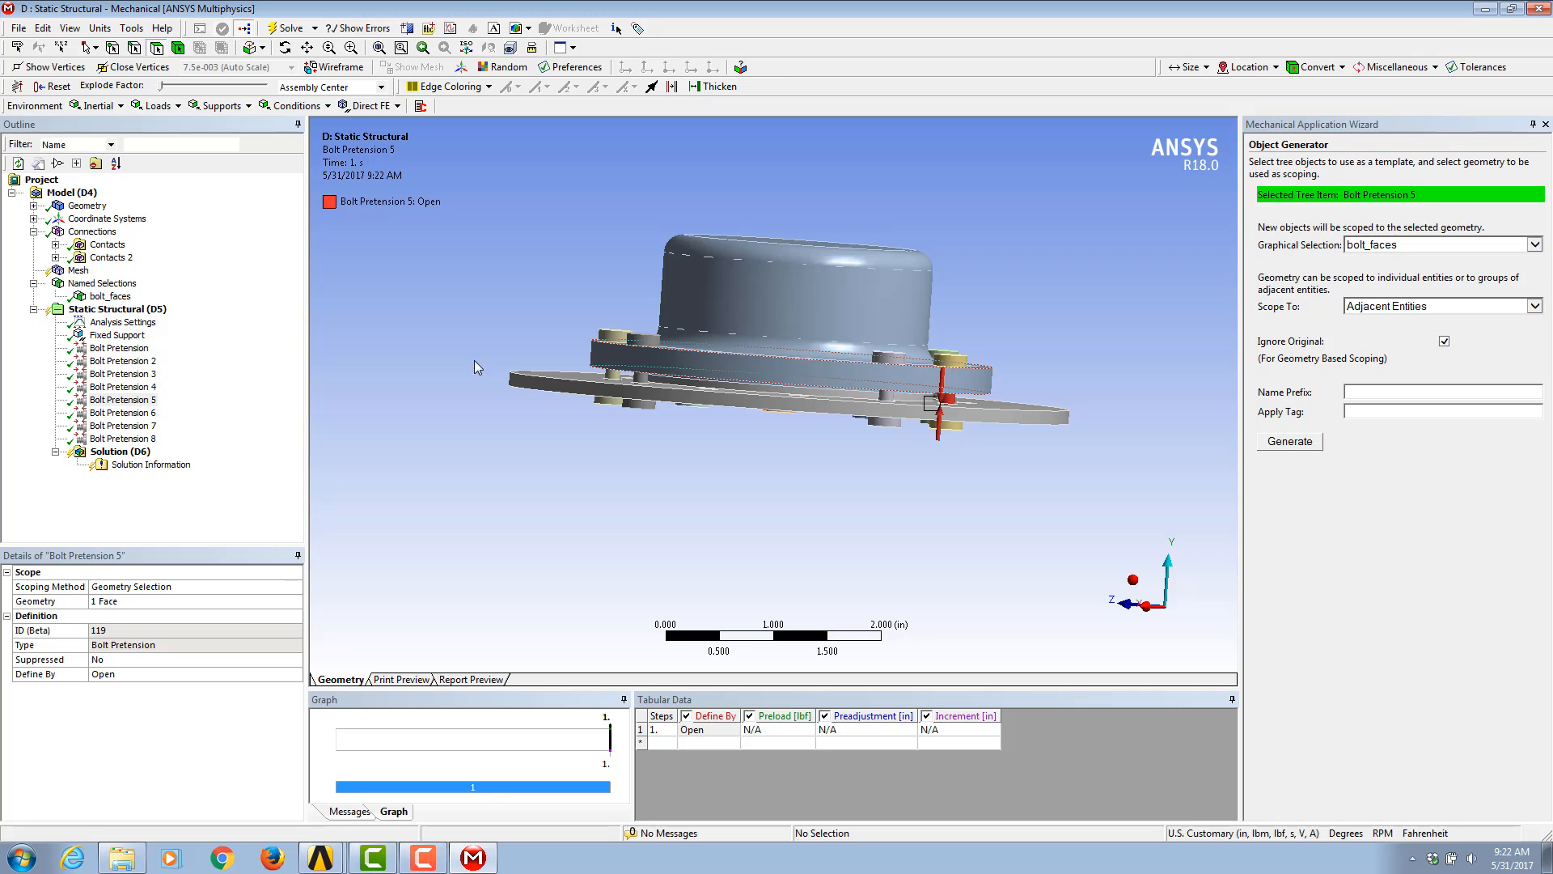
click(55, 244)
click(105, 257)
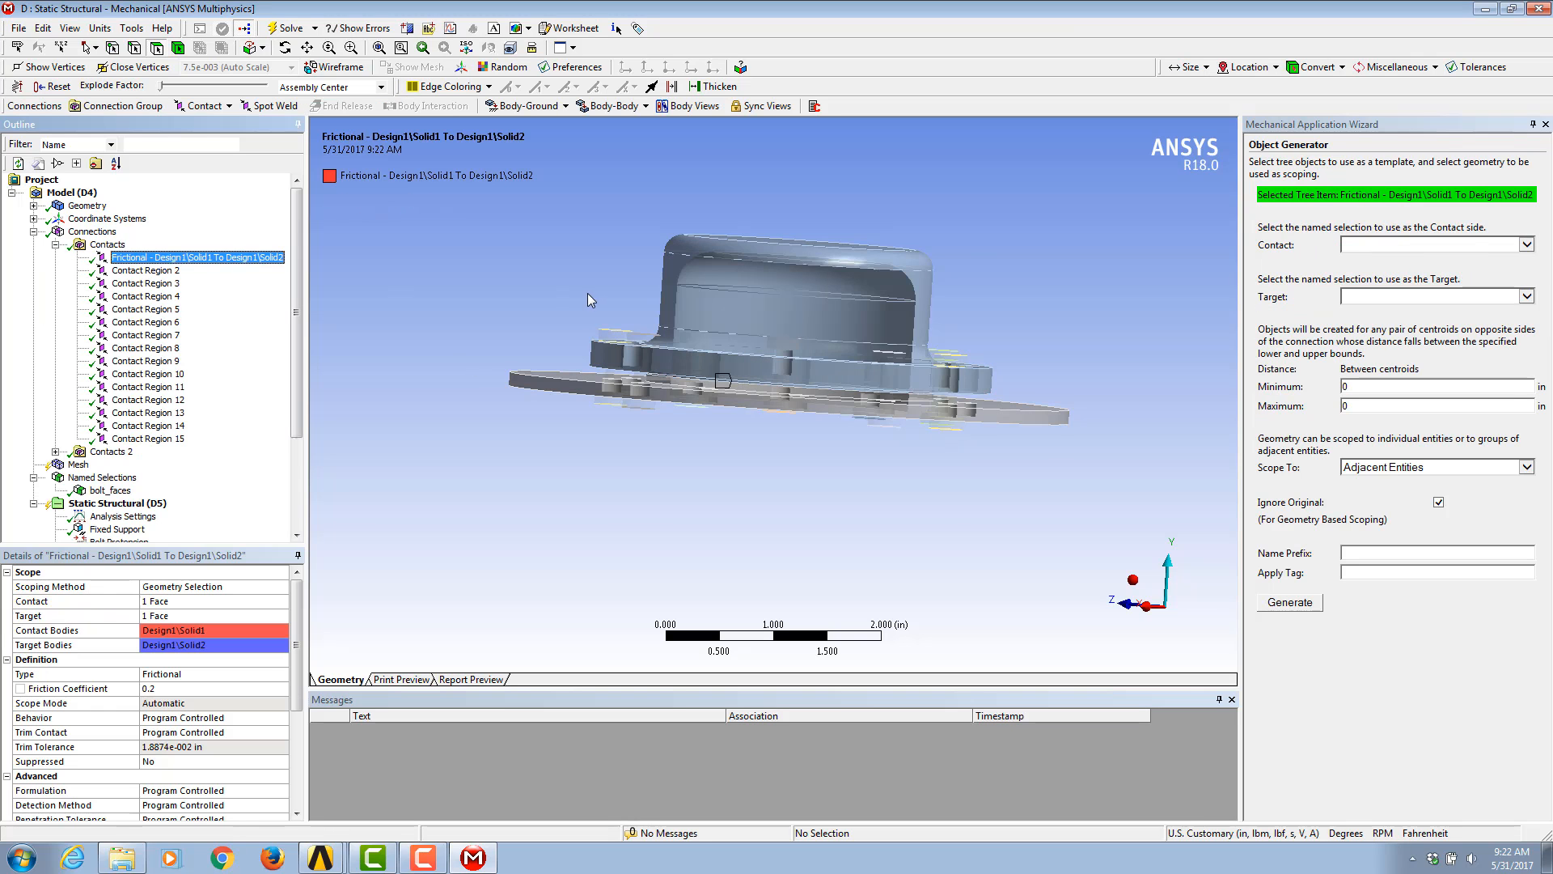
middle_drag(589, 299, 510, 434)
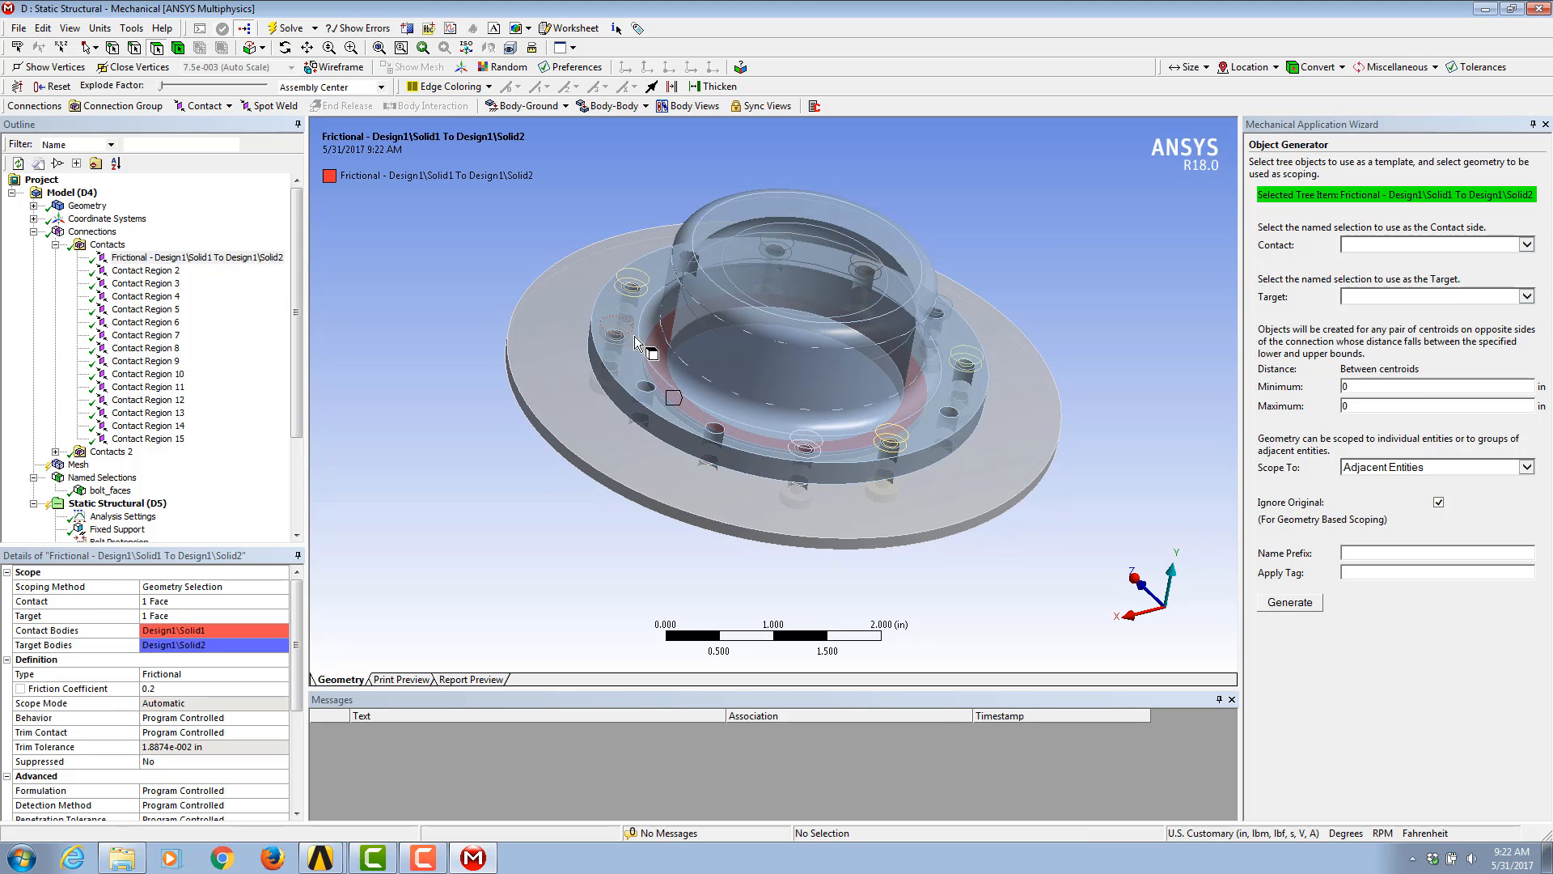
click(664, 351)
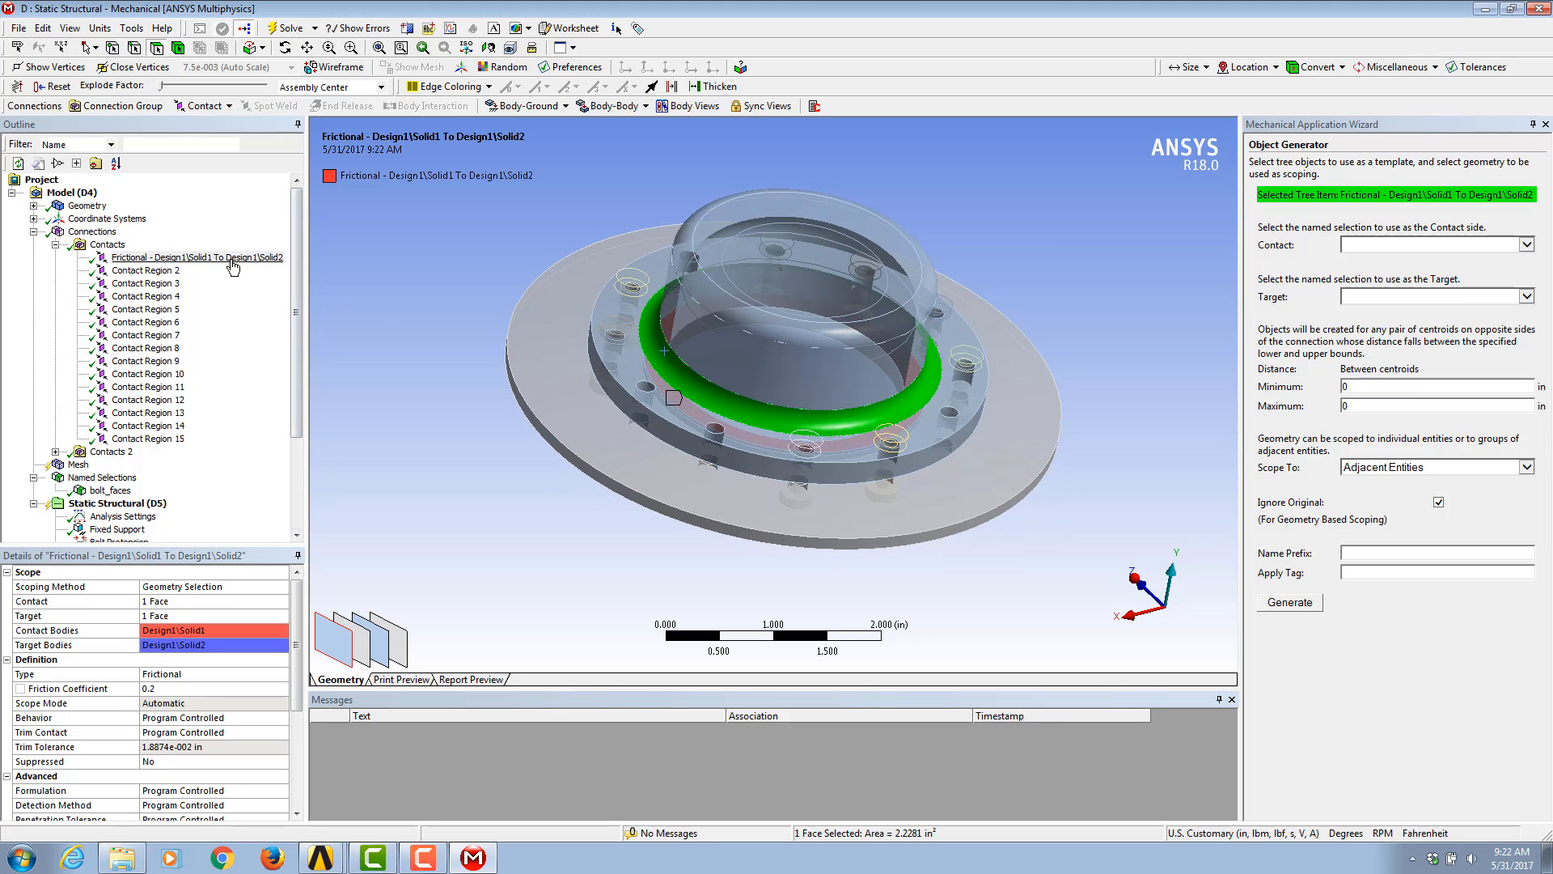
drag(232, 267, 75, 467)
click(91, 480)
Step: Delete the contact sizing from the mesh without defining its element size
middle_drag(825, 376, 421, 540)
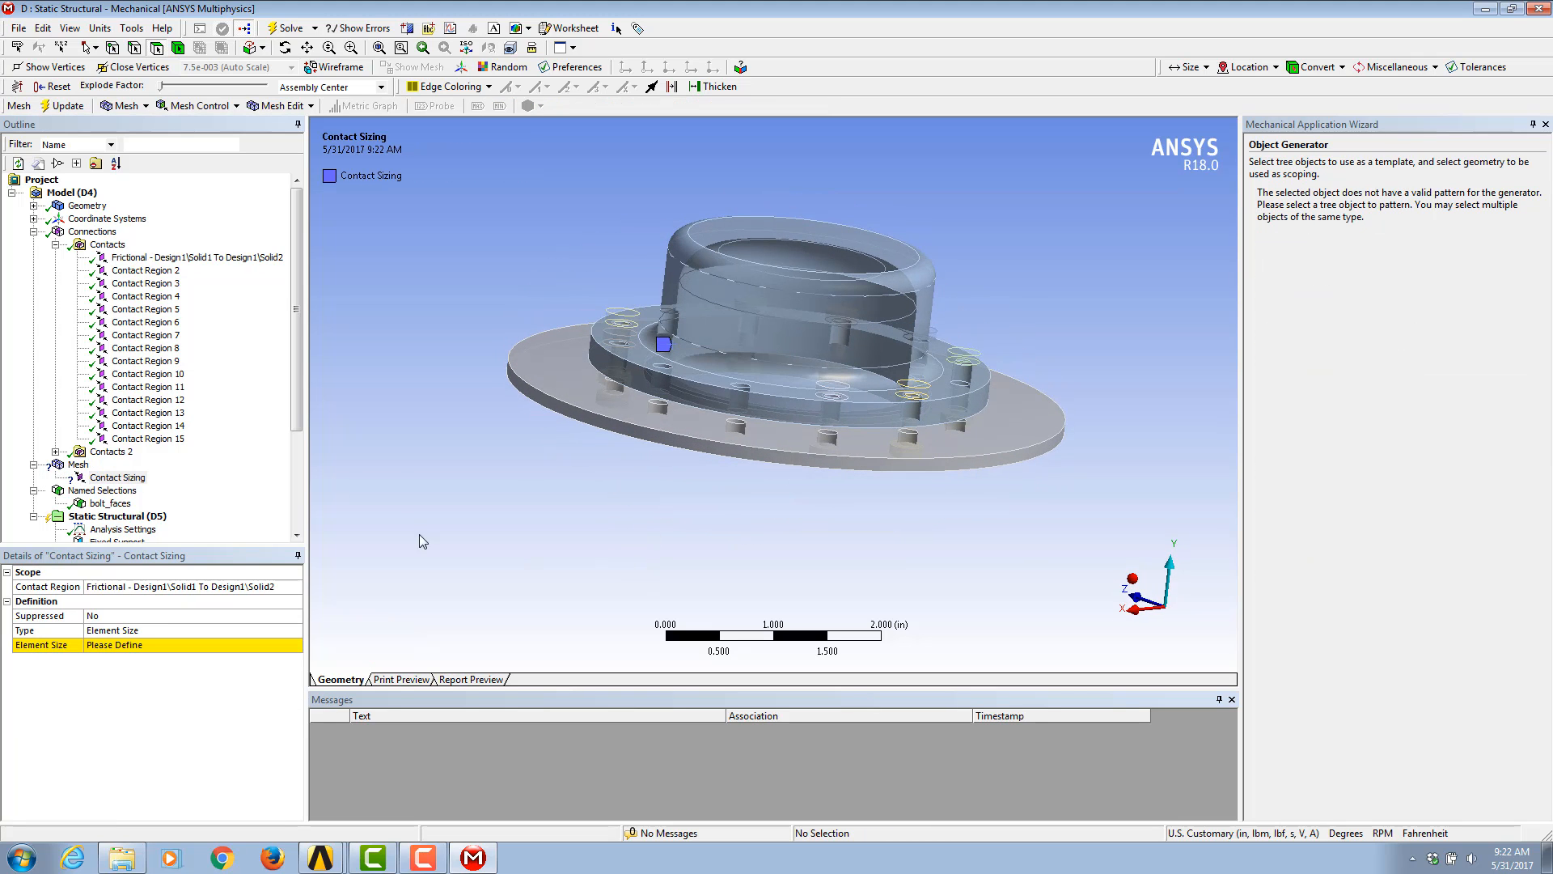
click(127, 652)
middle_drag(690, 501, 720, 515)
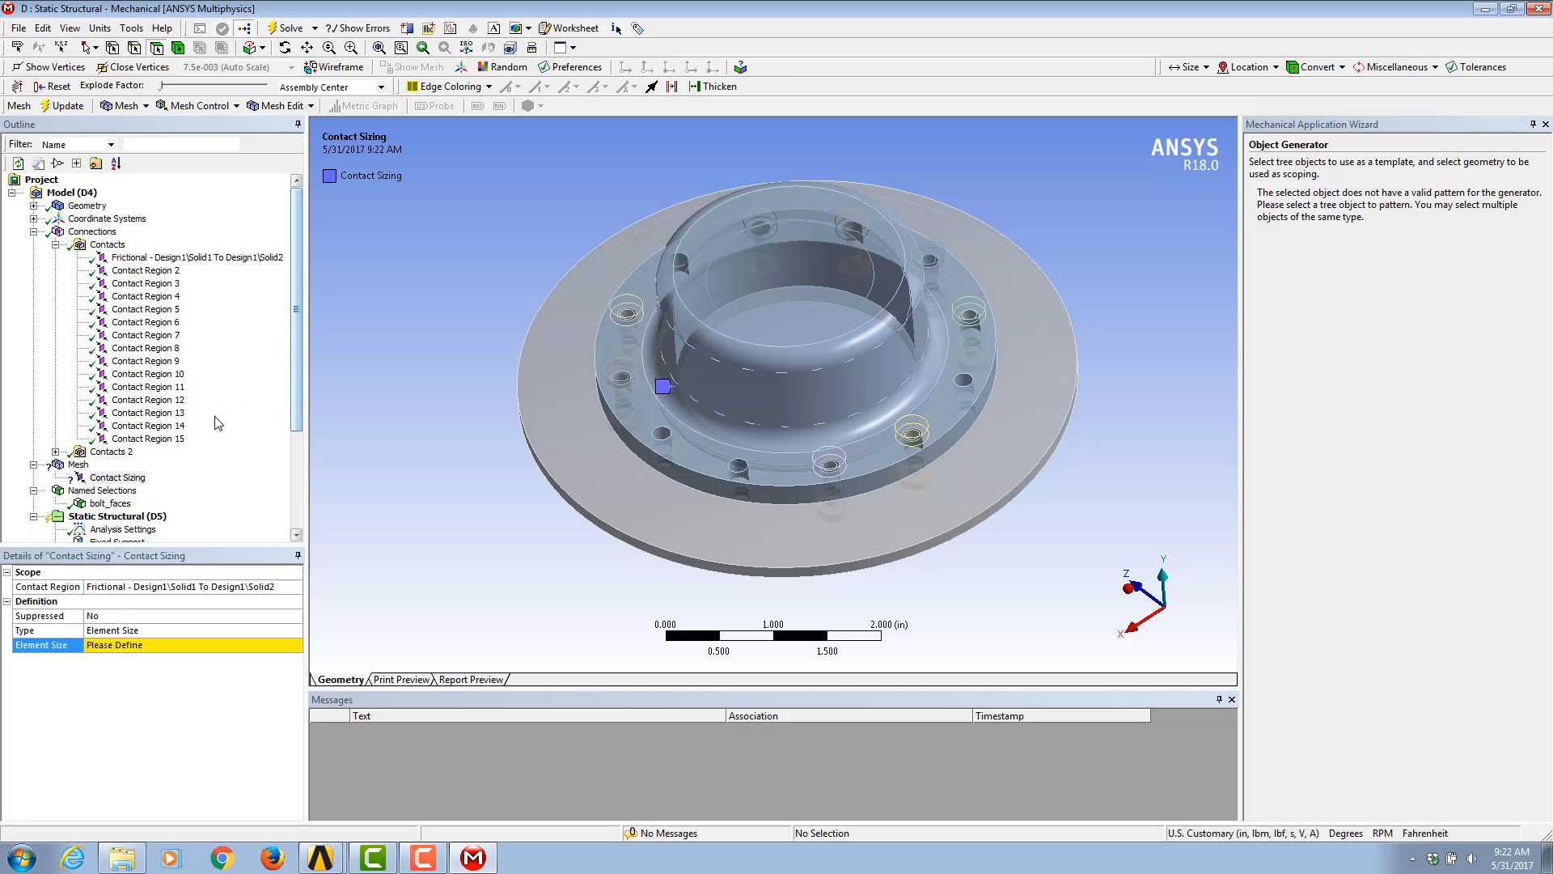
middle_drag(618, 409, 623, 380)
right_click(109, 478)
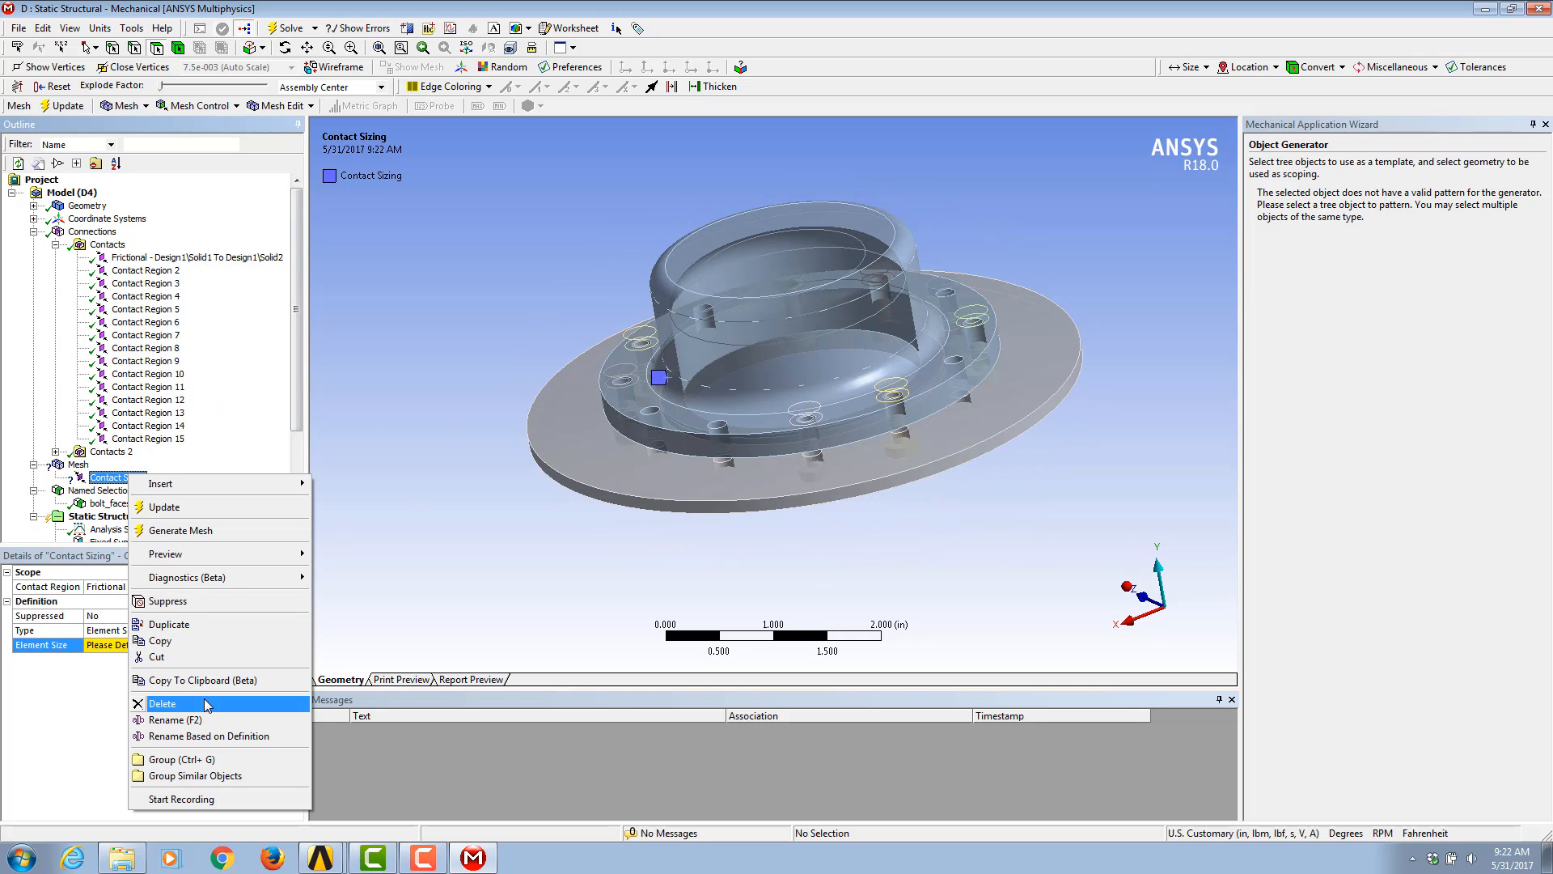
click(850, 439)
Step: Isolate the flanged cover by hiding all other bodies
middle_drag(662, 370, 681, 358)
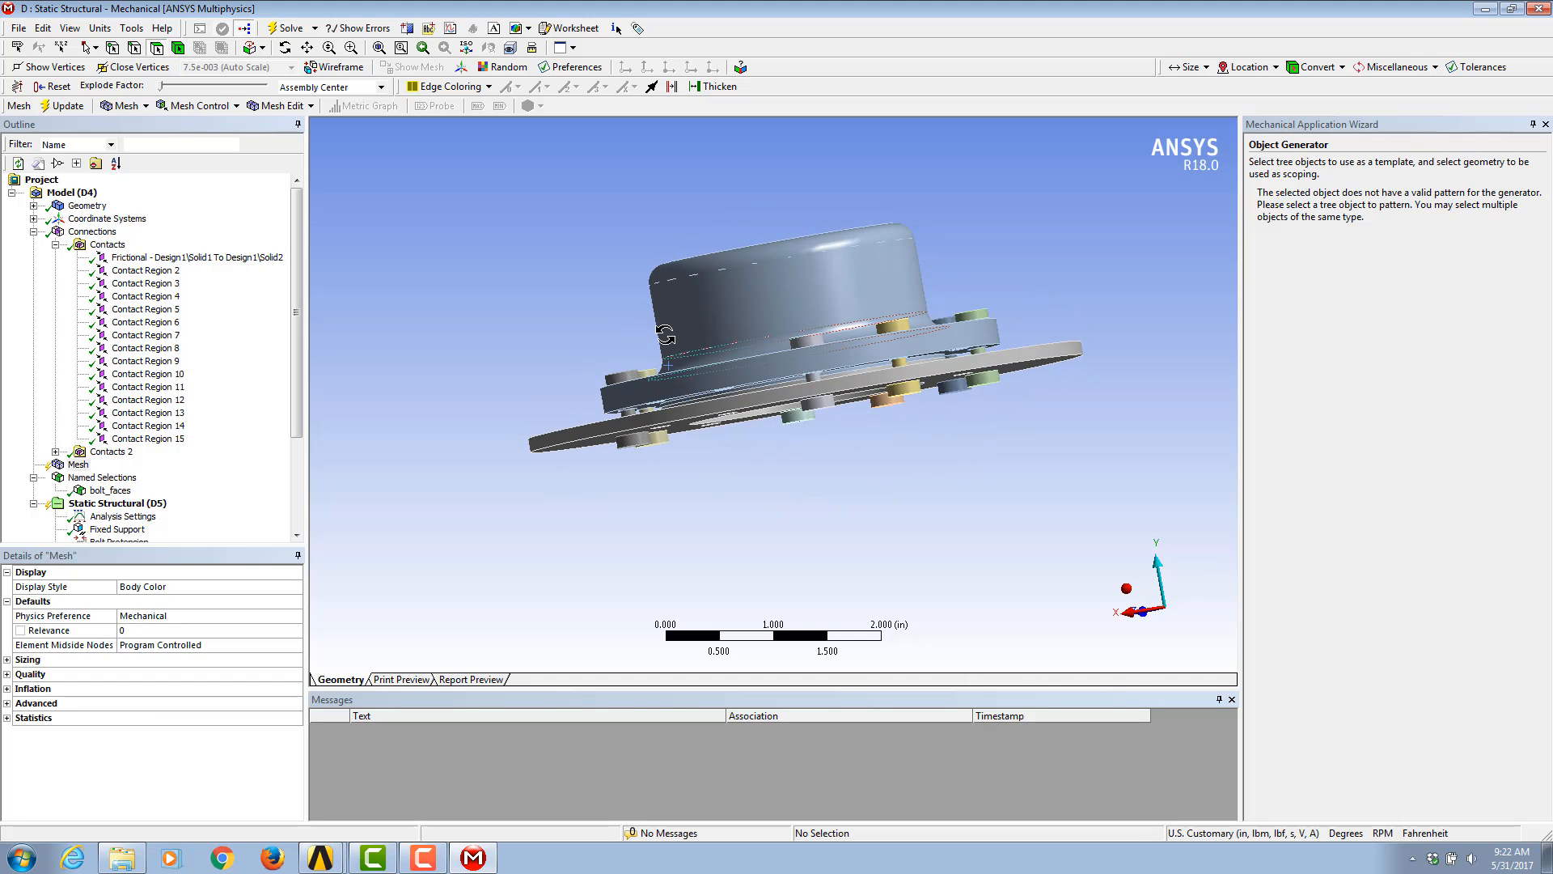
click(683, 384)
right_click(684, 384)
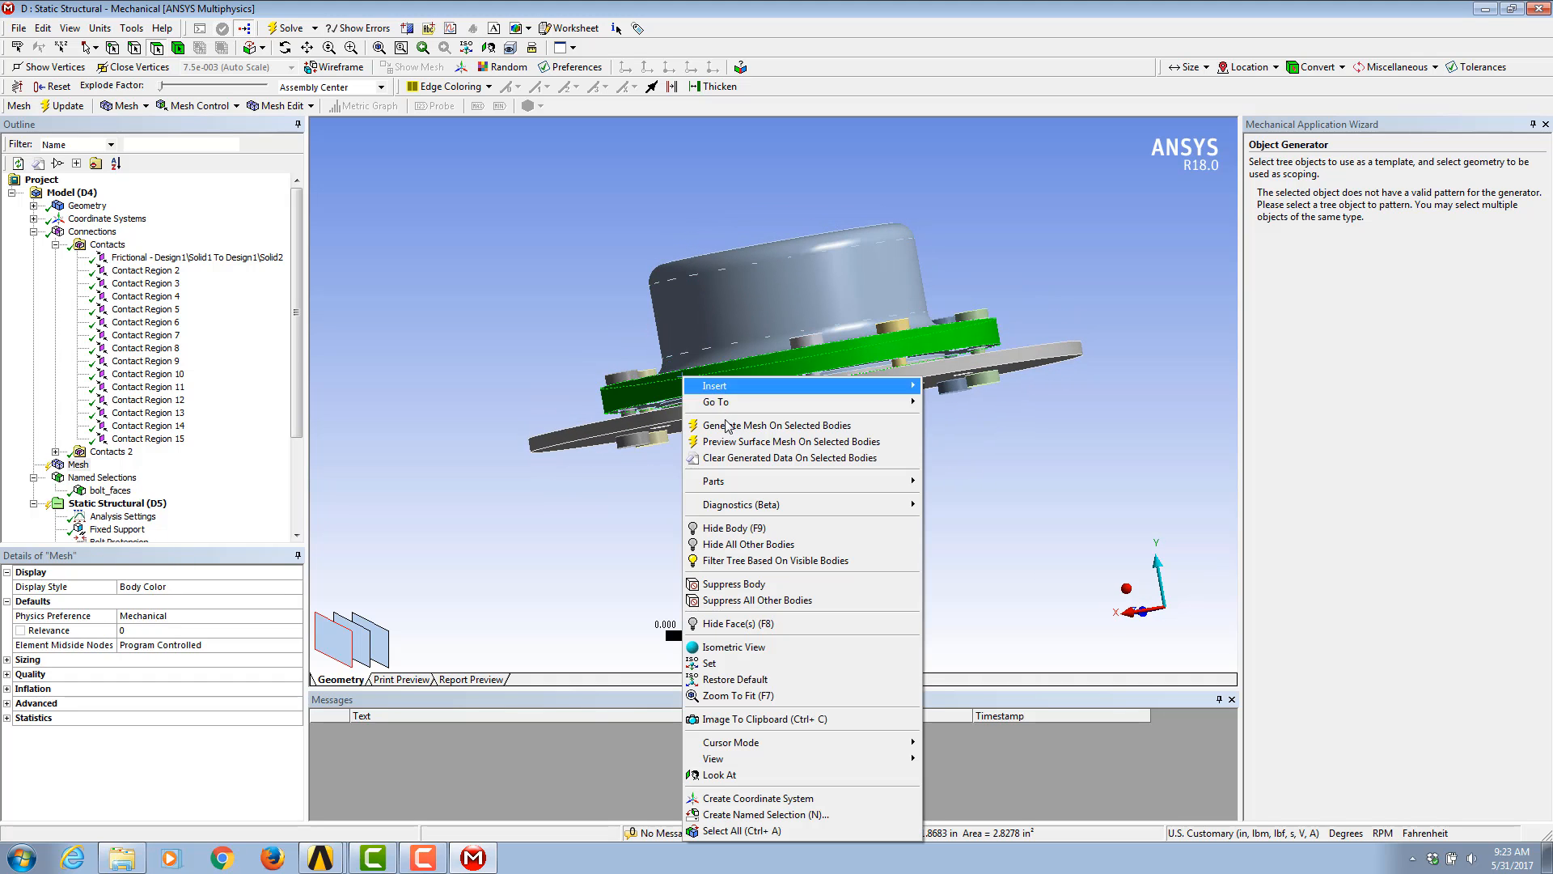
click(737, 530)
Step: Add a face sizing with an element size of 0.02 in to the contact ring face on the cover's underside
middle_drag(732, 518, 696, 236)
click(694, 237)
click(199, 106)
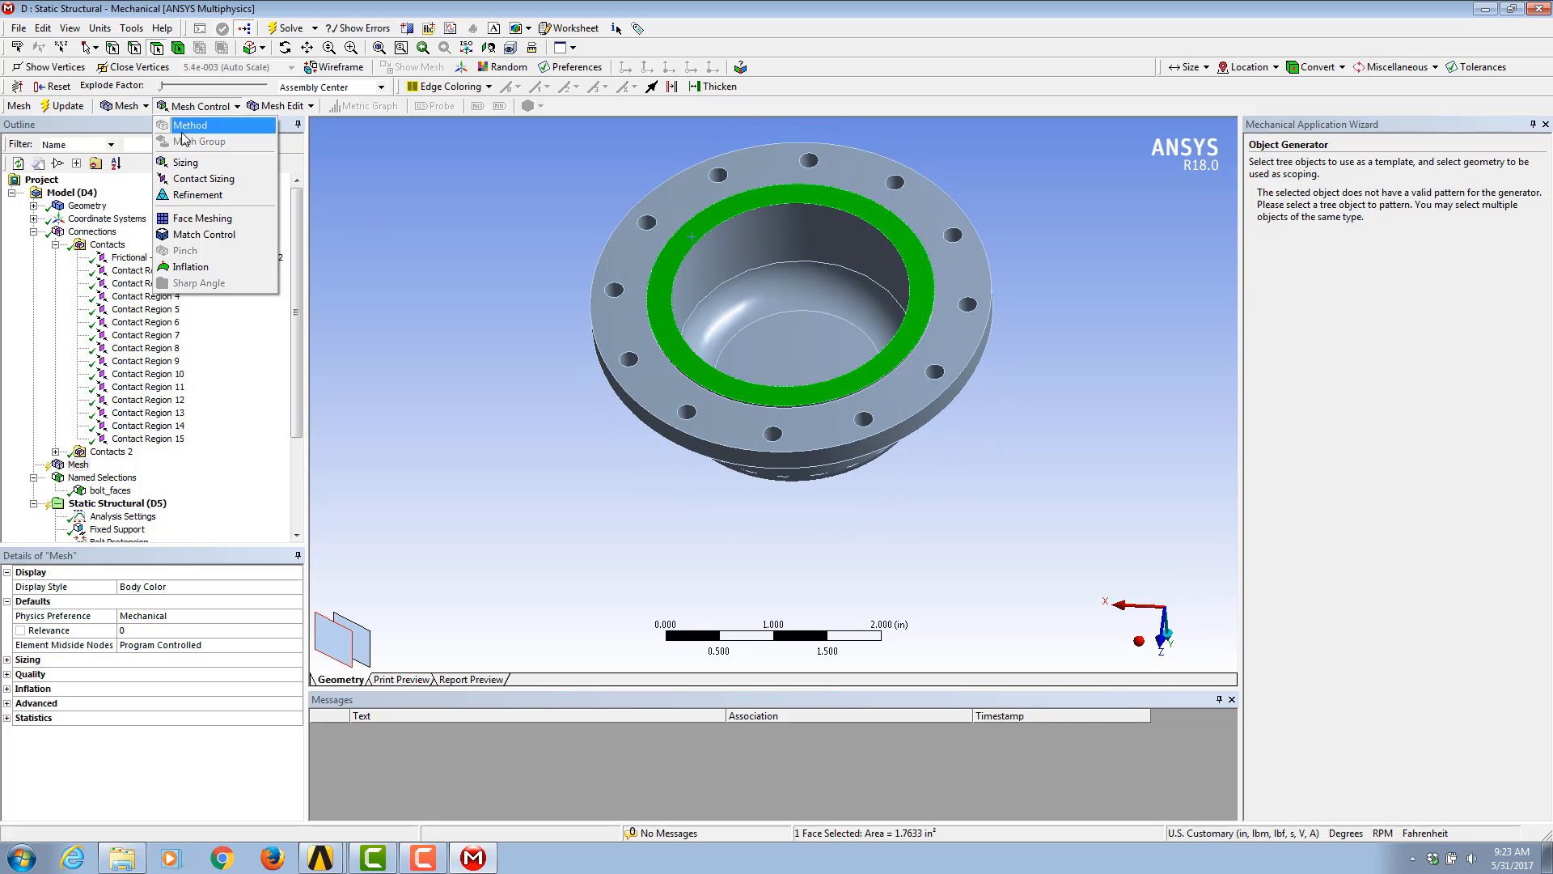
click(186, 162)
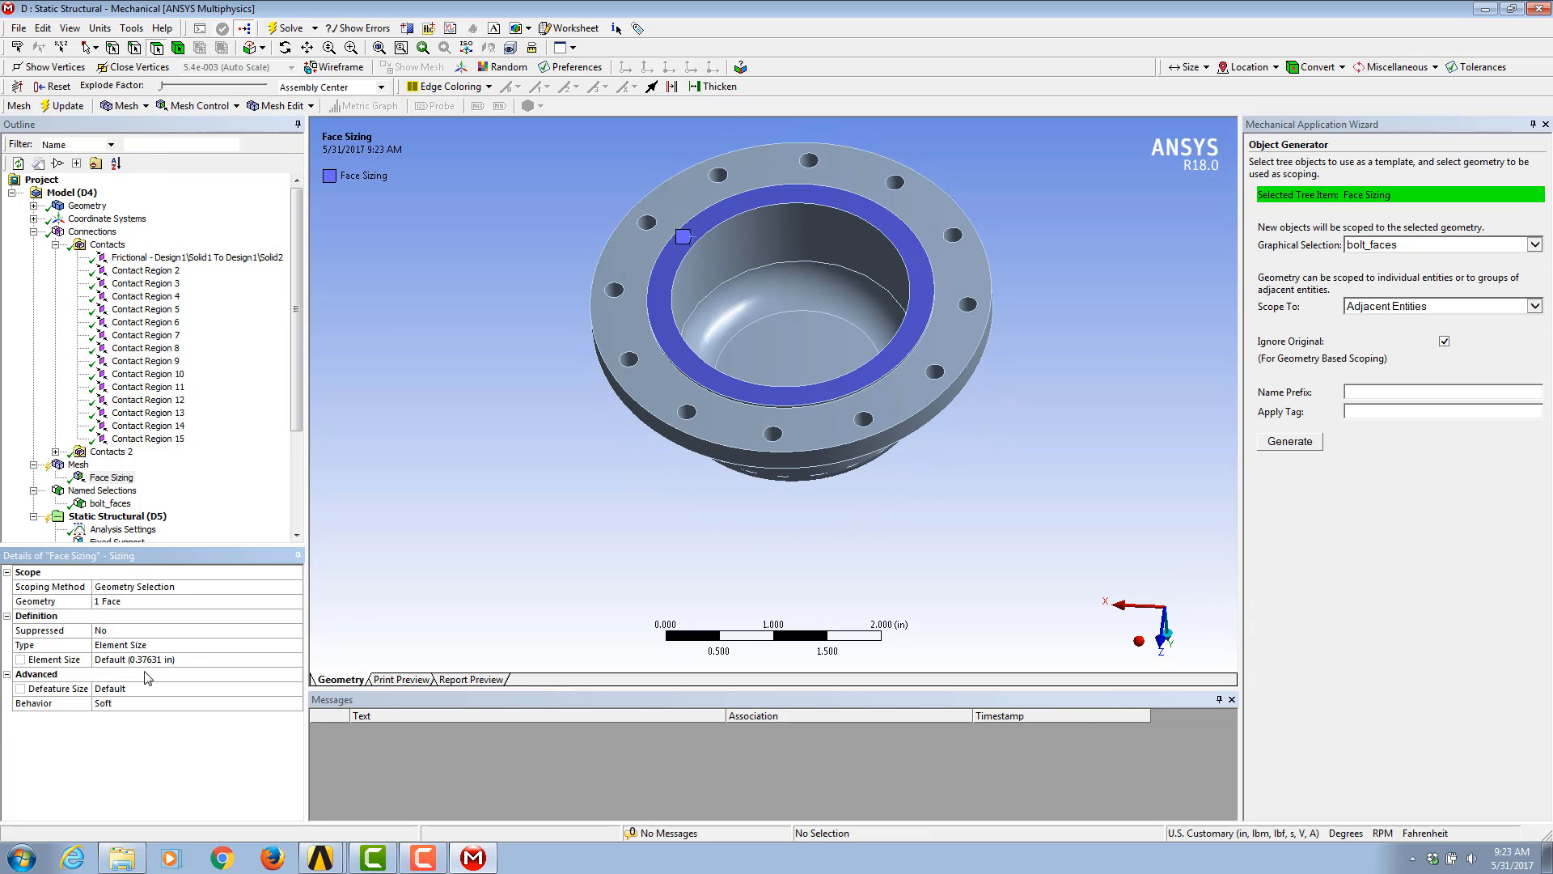
click(144, 660)
text(.02)
key(Return)
Step: Set the face sizing's element size to 0.03 in after checking it against the ring's width
drag(626, 284, 702, 327)
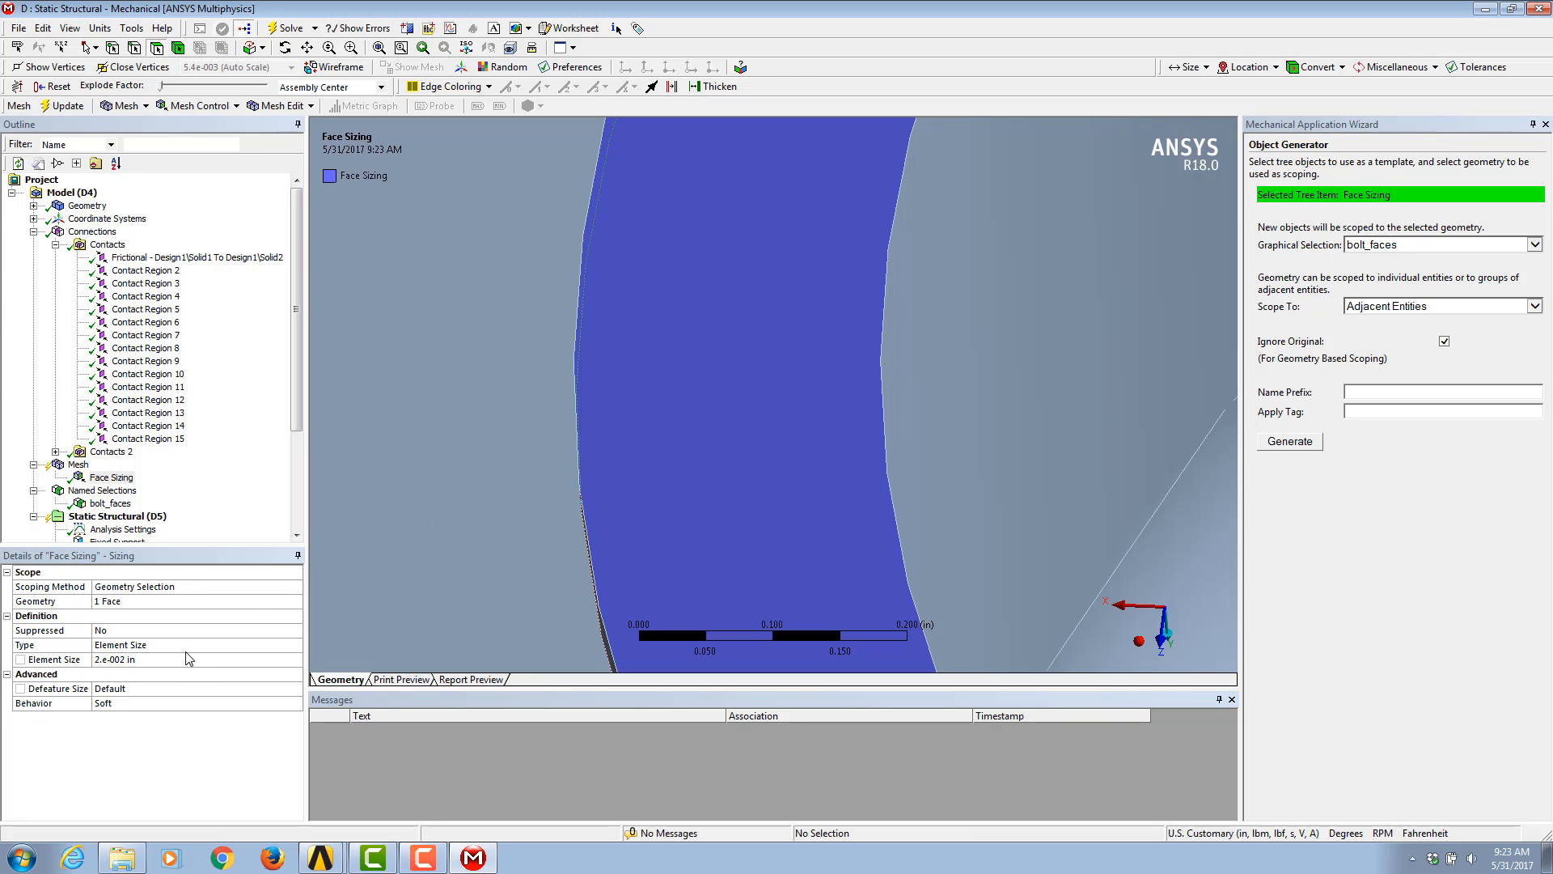
click(162, 658)
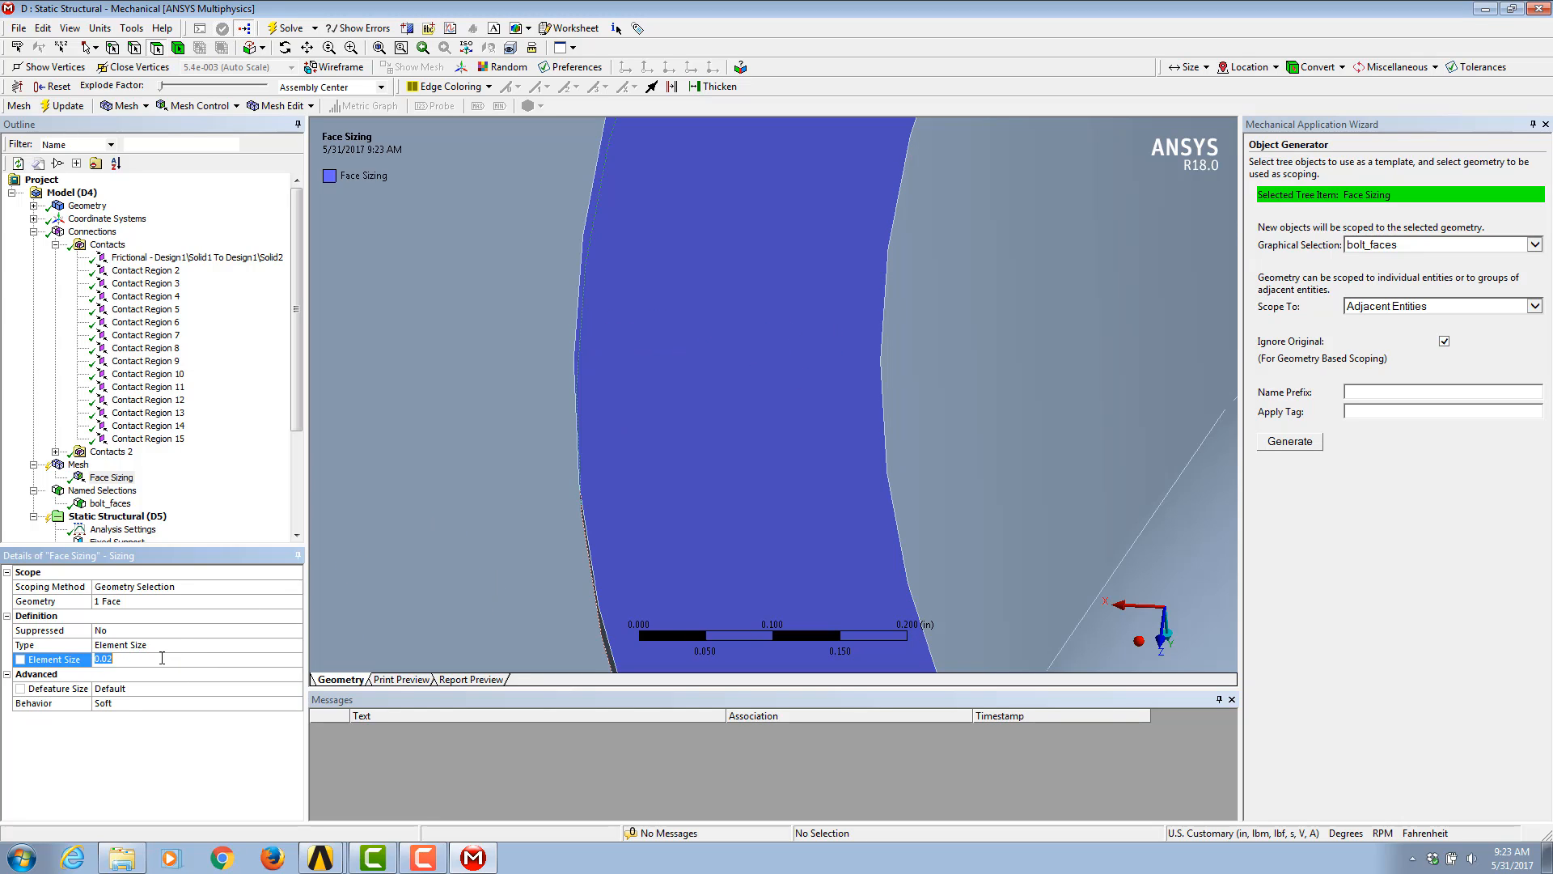
text(0.03)
key(Return)
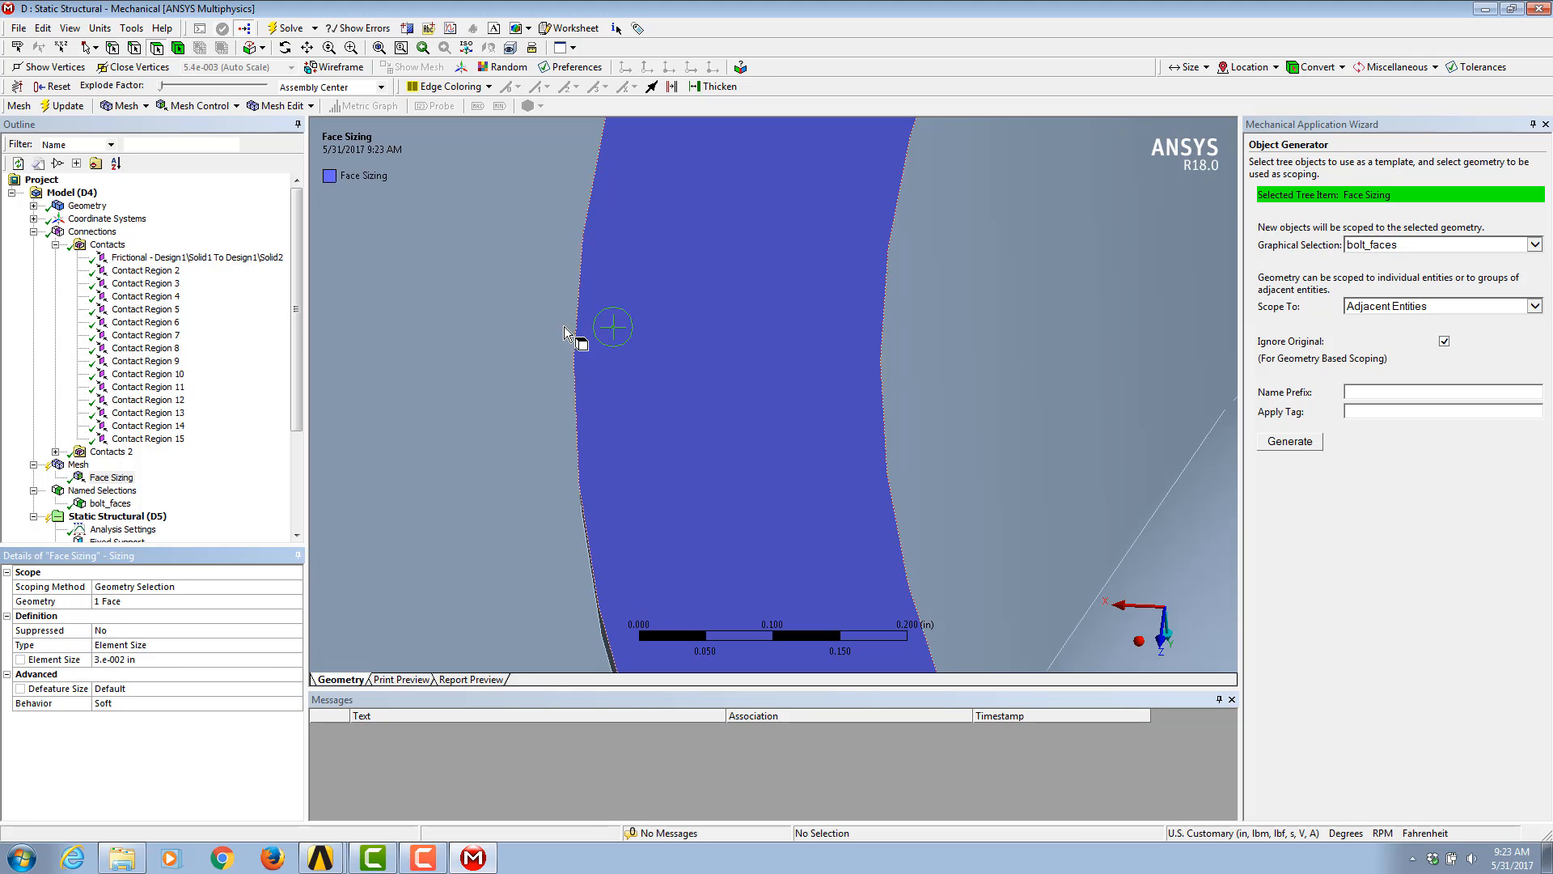
Step: Generate the mesh and inspect it on the cover's contact ring and dome
click(75, 465)
right_click(74, 465)
click(121, 496)
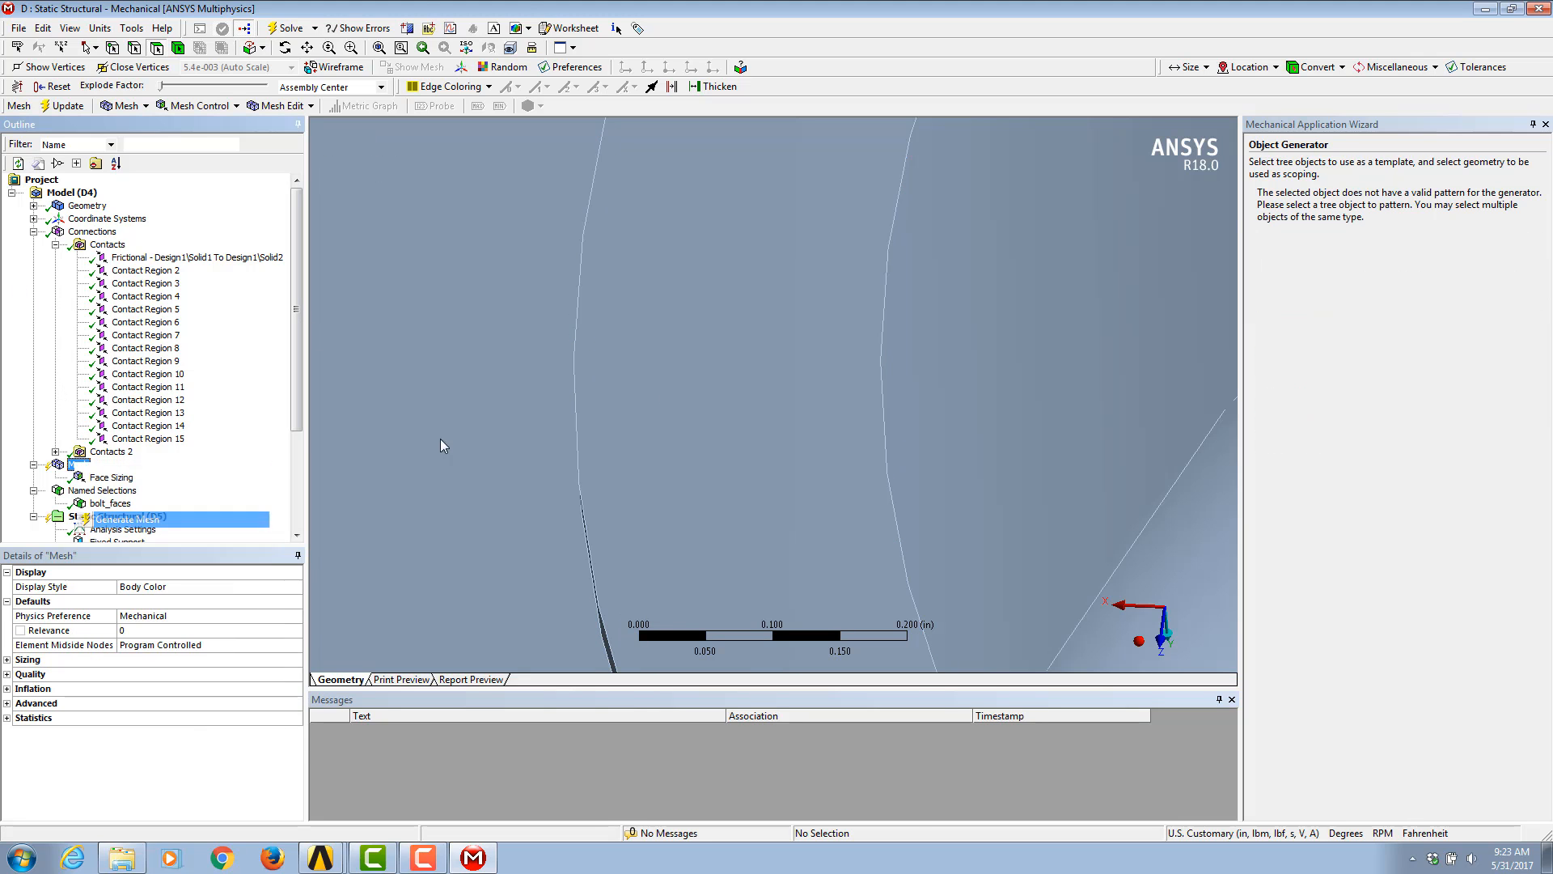
scroll(822, 433, down, 10)
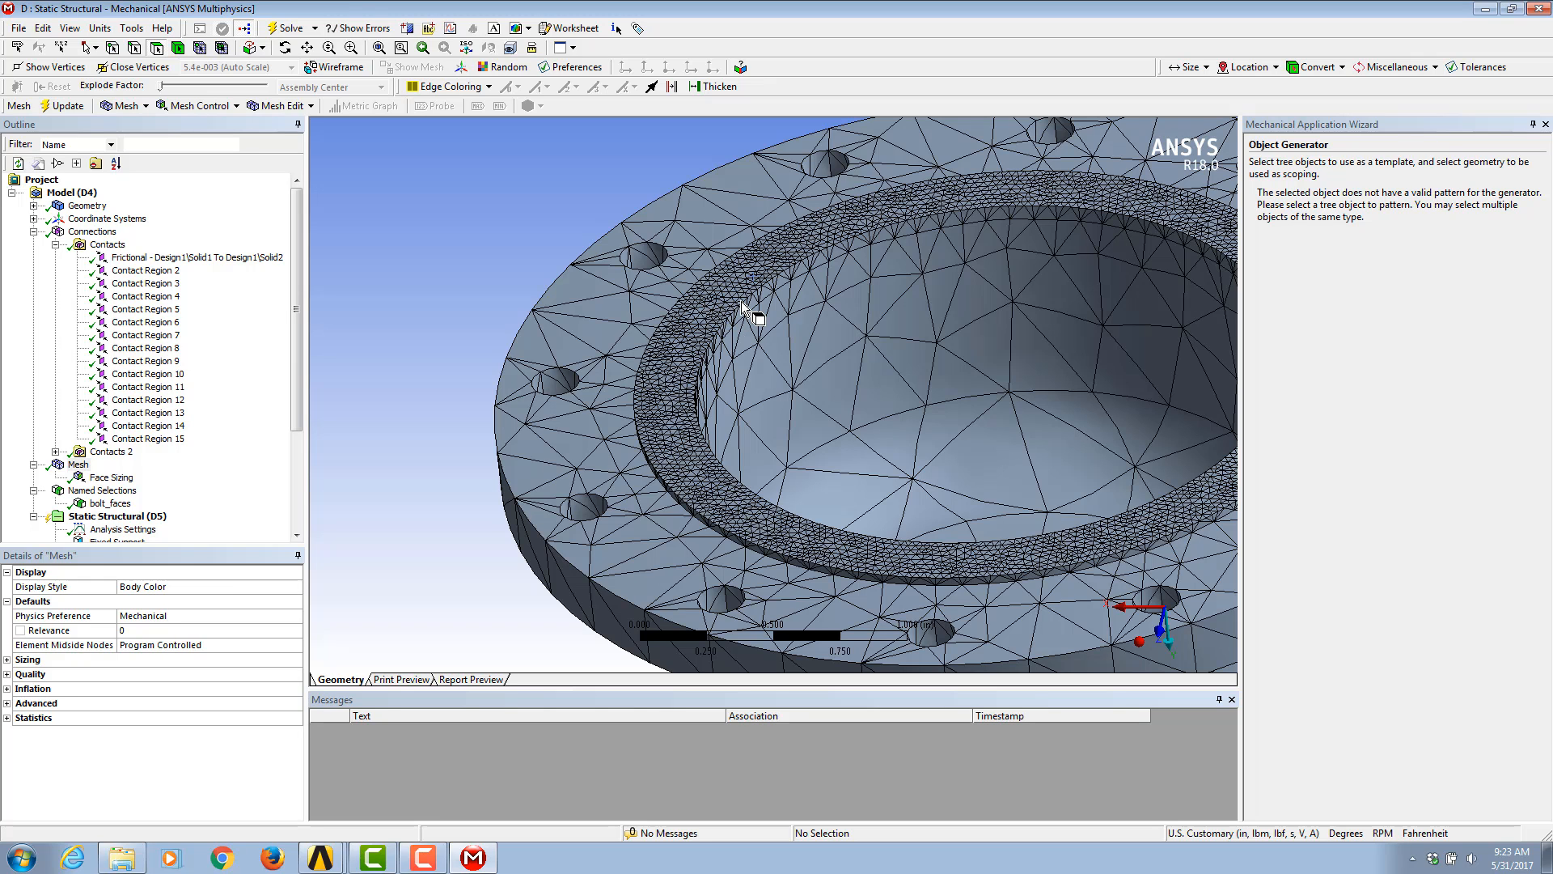
middle_drag(755, 356, 771, 361)
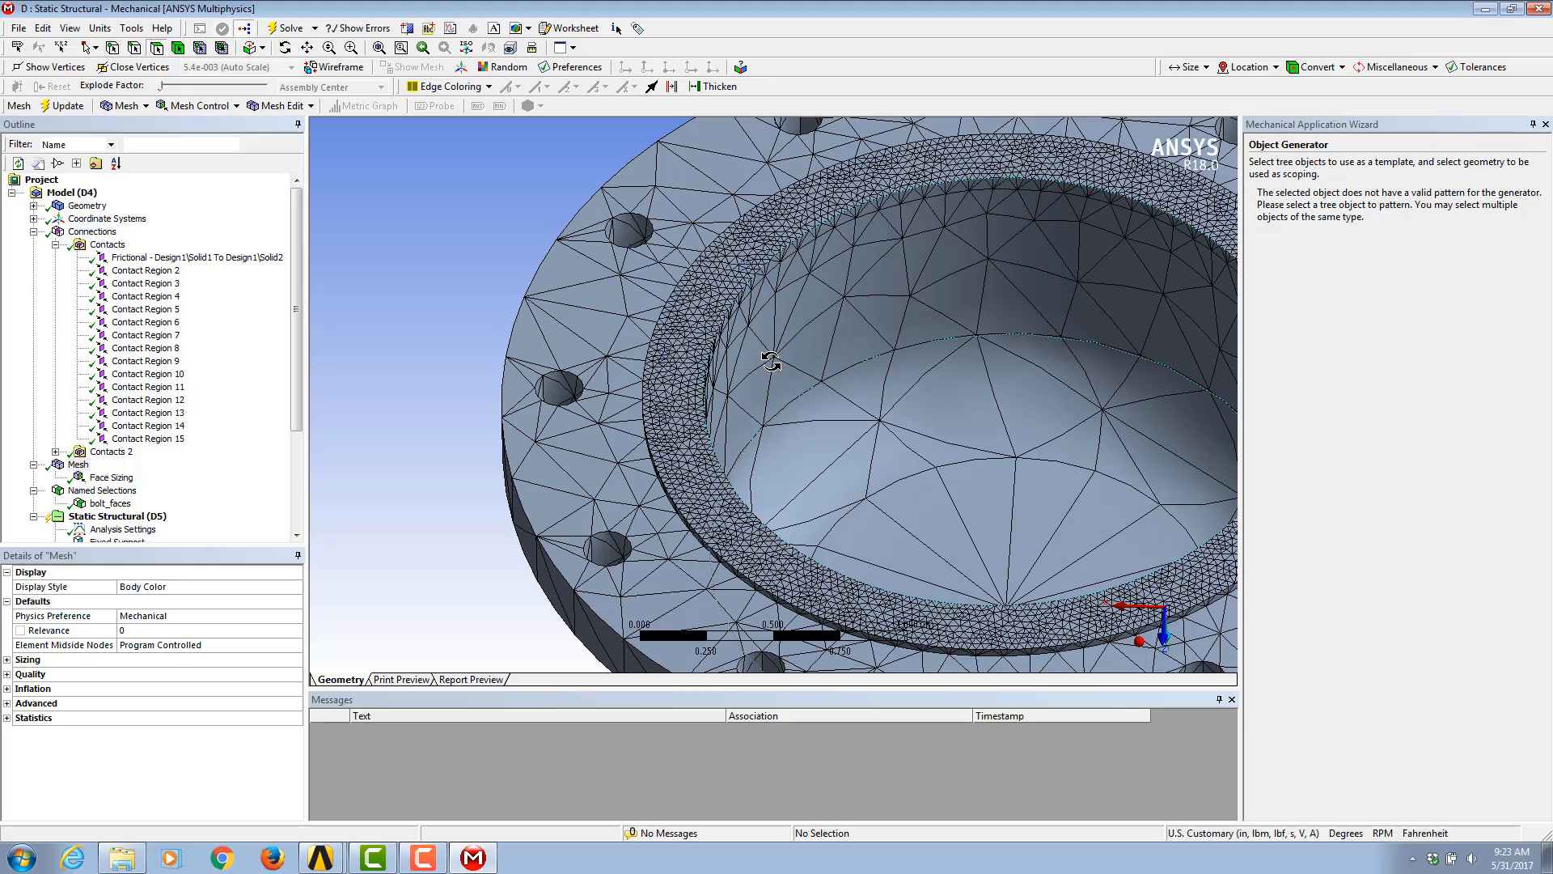
middle_drag(771, 362, 741, 534)
scroll(814, 547, down, 5)
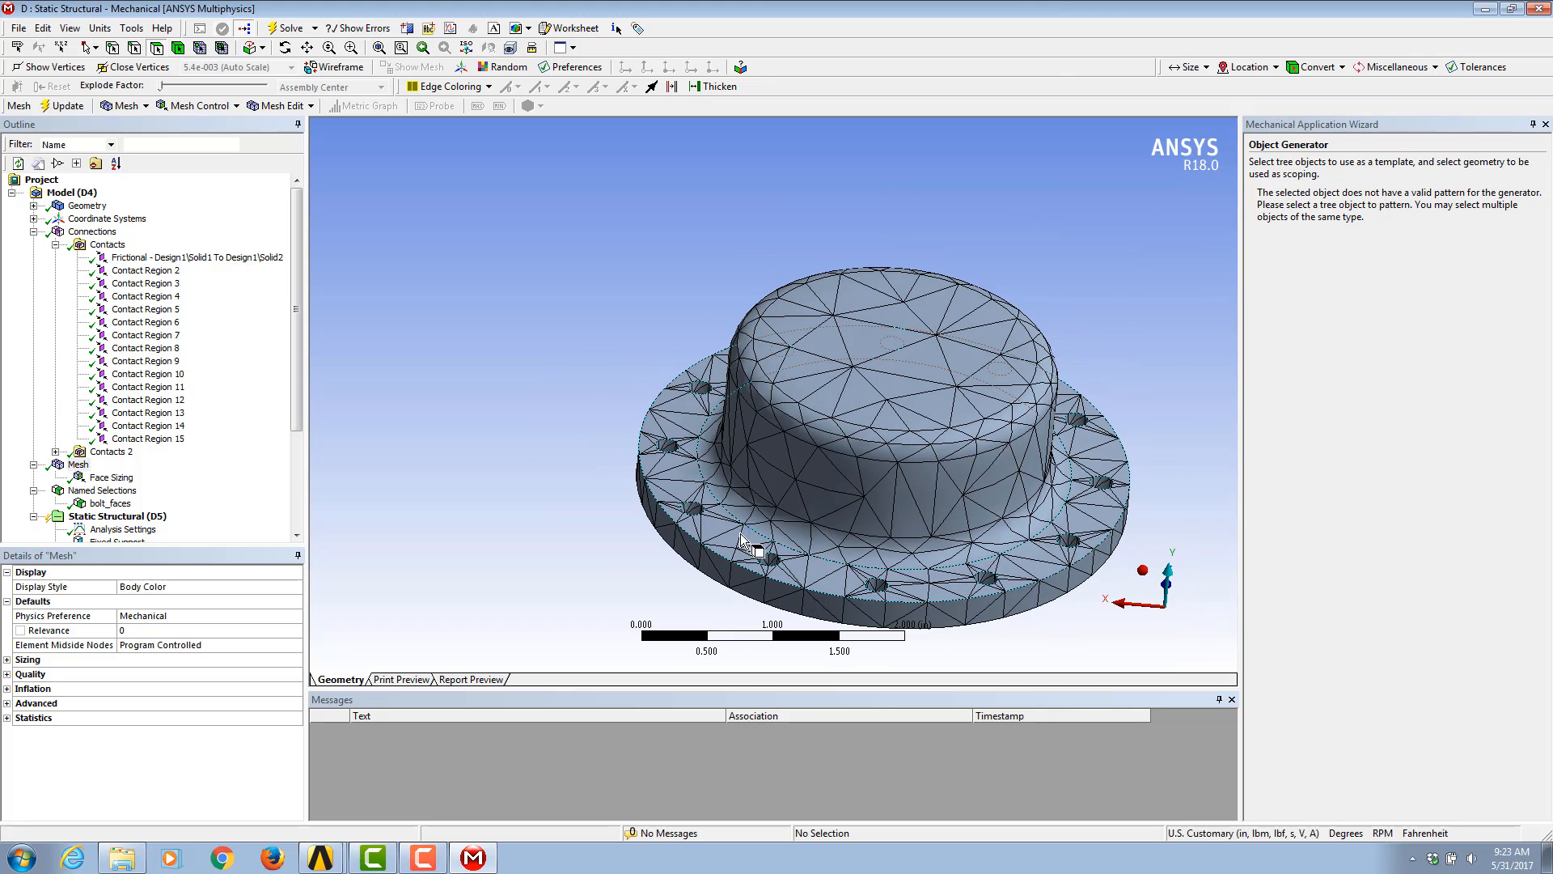
Step: Collapse the contacts group under Connections and close the Object Generator wizard
click(105, 518)
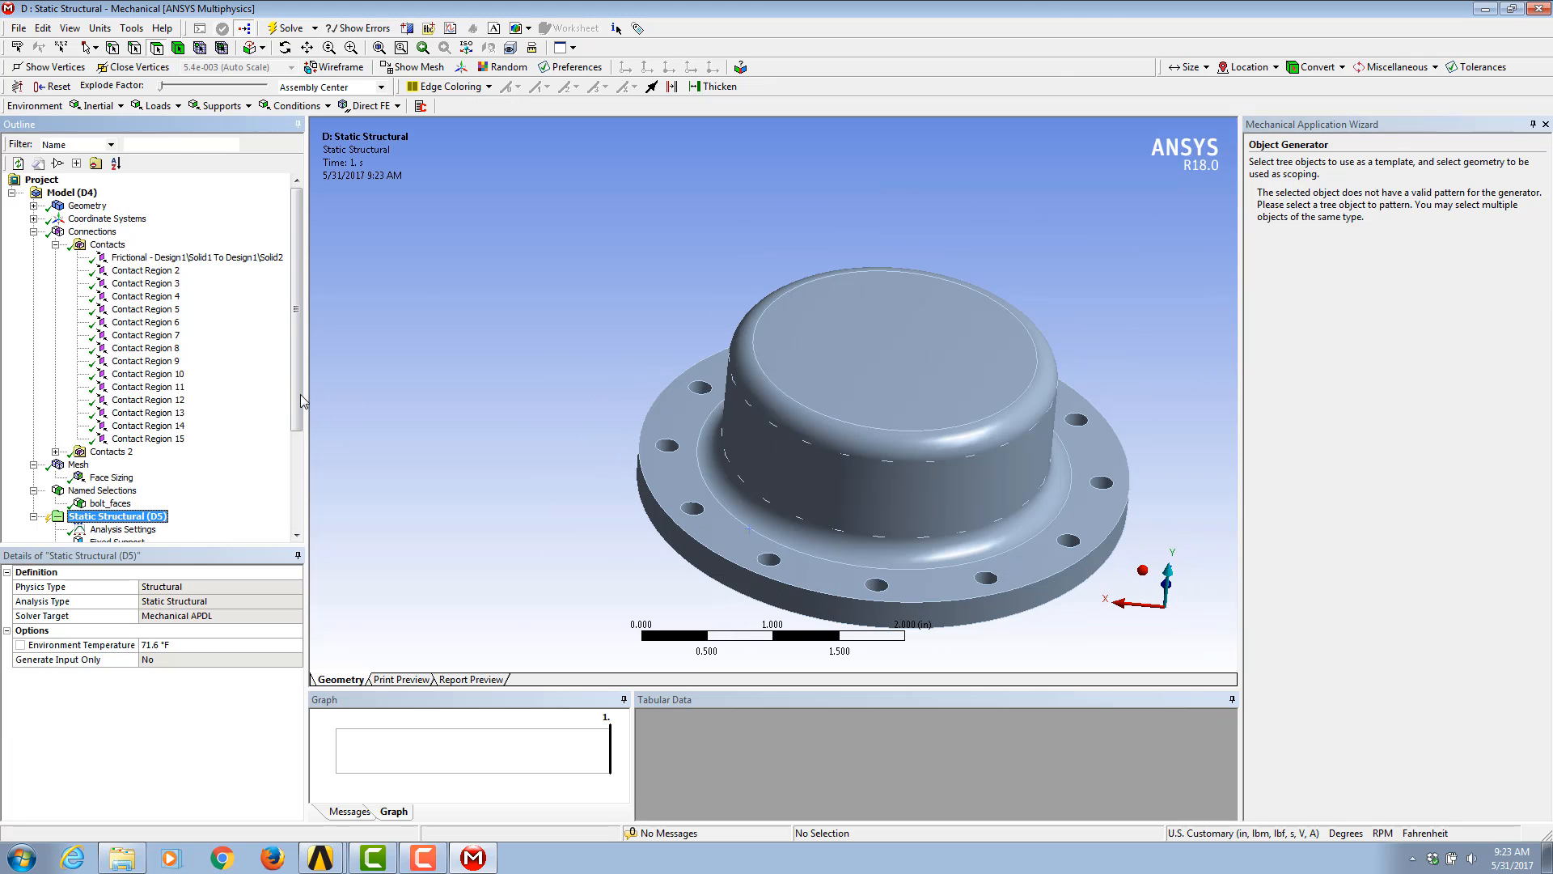
click(54, 244)
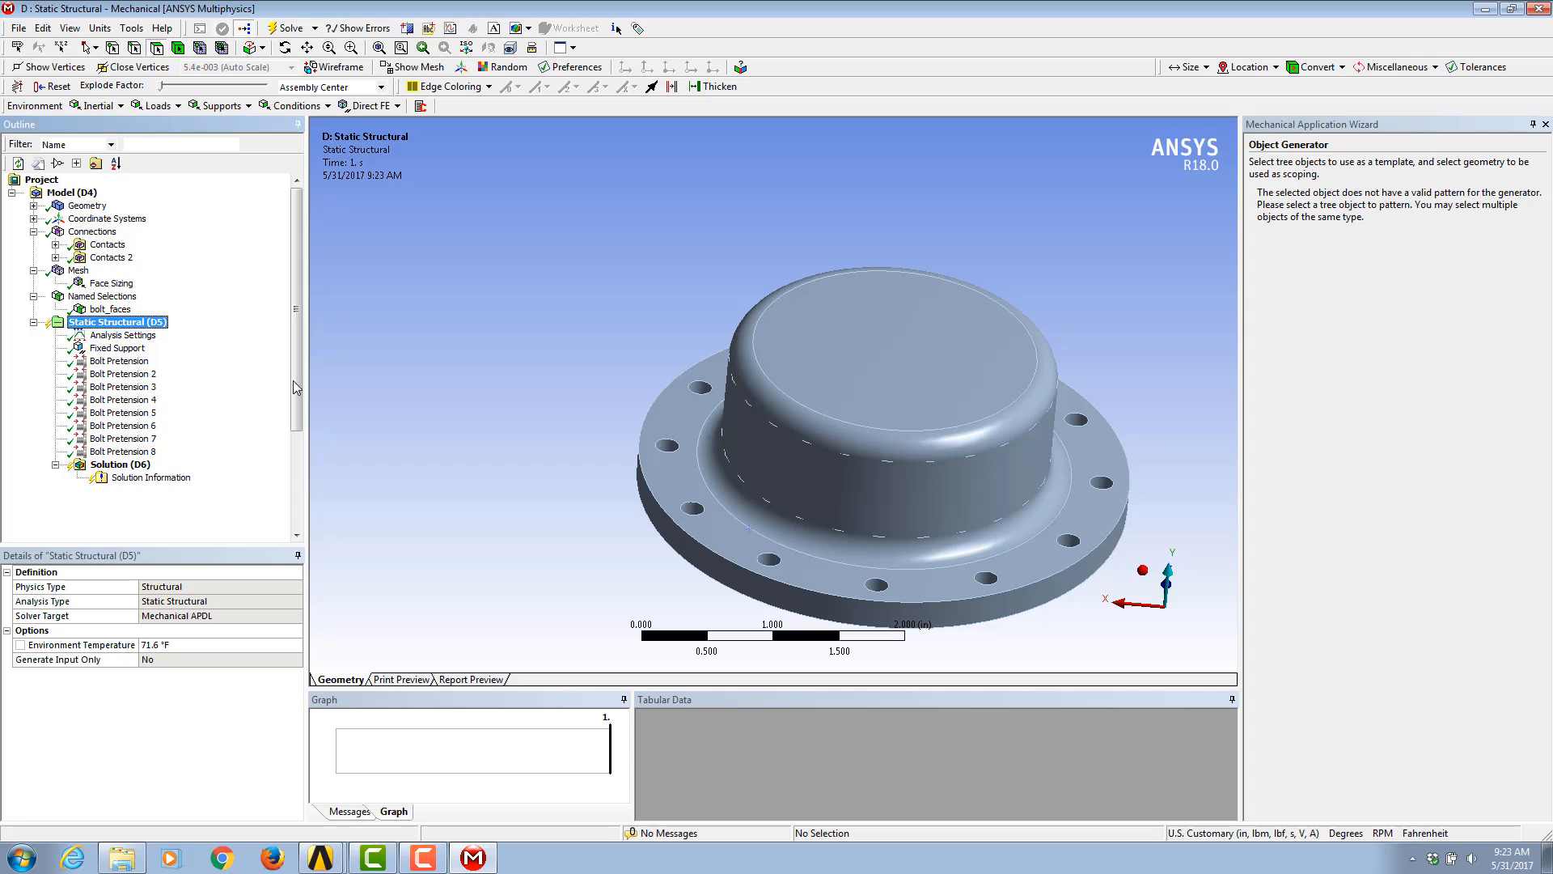
click(1545, 125)
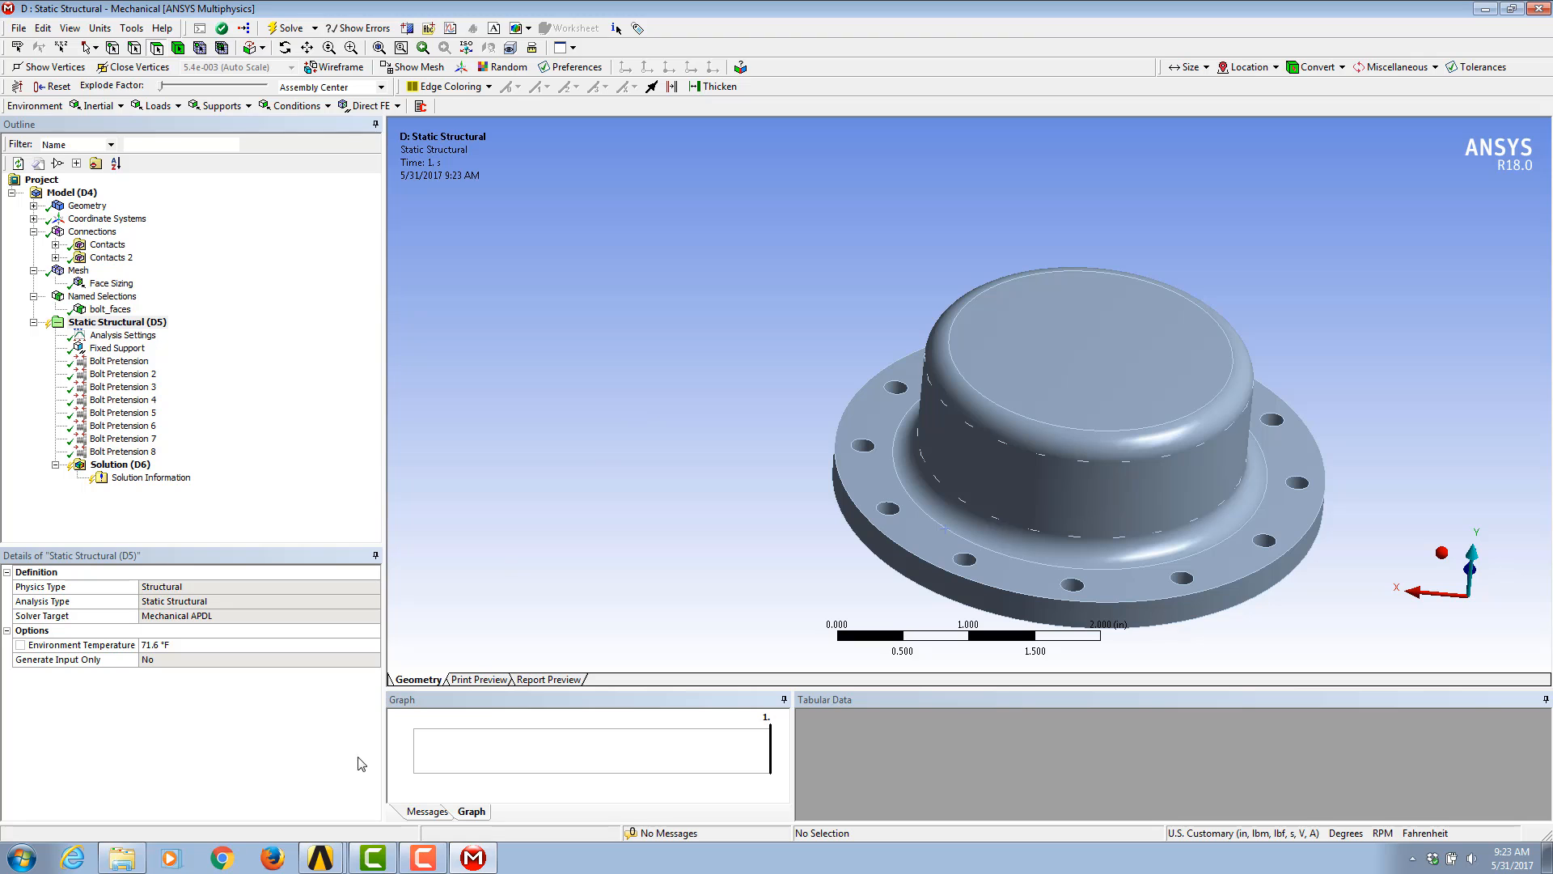
Step: Switch to the contact_modeling Workbench project and open the setup of Static Structural system D
click(322, 859)
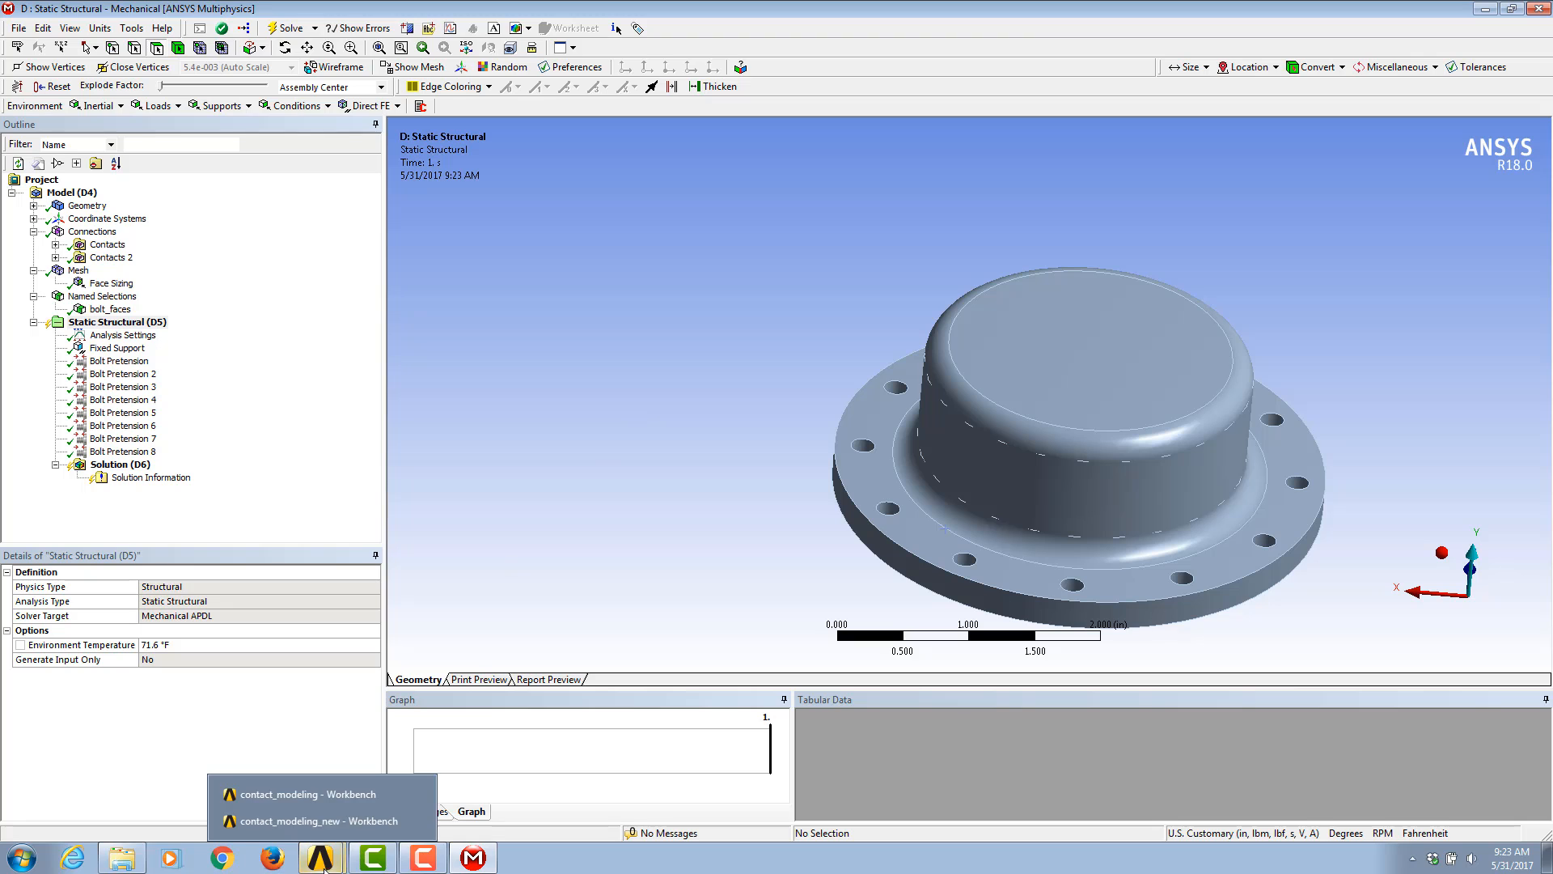
click(346, 800)
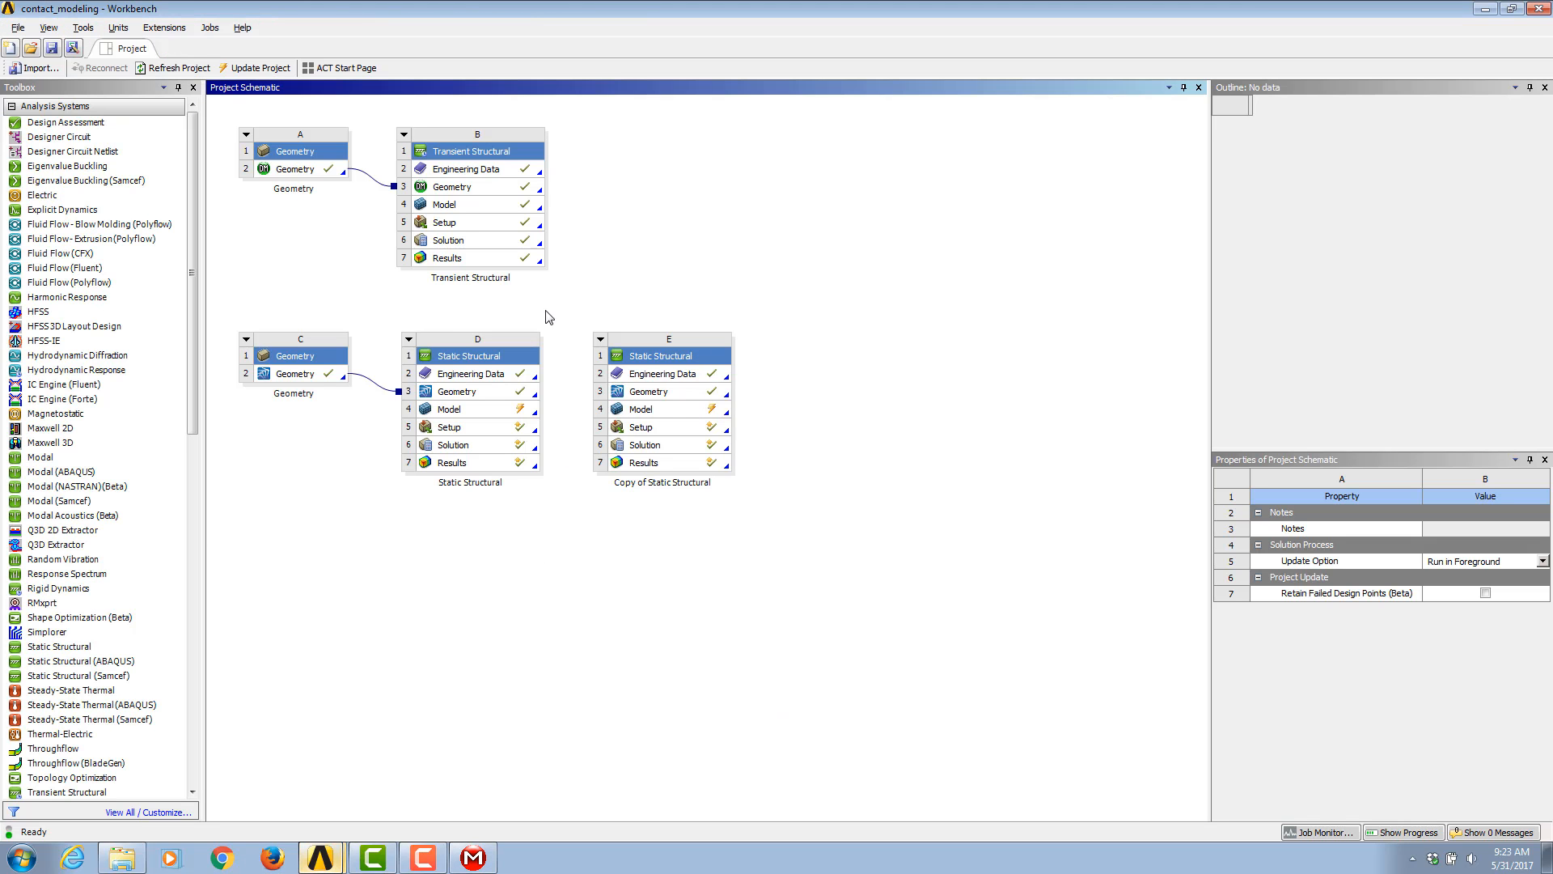
double_click(468, 432)
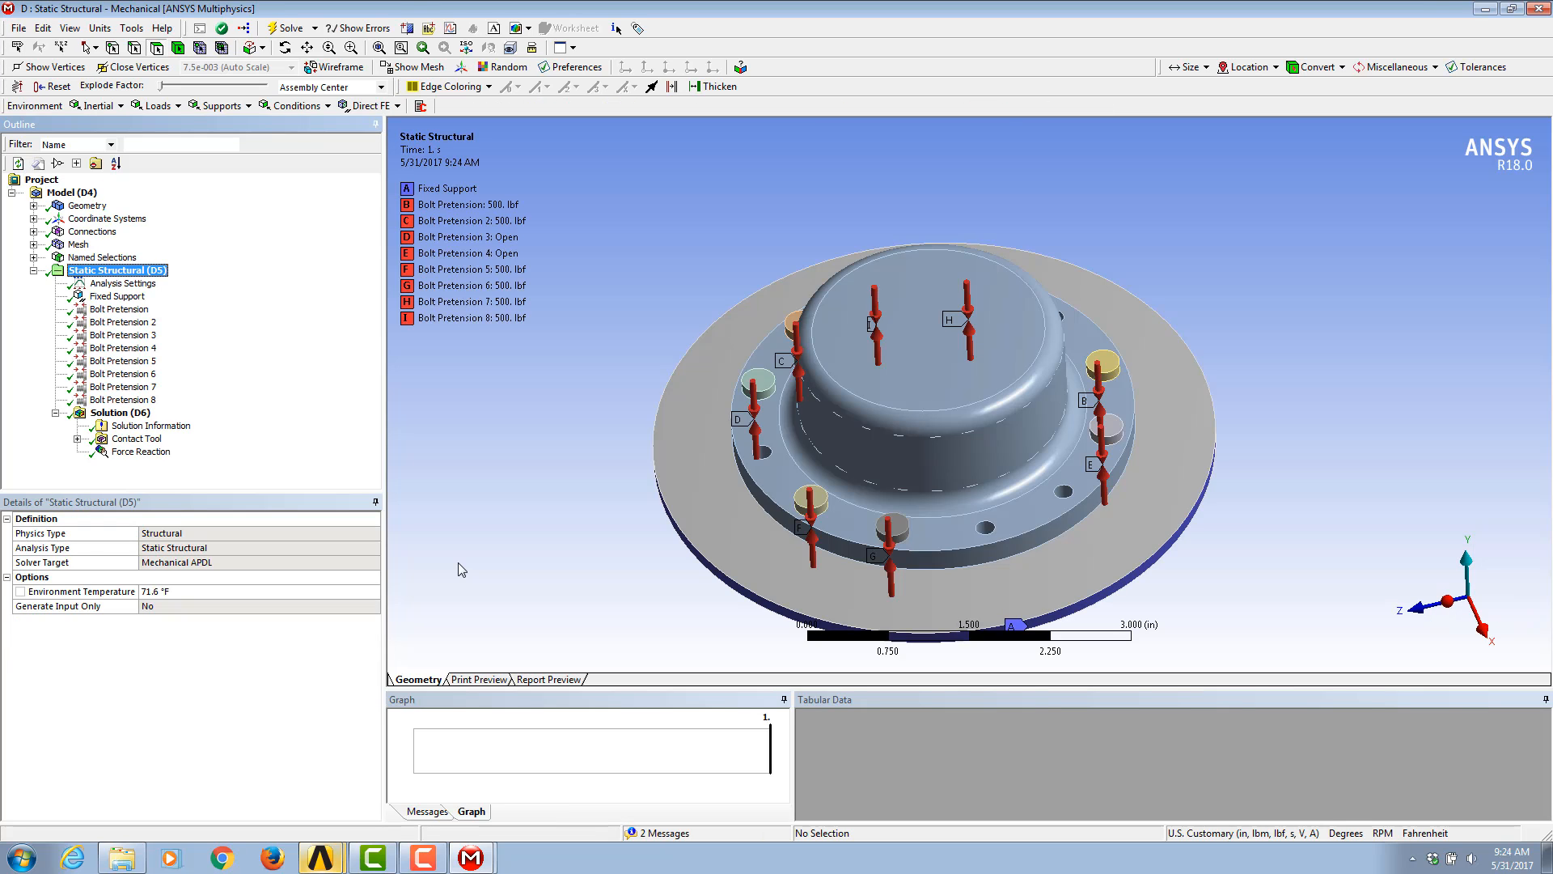
Step: Examine the eight bolt pretensions one by one for their location and definition, ending with all loads of the Static Structural environment displayed
middle_drag(817, 380, 662, 371)
click(119, 309)
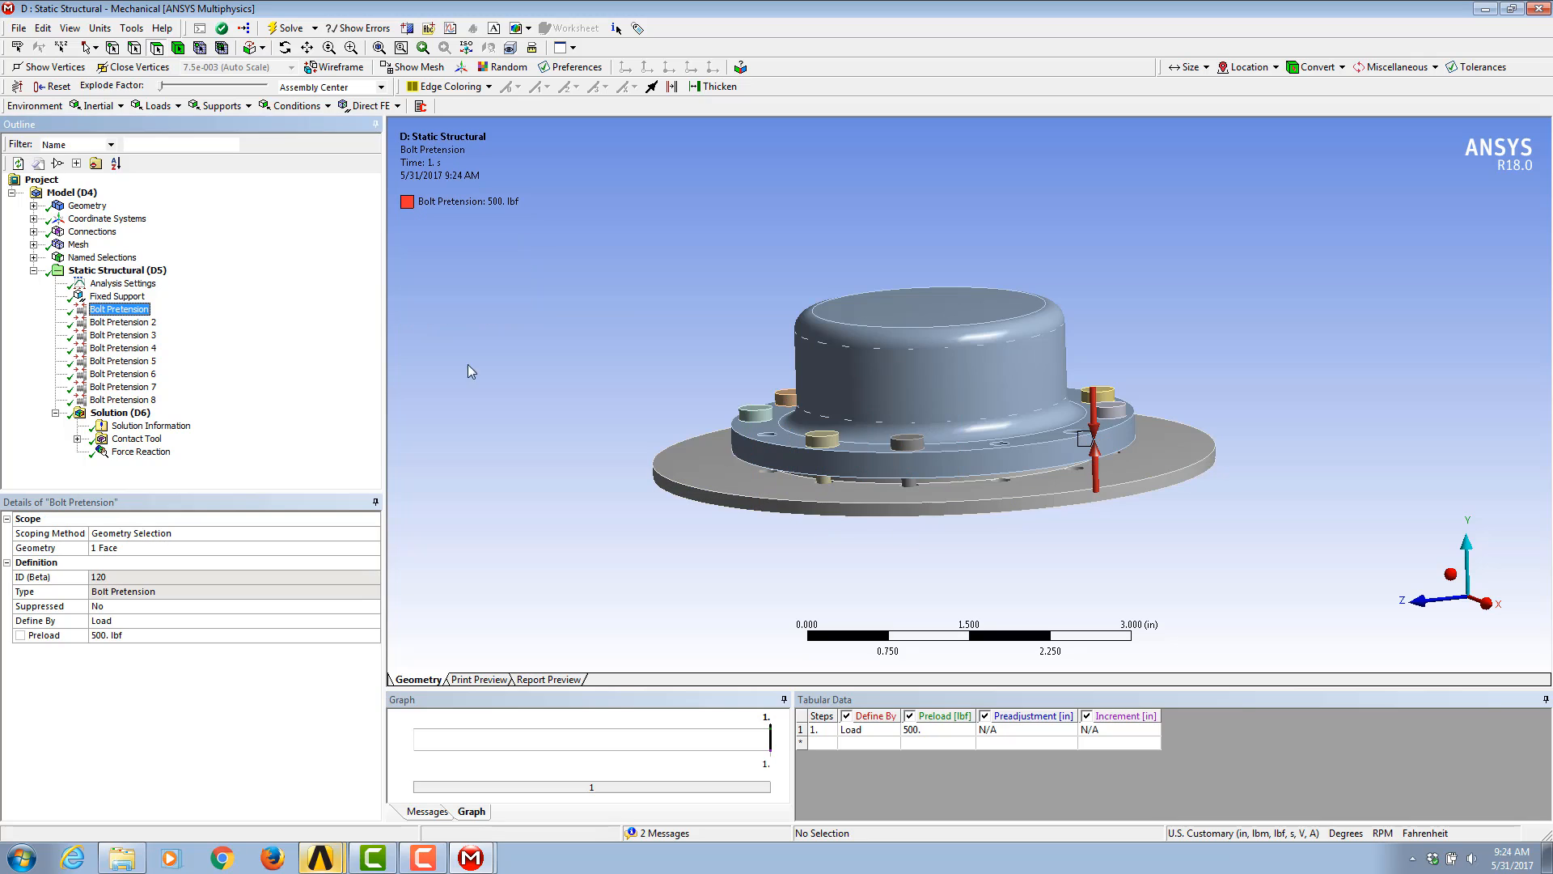
key(Down)
key(Down)
key(Down)
key(Down)
key(Down)
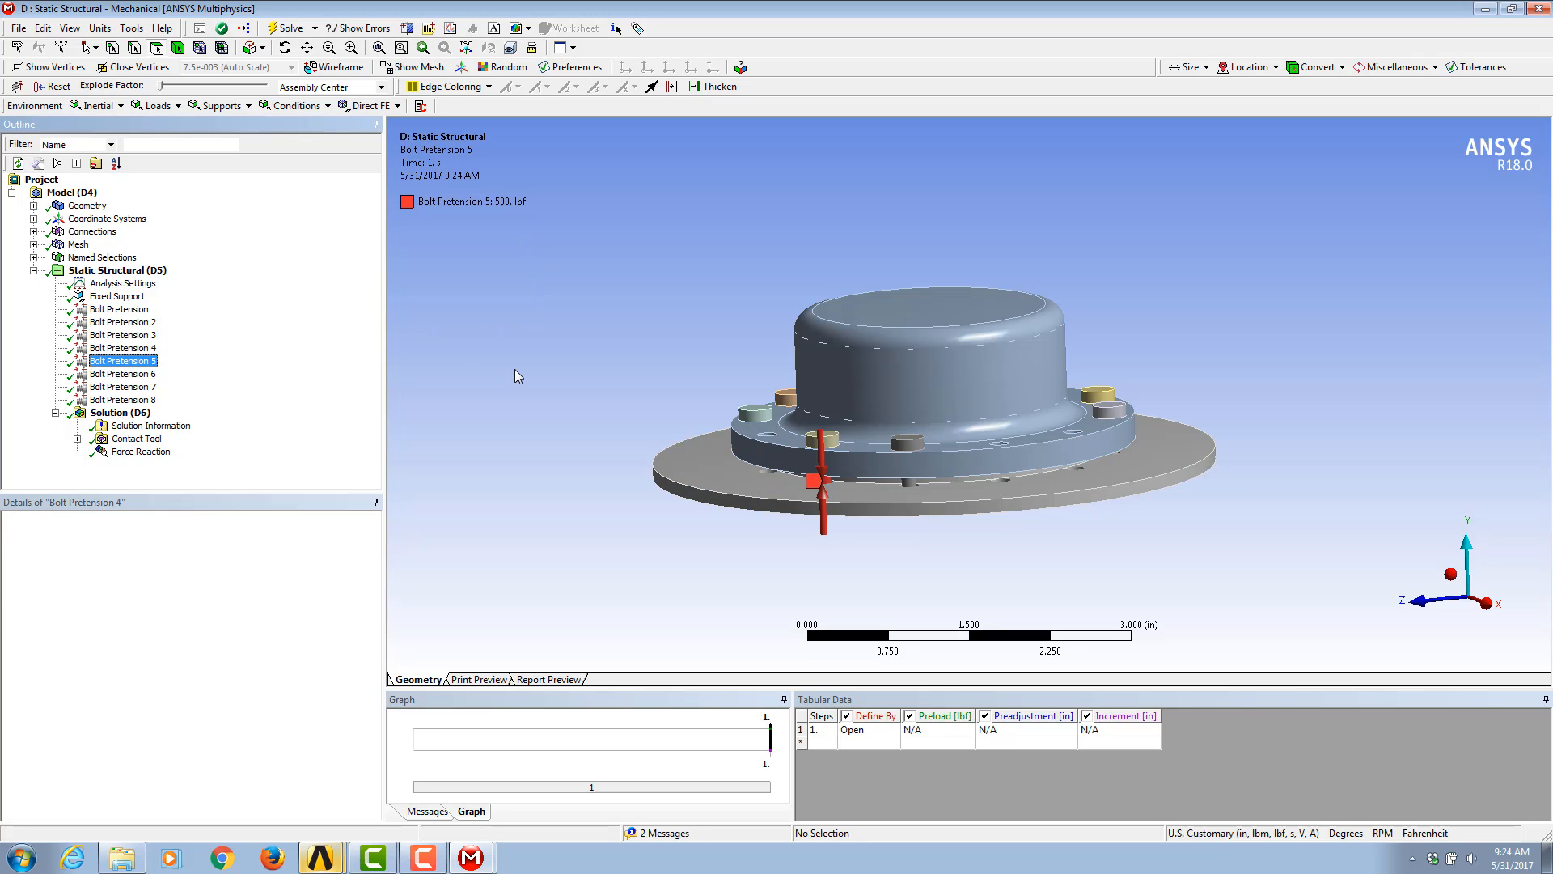
key(Down)
key(Down)
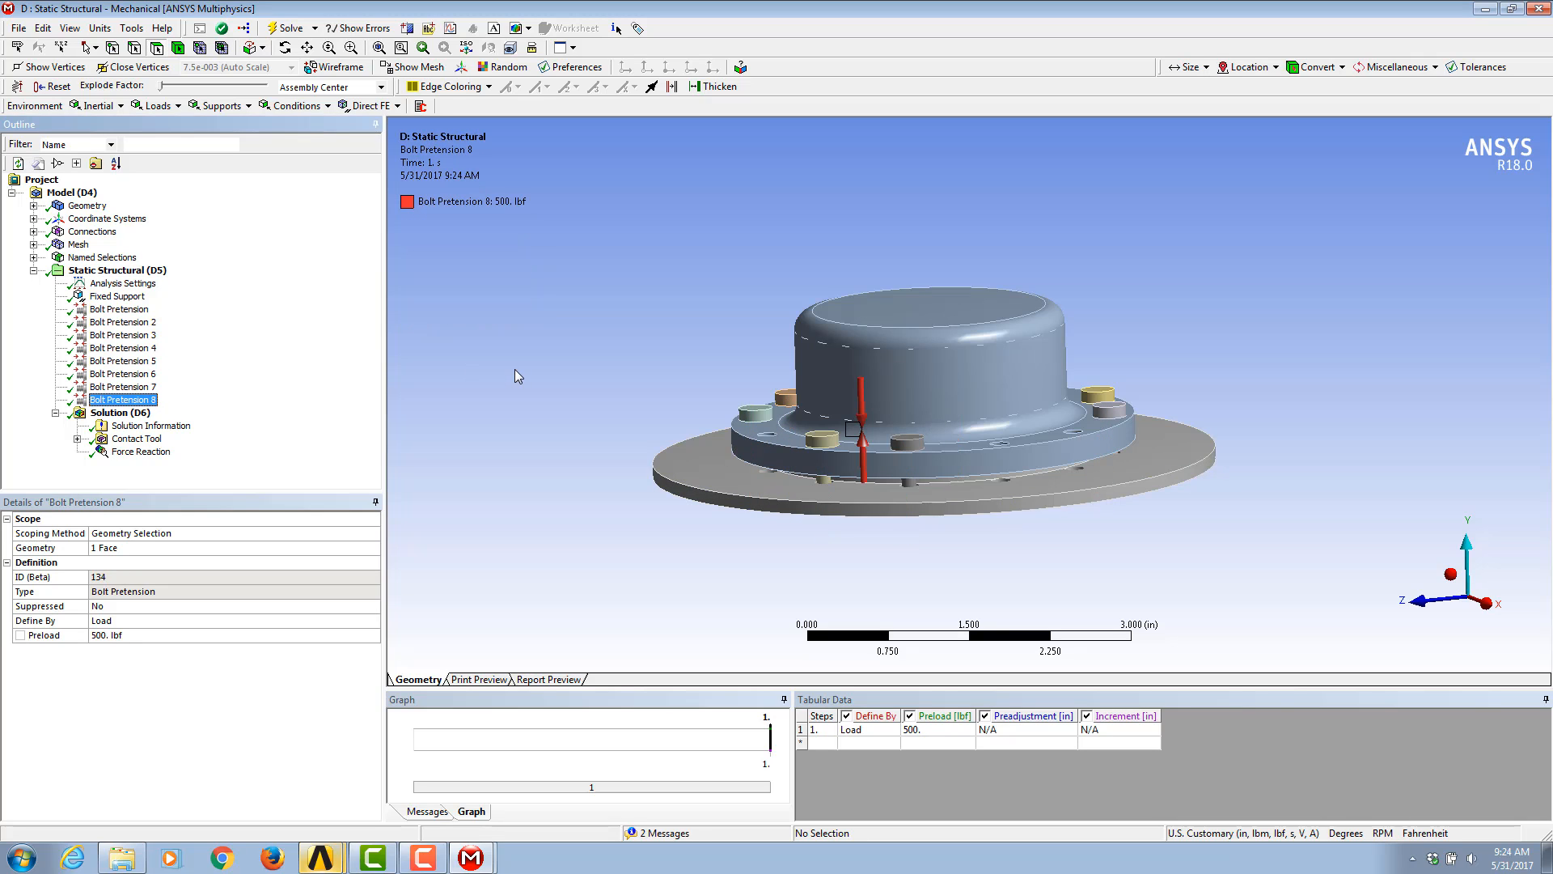
key(Up)
key(Up)
key(Up)
key(Up)
key(Up)
key(Up)
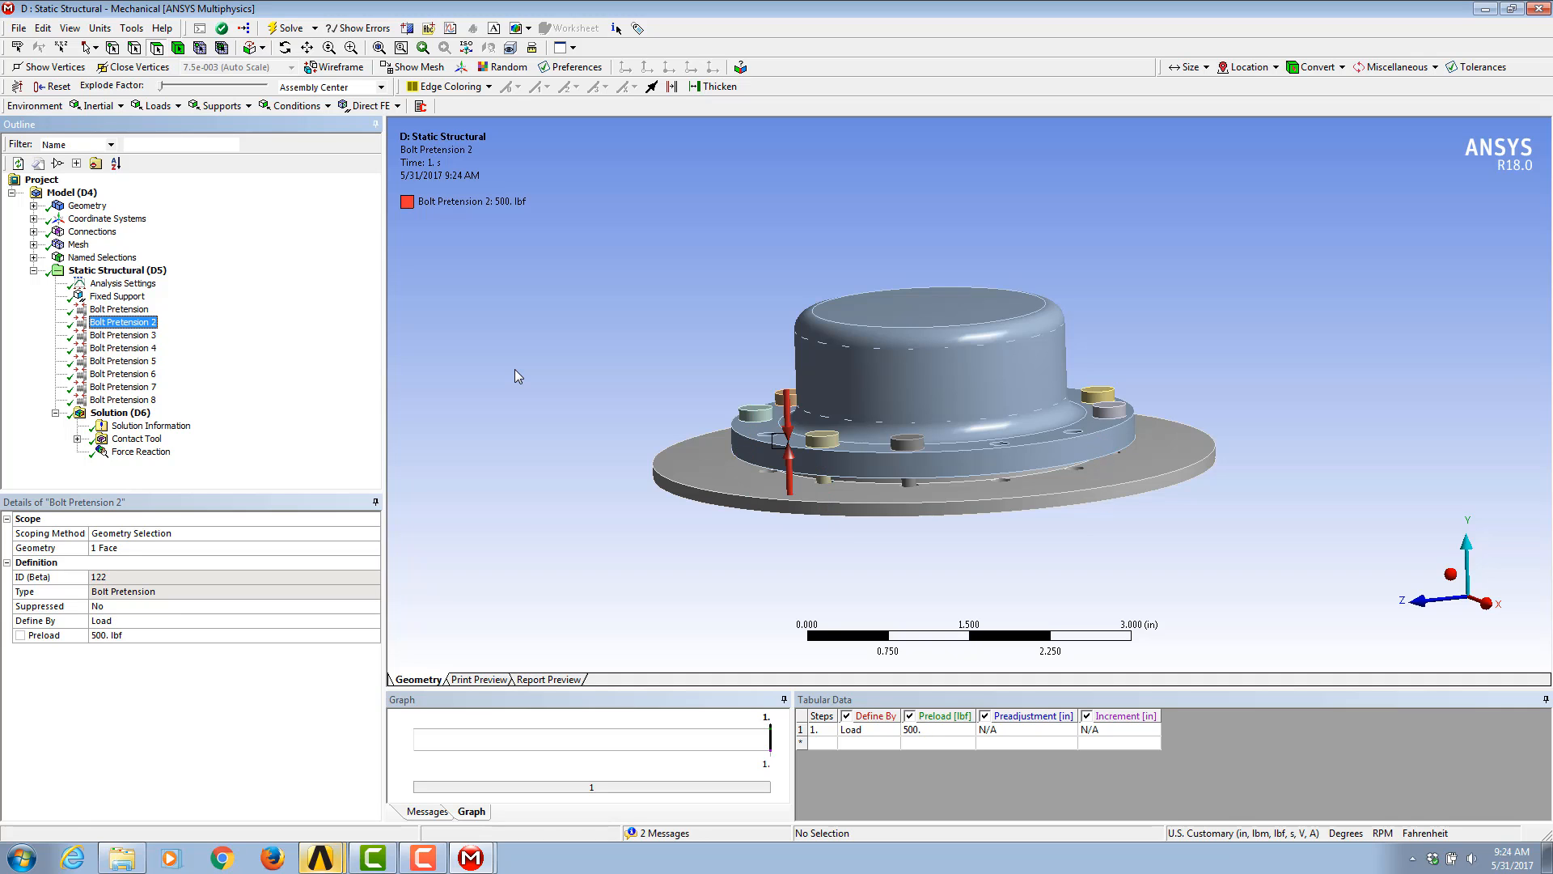
key(Up)
key(Up)
key(Up)
key(Up)
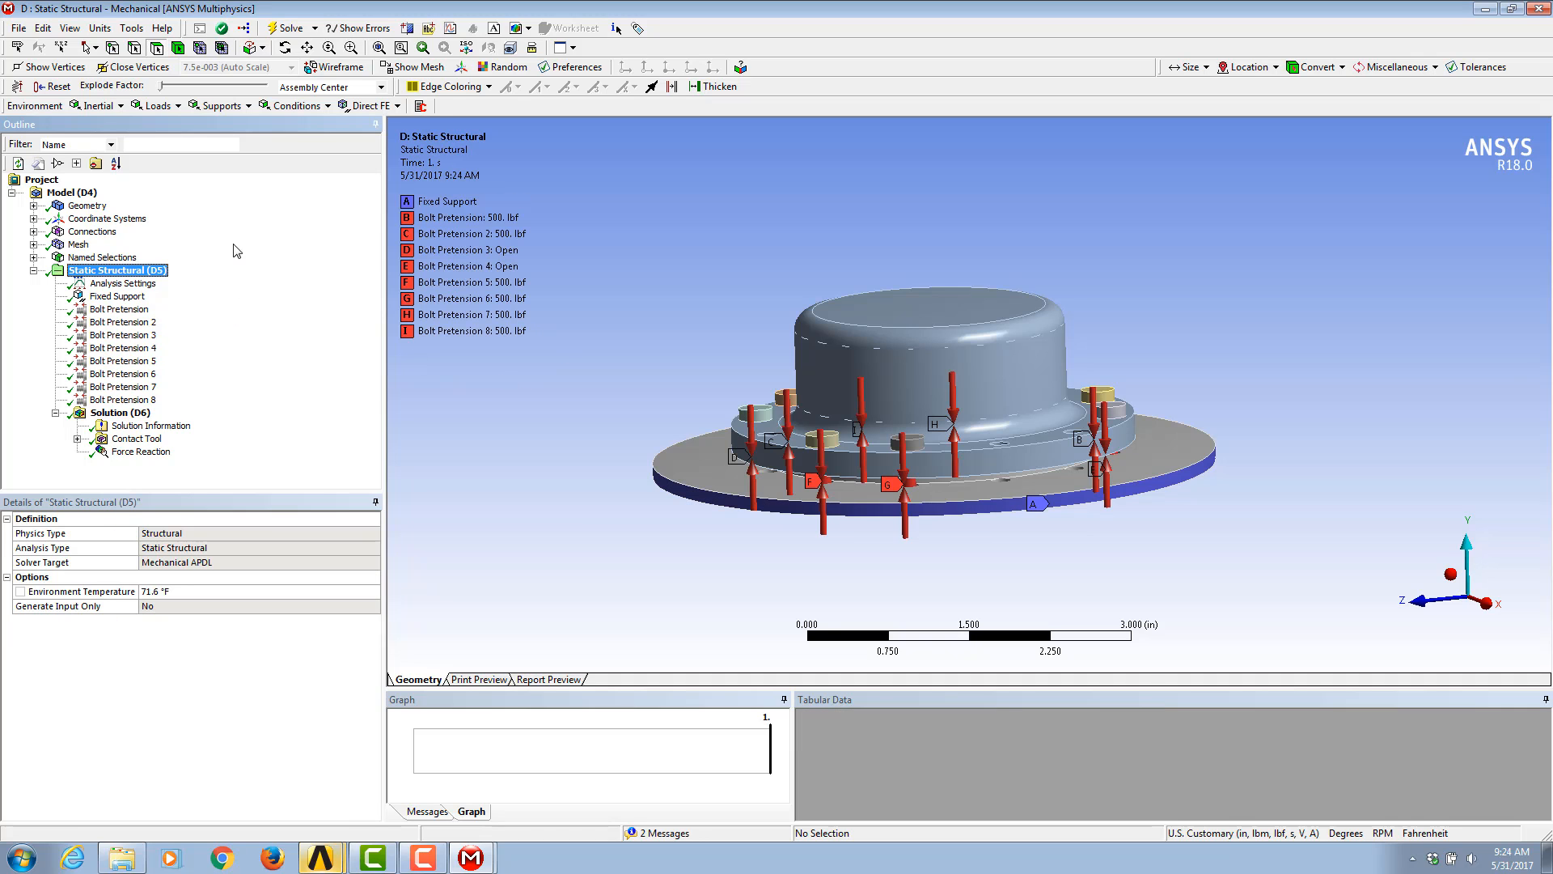
Step: Display the fixed support and bolt pretensions in random colors to tell them apart
mouse_move(501, 263)
middle_down()
mouse_move(641, 288)
mouse_move(479, 255)
middle_up()
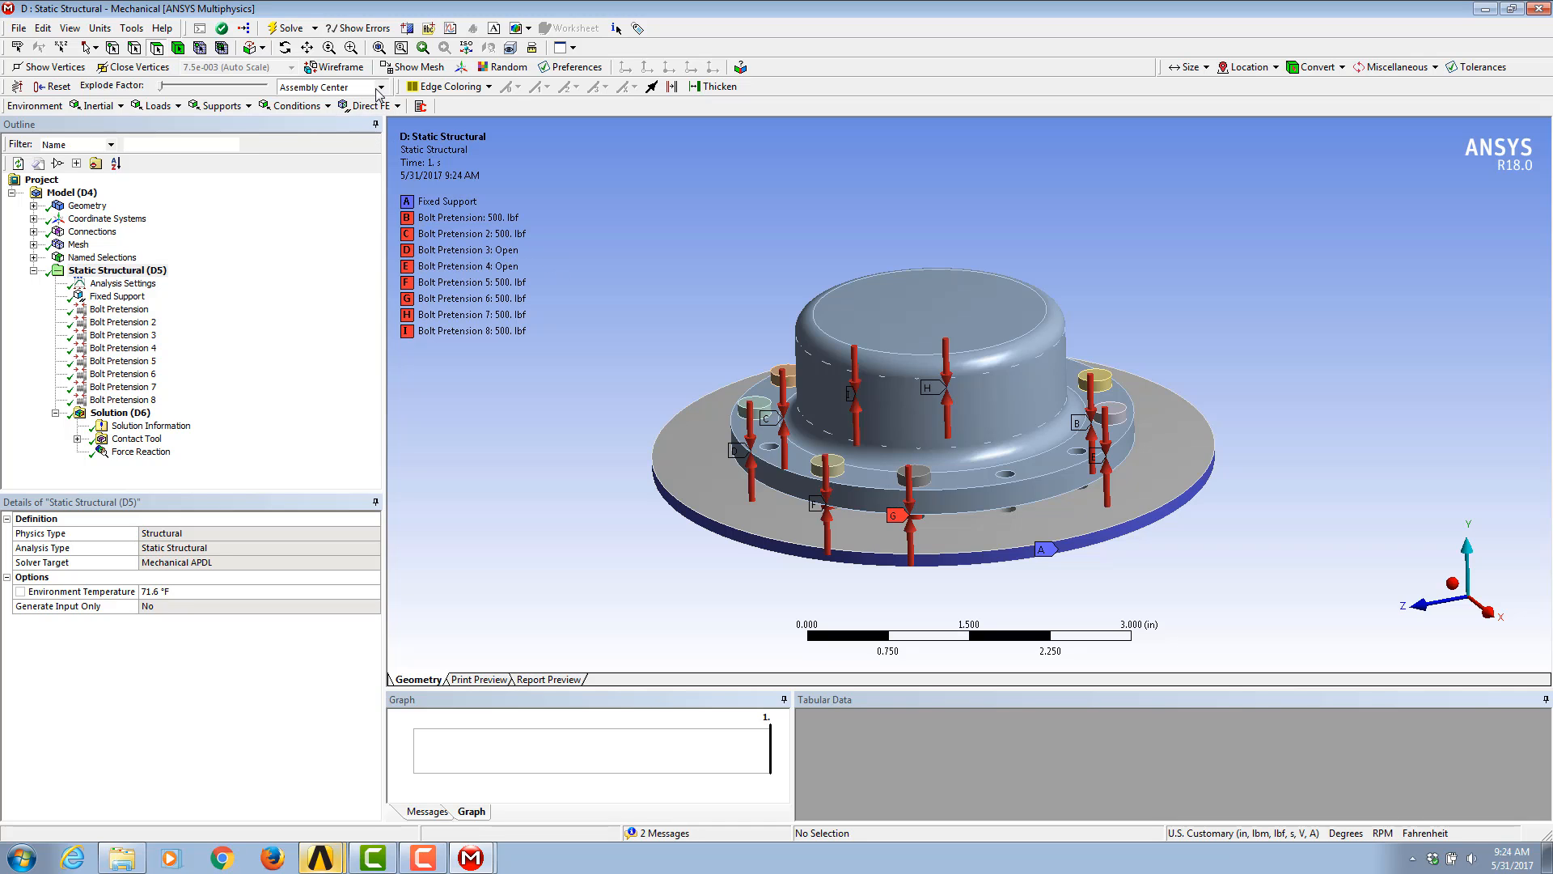
middle_drag(848, 395, 874, 450)
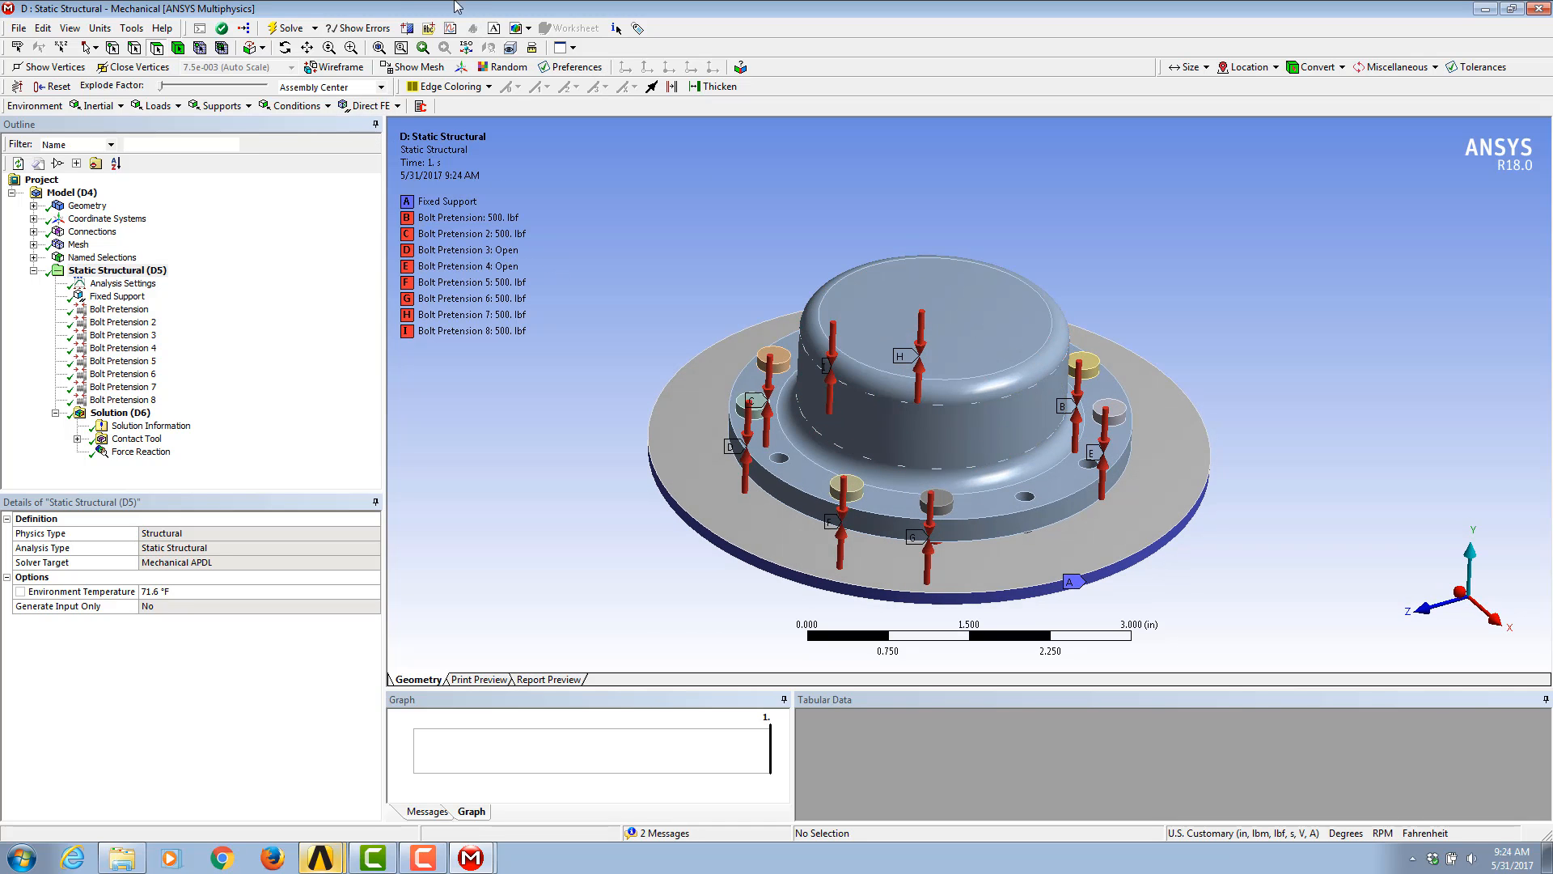
click(497, 71)
middle_drag(558, 154, 745, 180)
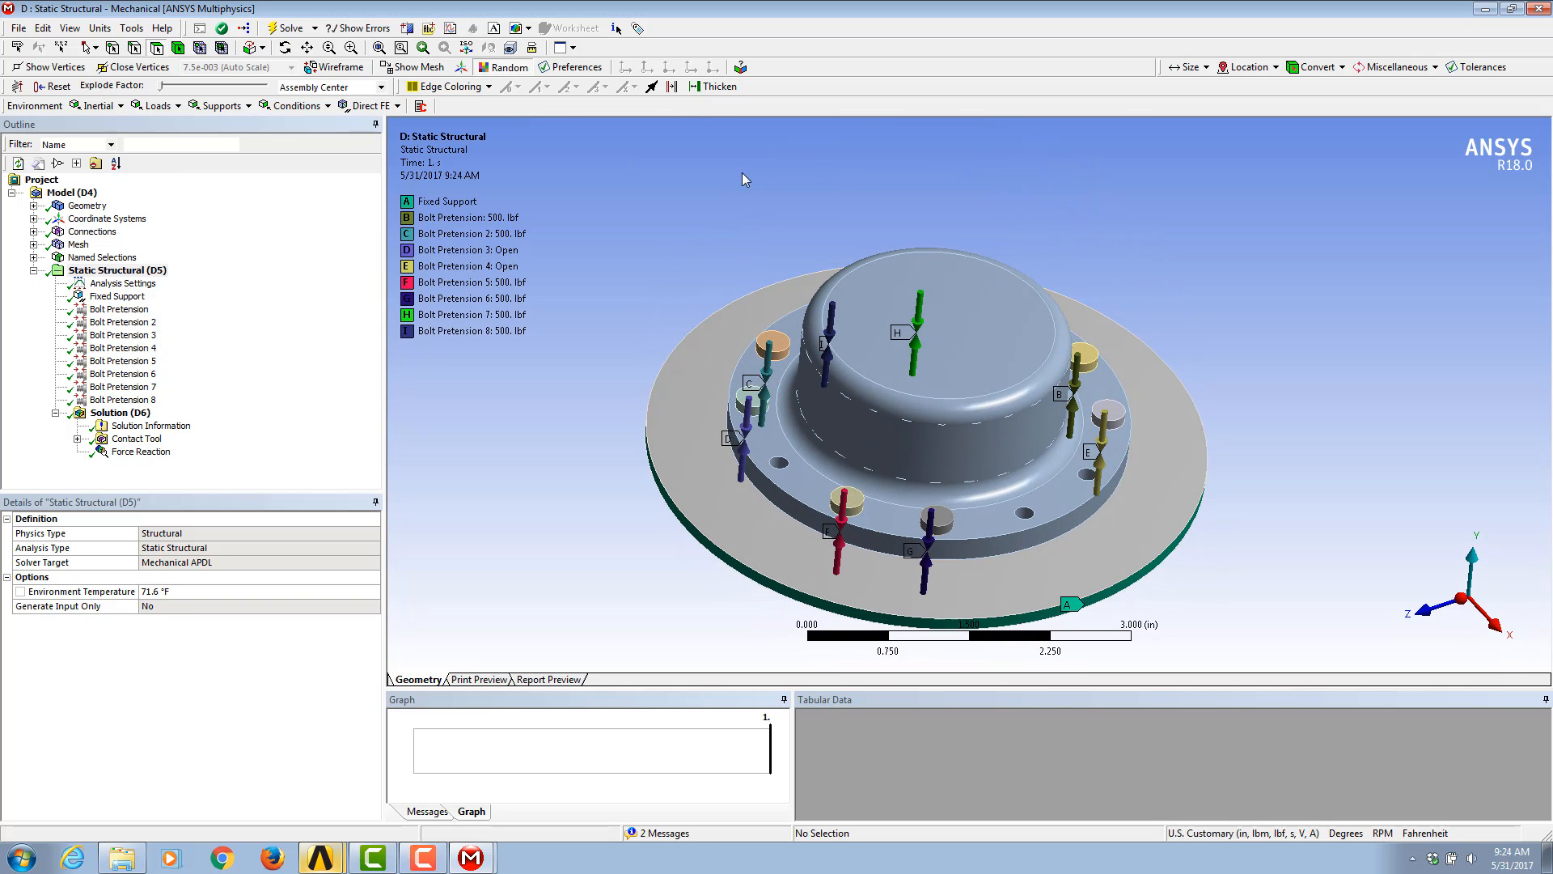
Step: Turn off the random load colors and add a Contact Tool to the solution, scoped only to the frictional Solid1-to-Solid2 contact
click(525, 69)
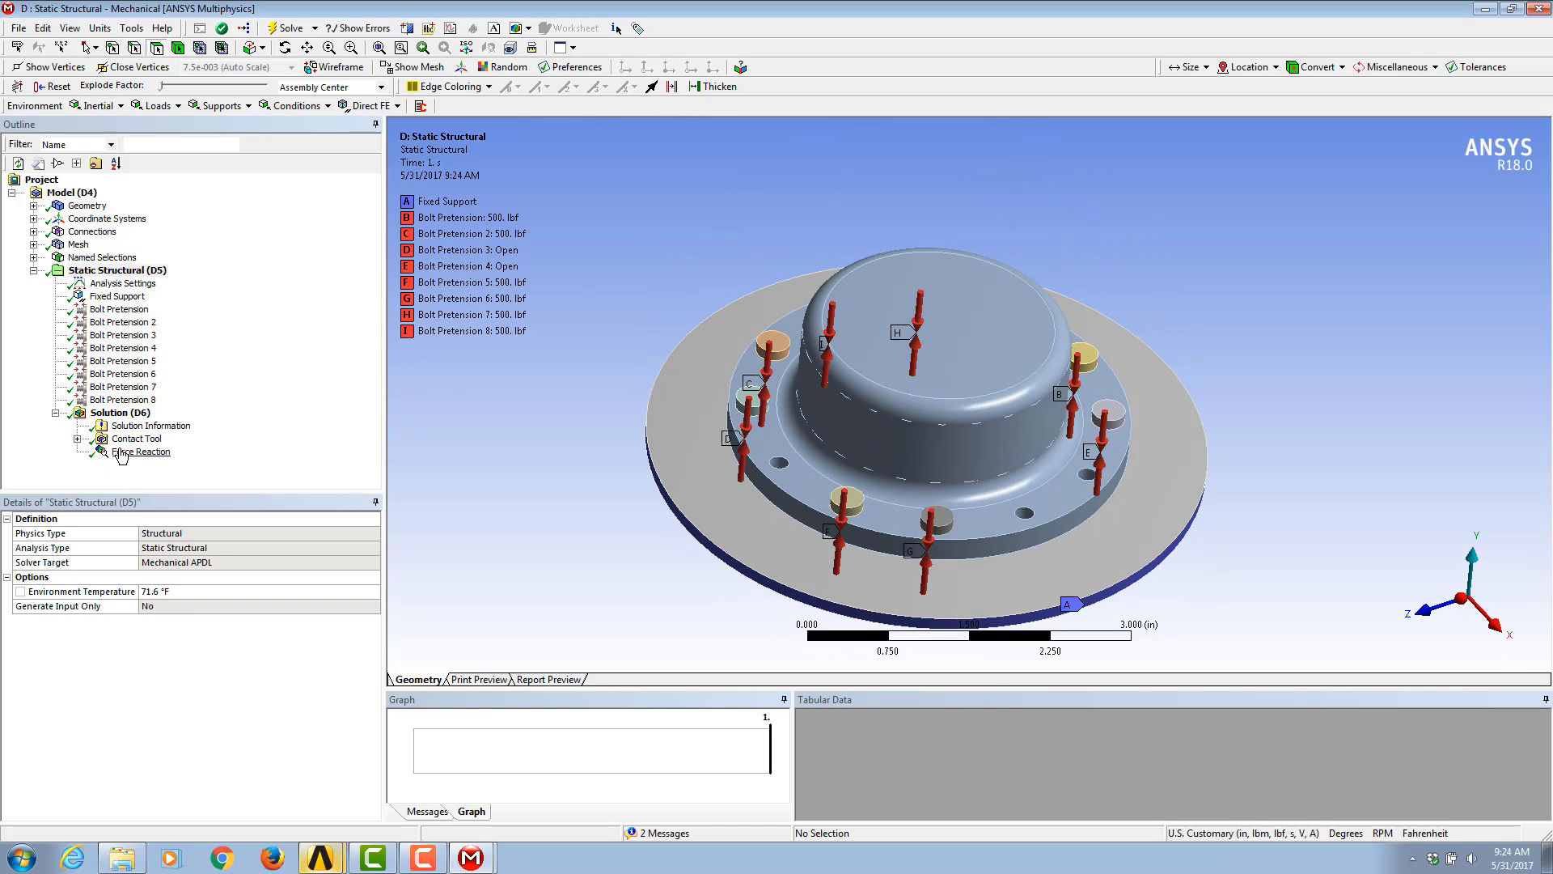
click(102, 414)
middle_drag(796, 447, 817, 319)
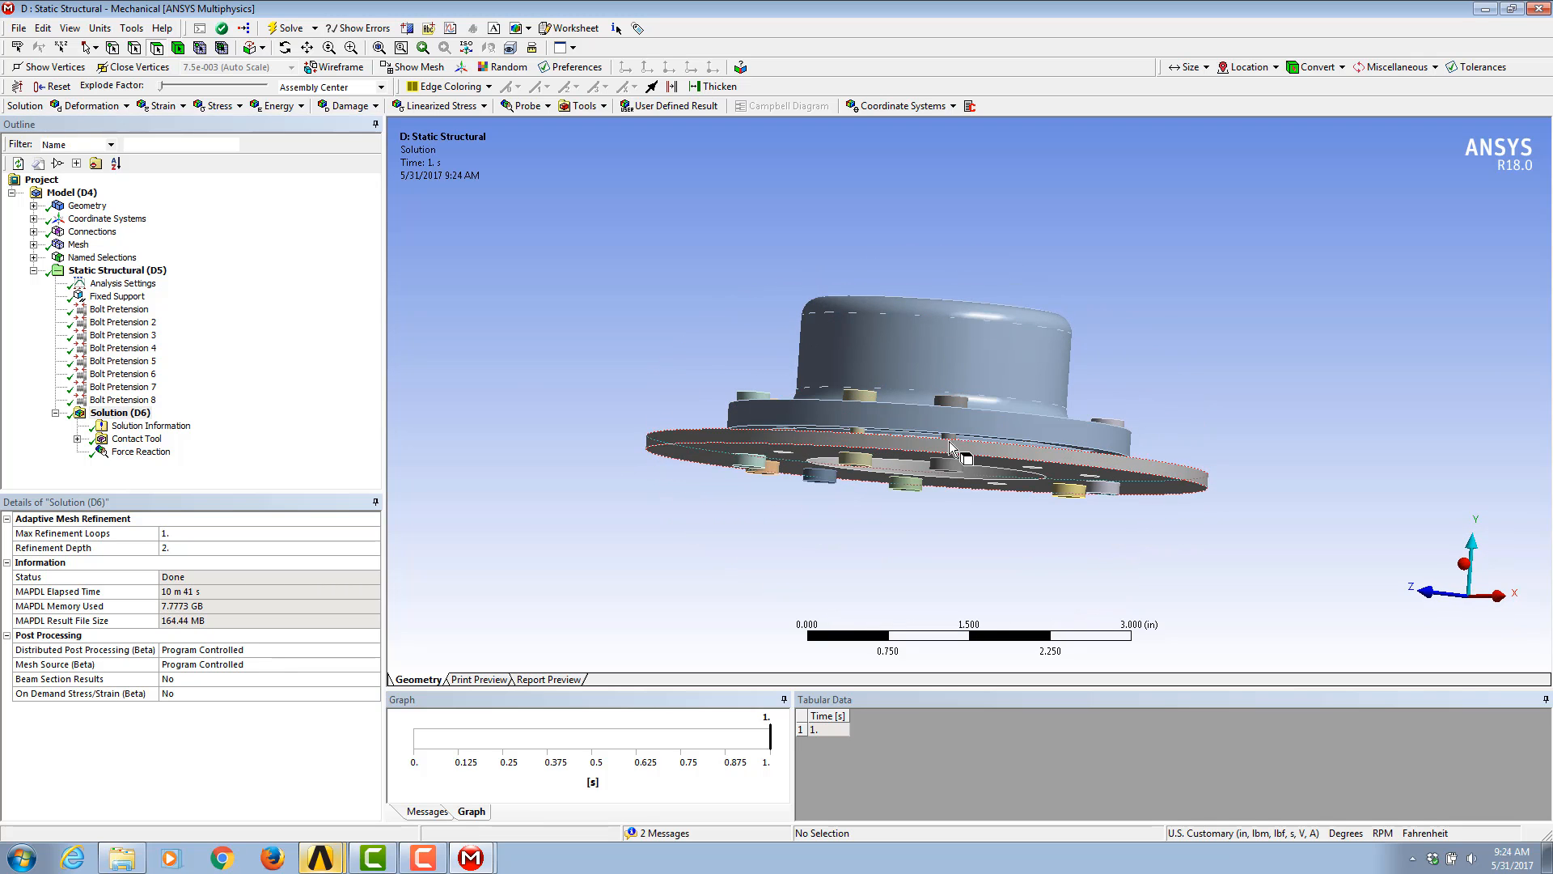
middle_drag(1021, 455, 1013, 506)
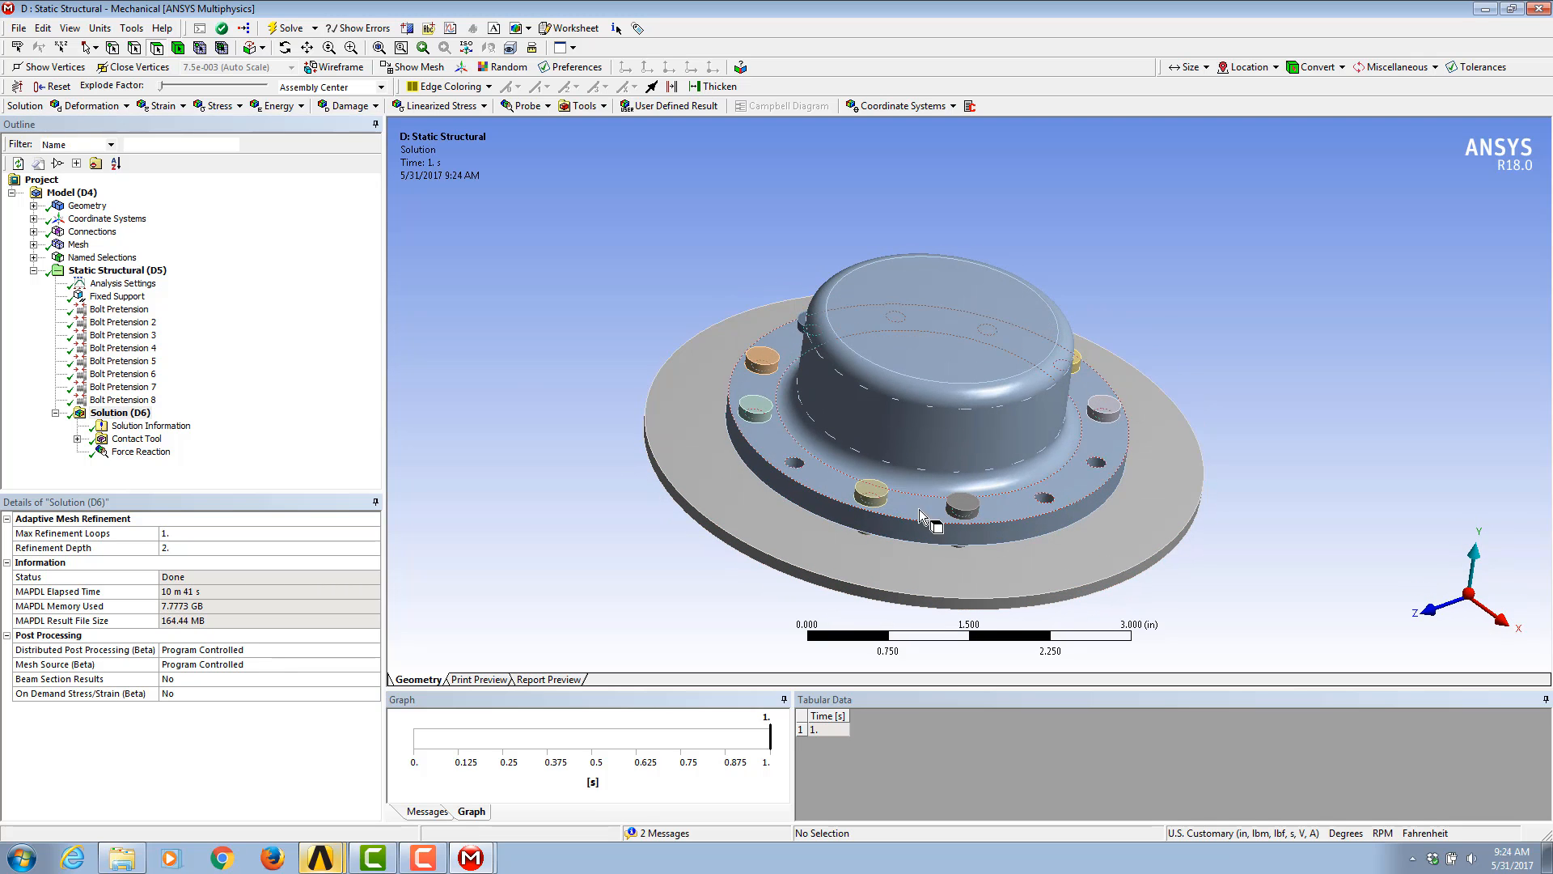
click(584, 106)
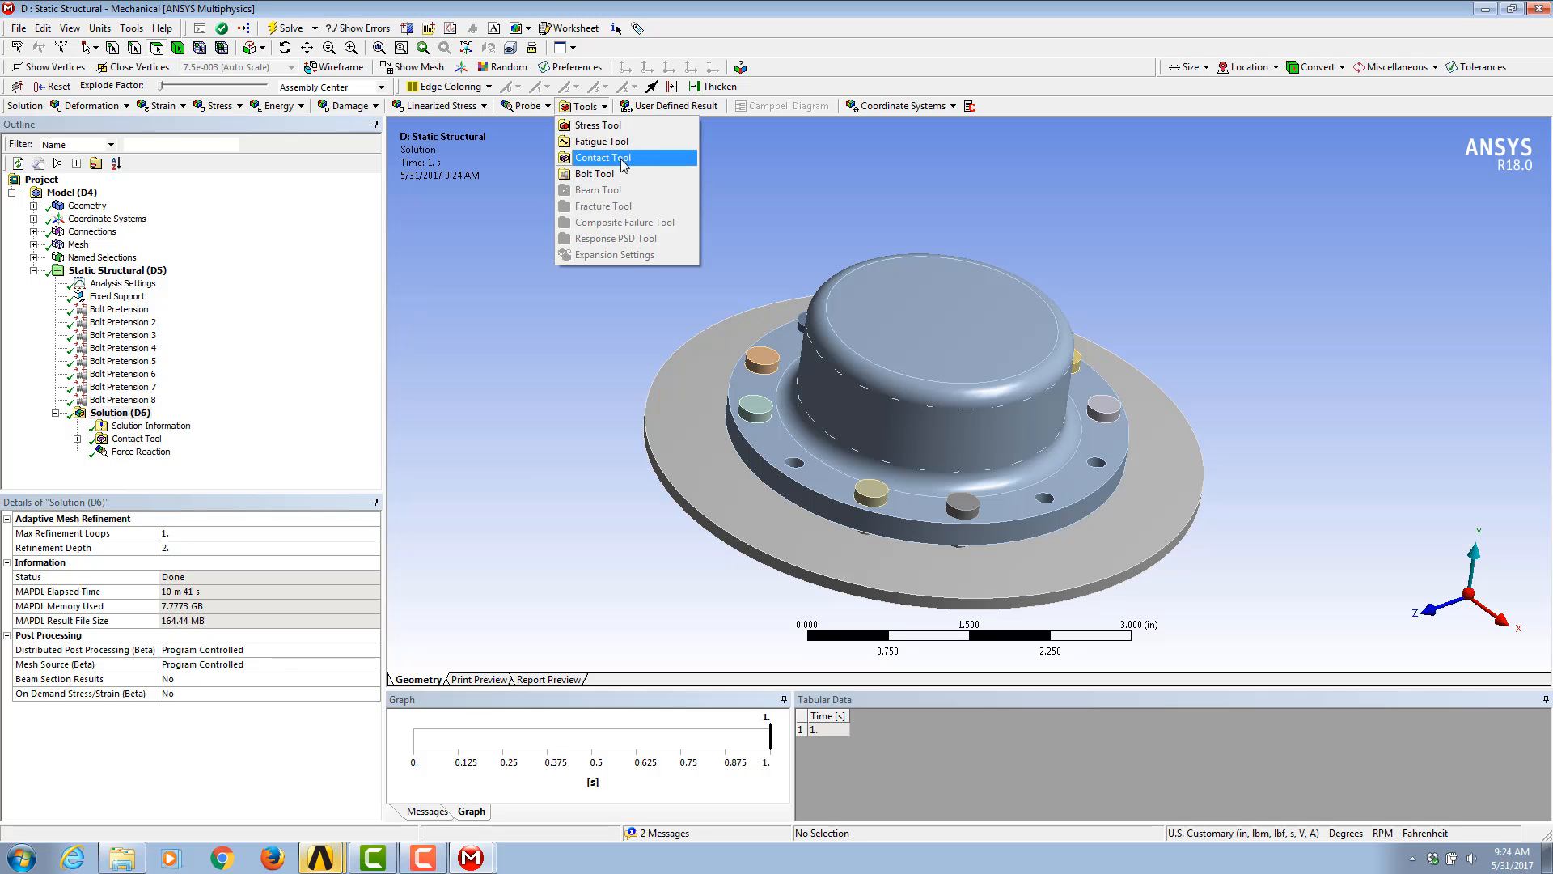
click(623, 166)
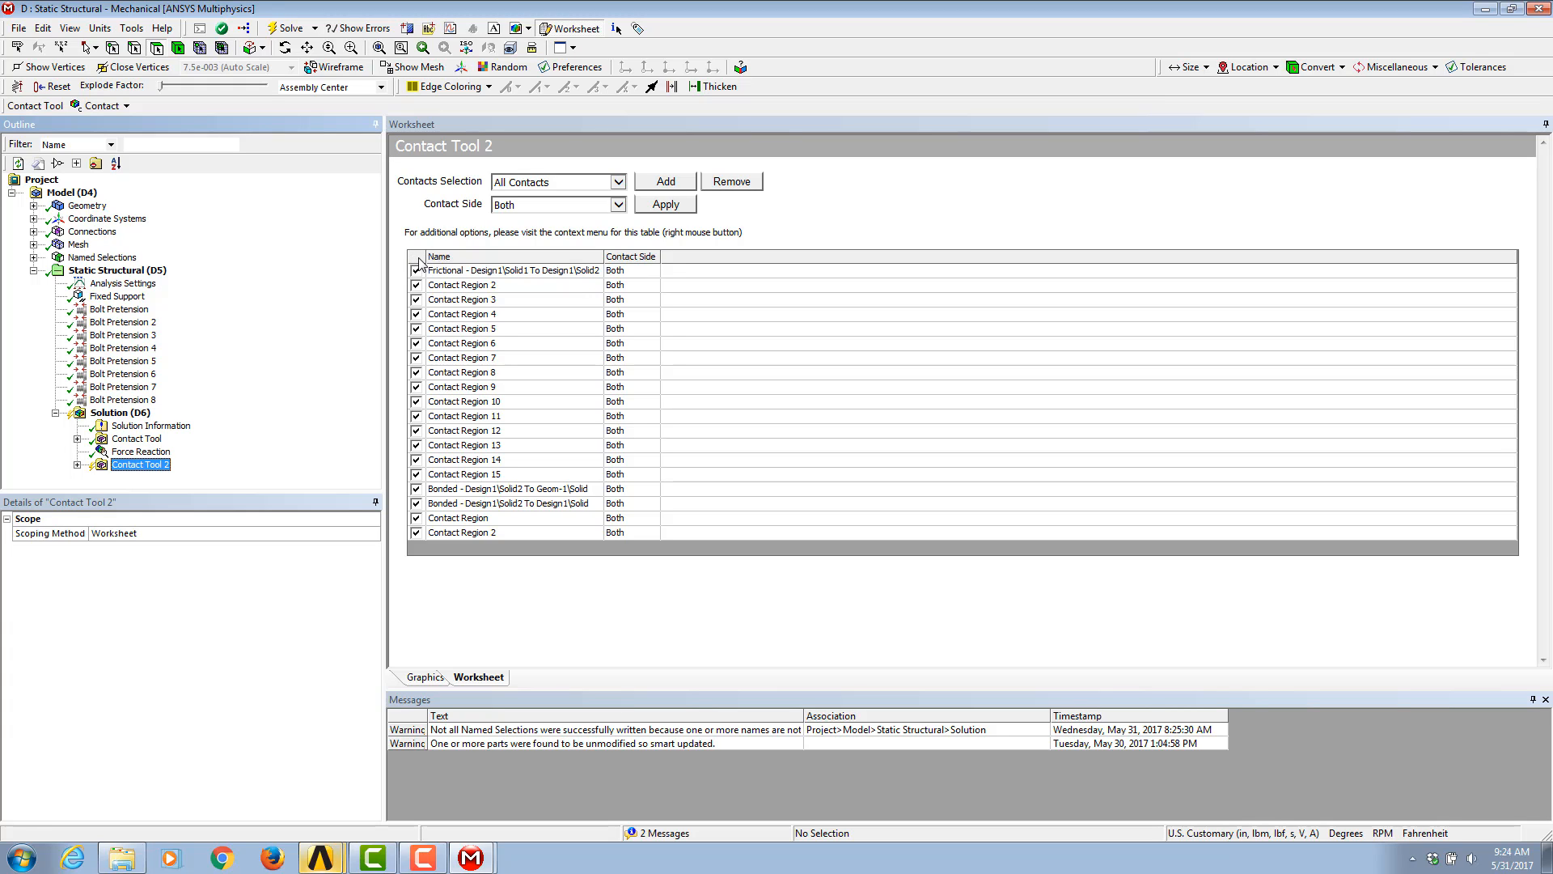
click(417, 263)
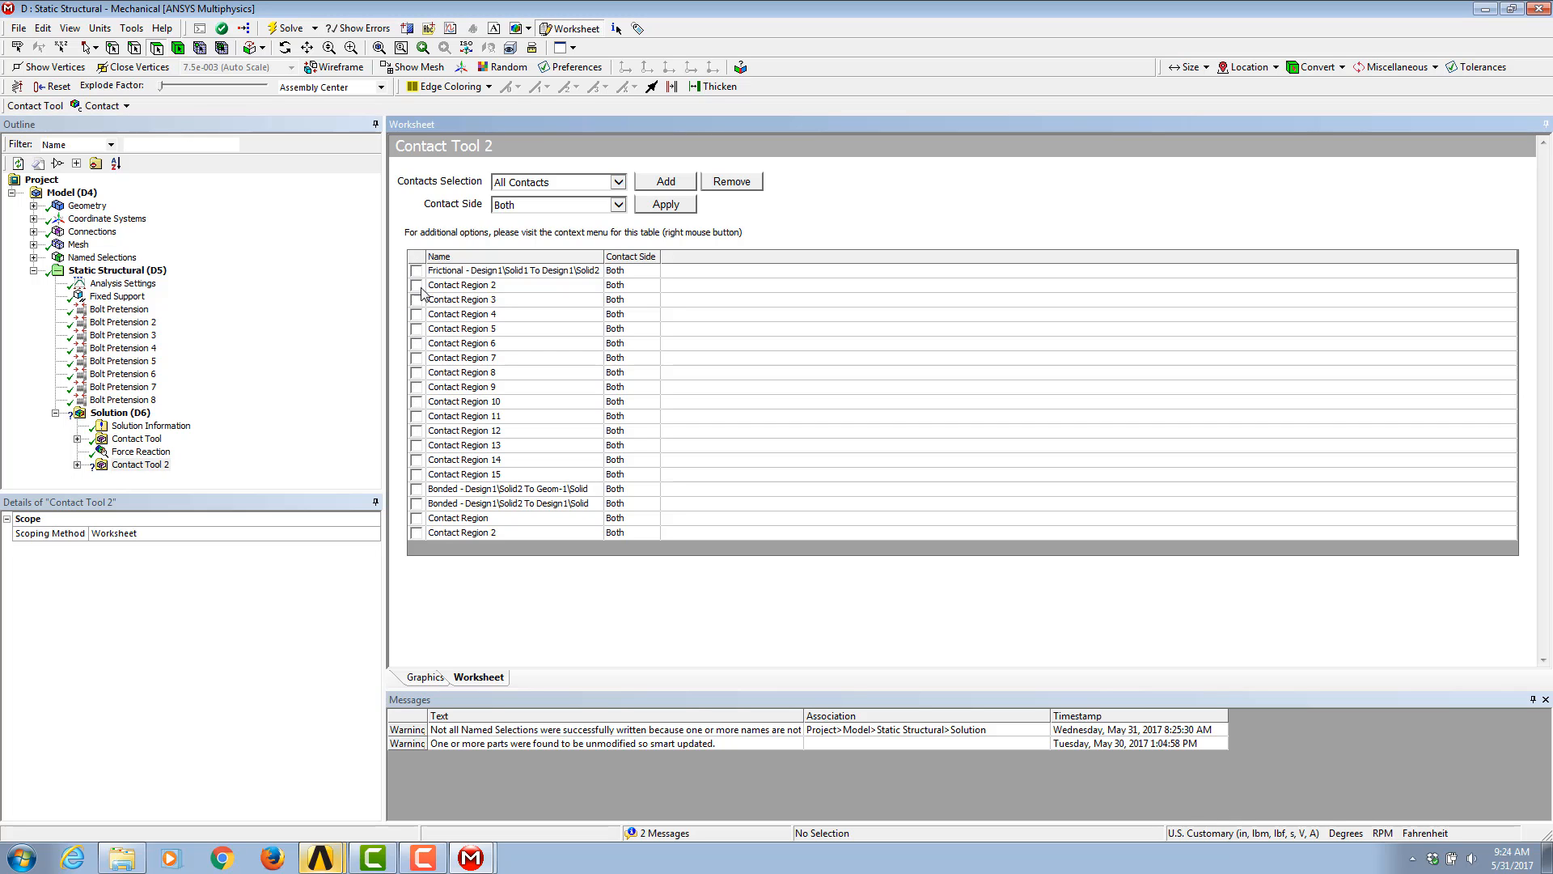
Step: Add a Pressure result to the new contact tool alongside Status and evaluate all results
click(78, 465)
click(145, 478)
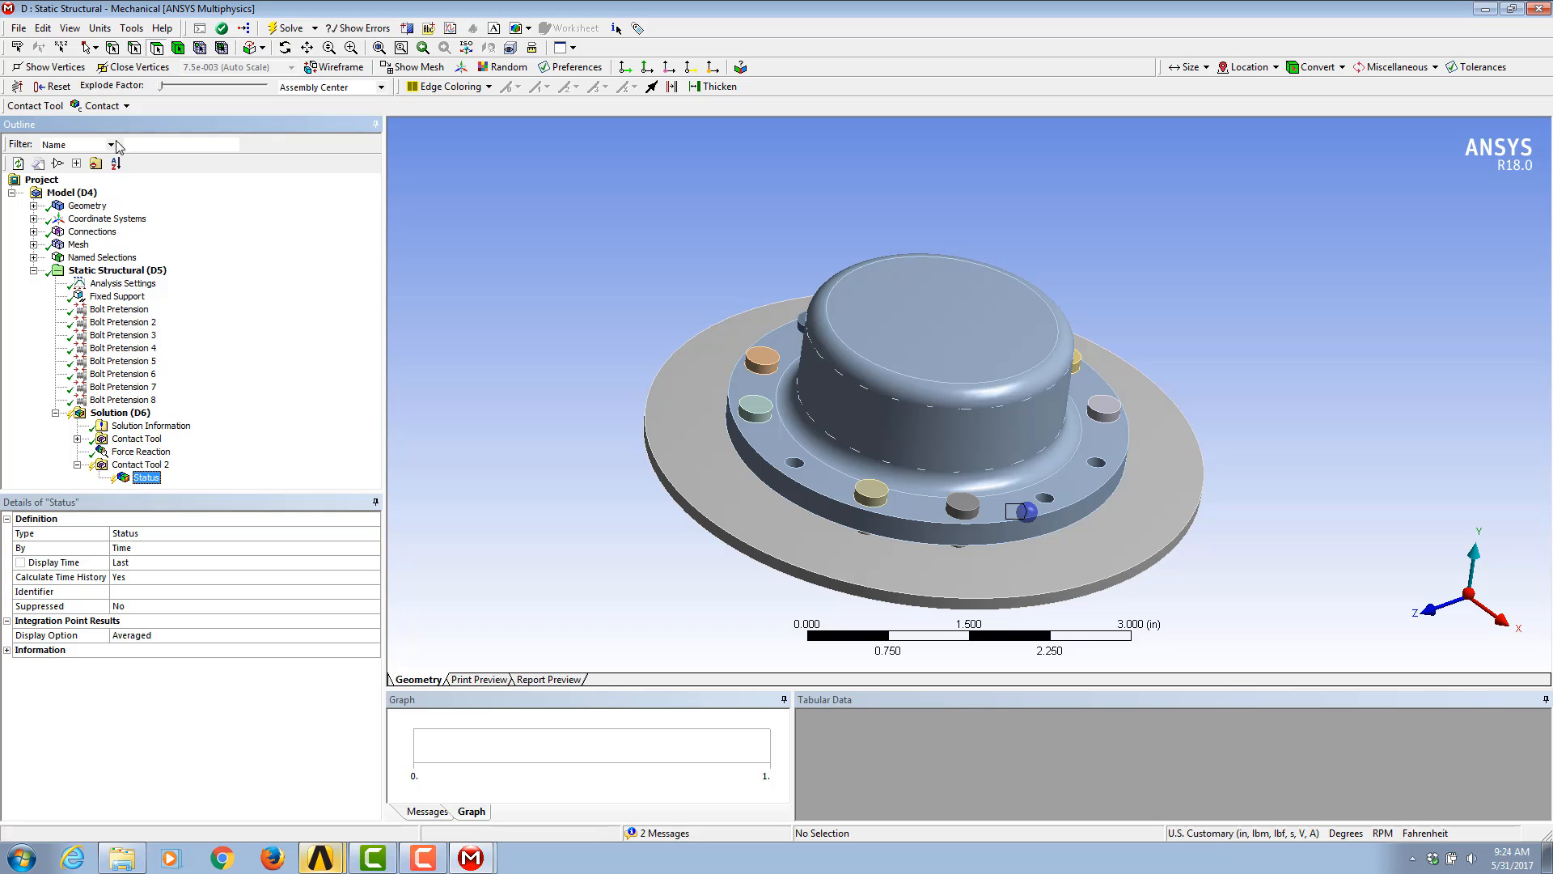
click(102, 109)
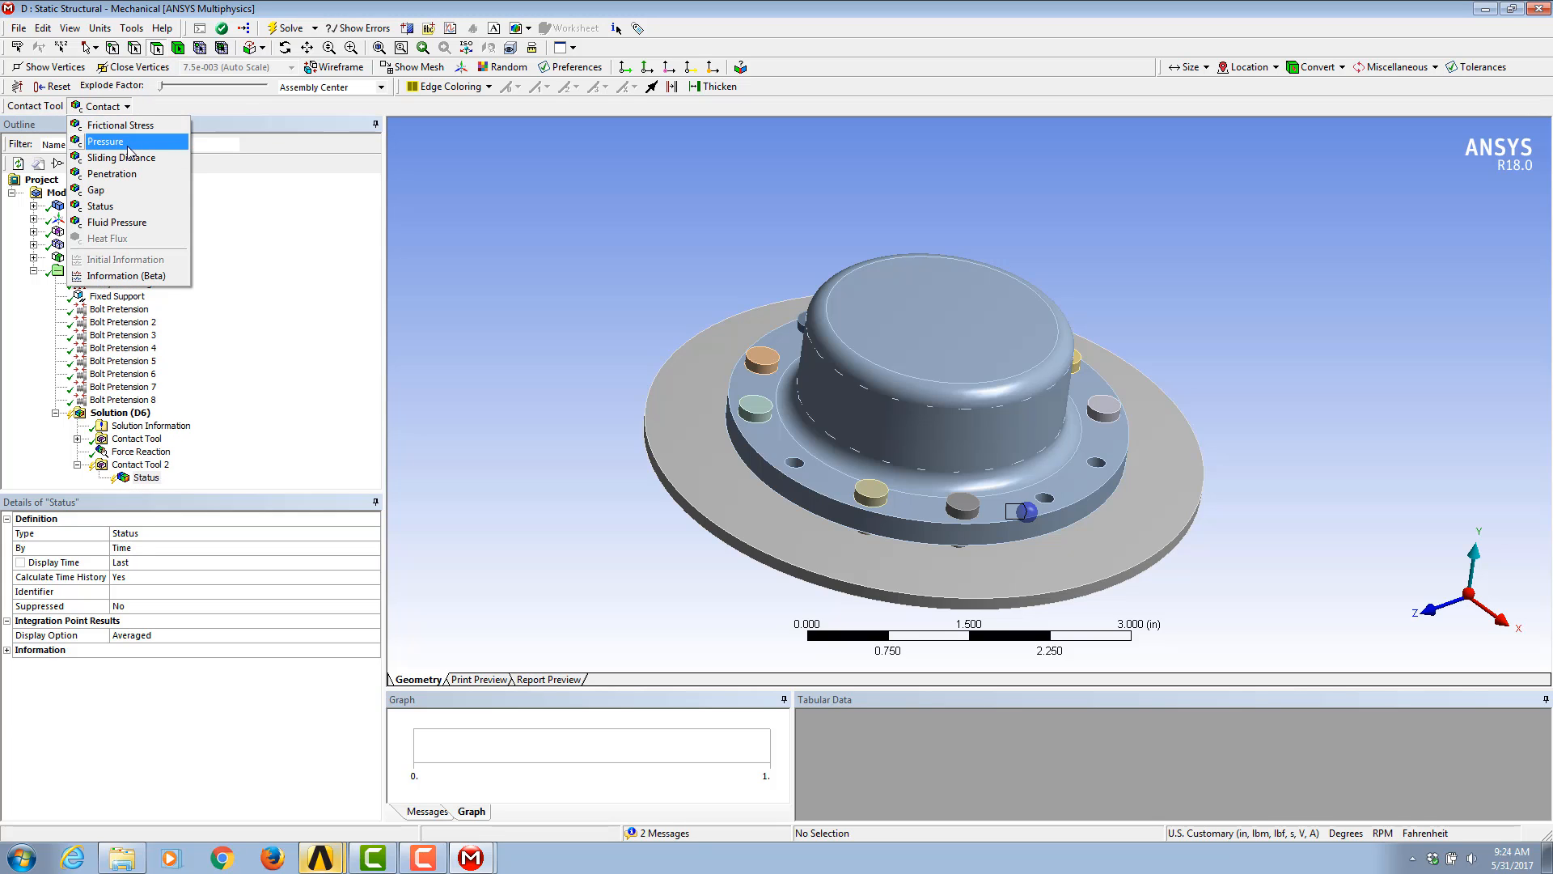
click(128, 144)
right_click(156, 479)
click(186, 510)
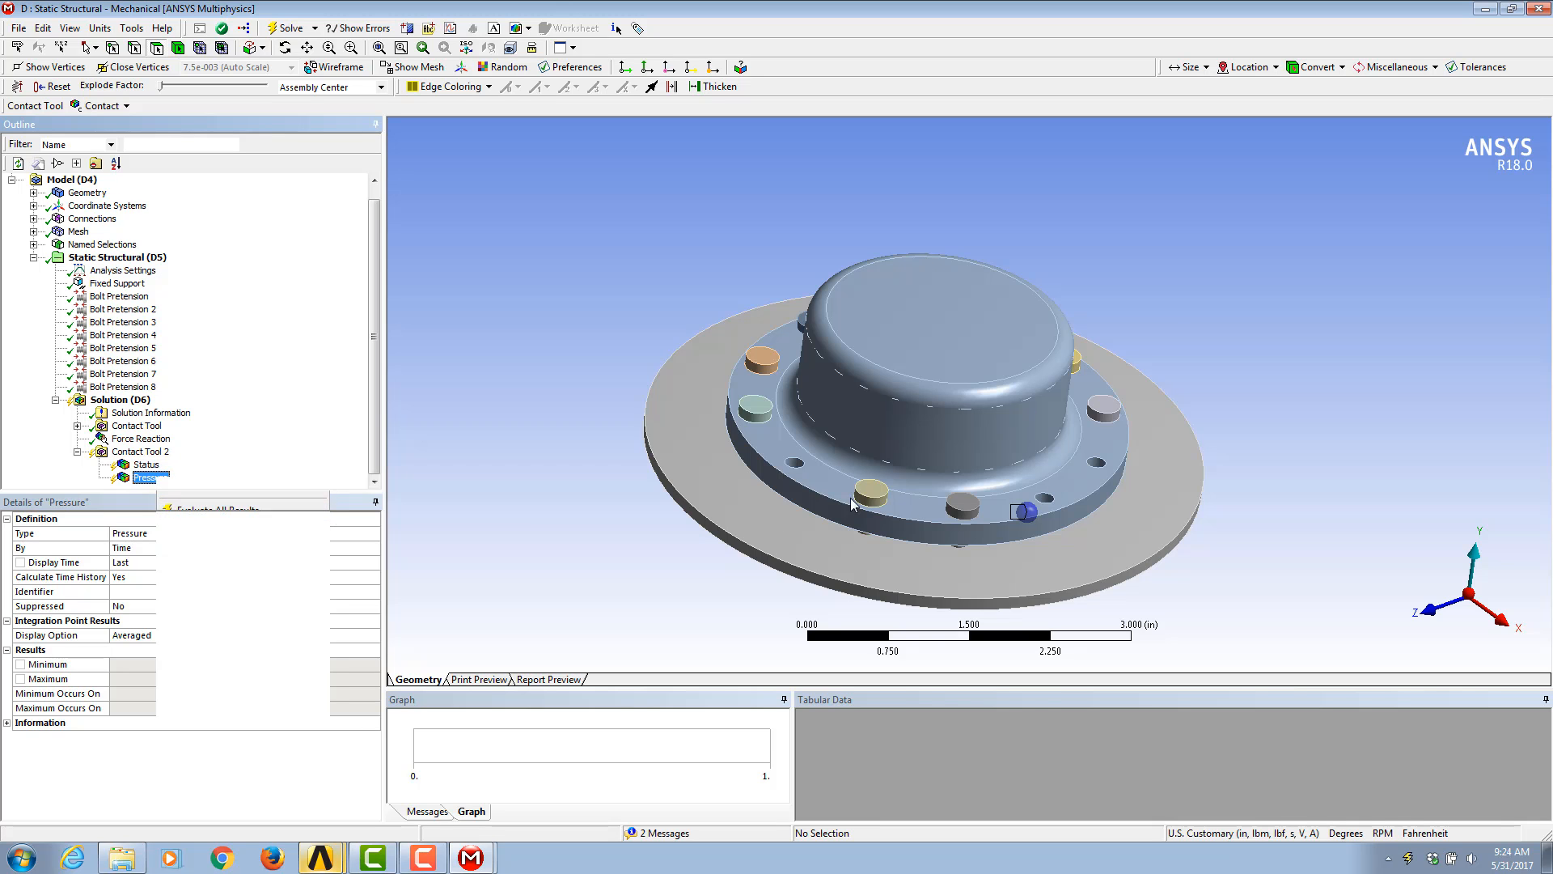
middle_drag(1071, 524, 1271, 459)
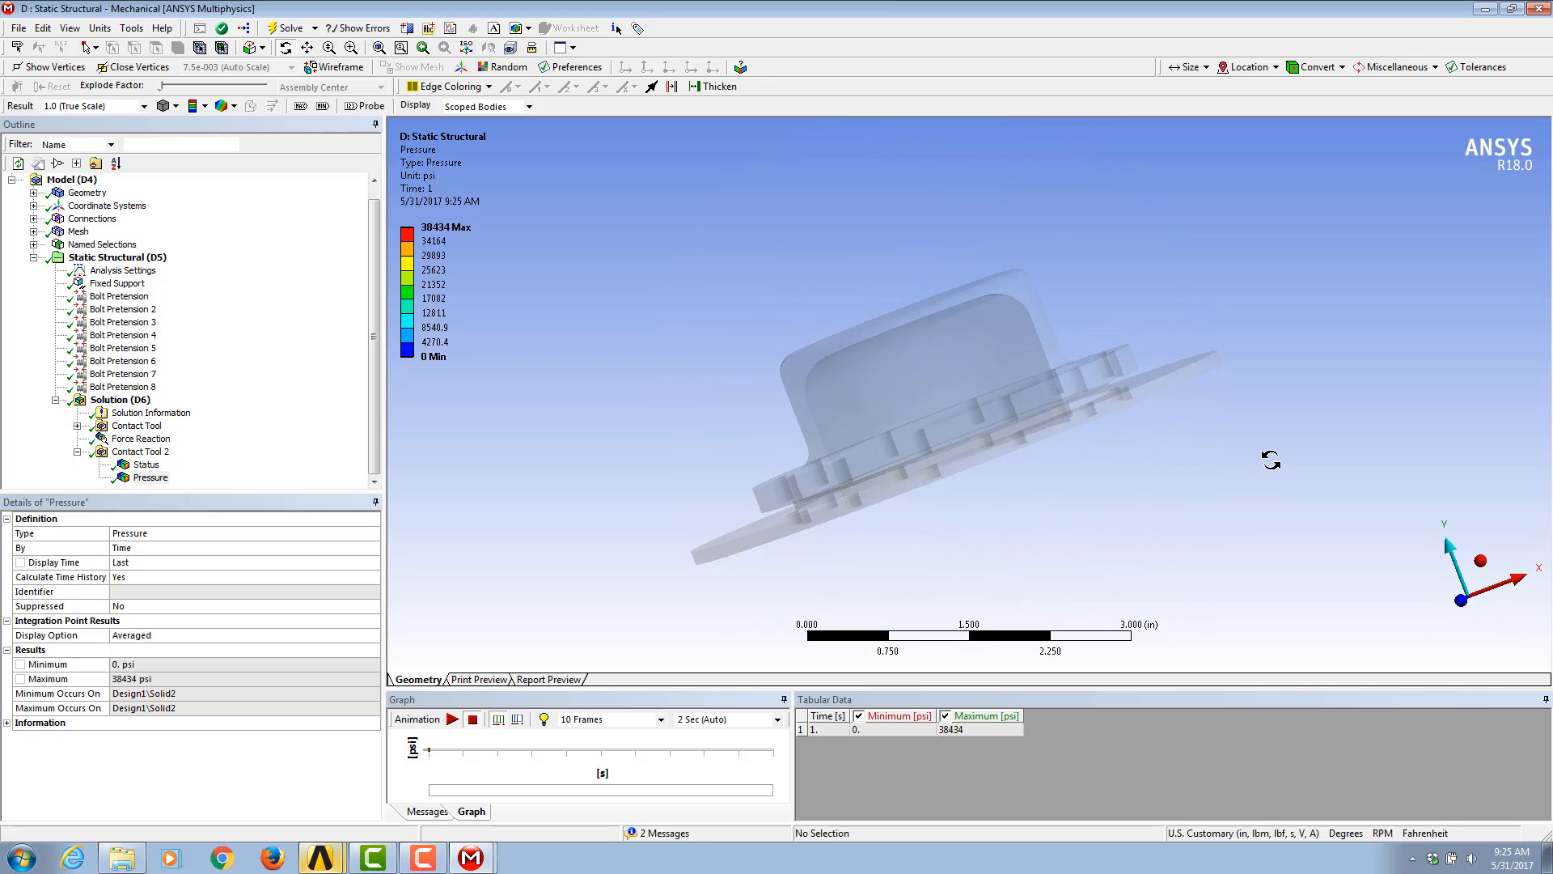
Step: Cut the geometry with a section plane through the cover's center and examine the contact interface between the flange and the plate
click(80, 232)
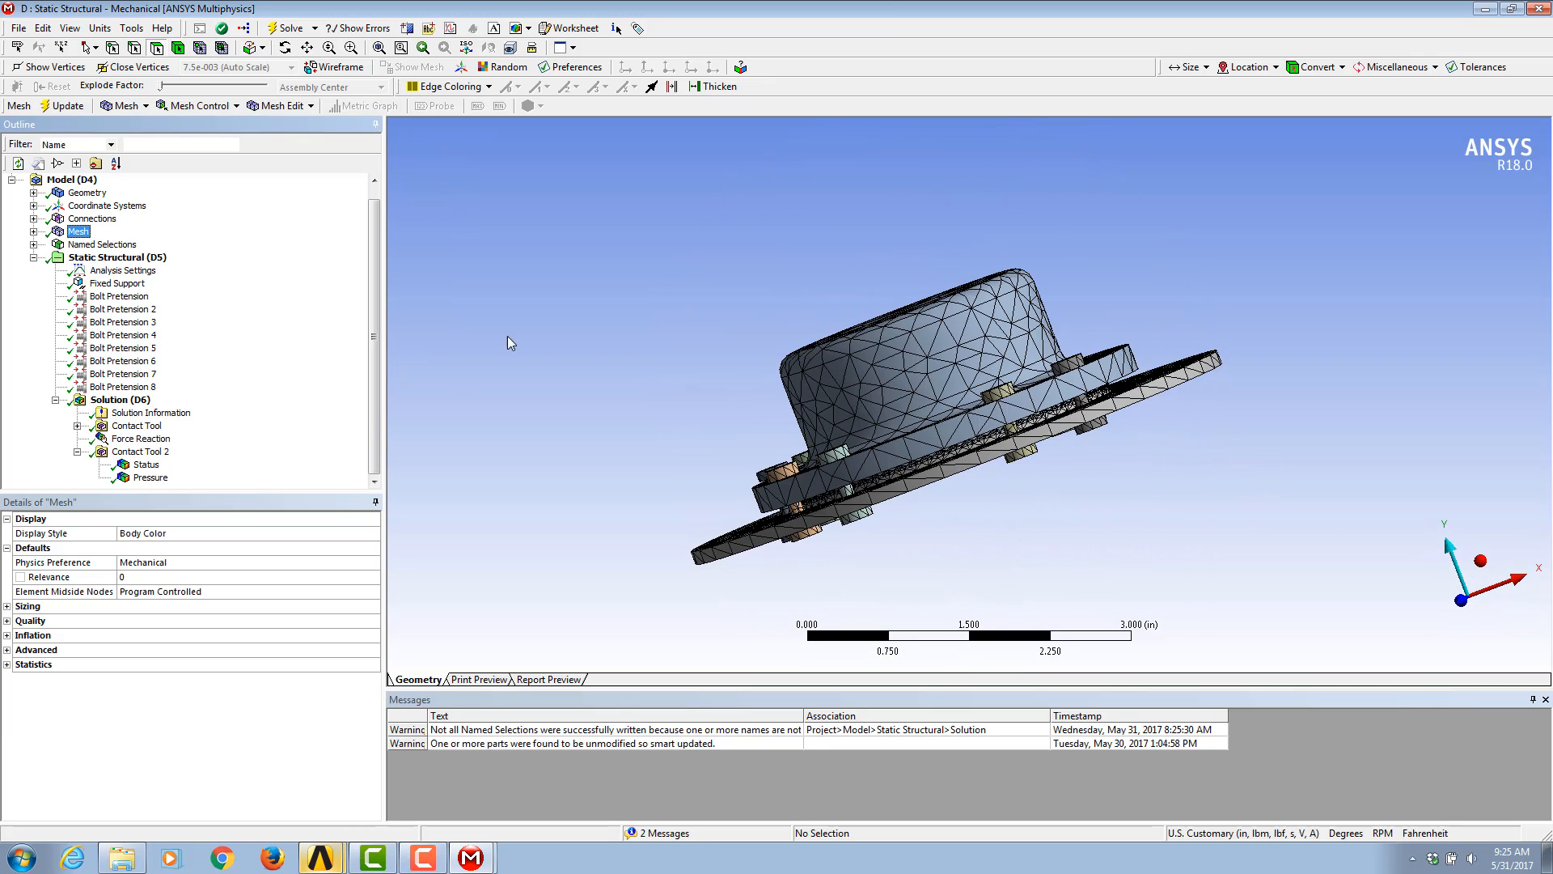
click(87, 194)
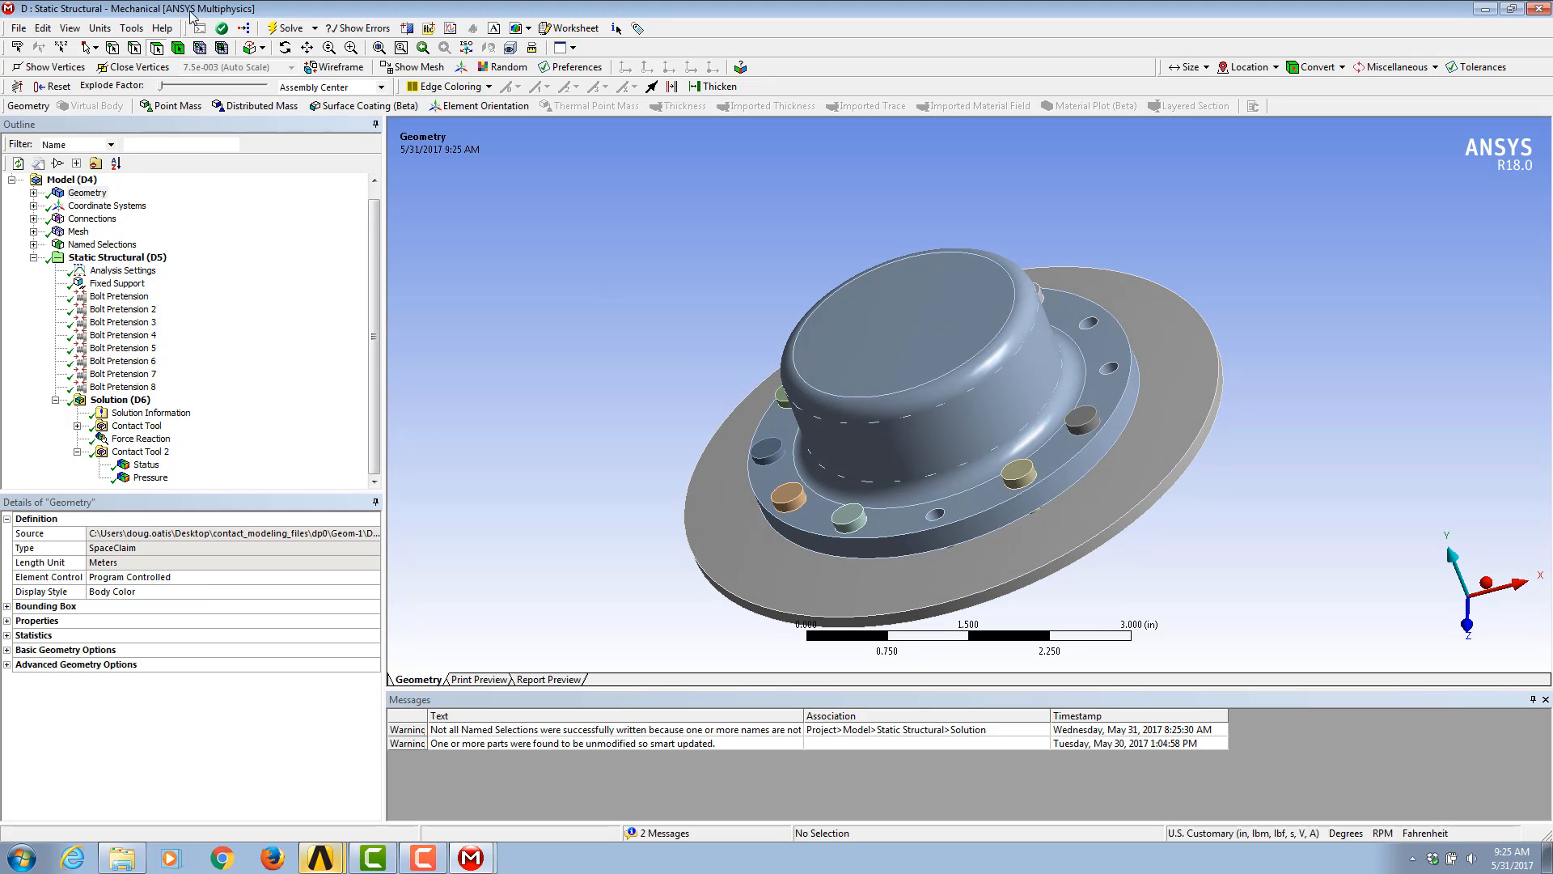
click(406, 30)
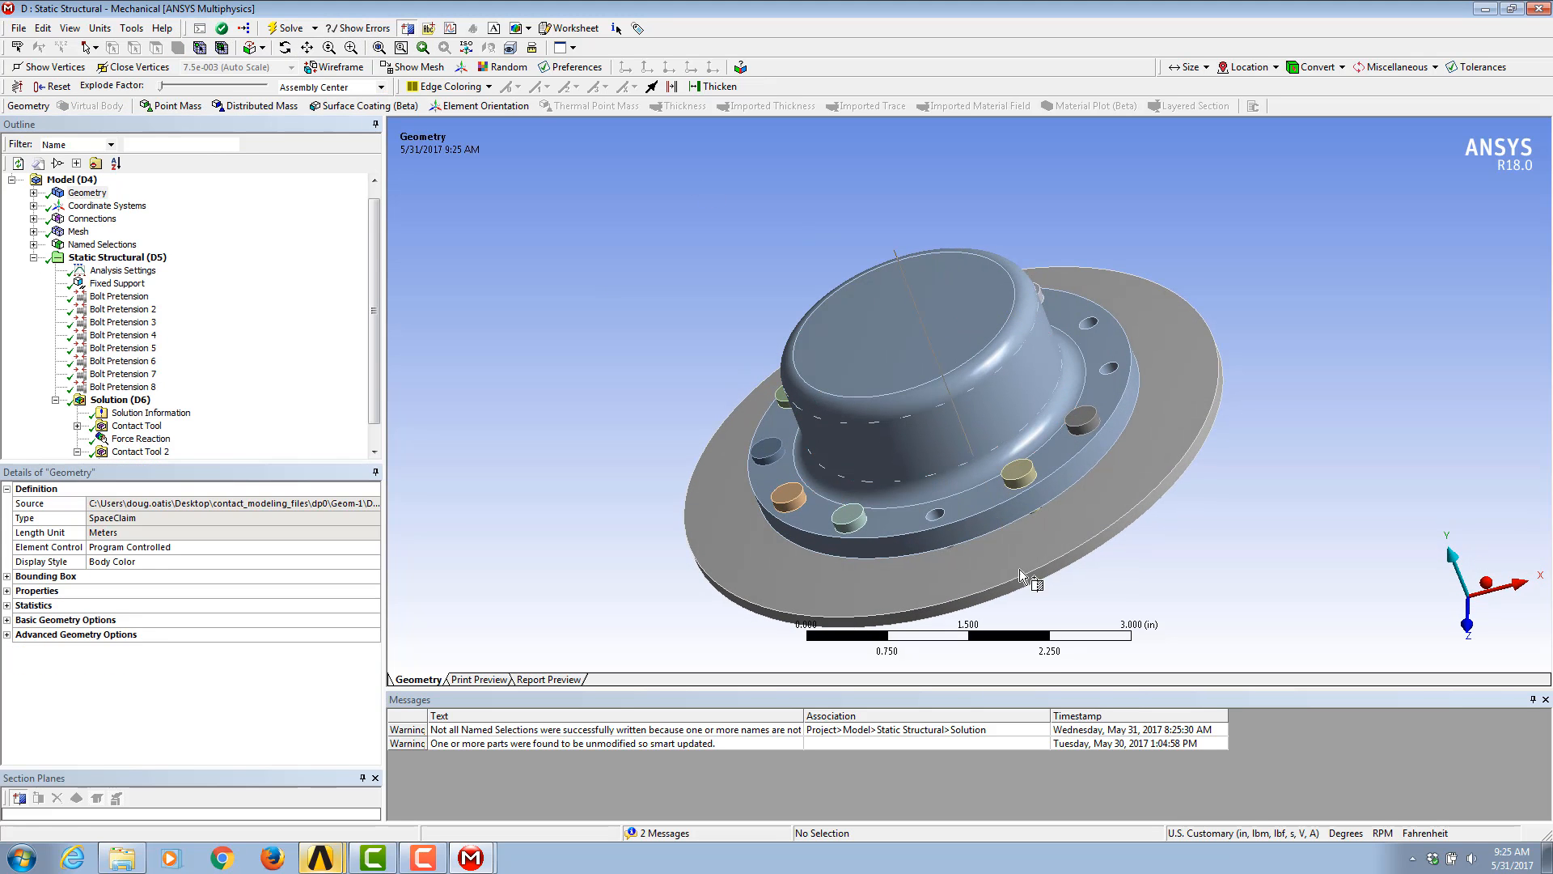
drag(1020, 569, 1034, 639)
middle_drag(1008, 576, 679, 578)
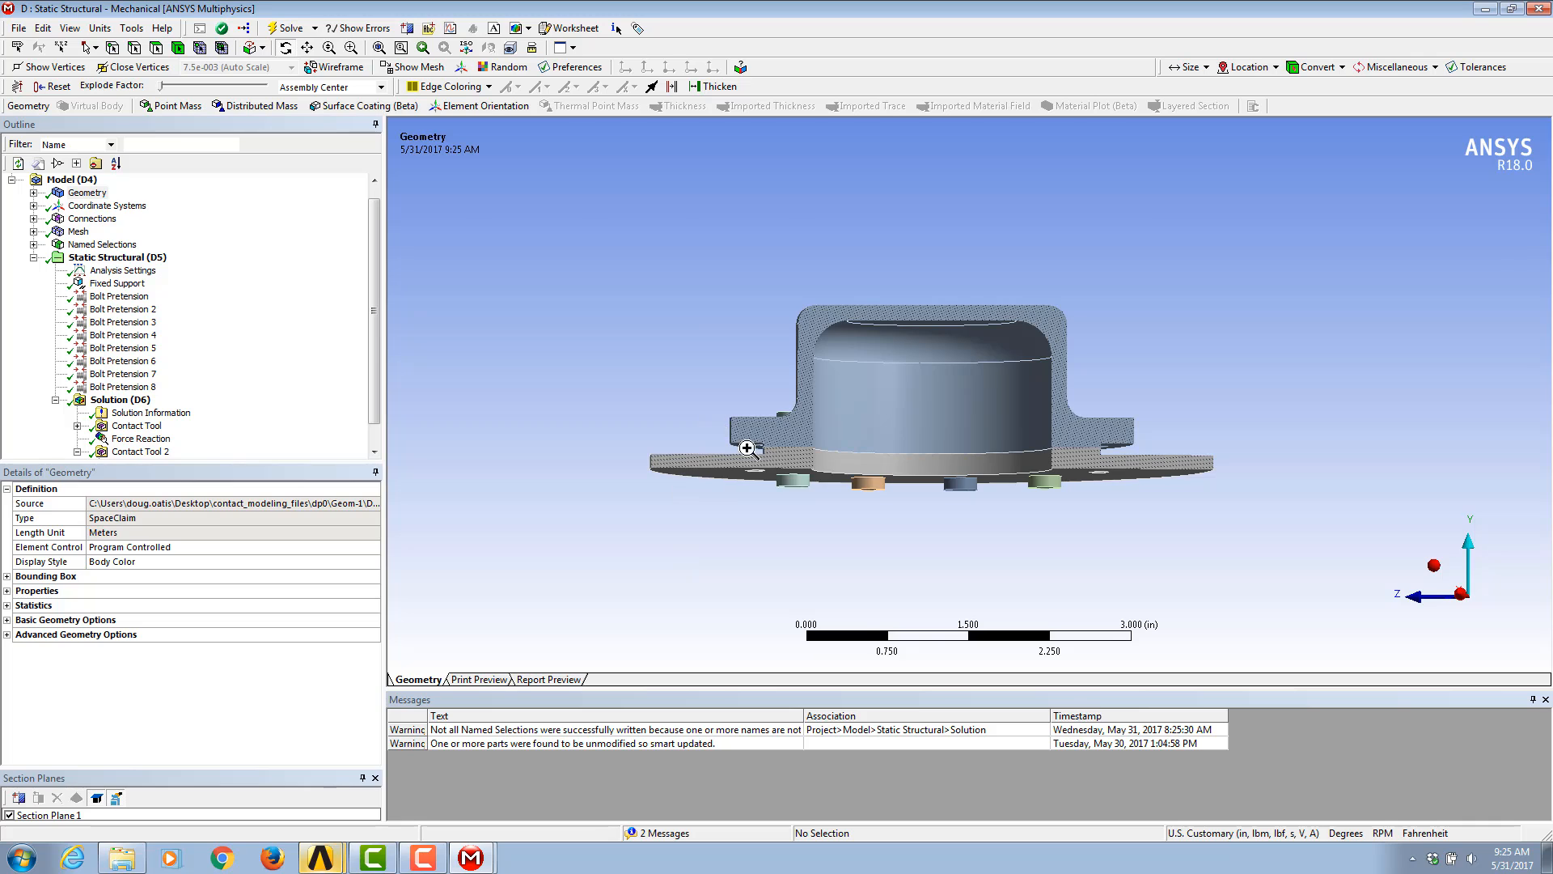
scroll(748, 449, up, 10)
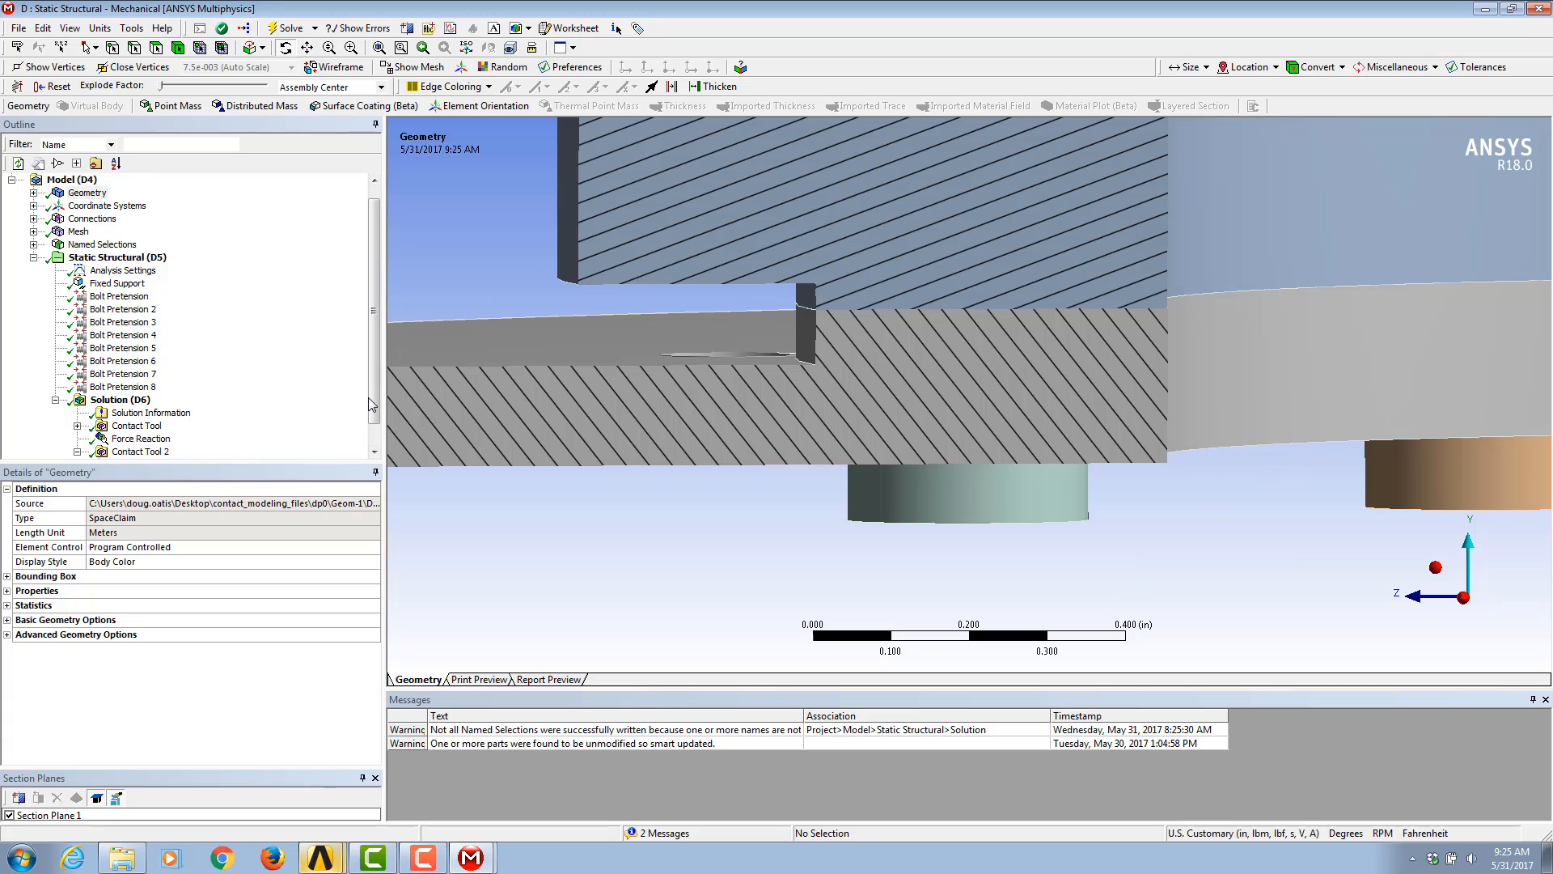
Step: Display the contact Pressure result and turn off the section plane to view the pressure over the whole ring face
drag(371, 405, 371, 427)
click(151, 451)
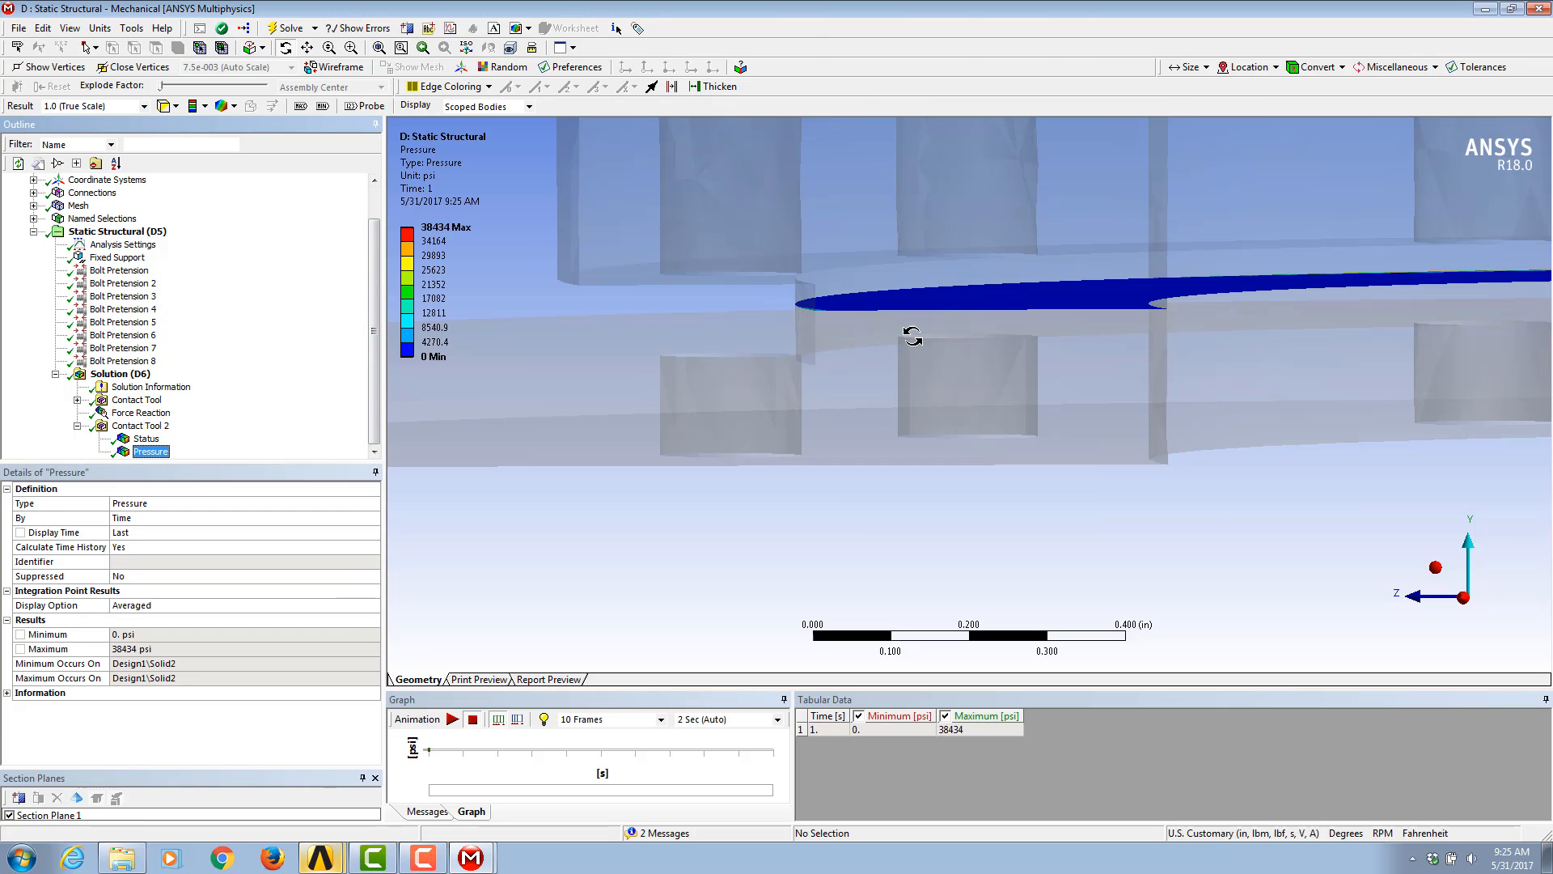
middle_drag(1028, 289, 1035, 337)
shift+middle_drag(1074, 314, 999, 355)
ctrl+middle_drag(993, 354, 715, 492)
shift+middle_drag(715, 493, 726, 426)
click(9, 817)
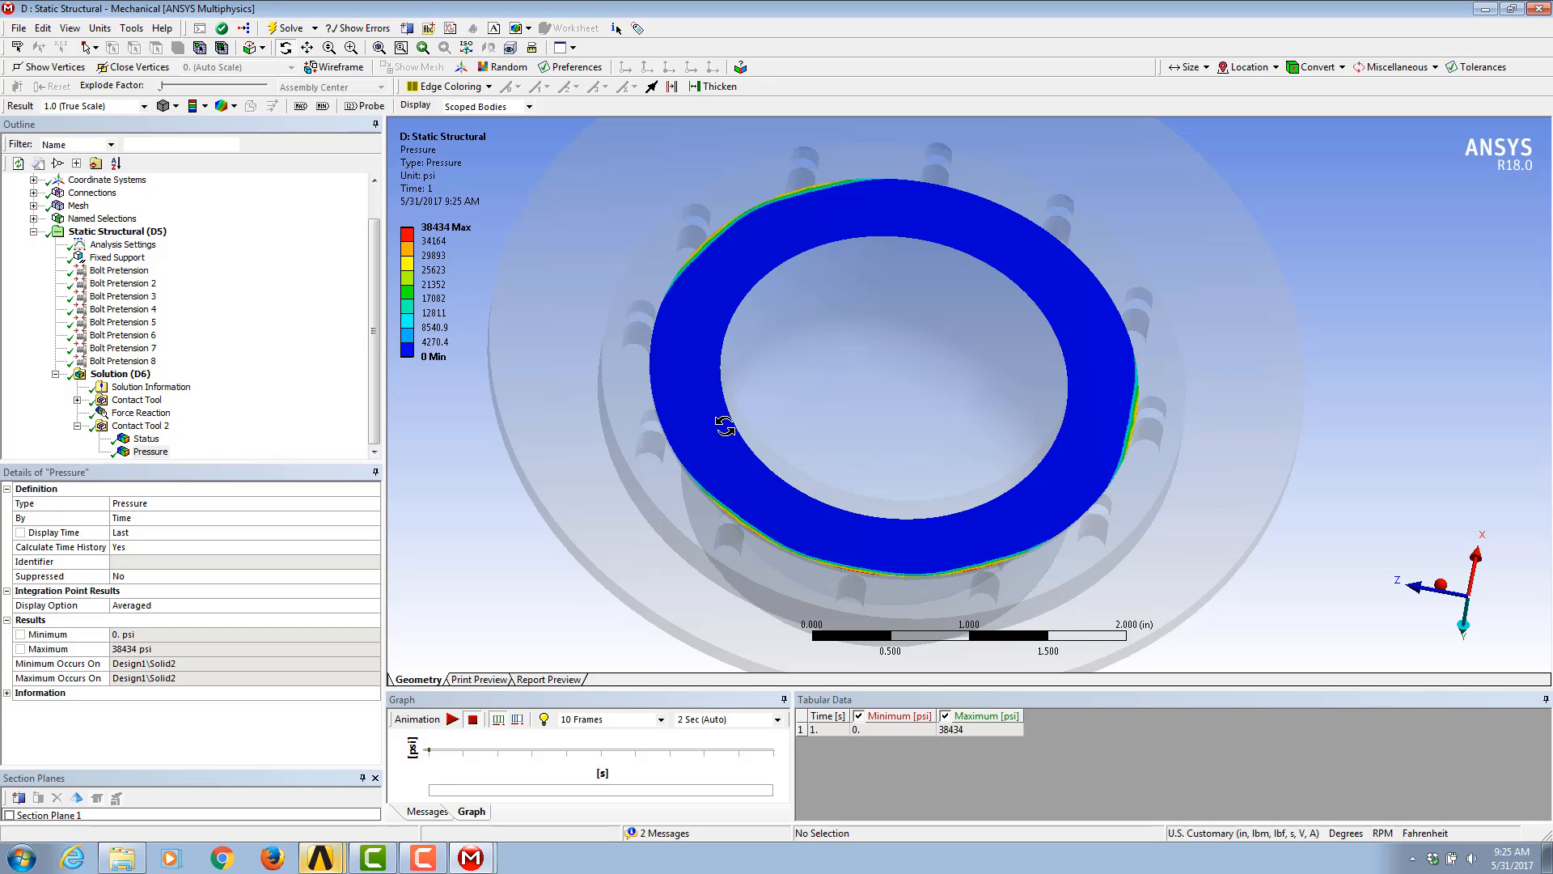
Step: Display the contact Status result and examine the sticking and near regions around the ring face
click(141, 438)
middle_drag(710, 399, 659, 362)
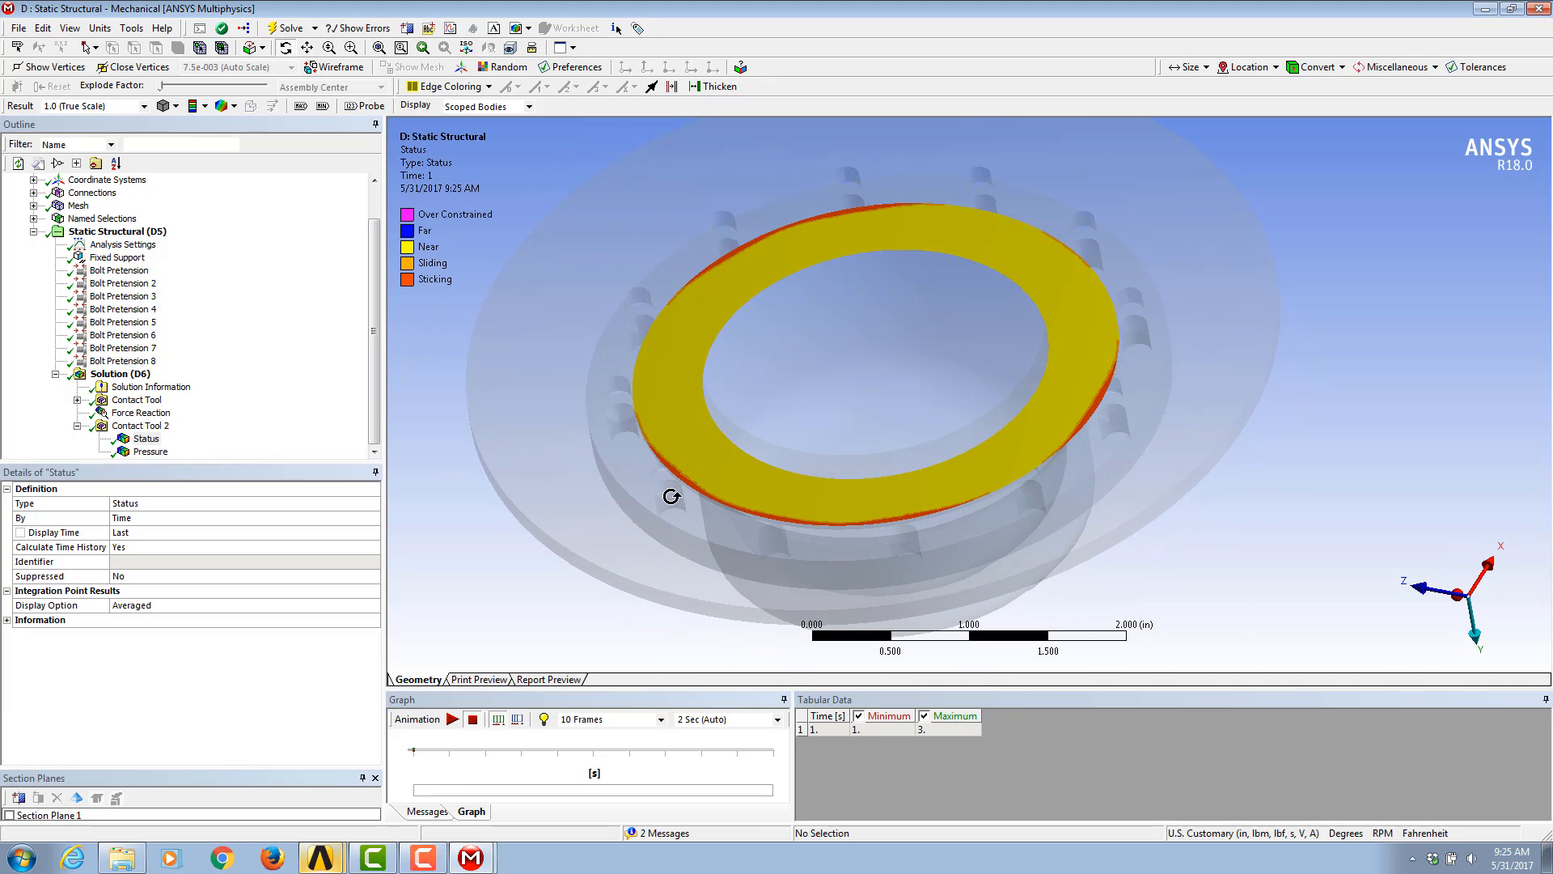
middle_drag(776, 485, 606, 435)
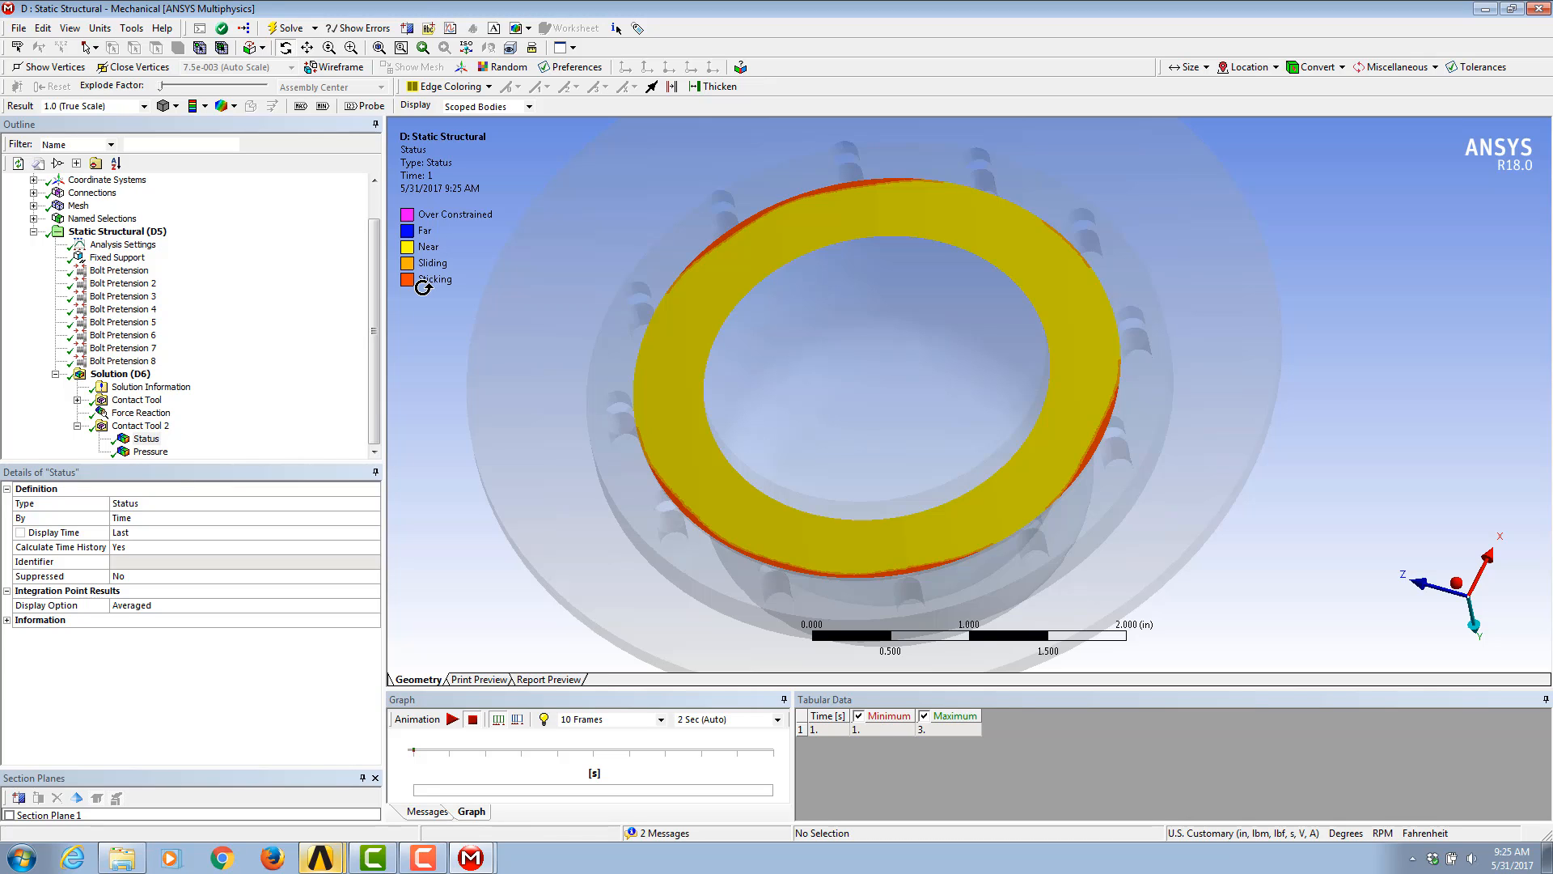
middle_drag(652, 208, 869, 339)
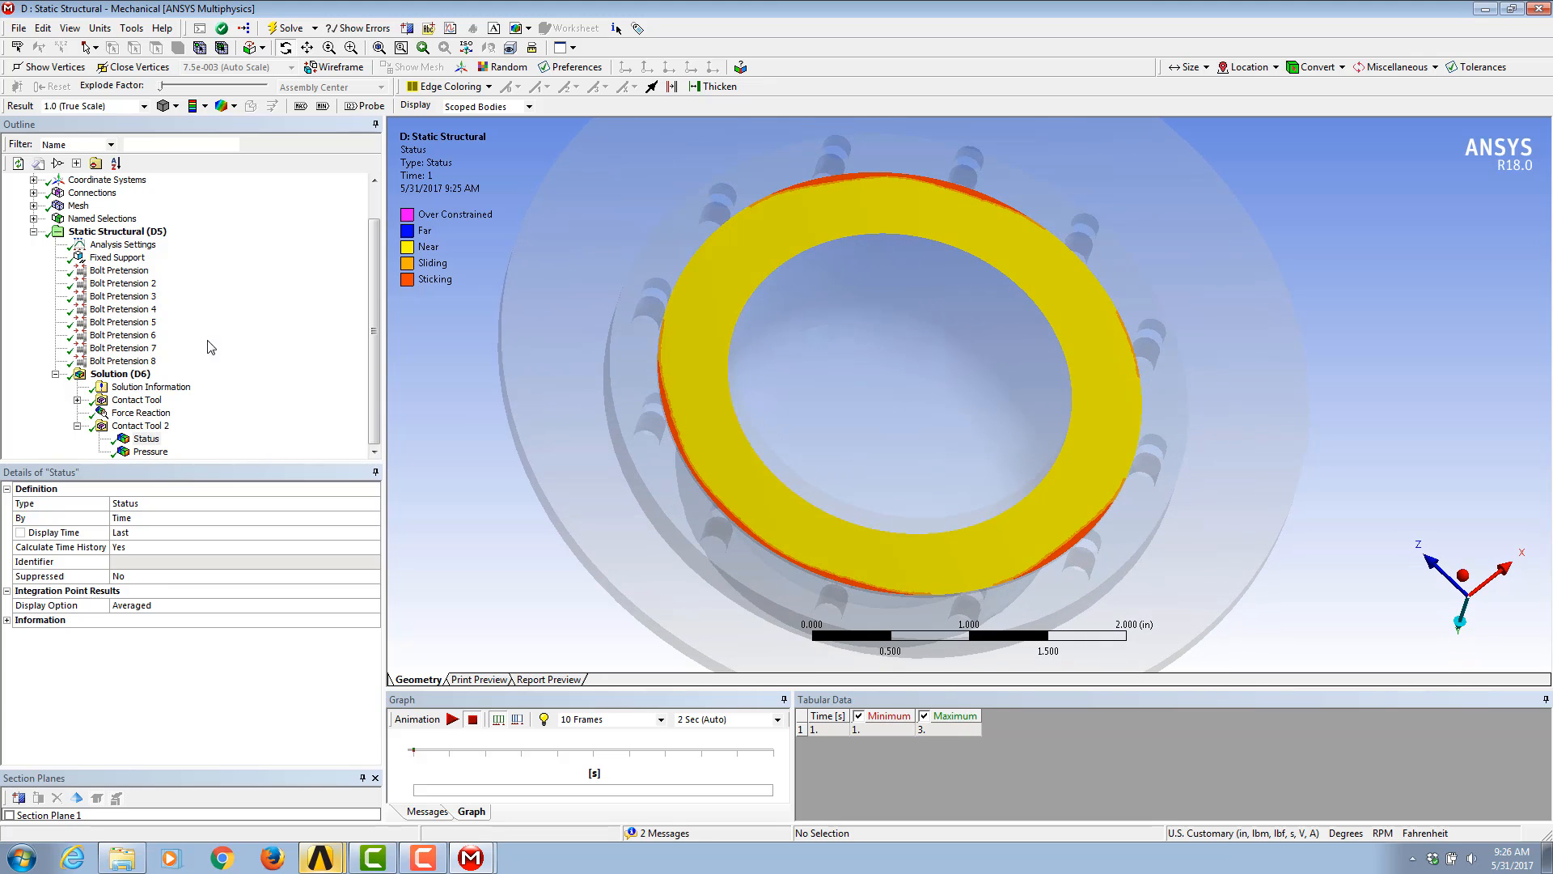
Step: Copy the frictional Solid1-to-Solid2 contact into the solution to create a force reaction probe on that contact region
click(33, 193)
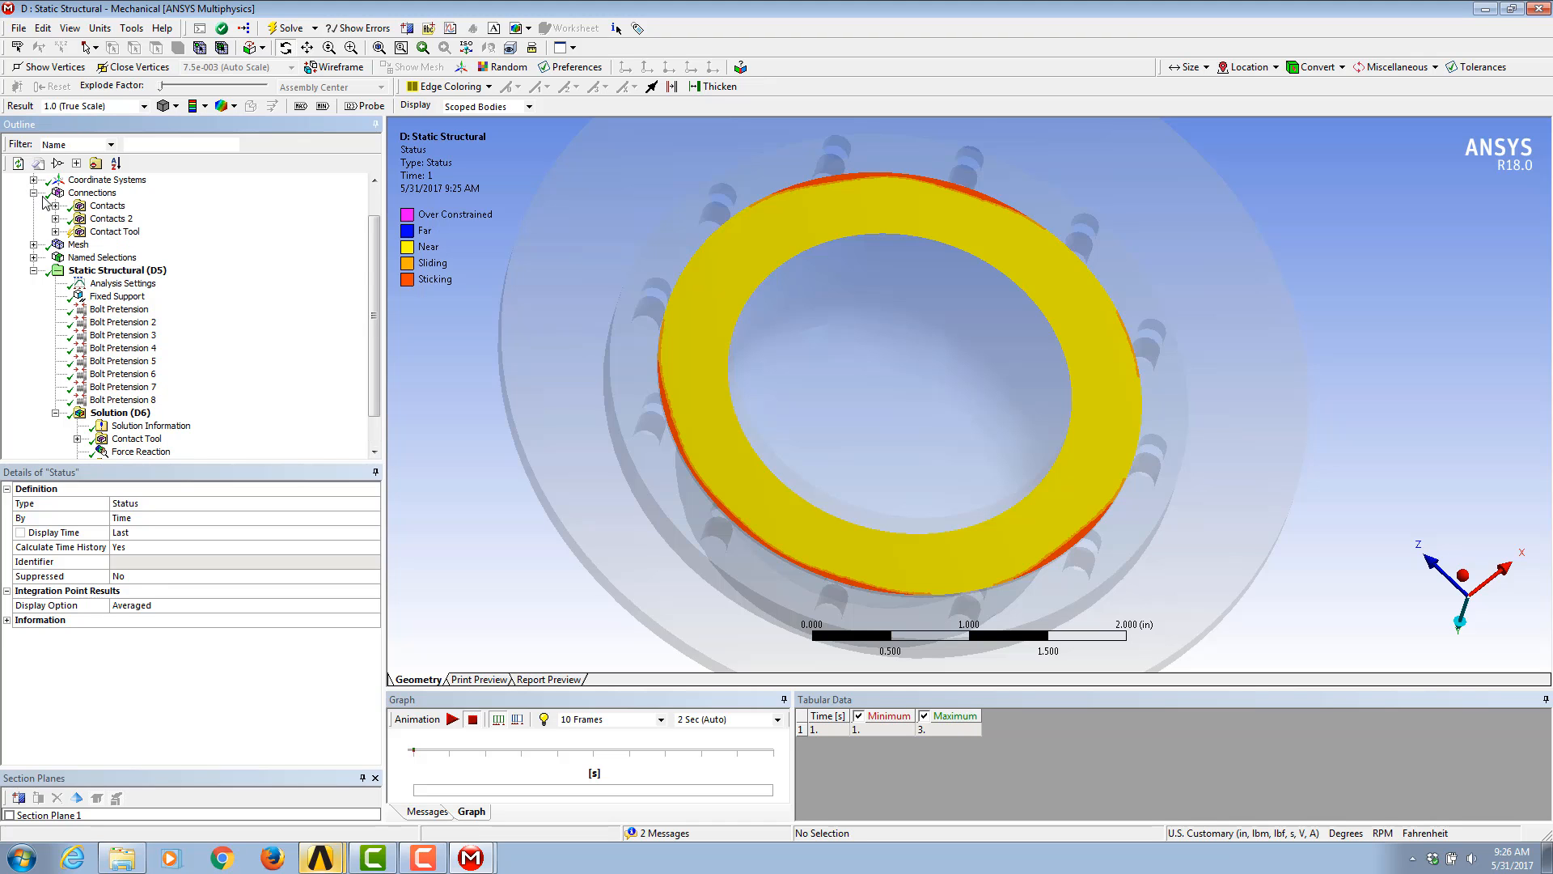
click(55, 205)
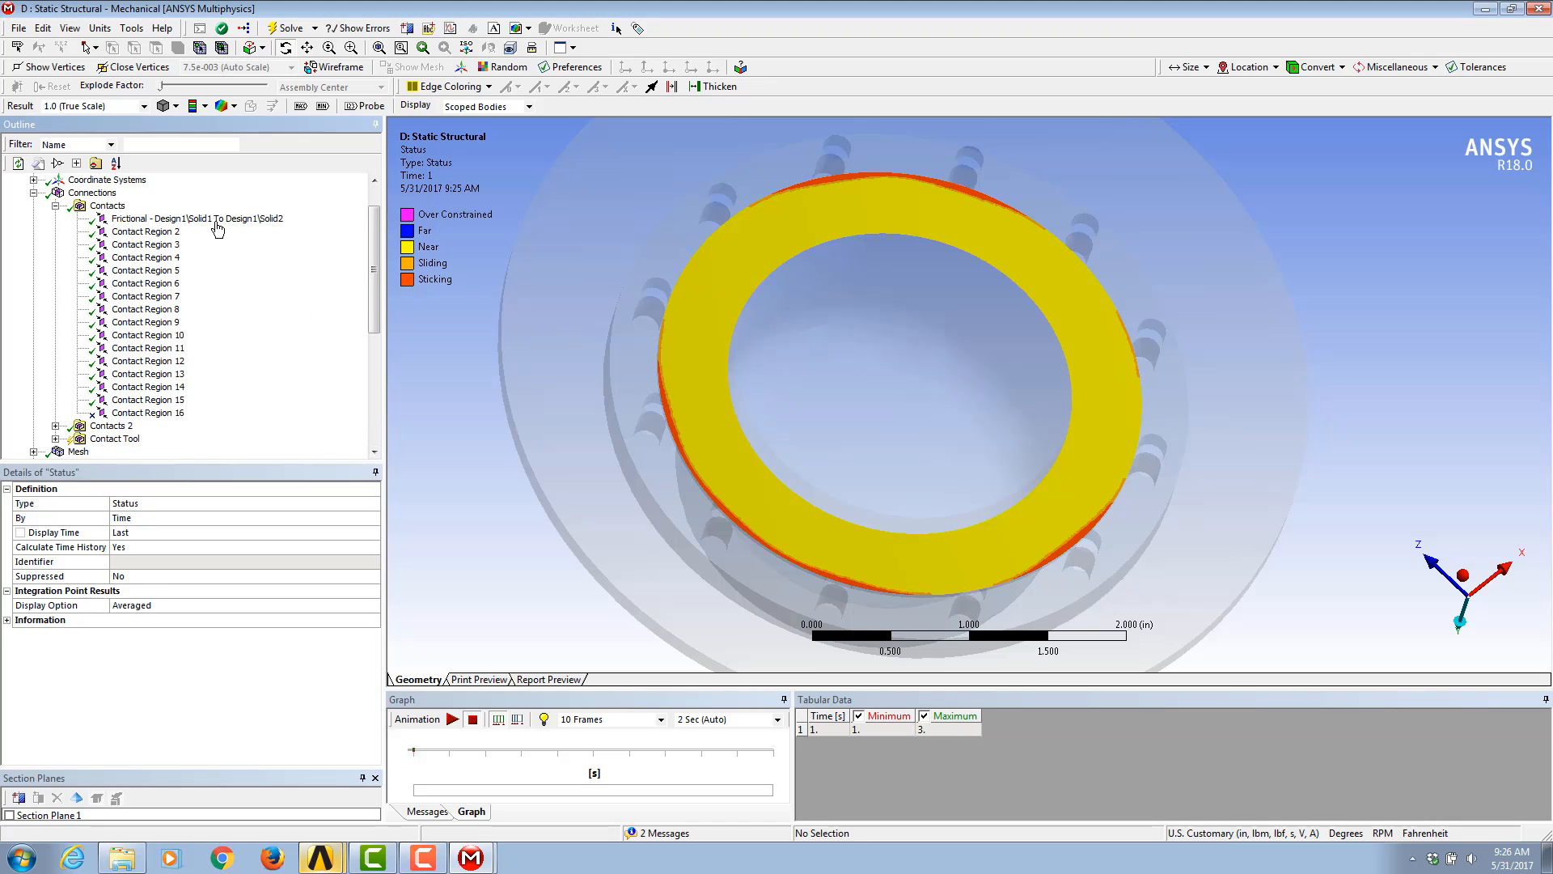
right_click(216, 221)
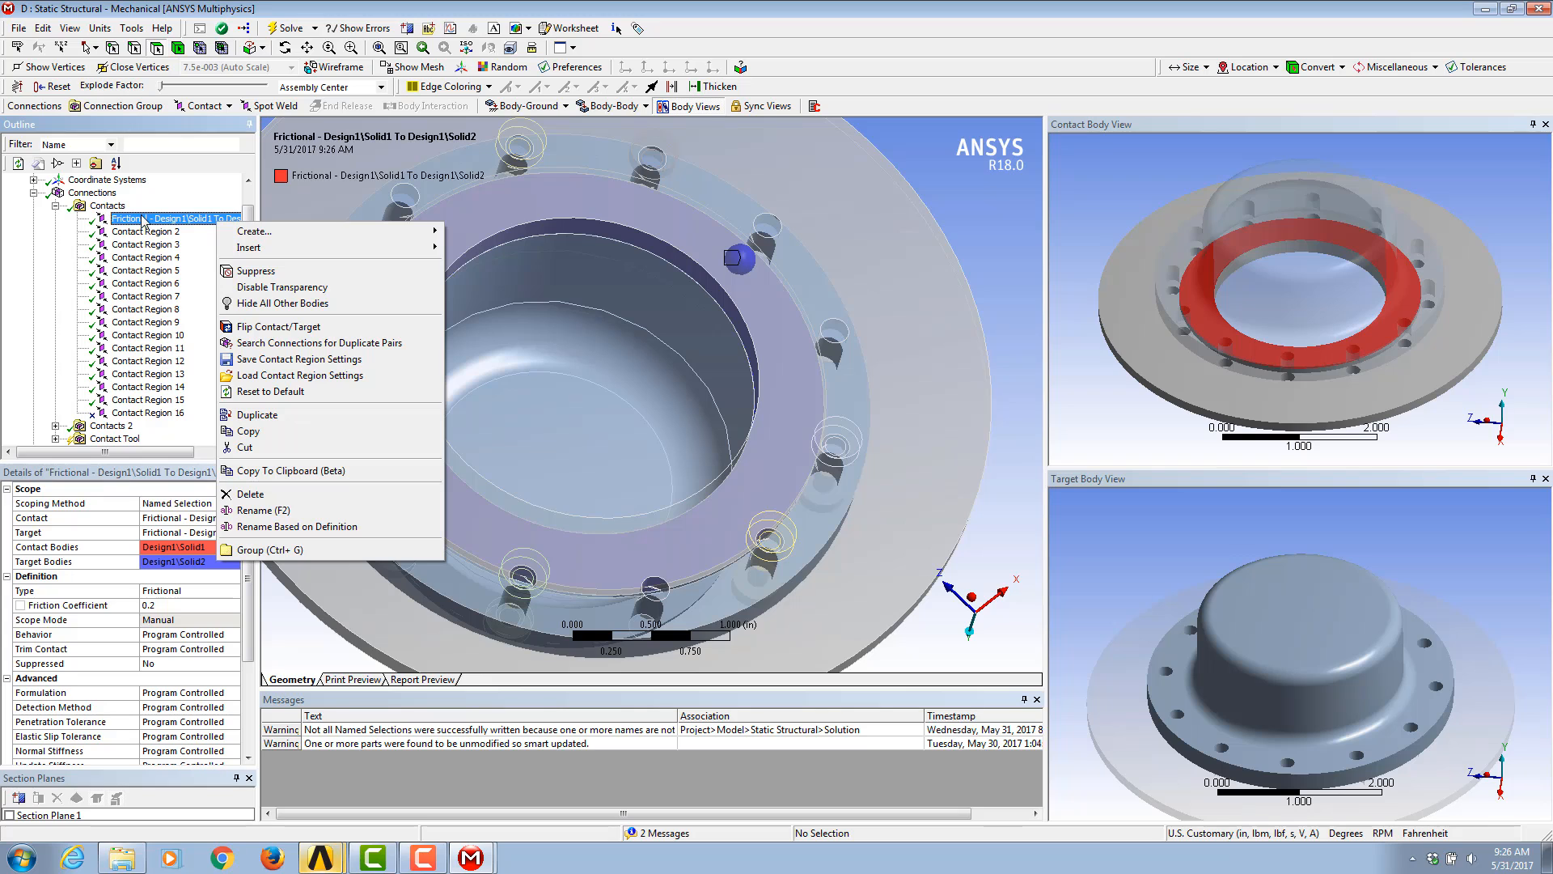
click(258, 431)
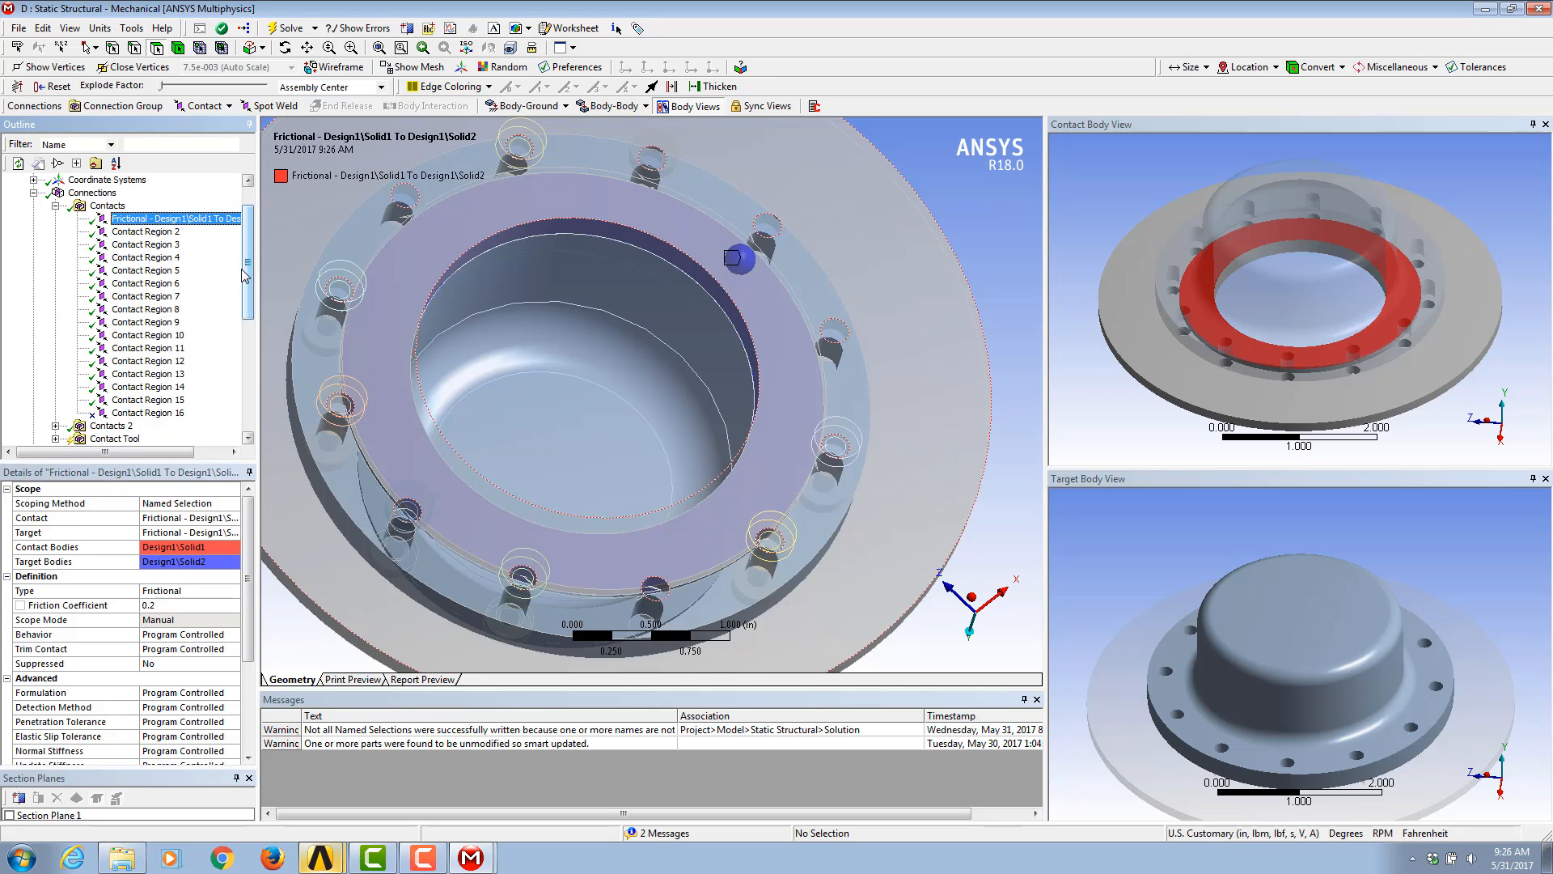
drag(248, 300, 248, 363)
right_click(113, 362)
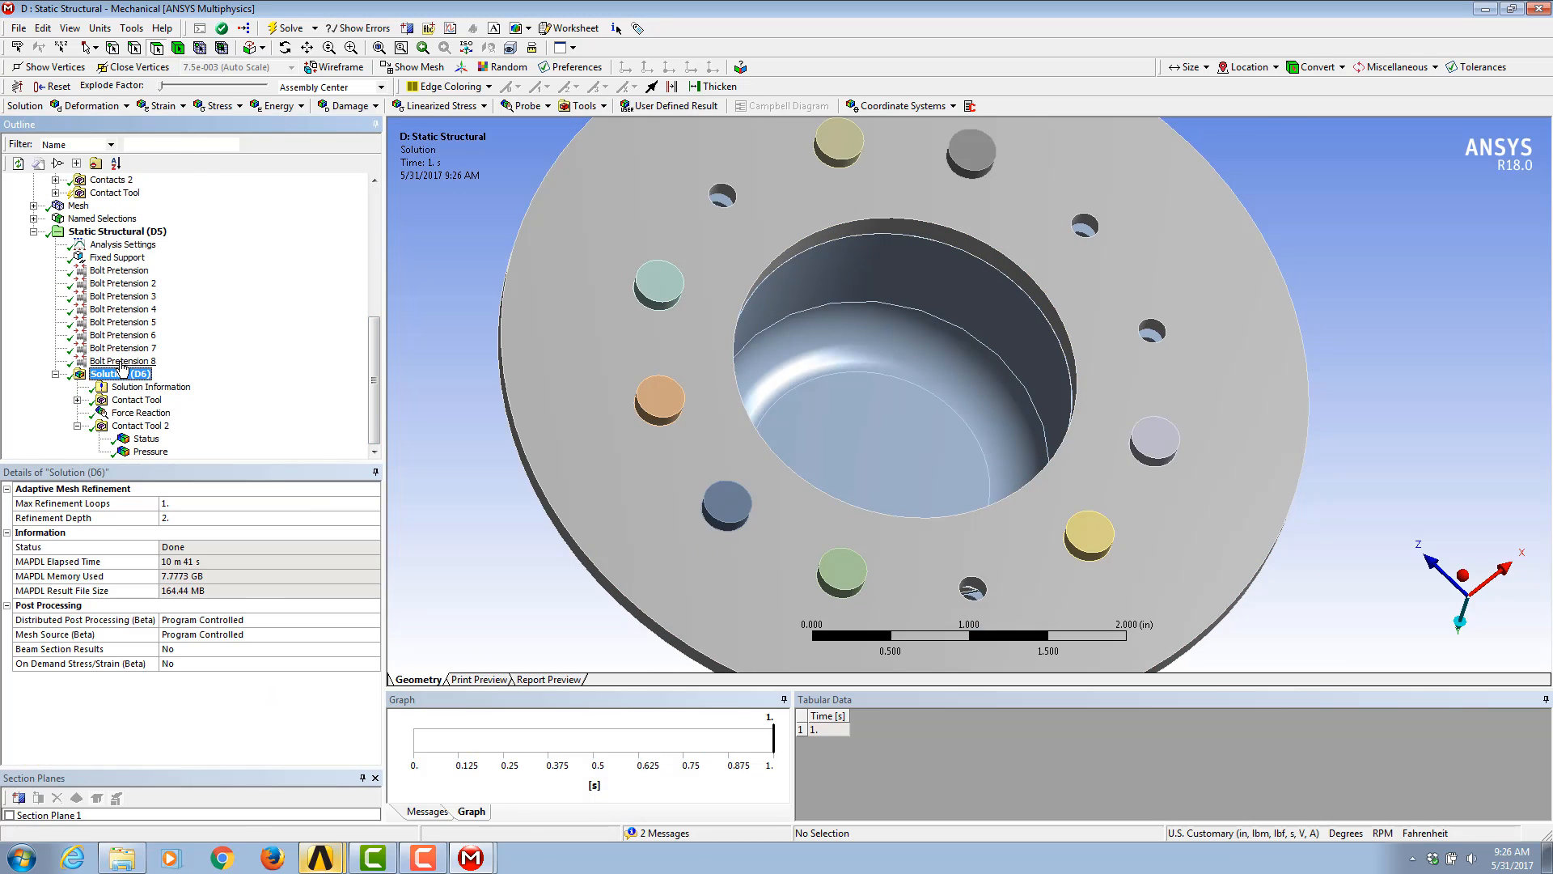
right_click(100, 374)
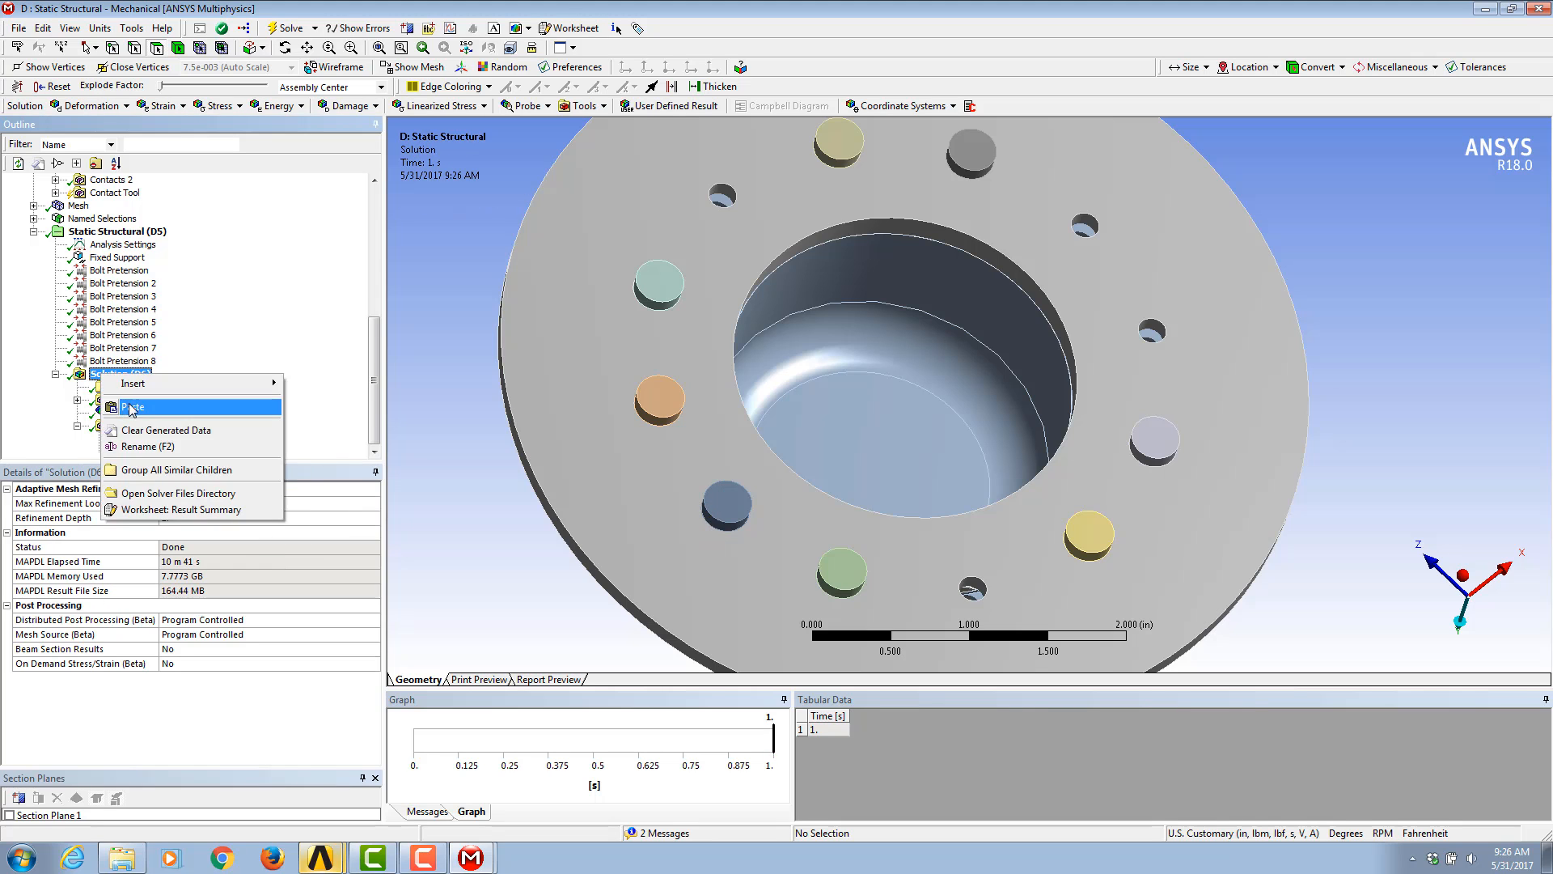
click(125, 408)
click(154, 453)
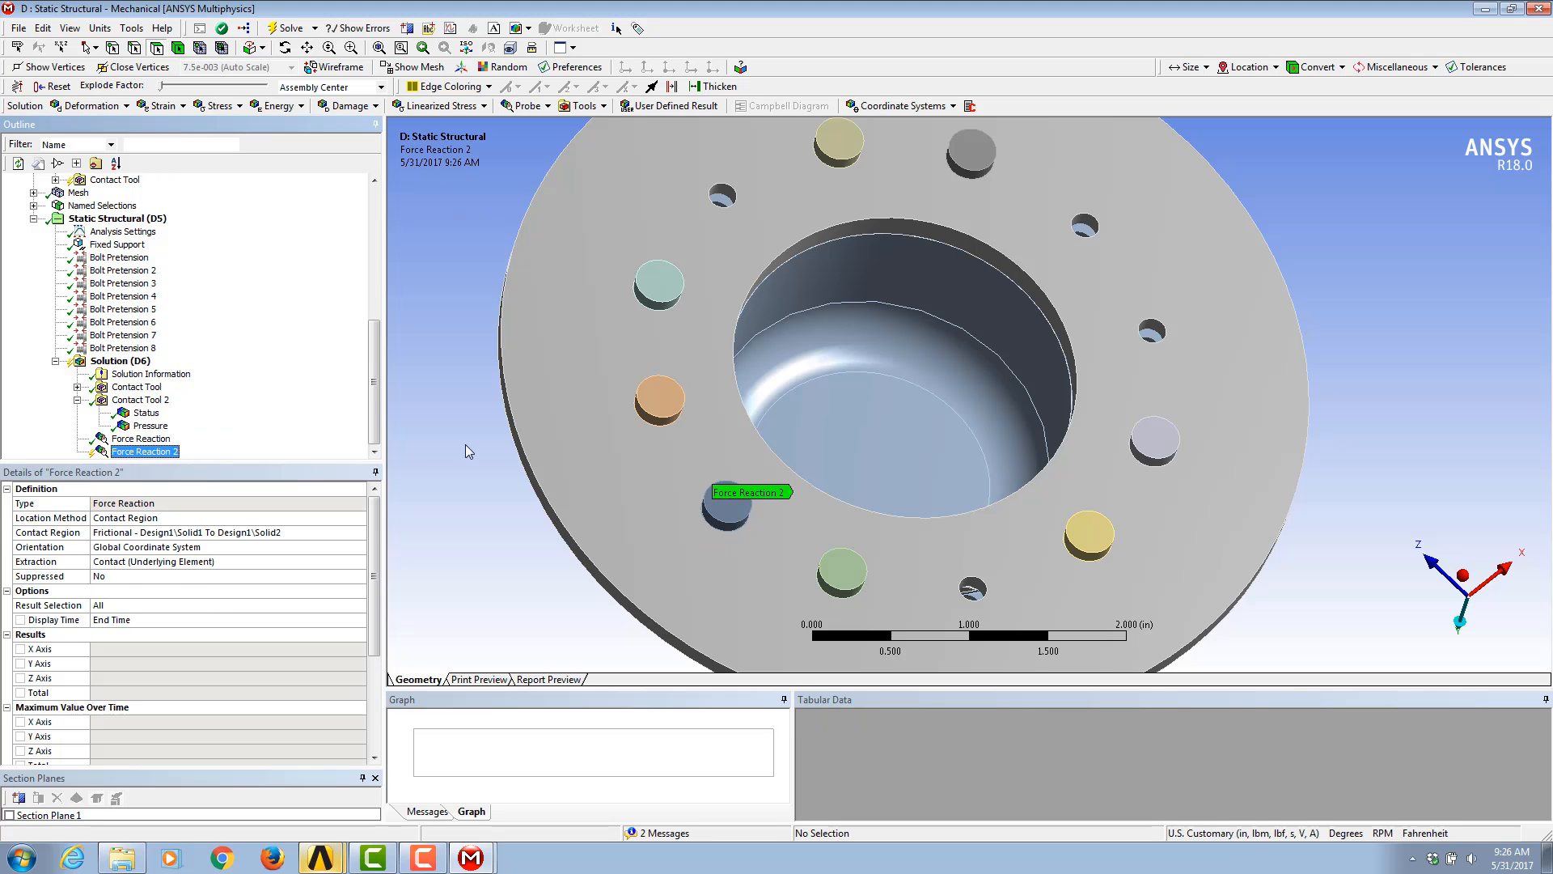
Step: Evaluate the new force reaction probe and examine its components and direction on the model
right_click(145, 454)
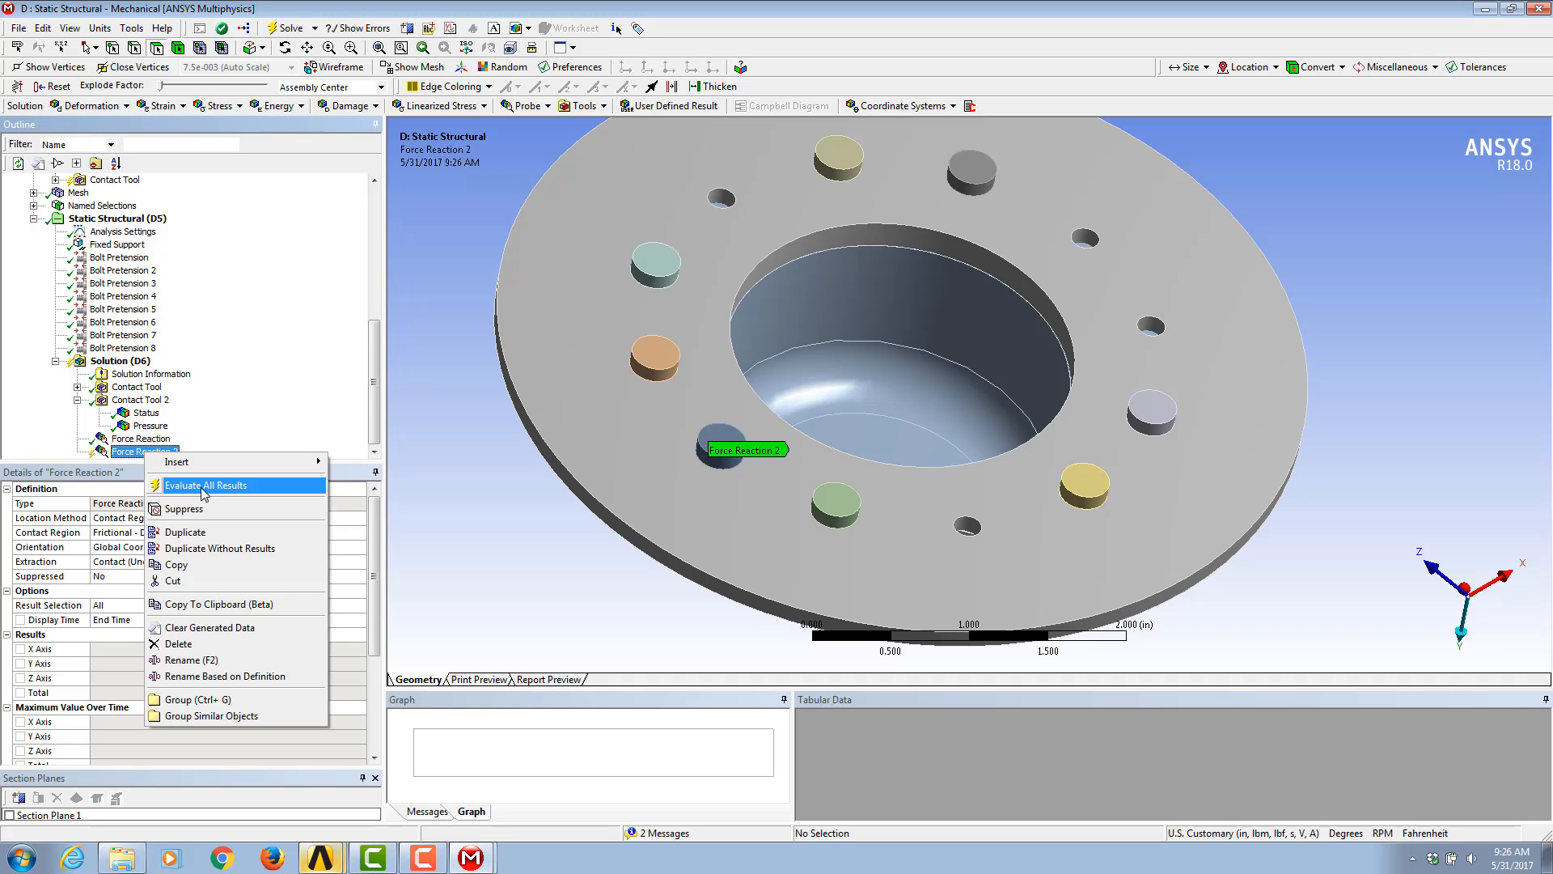
click(204, 486)
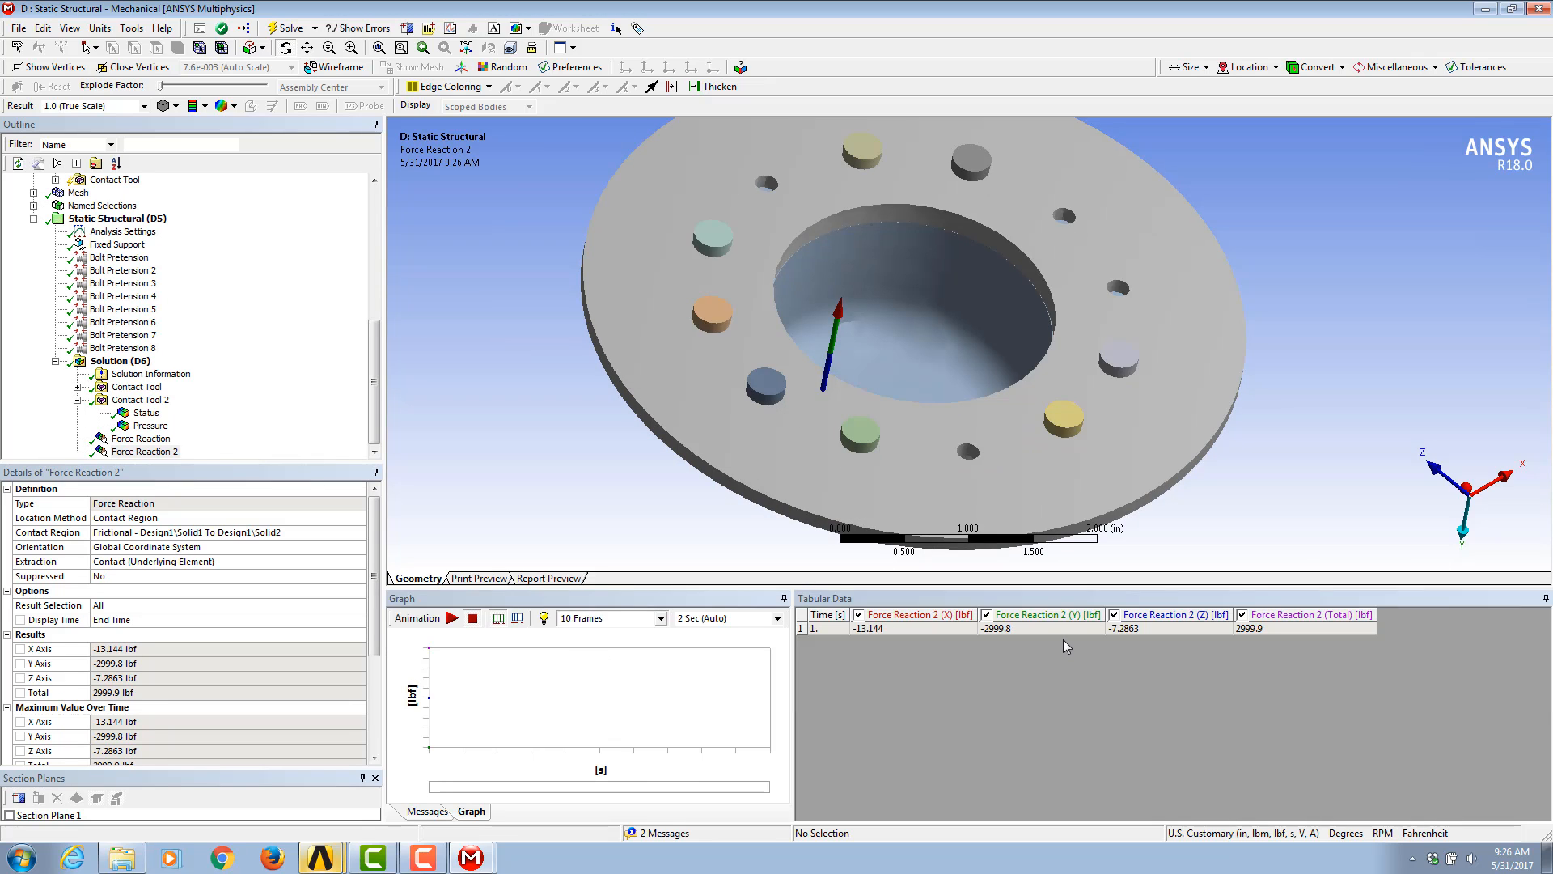
click(1050, 631)
middle_drag(938, 472, 1361, 304)
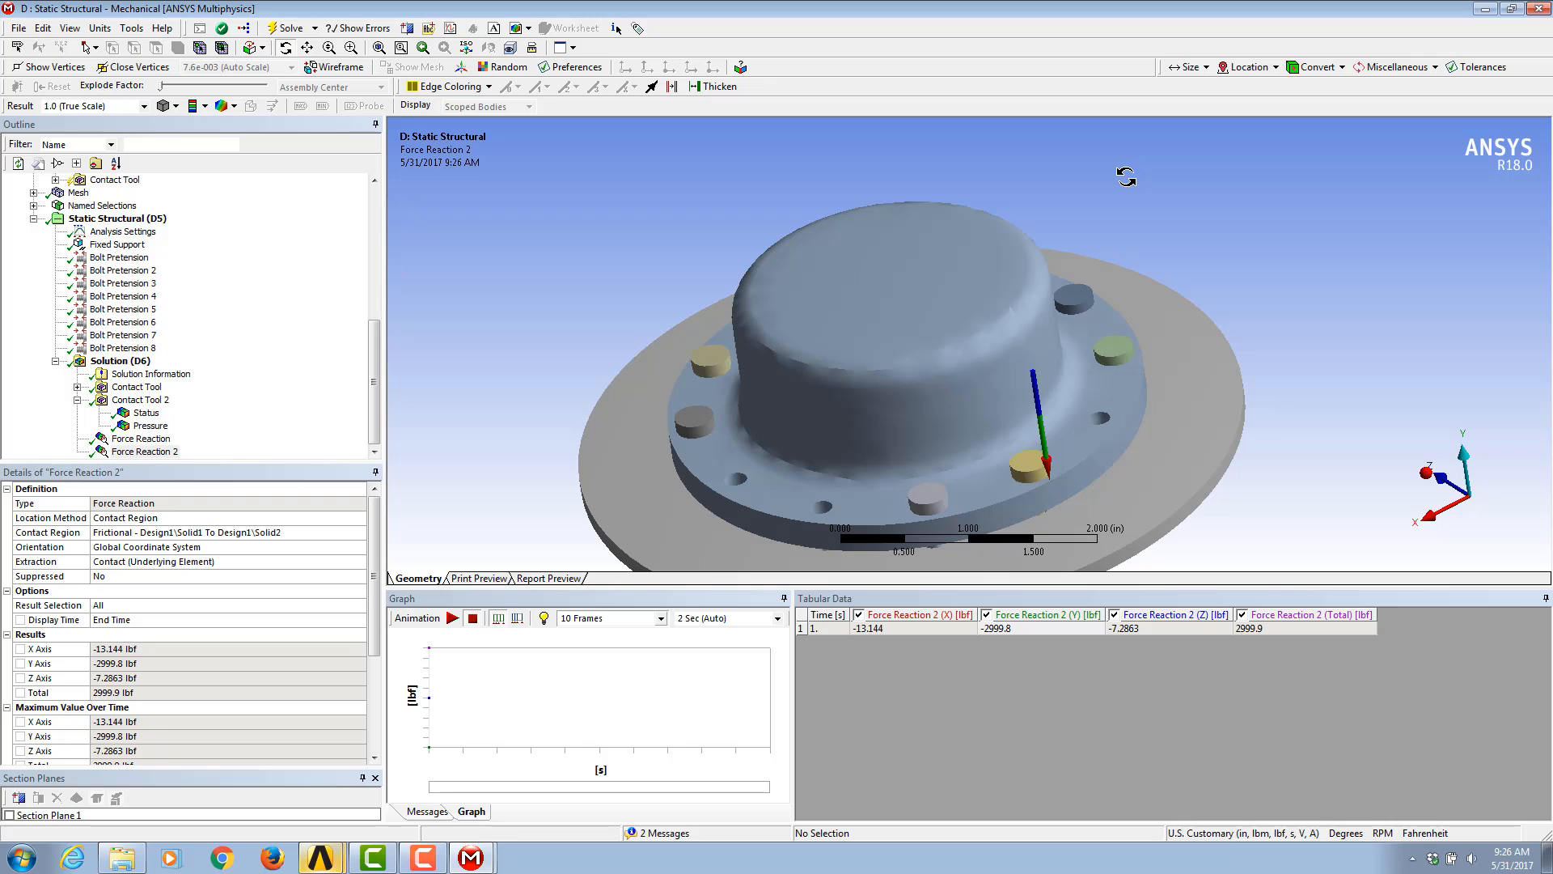
middle_drag(887, 270, 896, 372)
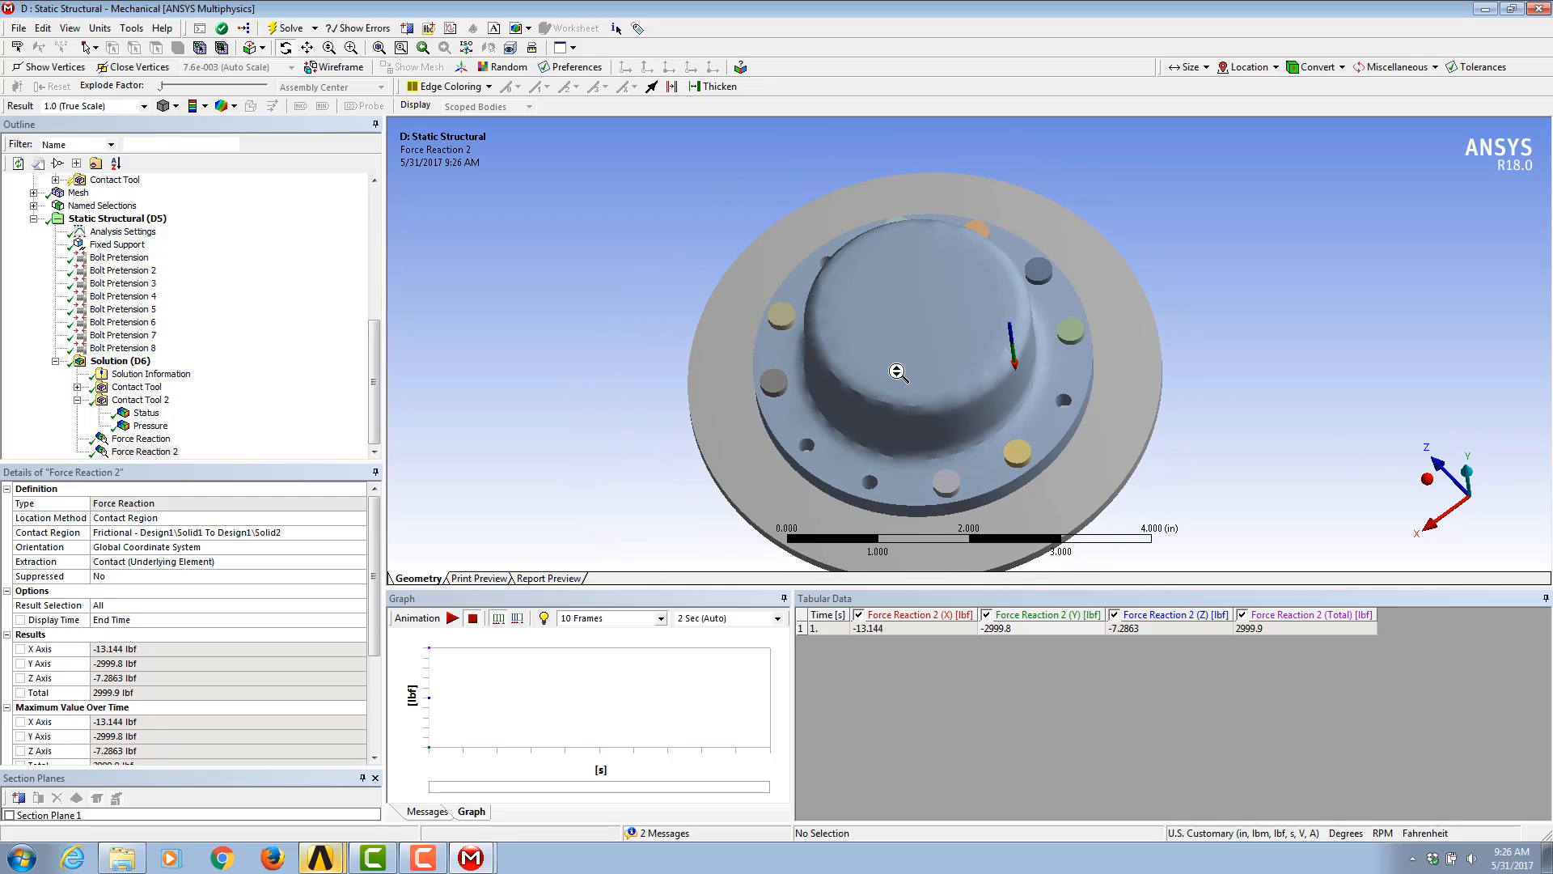
Step: Switch to the contact_modeling Workbench project and open the setup of the Copy of Static Structural system E
mouse_move(321, 857)
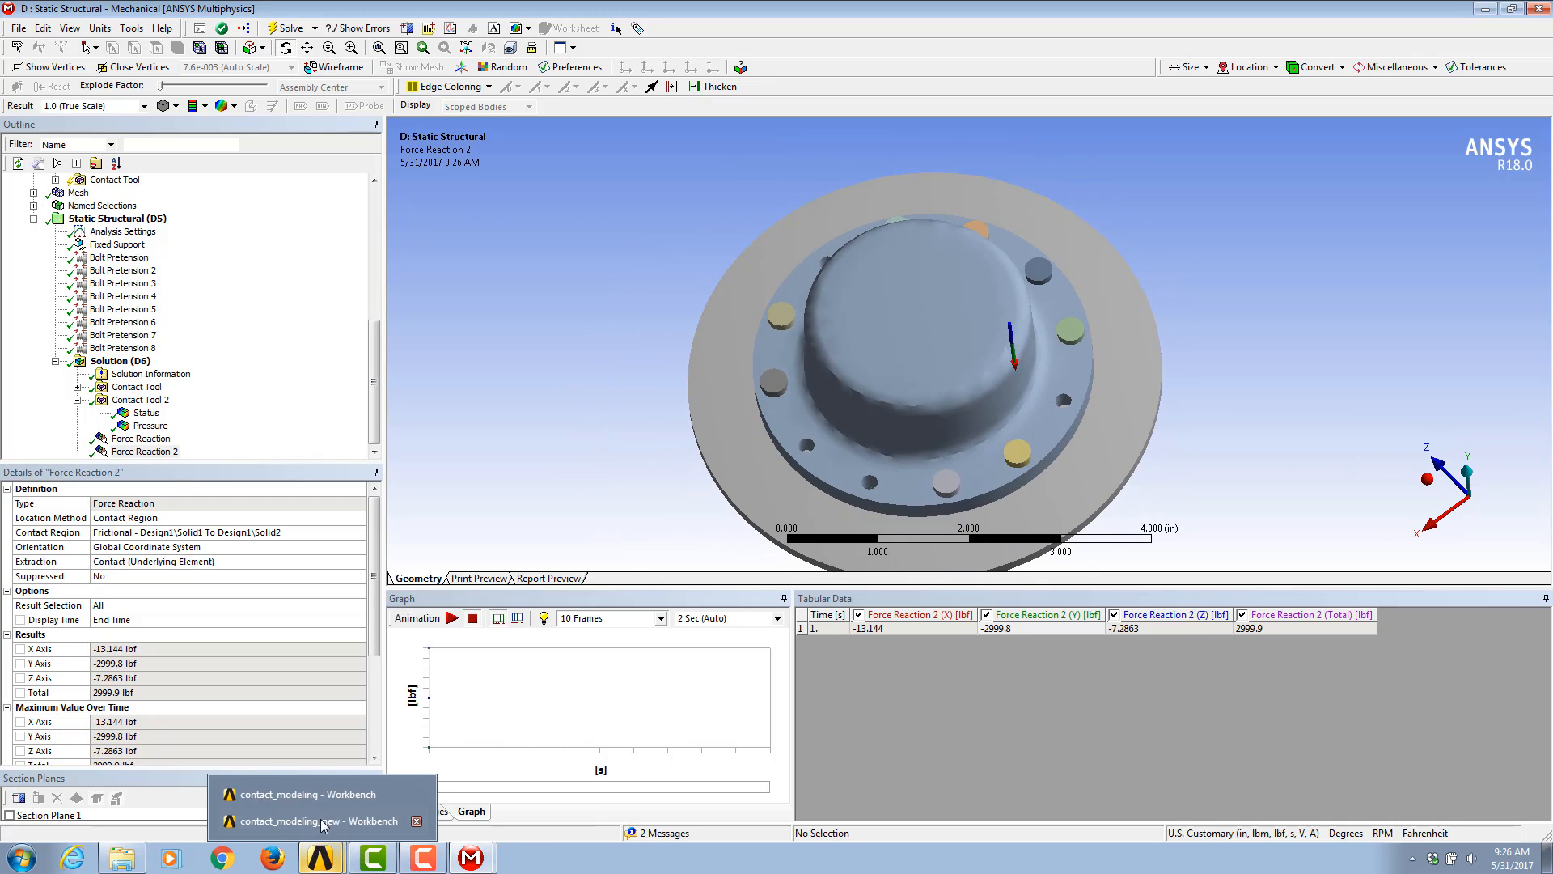
click(324, 795)
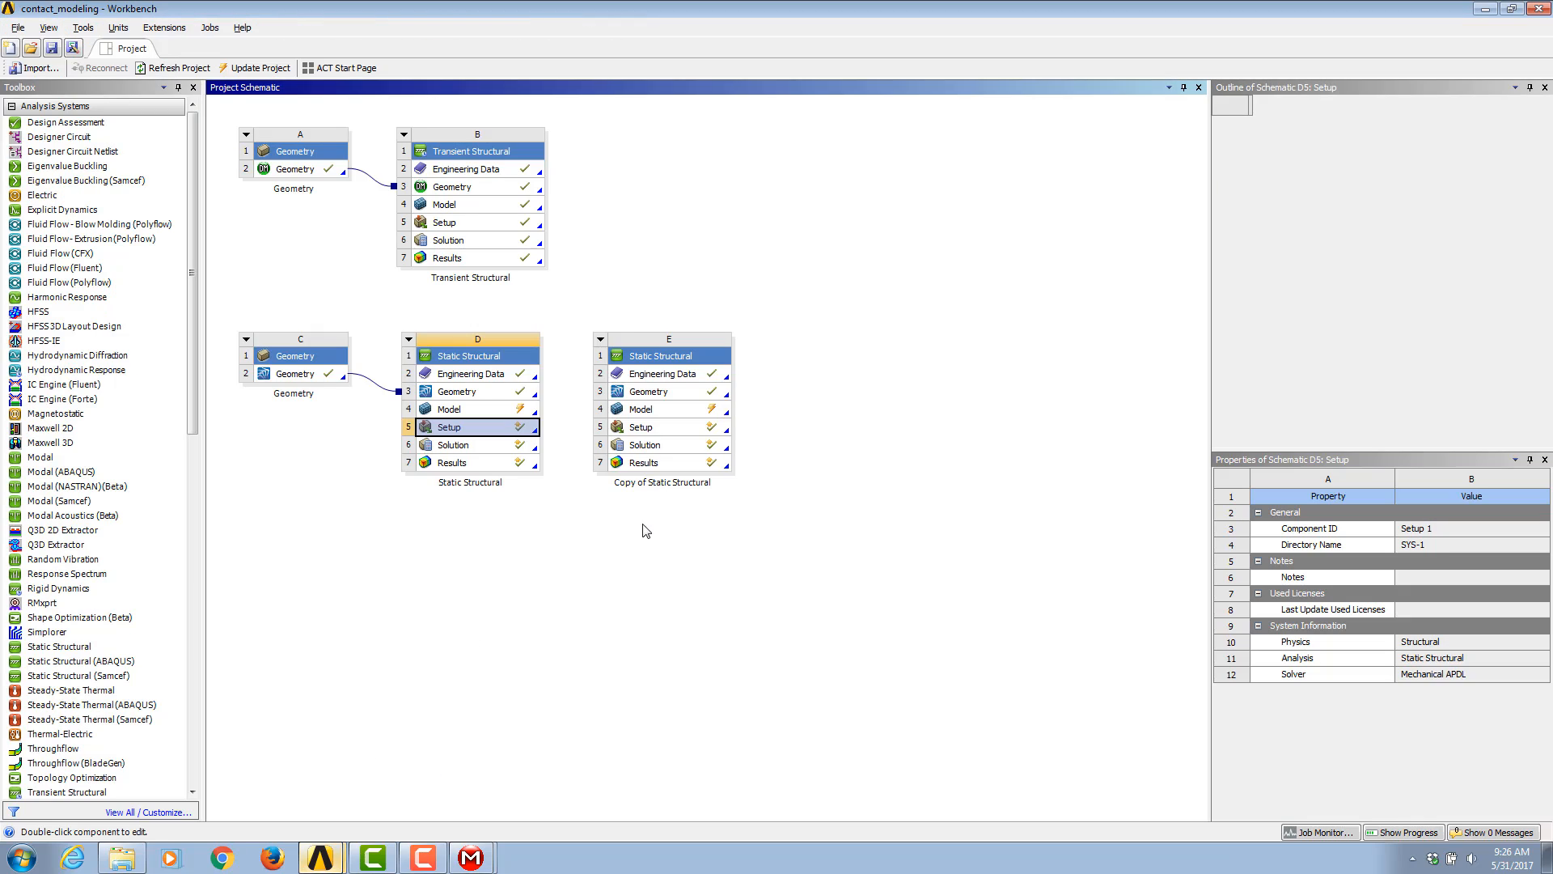
double_click(692, 428)
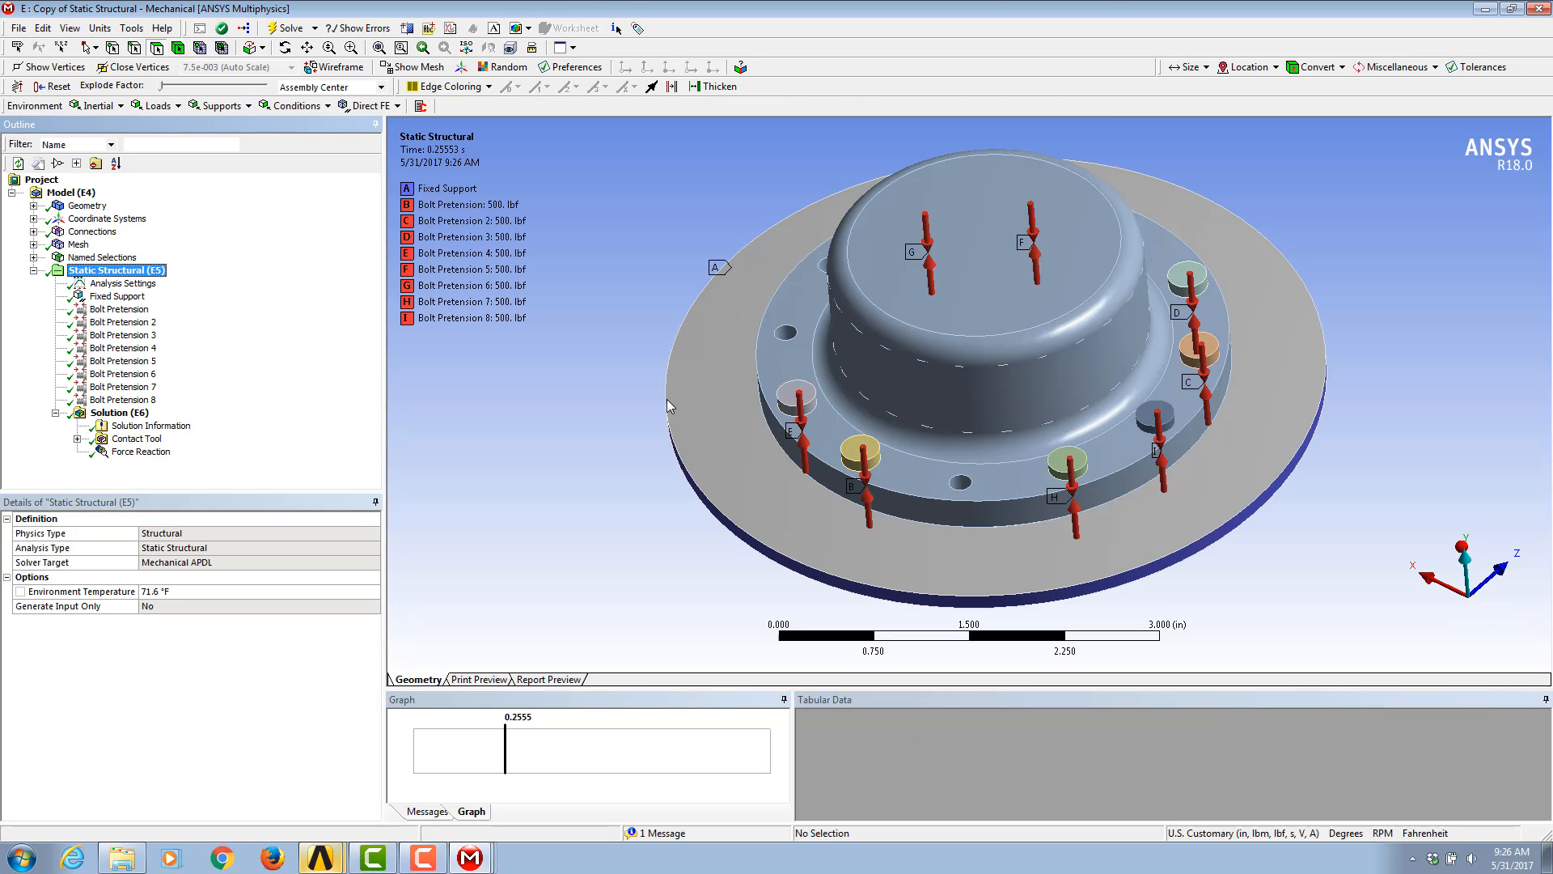
middle_drag(668, 400, 810, 371)
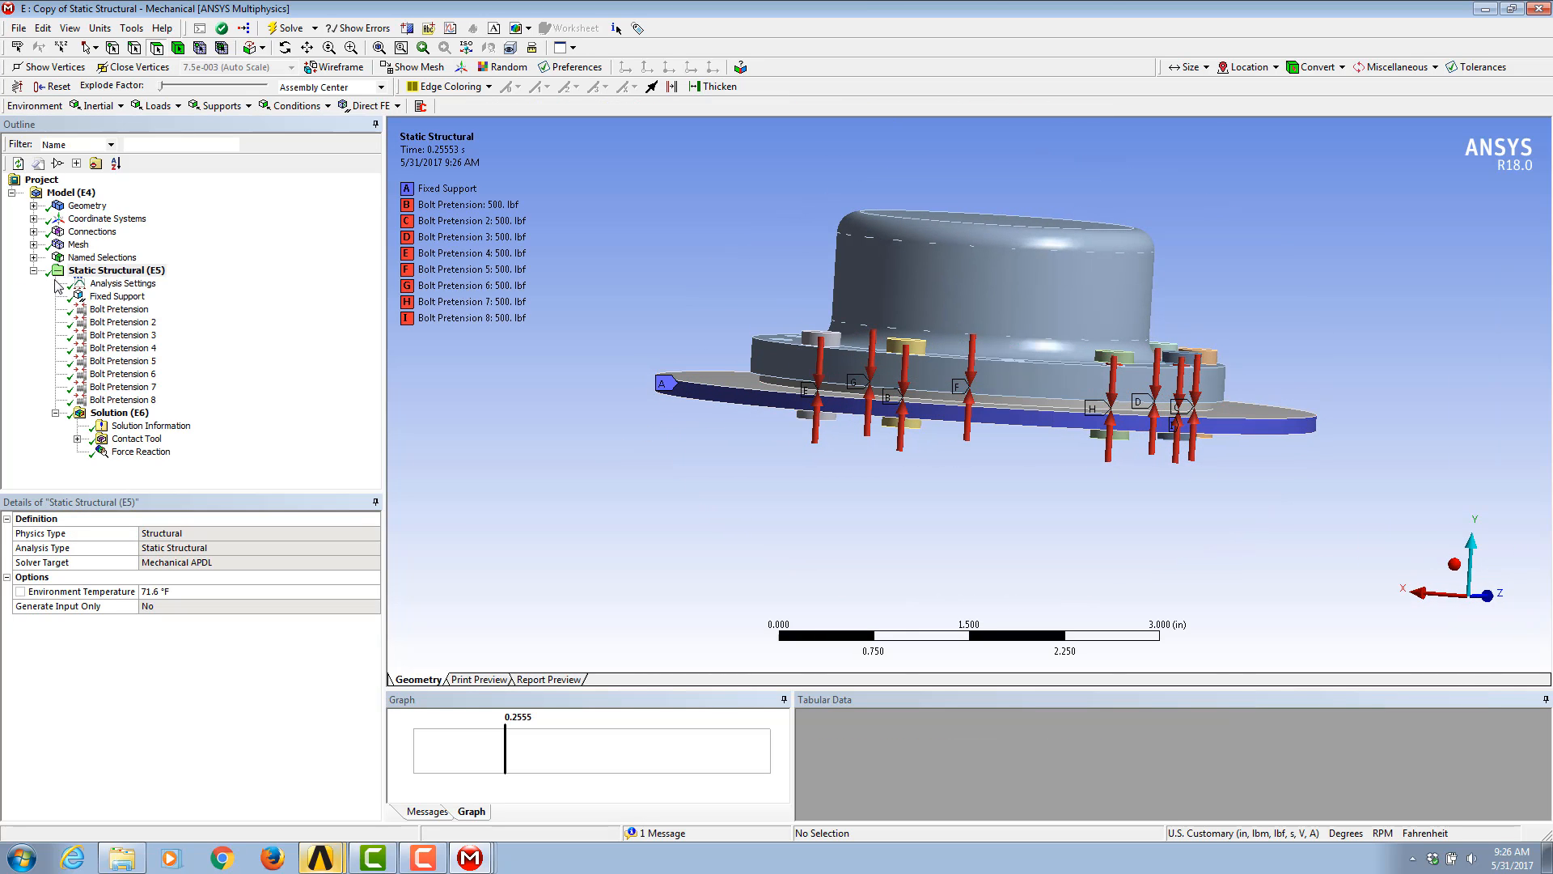
Step: Cut a section plane through the flange assembly to examine the bolted interface, switch the section off and fit the whole model
click(408, 28)
drag(991, 482, 992, 486)
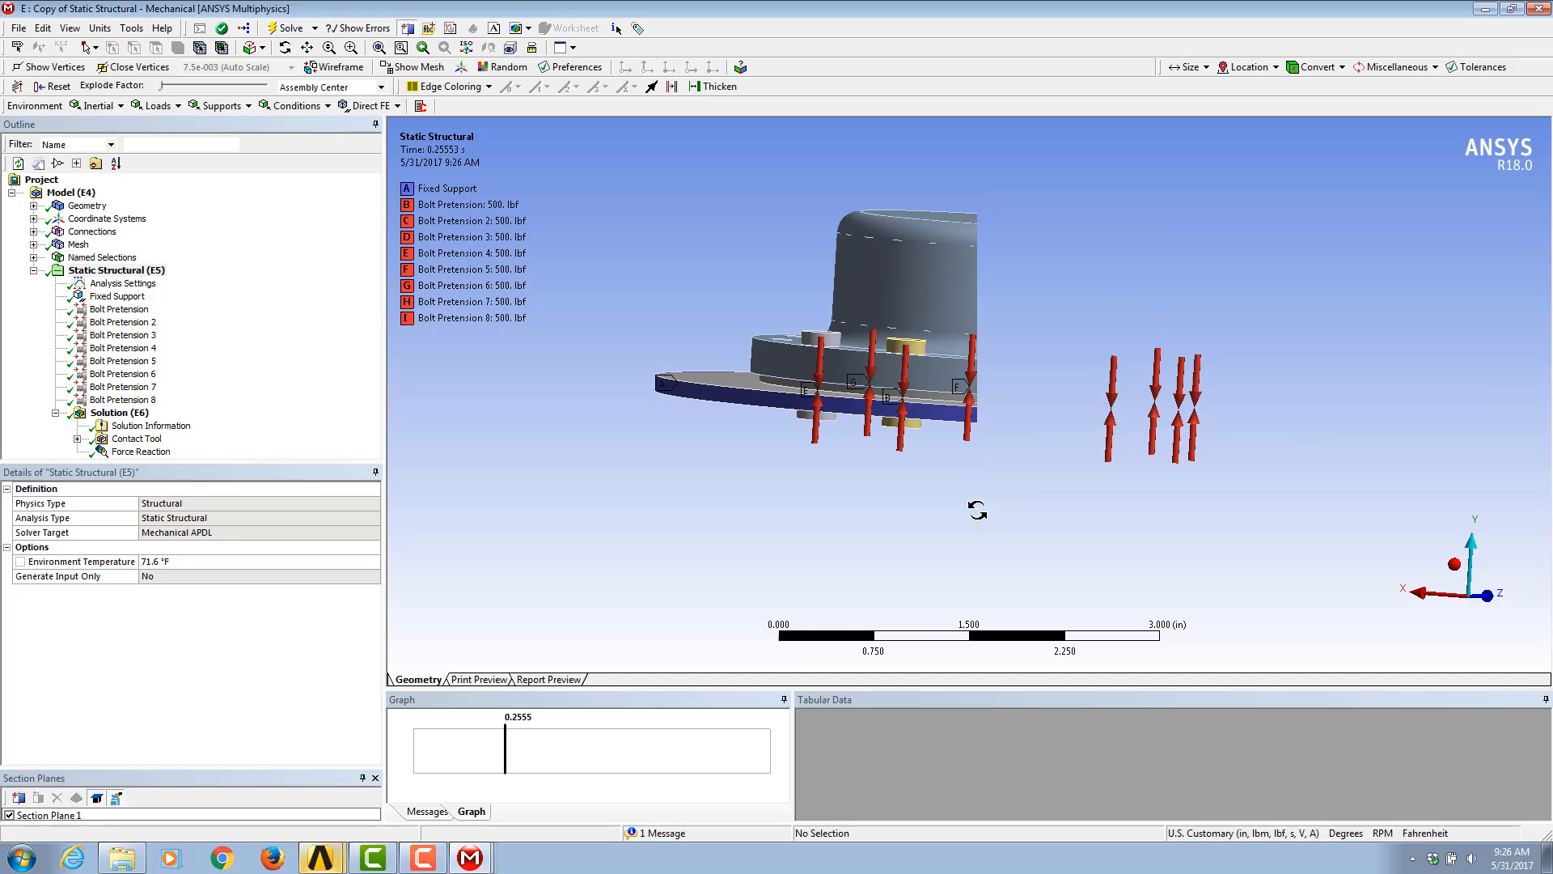
middle_drag(970, 510, 655, 468)
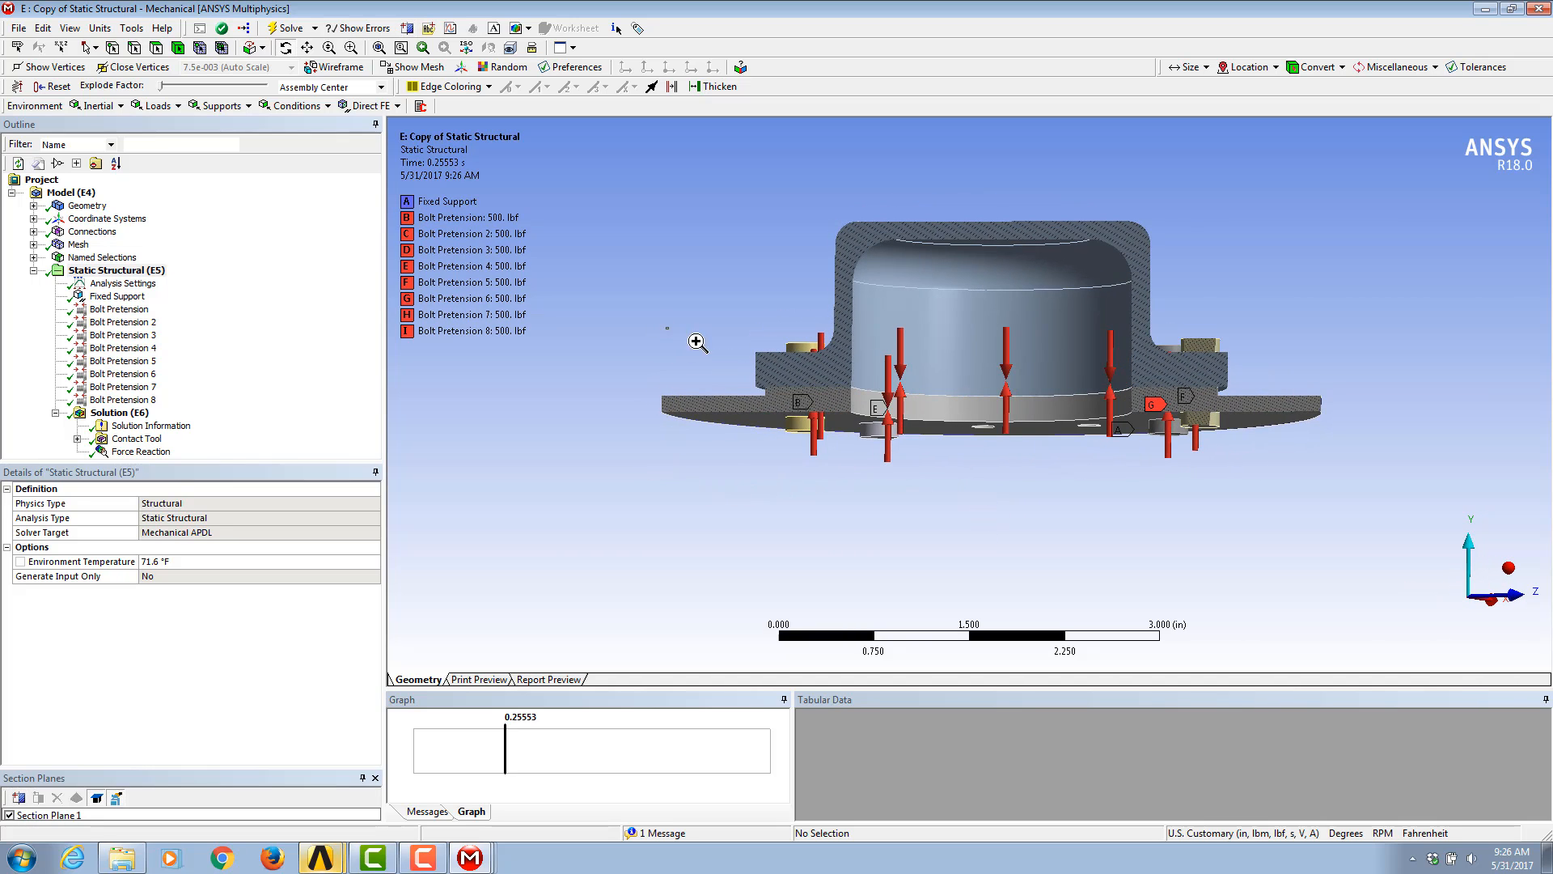
scroll(745, 461, up, 5)
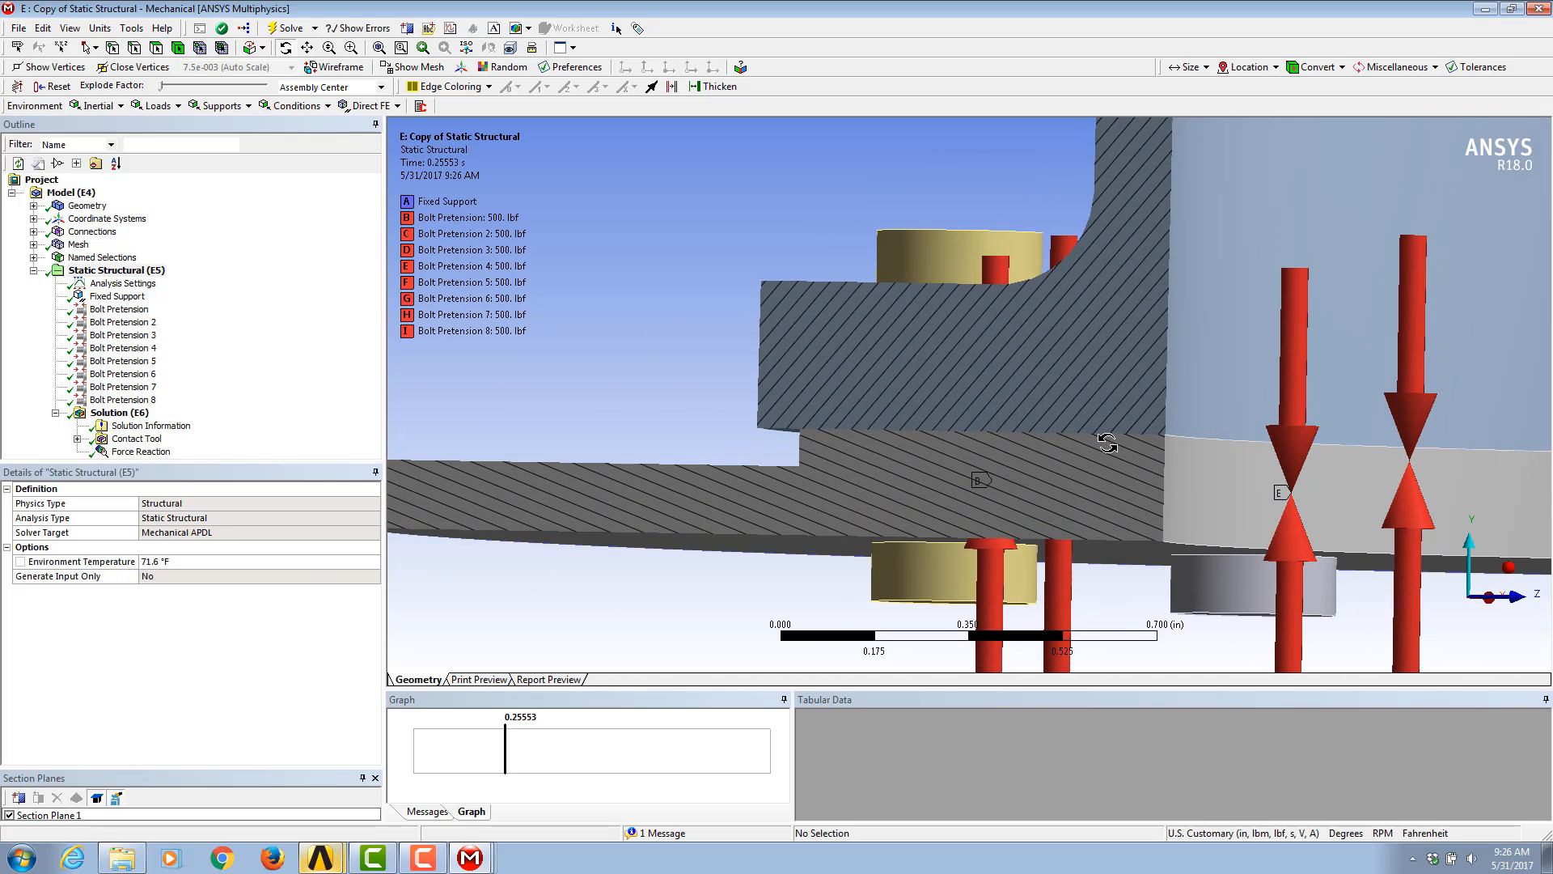
middle_drag(835, 450, 886, 469)
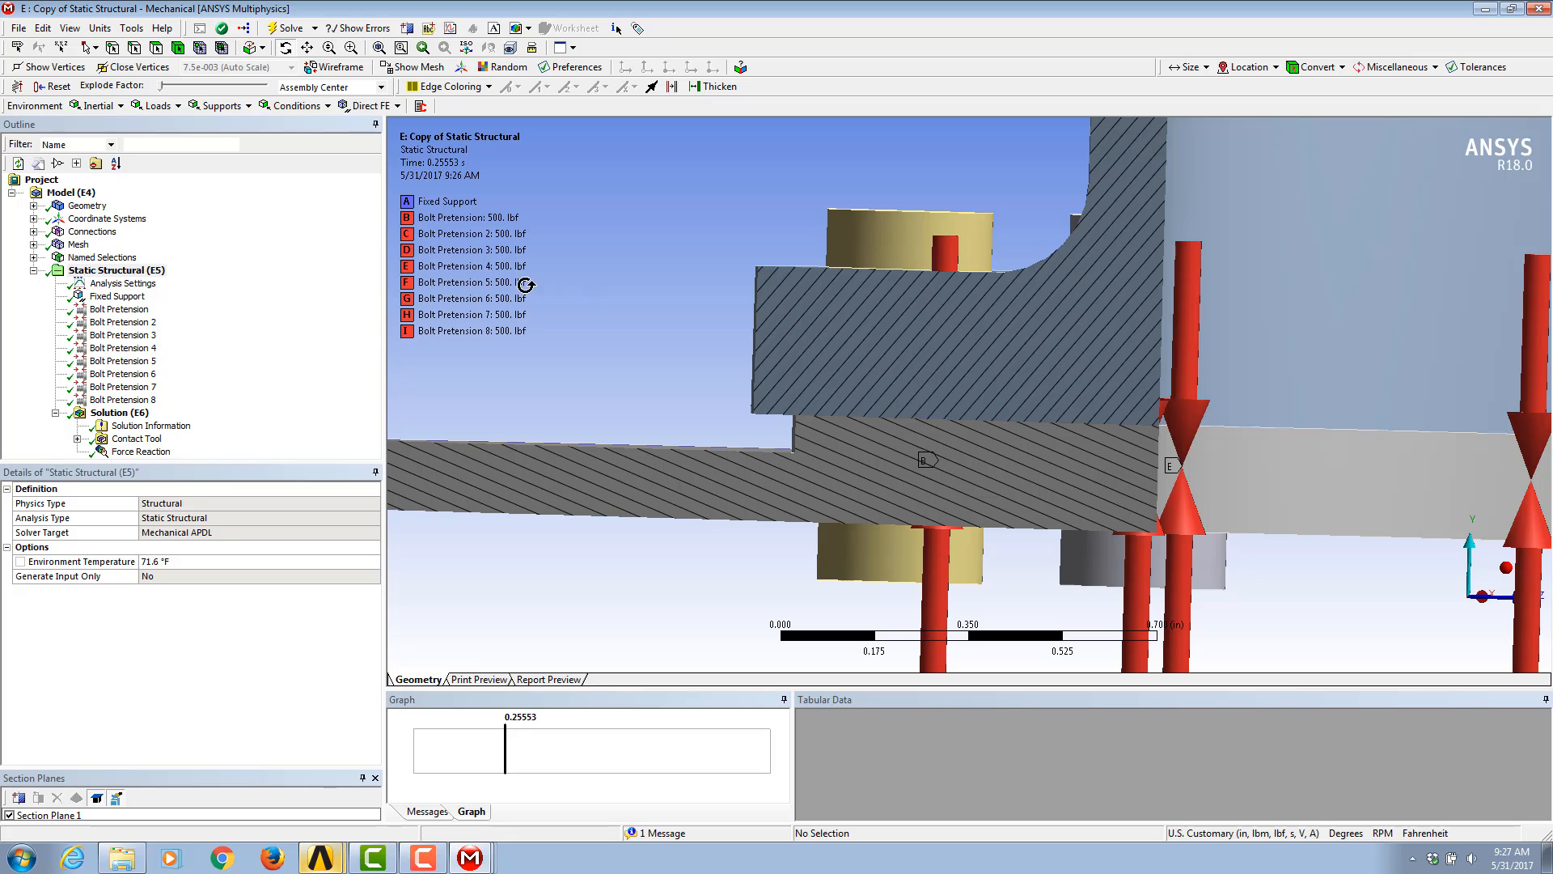
click(9, 815)
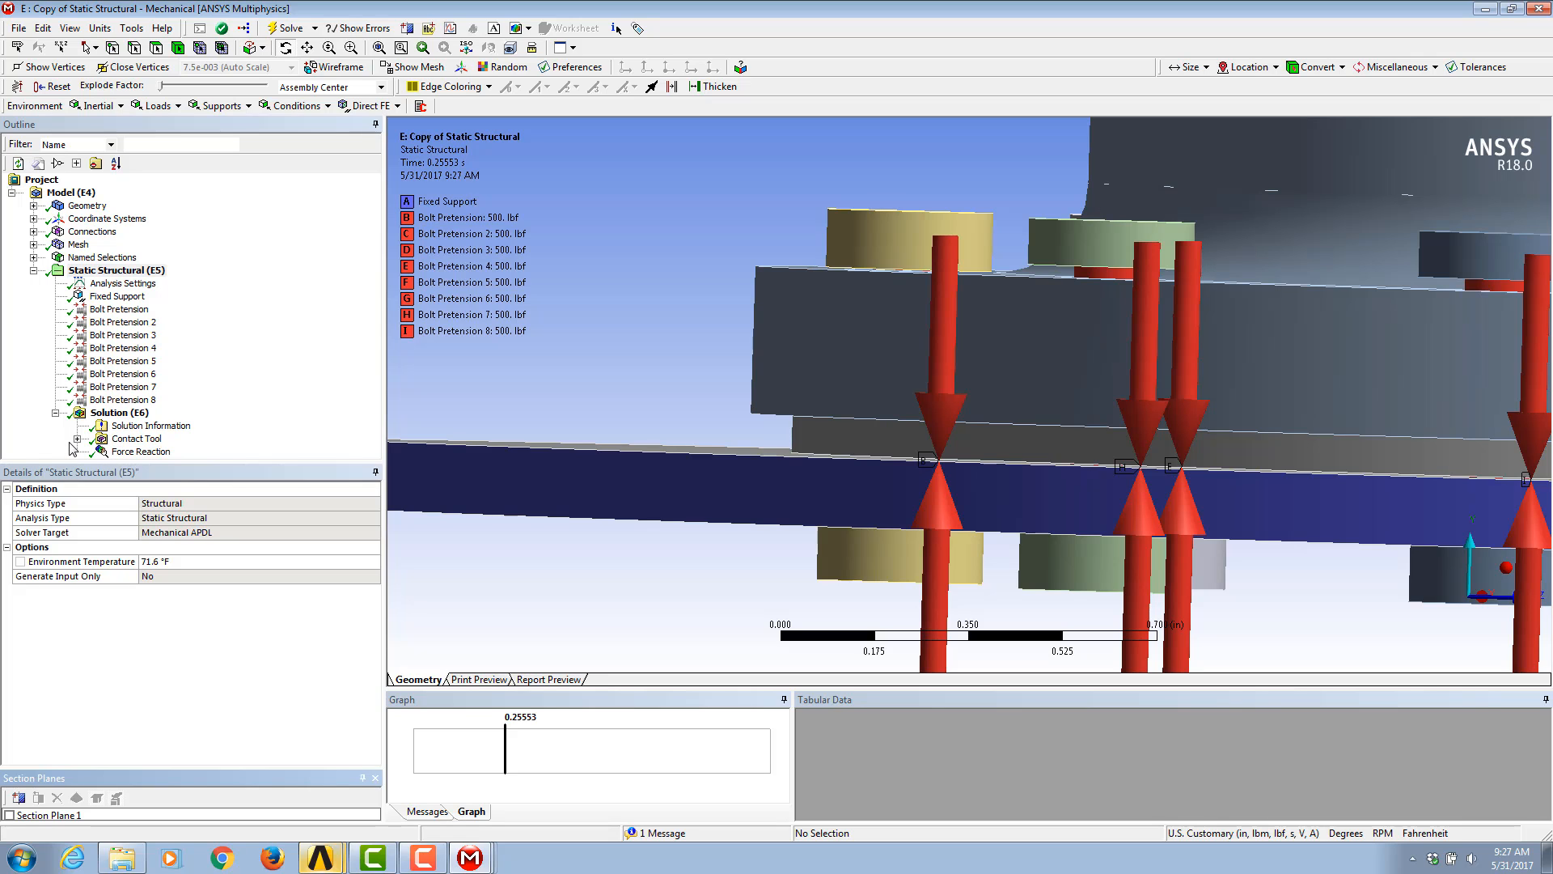
right_click(676, 403)
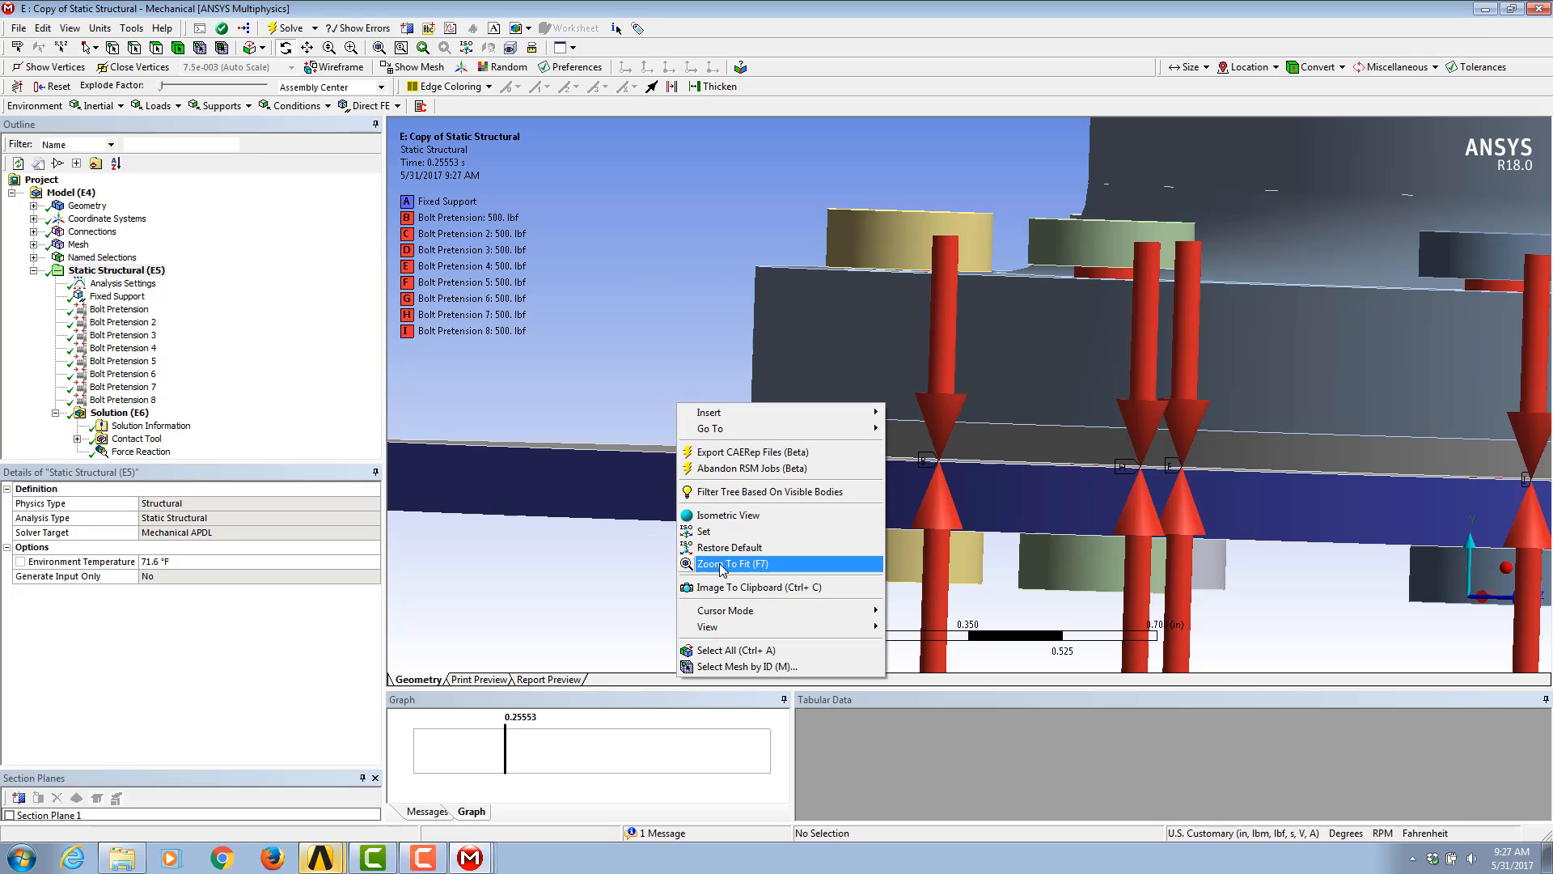
click(711, 643)
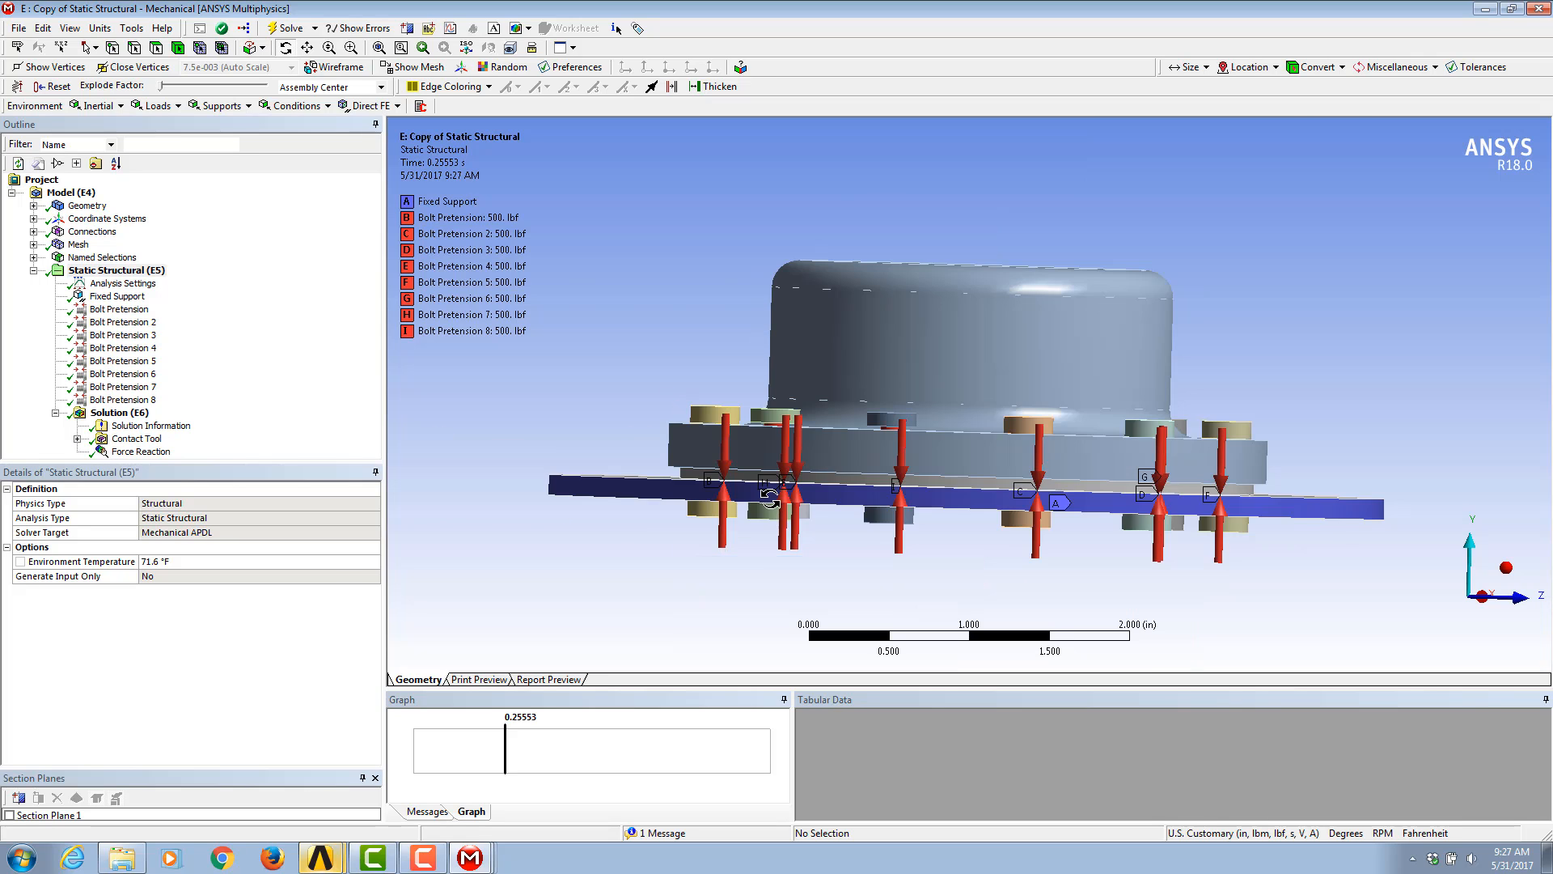
Step: Display the Contact Tool's Status result and examine the contact regions around the flange's bolt holes
click(77, 438)
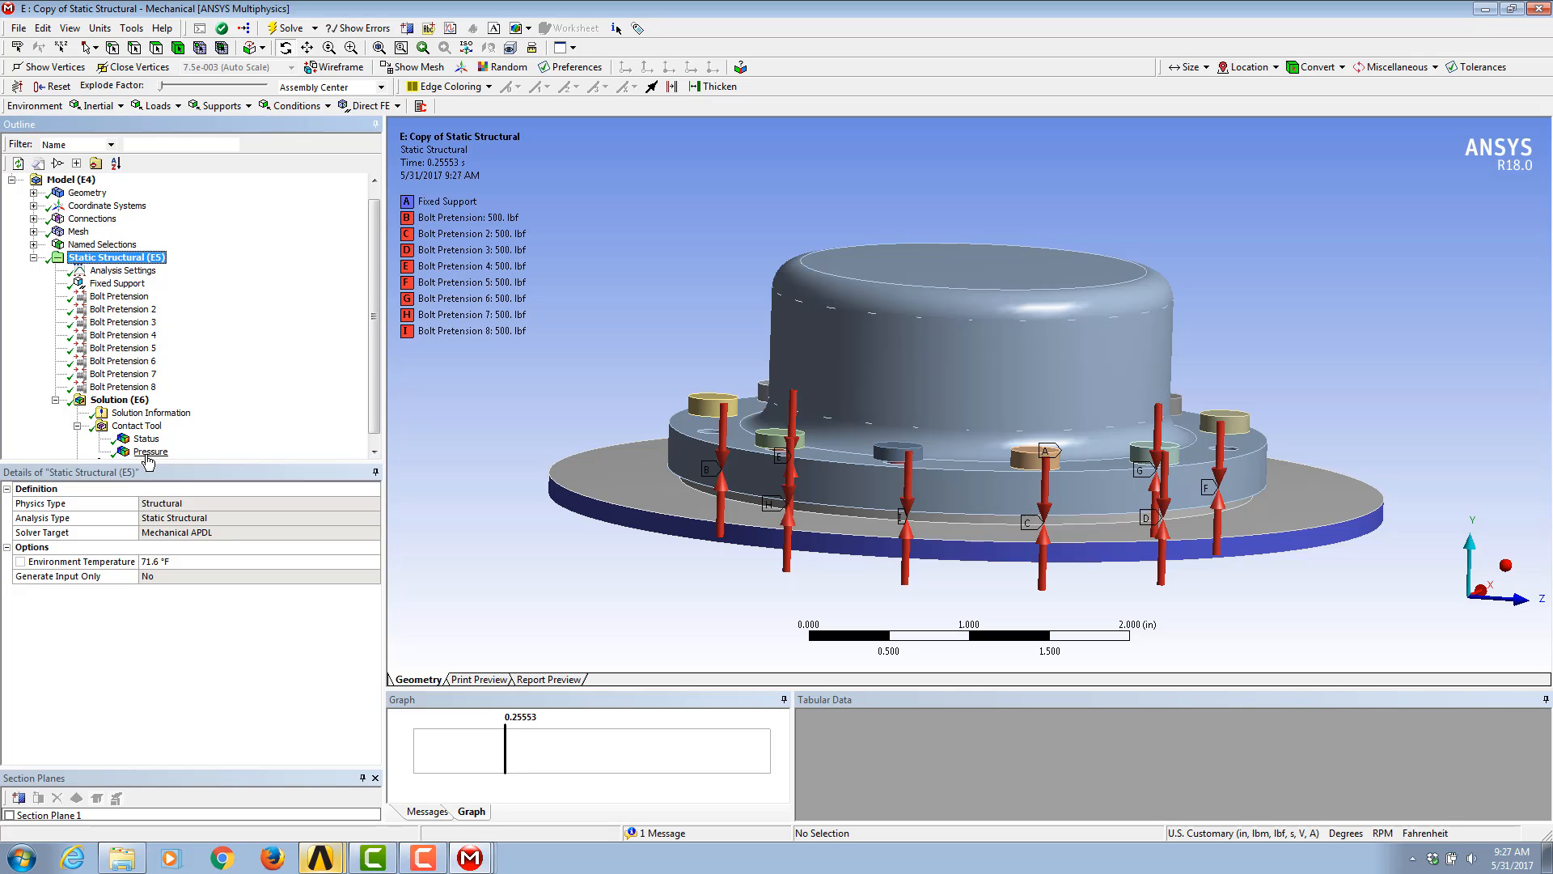
click(148, 441)
middle_drag(857, 485, 866, 590)
scroll(856, 494, down, 3)
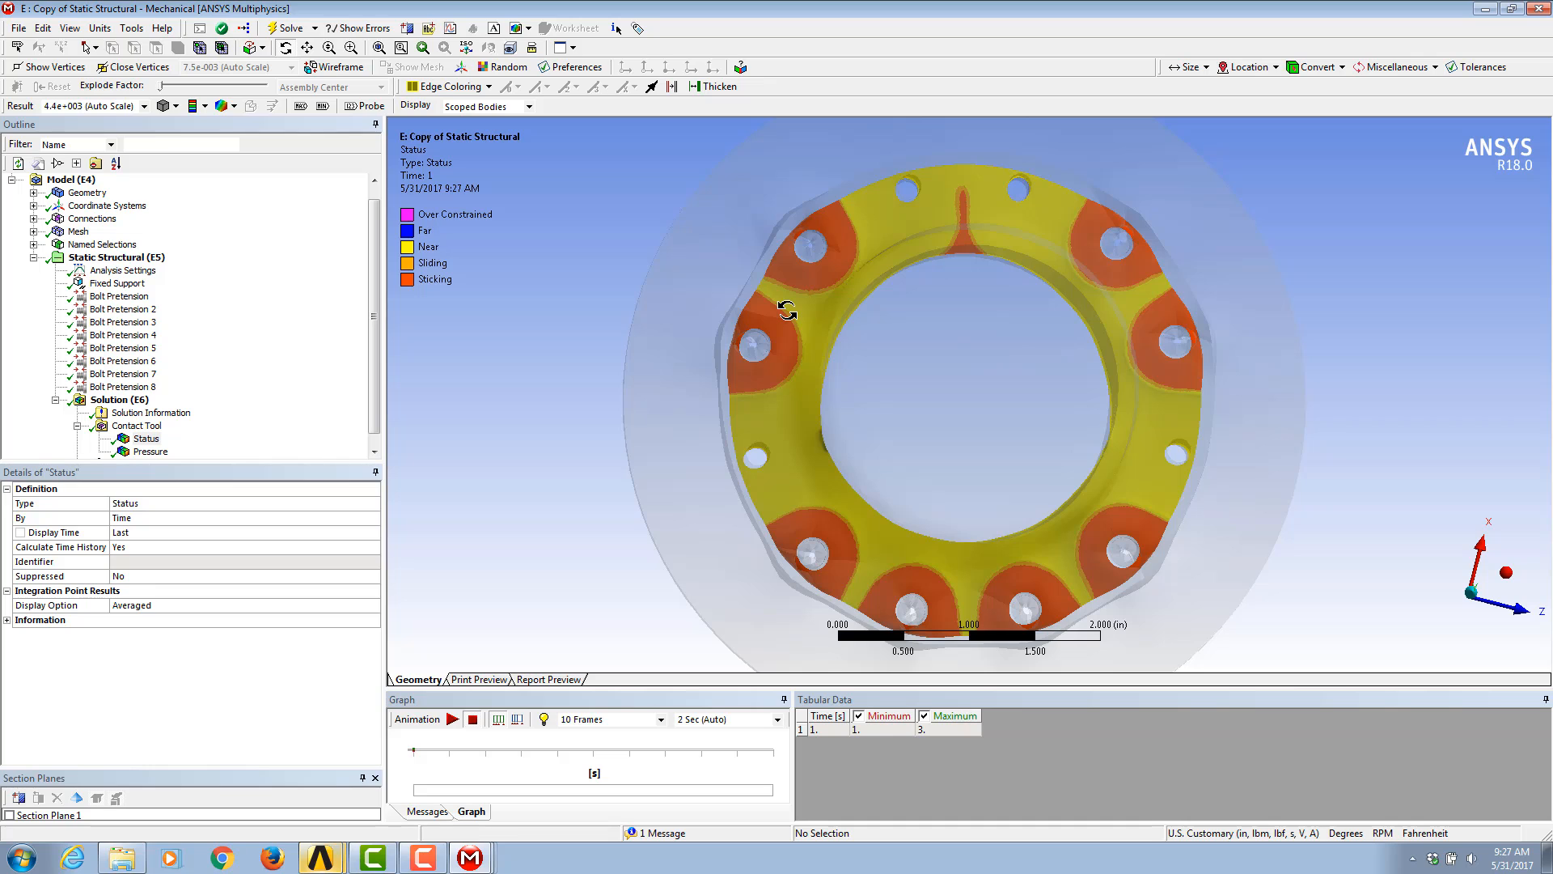
drag(1033, 388, 967, 328)
Step: Display the contact Pressure result and examine its distribution around the bolt holes and the ring's outer edge
drag(375, 374, 376, 388)
click(144, 440)
drag(832, 364, 889, 414)
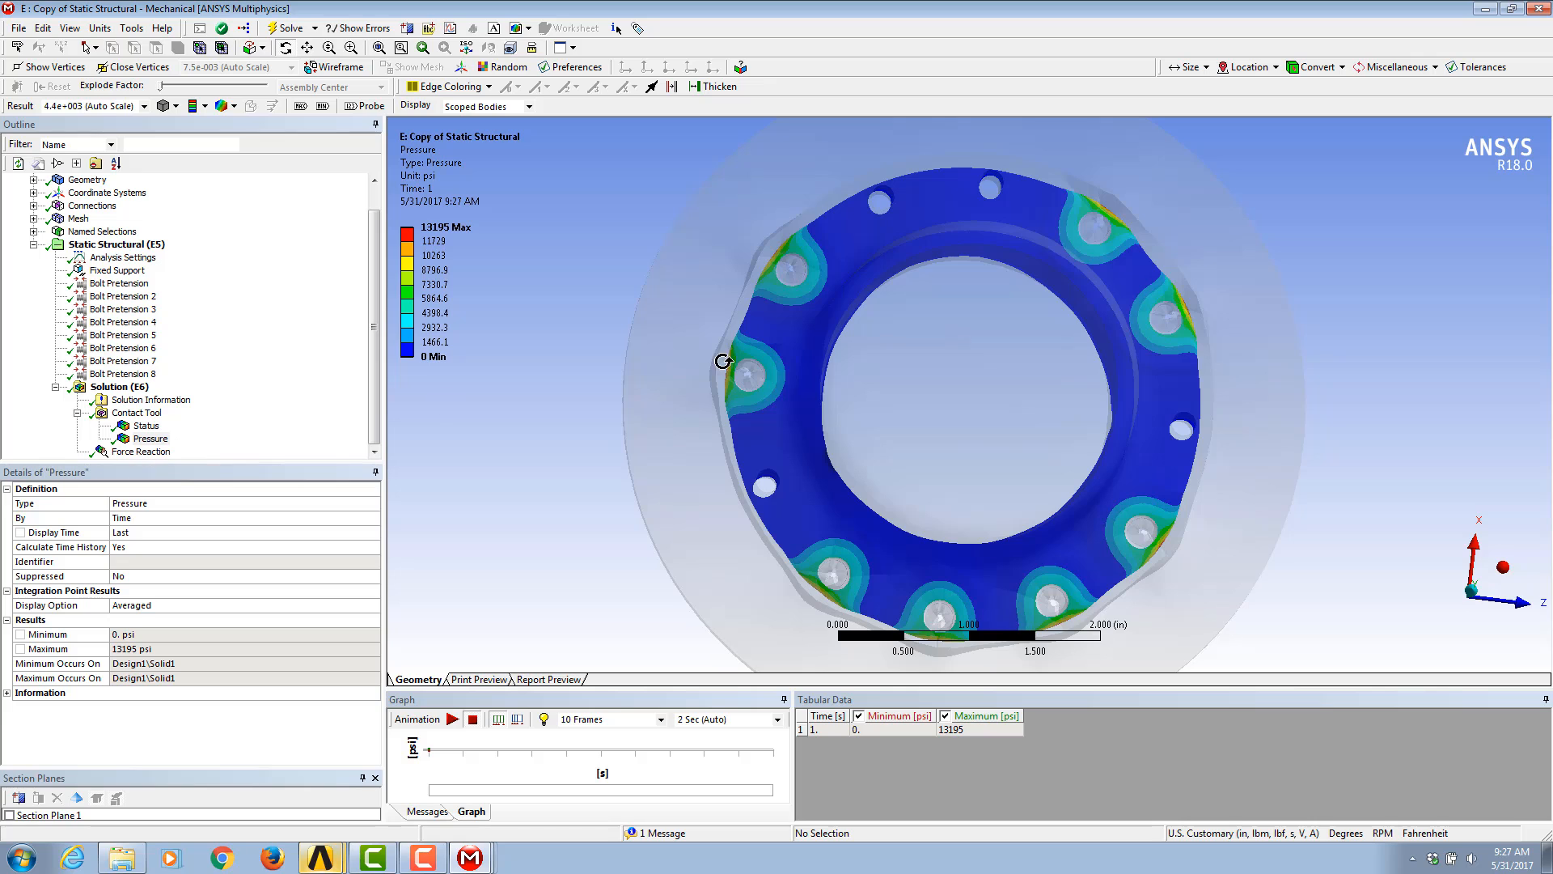
drag(725, 357, 888, 324)
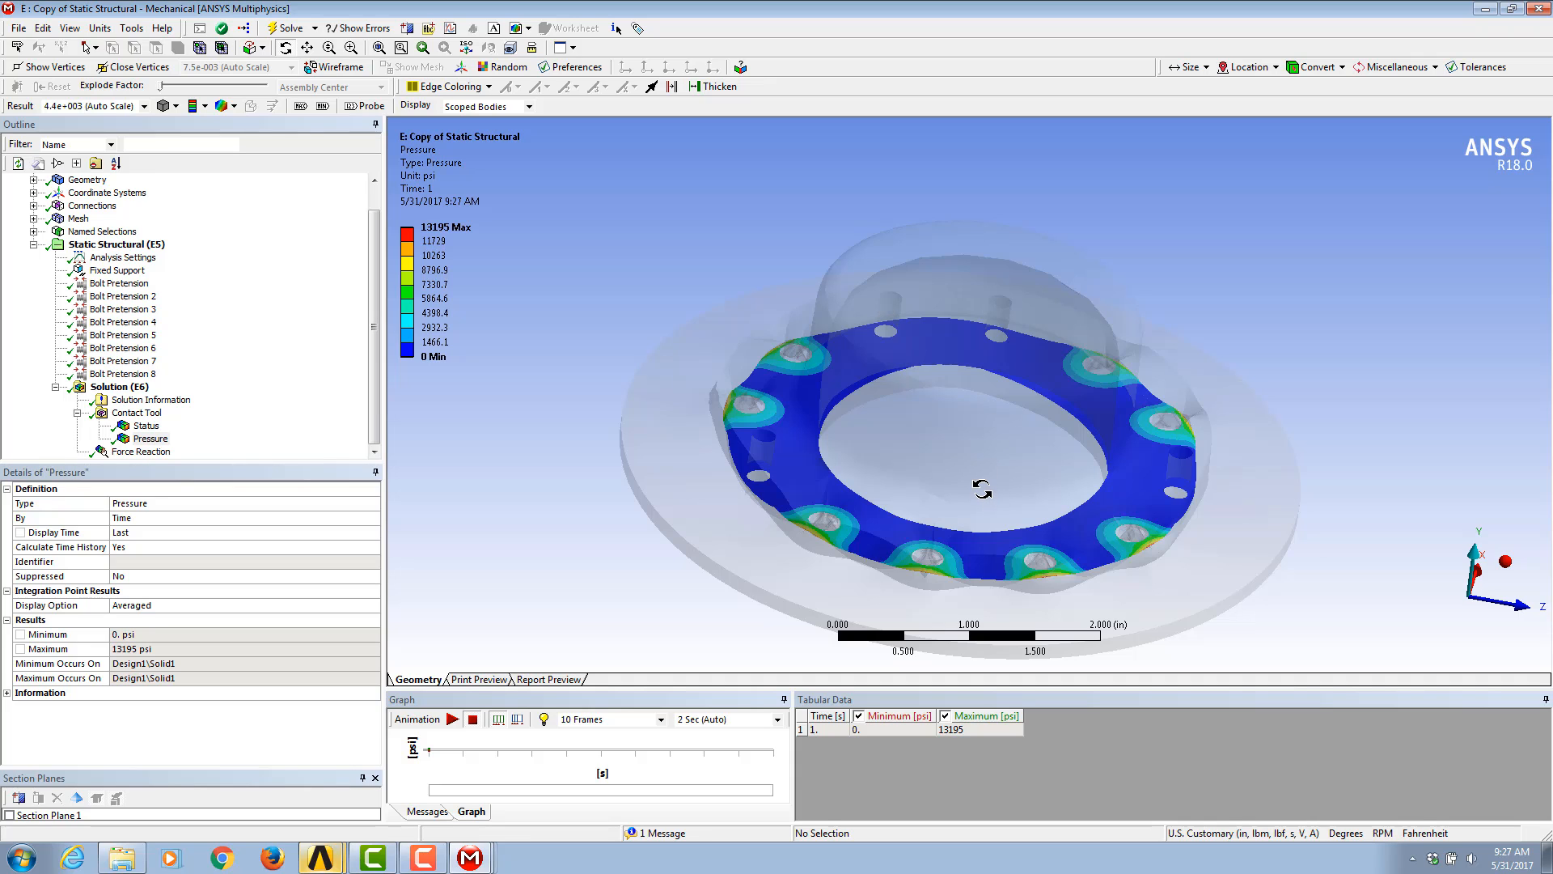
drag(1041, 515, 1041, 544)
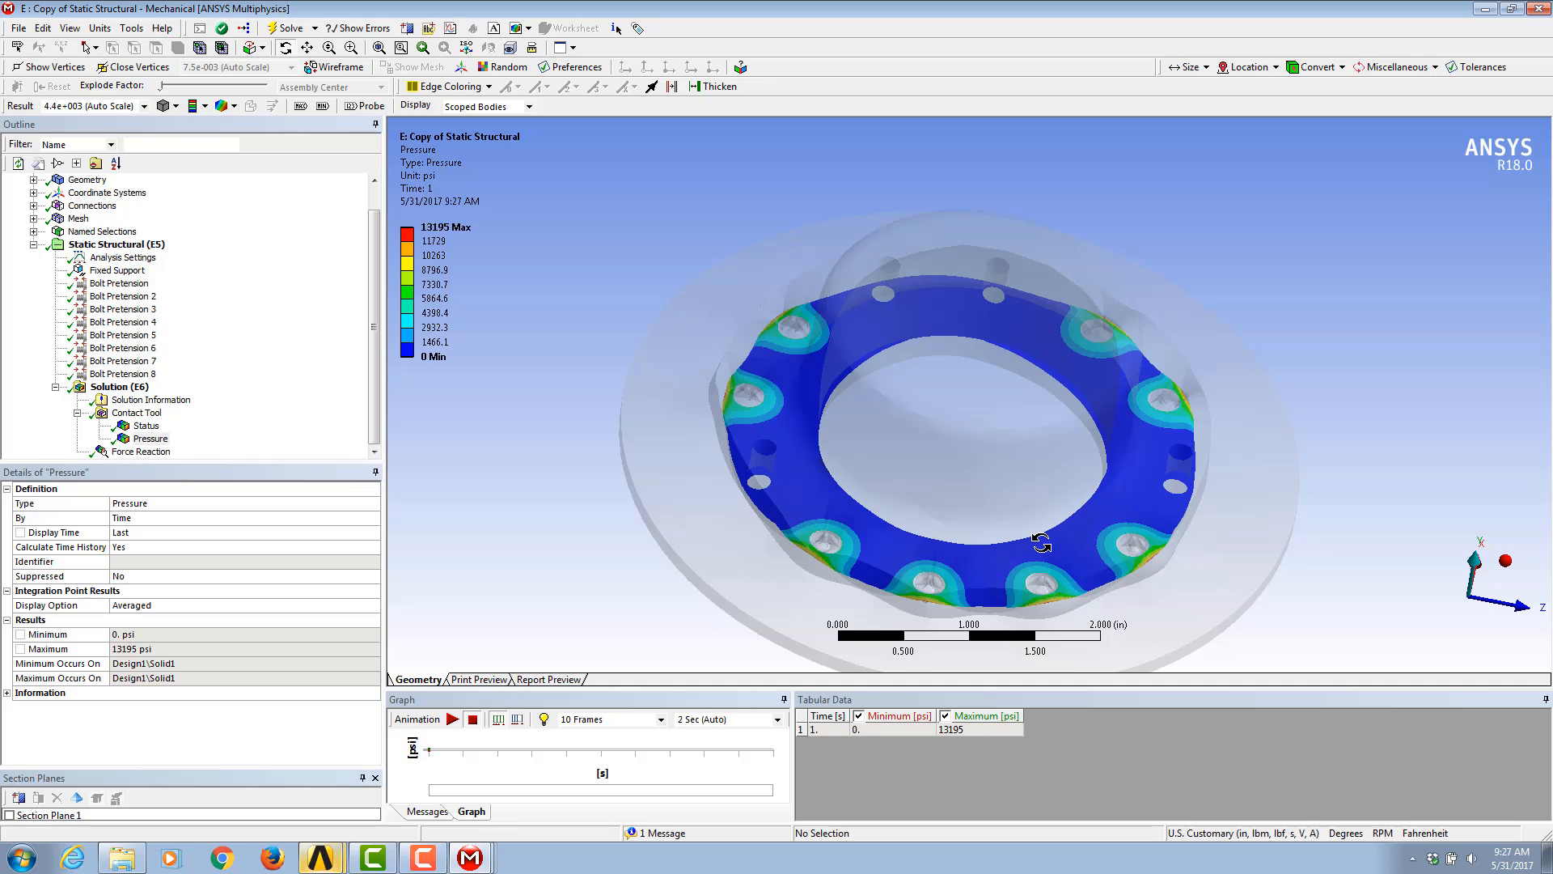
drag(1018, 361, 975, 429)
mouse_move(477, 865)
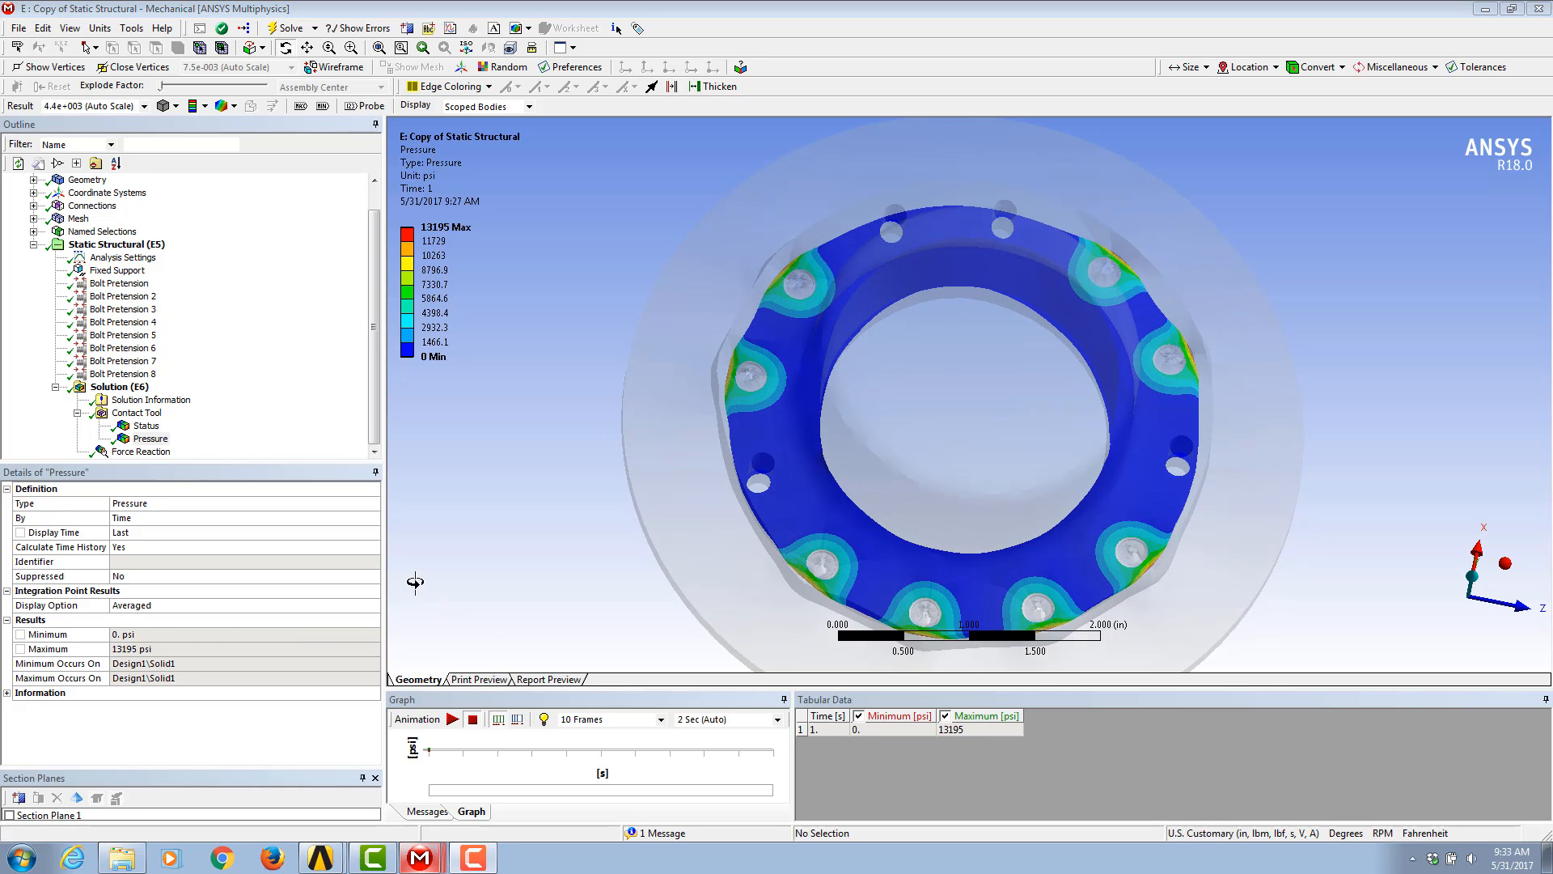
drag(778, 469, 836, 450)
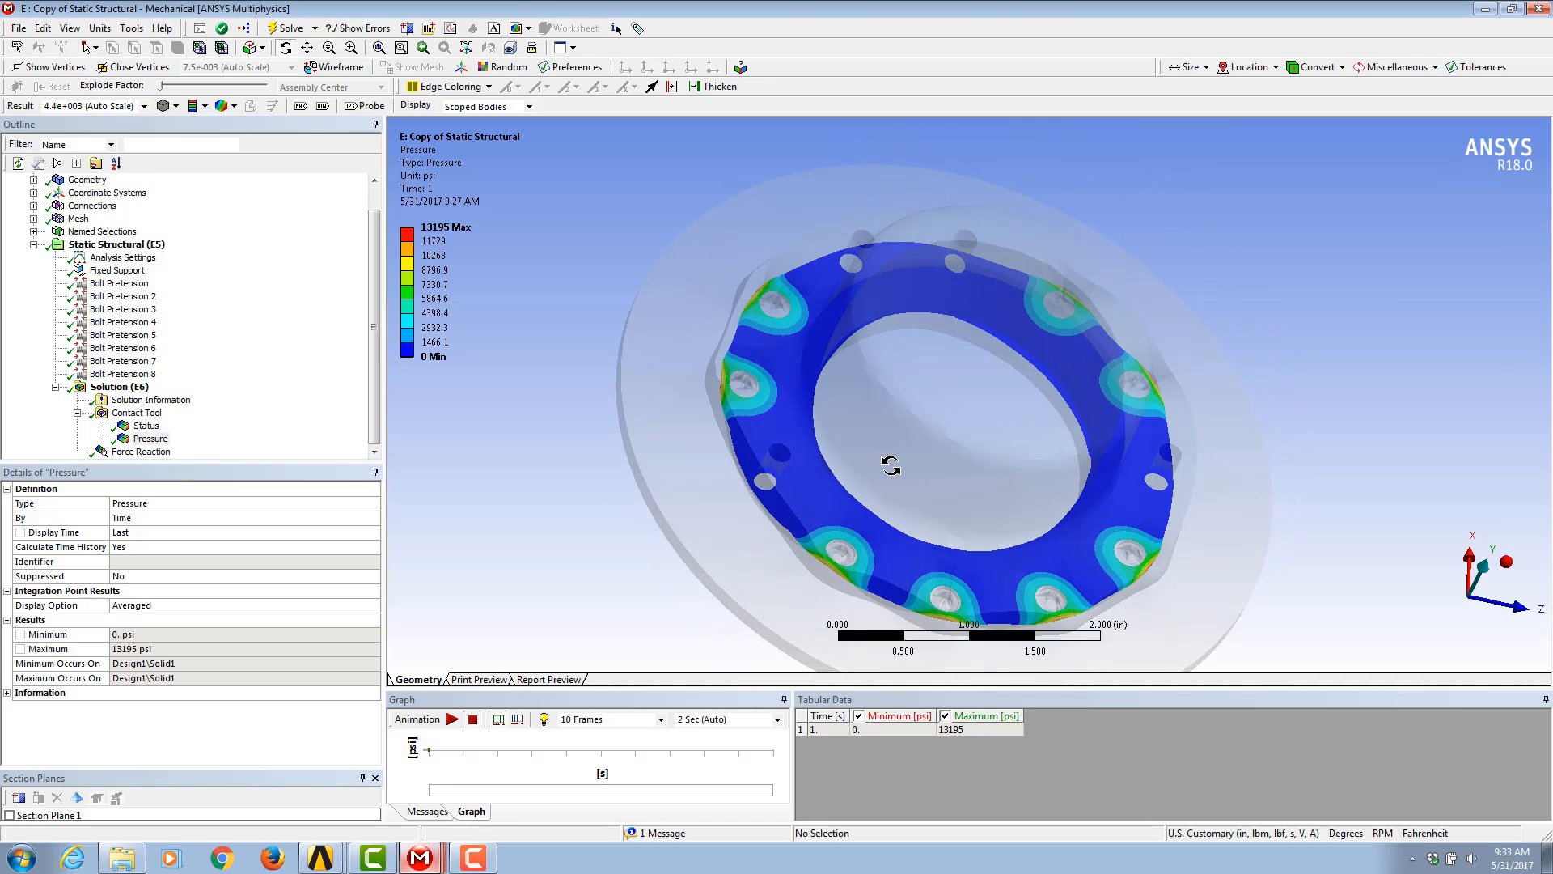
Step: Switch to the D: Static Structural Mechanical window and show all bodies of the flange assembly
click(420, 859)
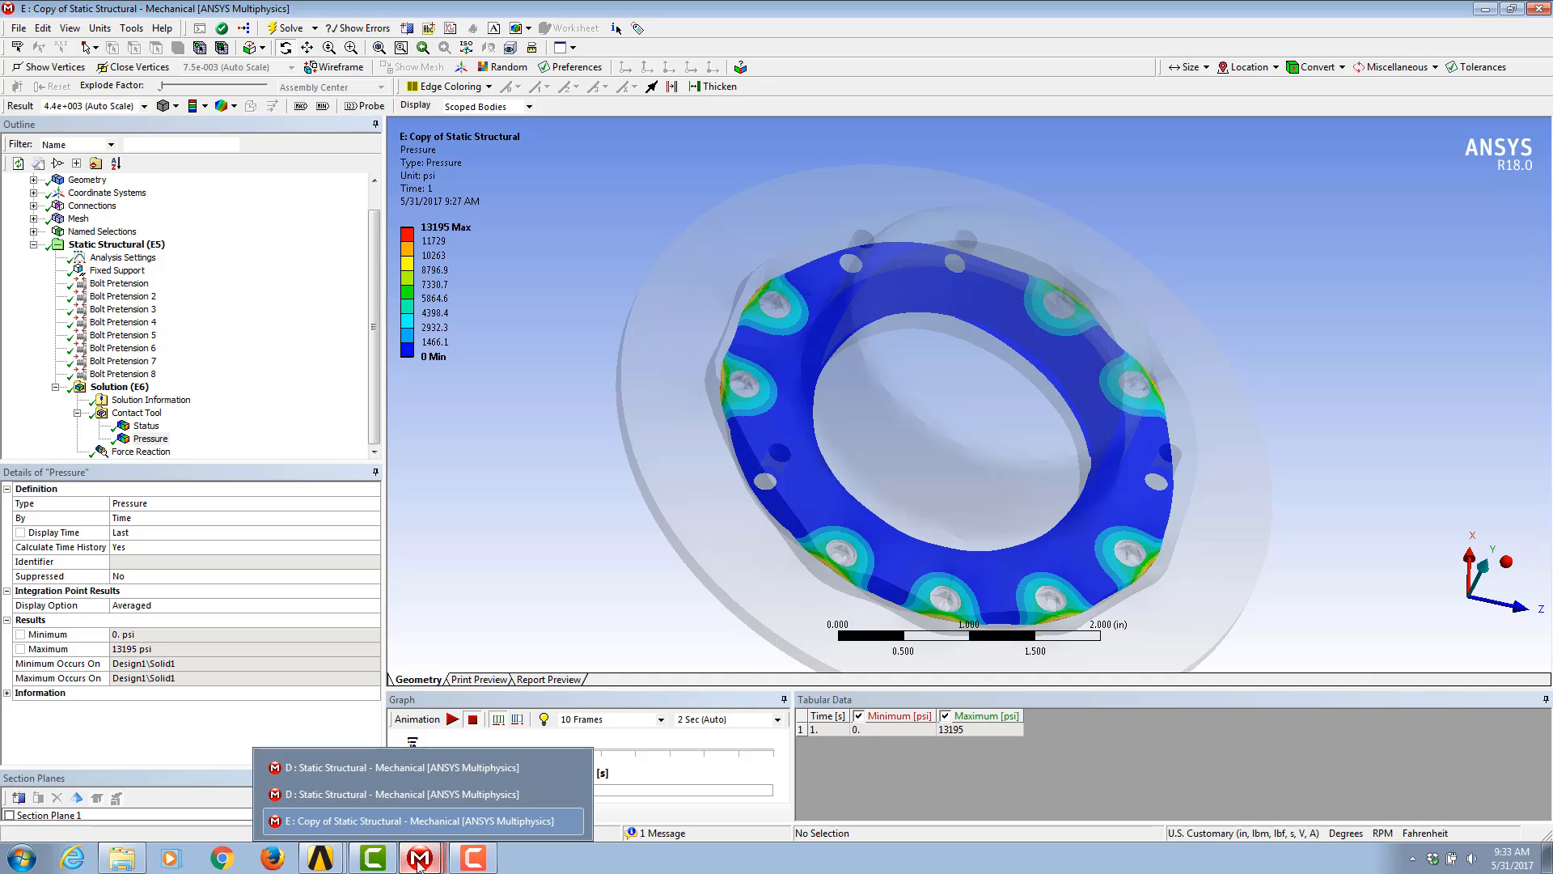
click(419, 773)
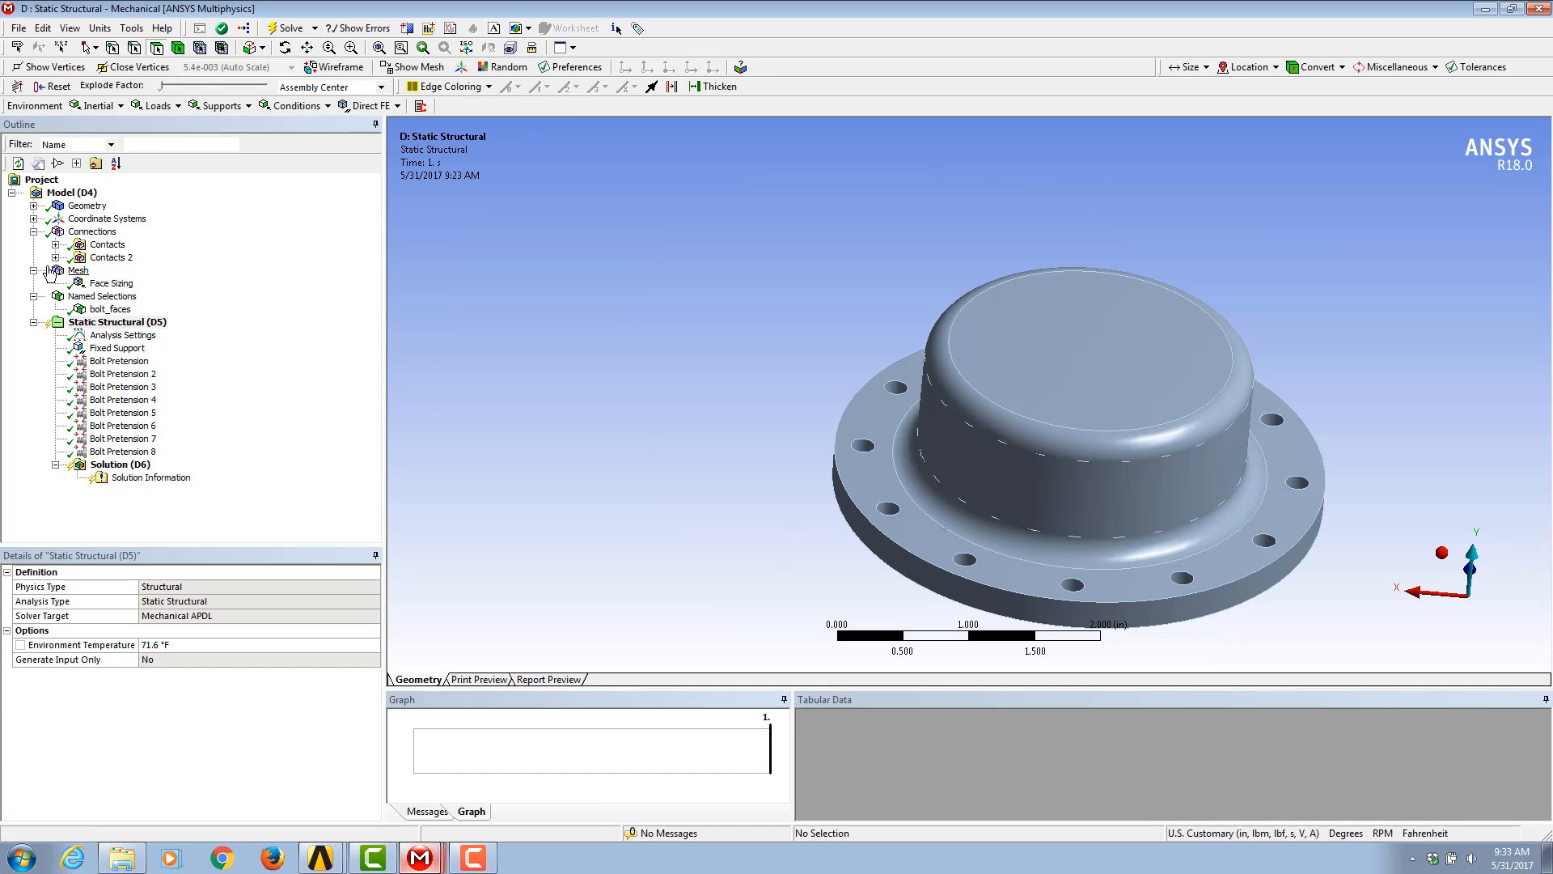
ctrl+middle_drag(1089, 445, 1016, 386)
right_click(1016, 386)
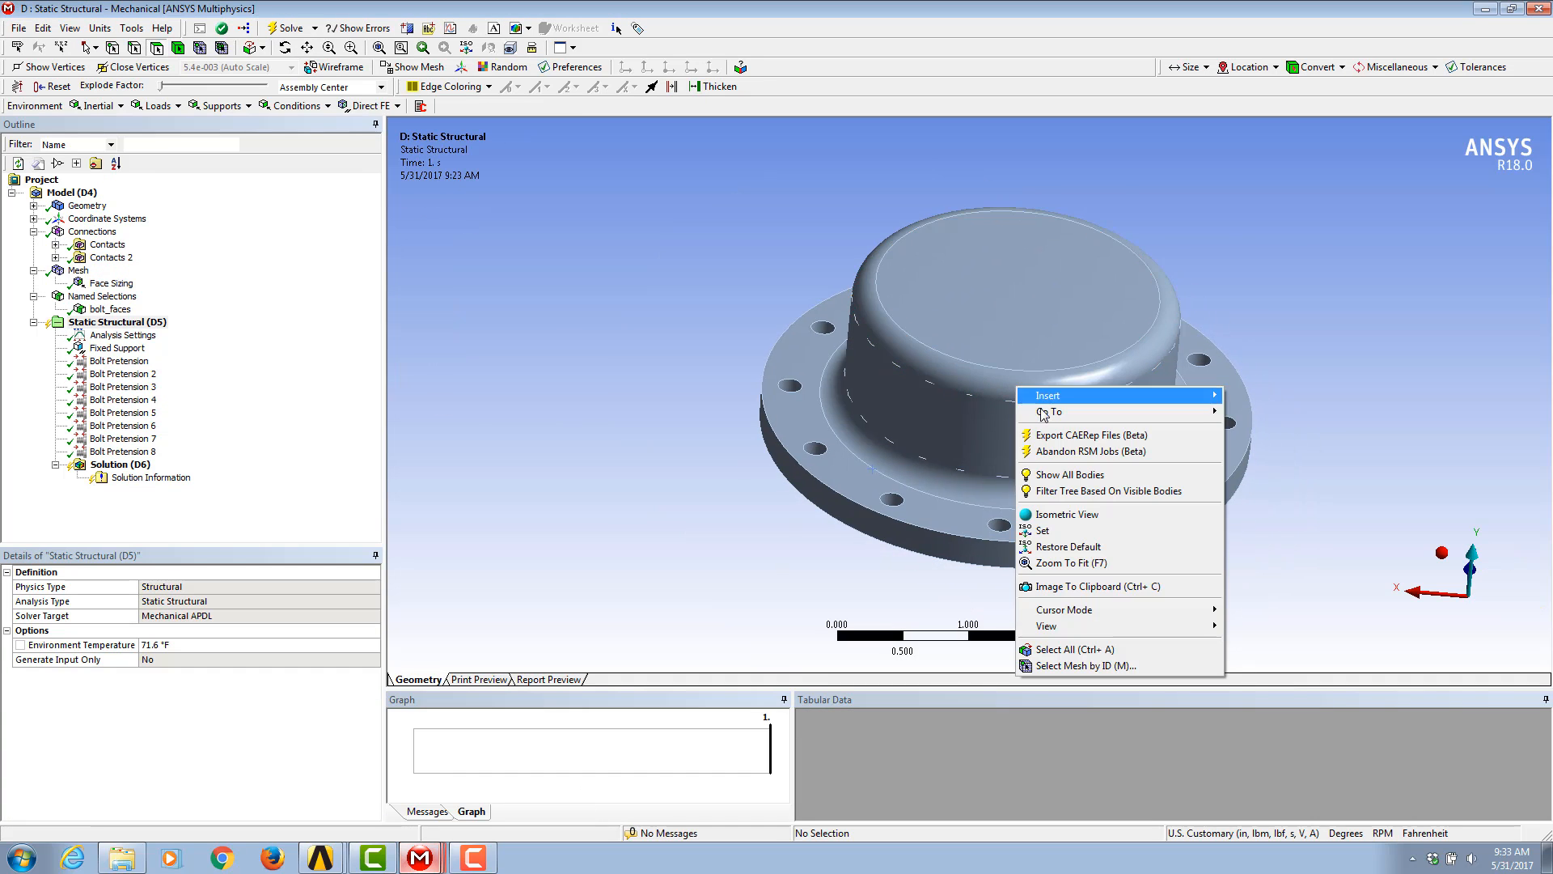
mouse_move(1054, 420)
click(1070, 475)
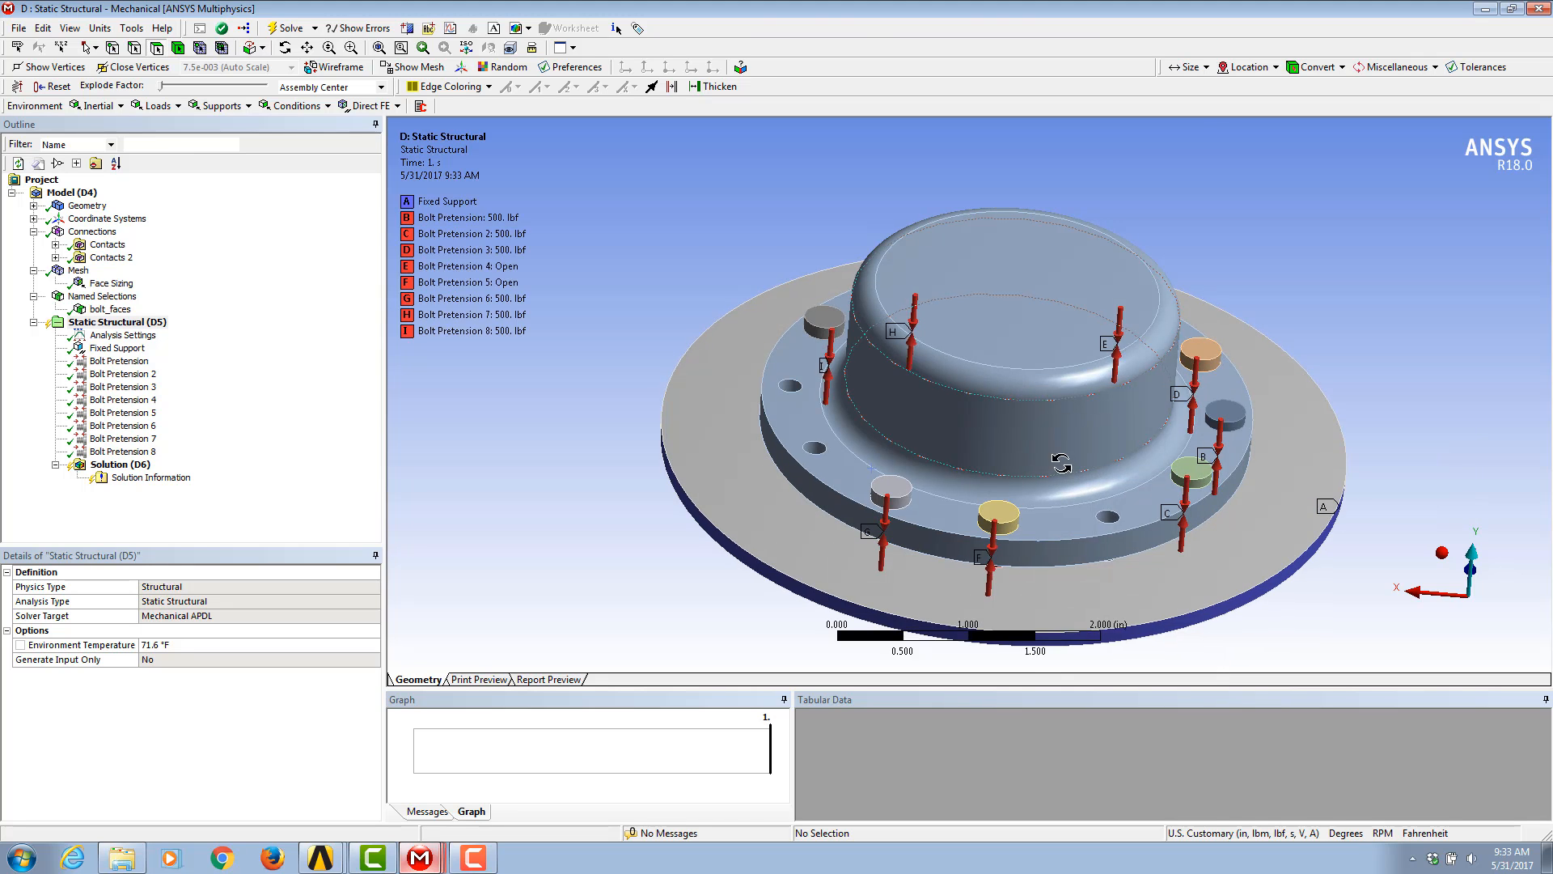
Step: Insert a Contact Tool under Connections covering all contacts and generate its initial contact results
click(108, 245)
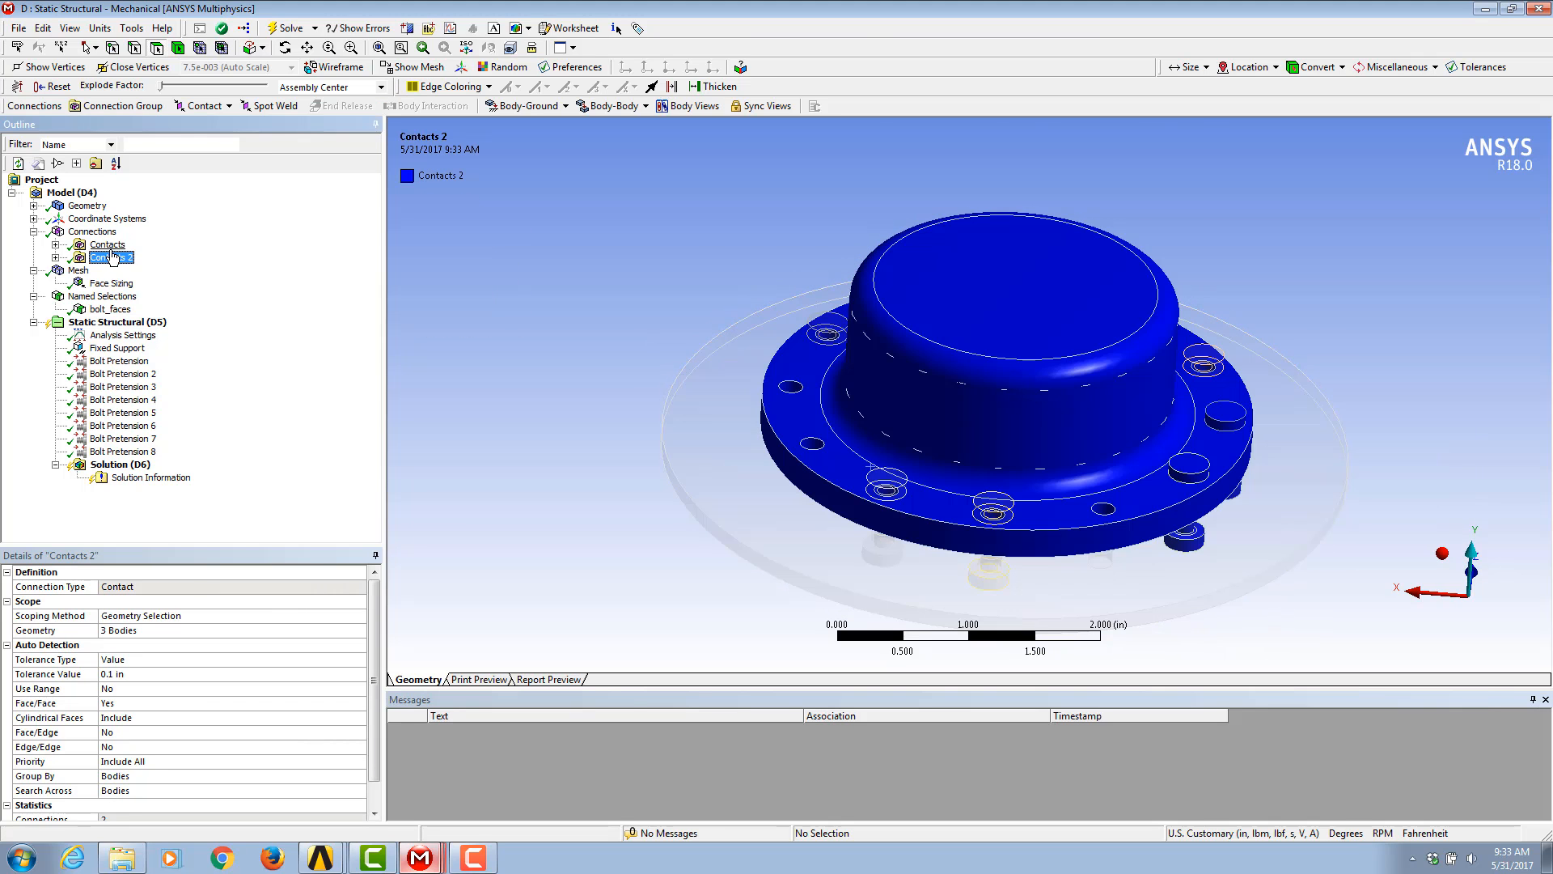
click(112, 257)
middle_drag(988, 450, 1272, 408)
click(92, 231)
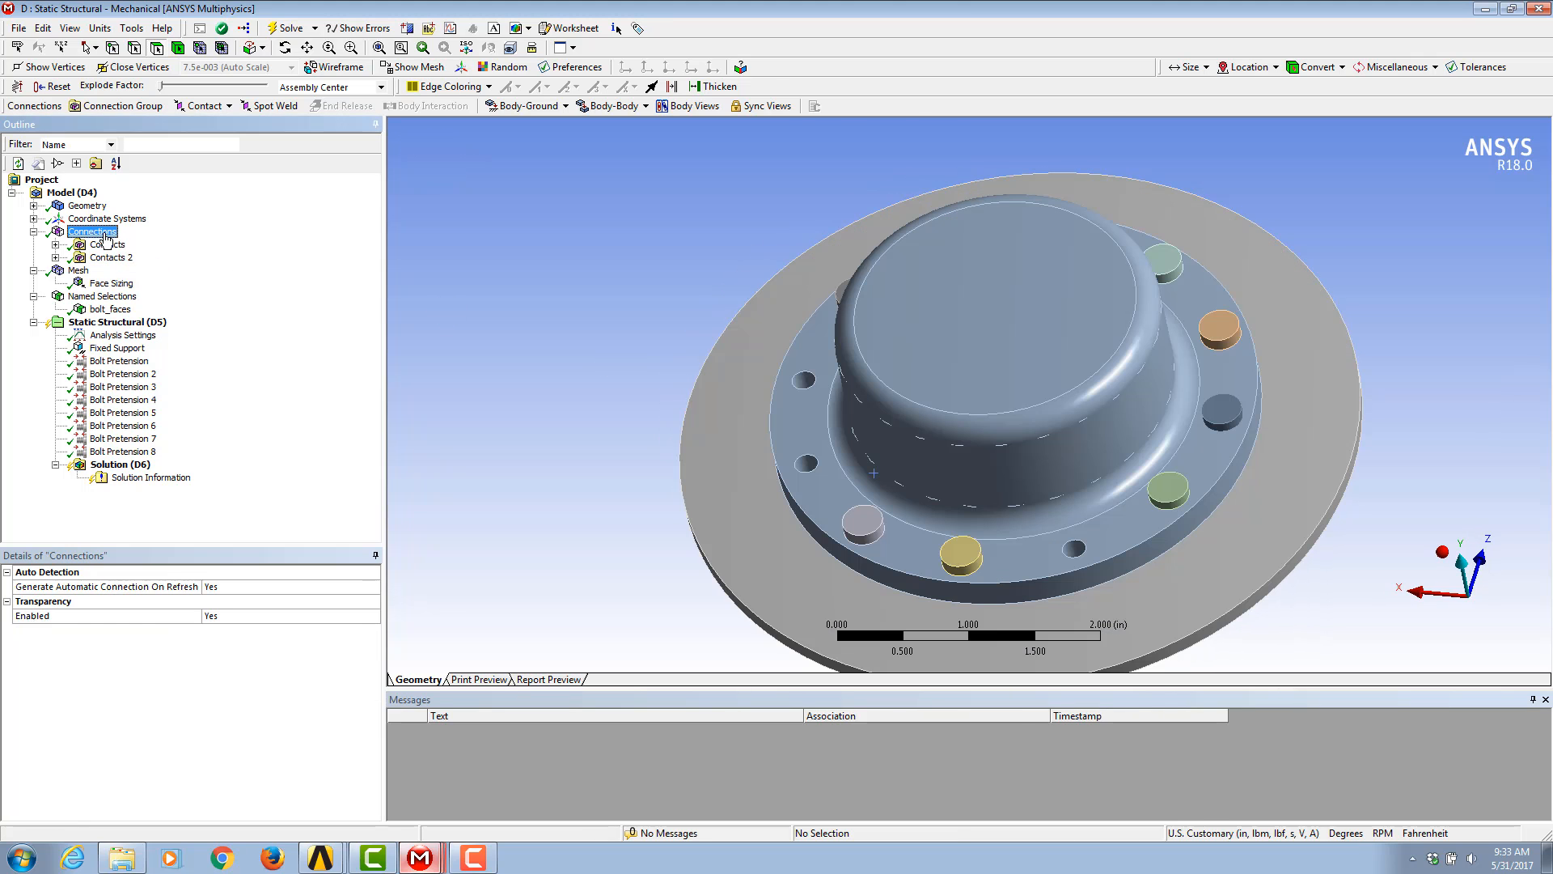
right_click(110, 235)
mouse_move(146, 243)
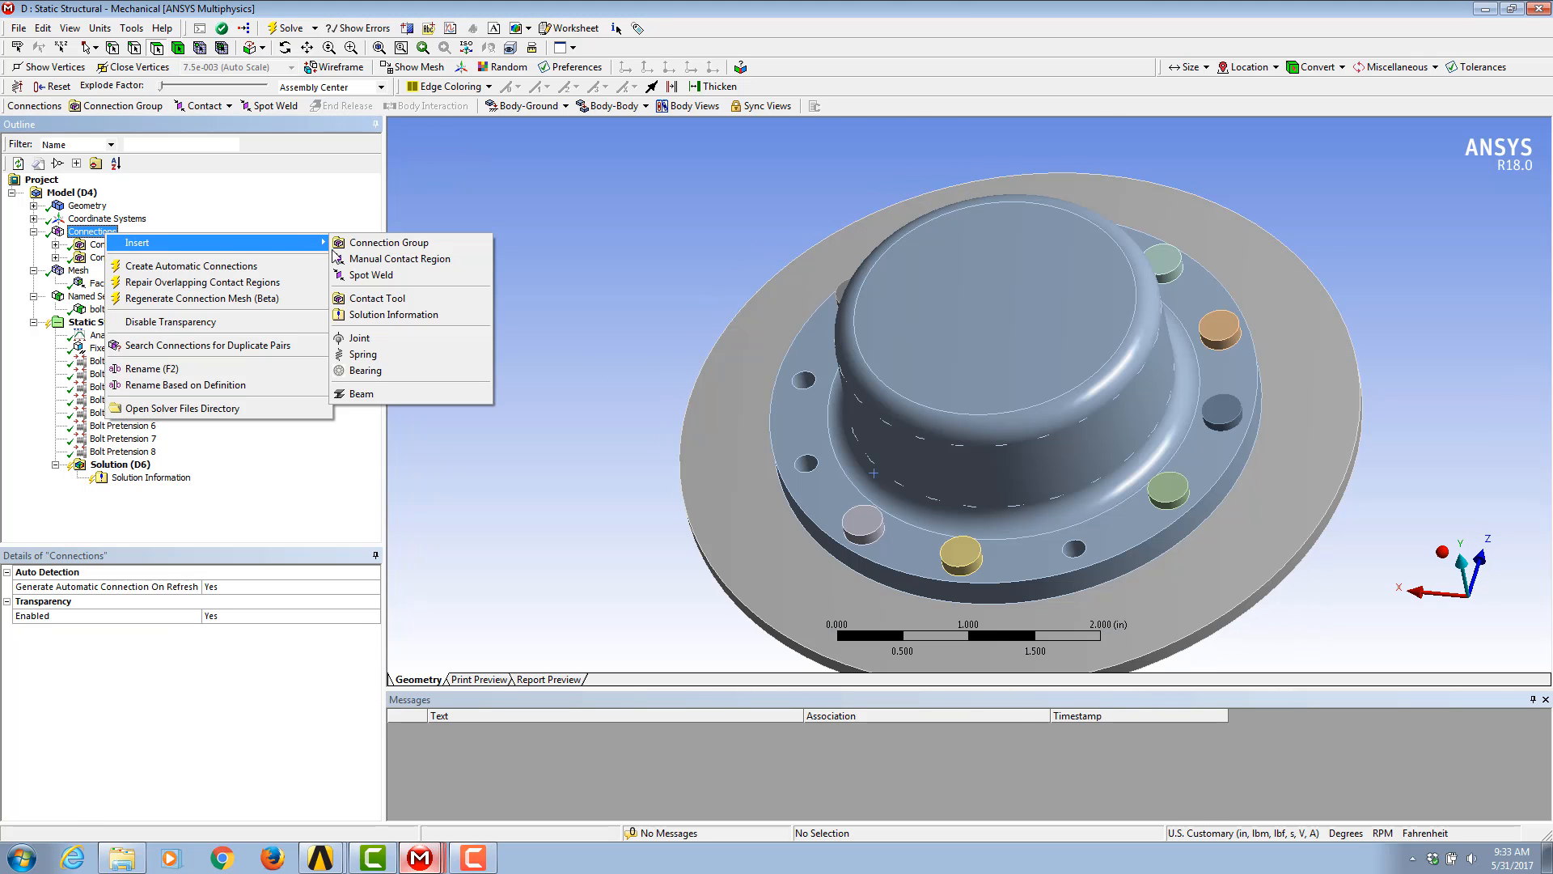
click(386, 300)
right_click(104, 272)
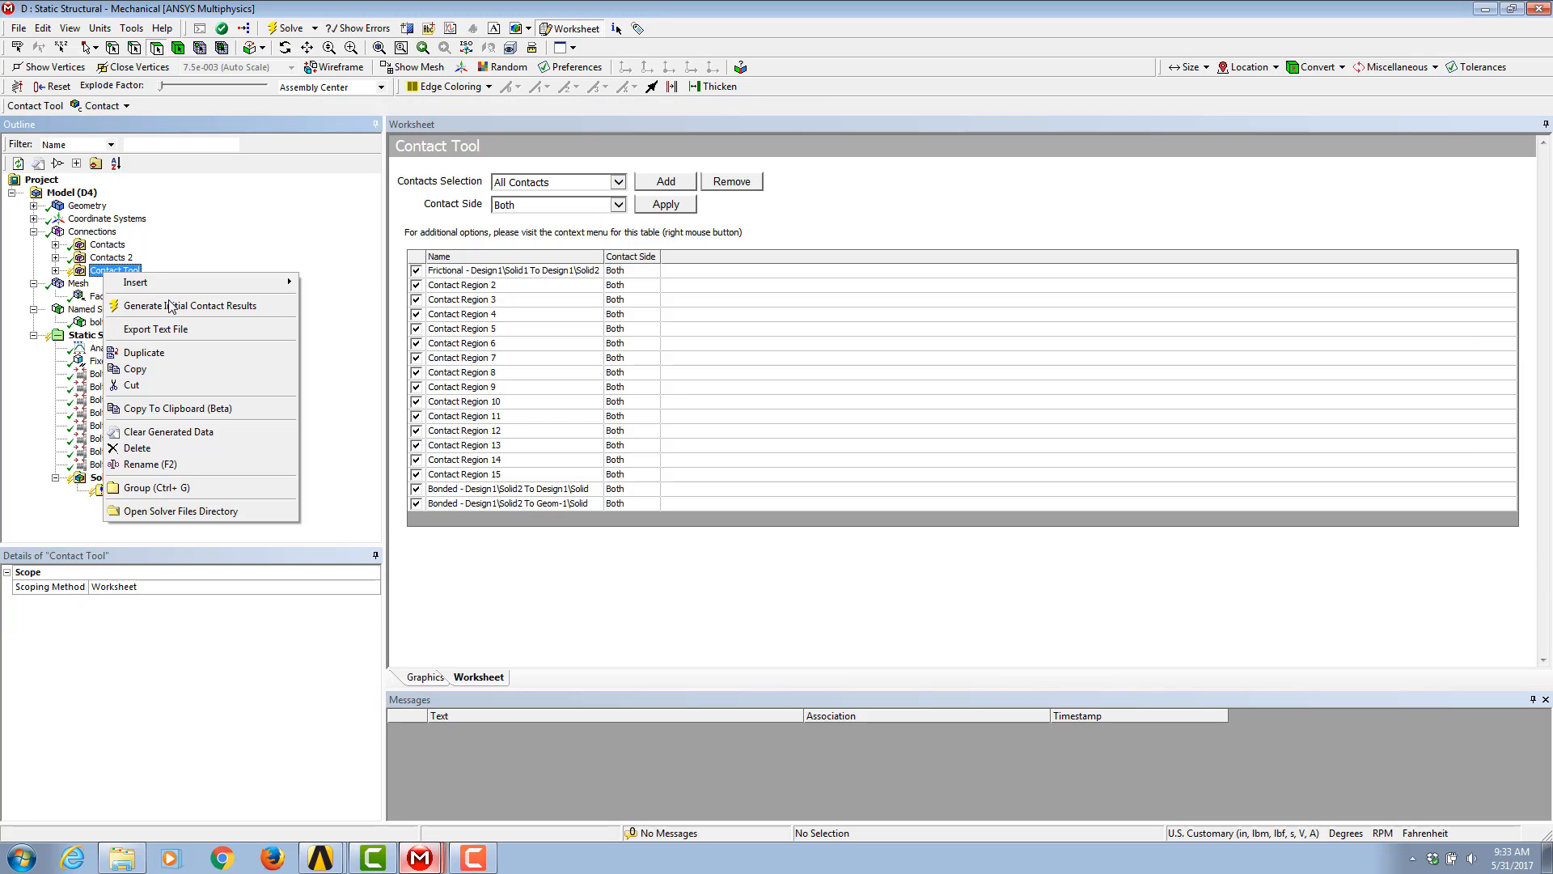
click(171, 306)
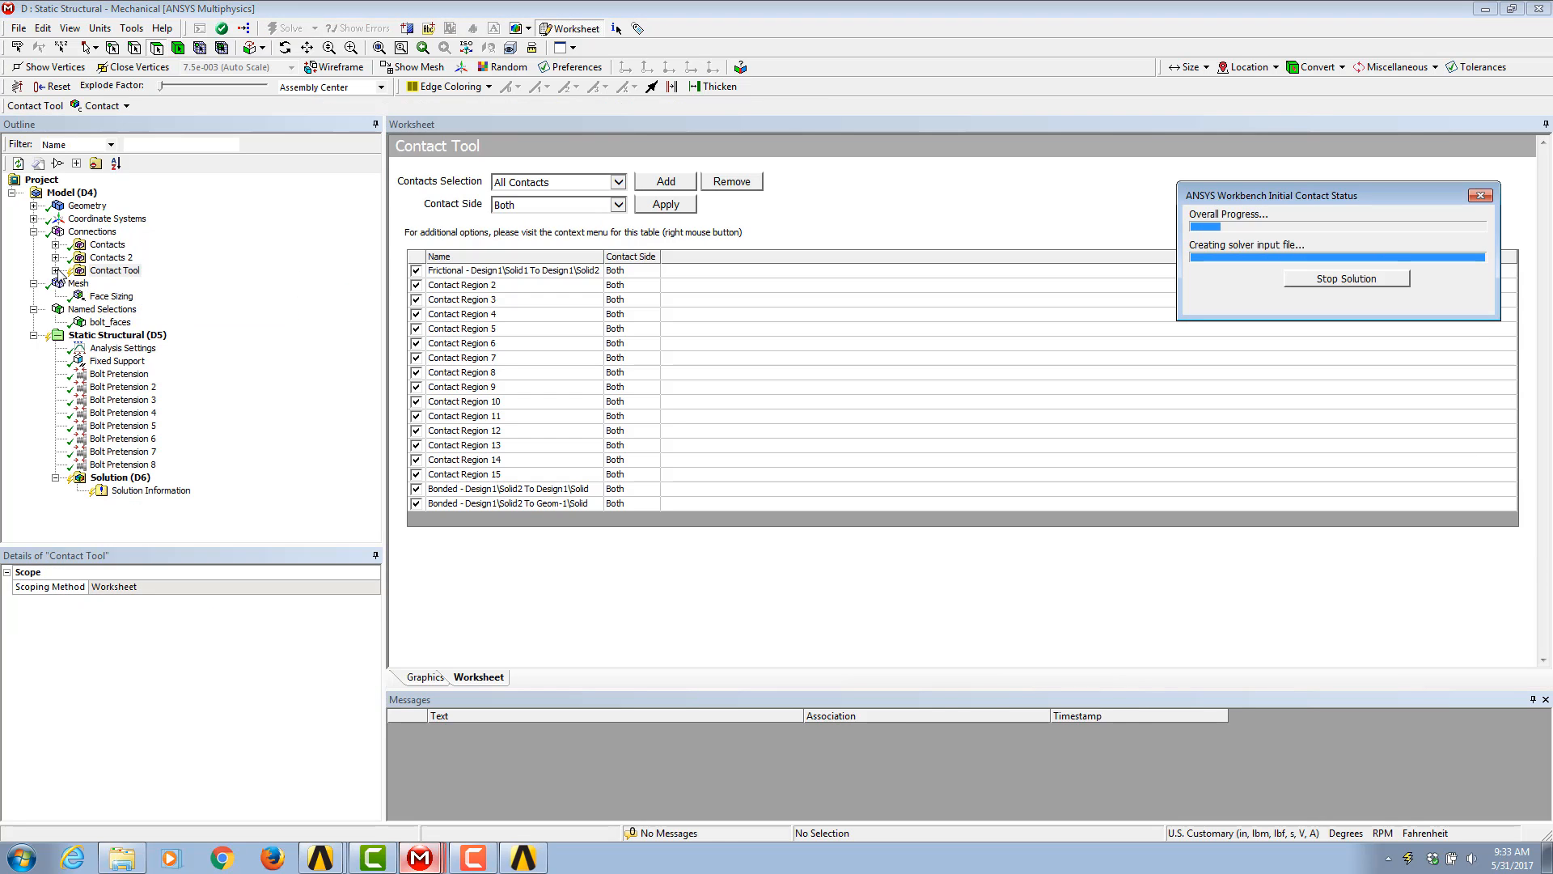
Step: Sort the Initial Information table by status and locate the two far-open bonded contacts in the model tree
click(56, 270)
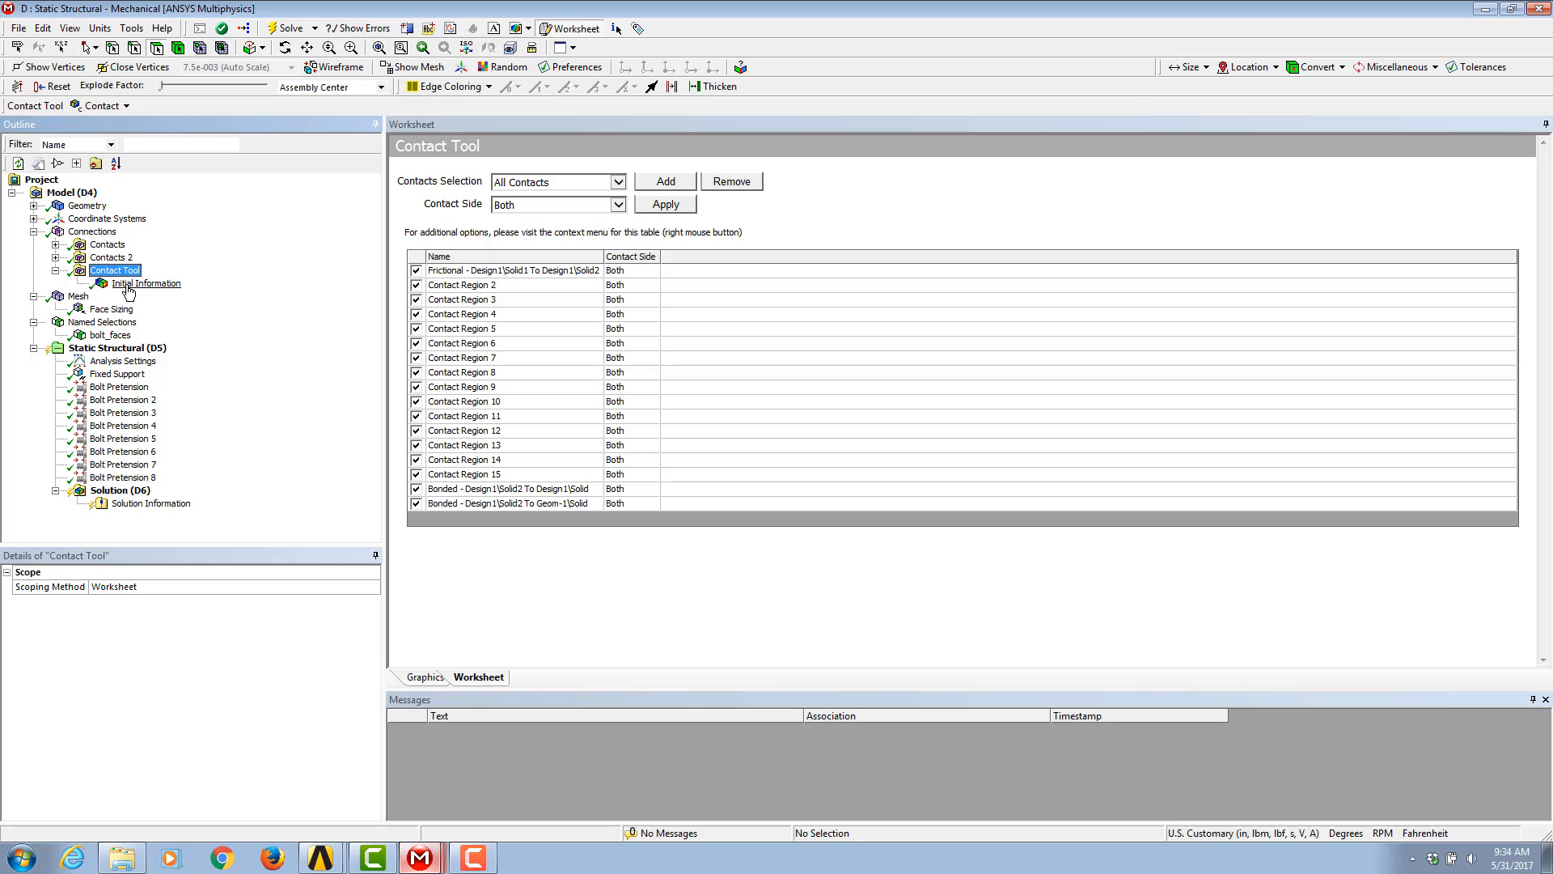
click(138, 285)
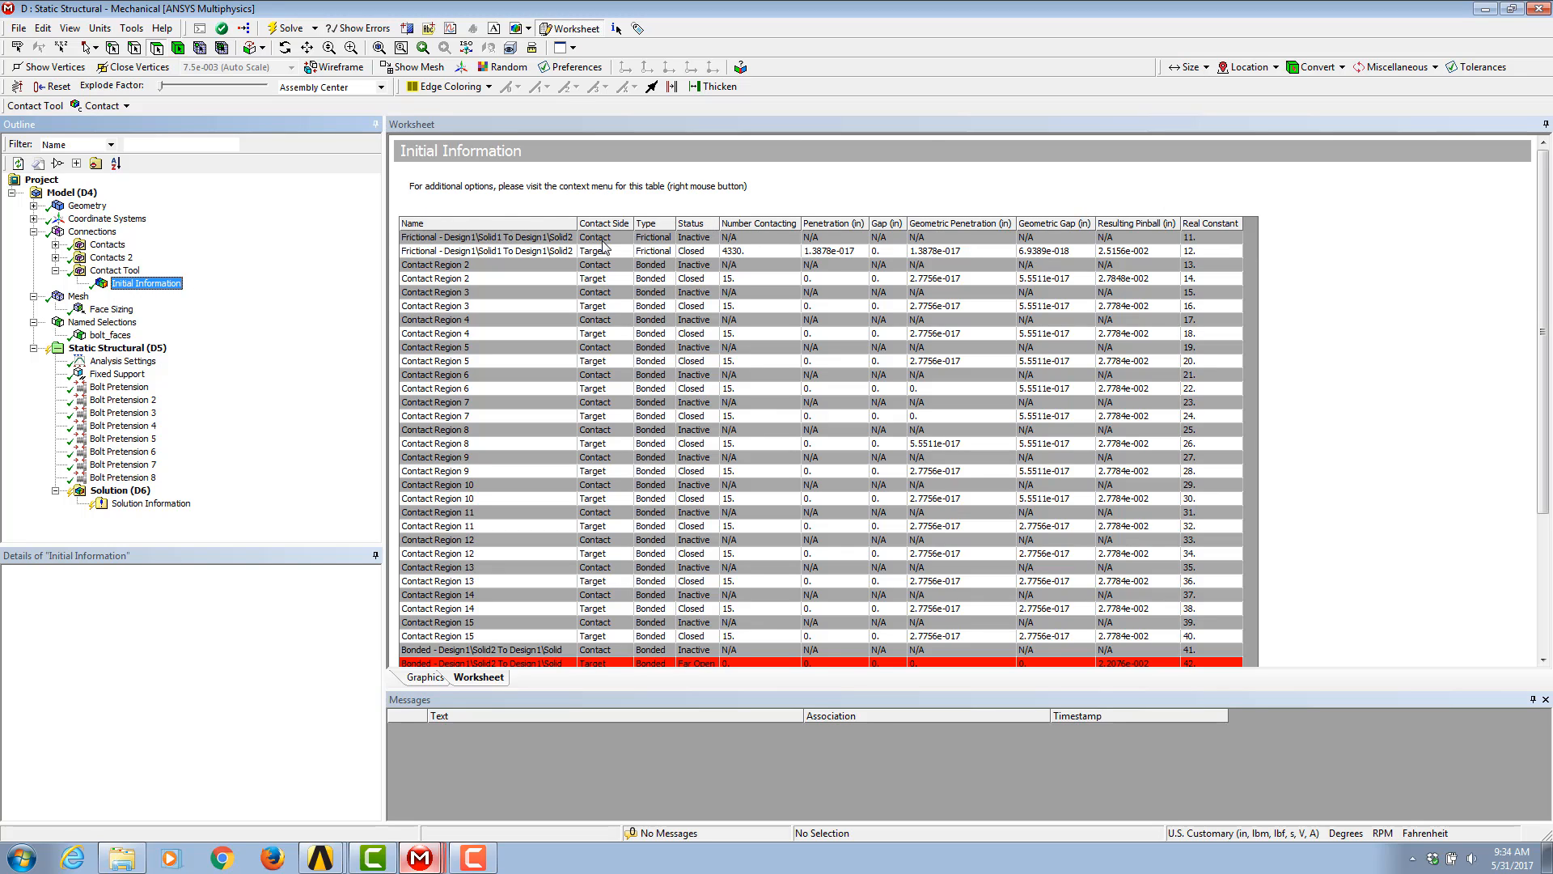
click(693, 224)
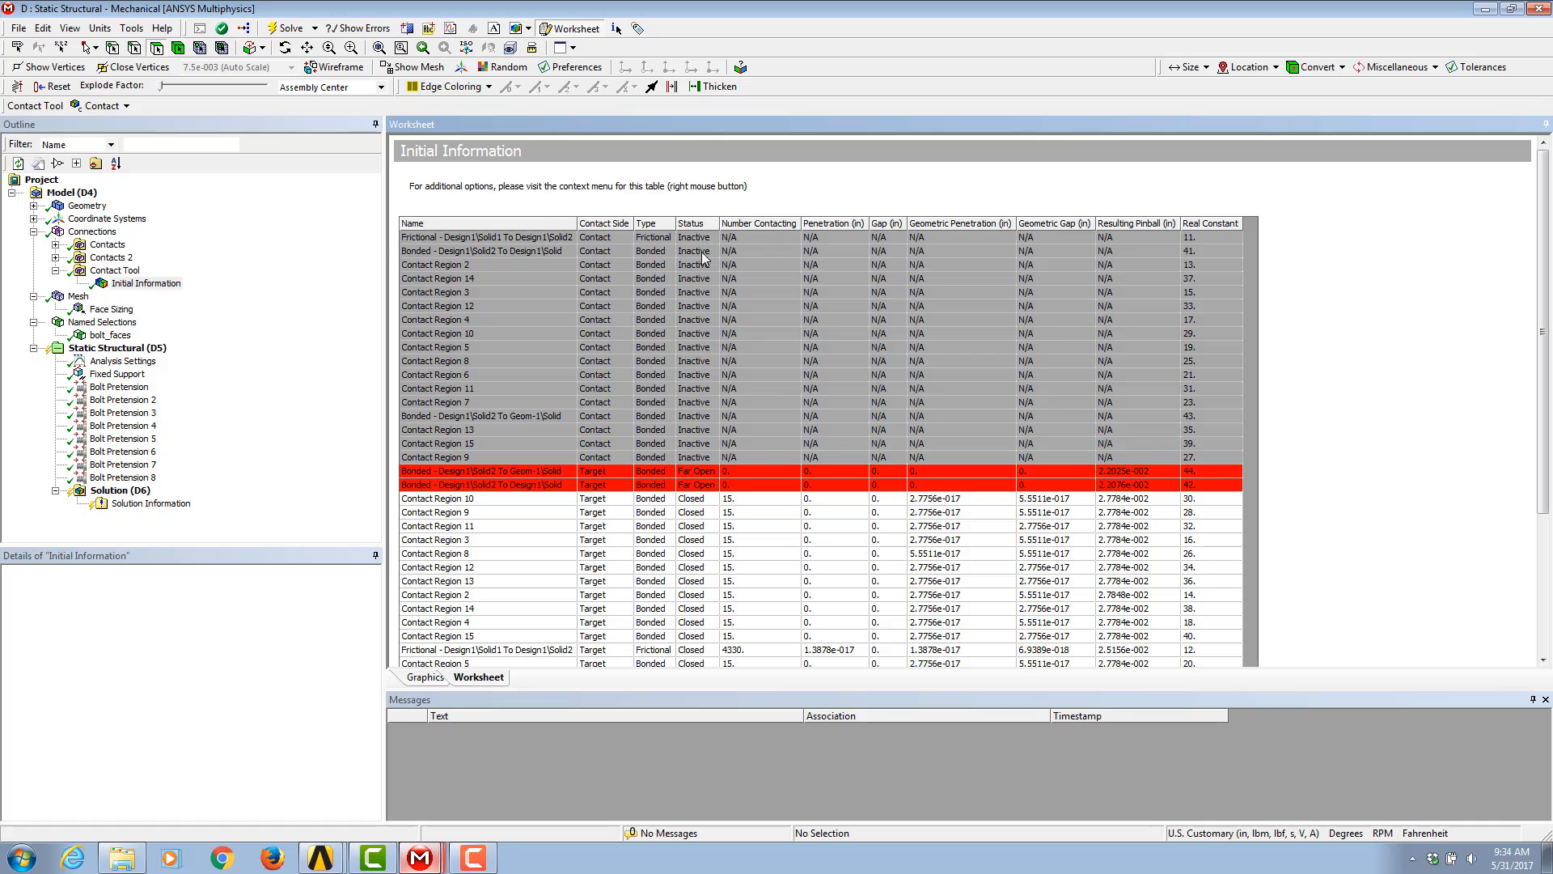
click(519, 471)
shift+click(525, 485)
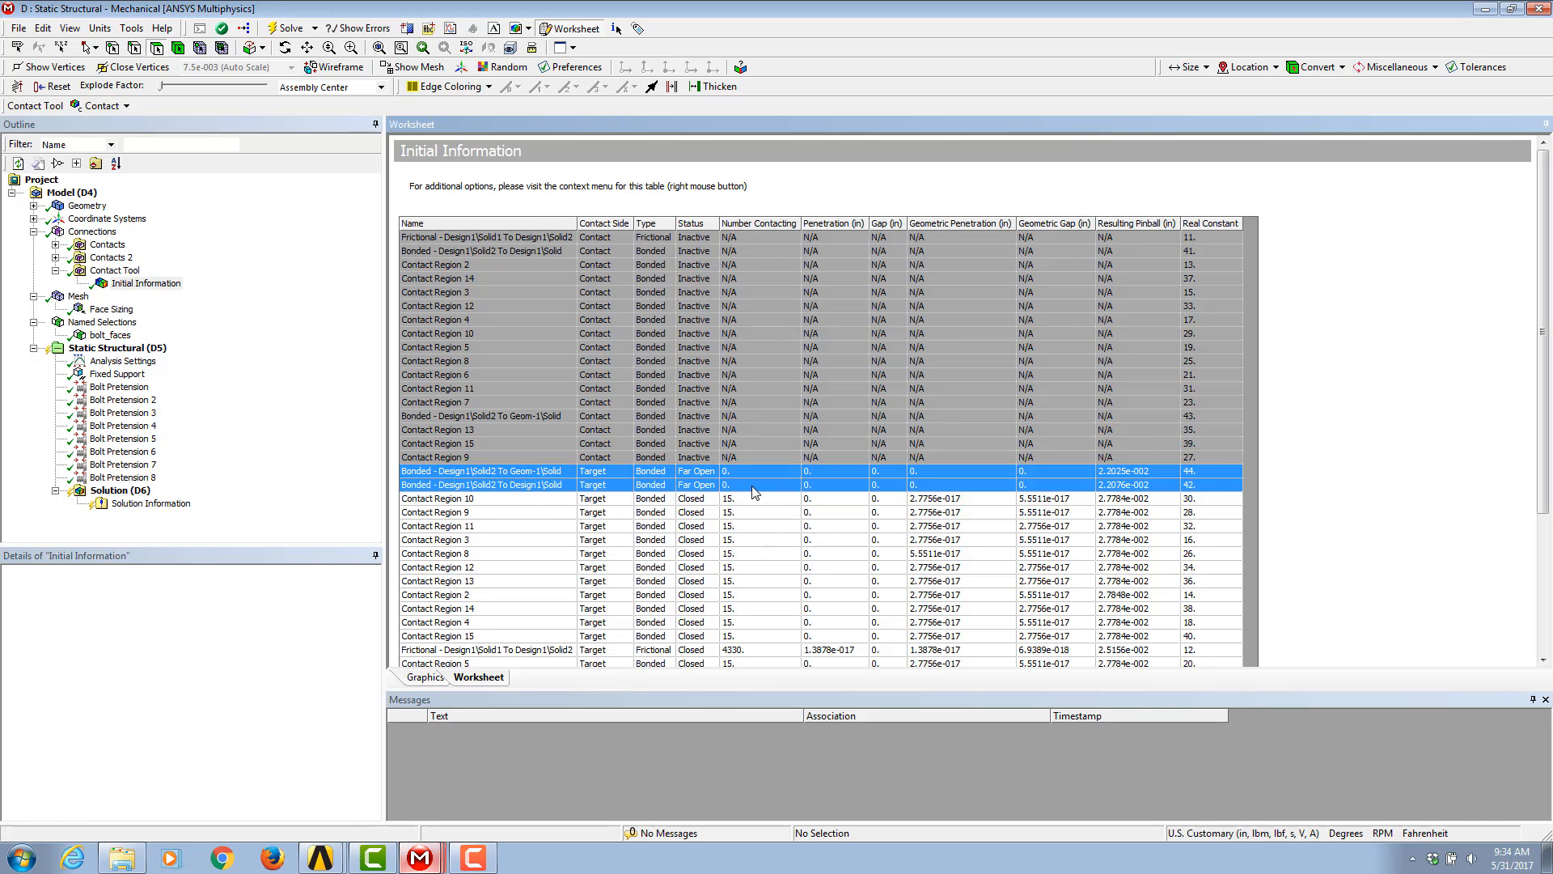
right_click(696, 482)
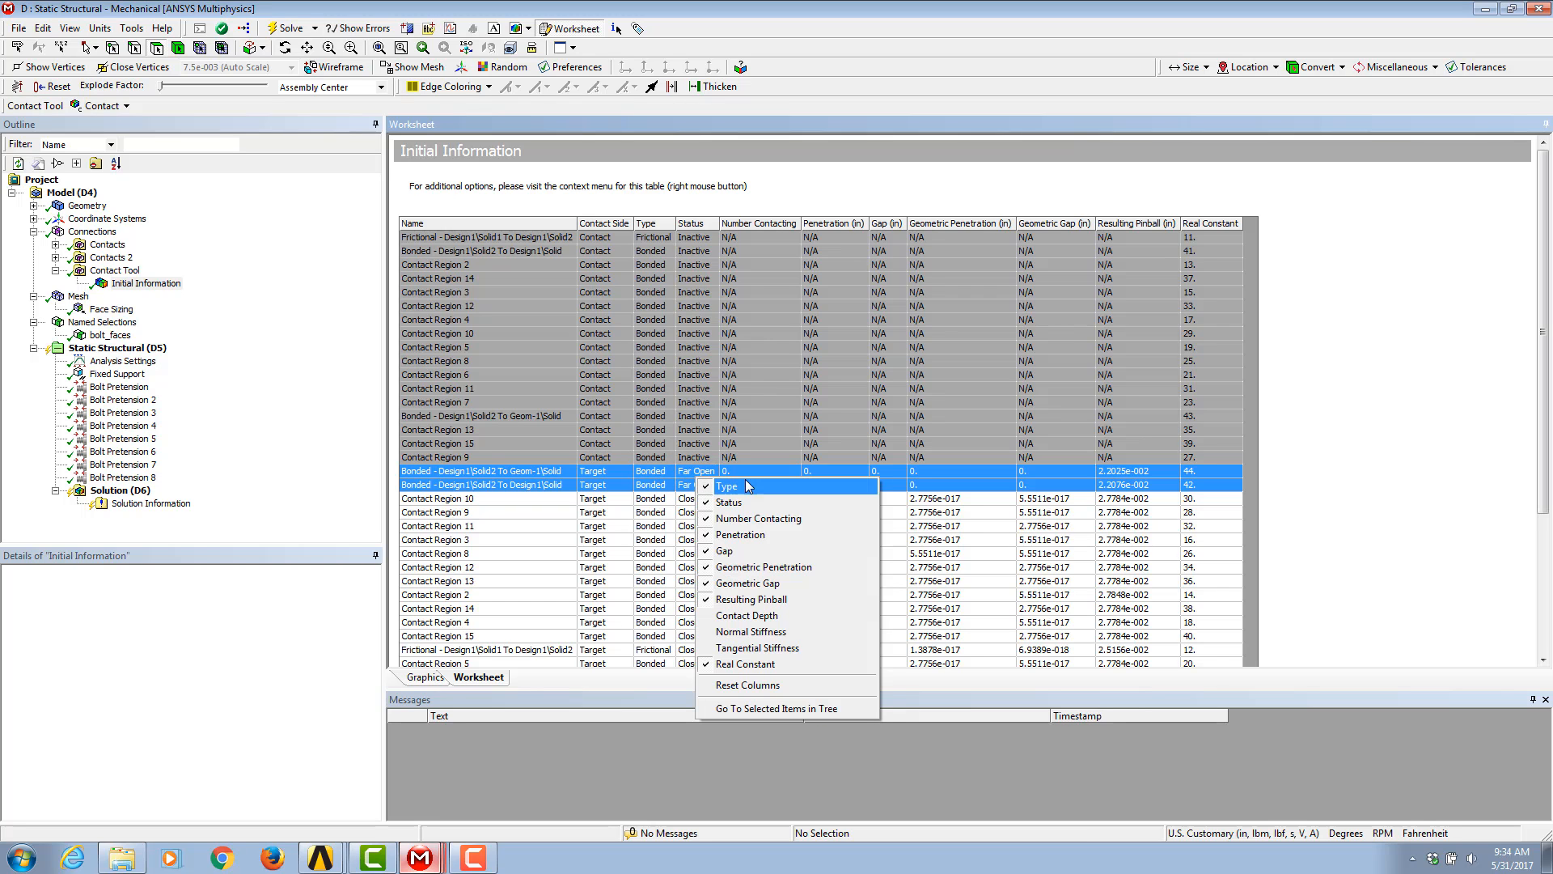
click(821, 710)
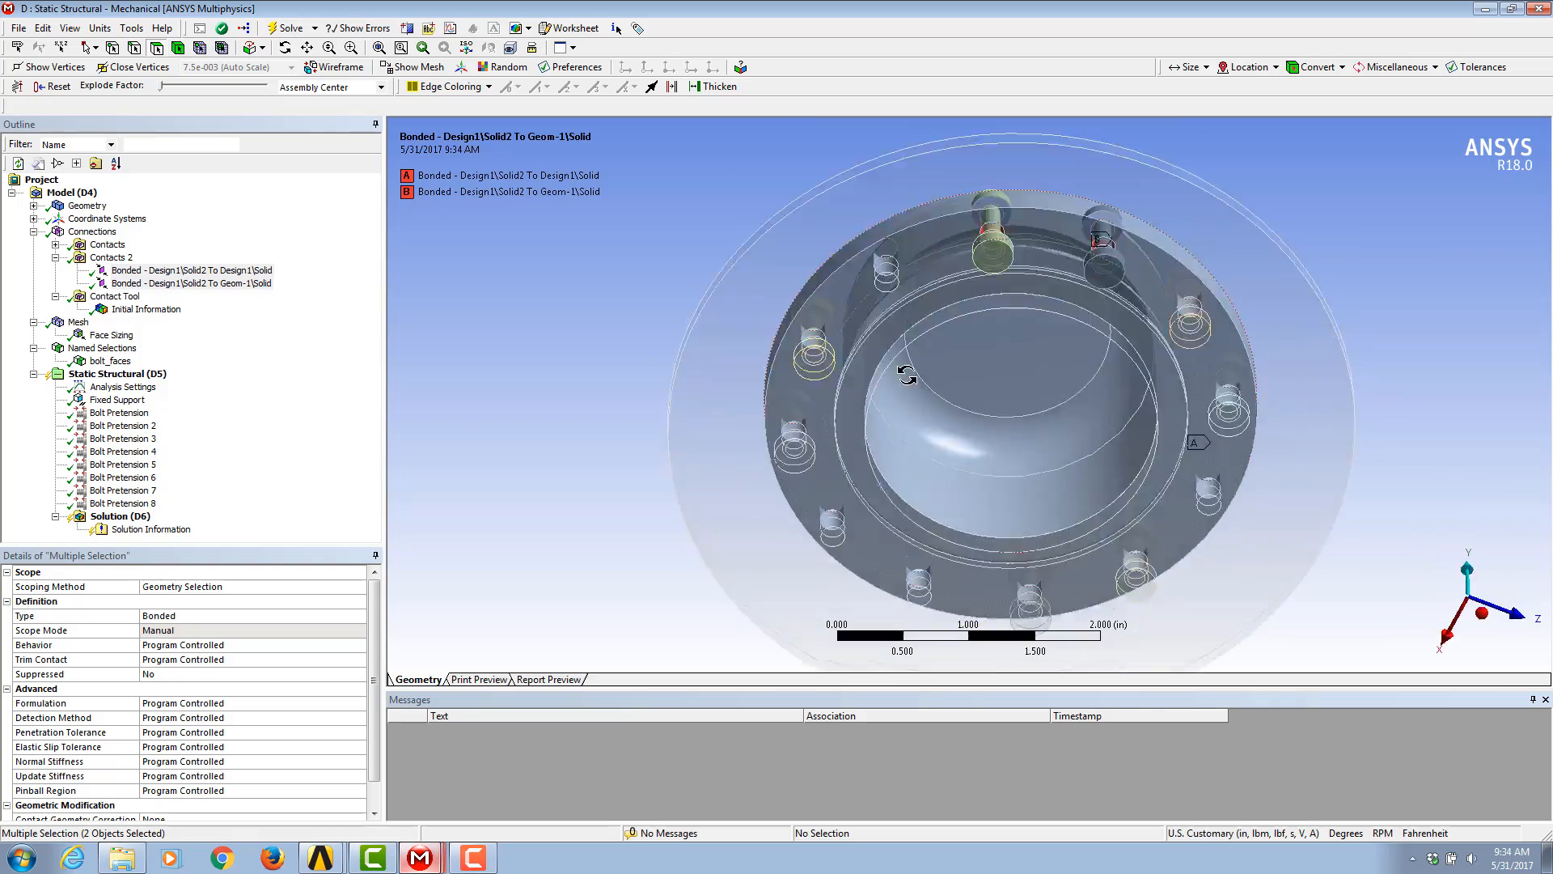
Step: Set the pinball region of the two selected bonded Solid2 contacts to Radius with a pinball radius of 0.1 in
drag(907, 374, 380, 330)
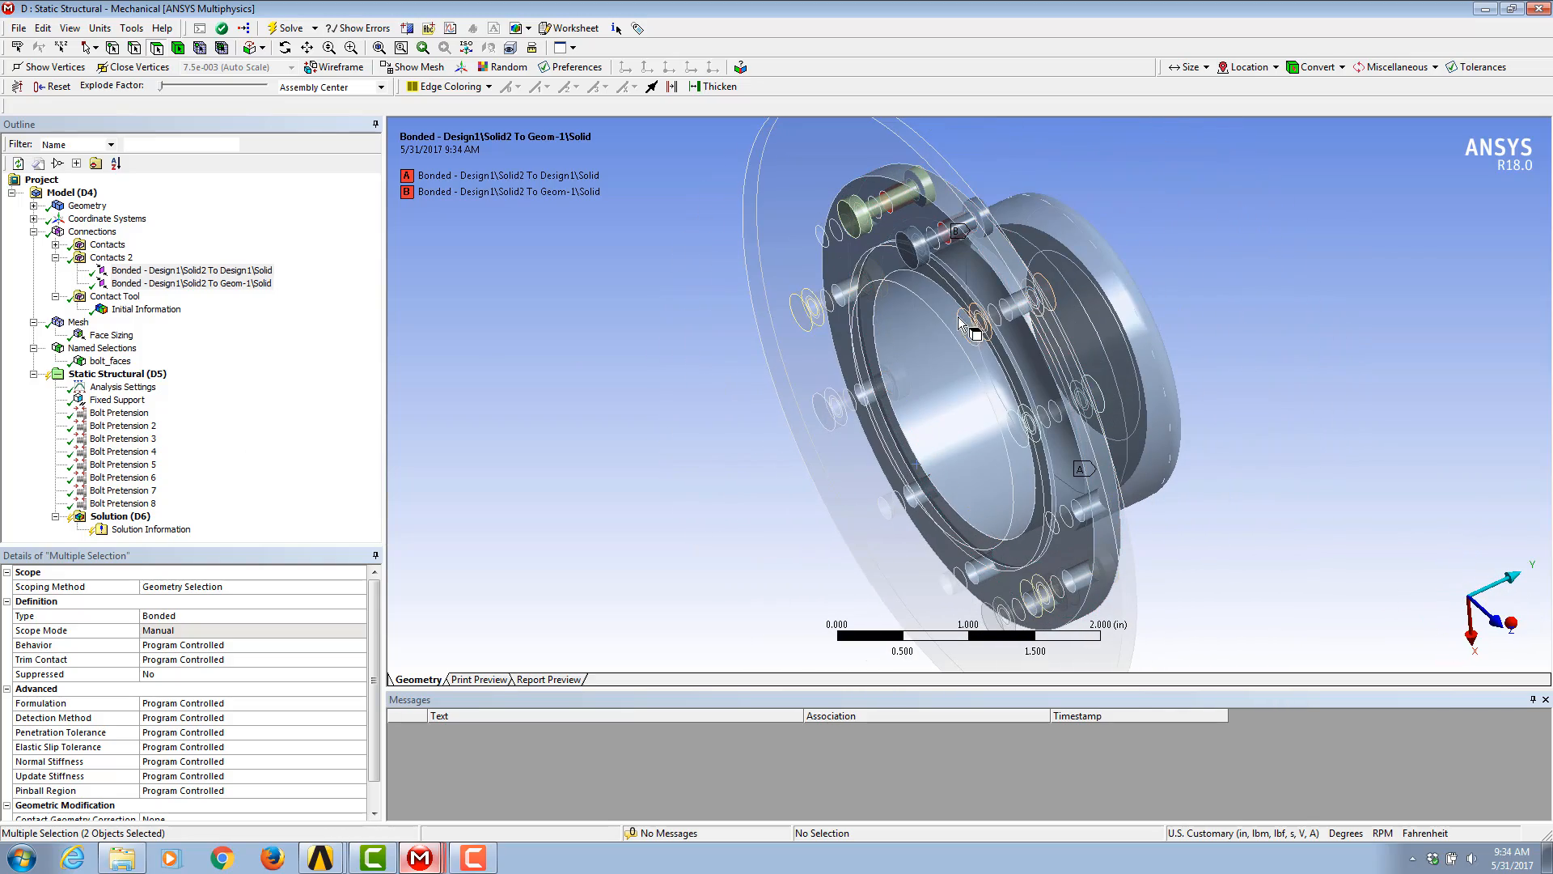
middle_drag(899, 172, 910, 233)
right_drag(843, 204, 921, 294)
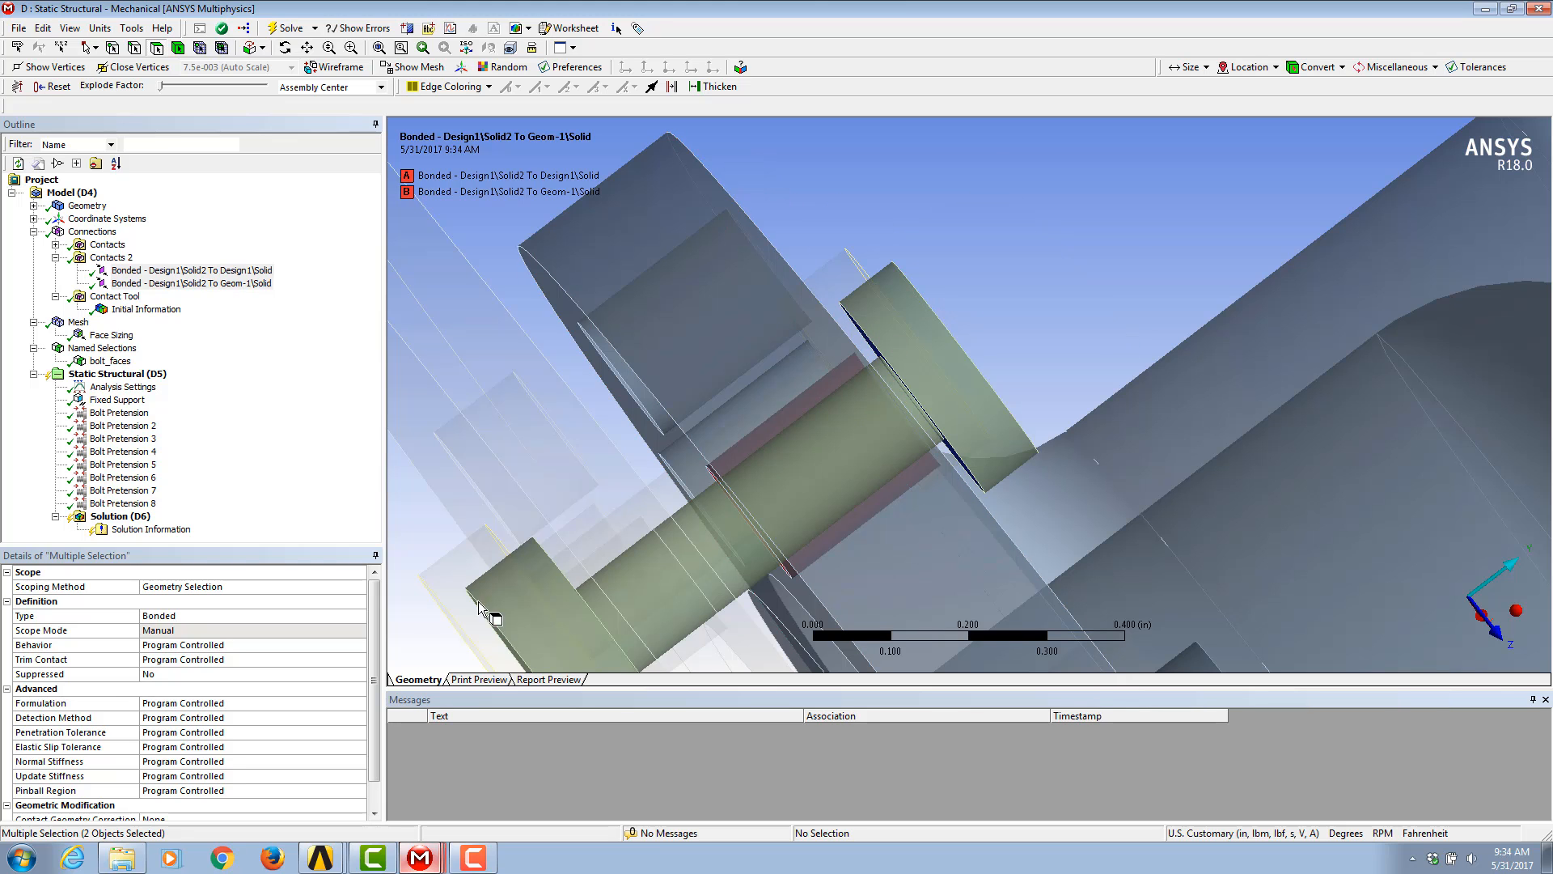
scroll(307, 712, down, 1)
click(285, 762)
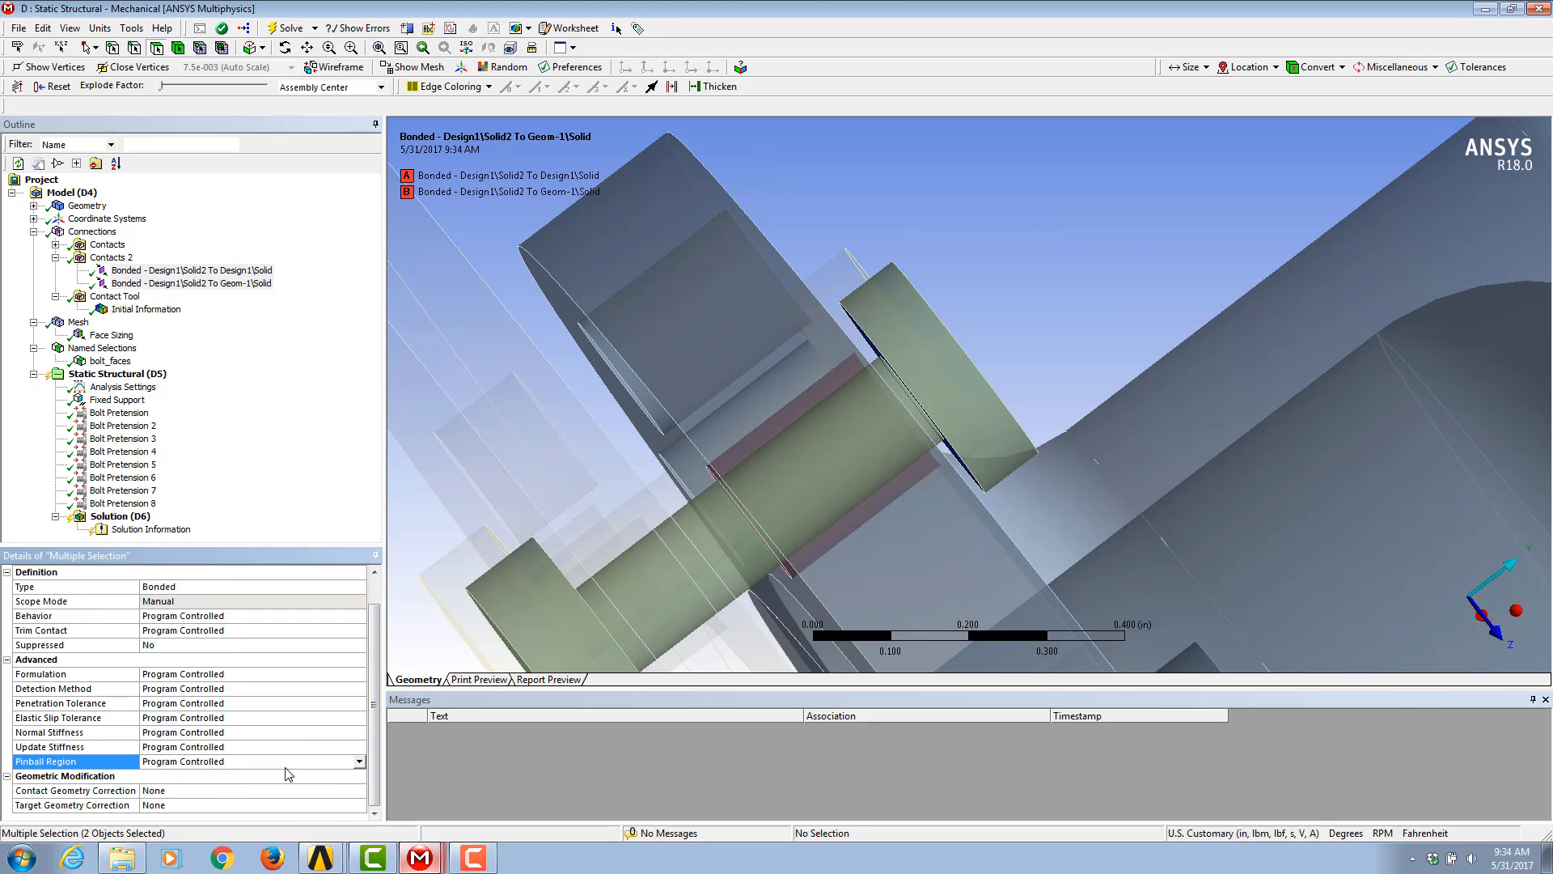
click(360, 763)
click(222, 796)
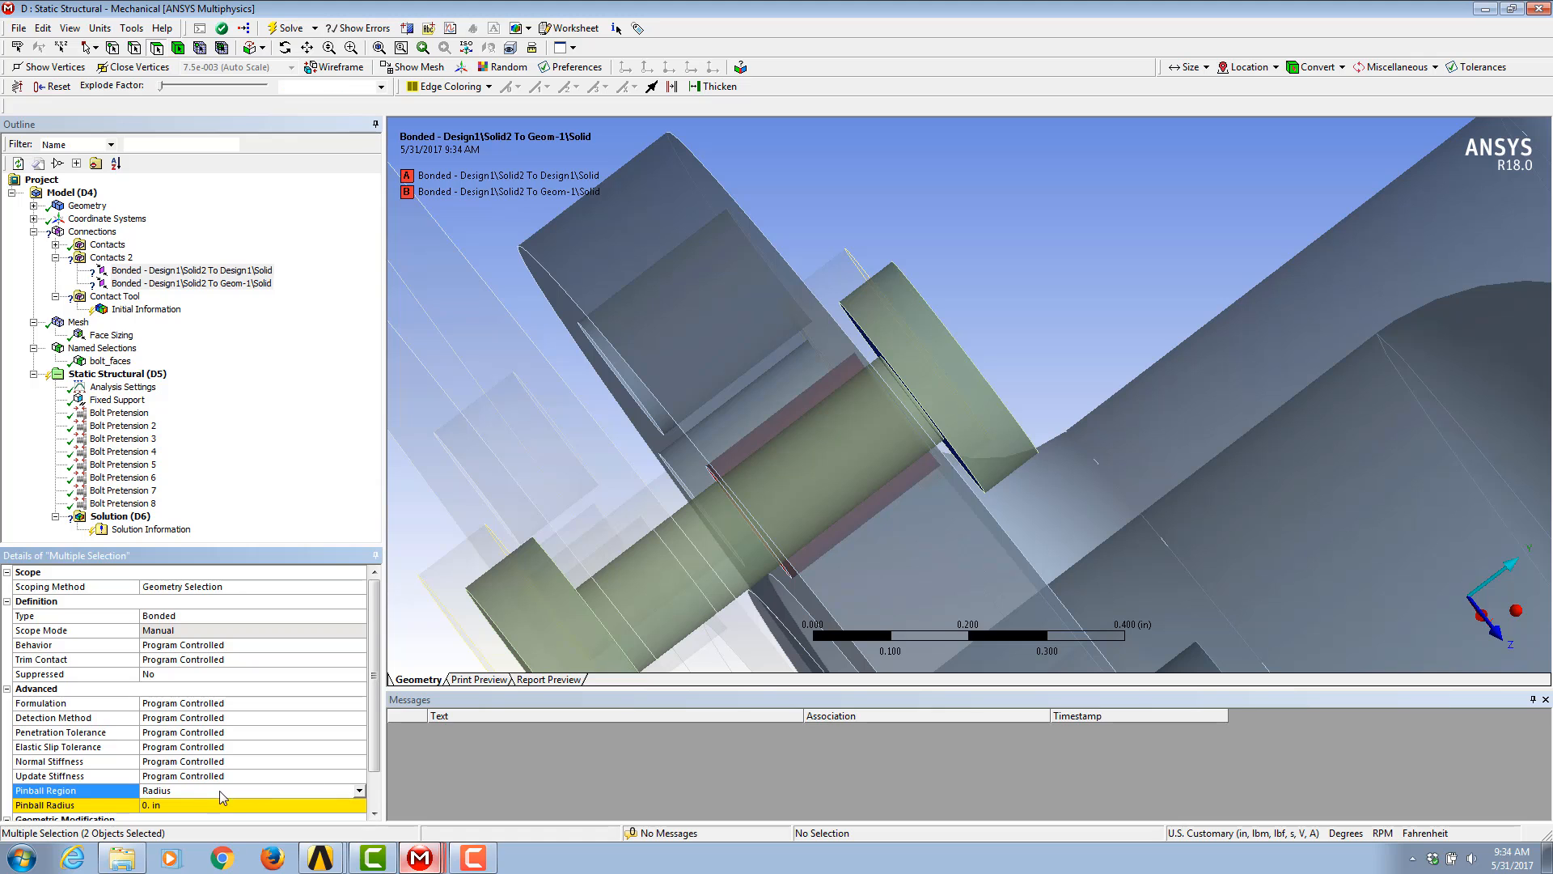
click(204, 804)
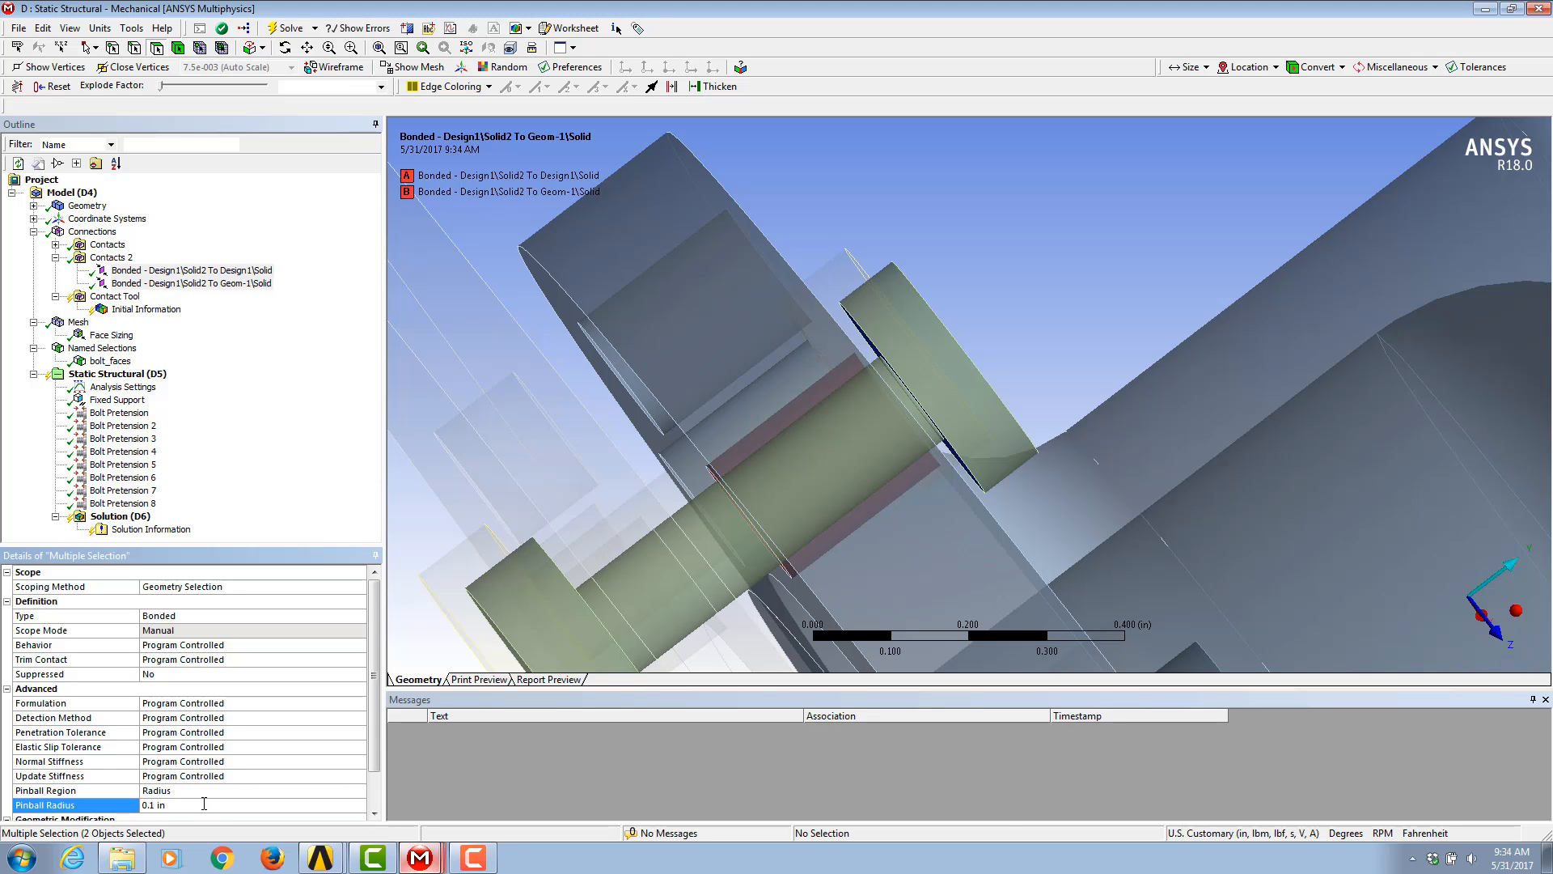
scroll(881, 526, down, 4)
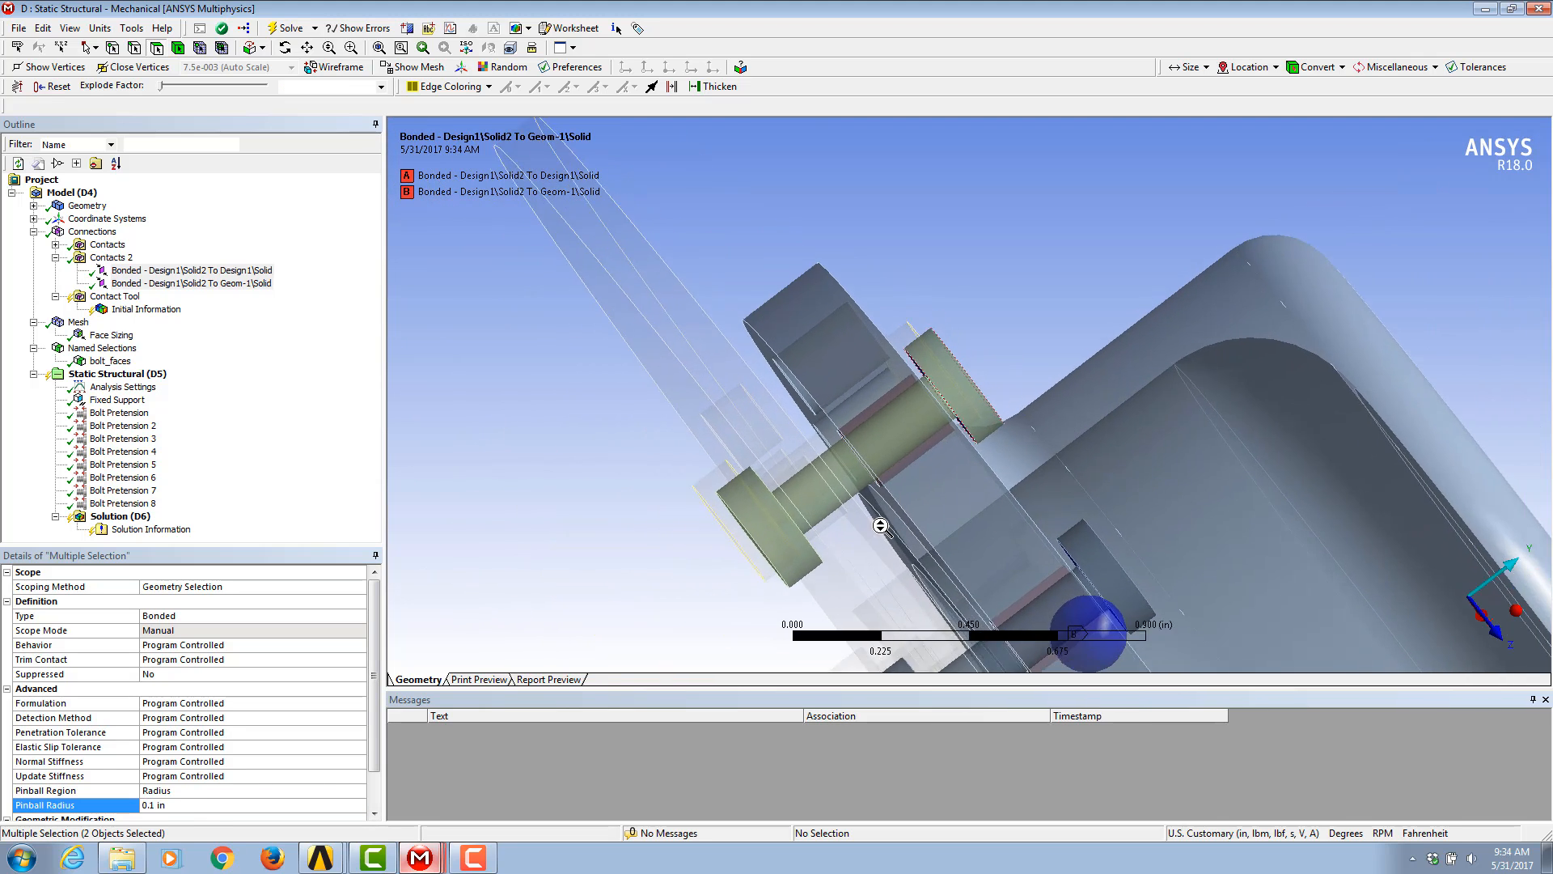
Step: Reduce the pinball radius of the two selected bonded Solid2 contacts to 0.05 in and inspect the pinball spheres against the bolt gaps
scroll(880, 526, down, 1)
ctrl+middle_drag(867, 550, 718, 433)
click(184, 808)
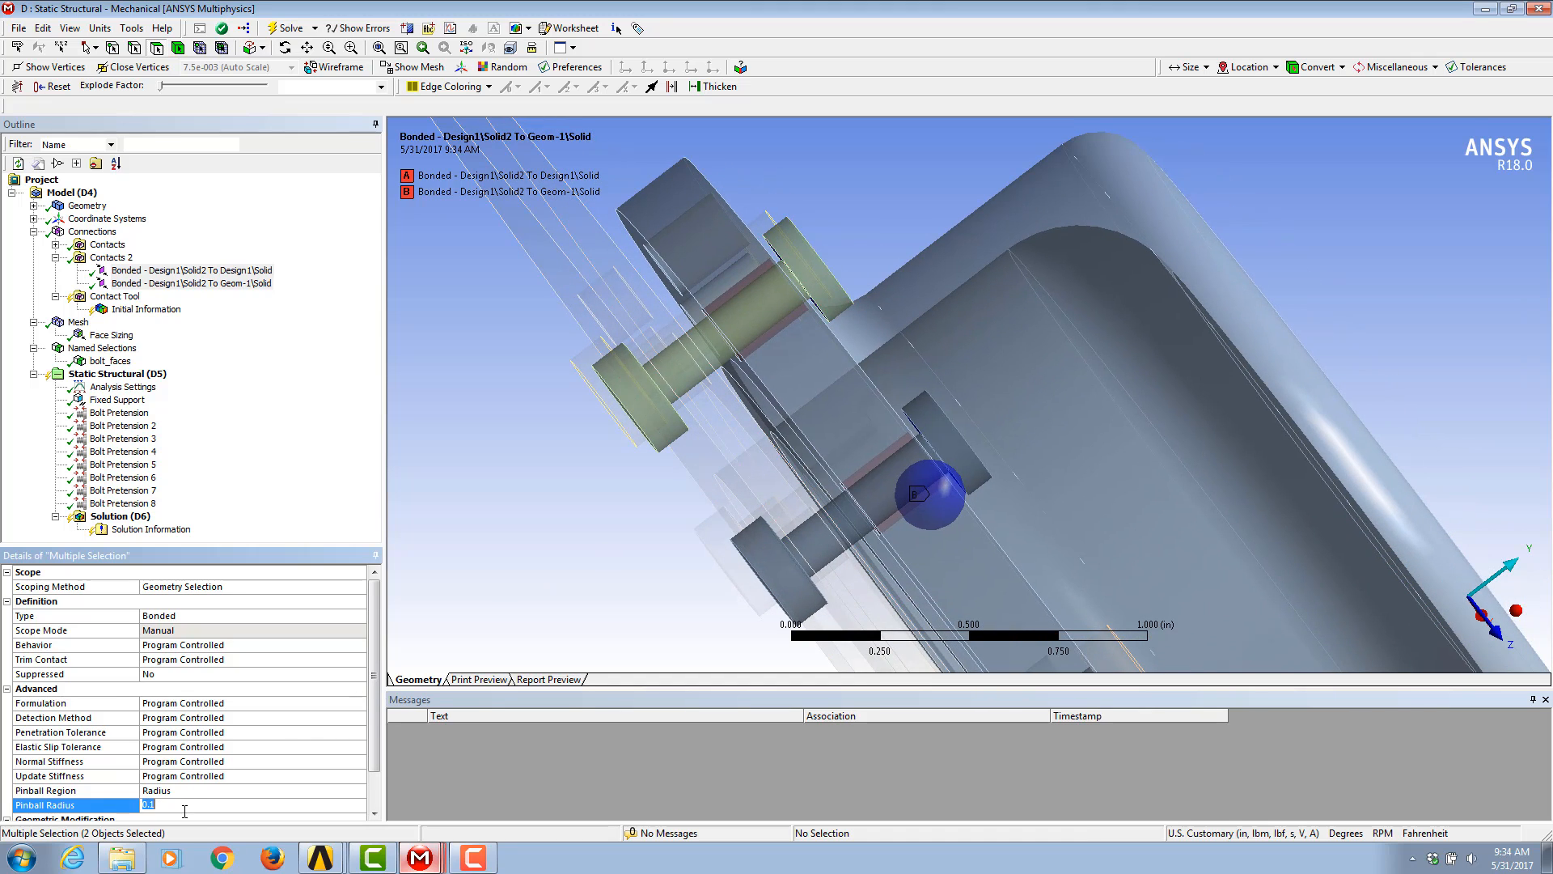
text(.05)
key(Return)
middle_drag(595, 647, 575, 641)
middle_drag(668, 350, 703, 380)
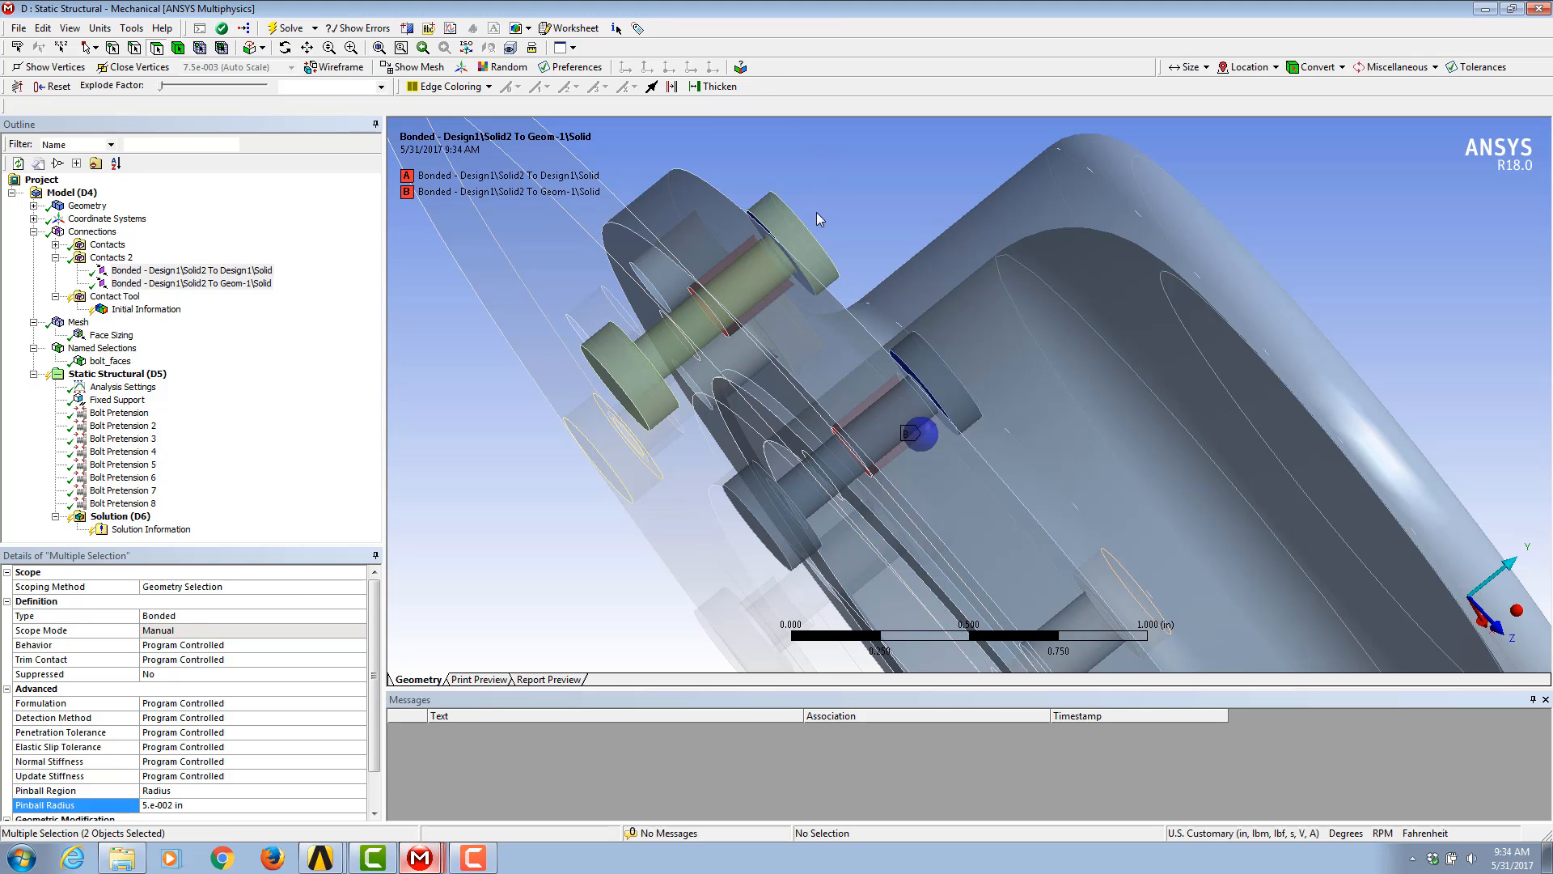
middle_drag(817, 219, 765, 237)
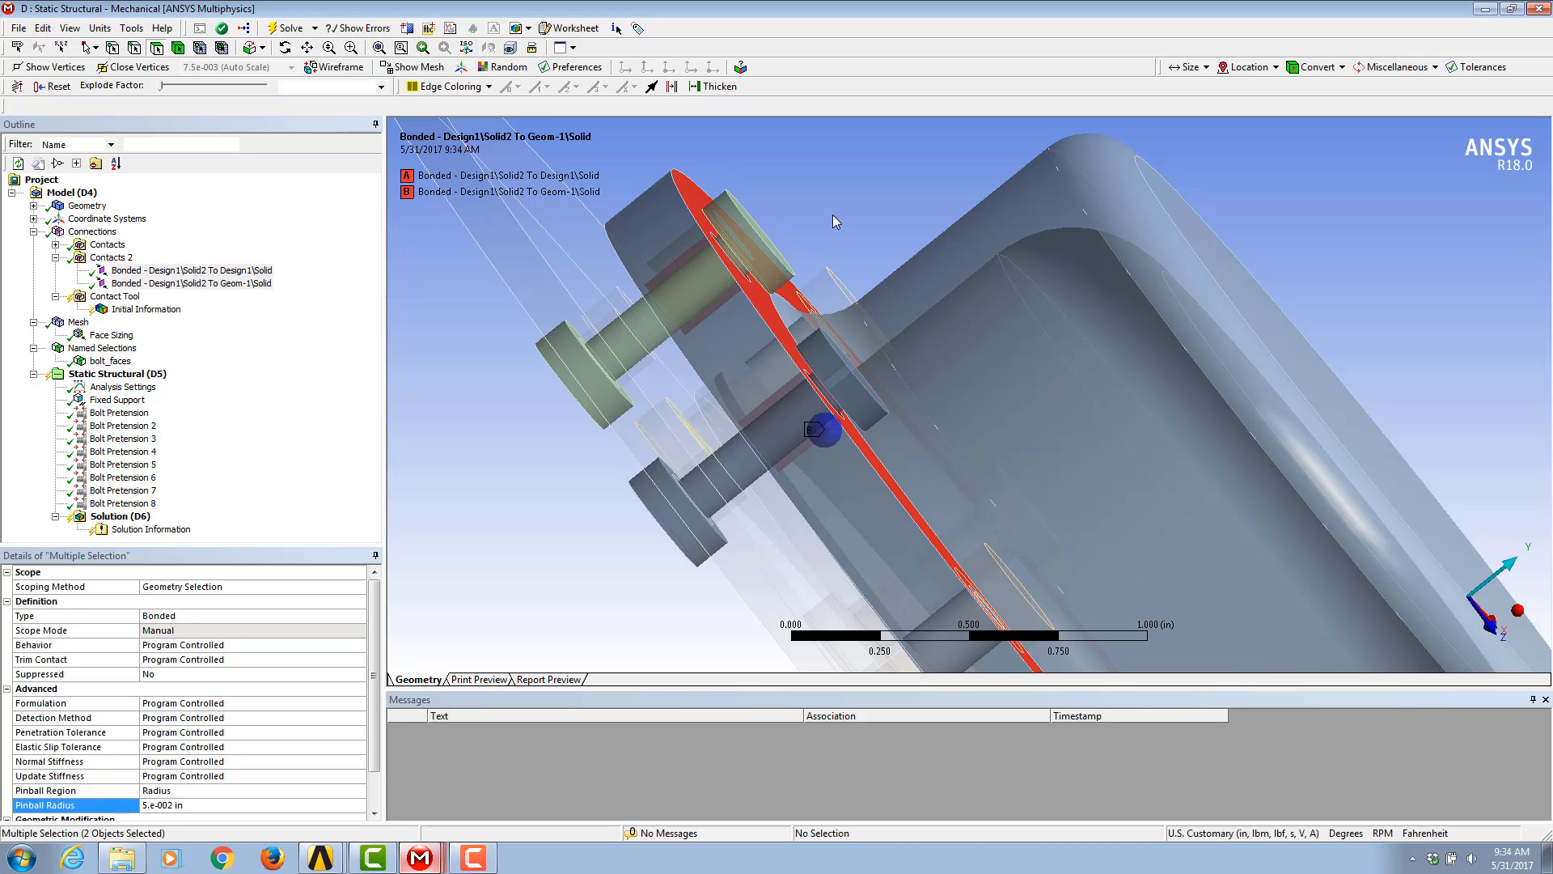
scroll(816, 396, down, 3)
middle_drag(815, 396, 704, 293)
shift+middle_drag(704, 292, 524, 316)
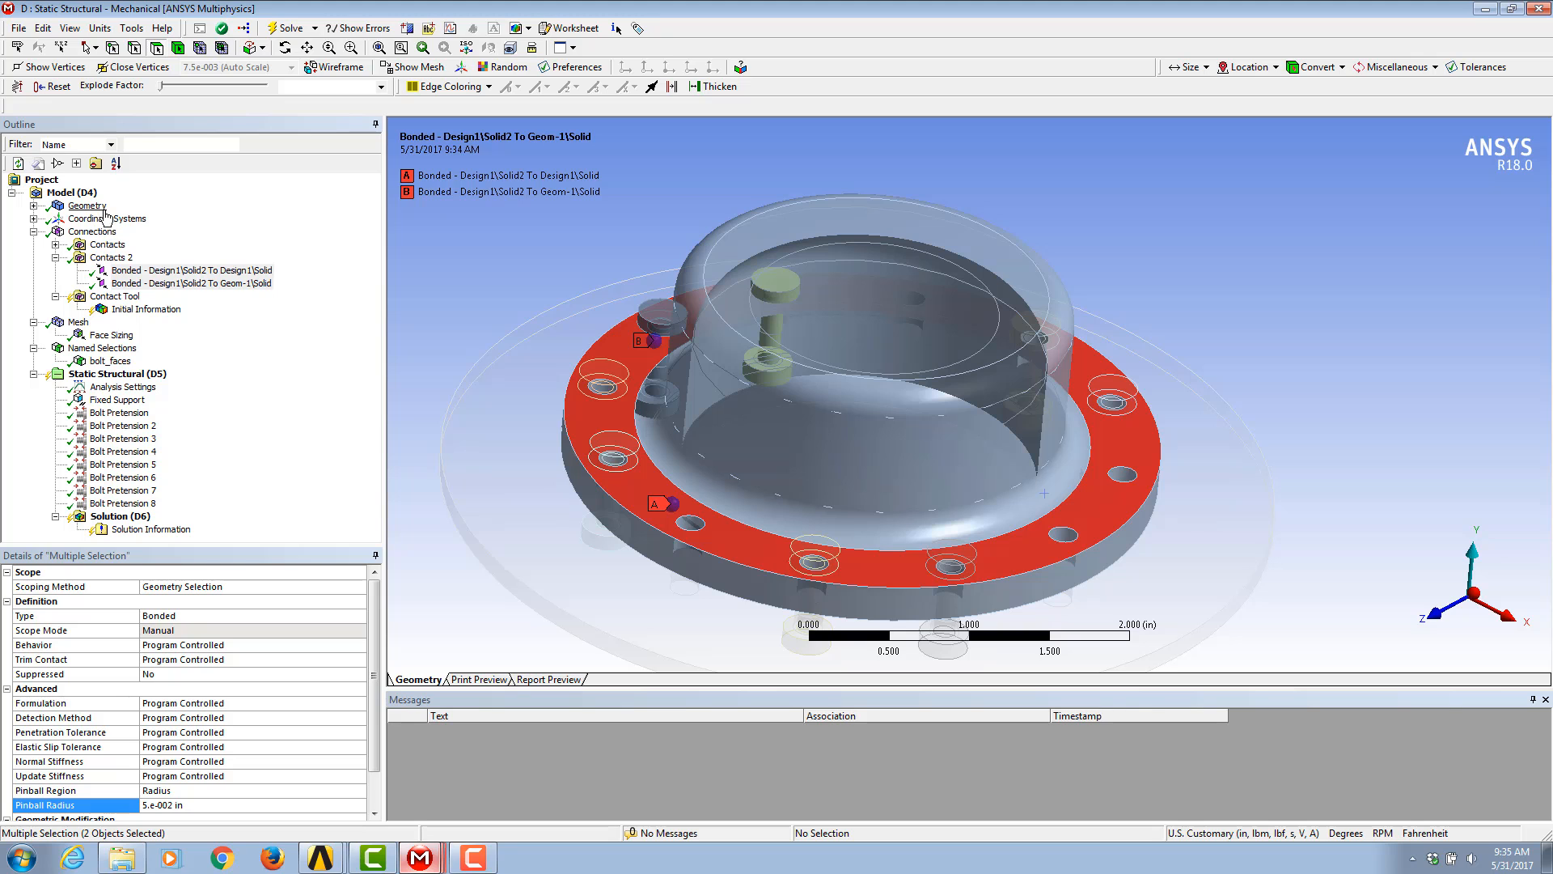
Step: Compare the scoped bodies and auto-detection tolerance settings of the Contacts and Contacts 2 groups
click(91, 231)
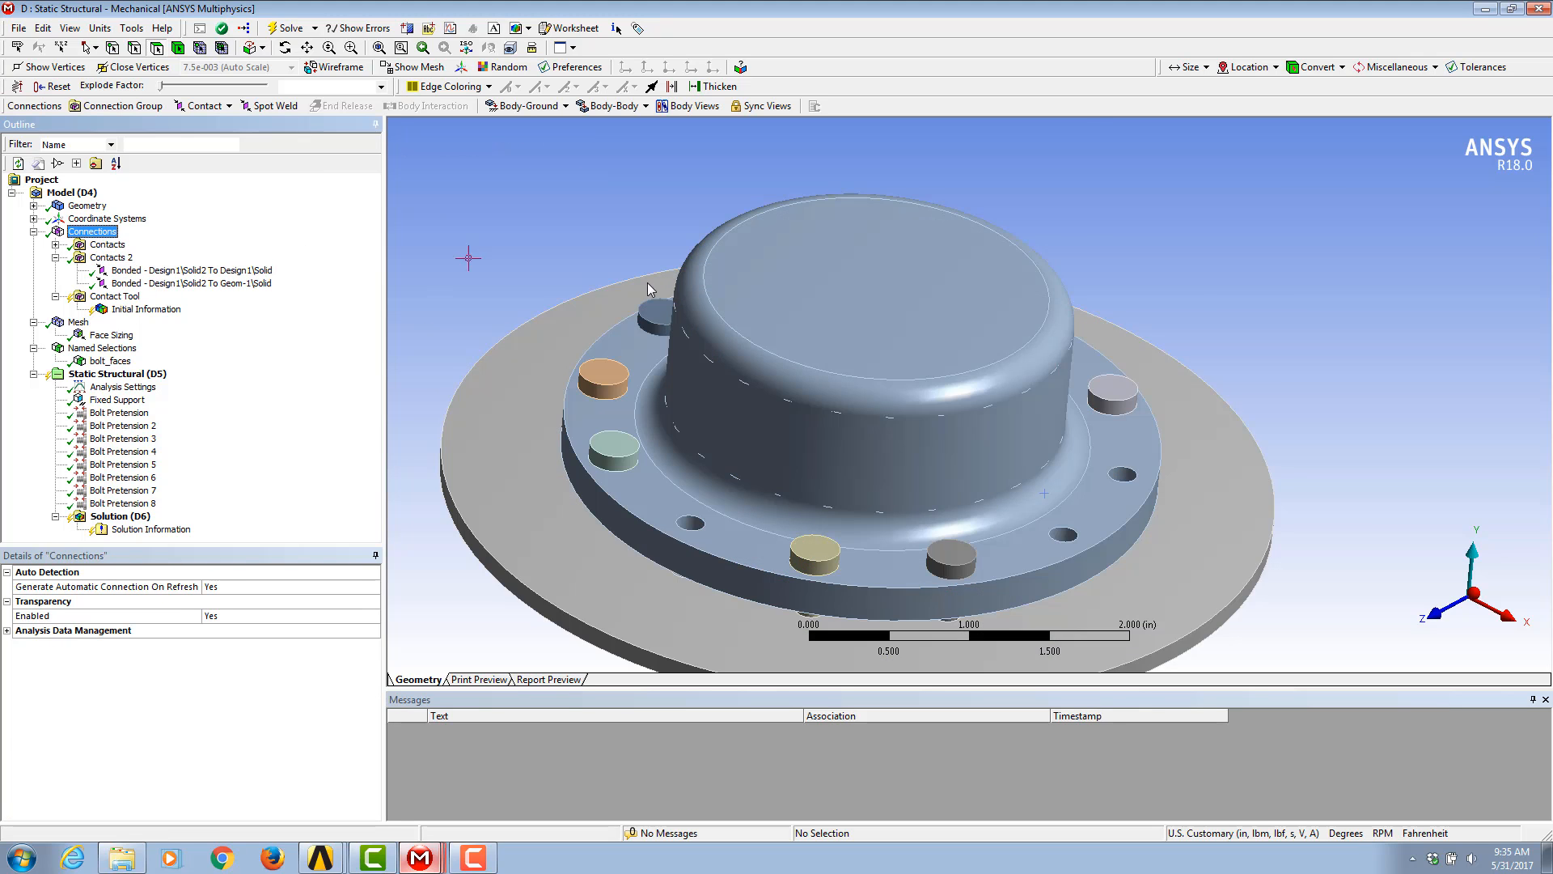
middle_drag(809, 364, 808, 316)
click(101, 256)
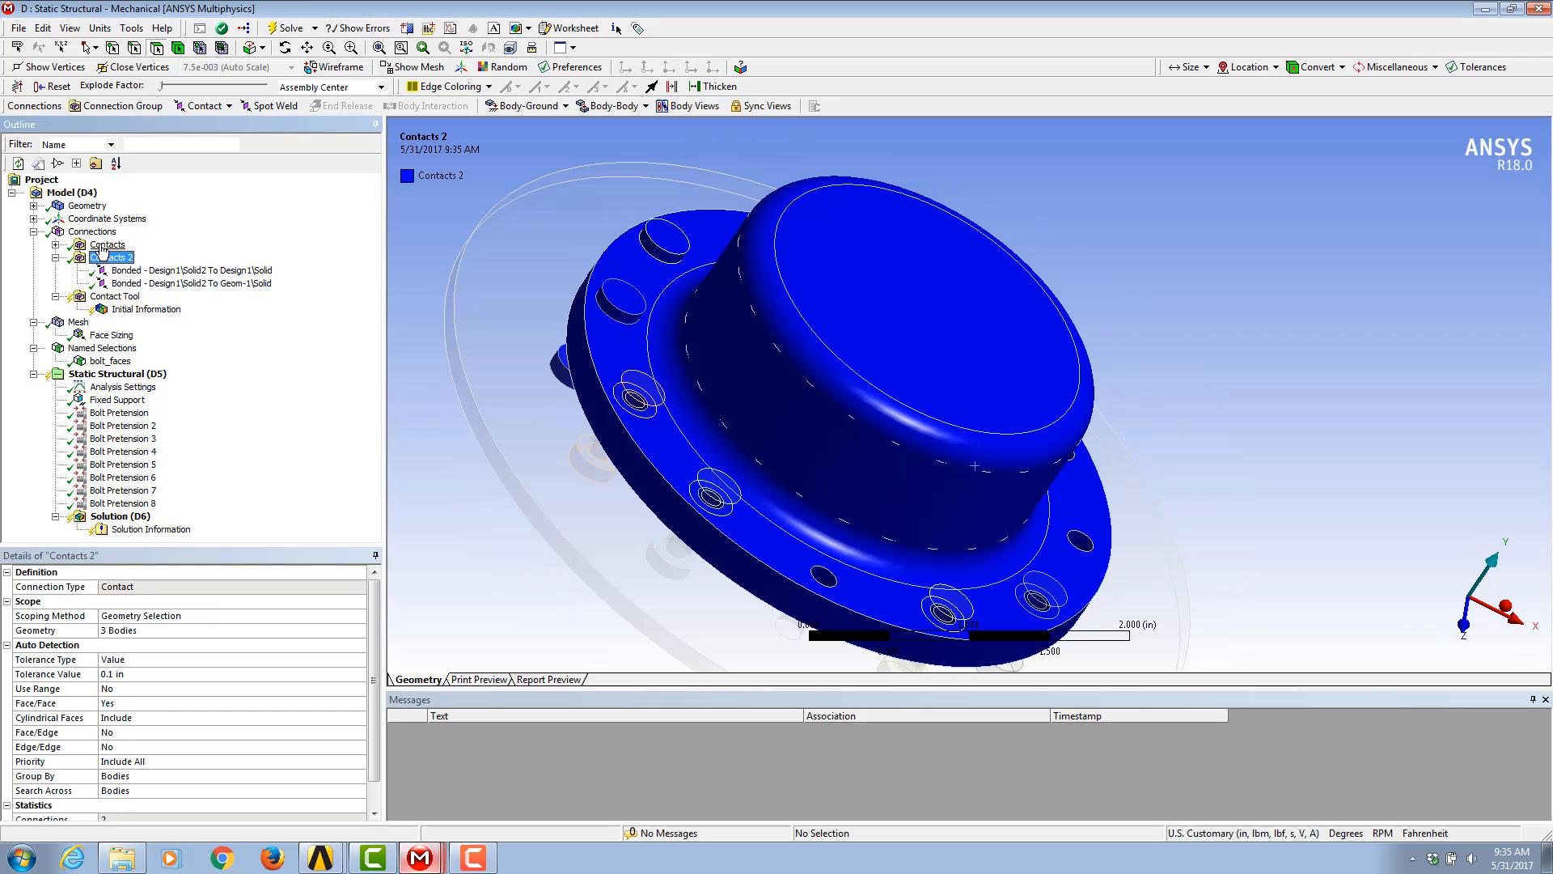
click(103, 244)
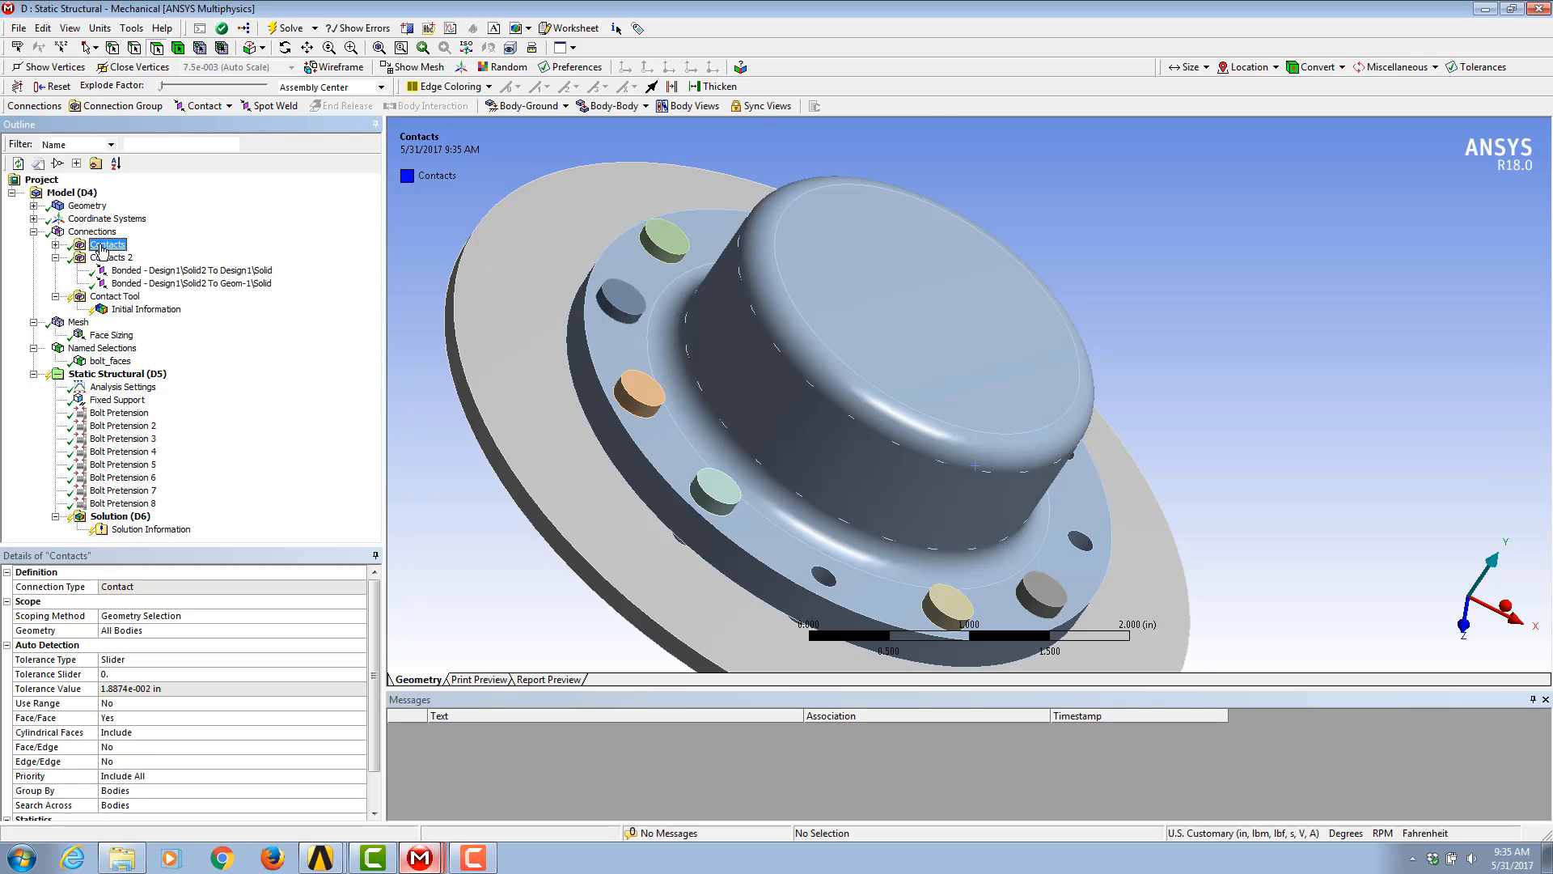
click(101, 257)
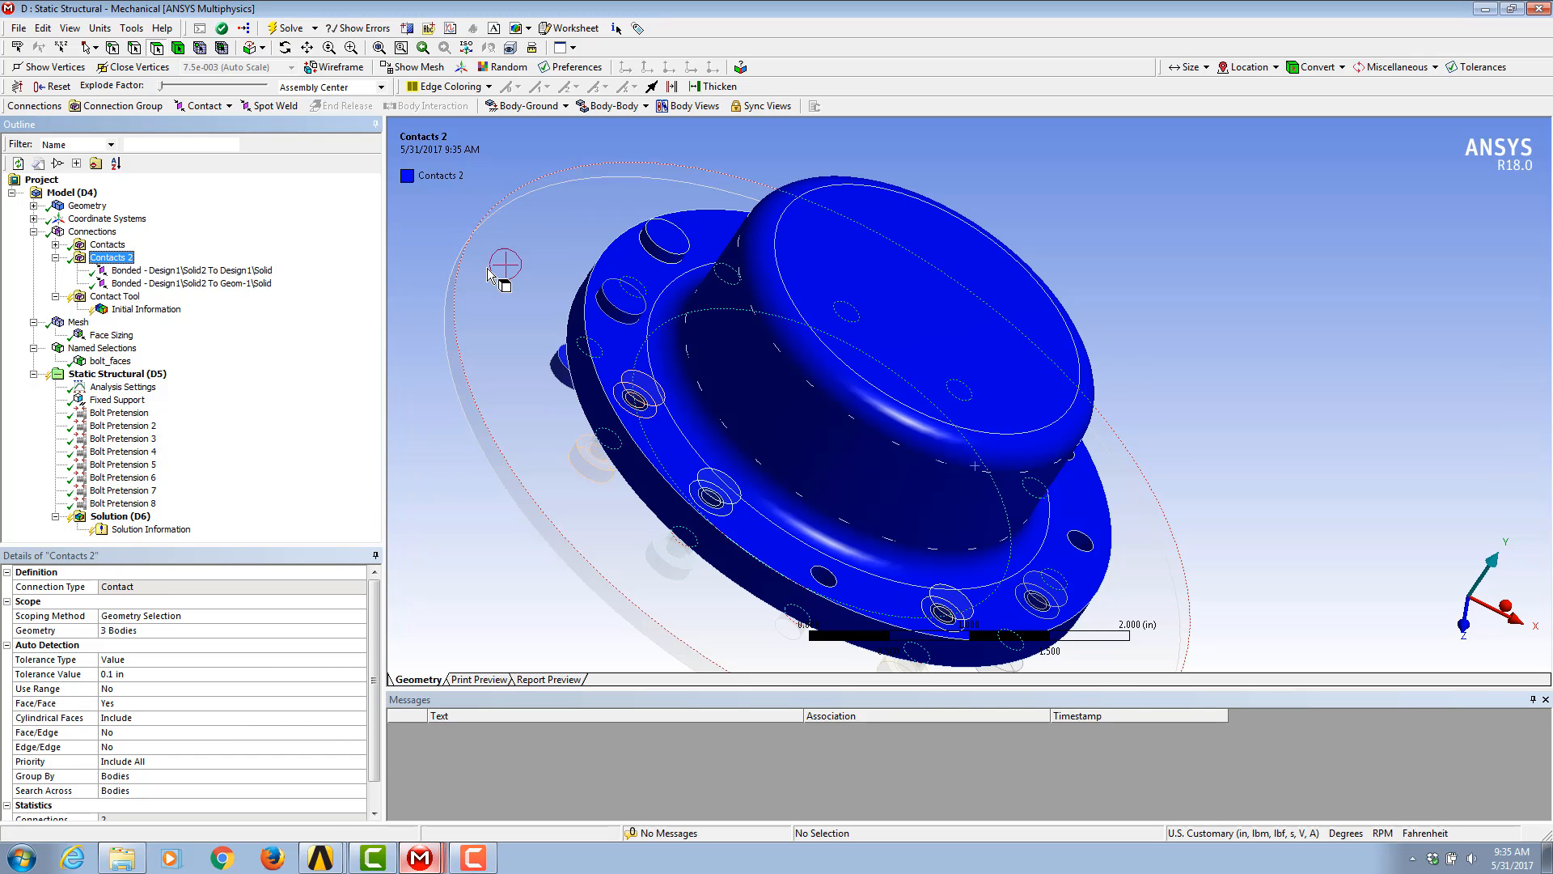
middle_drag(720, 350, 639, 329)
Step: Insert a manual bonded contact under Connections and scope its contact side to the underside face of the Solid5 bolt head
click(111, 234)
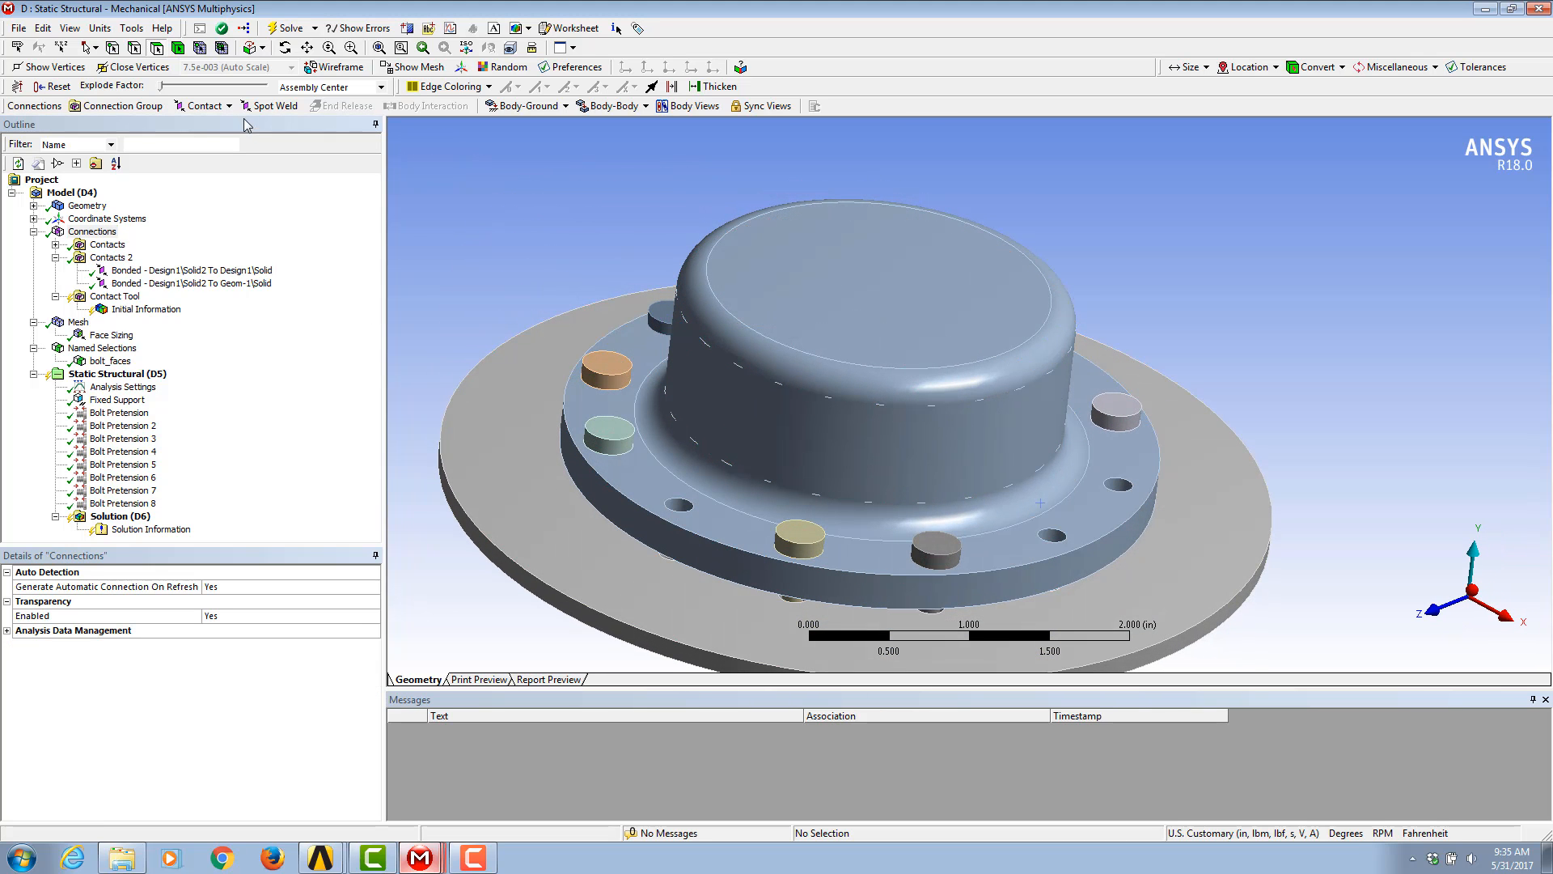
click(205, 107)
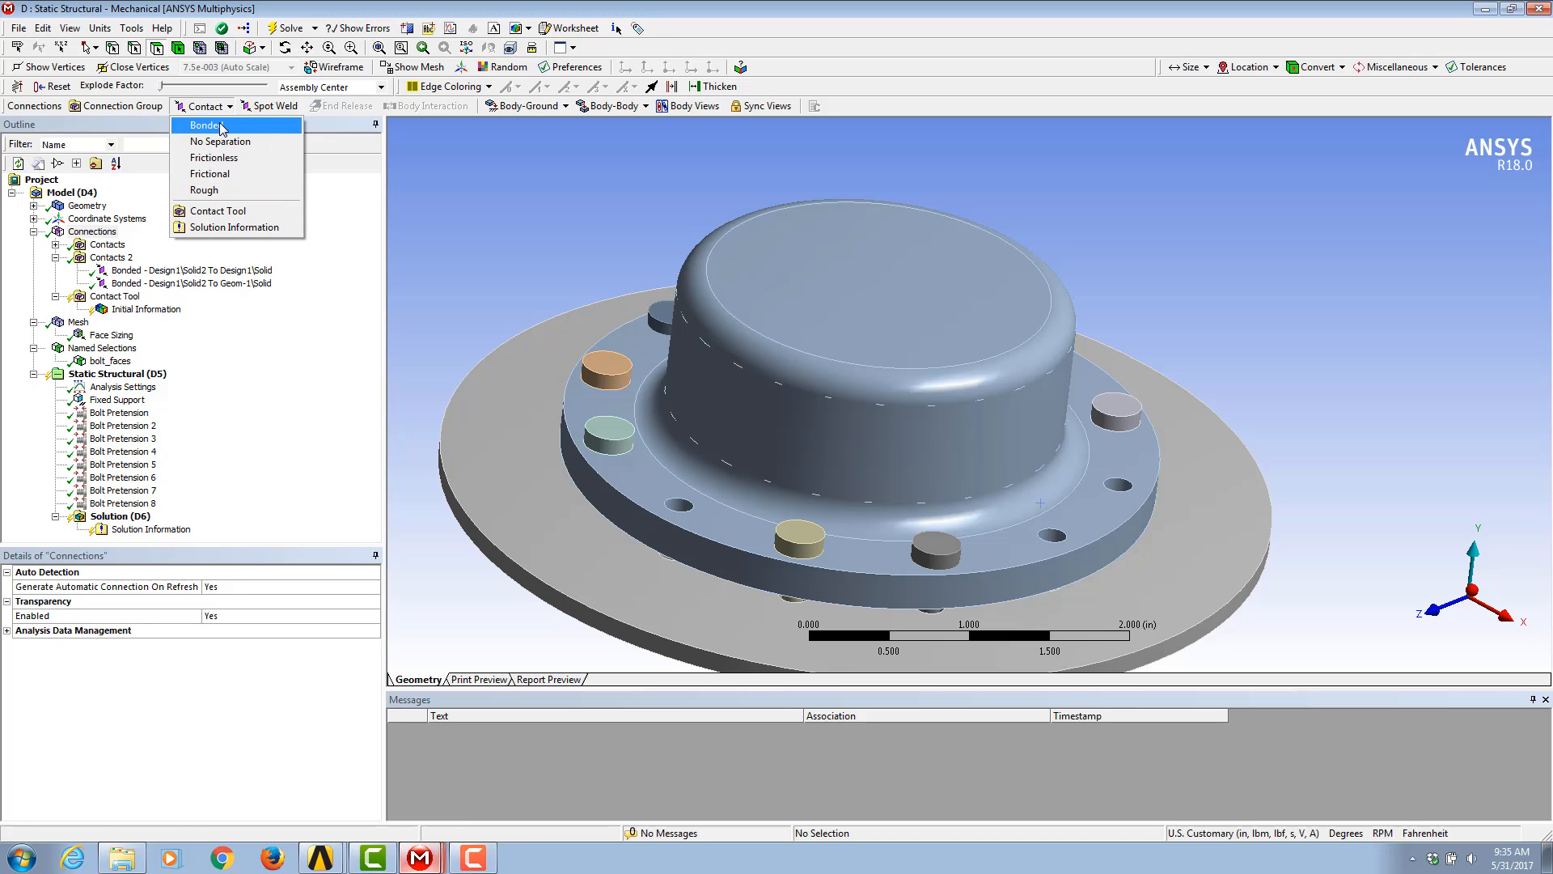
click(205, 125)
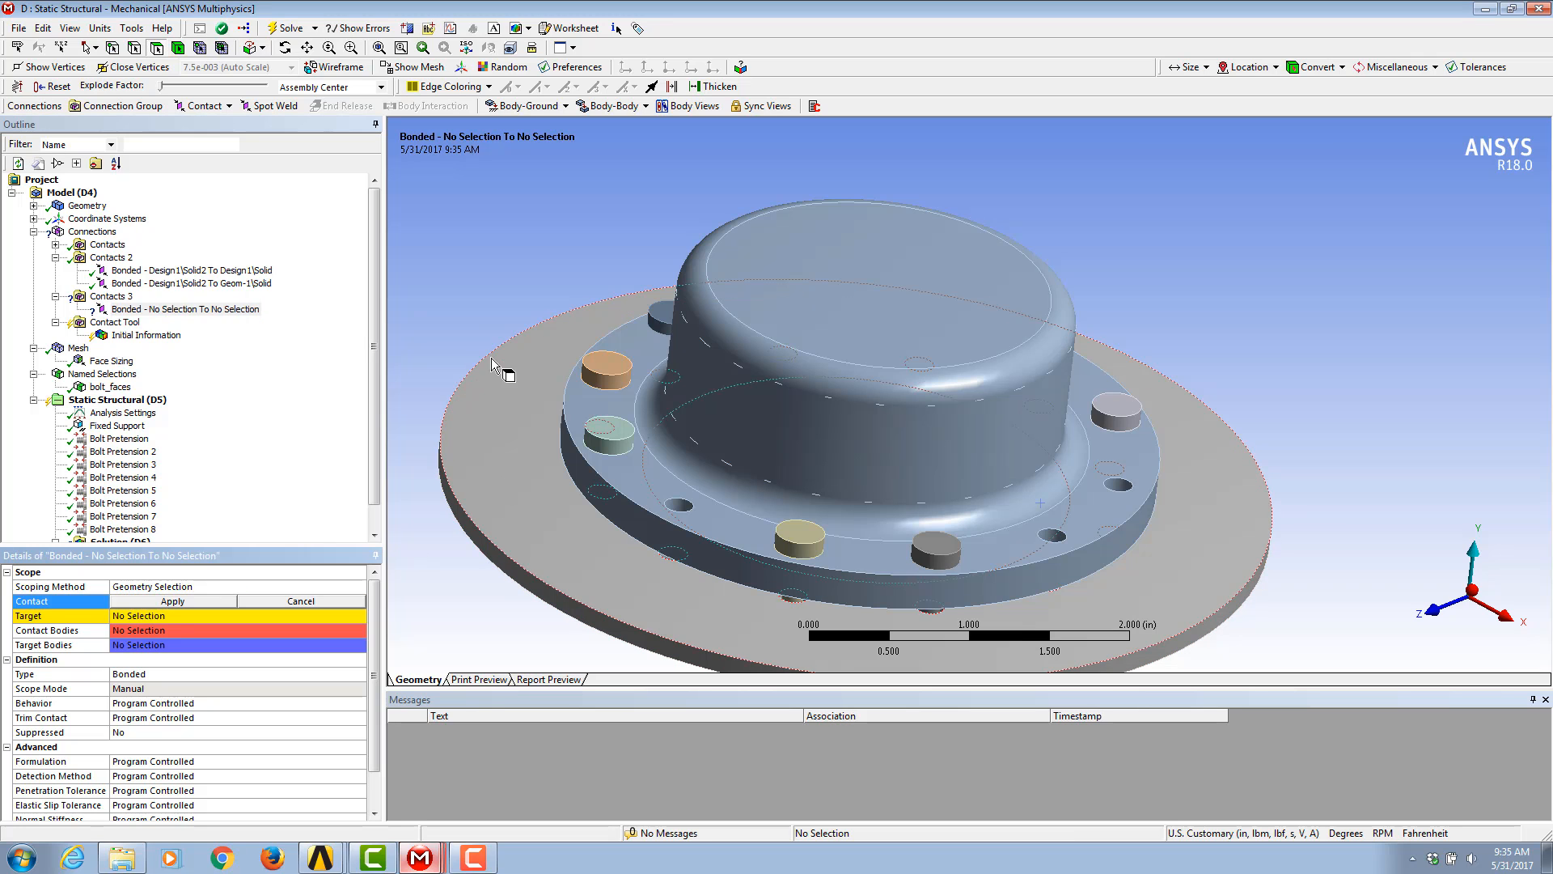
scroll(515, 429, up, 10)
click(994, 489)
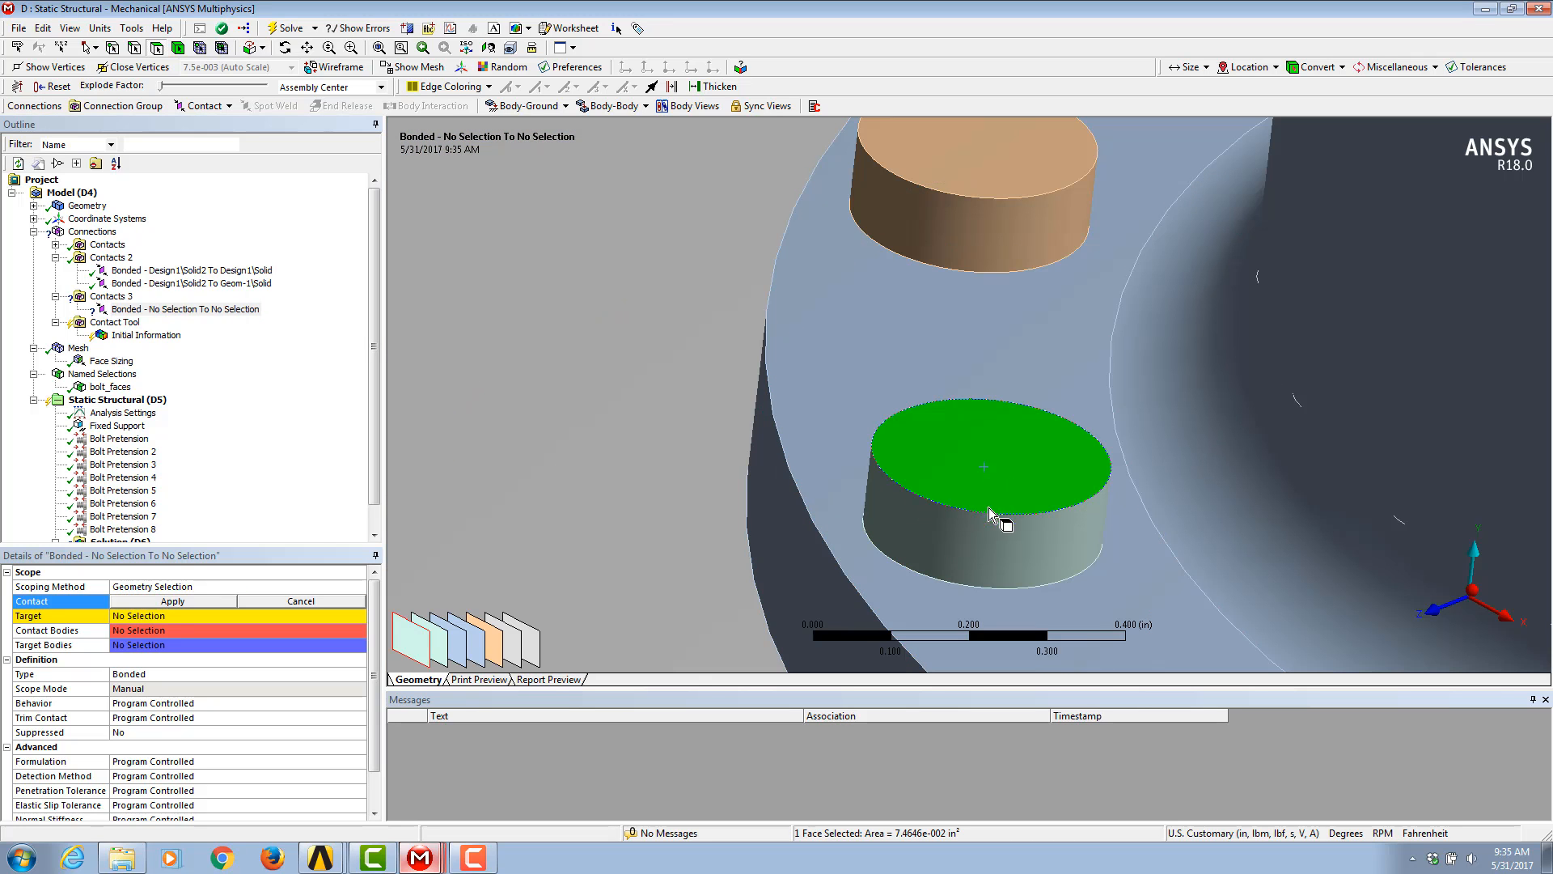
click(1026, 568)
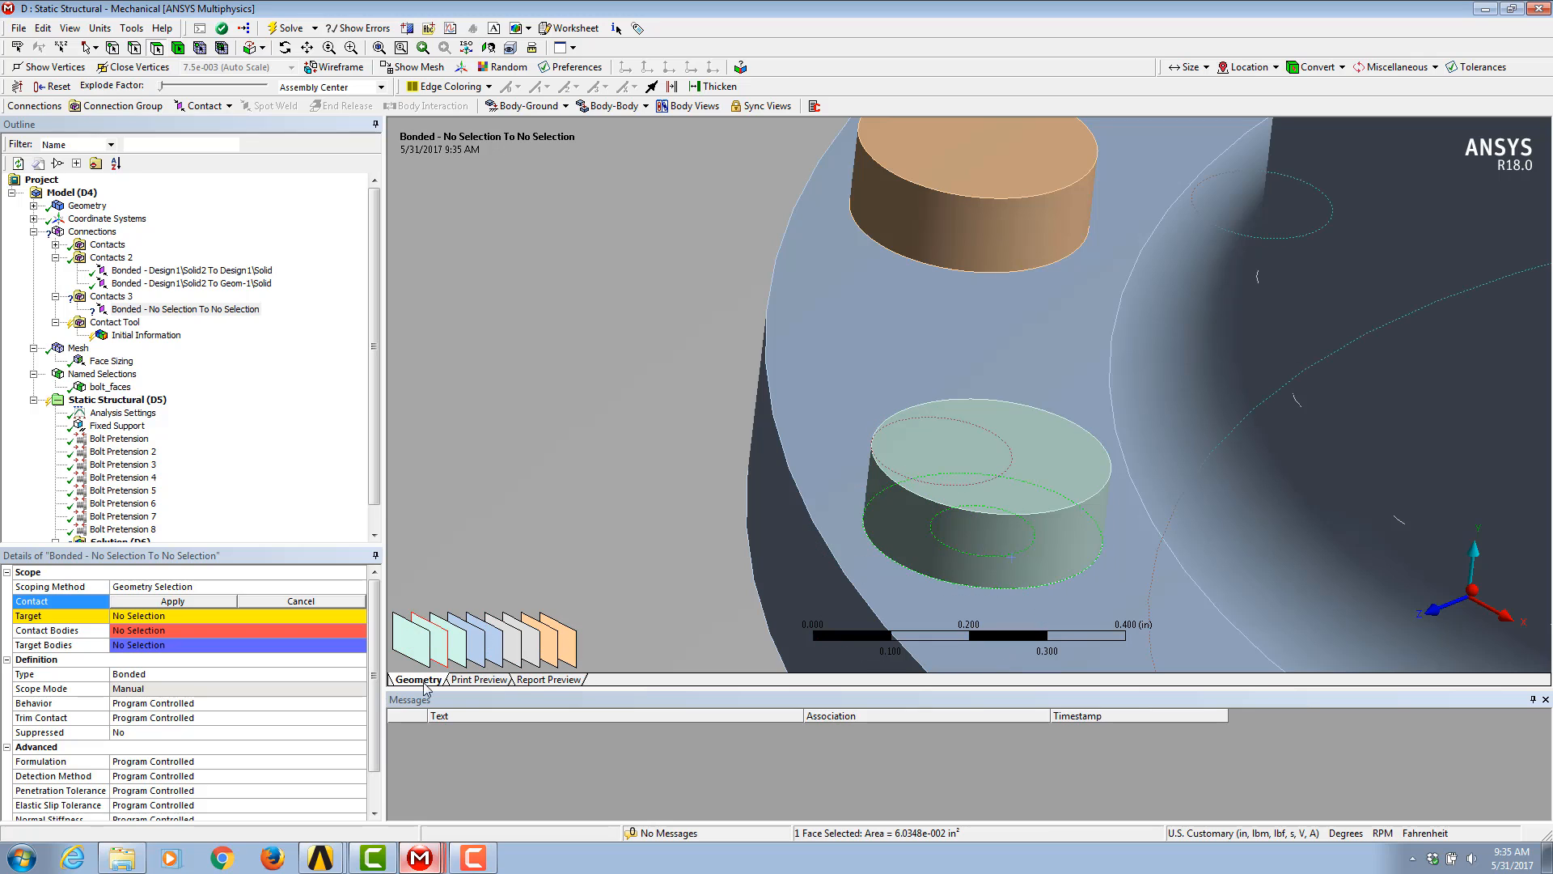
click(179, 602)
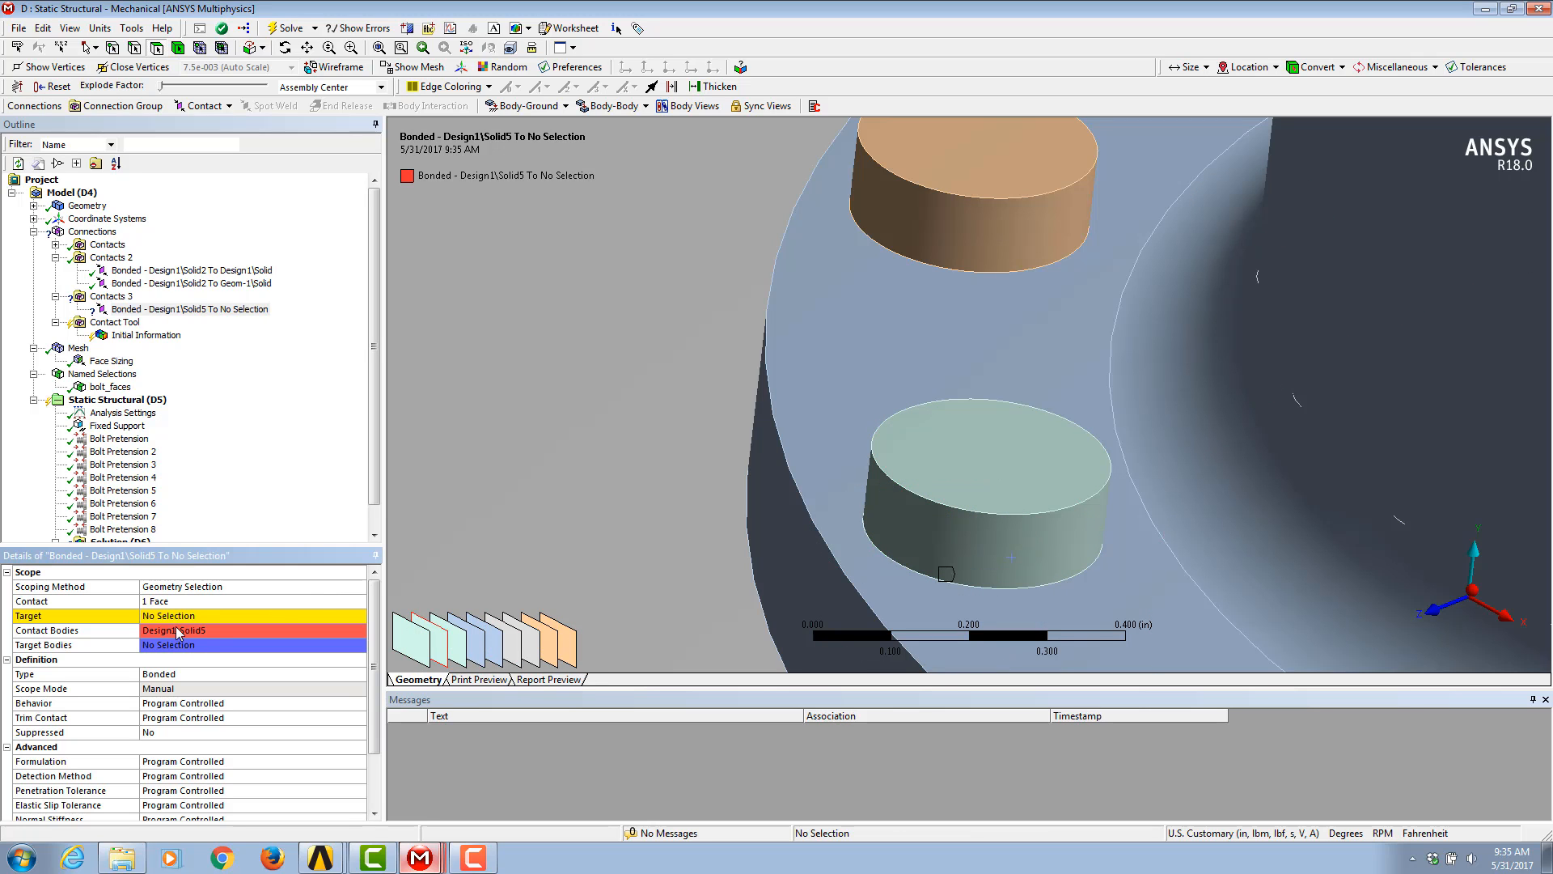
Step: Scope the new bonded contact's target side to the upper flange face of Solid2
click(174, 616)
click(836, 436)
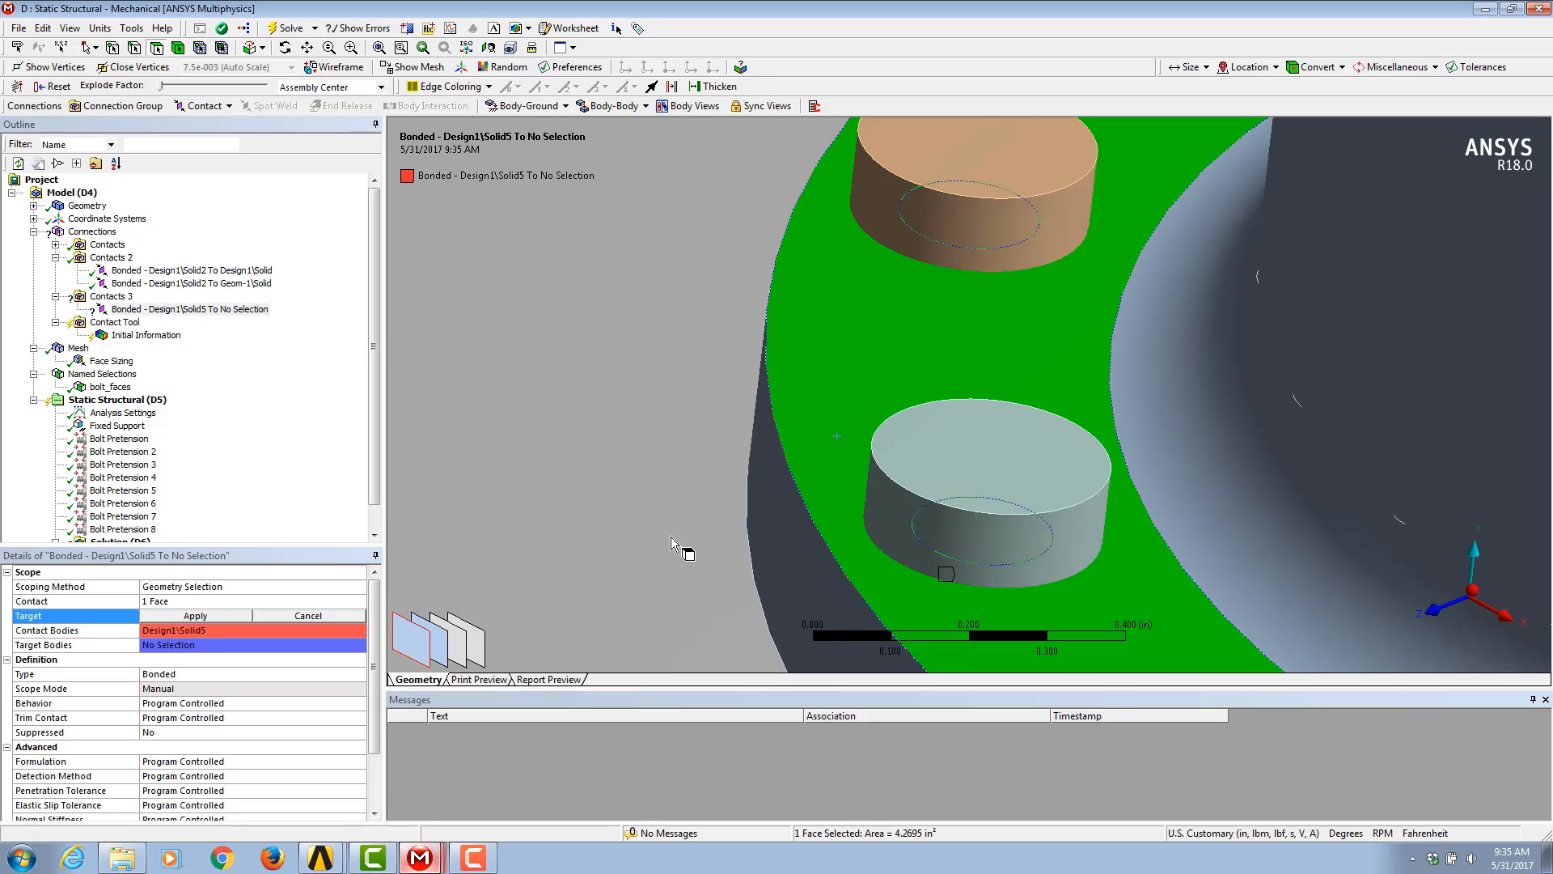
click(215, 618)
scroll(1141, 296, down, 3)
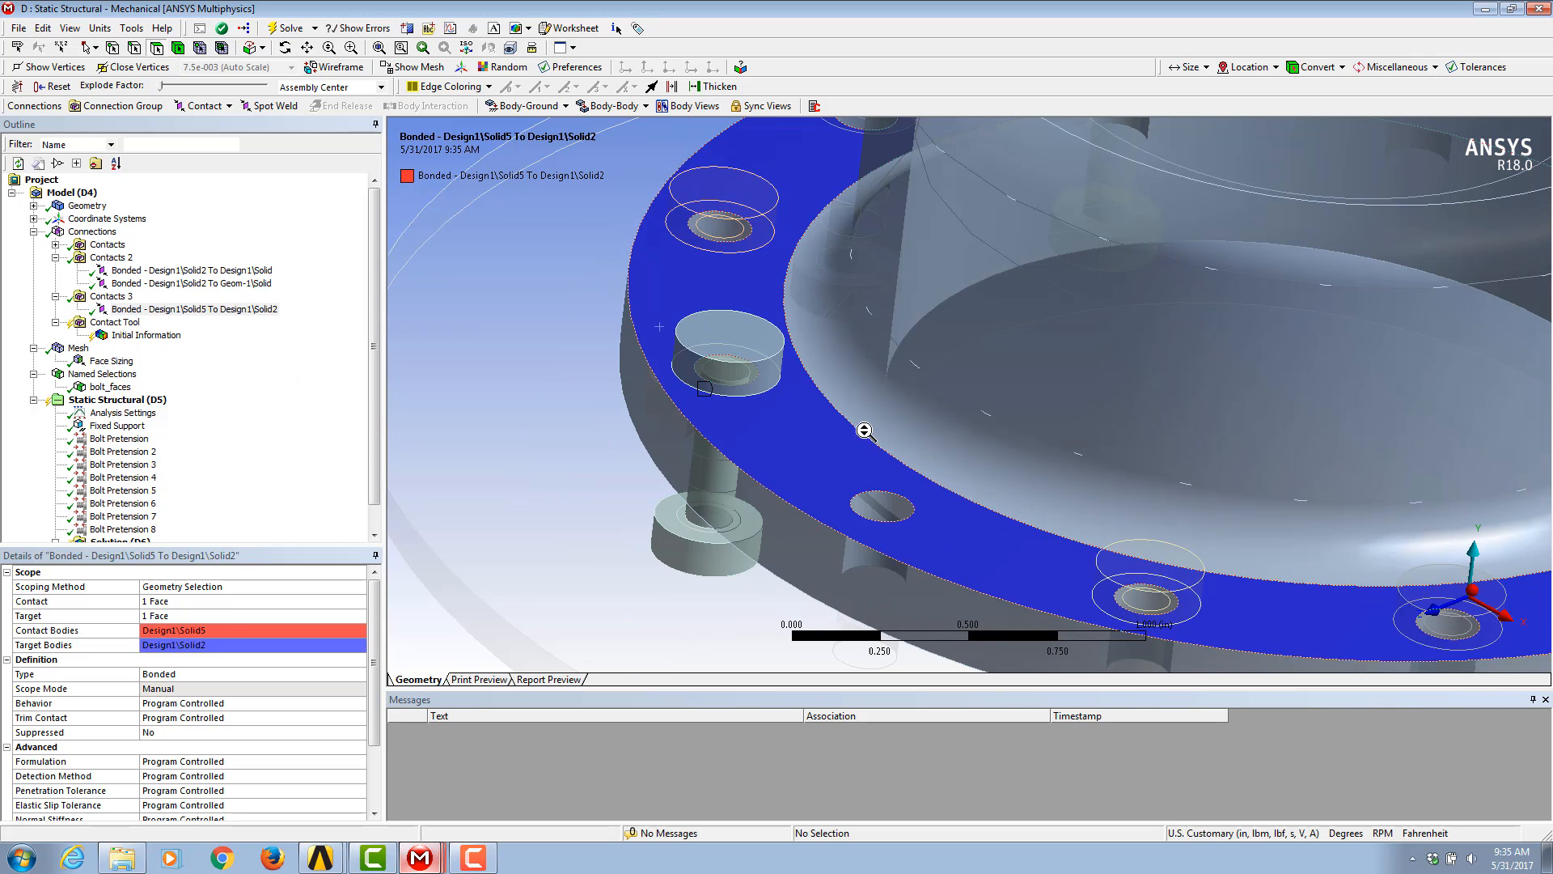
Step: Examine the new contact's bolt and flange faces in separate contact and target body views, then close those views
click(694, 106)
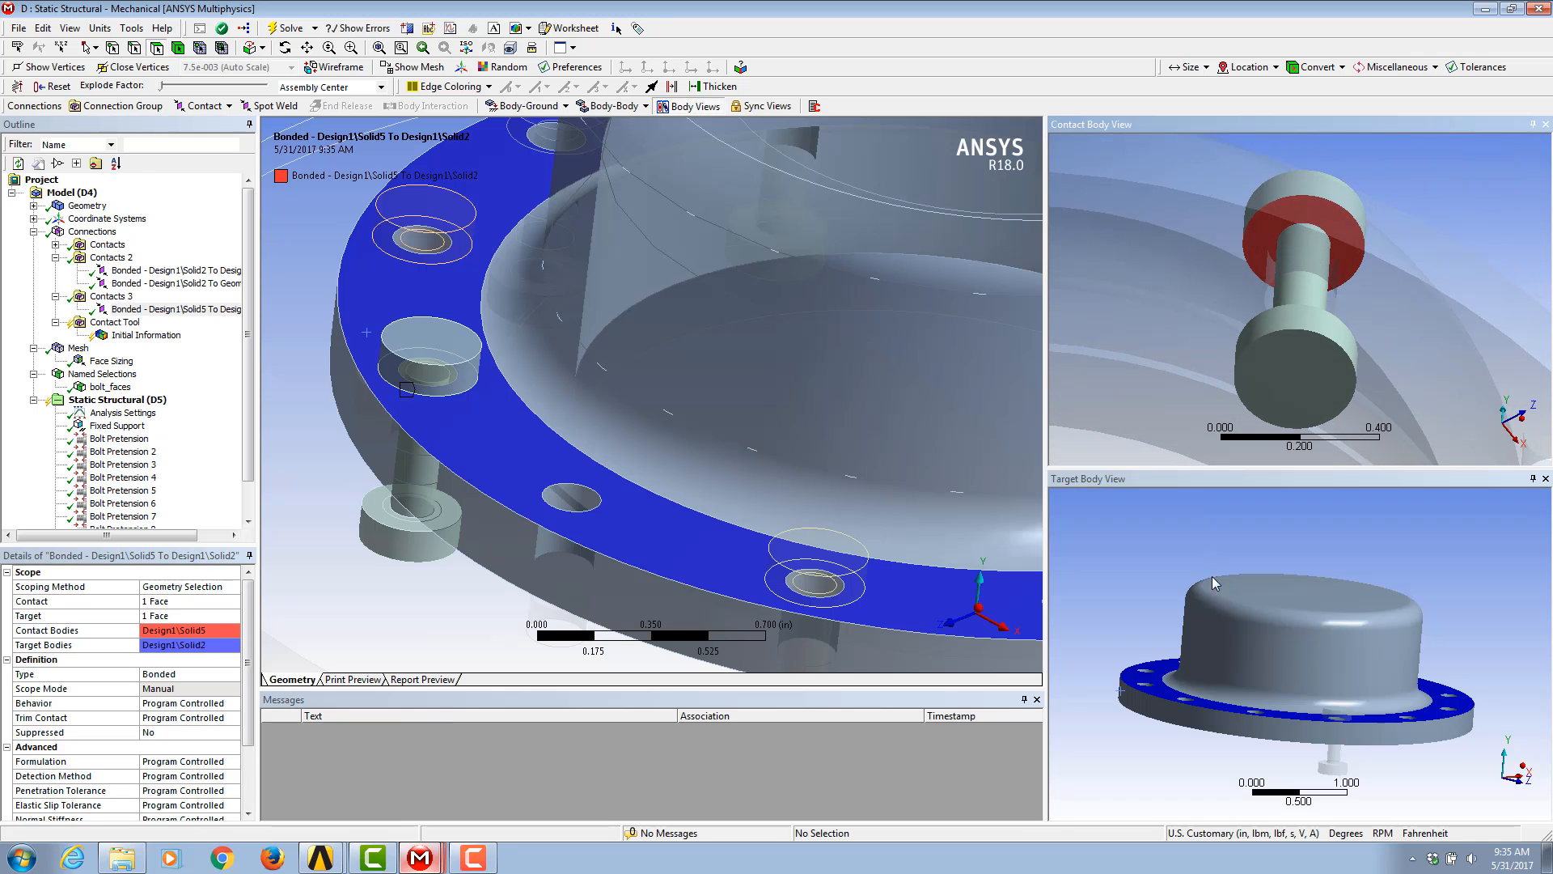
middle_drag(1216, 613, 1224, 576)
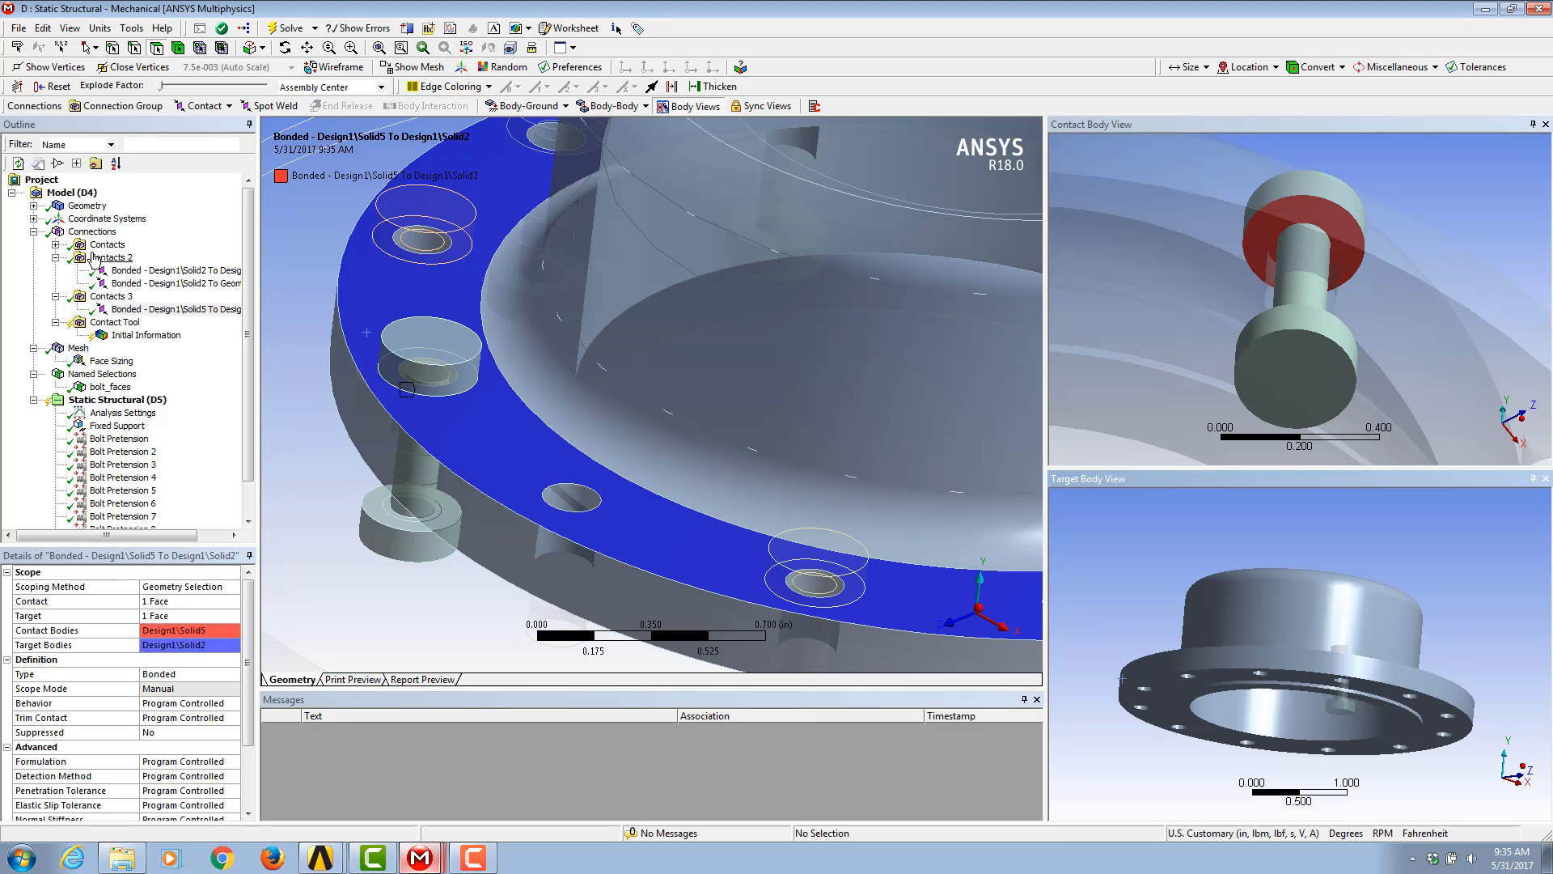
scroll(569, 469, down, 5)
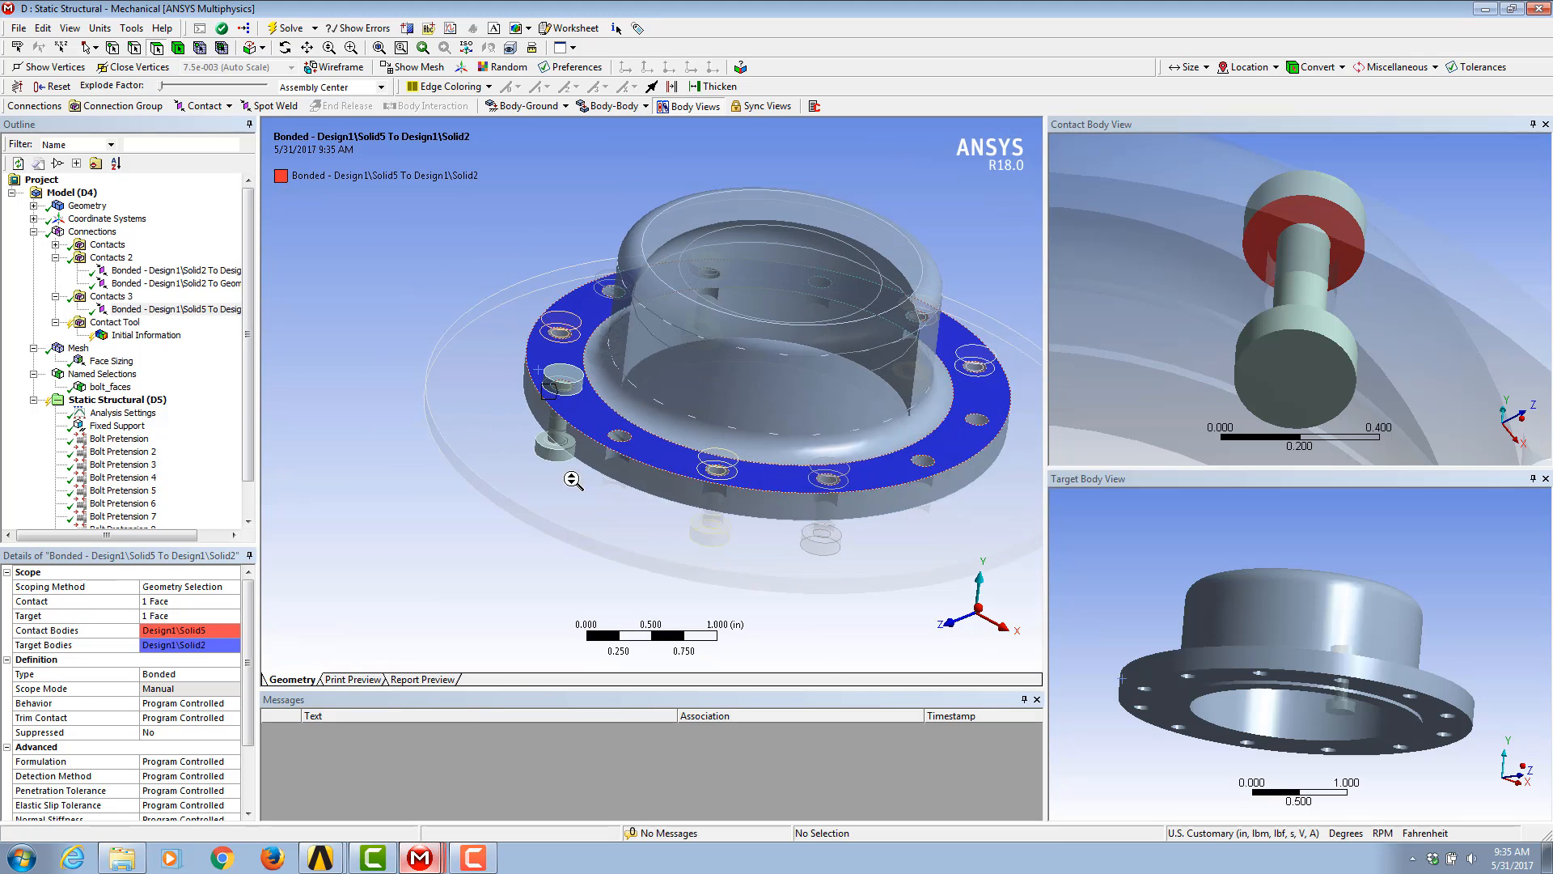
ctrl+middle_drag(659, 443, 572, 475)
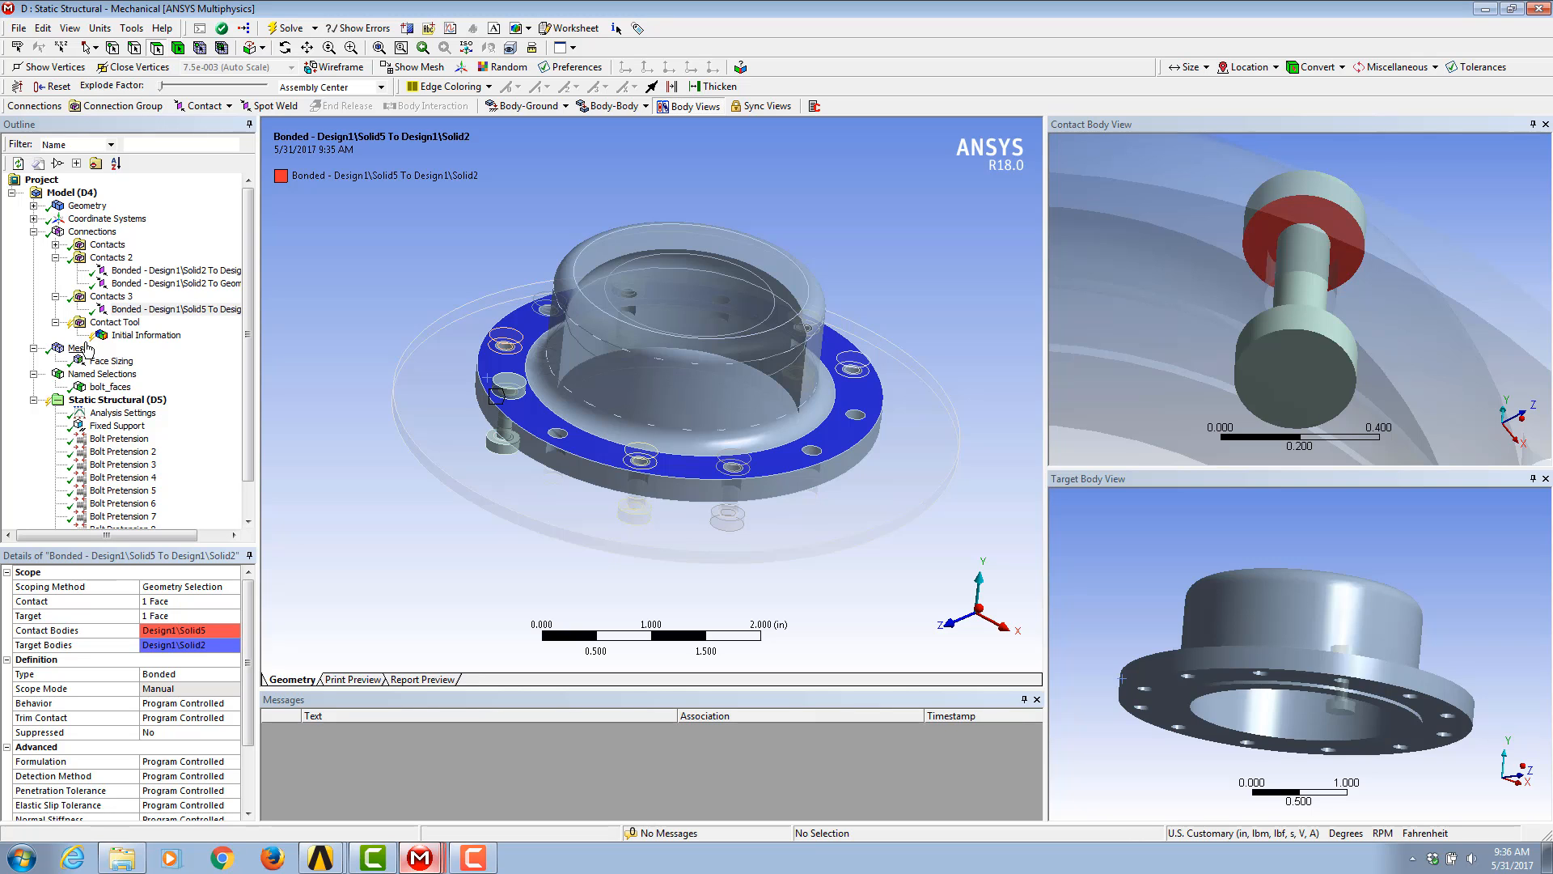
middle_drag(658, 370, 620, 331)
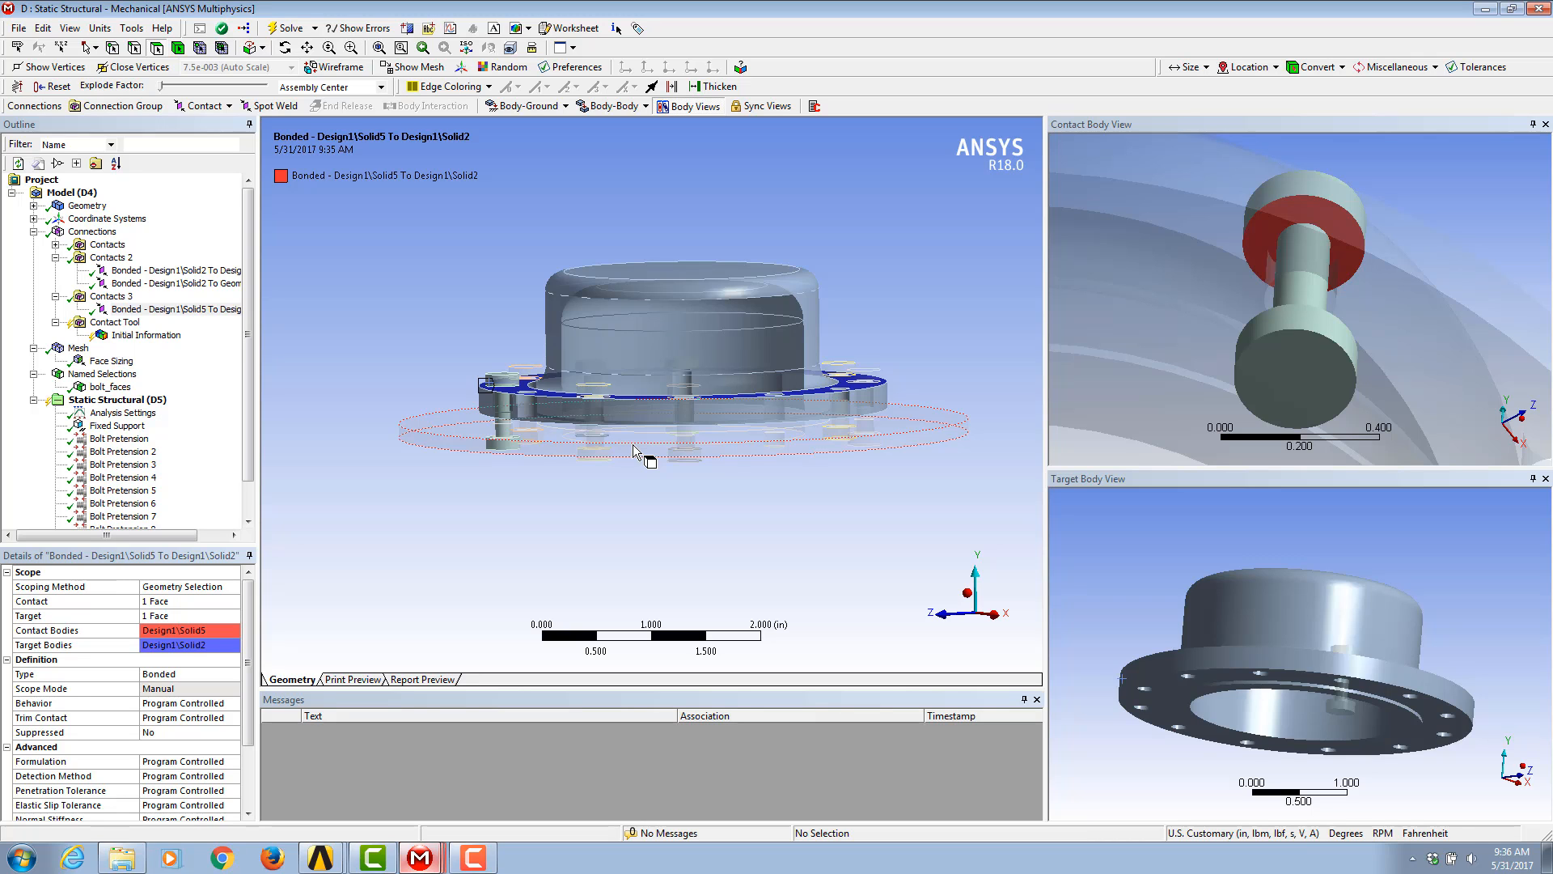
drag(642, 451, 651, 278)
click(694, 106)
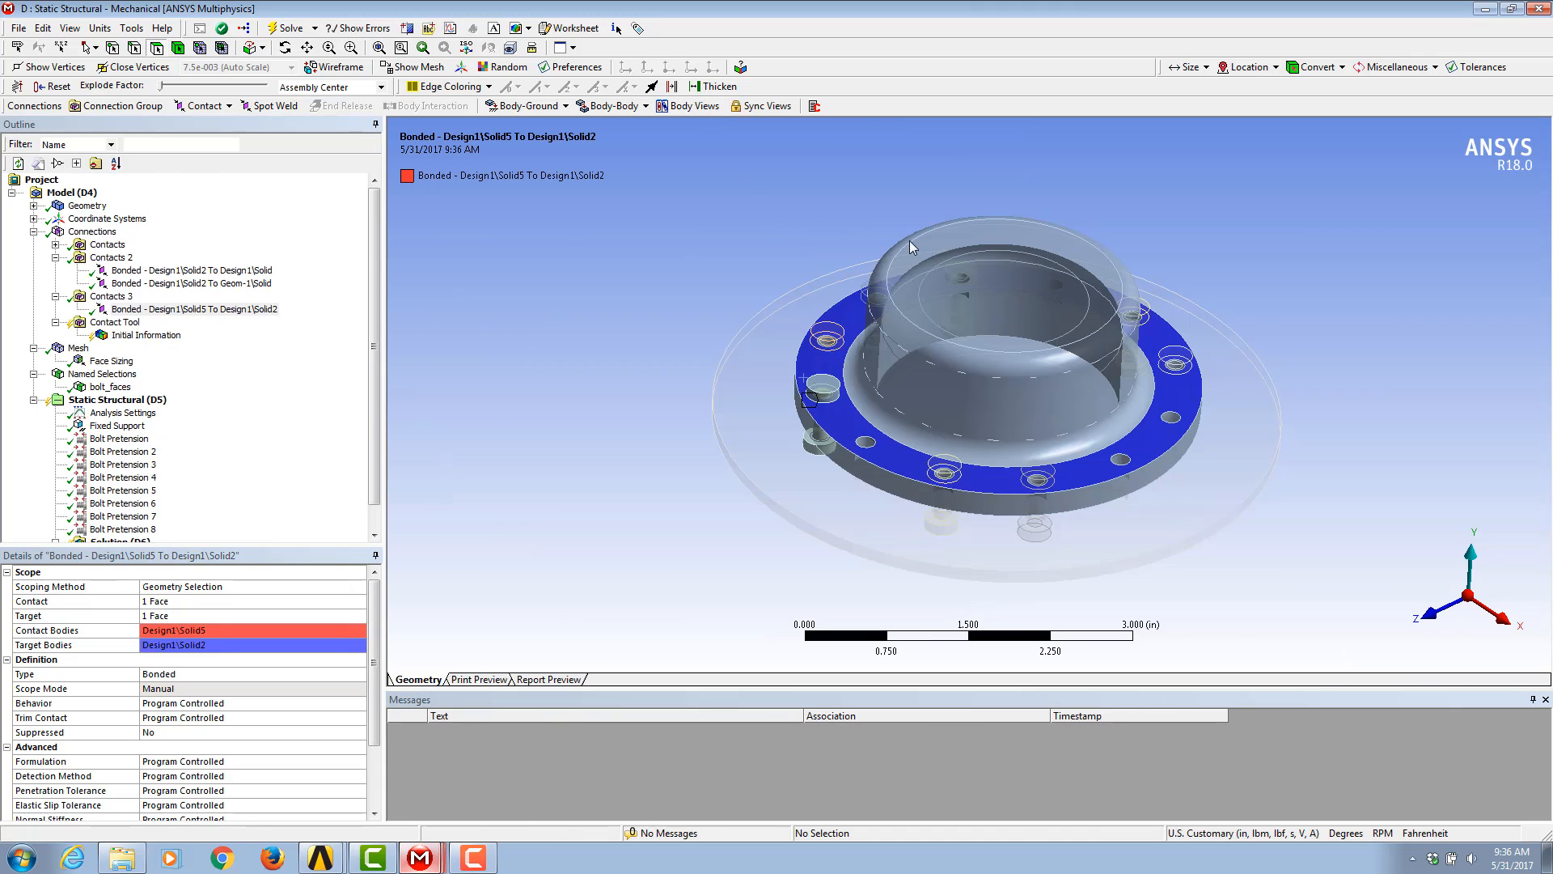
middle_drag(1086, 296, 1097, 302)
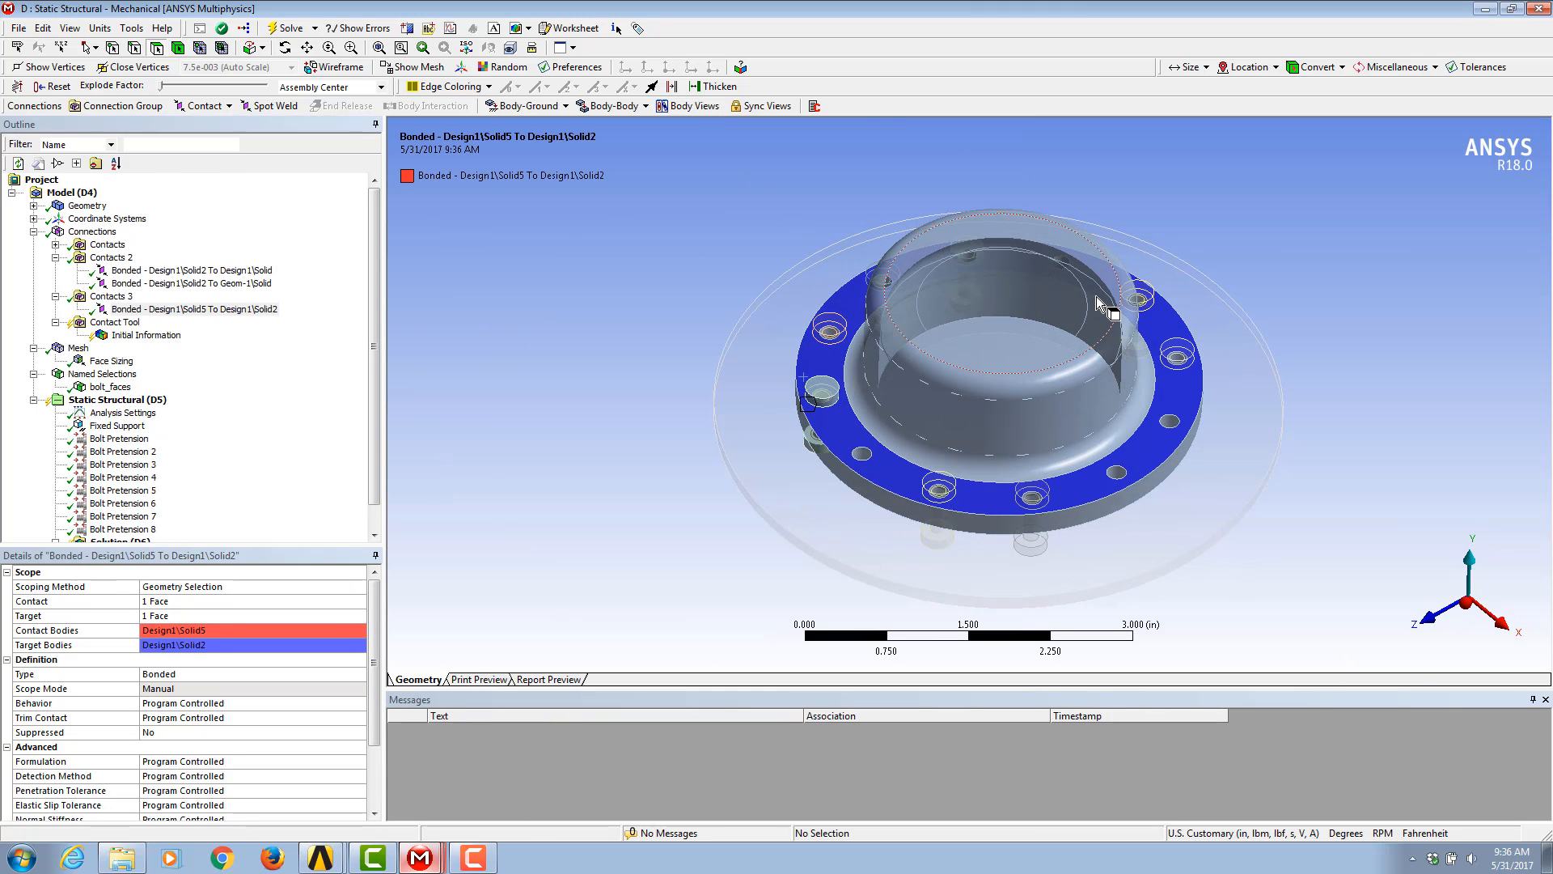